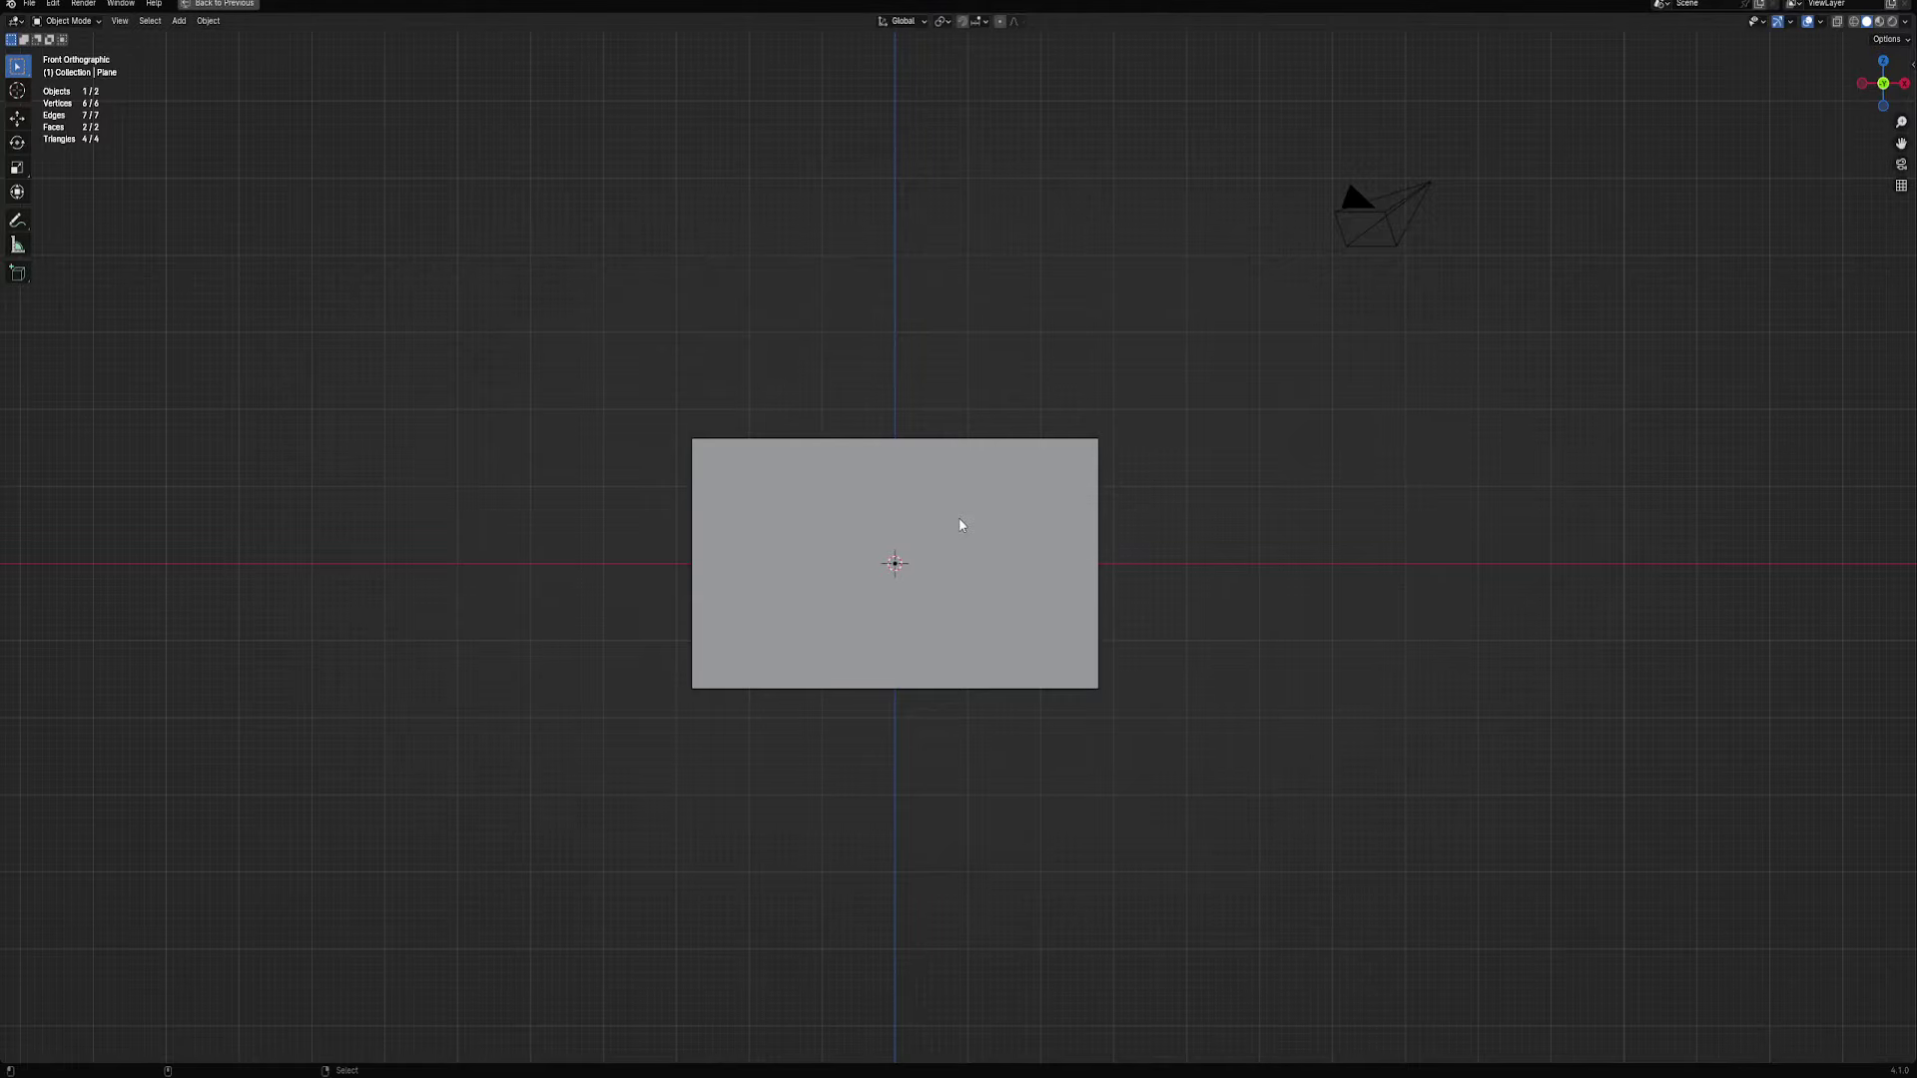
Enter Edit Mode and start a polygonal Draw Cuts shape on the plane
key("Tab")
scroll(923, 494, "up", 1)
right_click(993, 514)
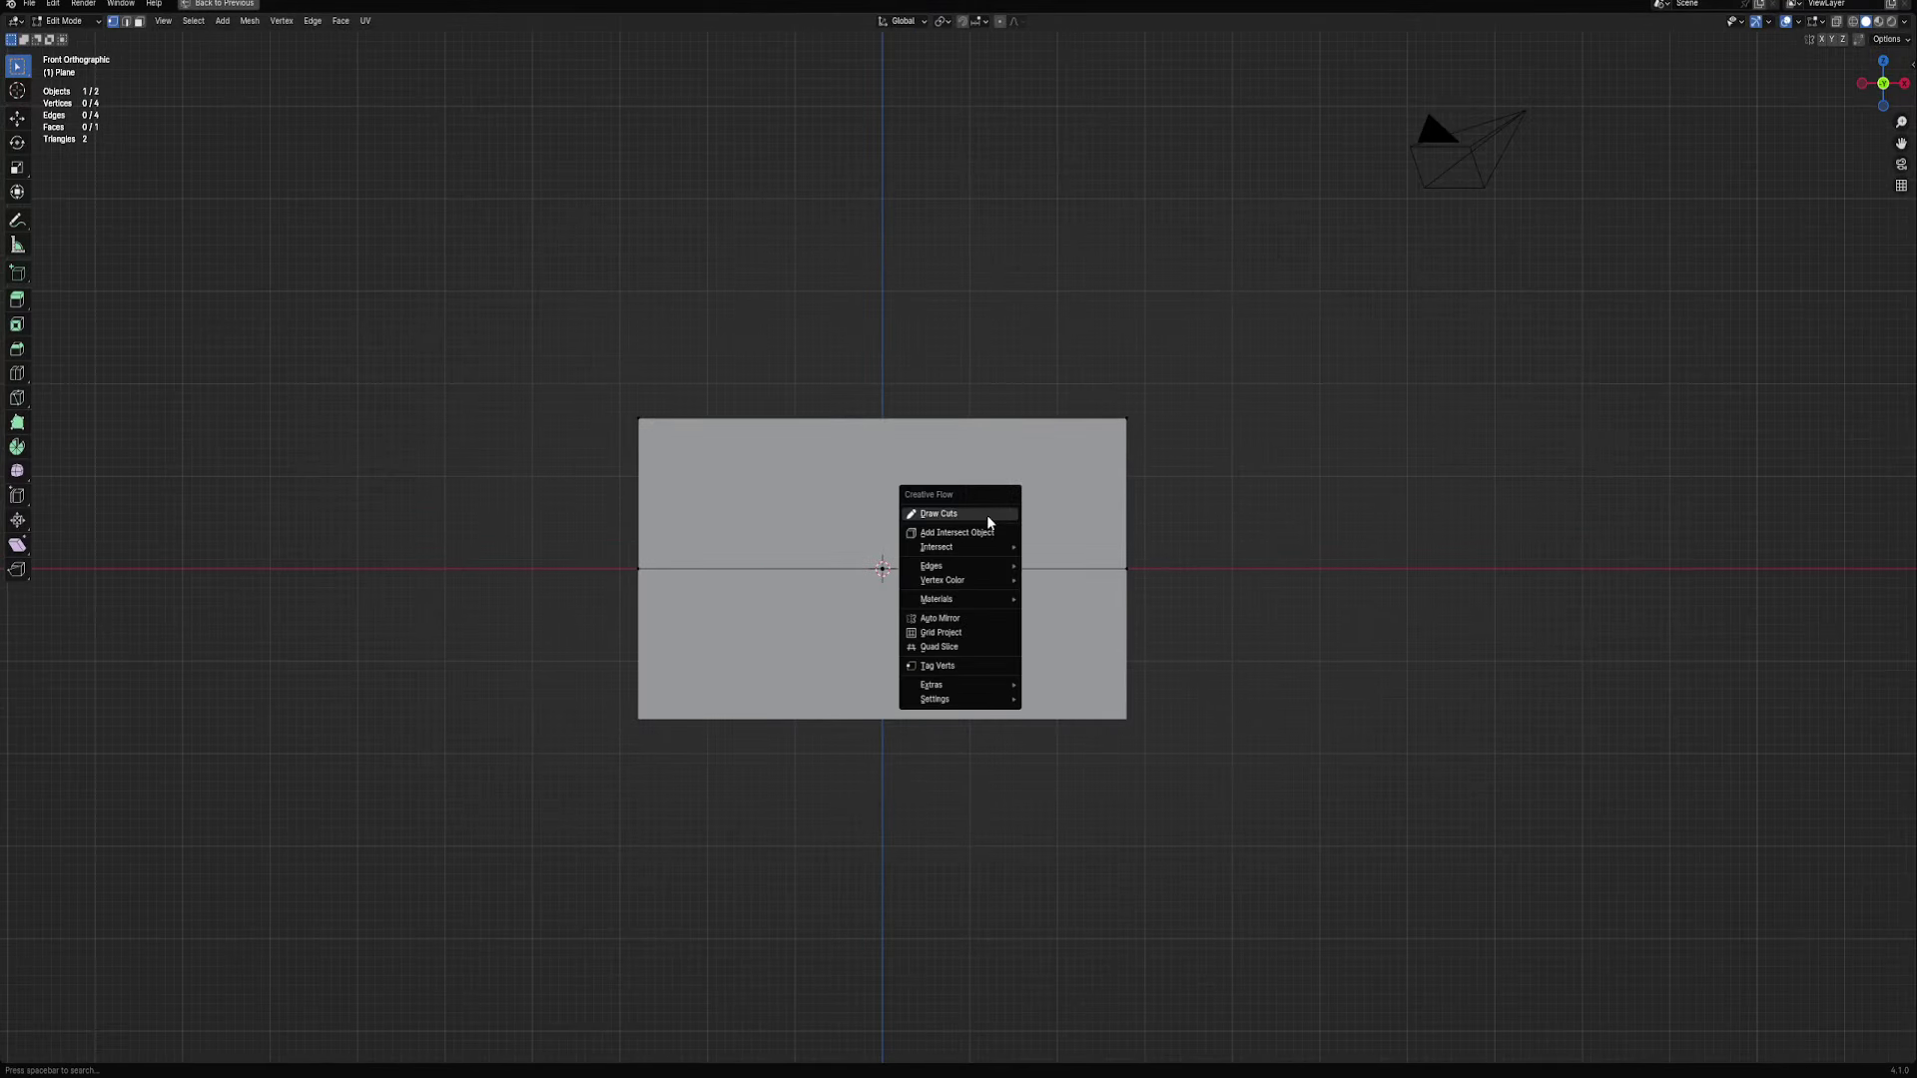
left_click(994, 514)
key("3")
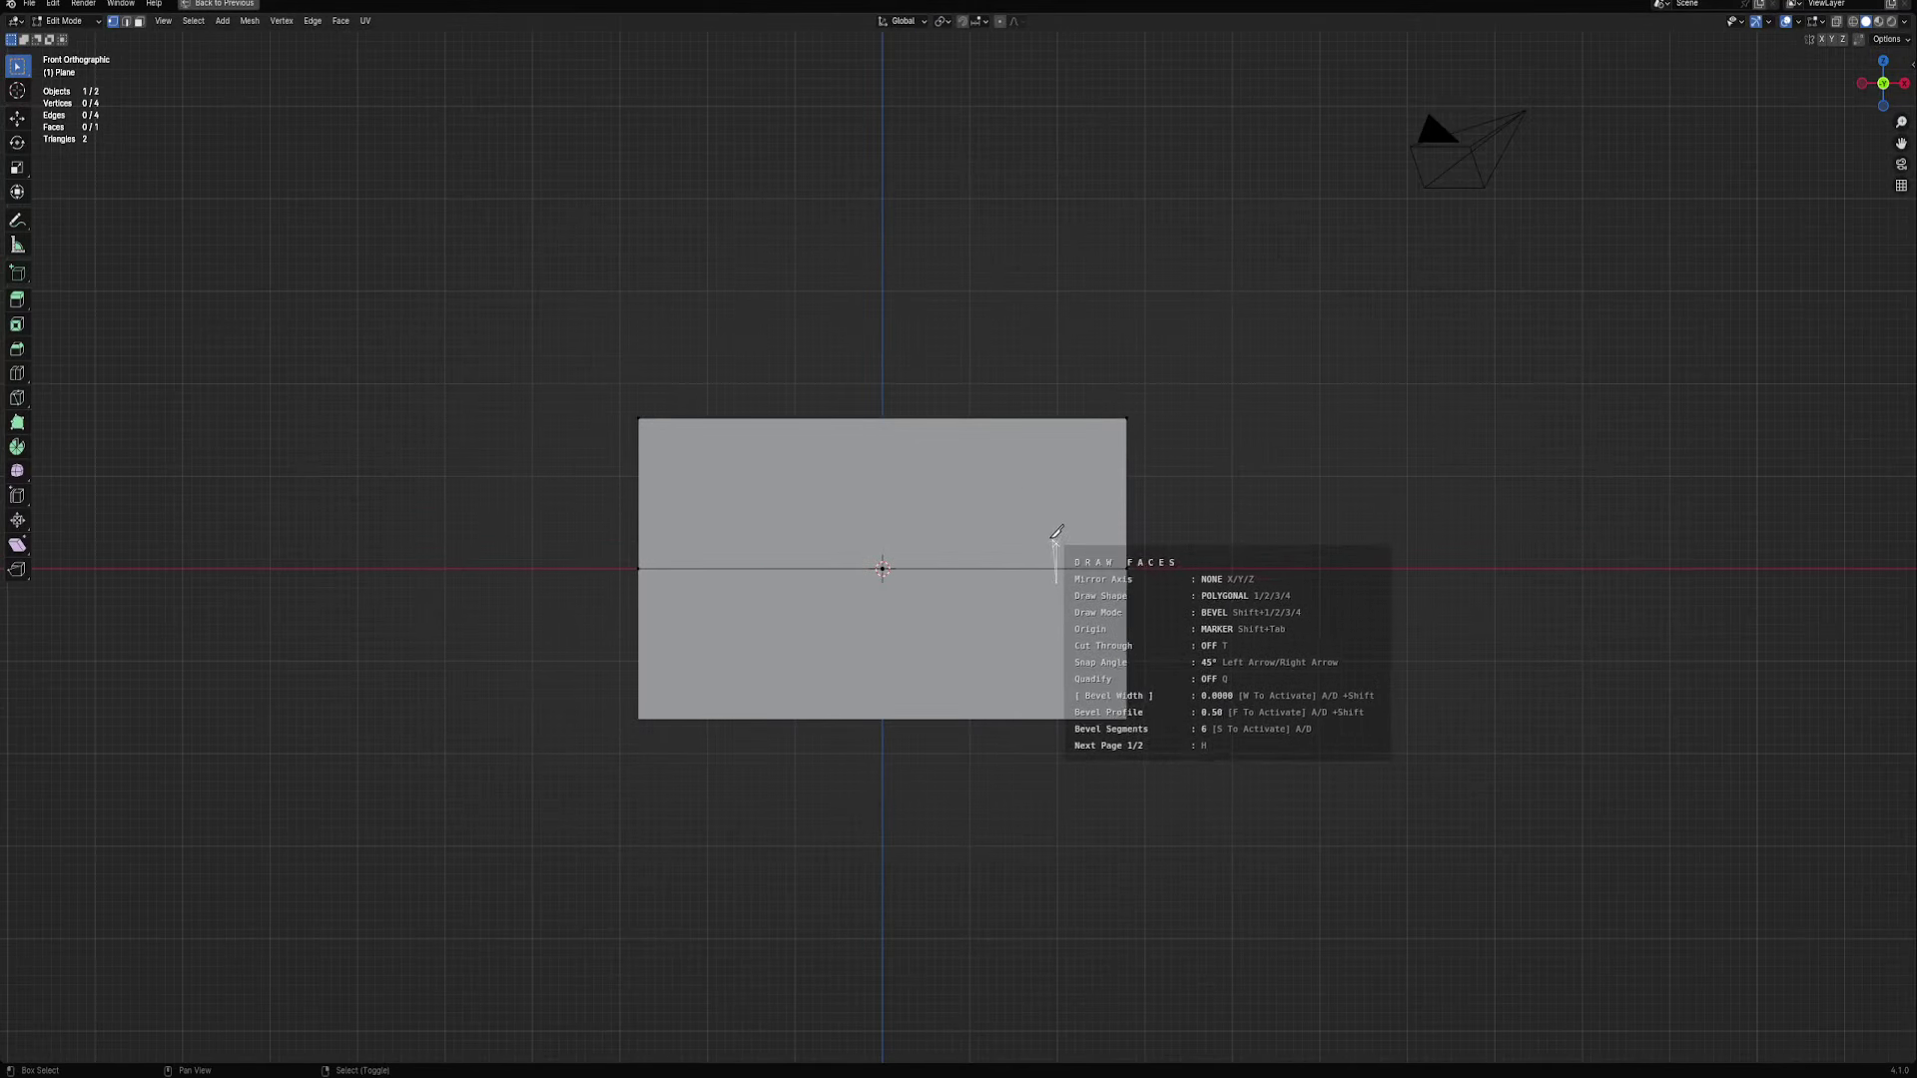
Trace the stepped gun outline corner by corner and cut it into the plane
left_click(1033, 517)
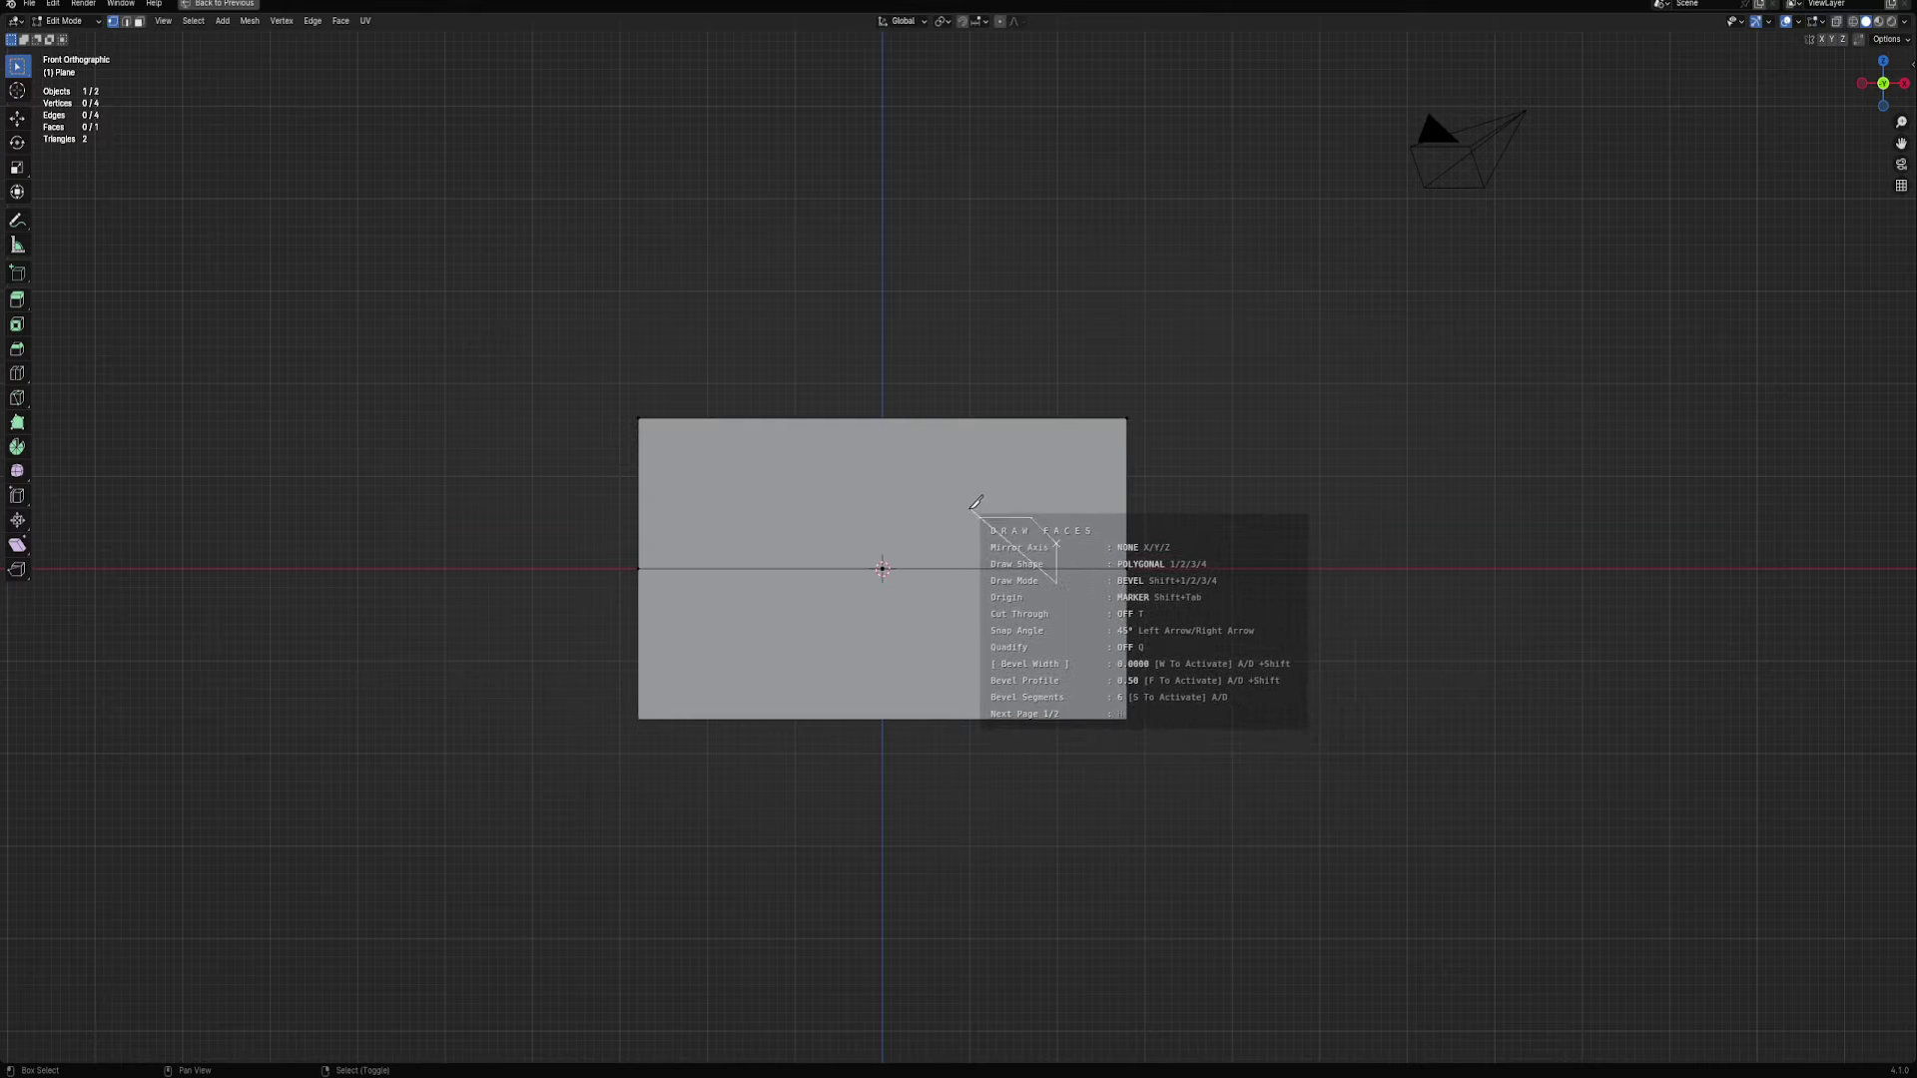
left_click(971, 508)
left_click(828, 508)
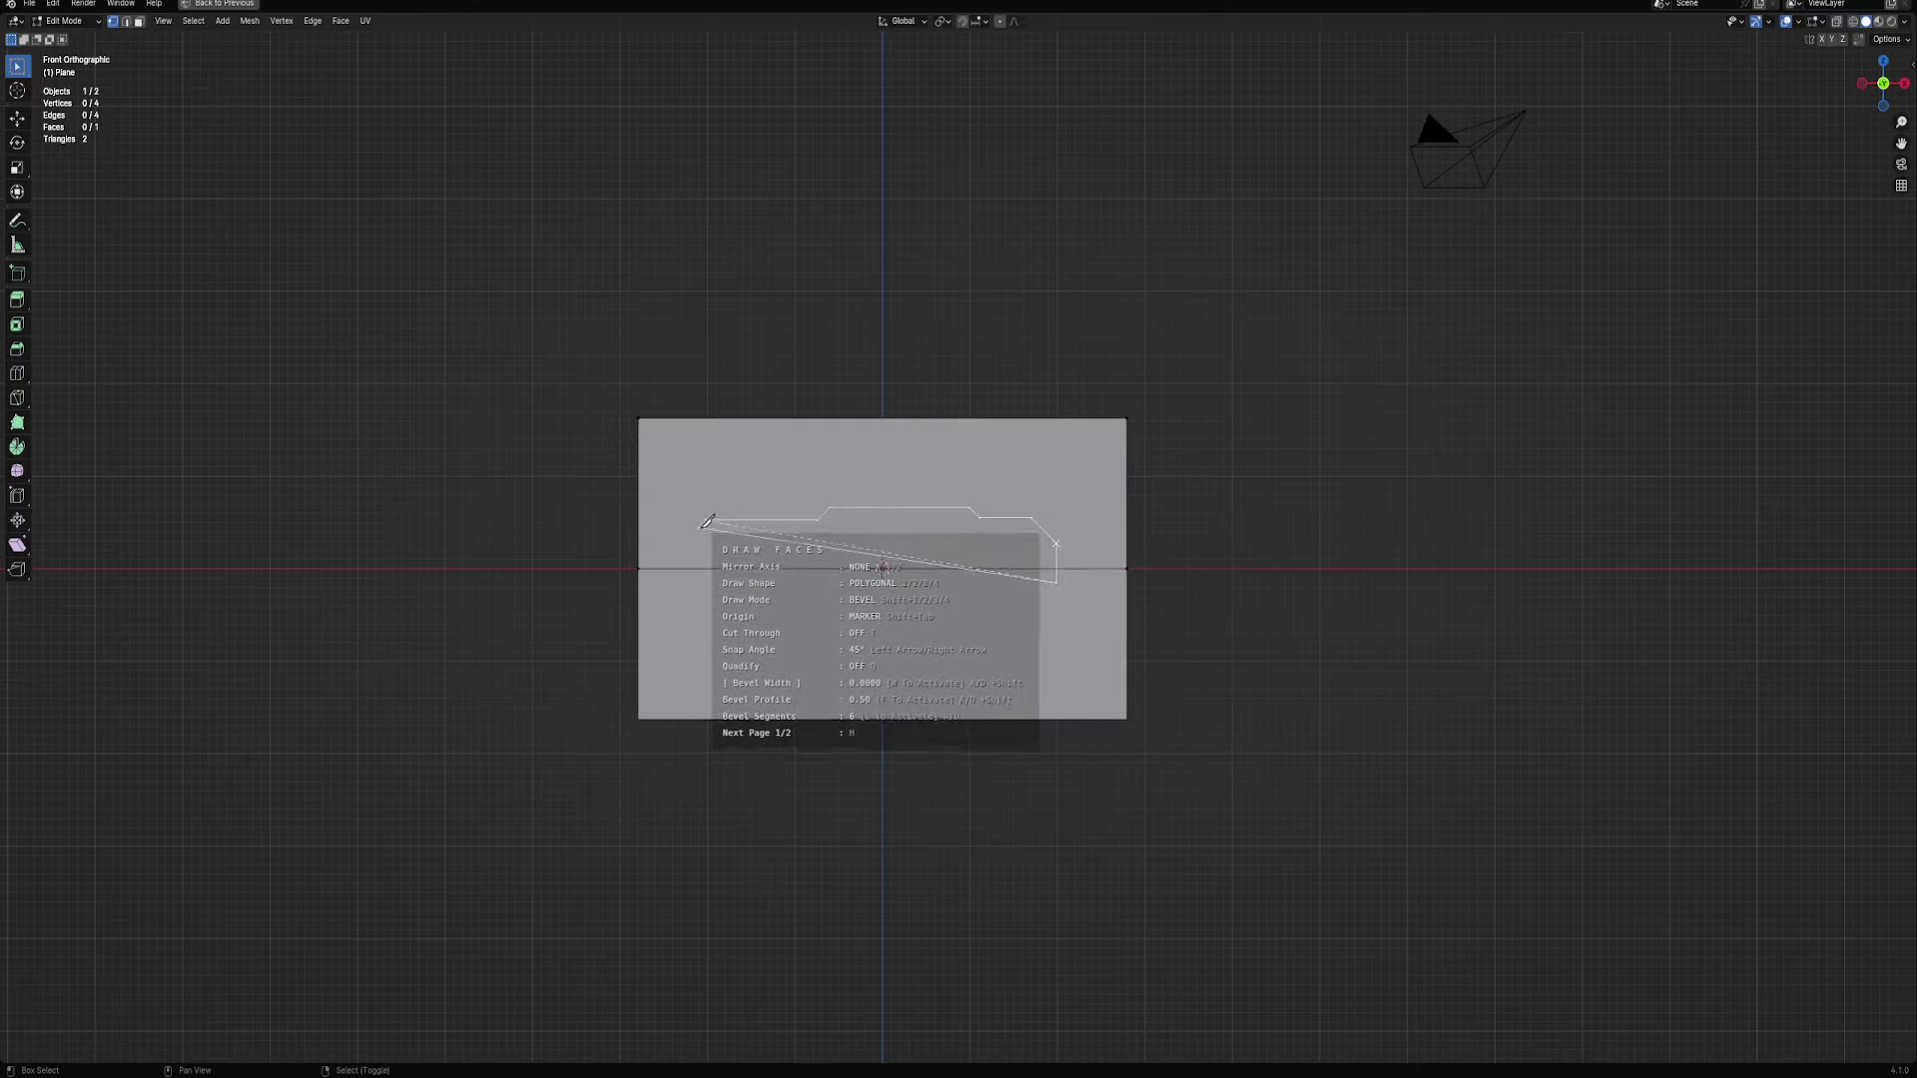
left_click(700, 522)
left_click(700, 536)
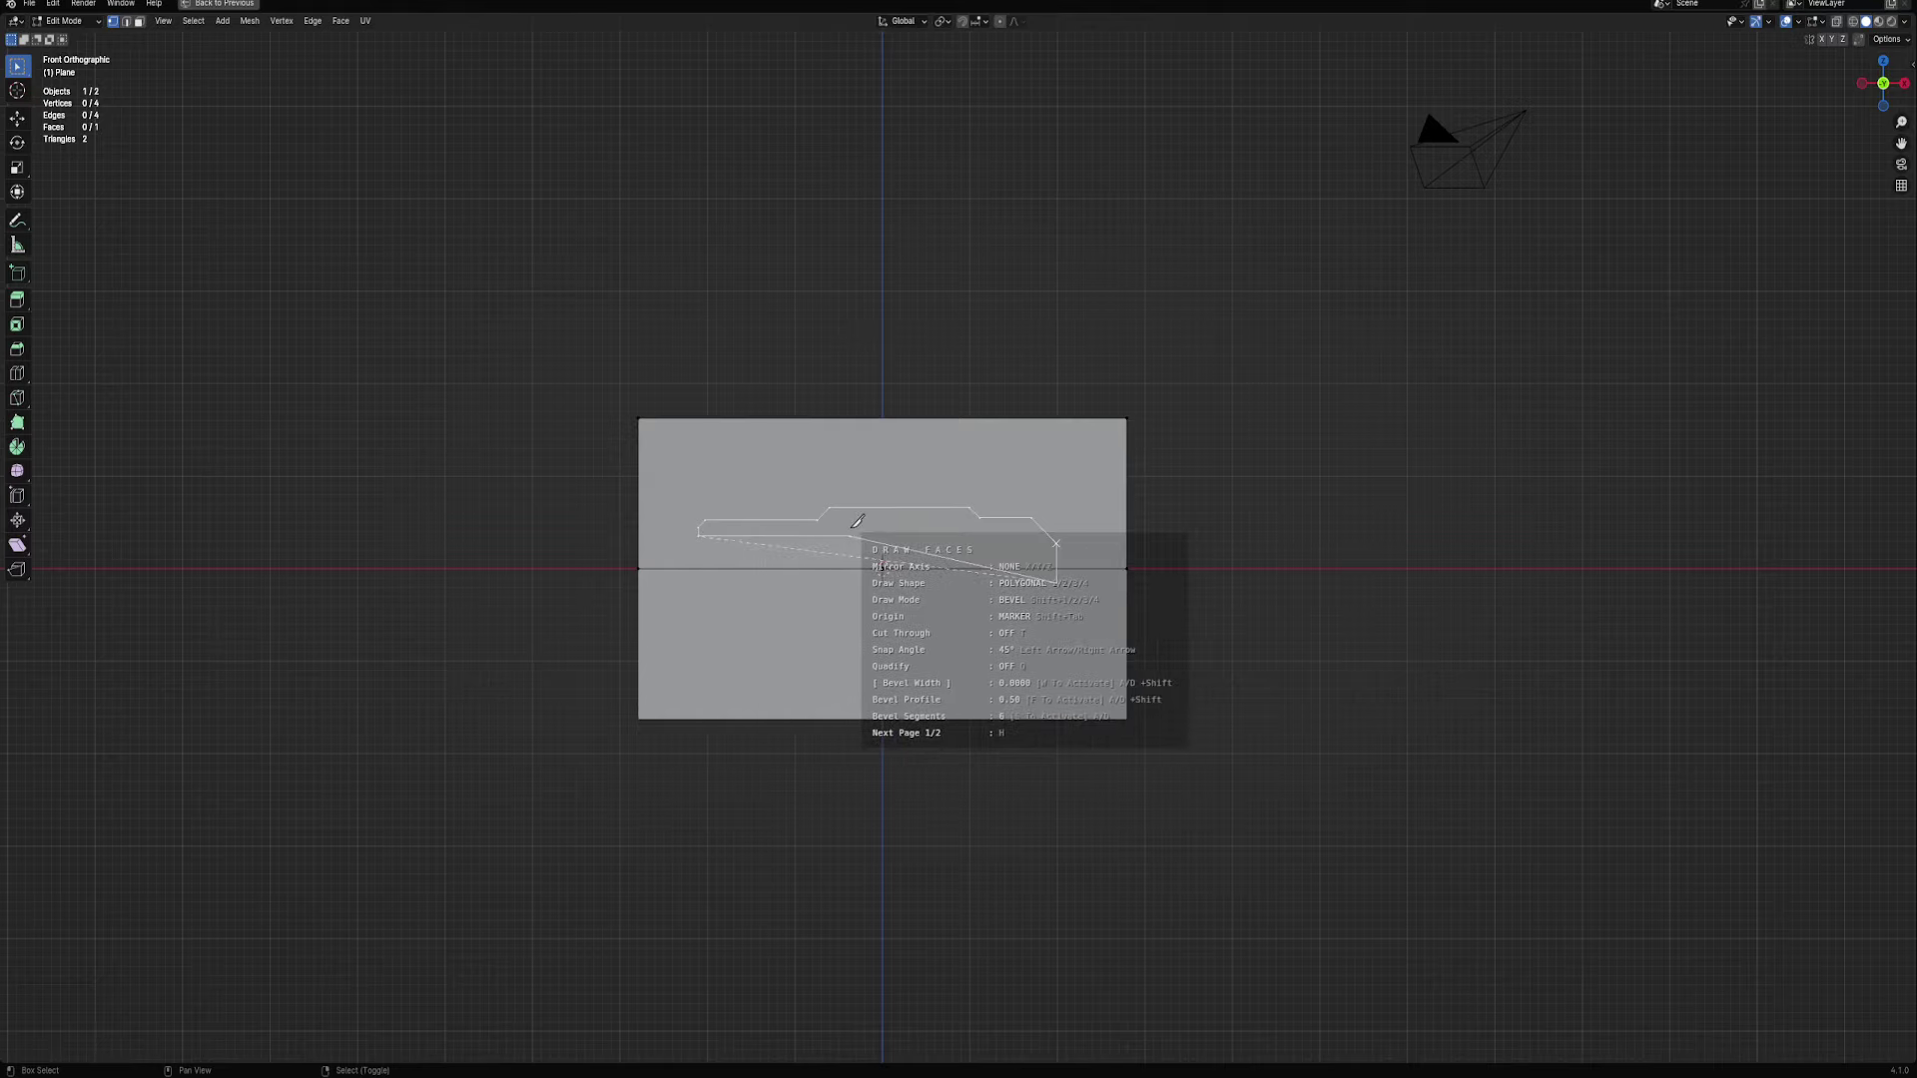
left_click(699, 551)
left_click(846, 551)
left_click(854, 544)
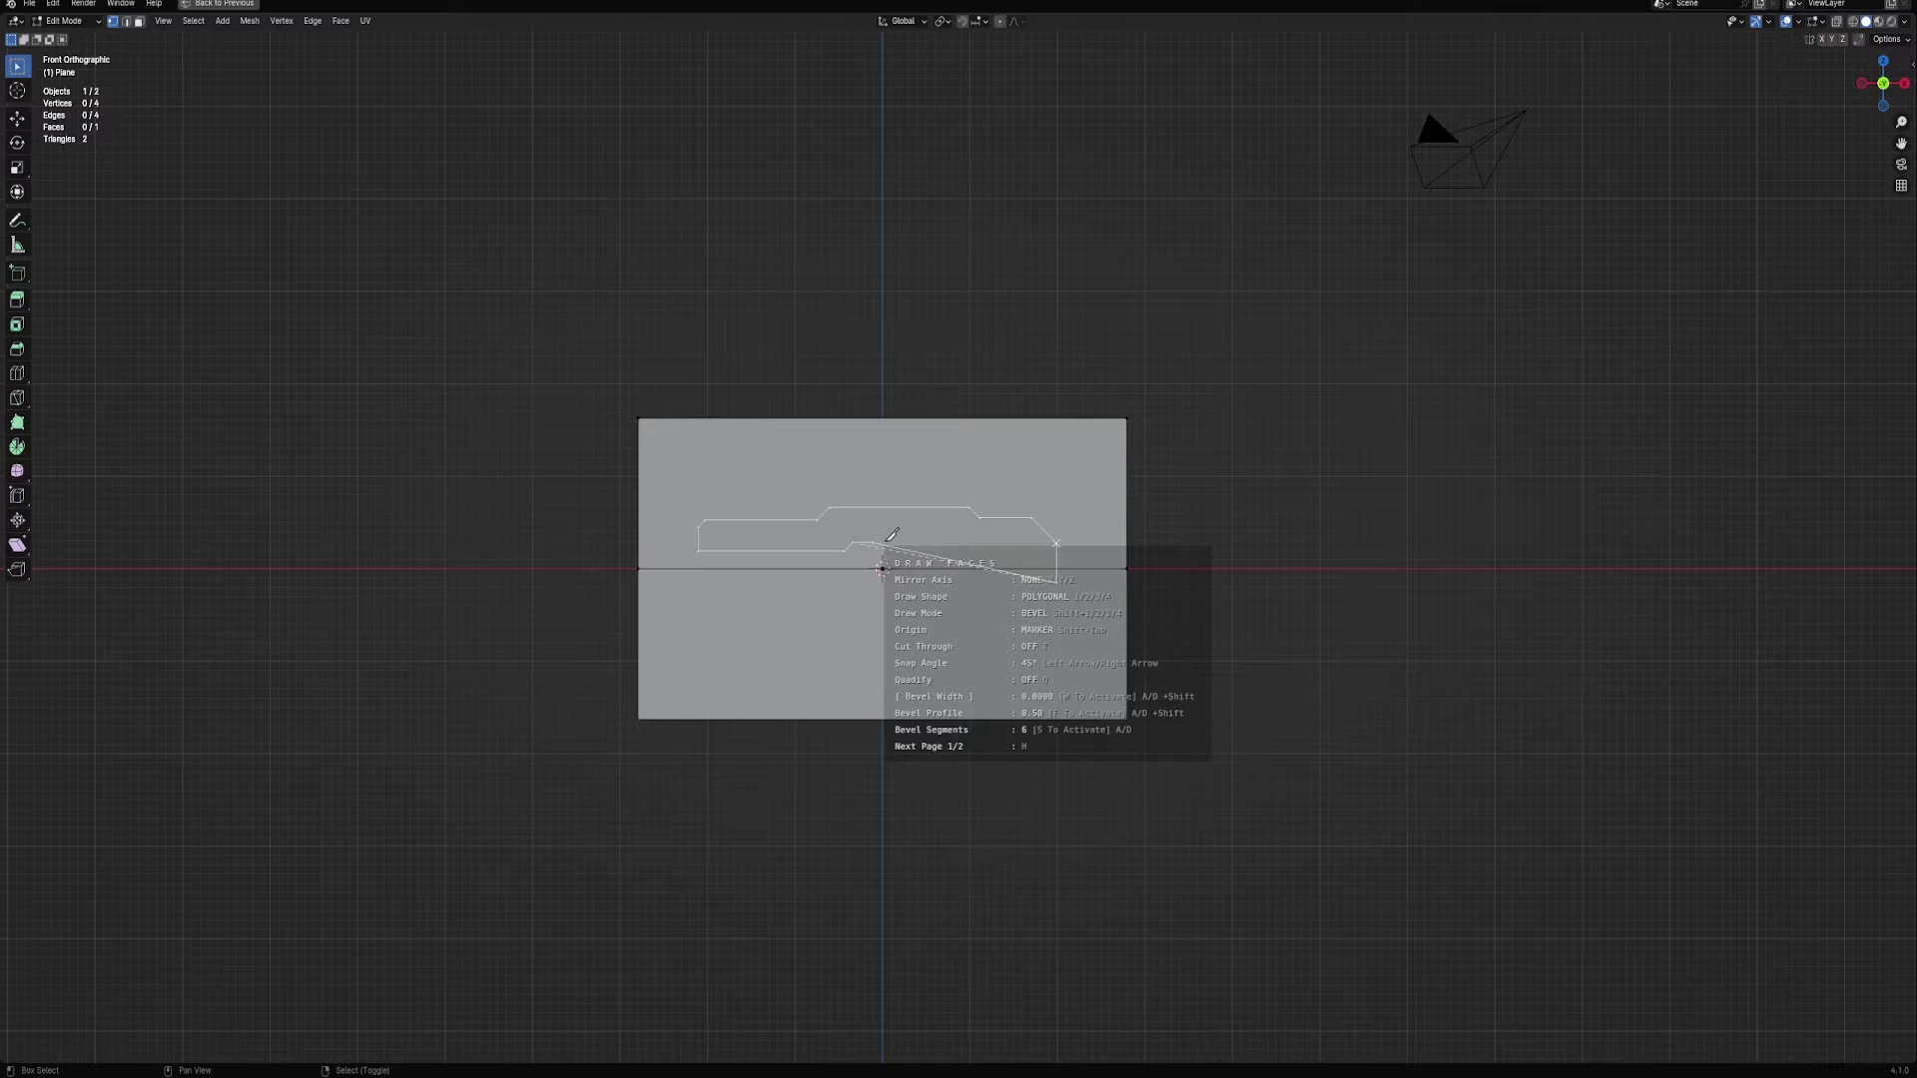
left_click(956, 543)
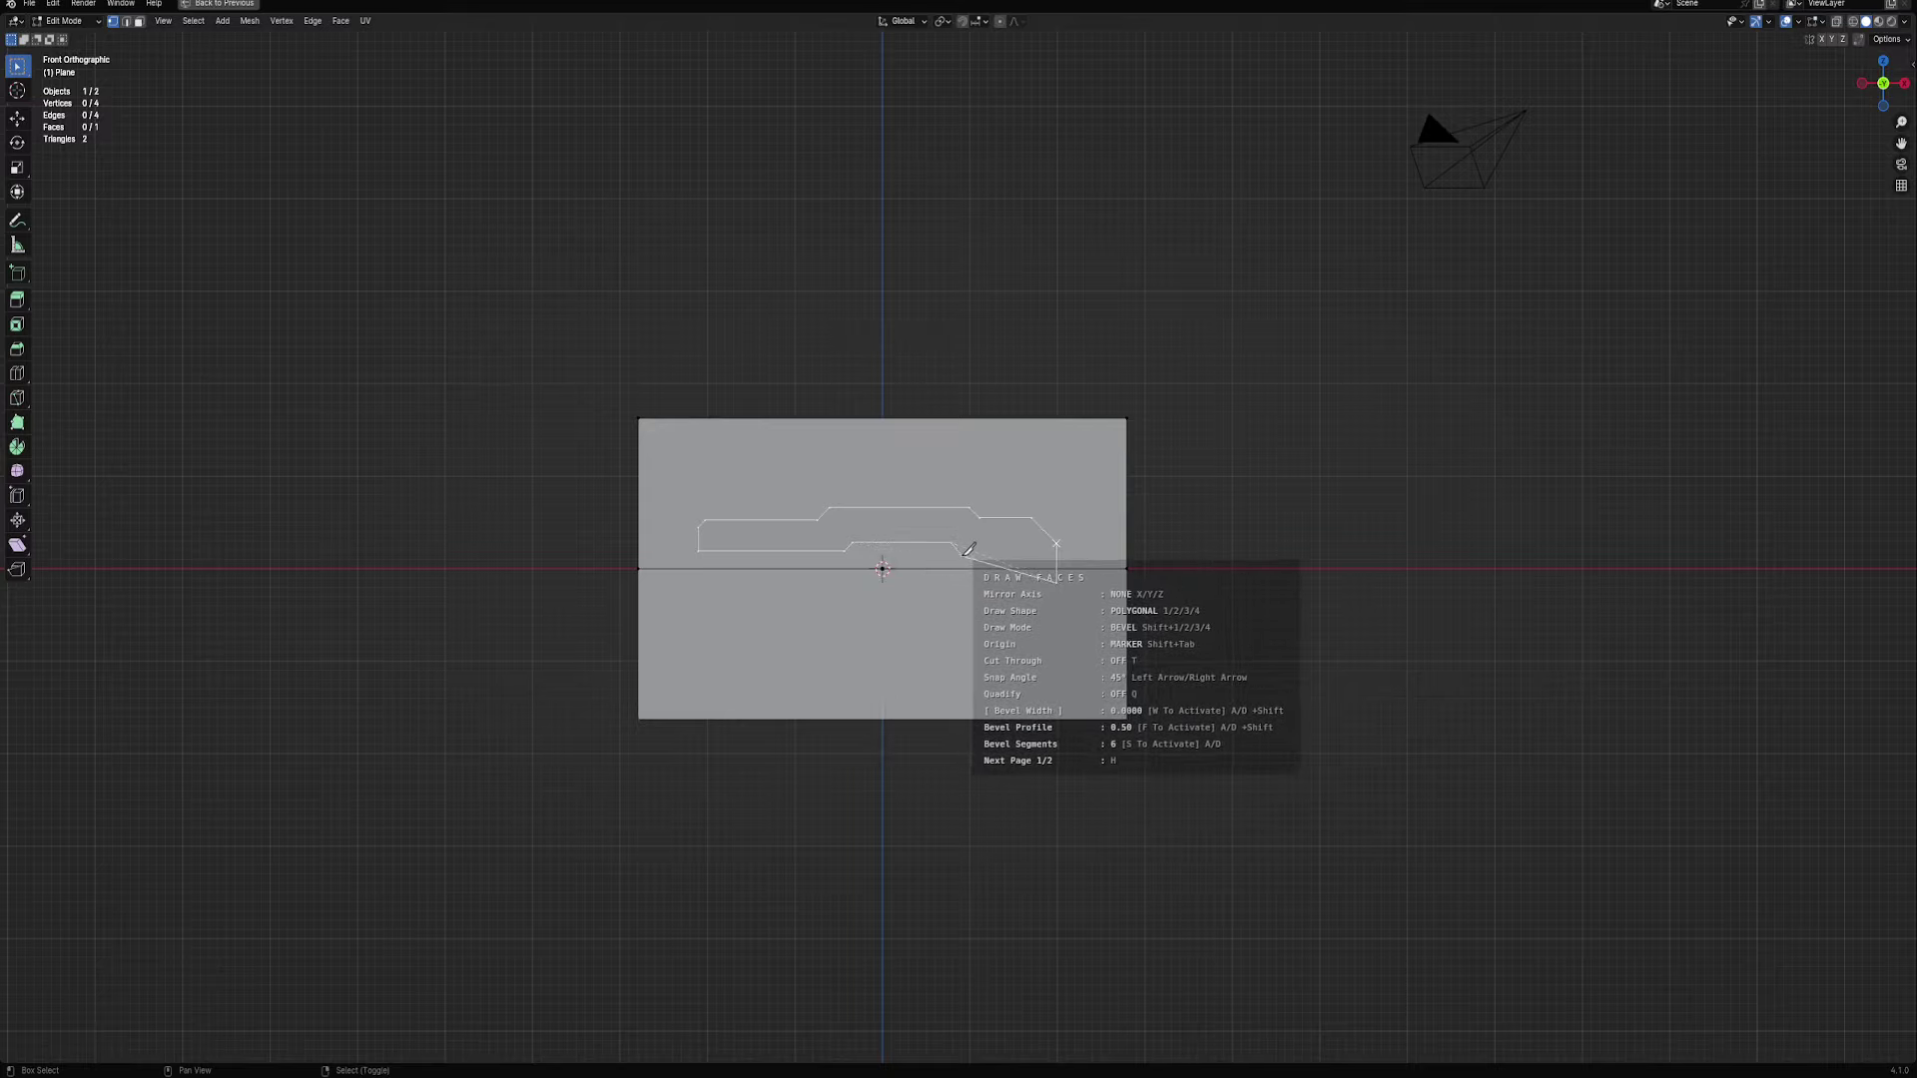
left_click(964, 554)
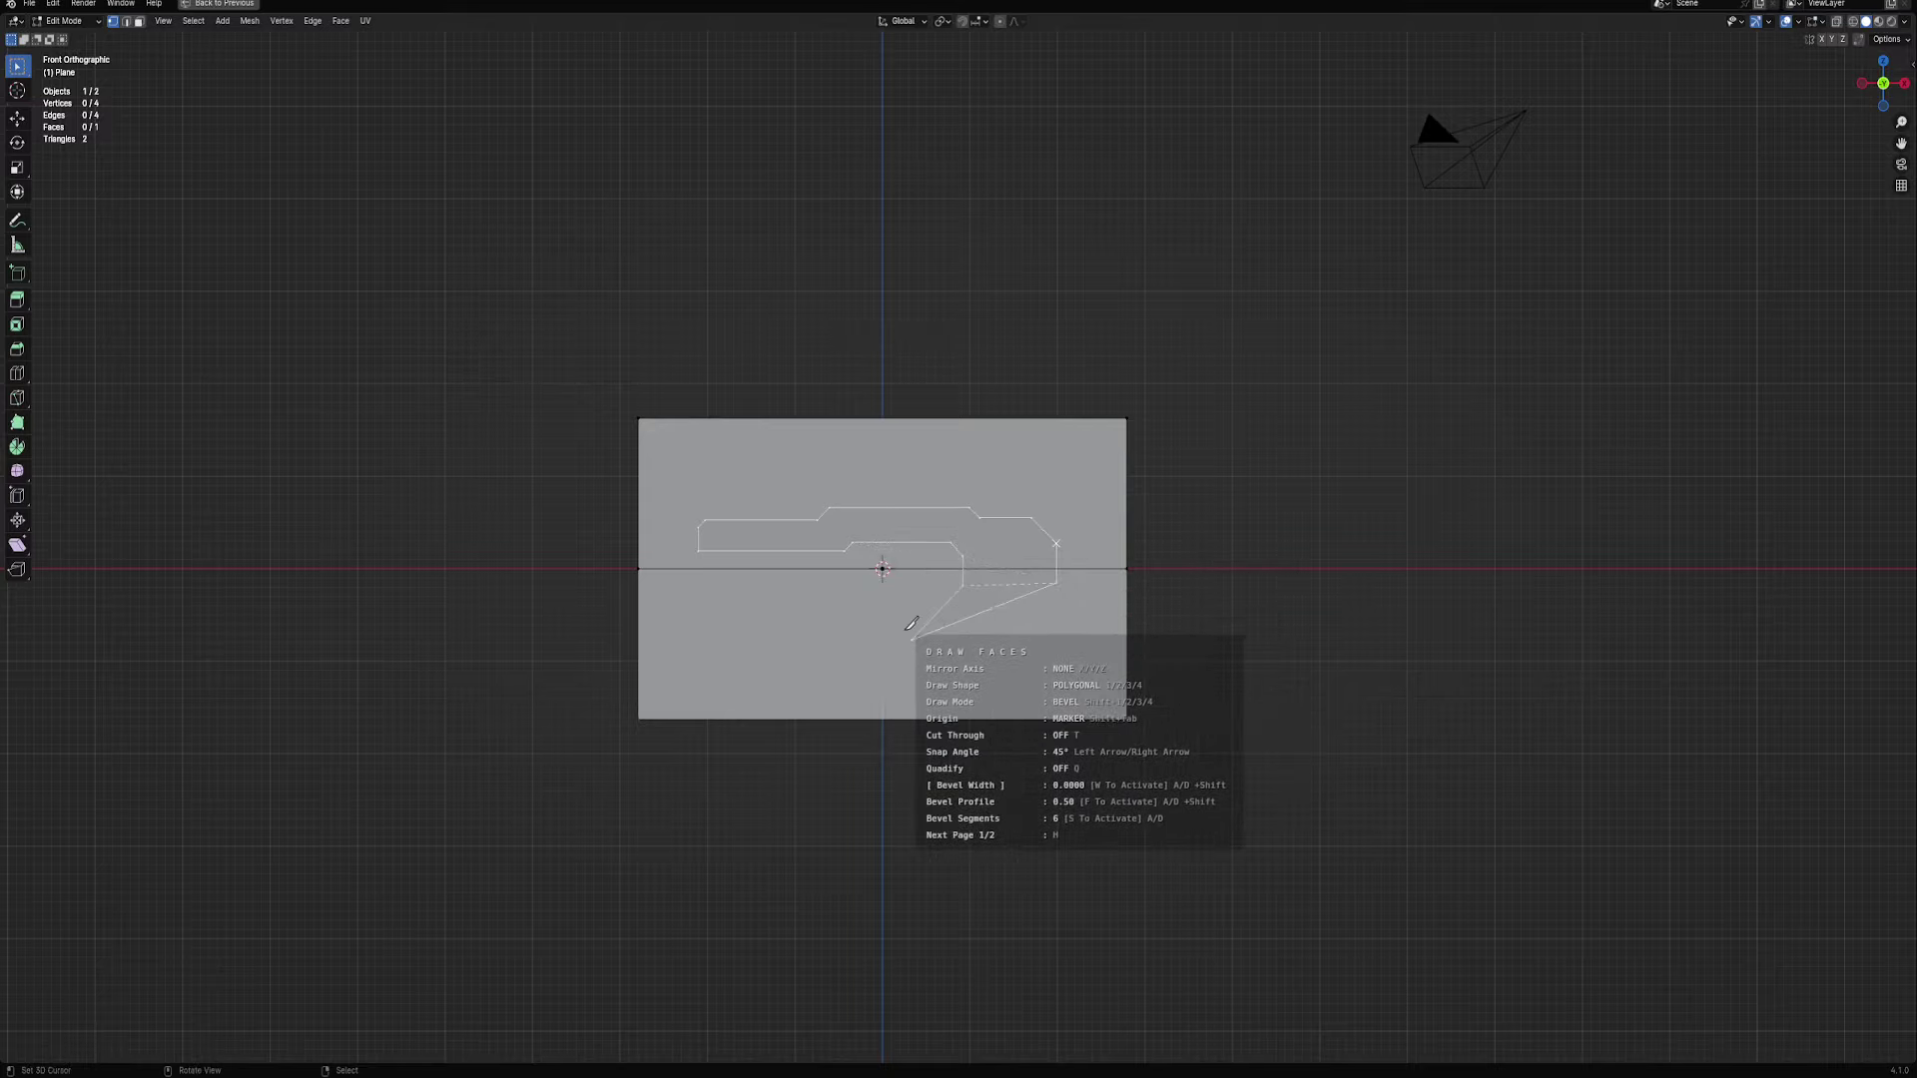
key("Return")
Delete the plane geometry around the gun shape, leaving the fork-shaped profile
key("x")
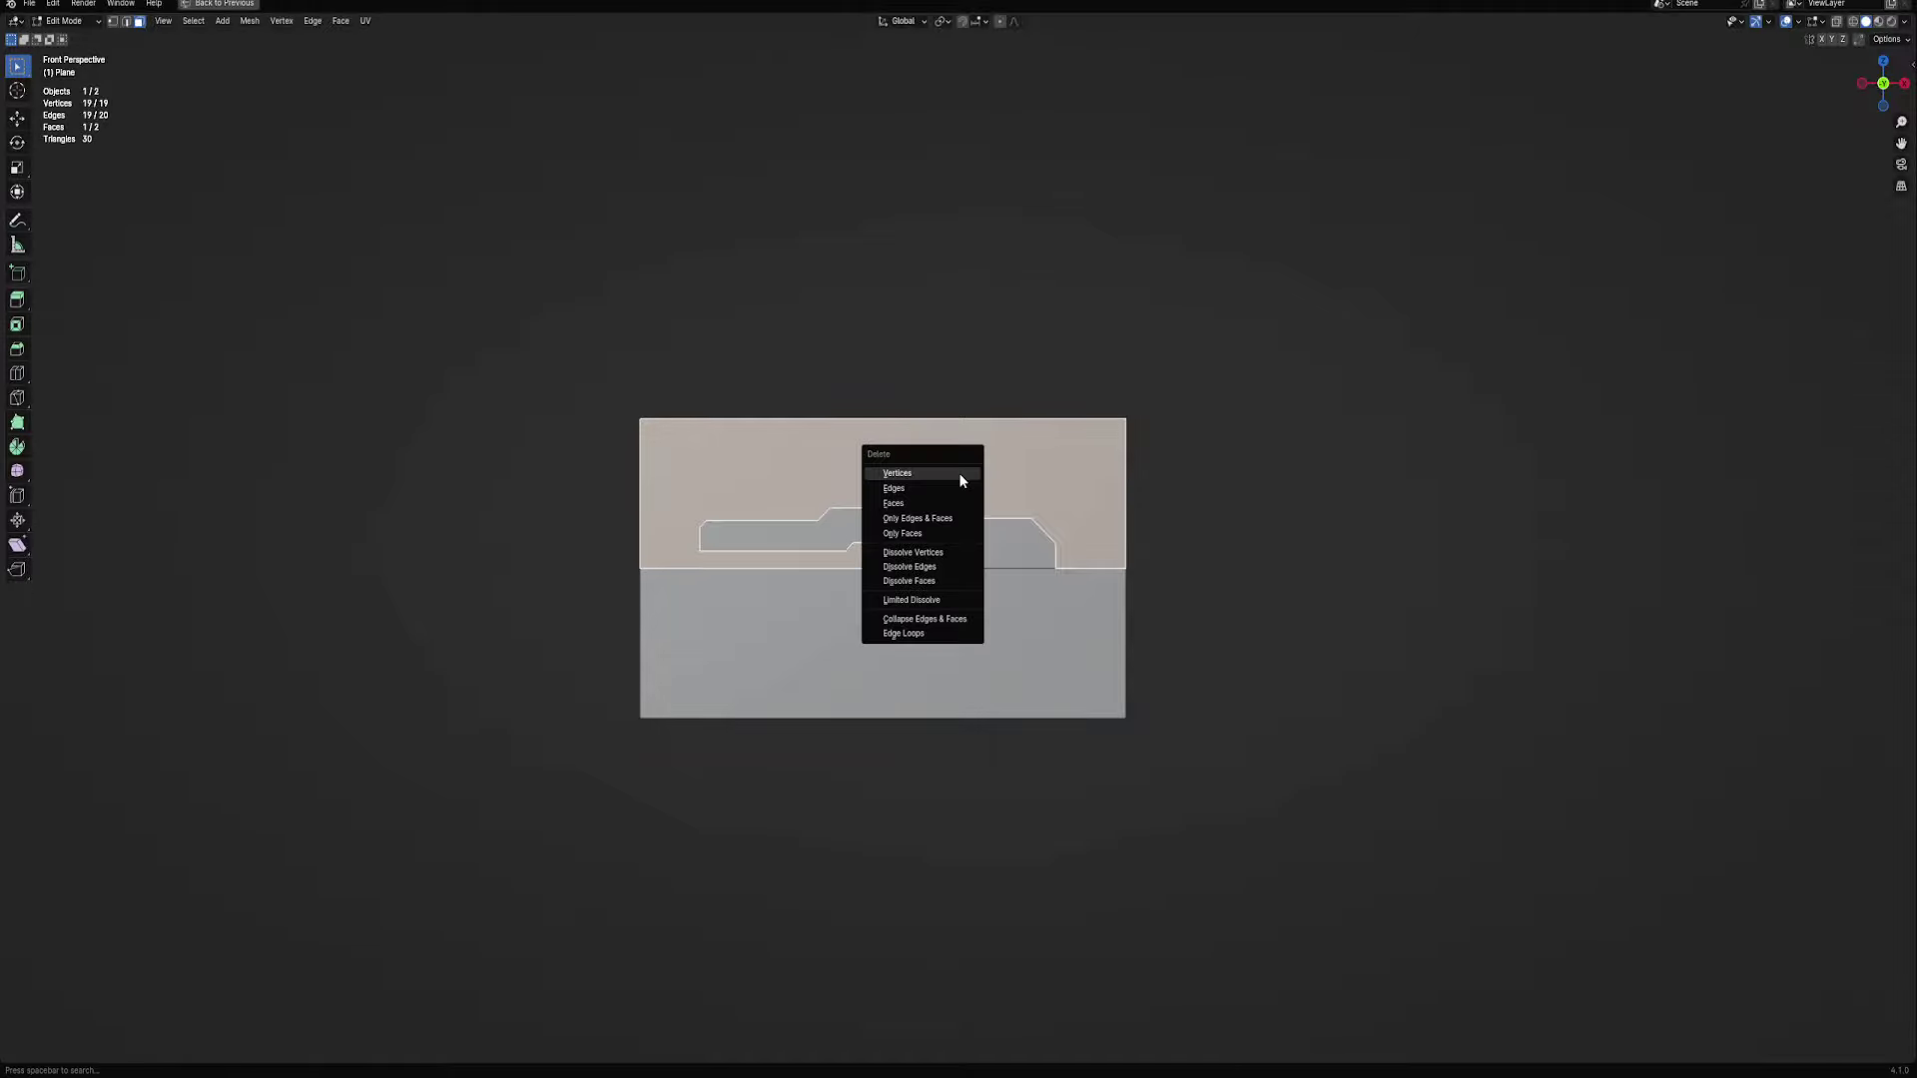
left_click(958, 473)
middle_click_drag(958, 475, 911, 474, "shift")
scroll(958, 519, "up", 3)
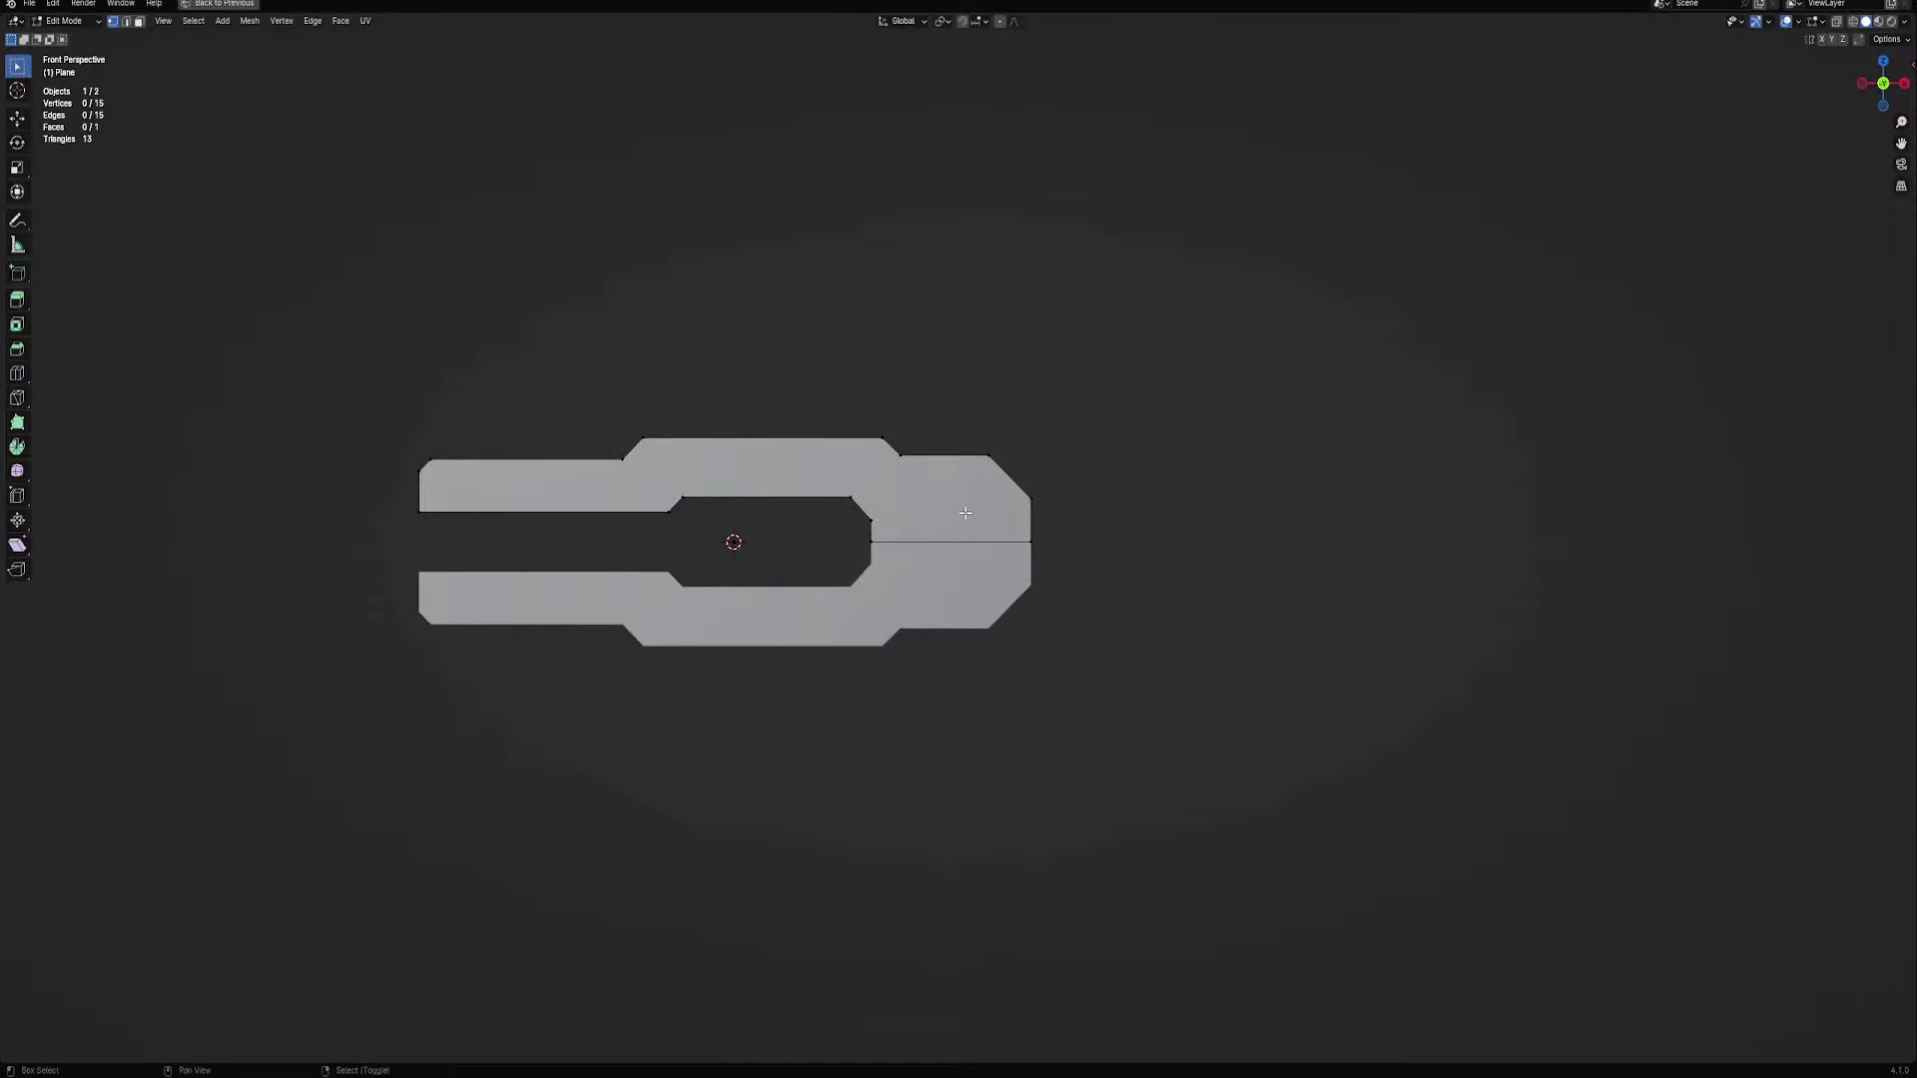
Draw a pentagonal cut at the rear and remove its face to leave a hole
key("q")
left_click(962, 521)
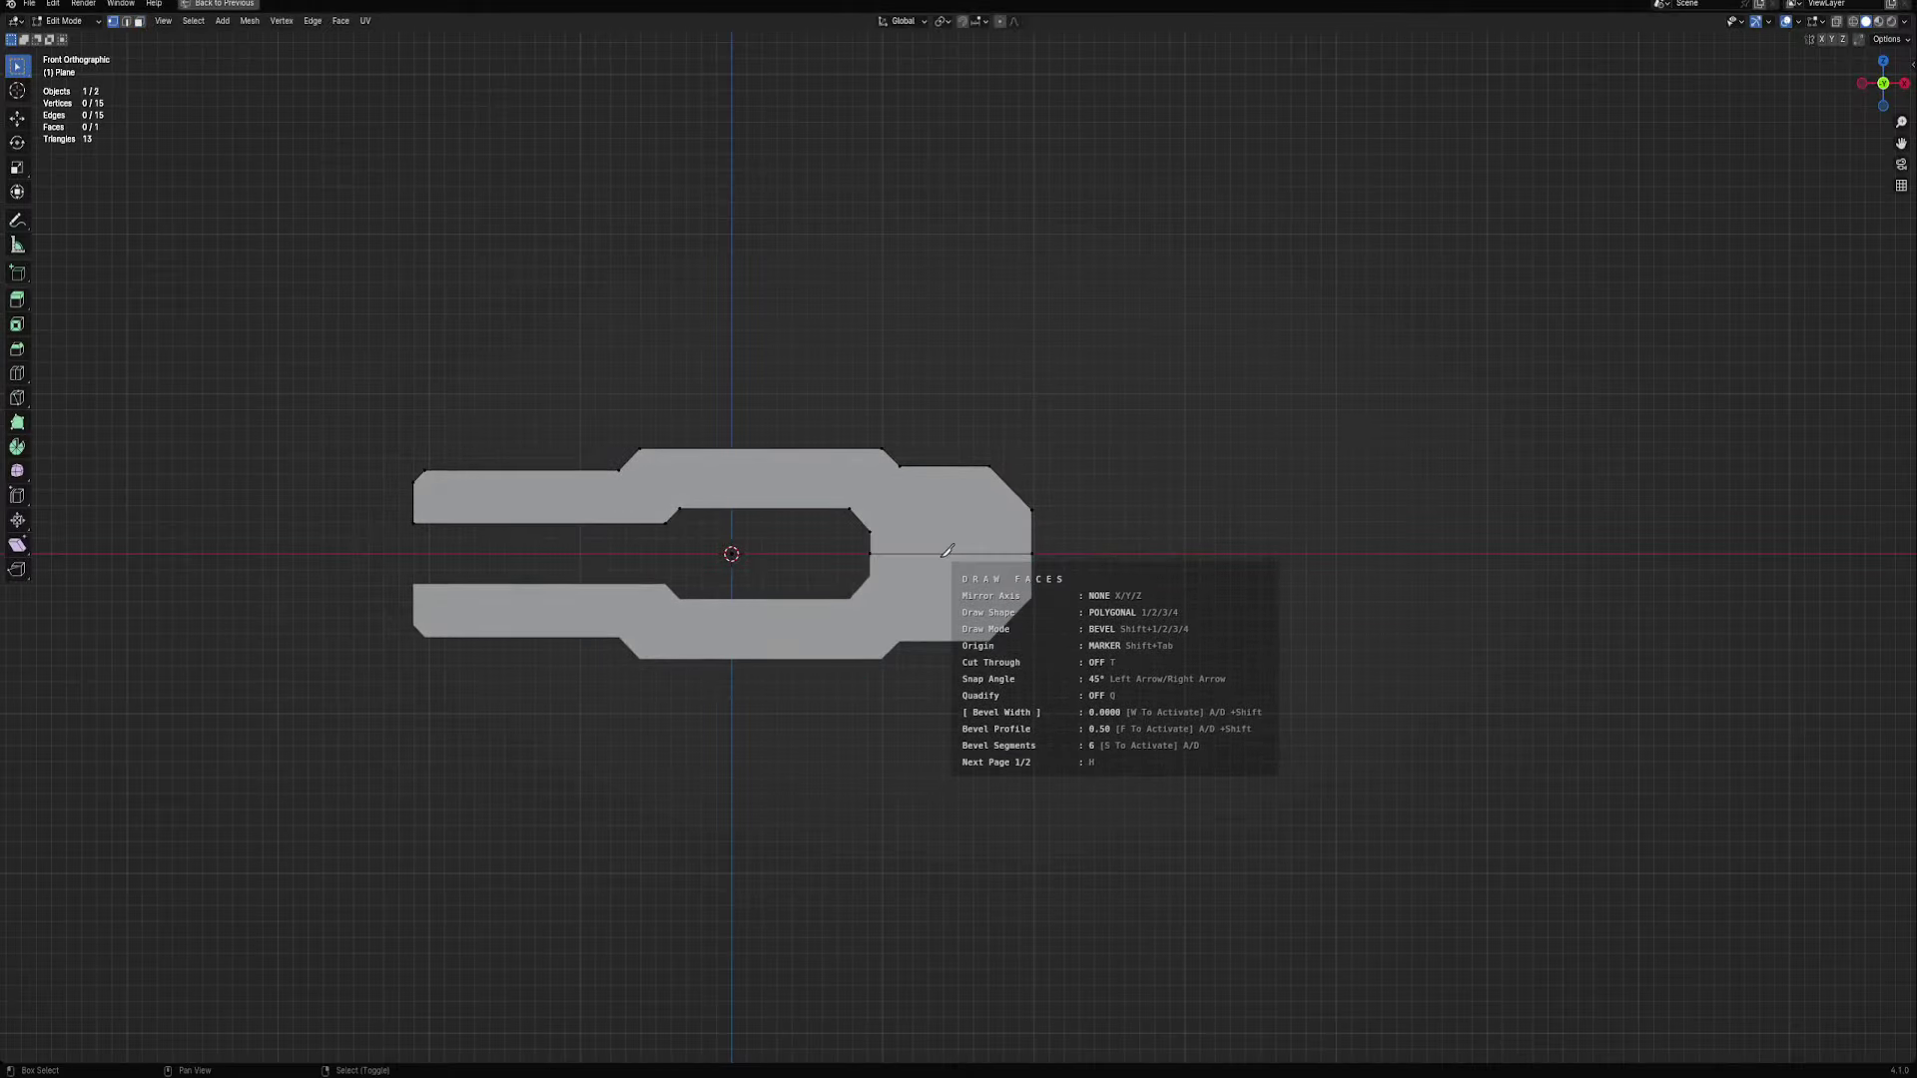
left_click(950, 565)
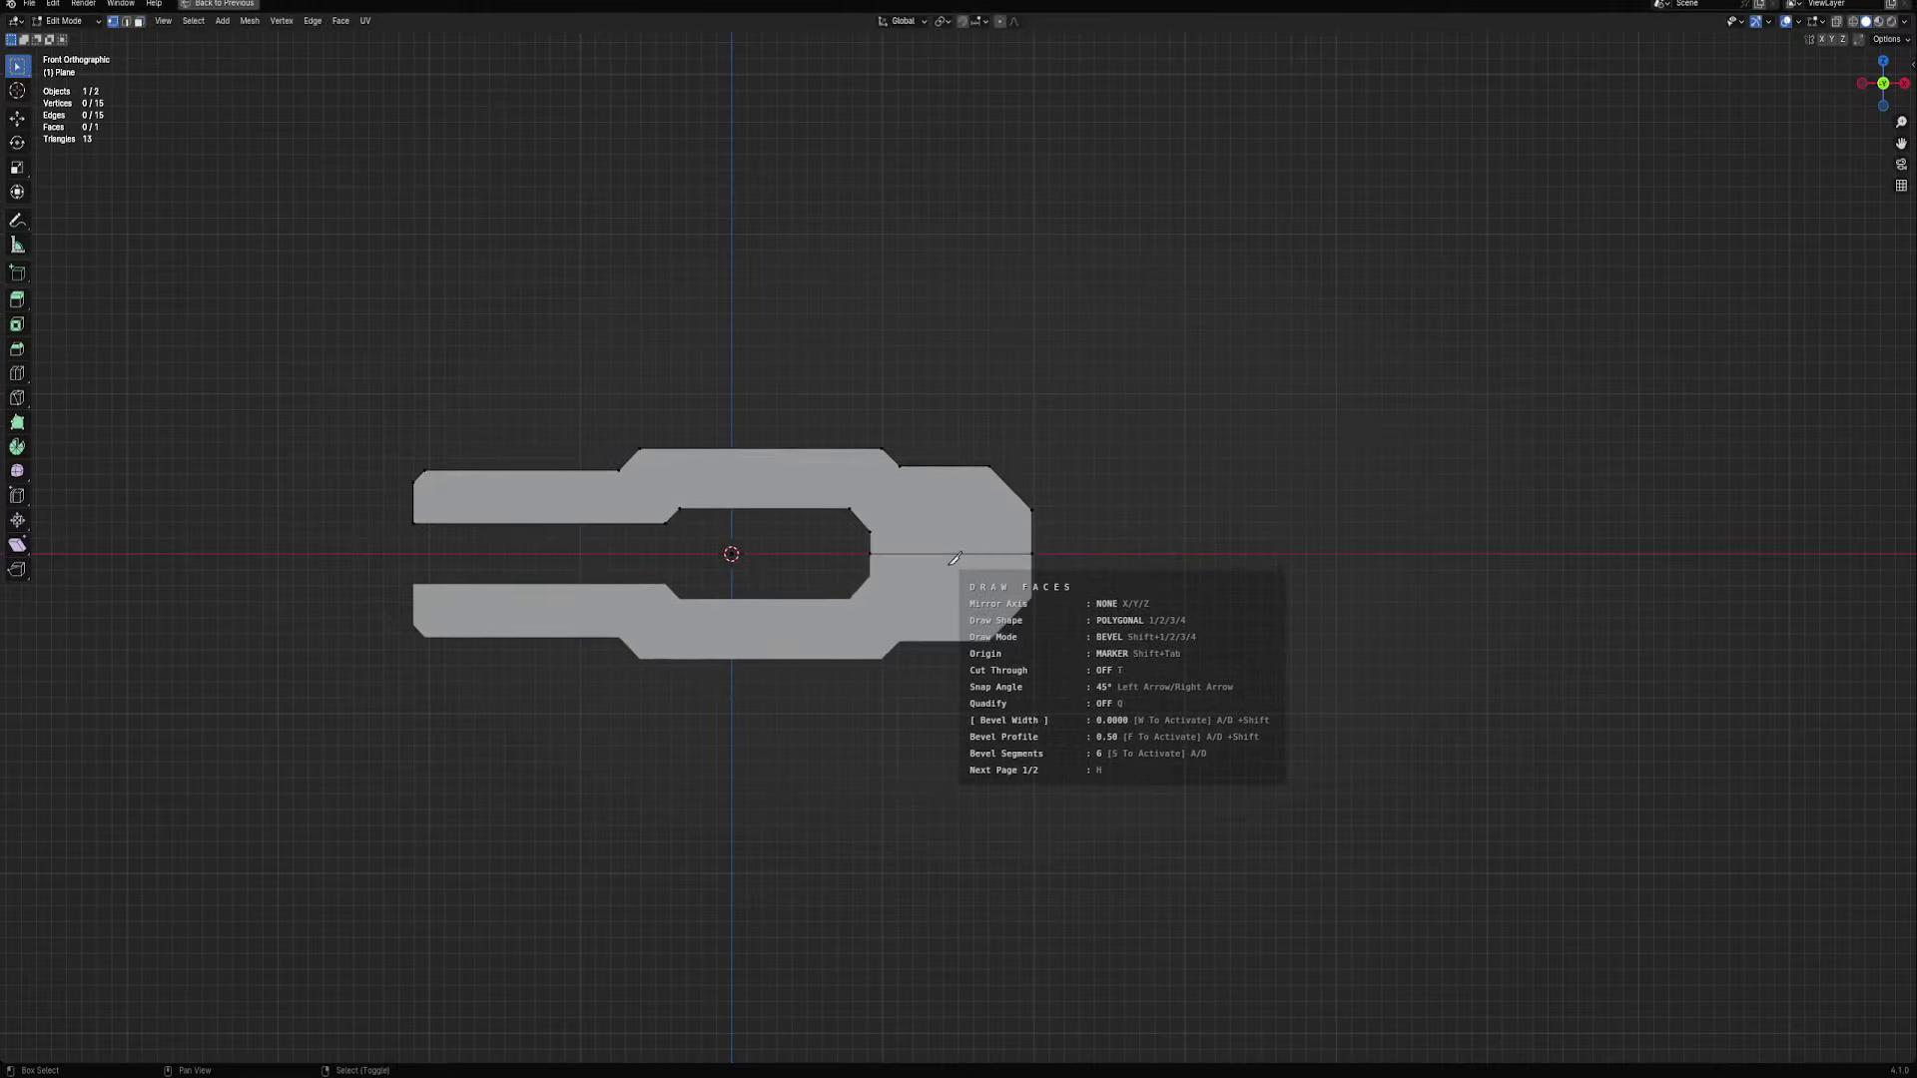
left_click(951, 489)
left_click(984, 489)
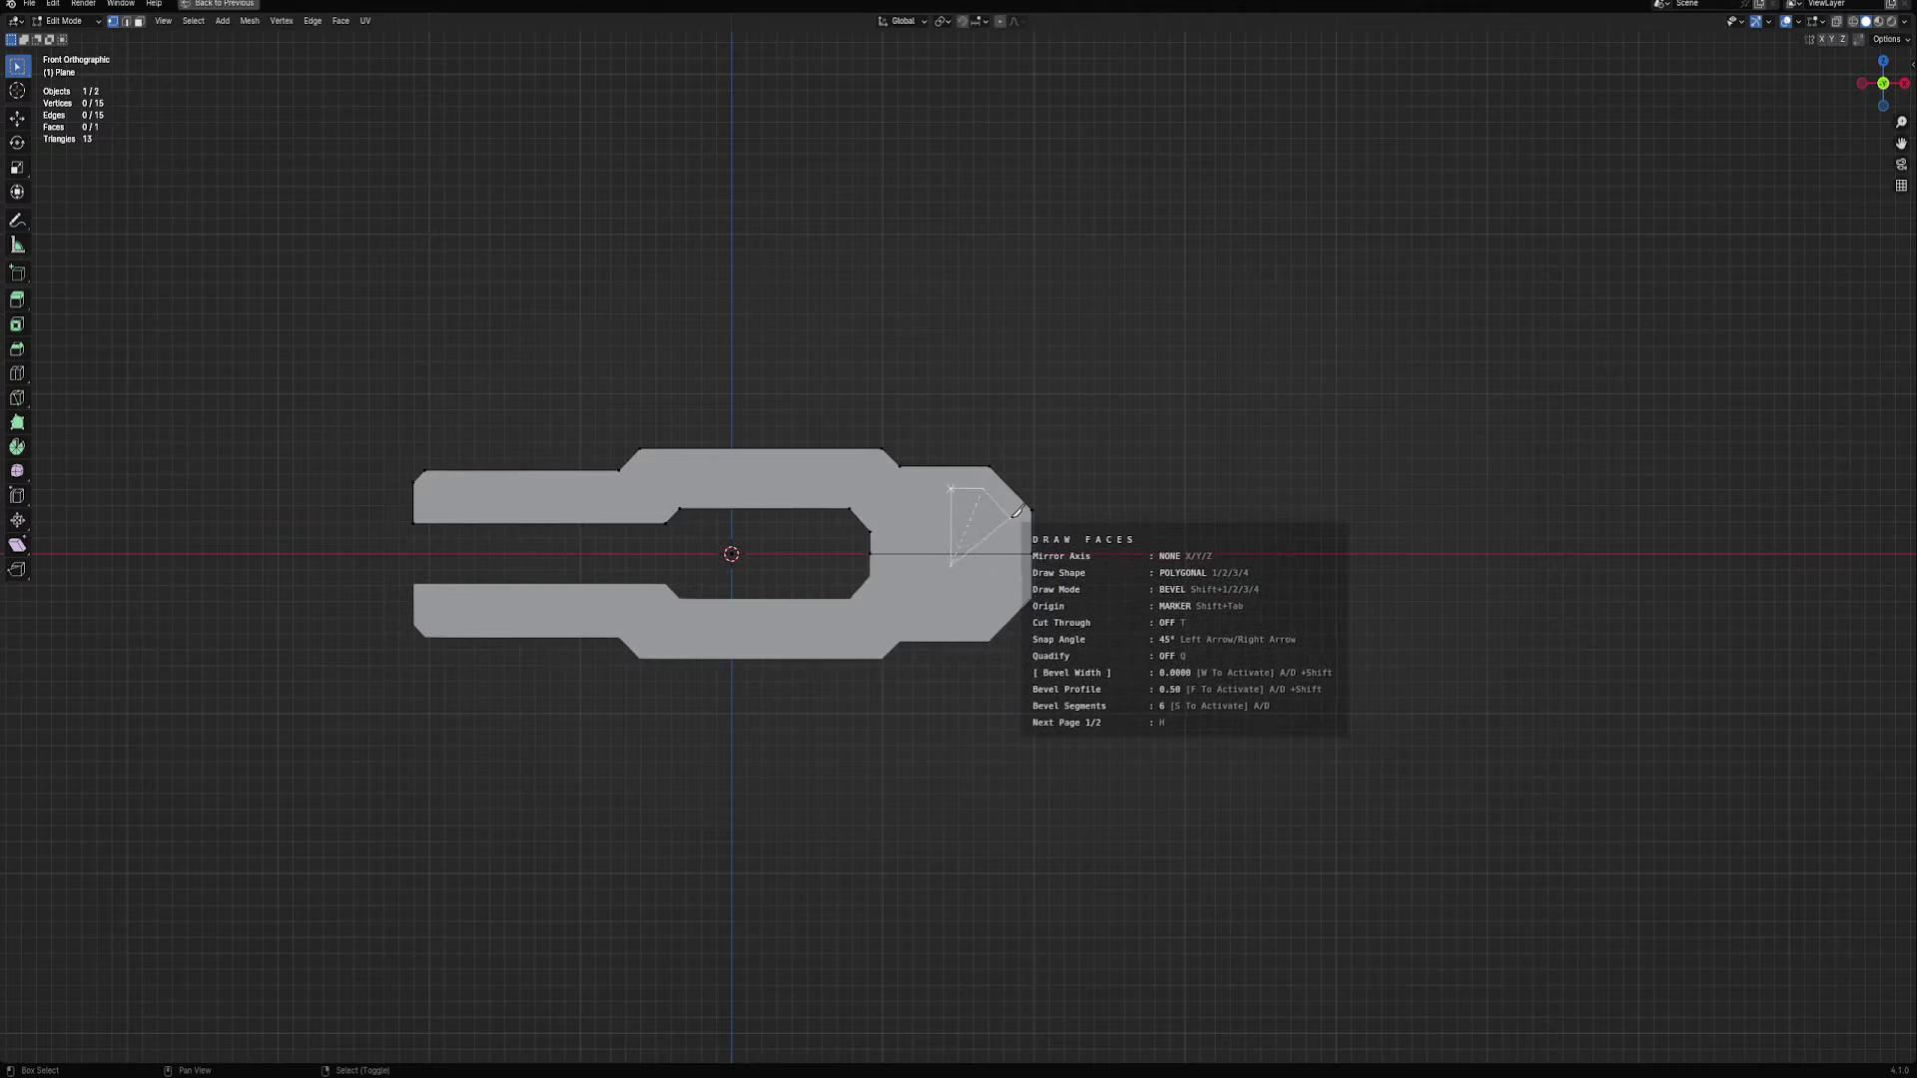
left_click(1015, 523)
left_click(1014, 555)
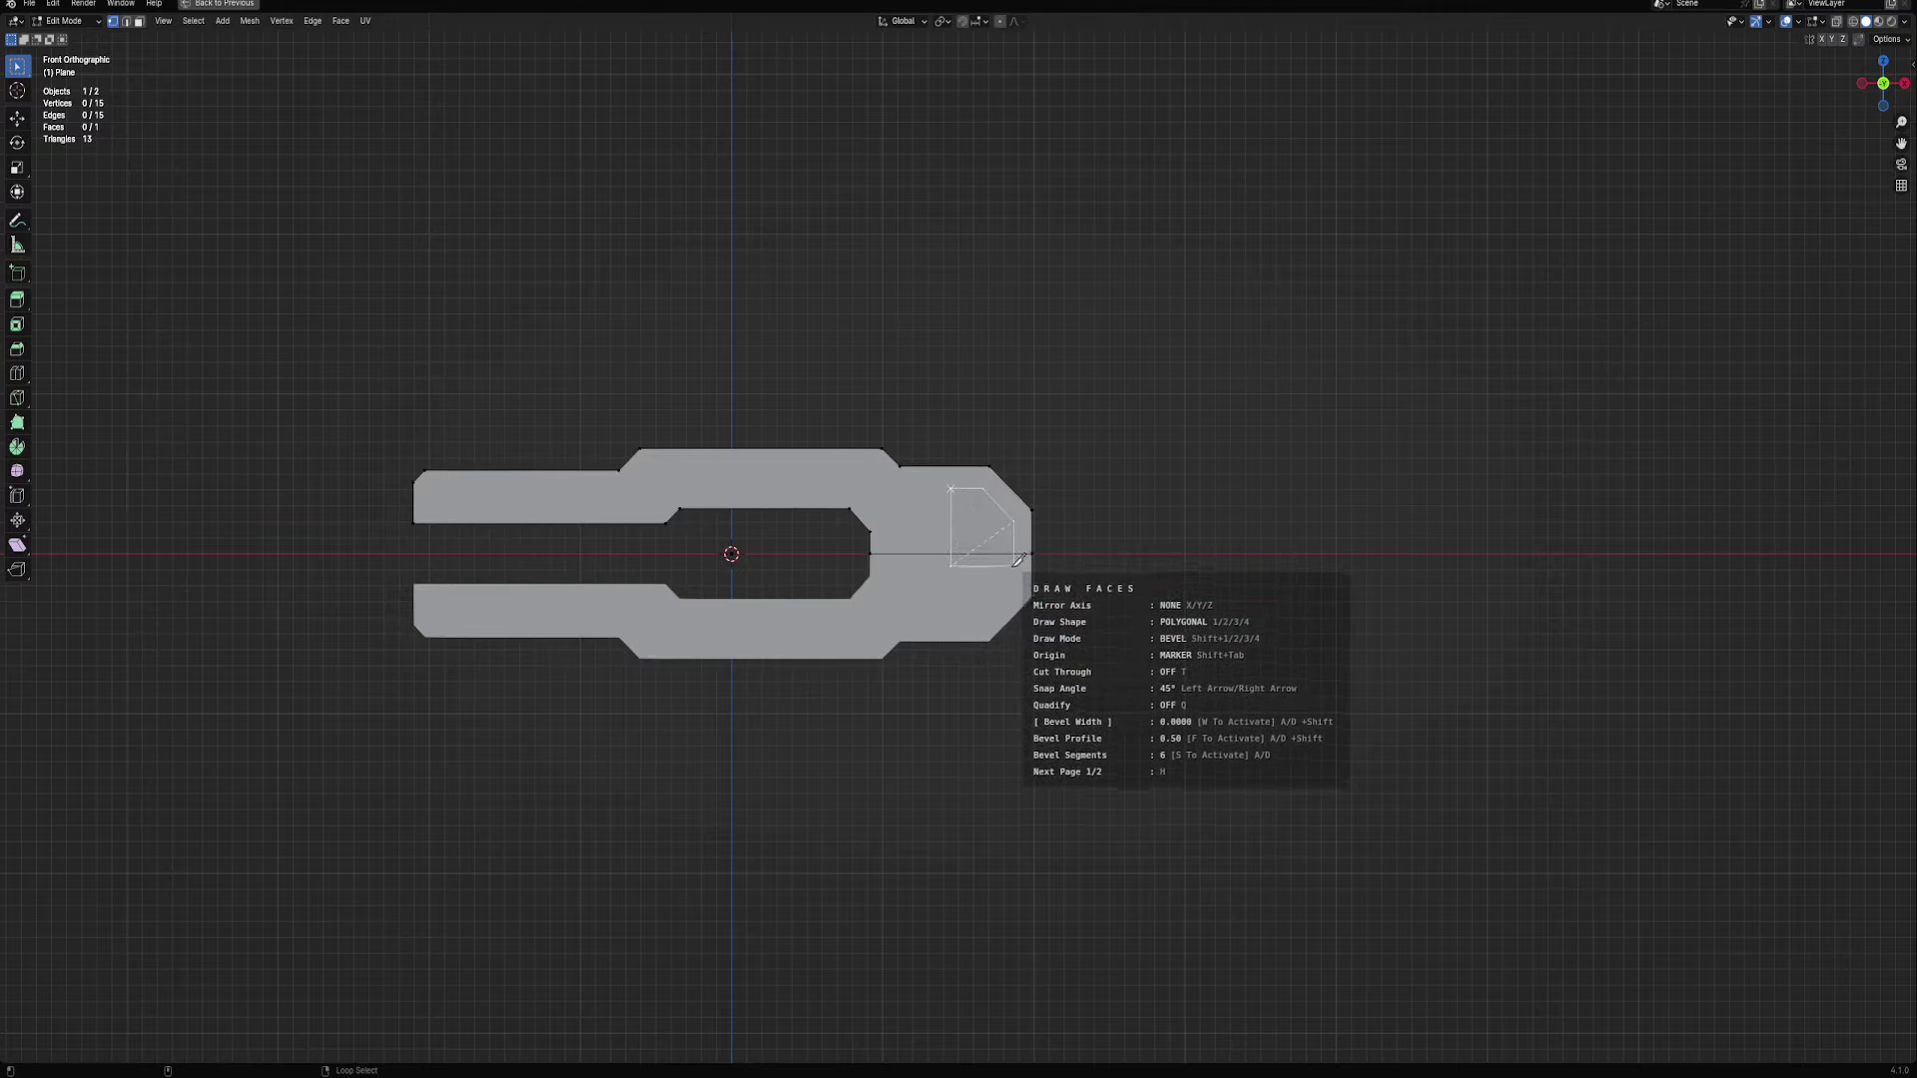
key("Return")
key("ctrl+z")
scroll(942, 640, "down", 2)
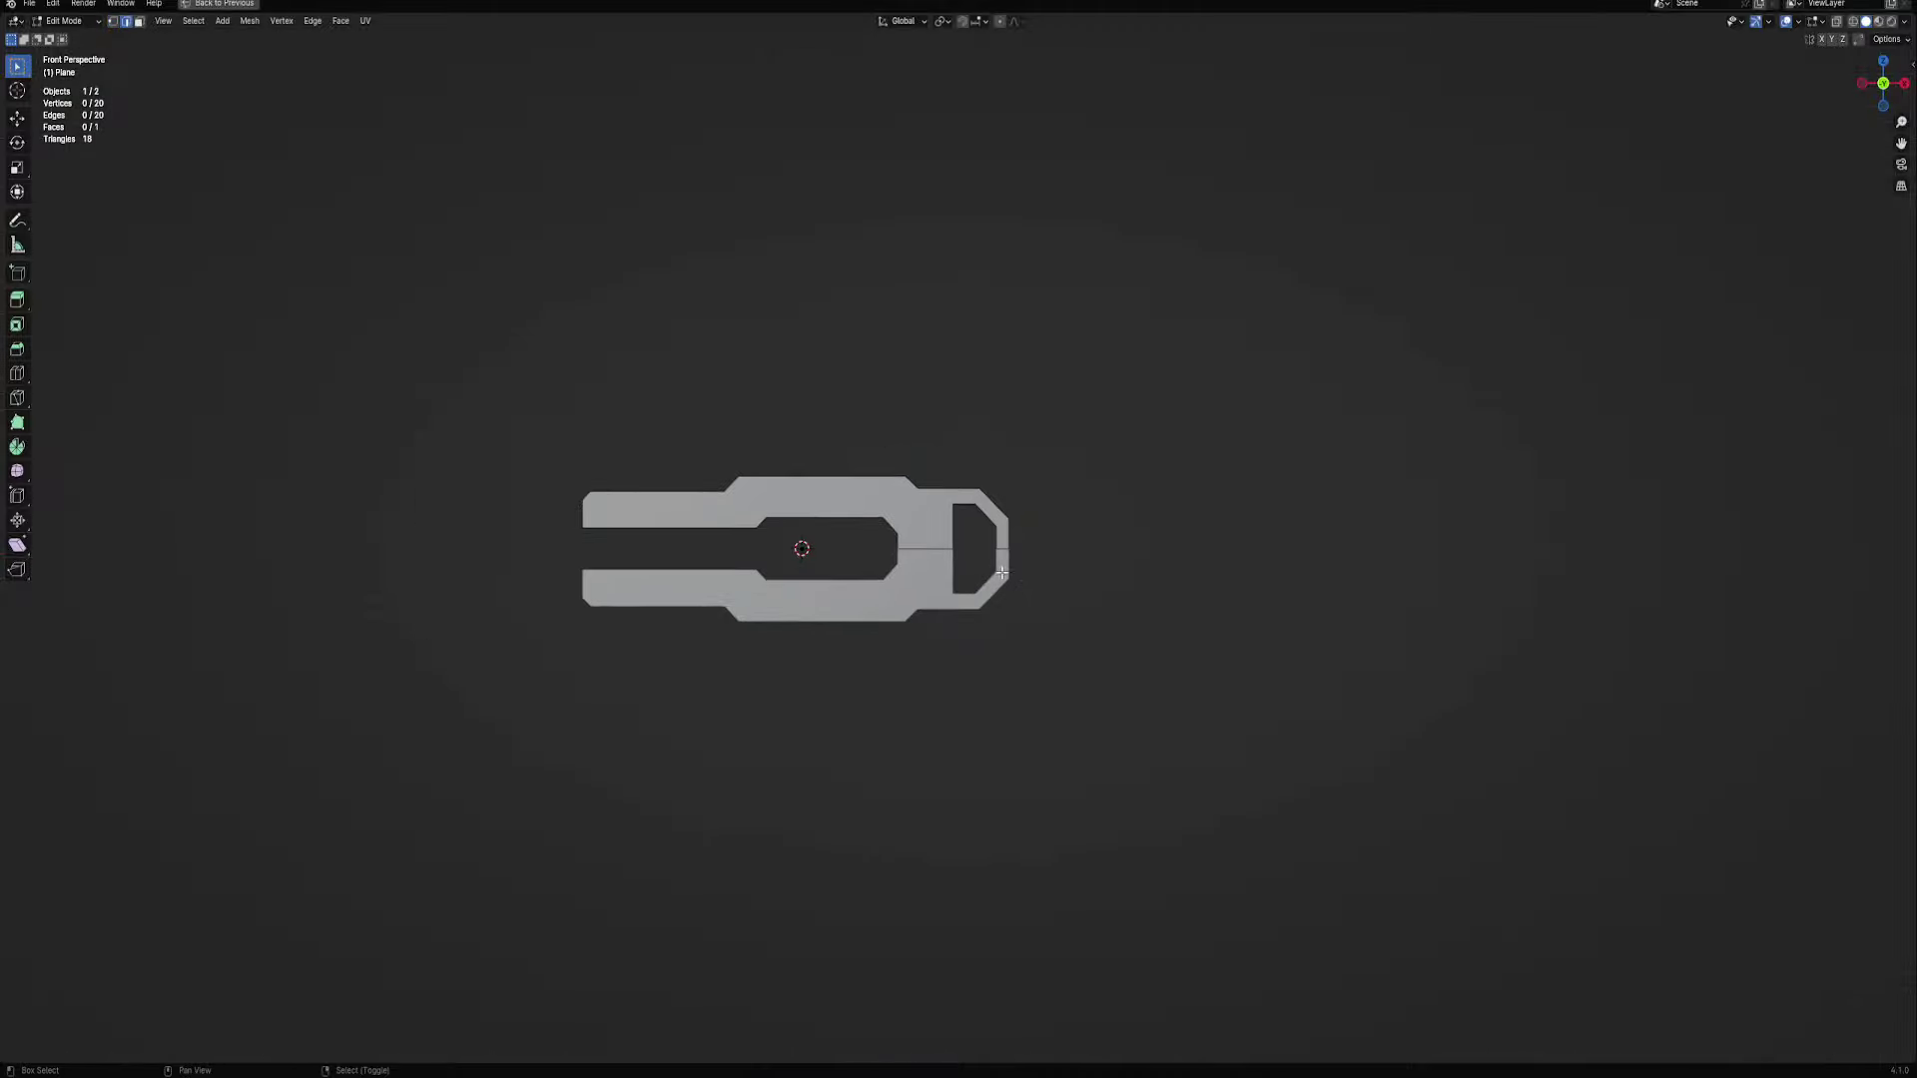
mouse_move(1030, 583)
middle_mouse_down("shift")
mouse_move(1096, 612)
mouse_move(1096, 597)
middle_mouse_up("shift")
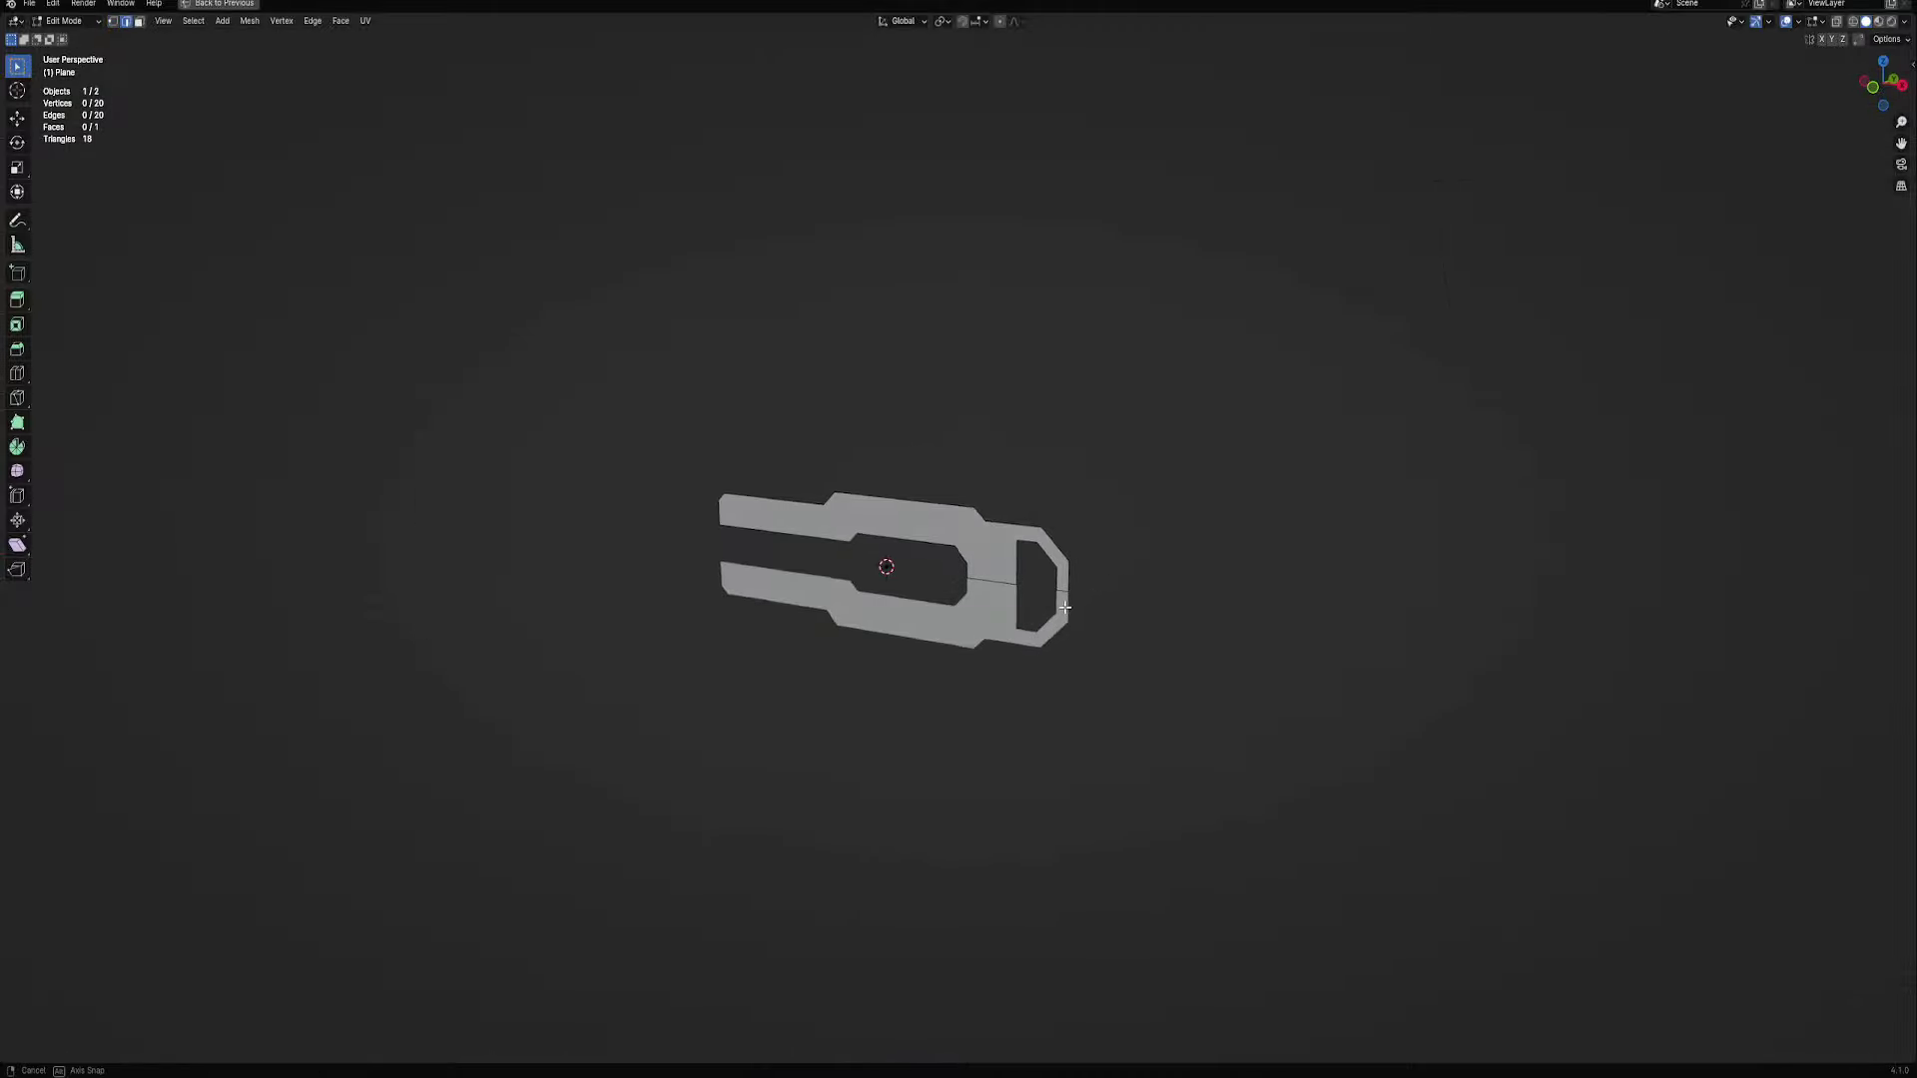
scroll(1097, 597, "up", 2)
Quad Slice the whole profile at 0.01 distance, then deselect everything
key("a")
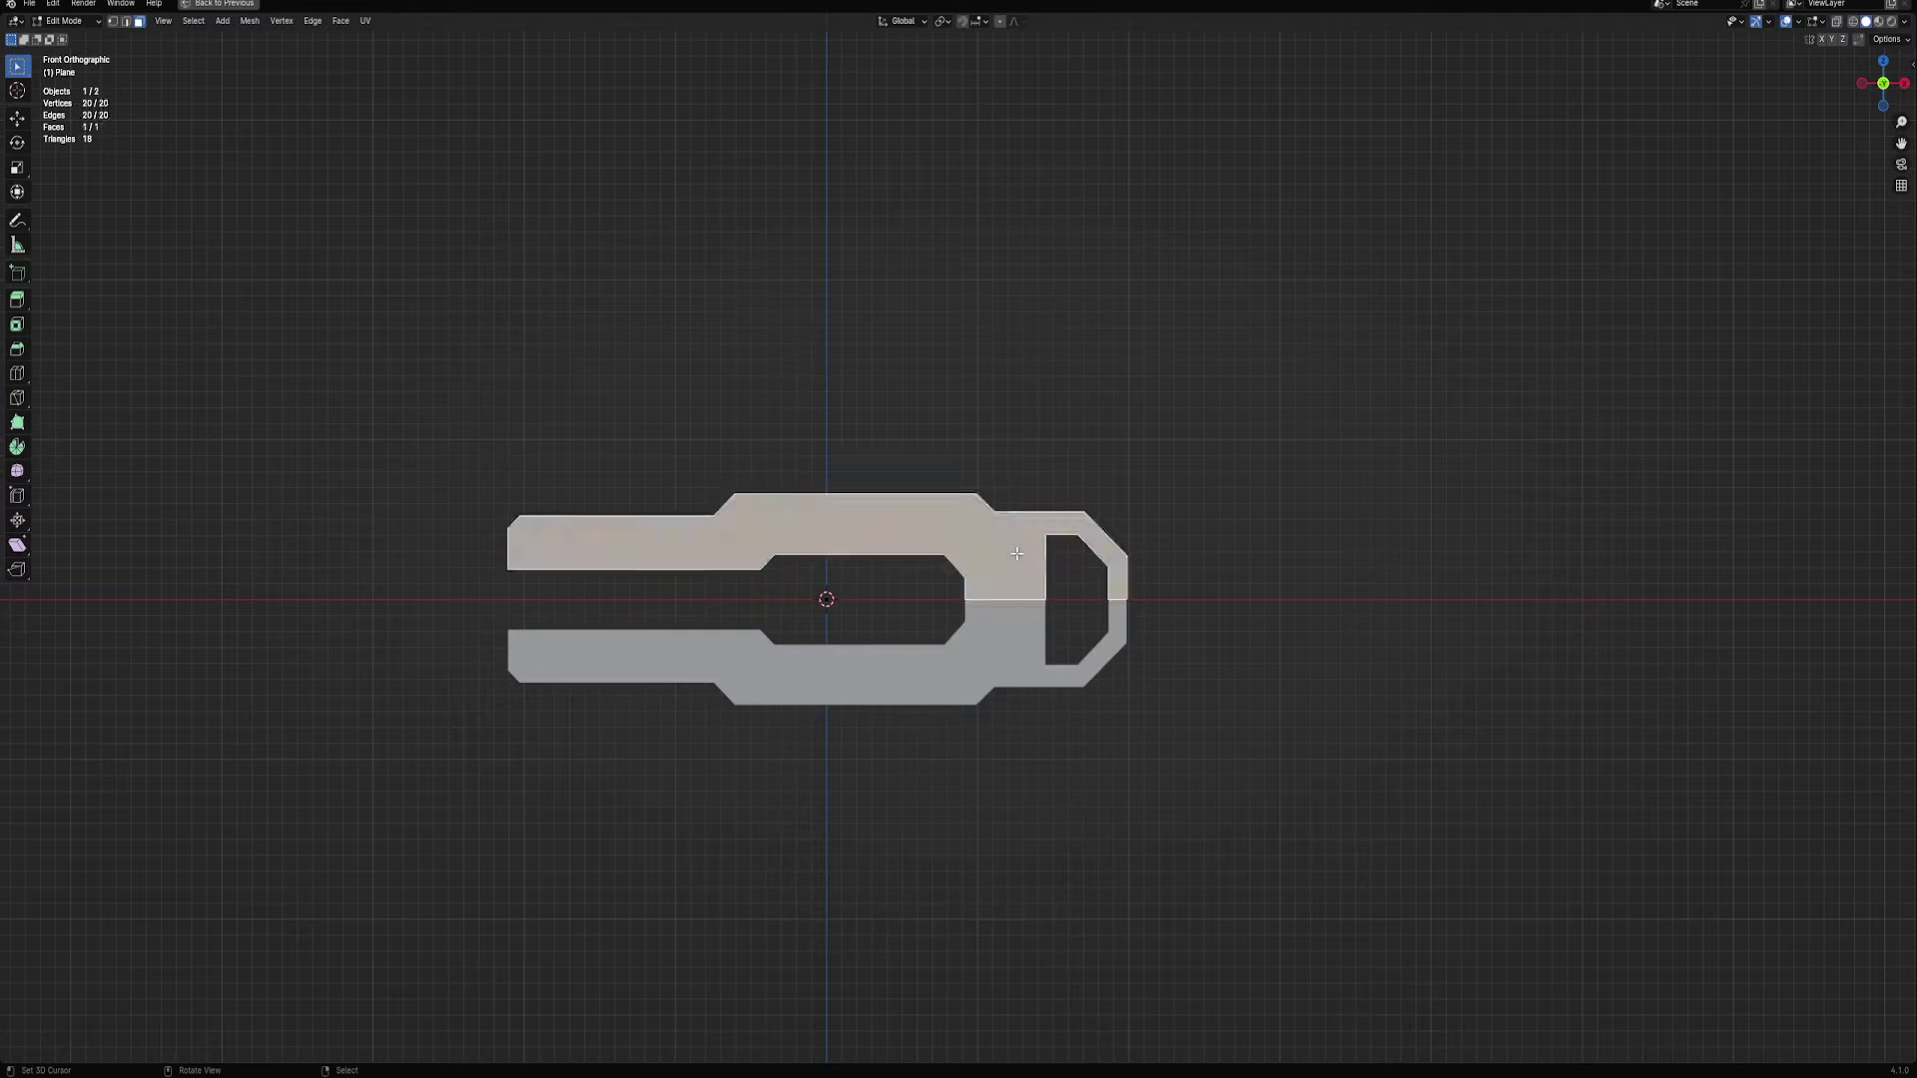
right_click(996, 628)
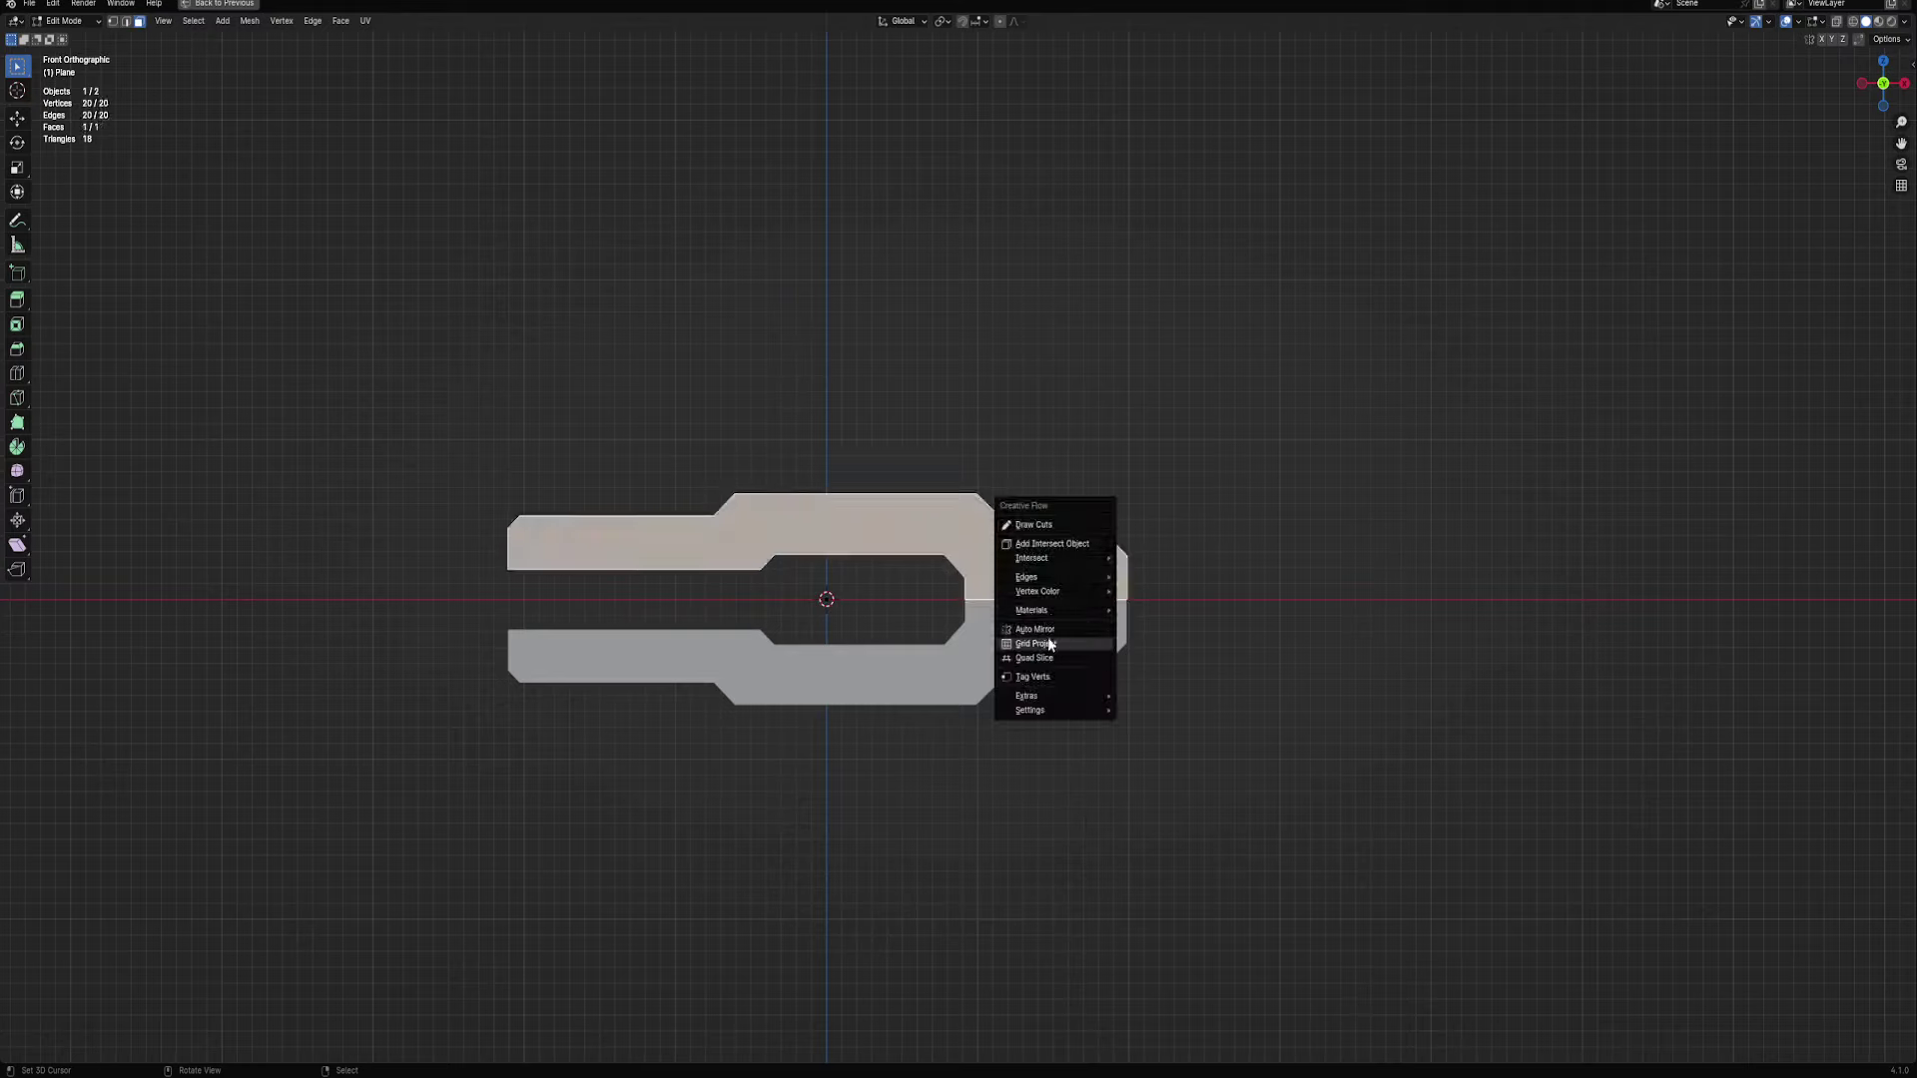
left_click(1046, 666)
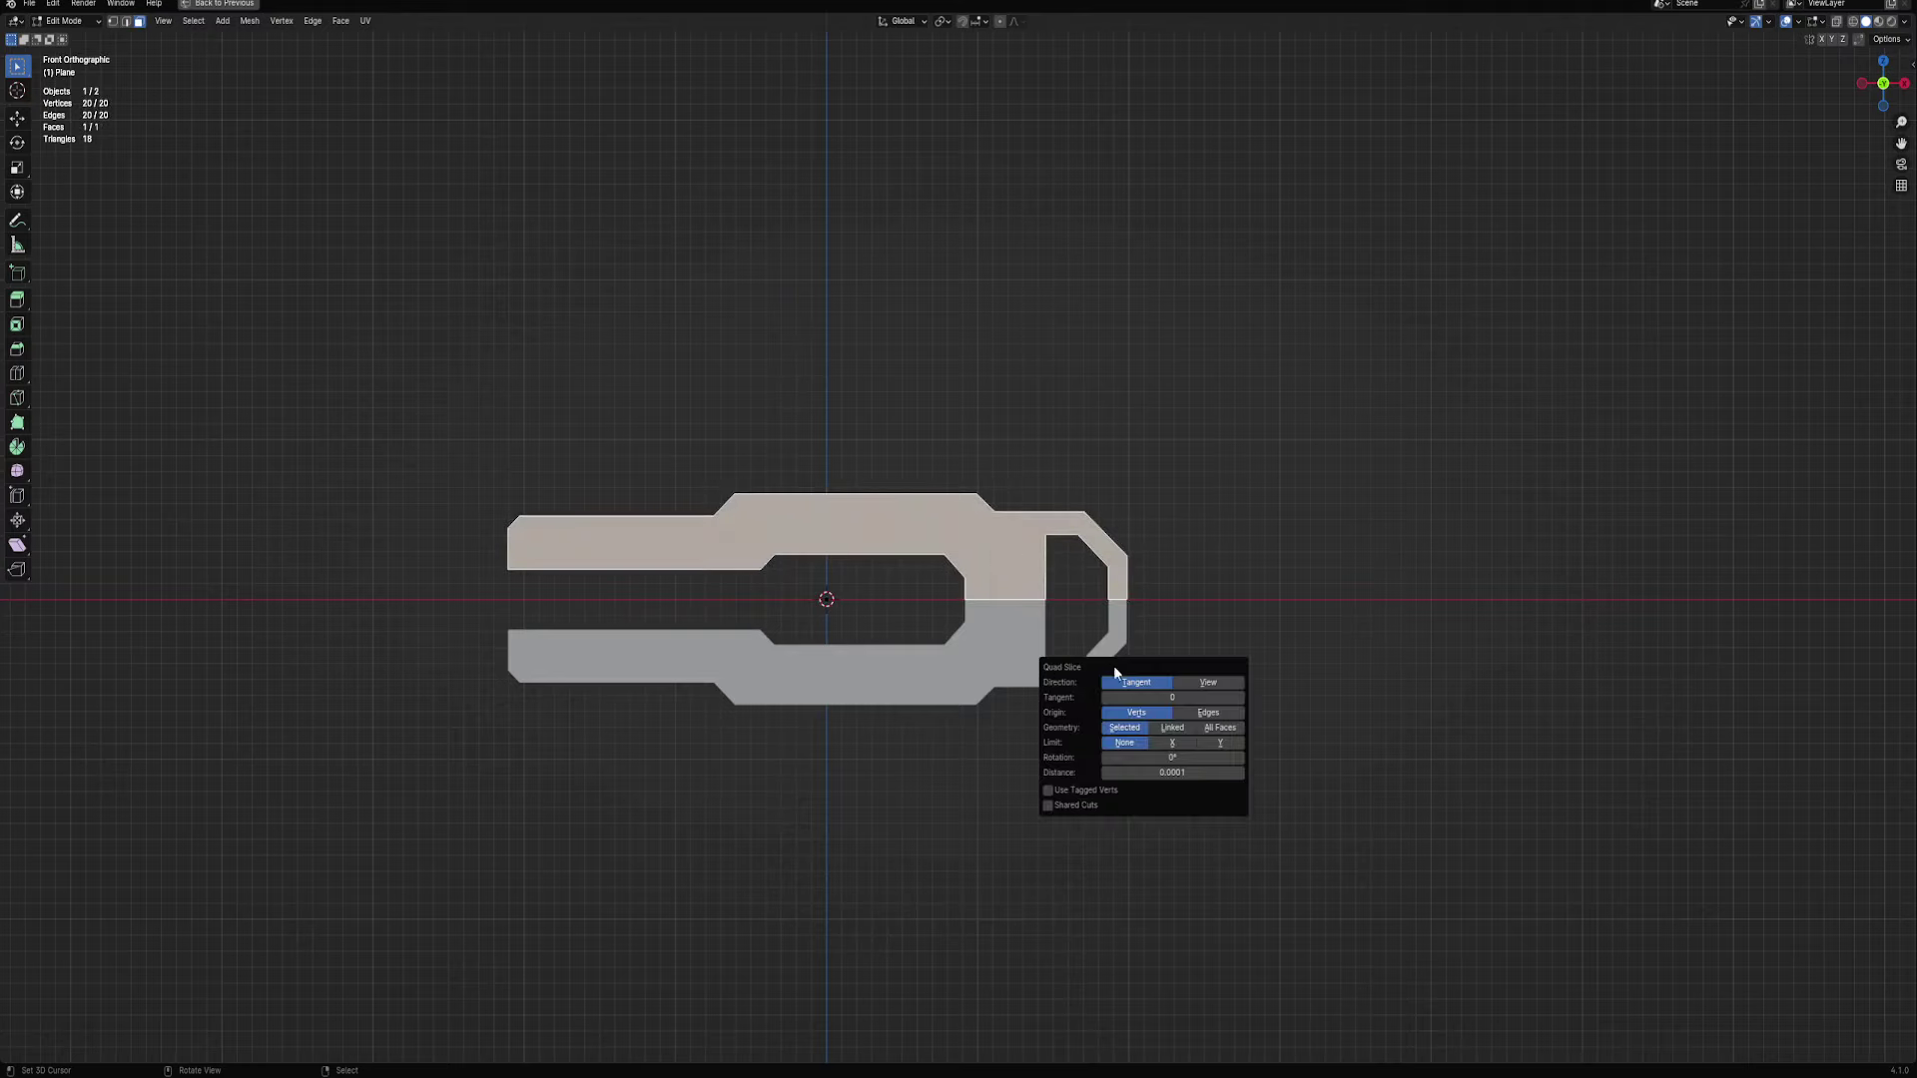
scroll(1039, 518, "up", 4)
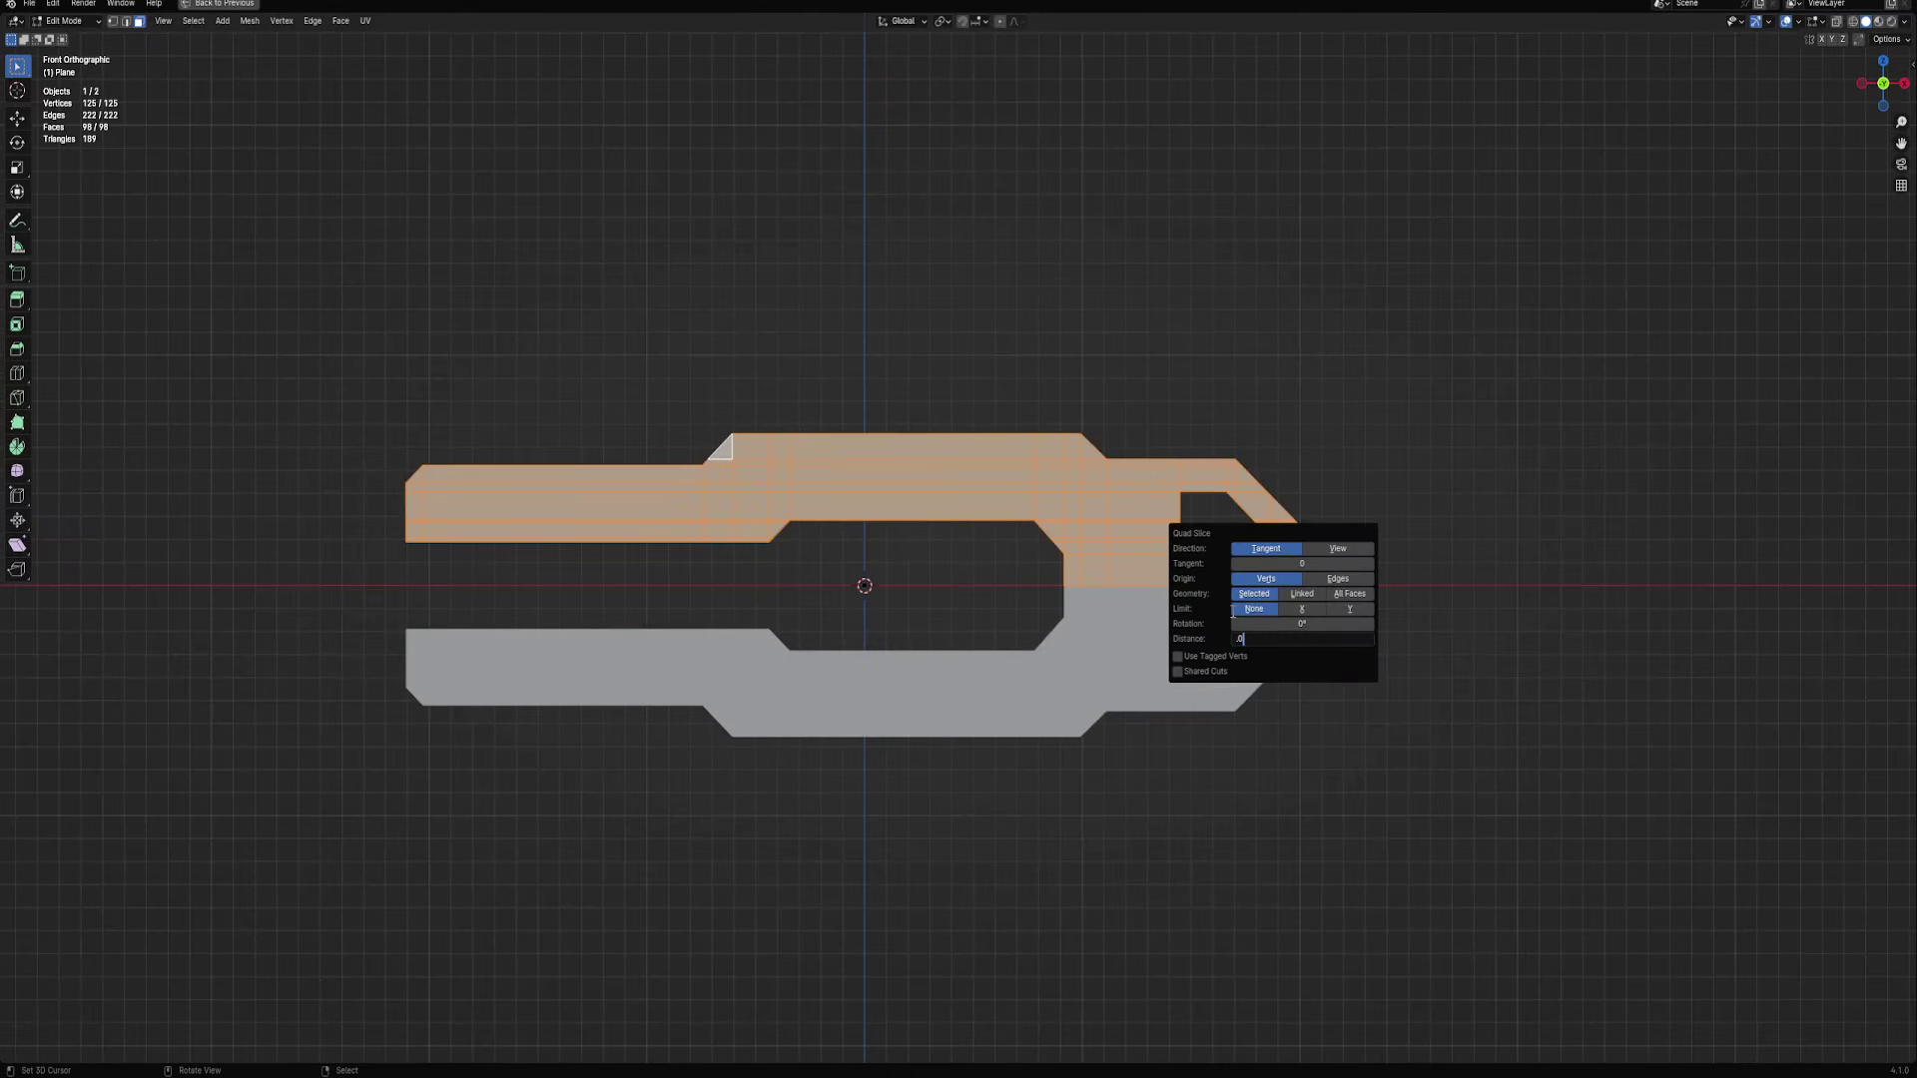
type("1")
key("Return")
key("alt+a")
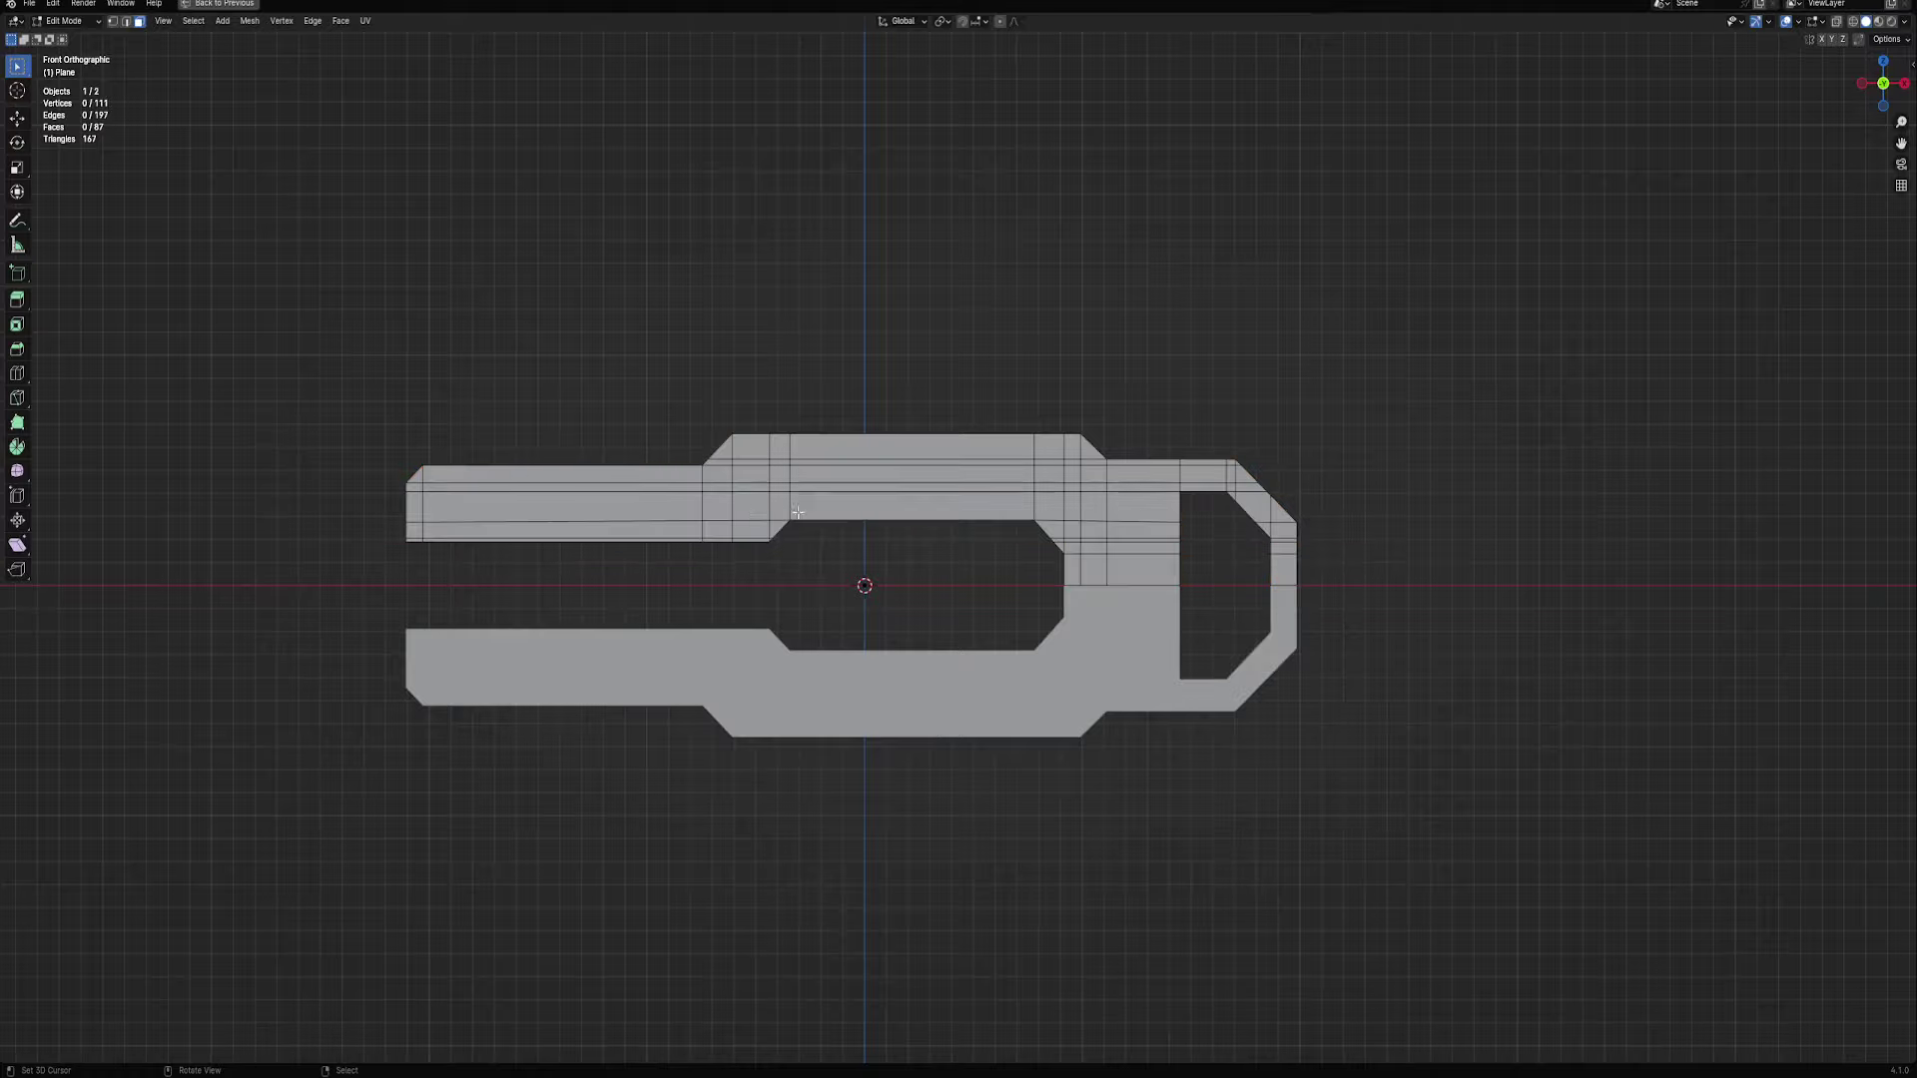
scroll(1126, 583, "up", 3)
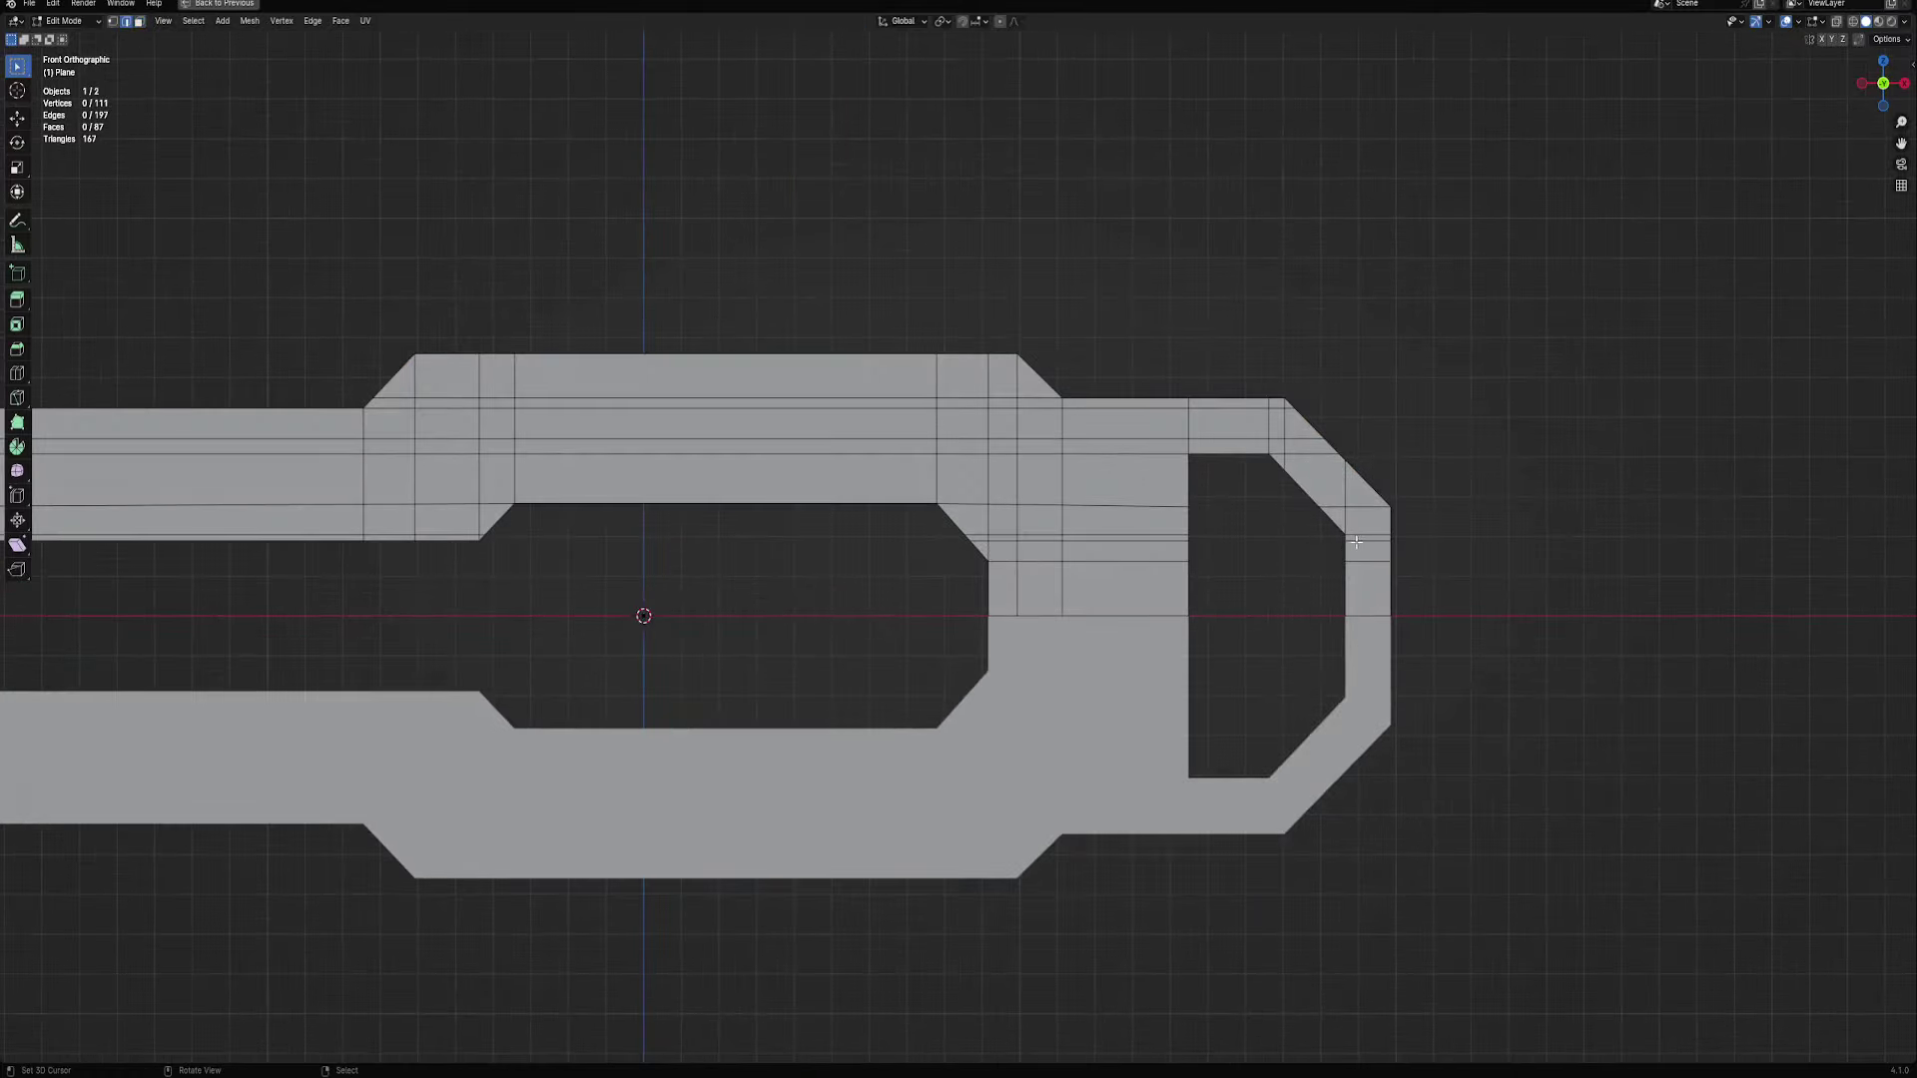
Dissolve the rear horizontal edge run and add loop cuts around the rear section
left_click(1140, 537, "alt")
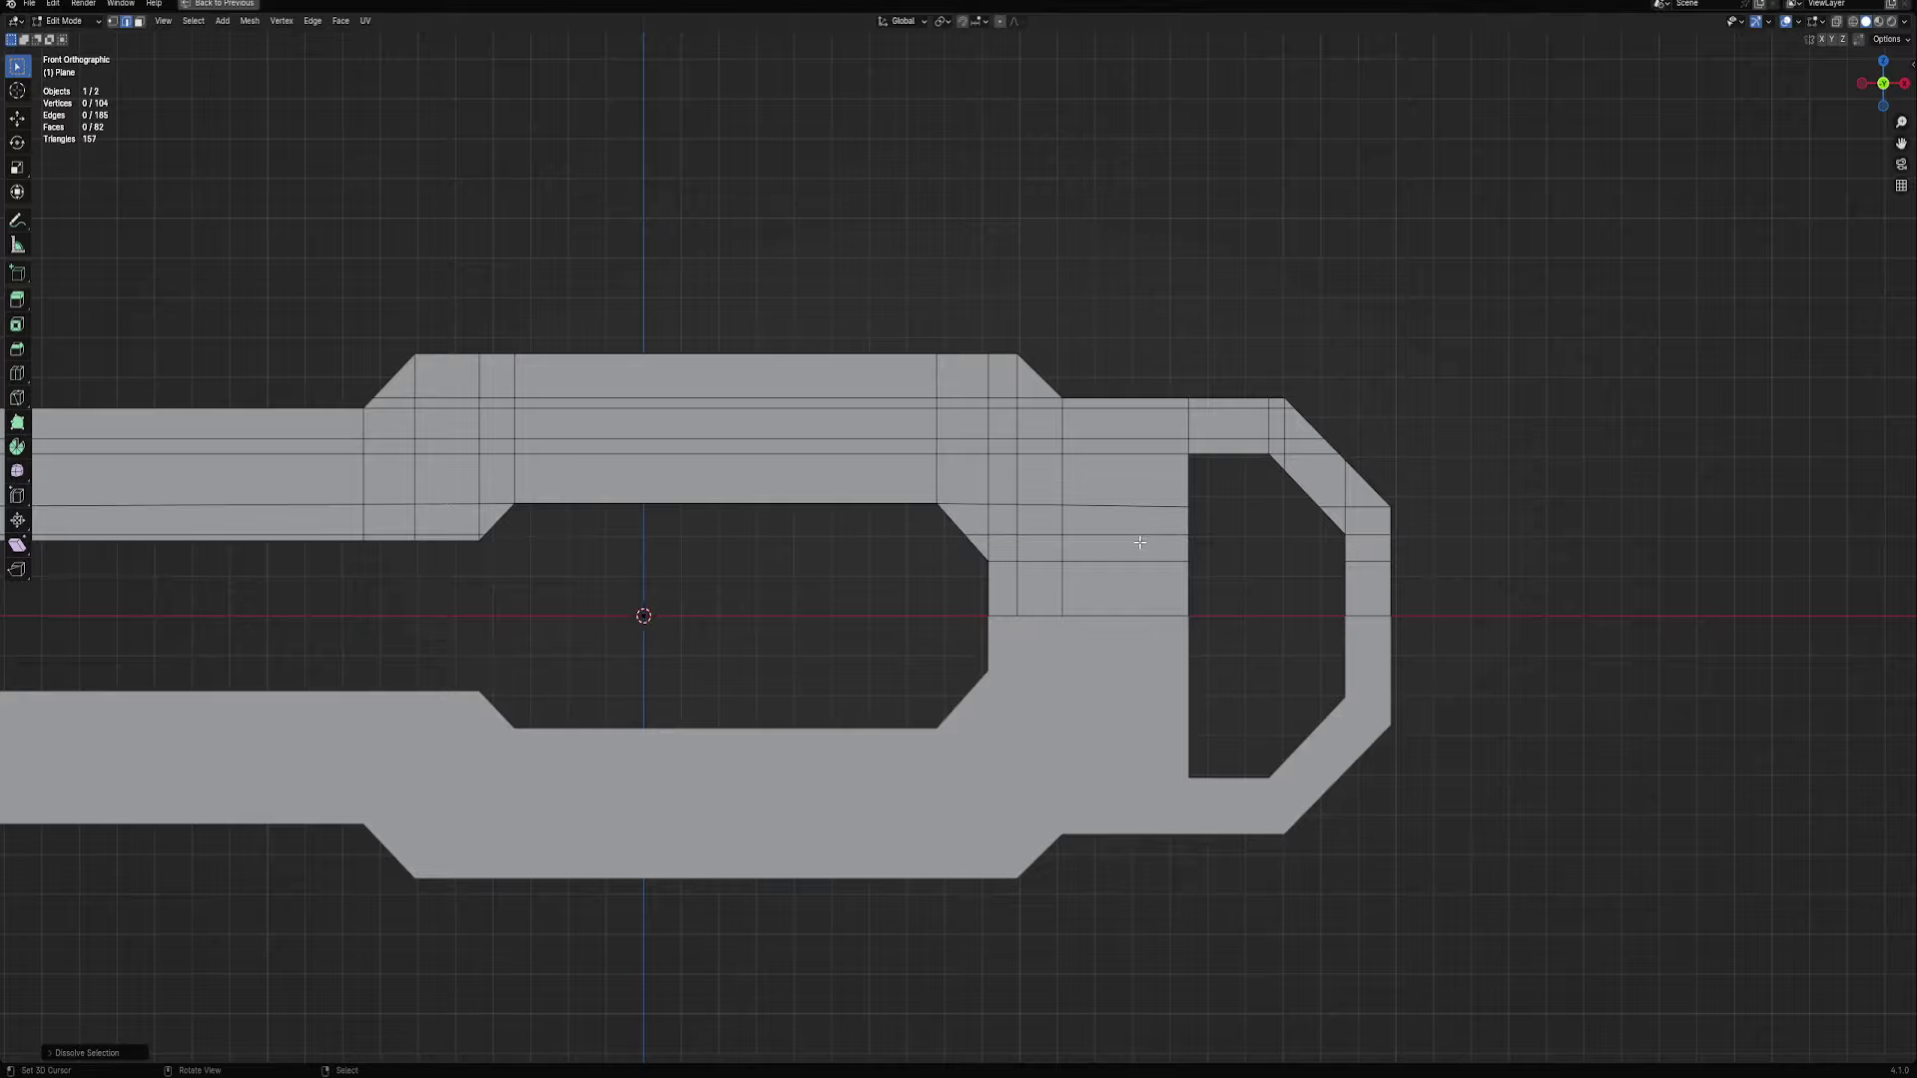
key("ctrl+x")
key("ctrl+r")
left_click(1069, 529)
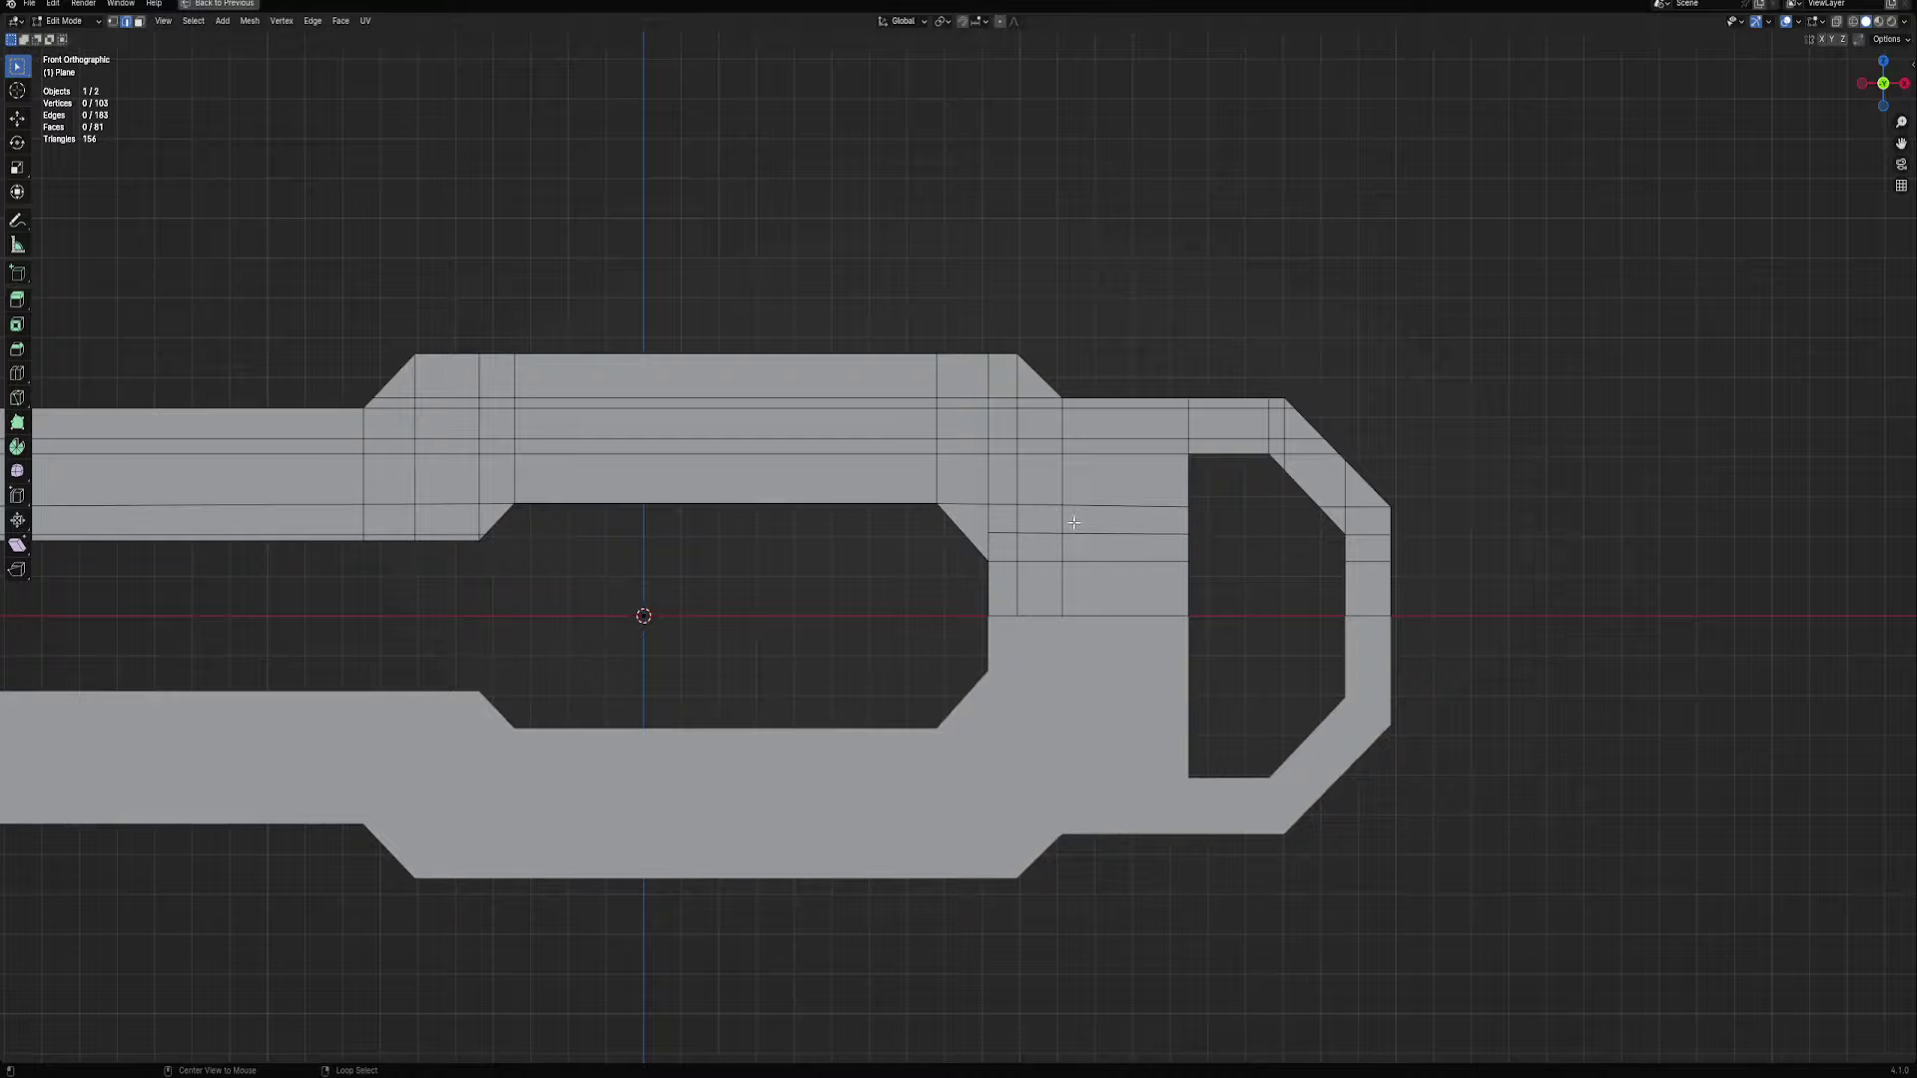
key("ctrl+r")
left_click(1121, 496)
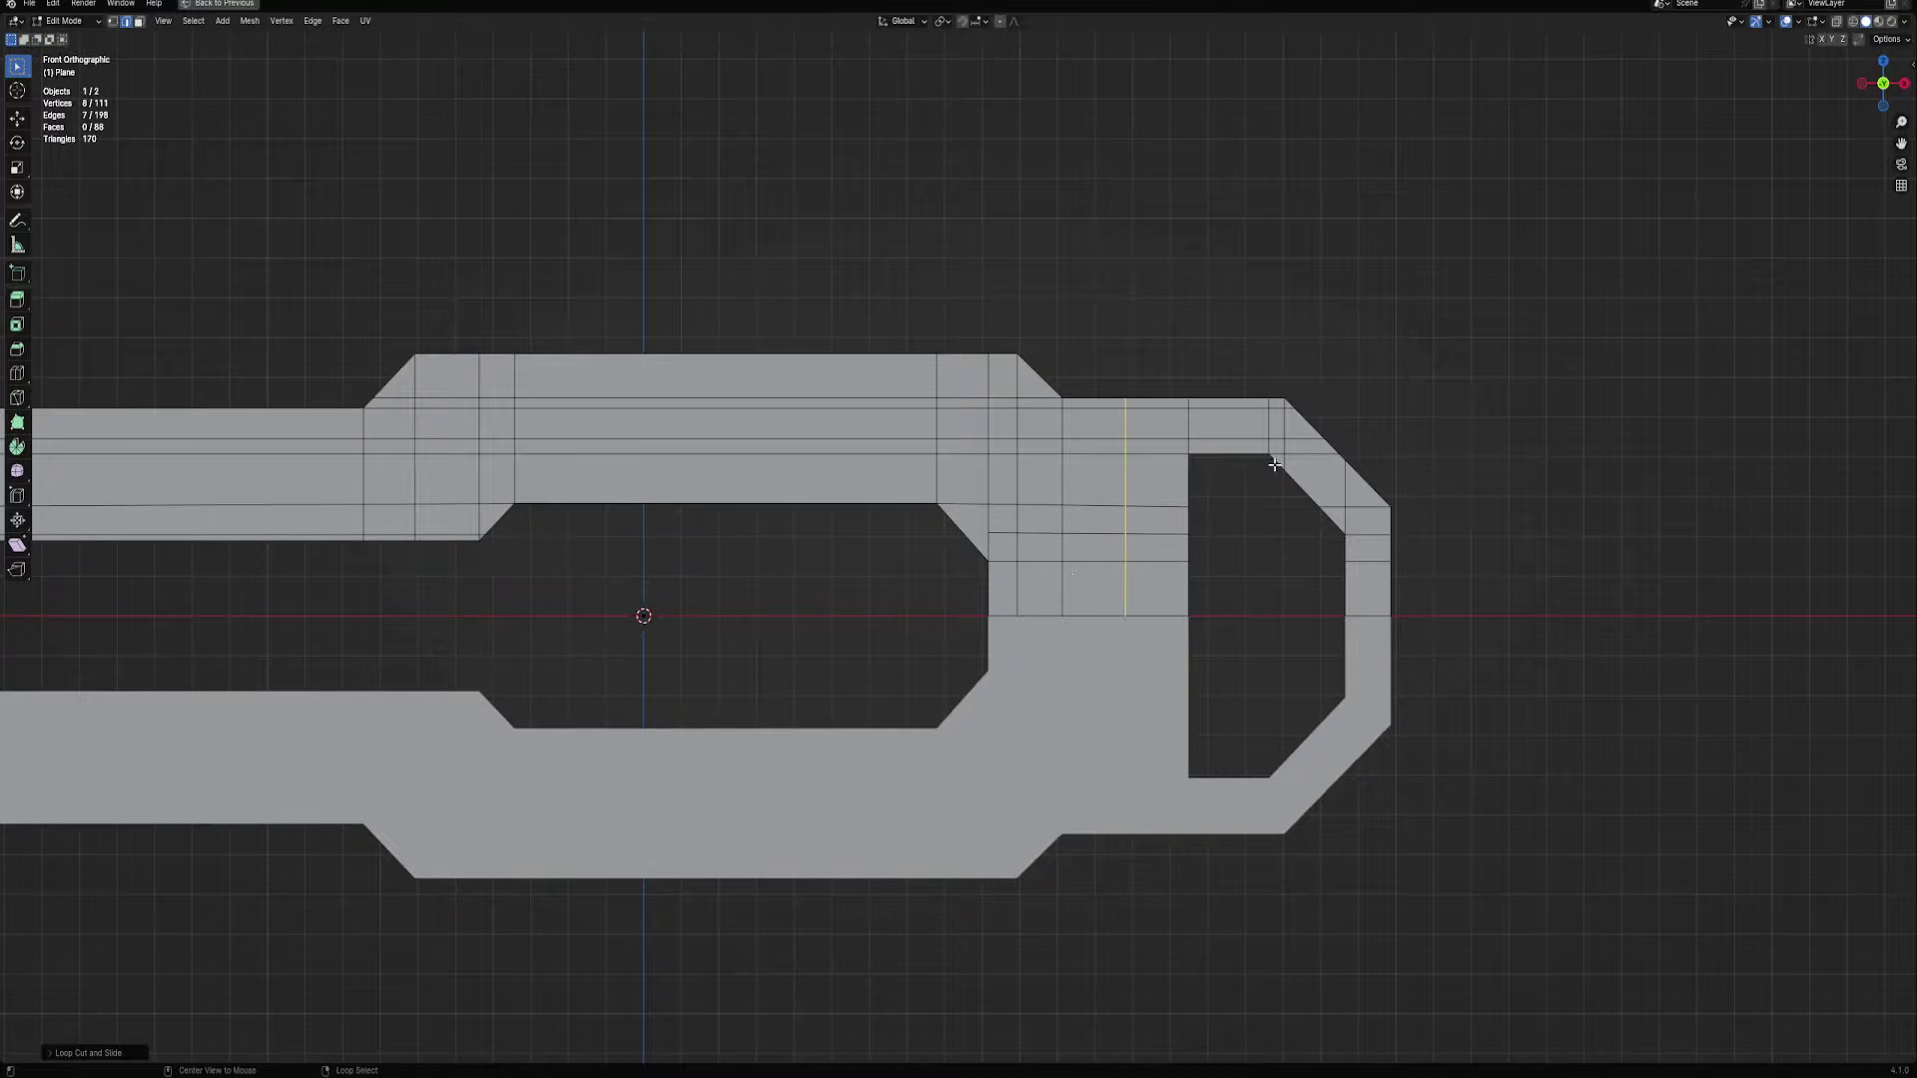
left_click(1363, 426)
scroll(1363, 425, "up", 2)
middle_click_drag(1363, 425, 1002, 432, "shift")
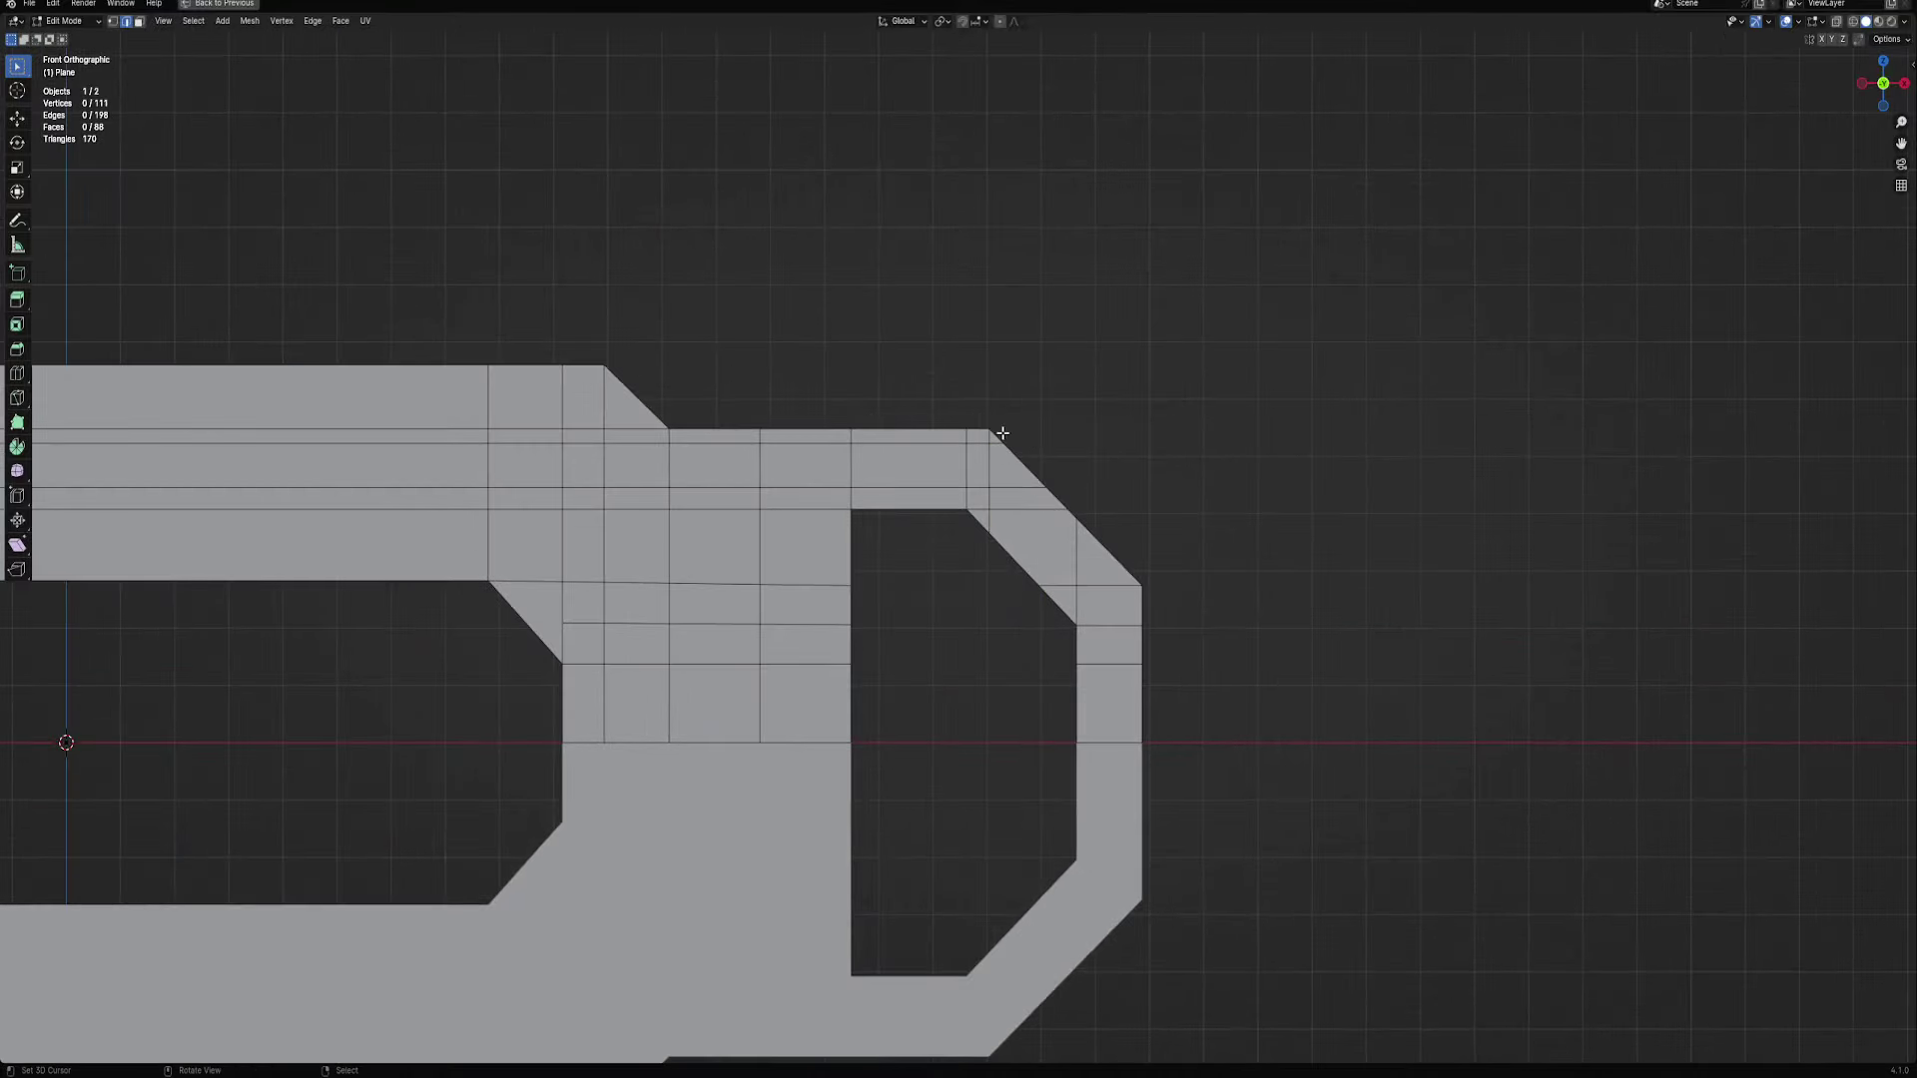
Dissolve the extra vertical loop and stray vertices near the rear hole
left_click(991, 515, "alt")
key("ctrl+x")
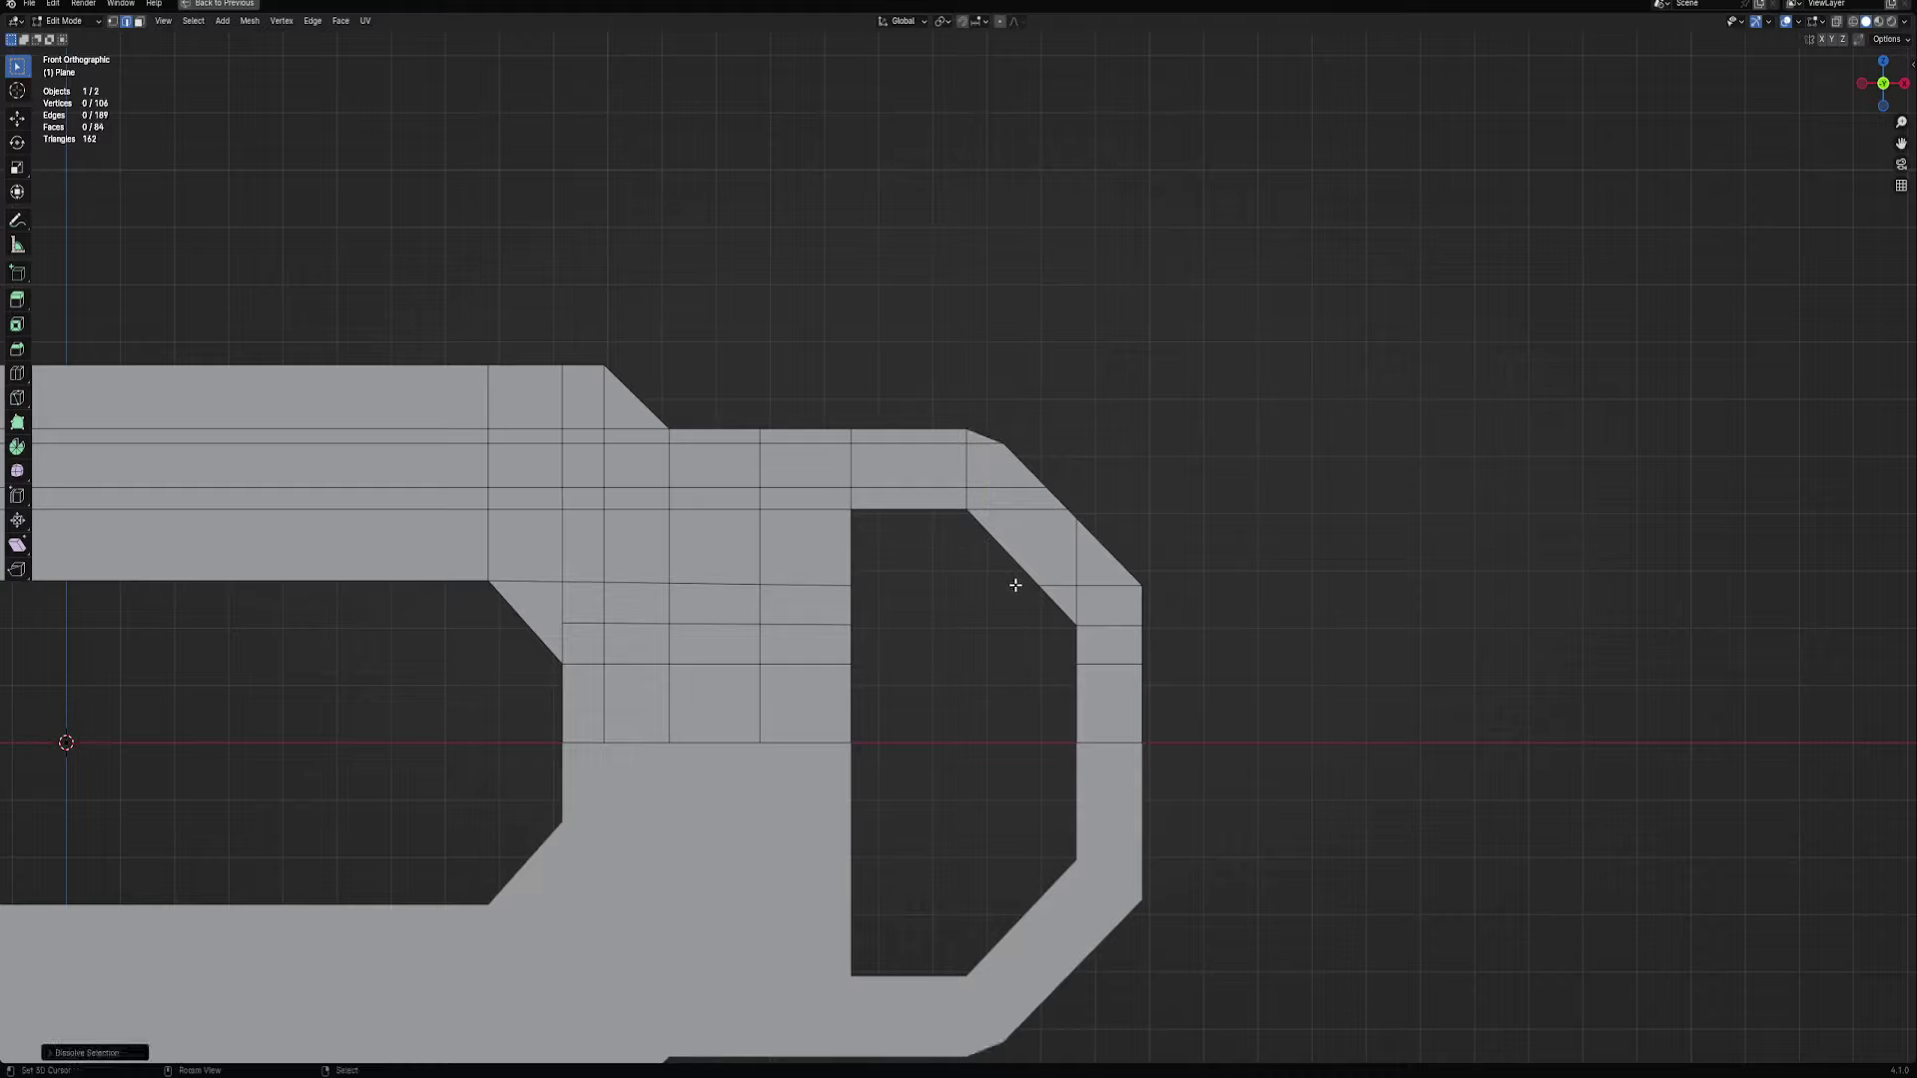
key("F9")
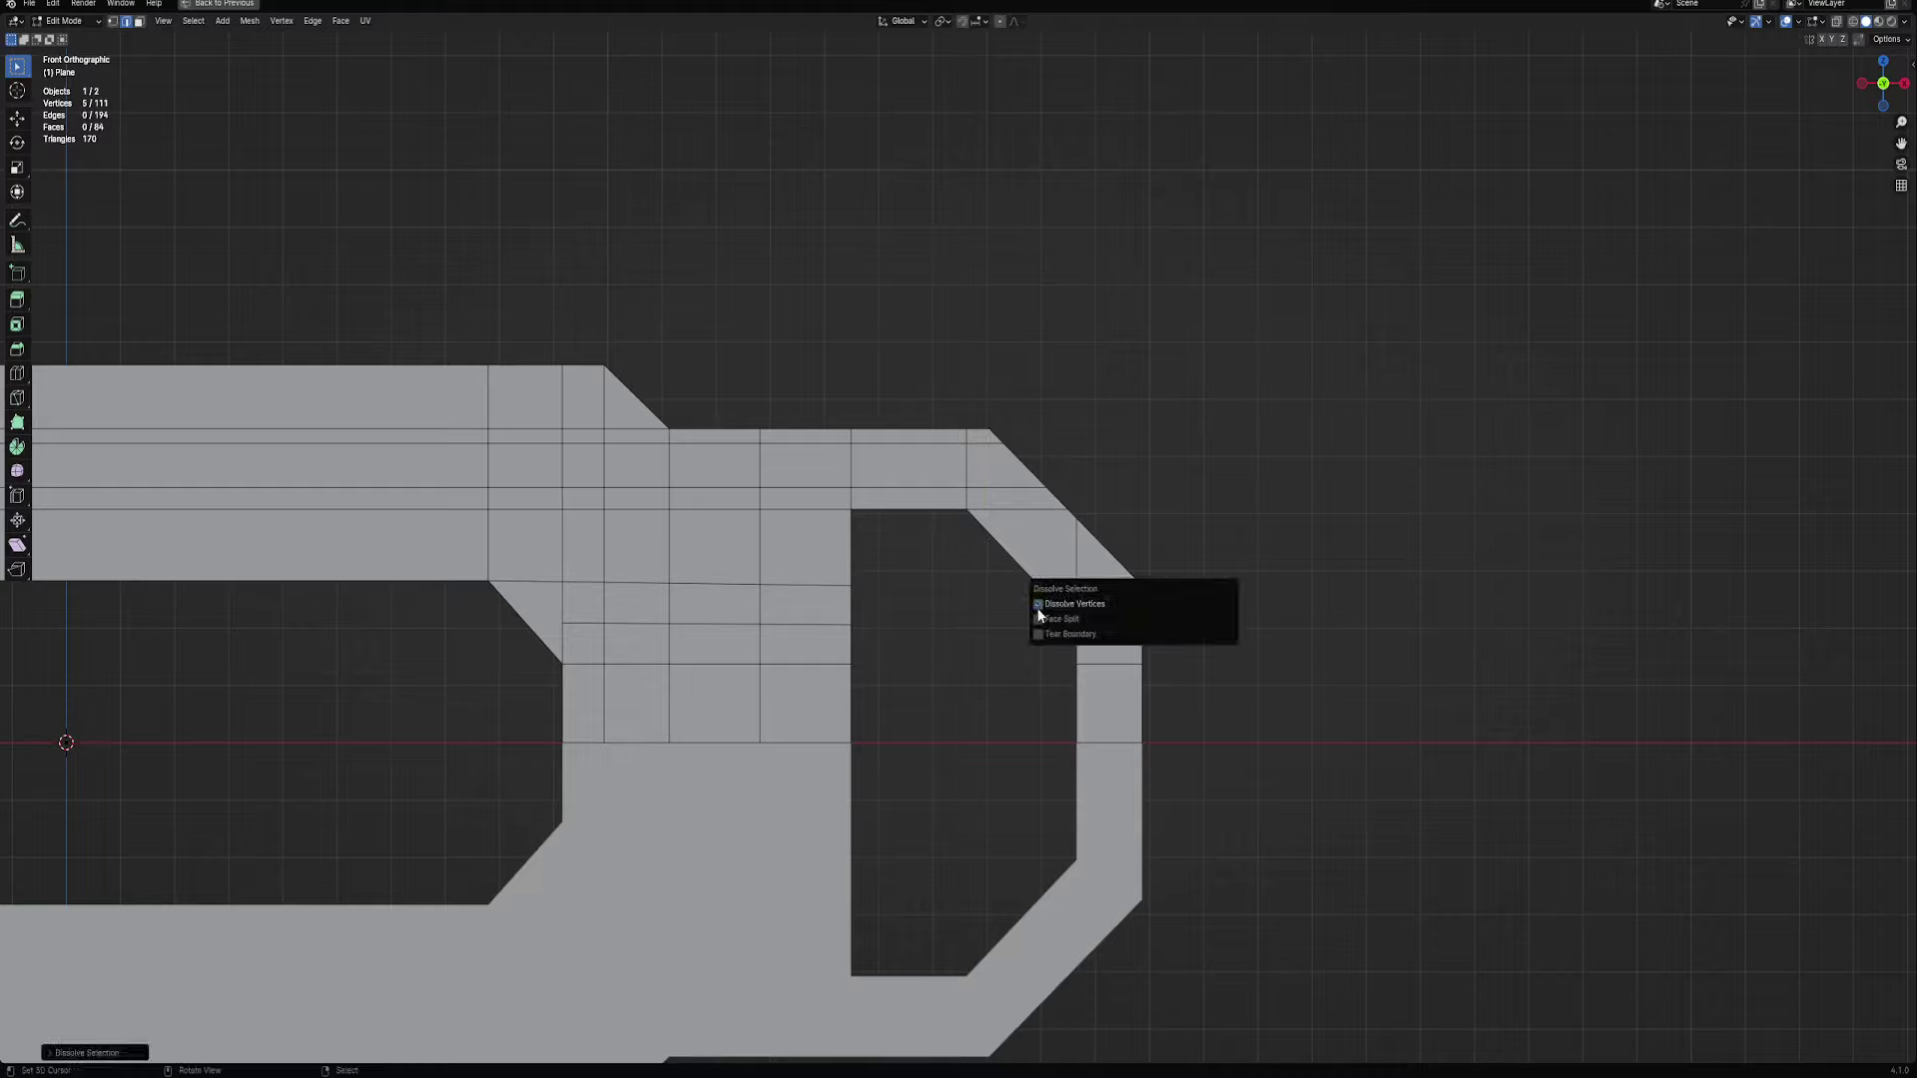
left_click(1072, 559, "ctrl")
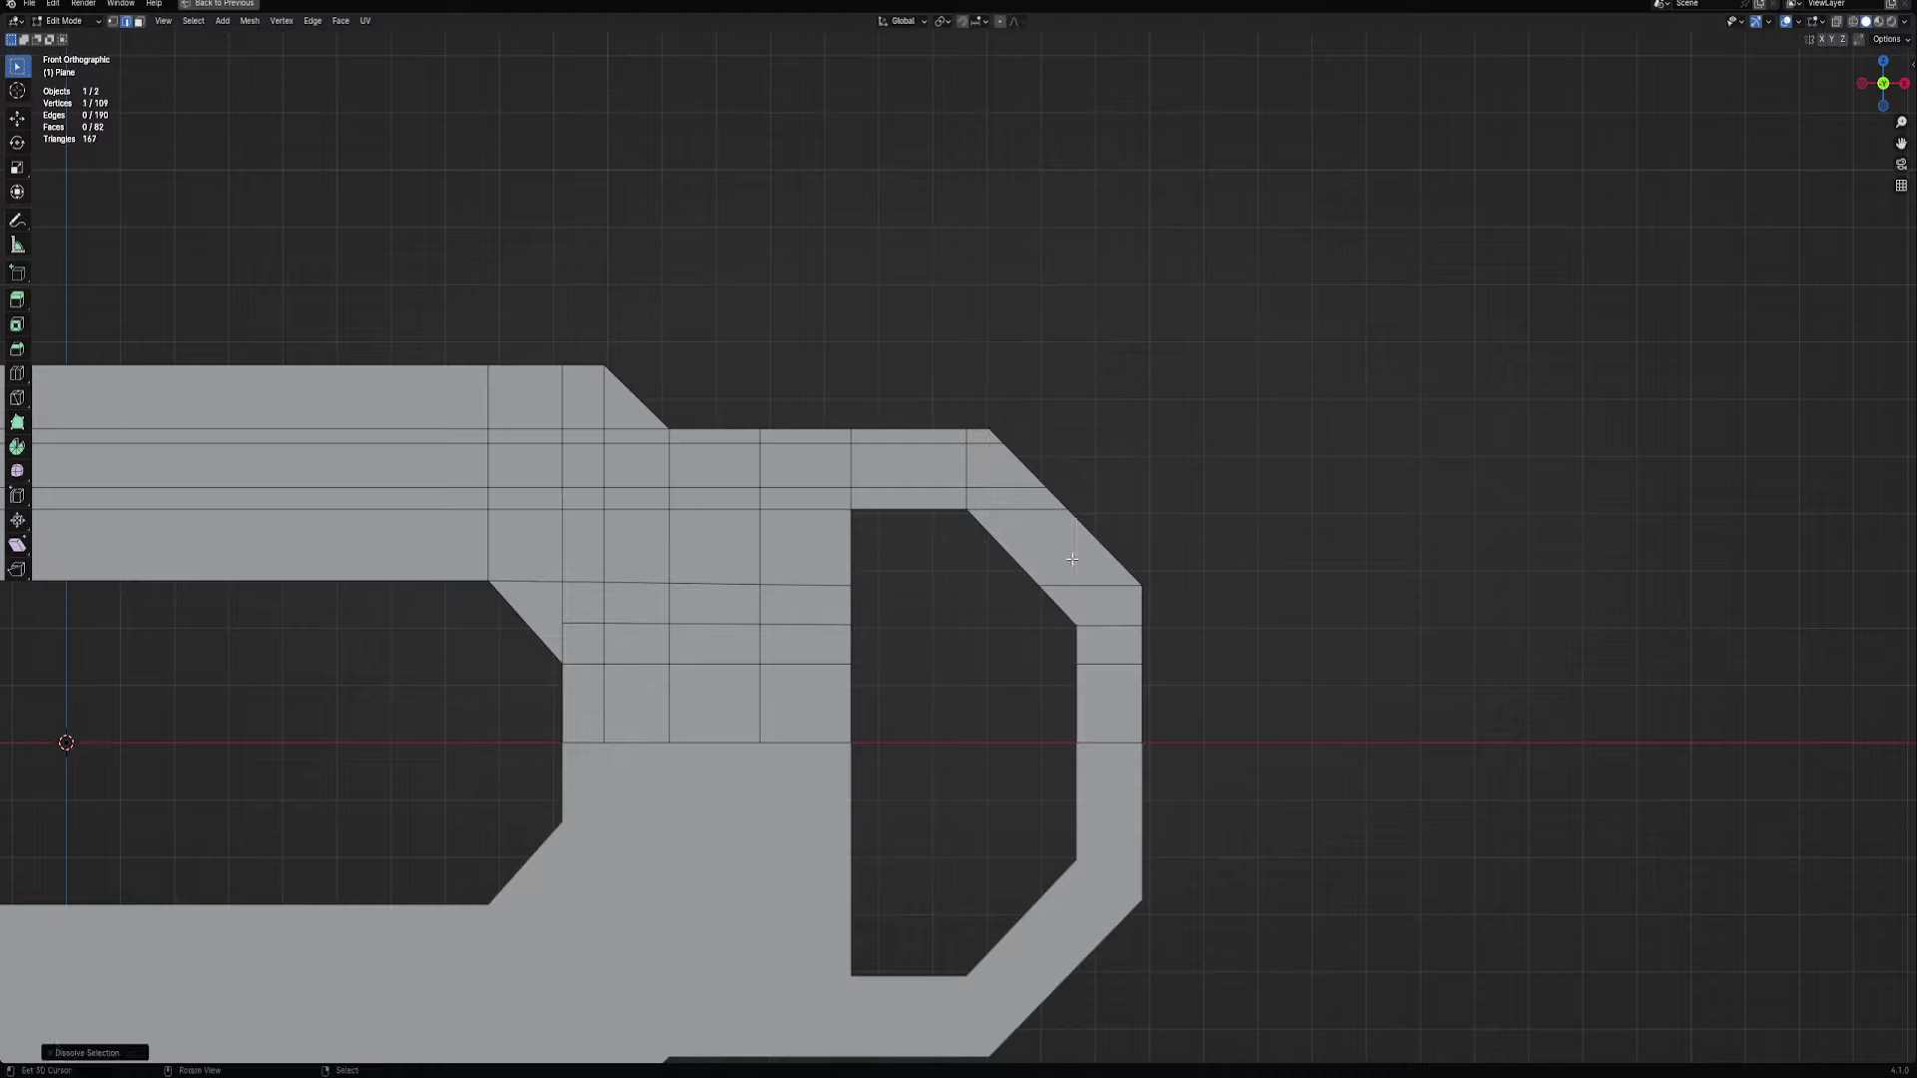
scroll(1072, 559, "down", 3)
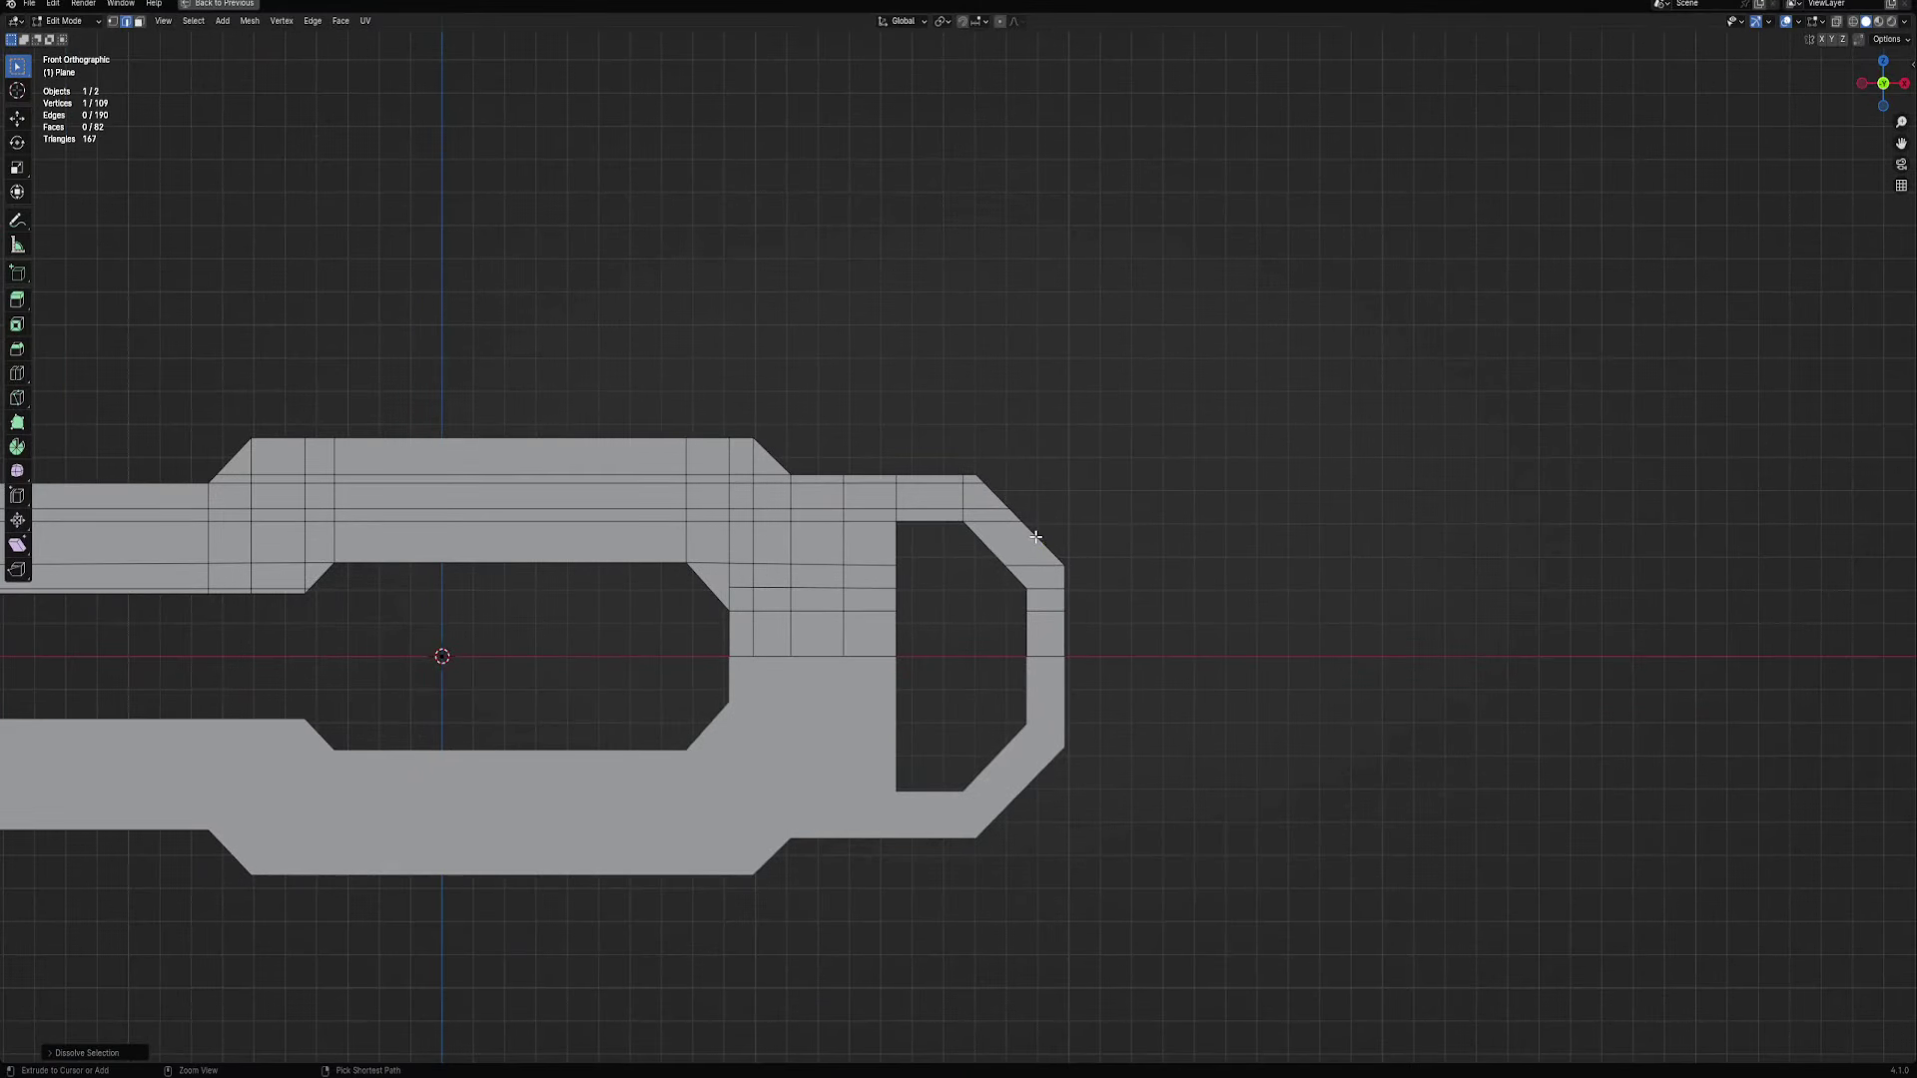
key("1")
scroll(1059, 550, "up", 5)
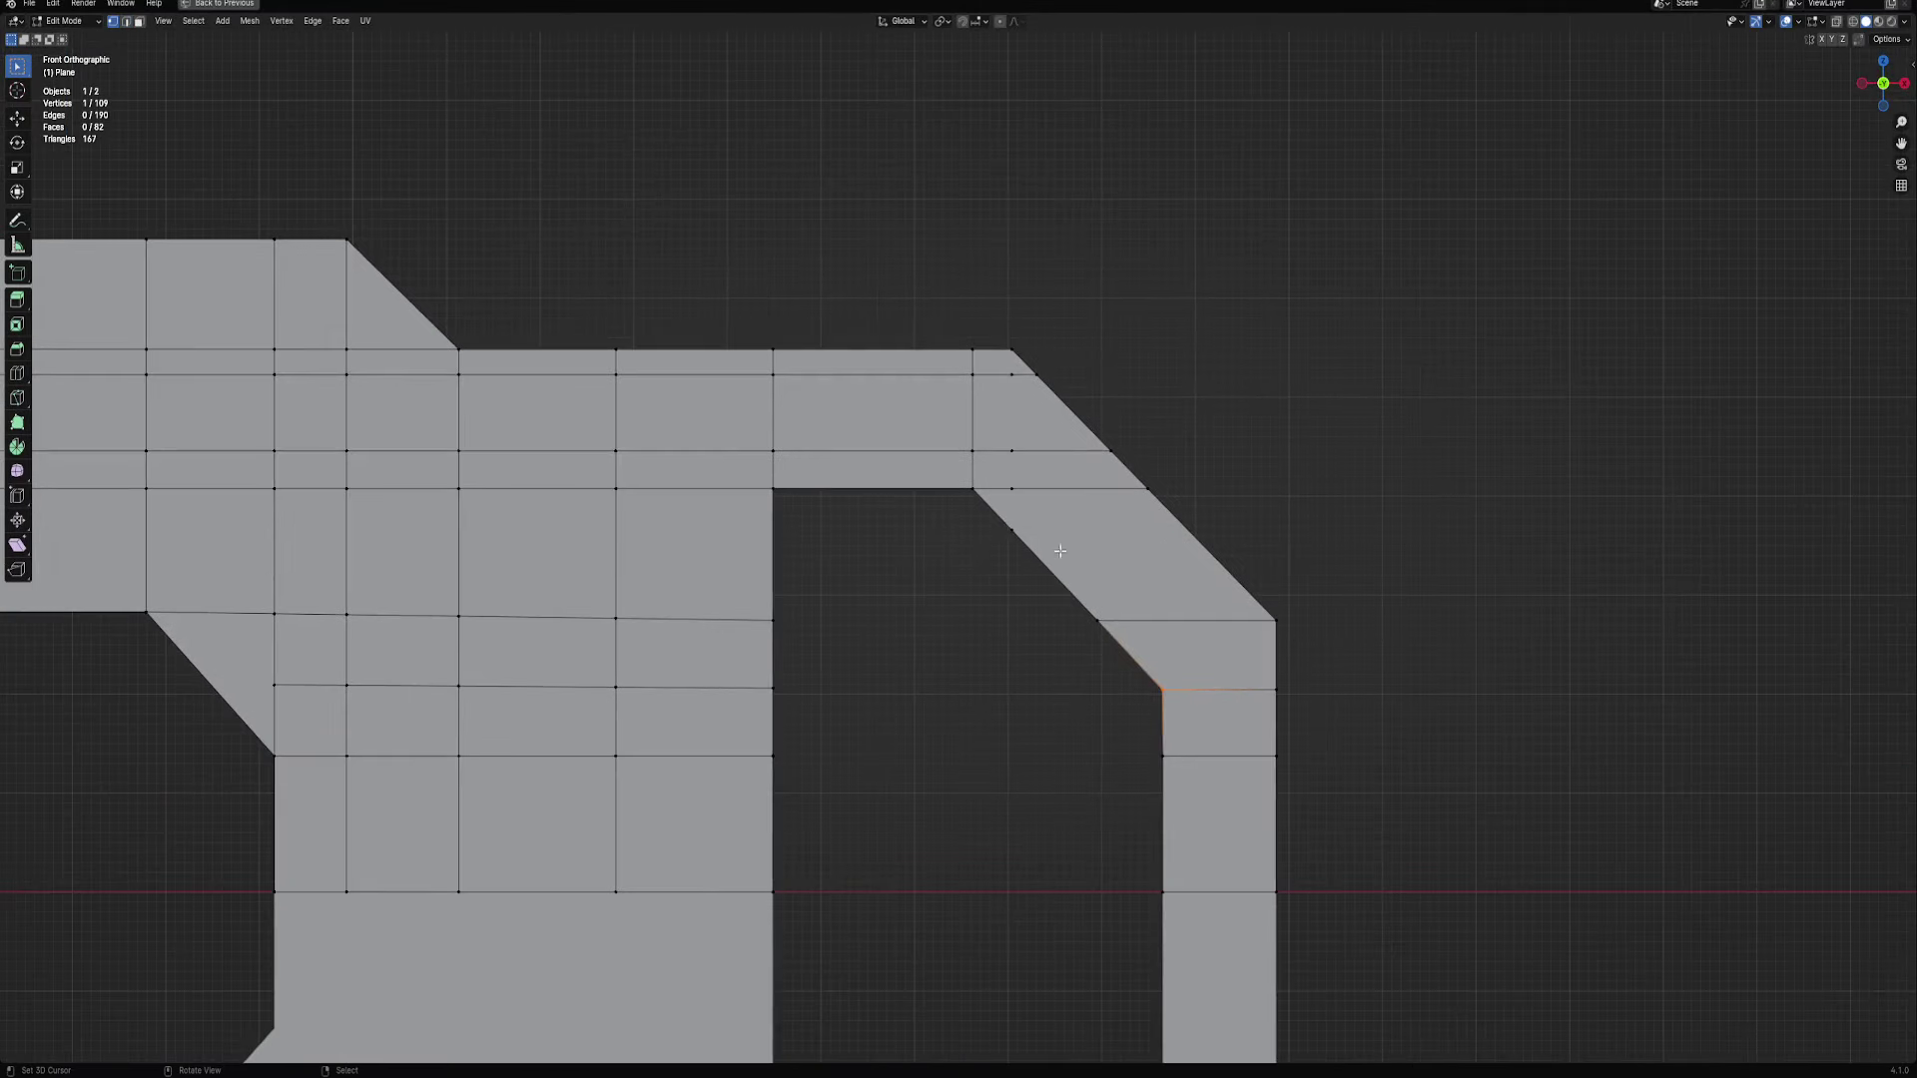
key("ctrl+x")
scroll(687, 415, "down", 2)
middle_click_drag(687, 416, 1303, 462, "shift")
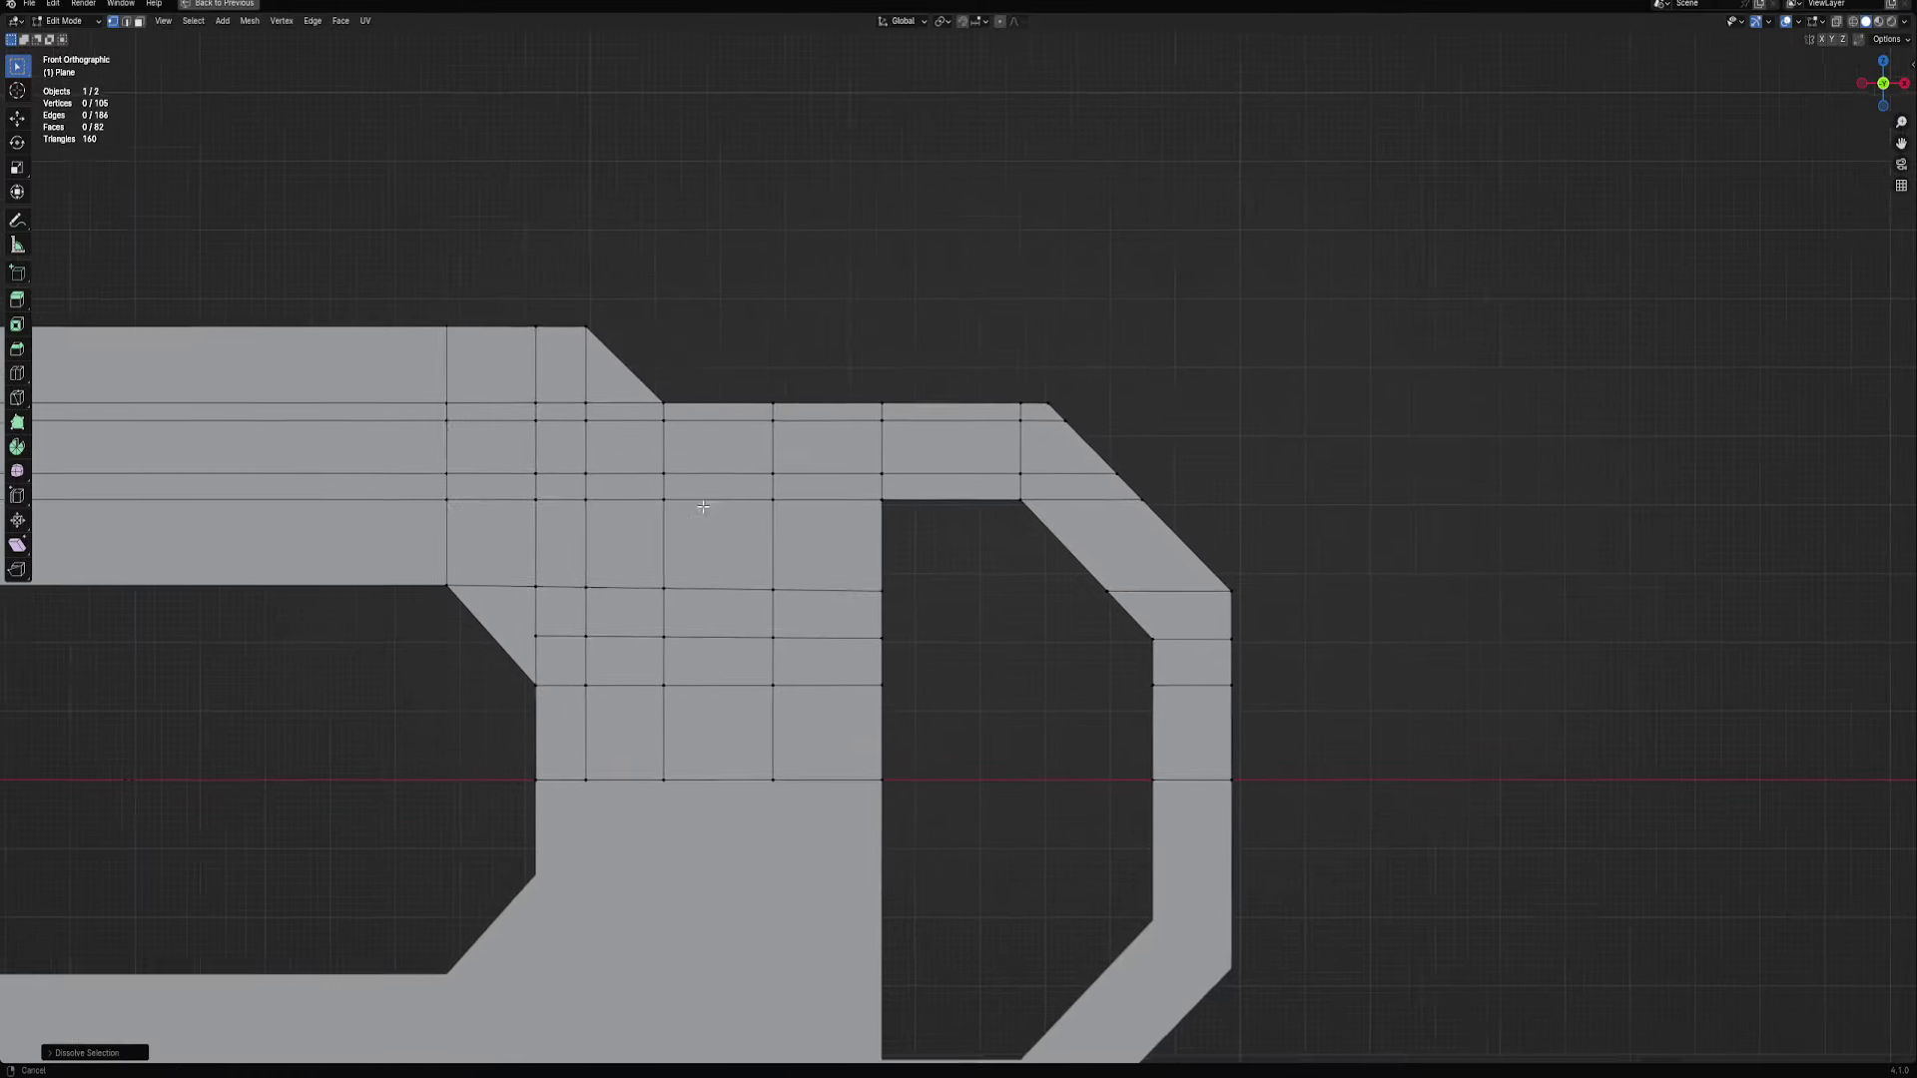
scroll(1303, 462, "down", 2)
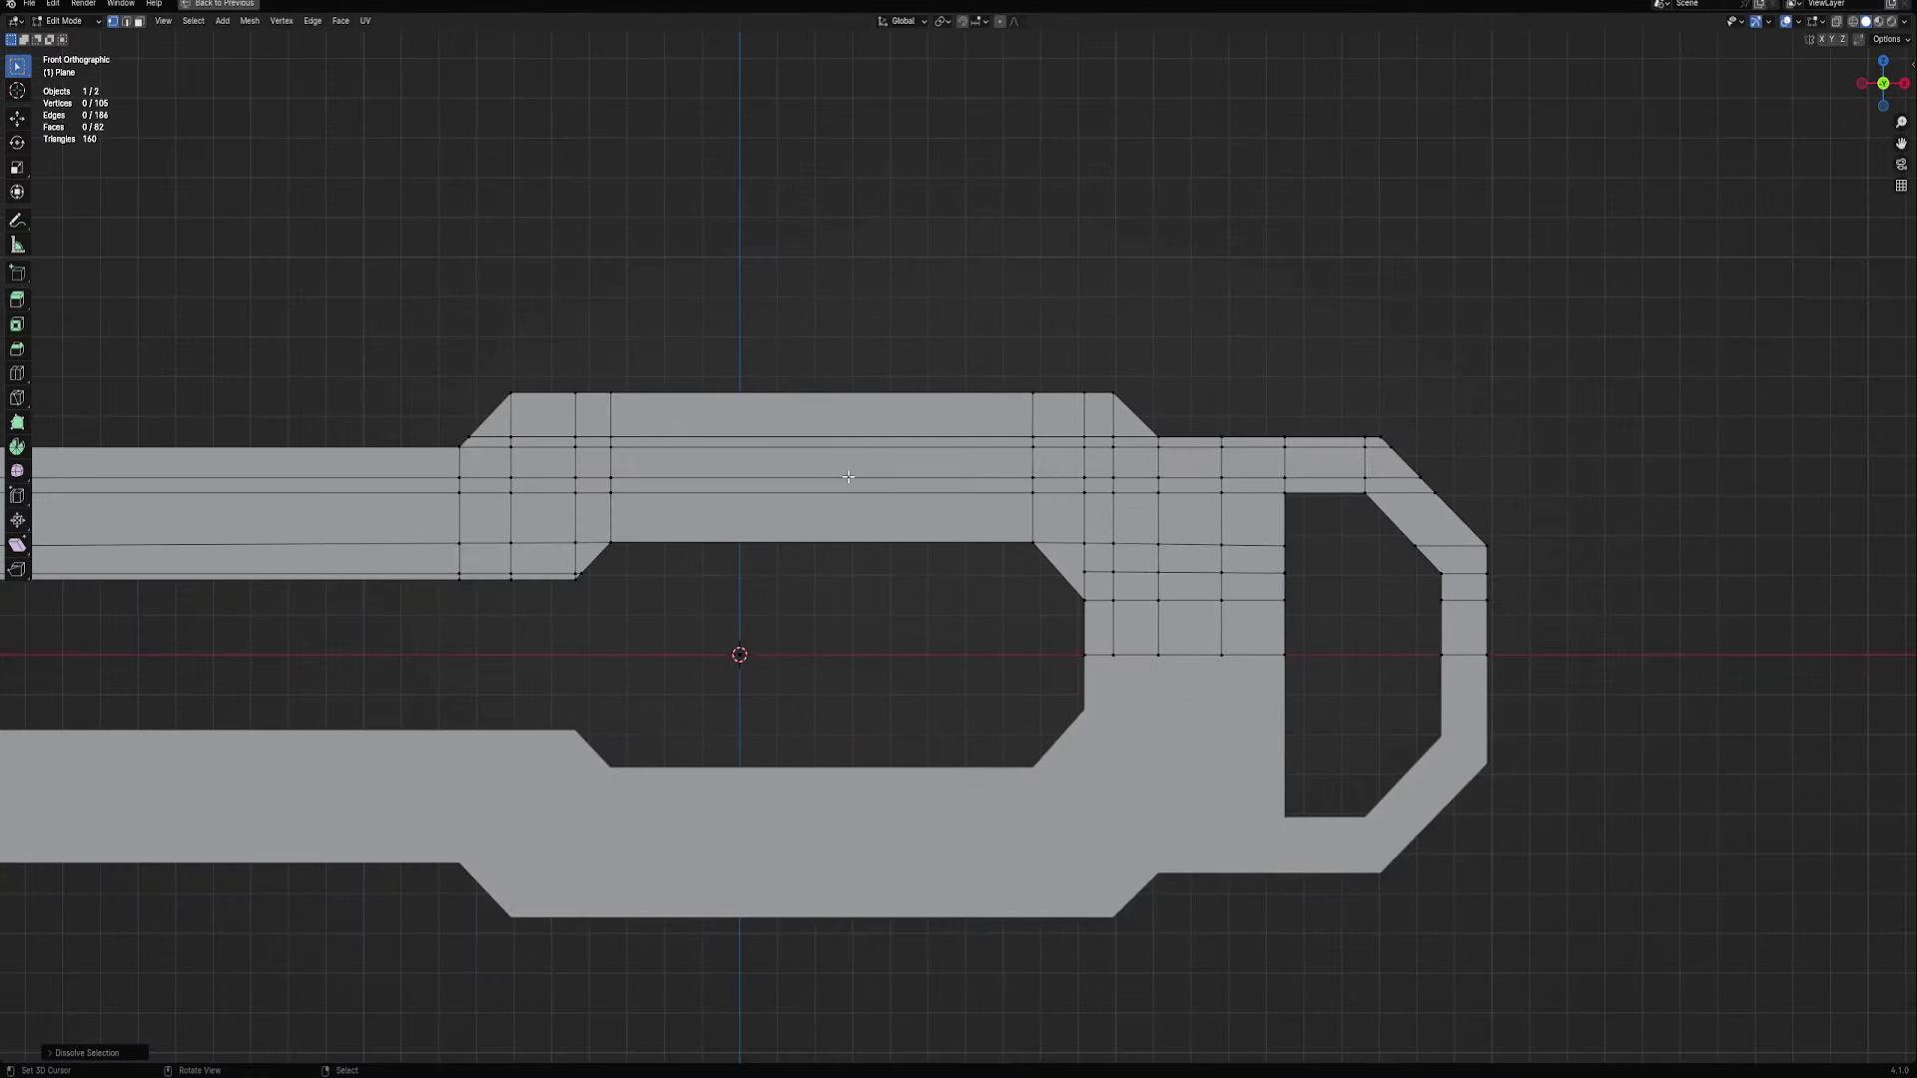
Start a loop cut raised to four cuts across the top bar
key("ctrl+r")
scroll(848, 476, "up", 2)
scroll(847, 476, "up", 1)
Place the four centred vertical loops across the top bar and frame the mesh
left_click(773, 408)
right_click(773, 409)
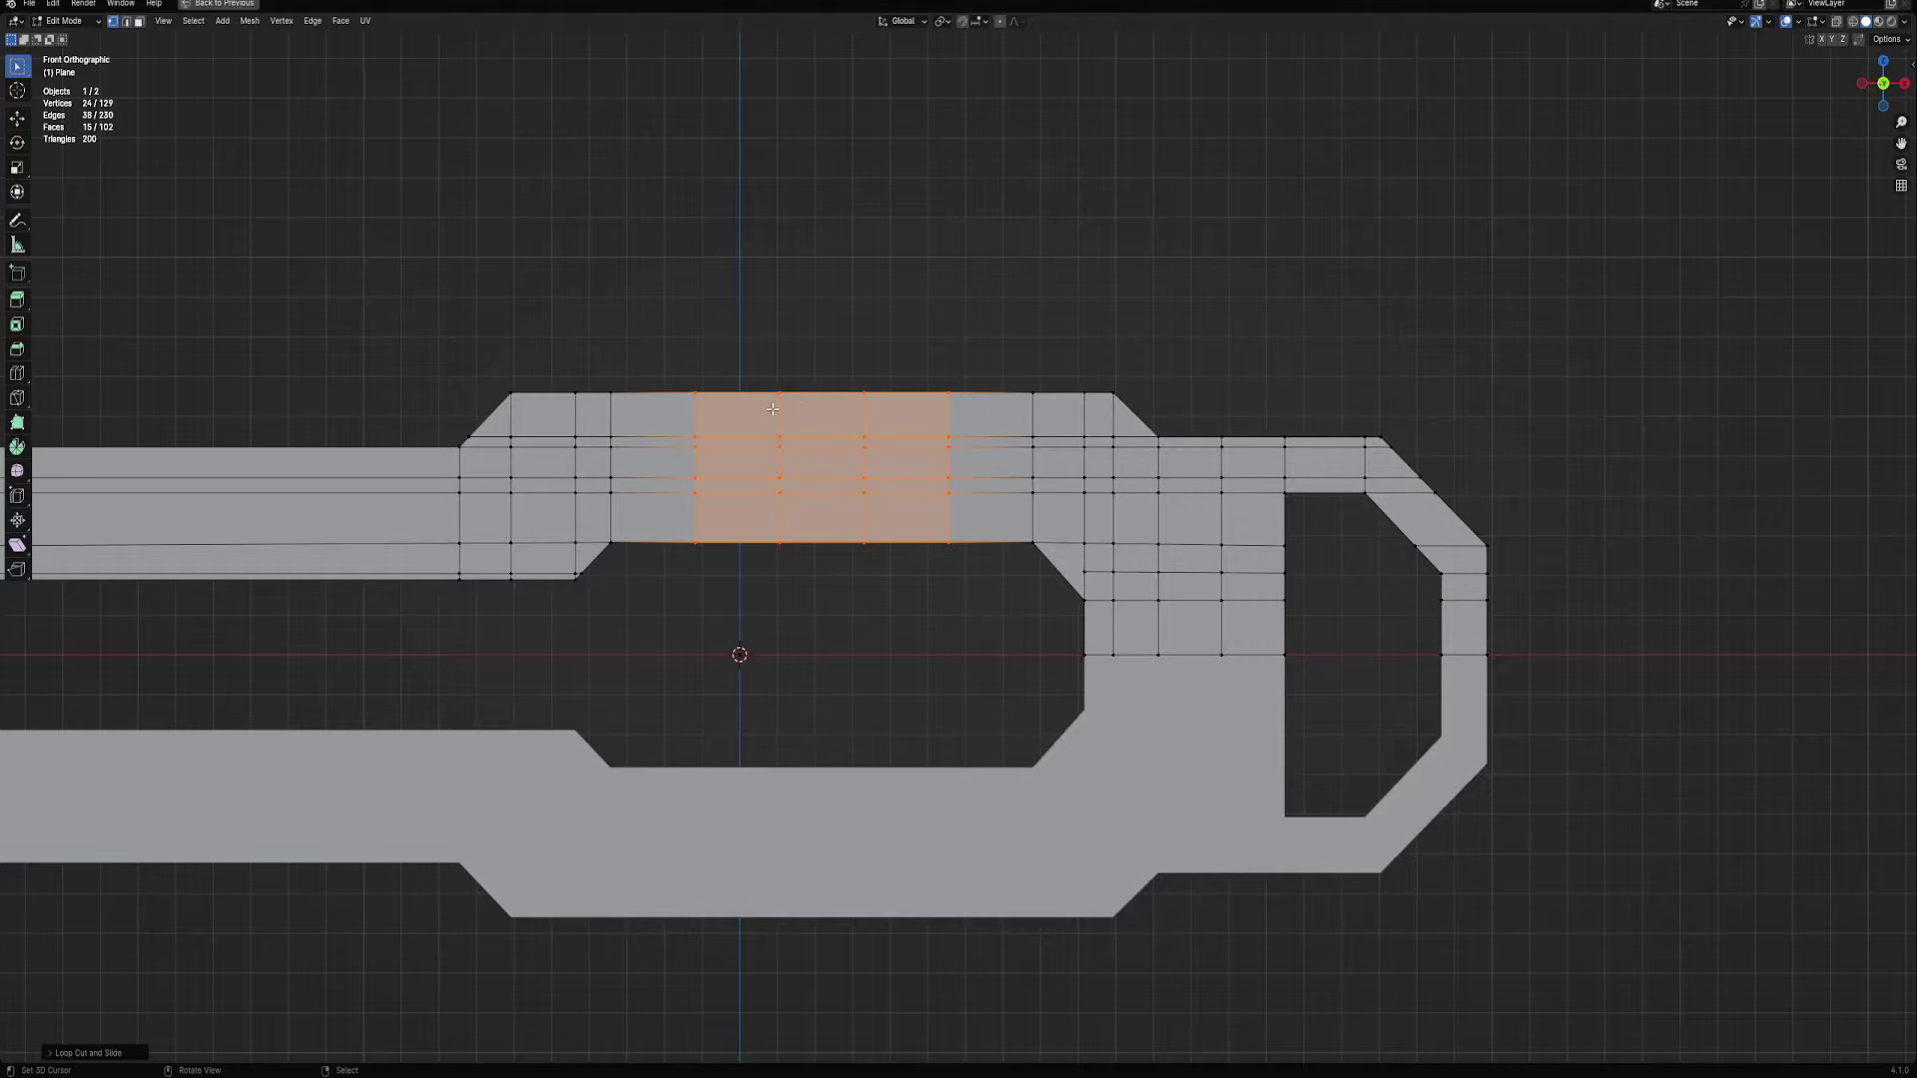
key("alt+a")
key("Home")
Add five centred vertical loop cuts across the left bar
key("ctrl+r")
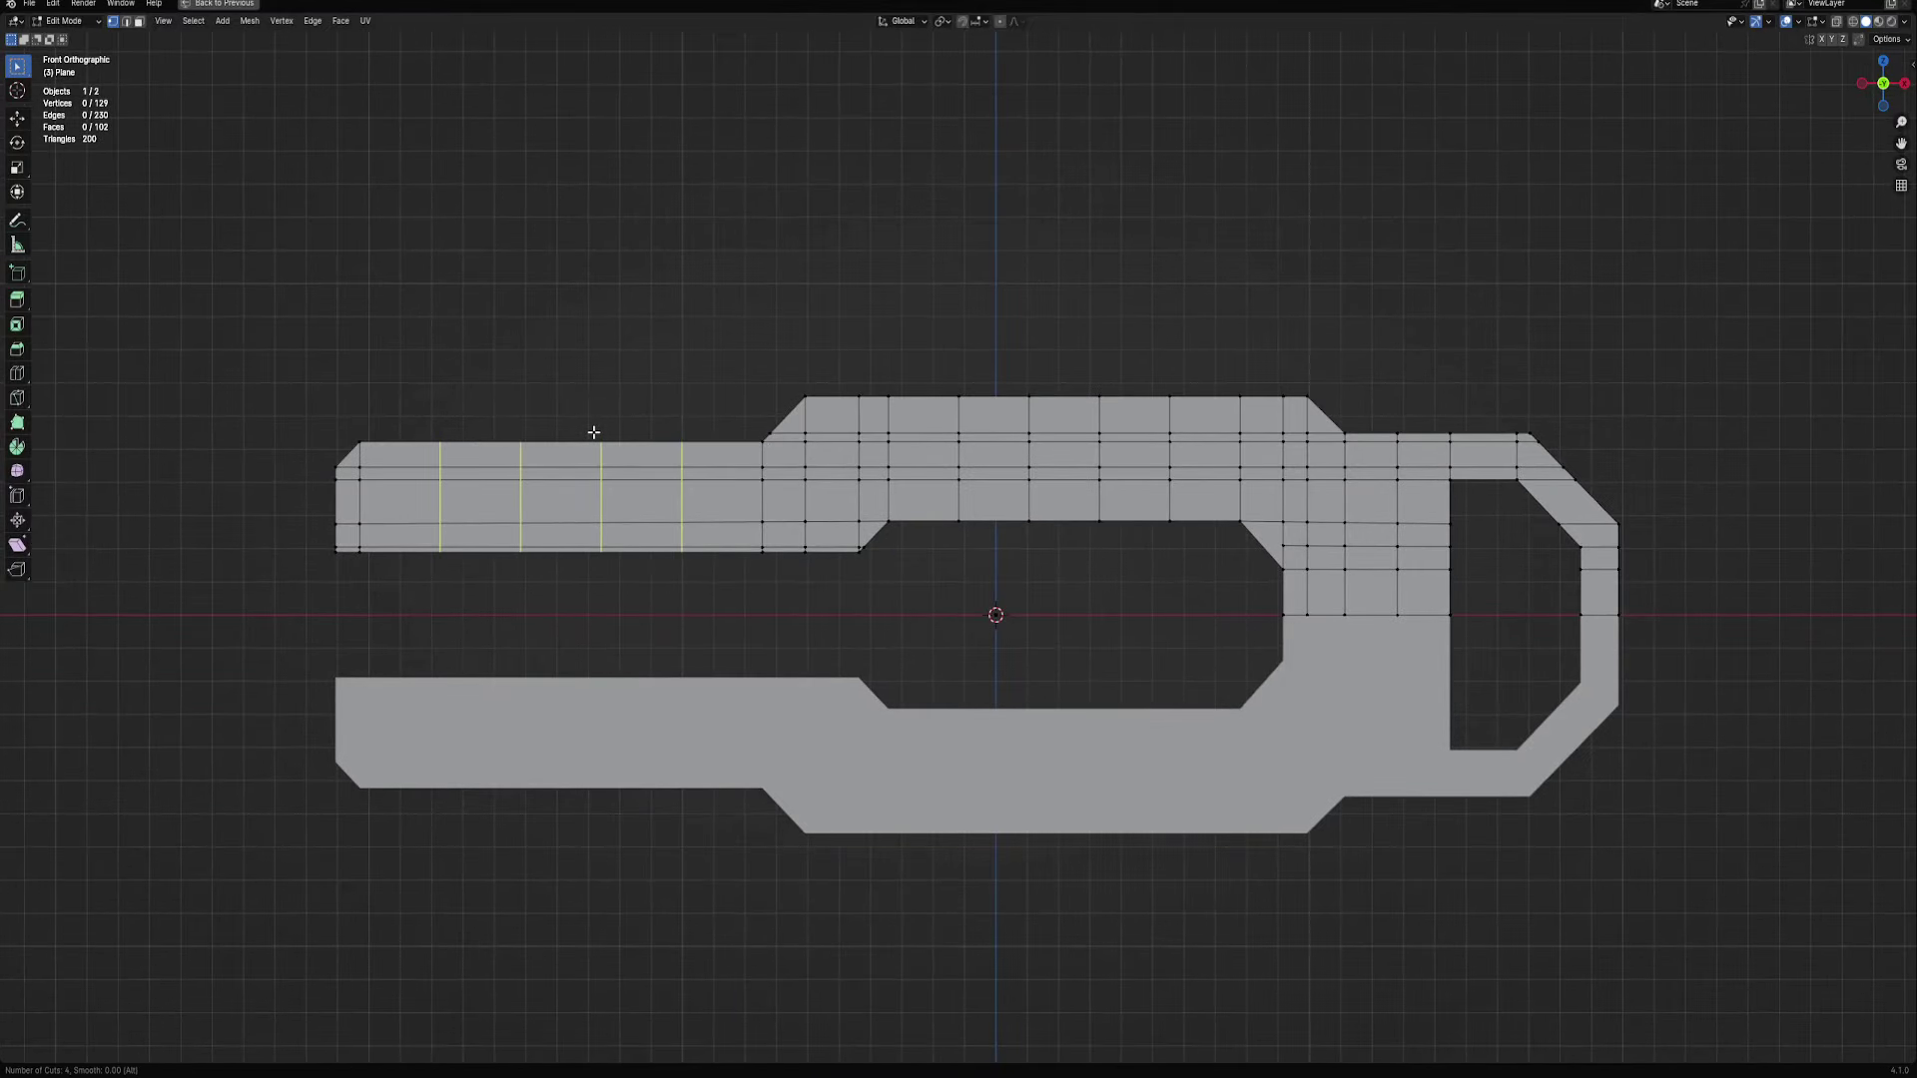
scroll(594, 432, "up", 1)
left_click(594, 432)
right_click(594, 432)
key("alt+a")
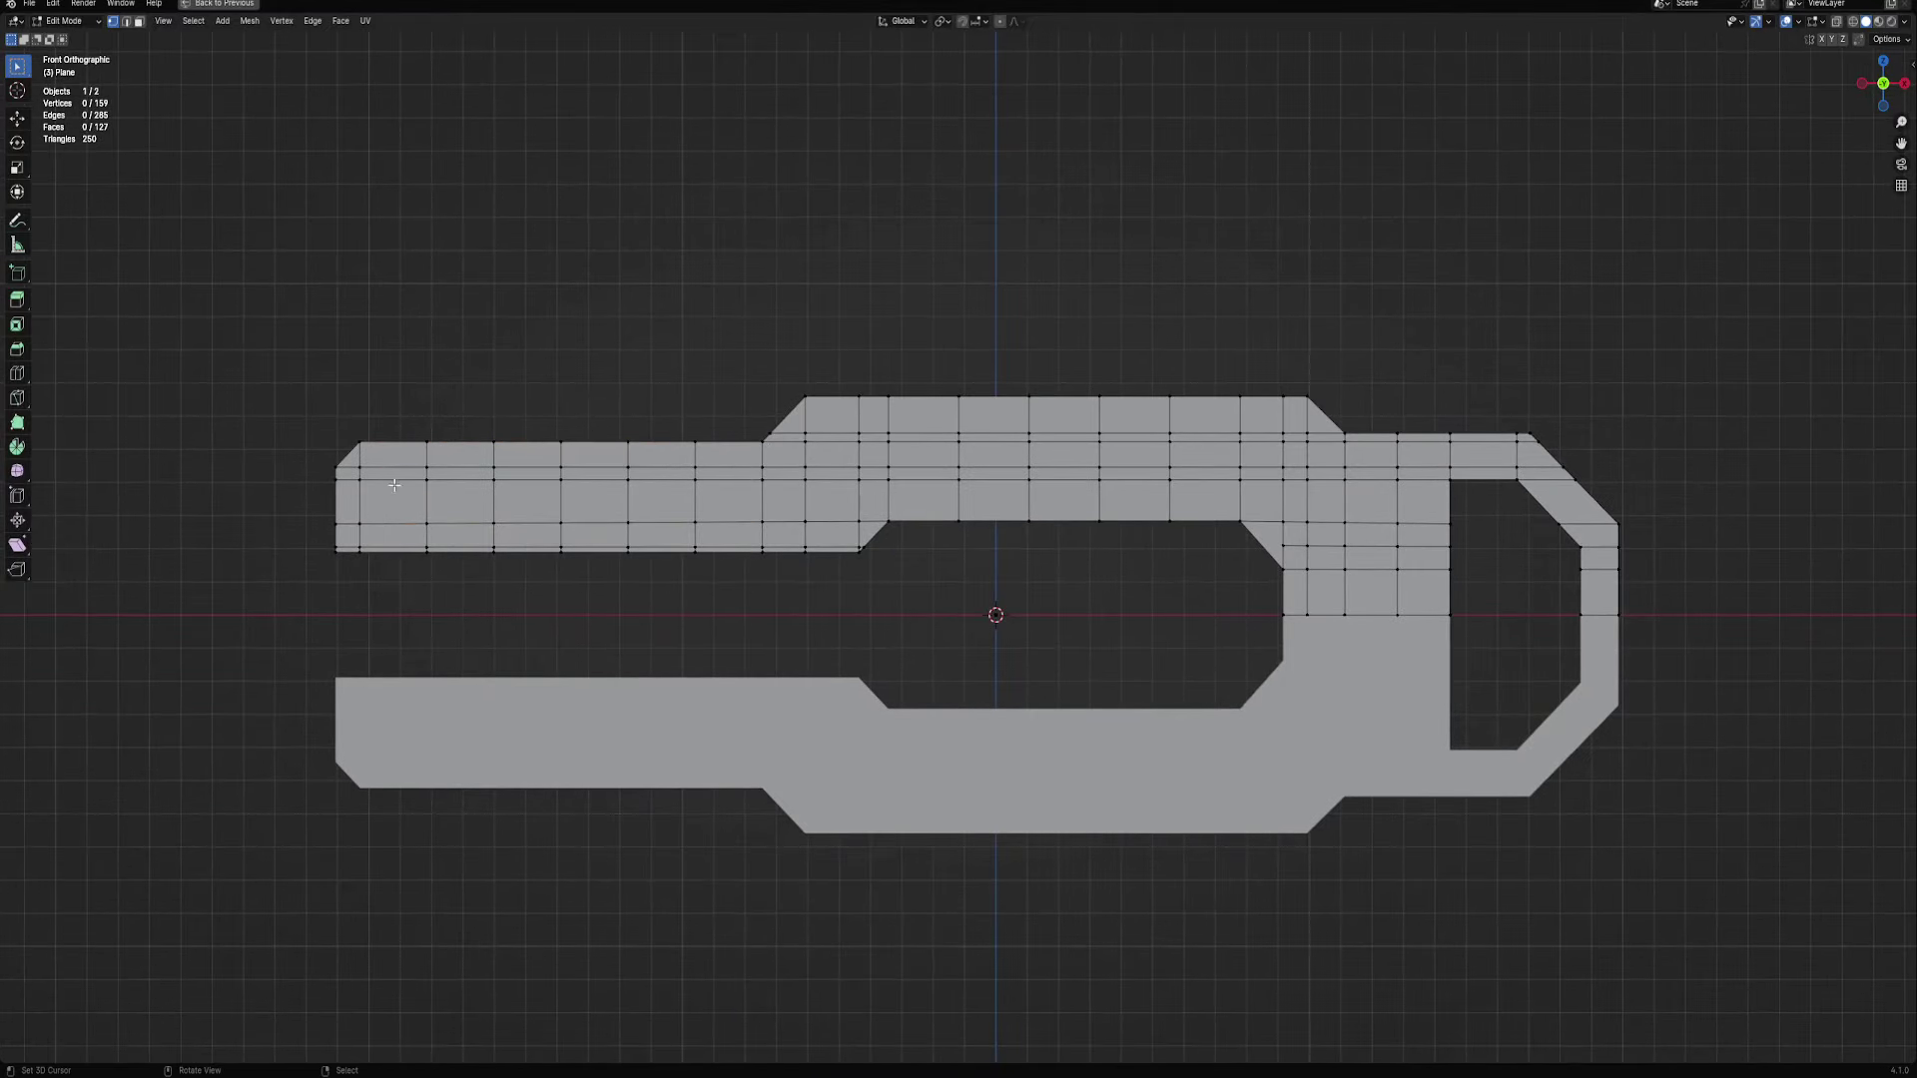
Add three centred horizontal edge loops along the top bar
key("ctrl+r")
left_click(429, 452)
right_click(429, 452)
key("ctrl+r")
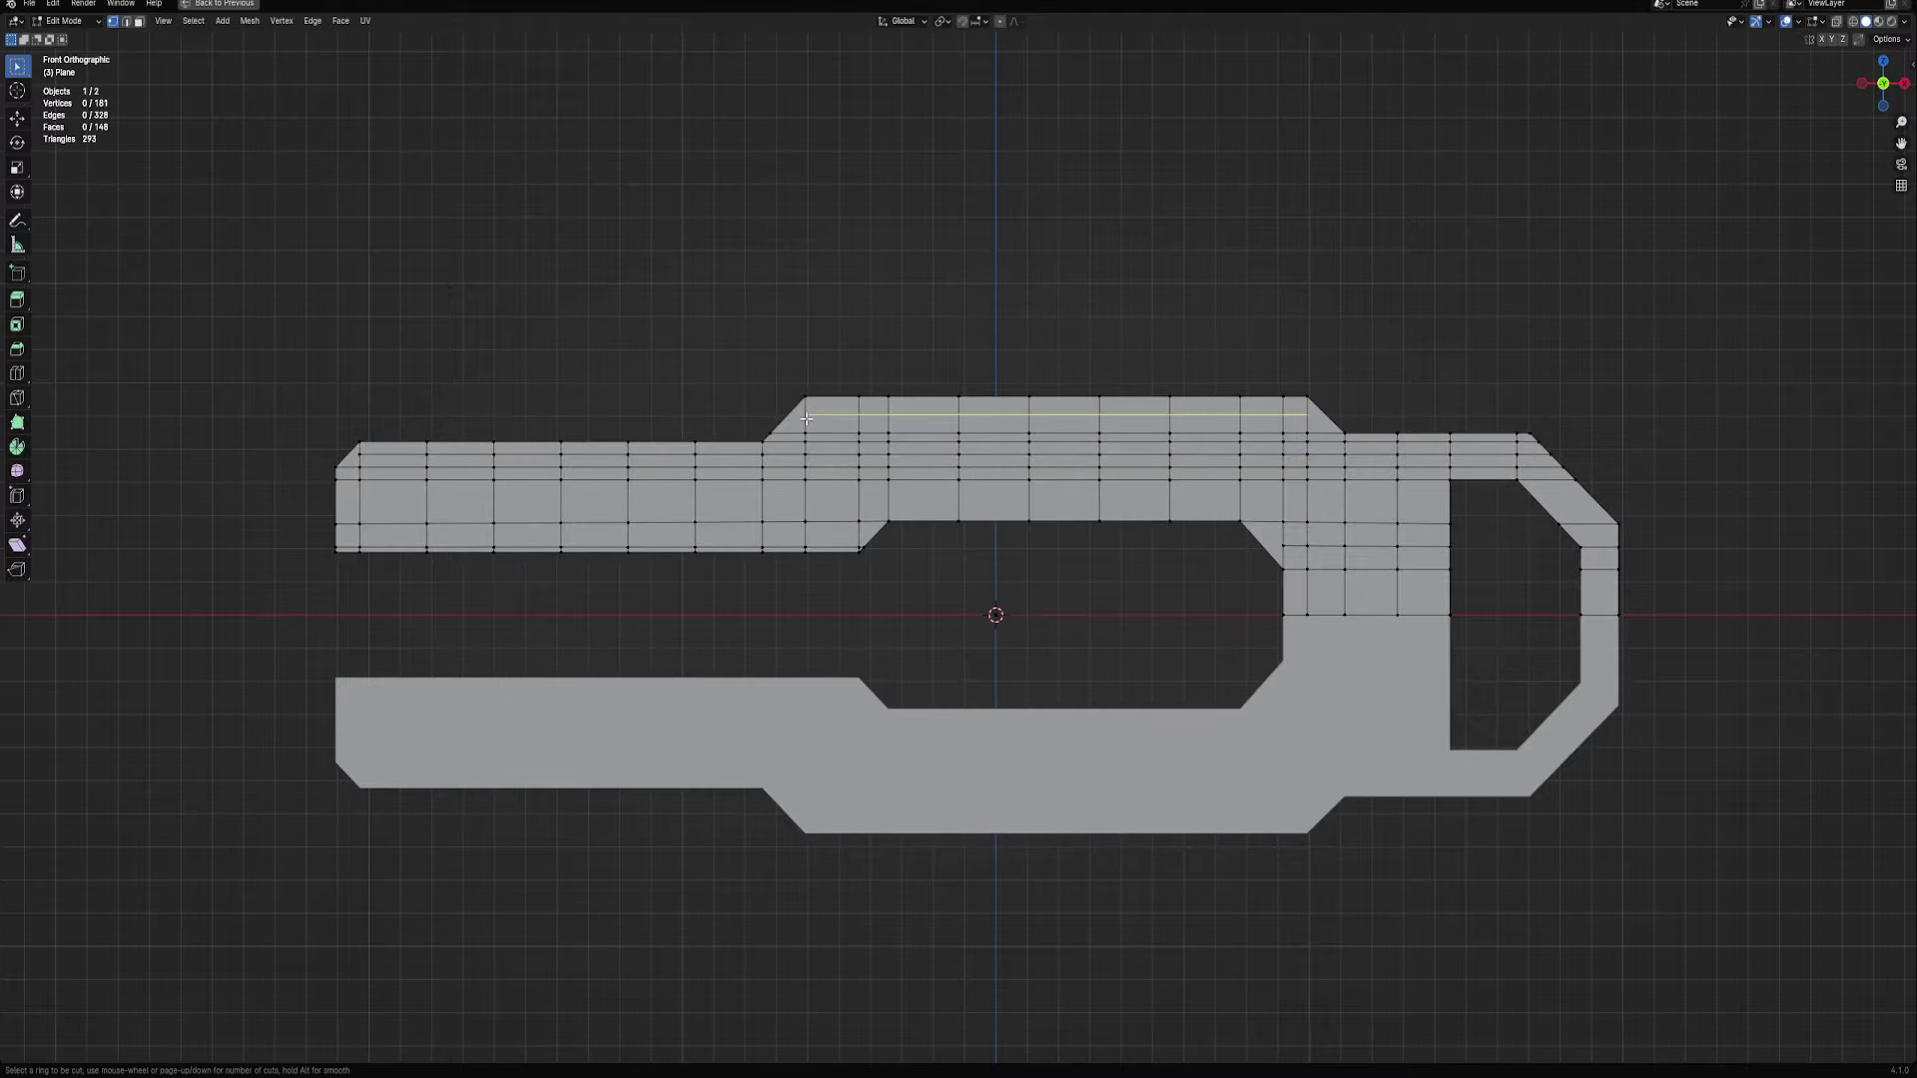
left_click(863, 429)
right_click(862, 428)
scroll(1086, 576, "down", 2)
key("ctrl+r")
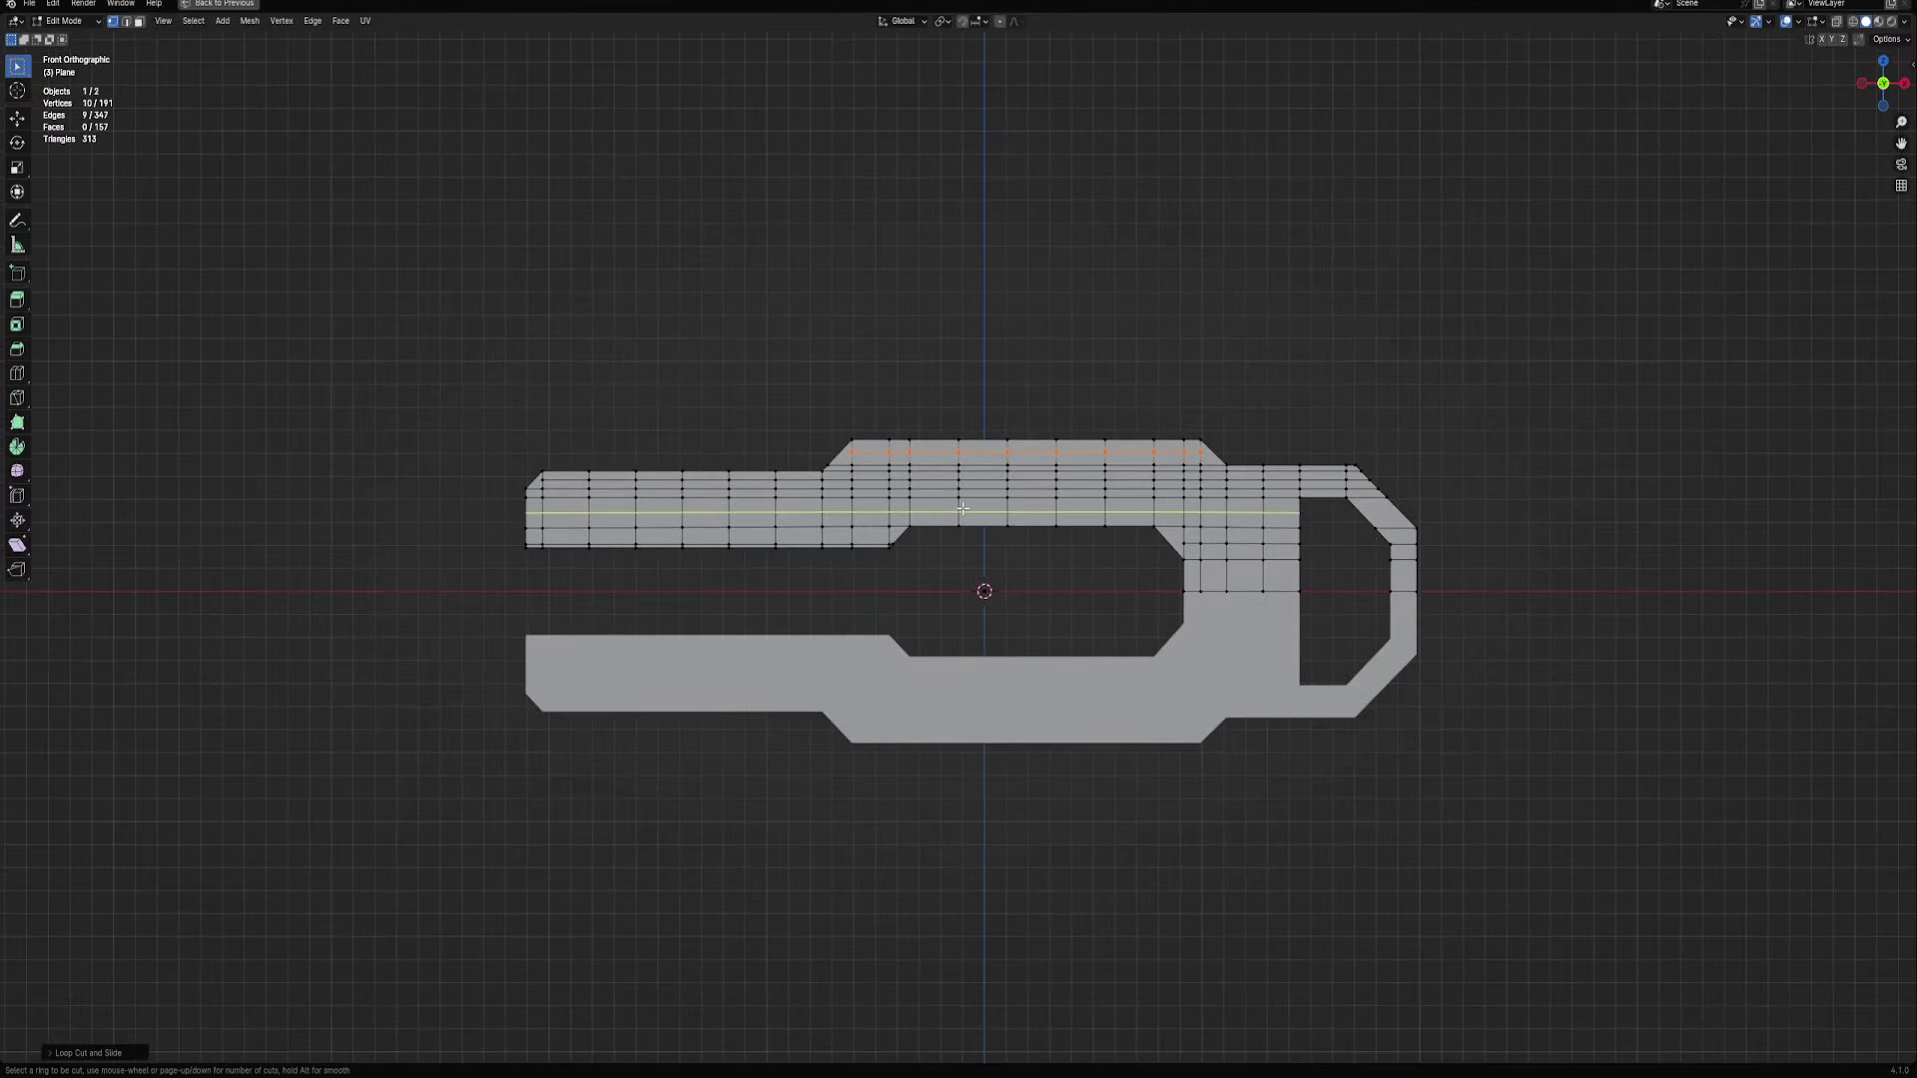
left_click(1009, 512)
right_click(1009, 512)
Inspect the loop cuts in perspective, then return to front view
scroll(1038, 529, "down", 2)
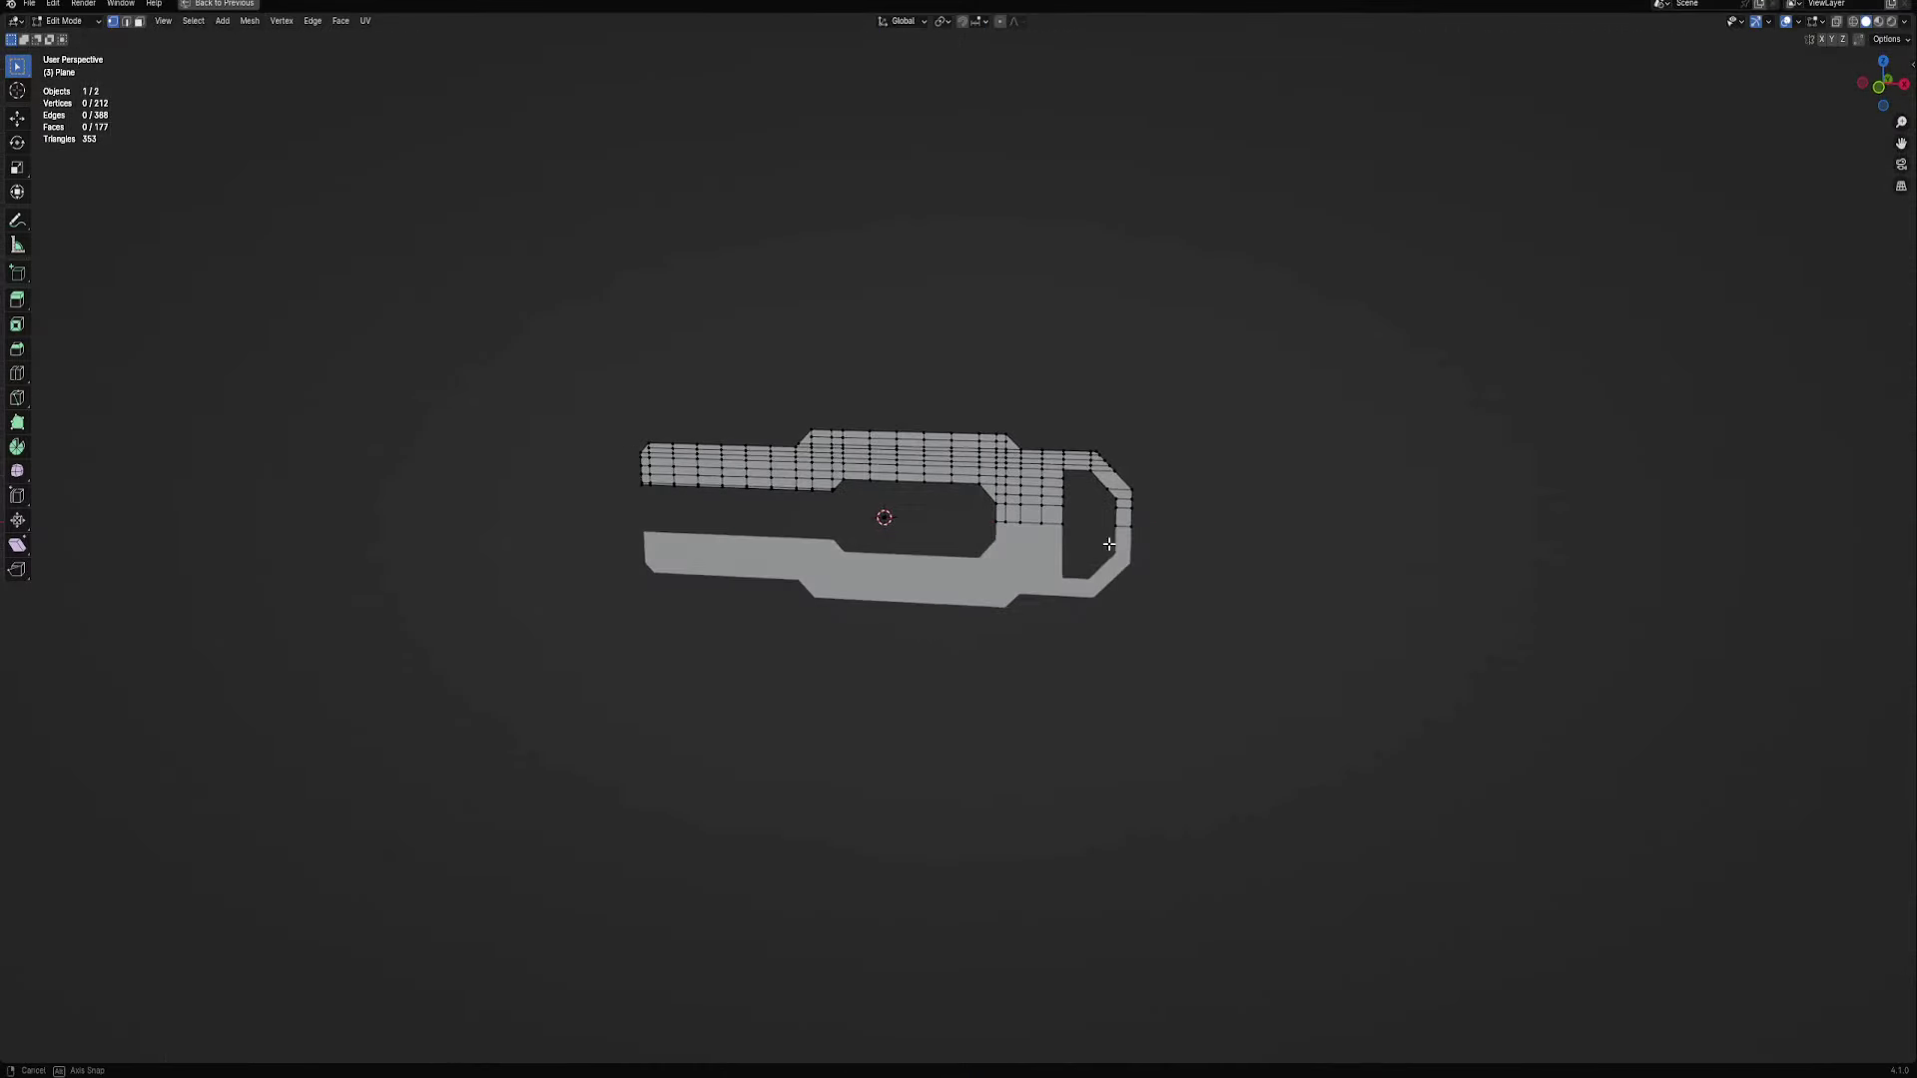
mouse_move(1071, 537)
middle_mouse_down()
mouse_move(1155, 543)
mouse_move(1039, 556)
middle_mouse_up()
key("ctrl+r")
key("Escape")
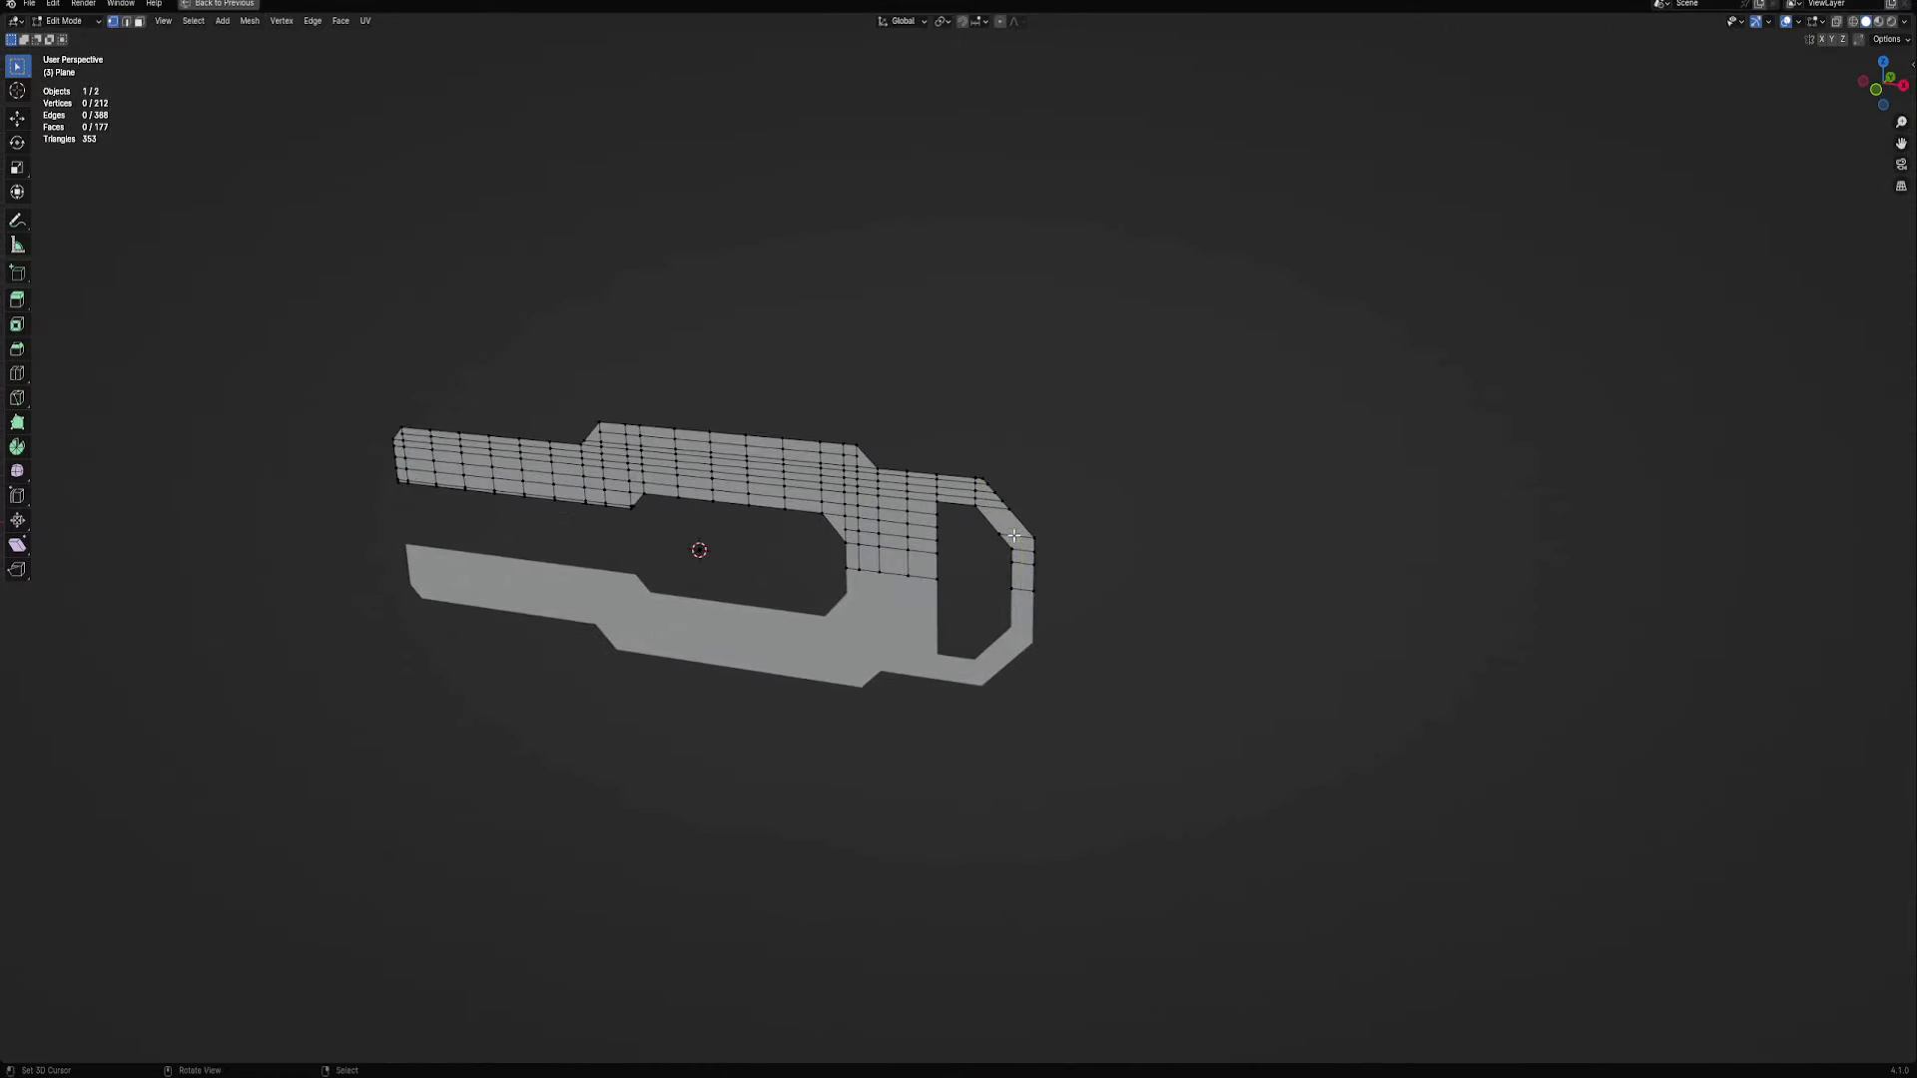
key("KP_1")
scroll(1069, 535, "up", 3)
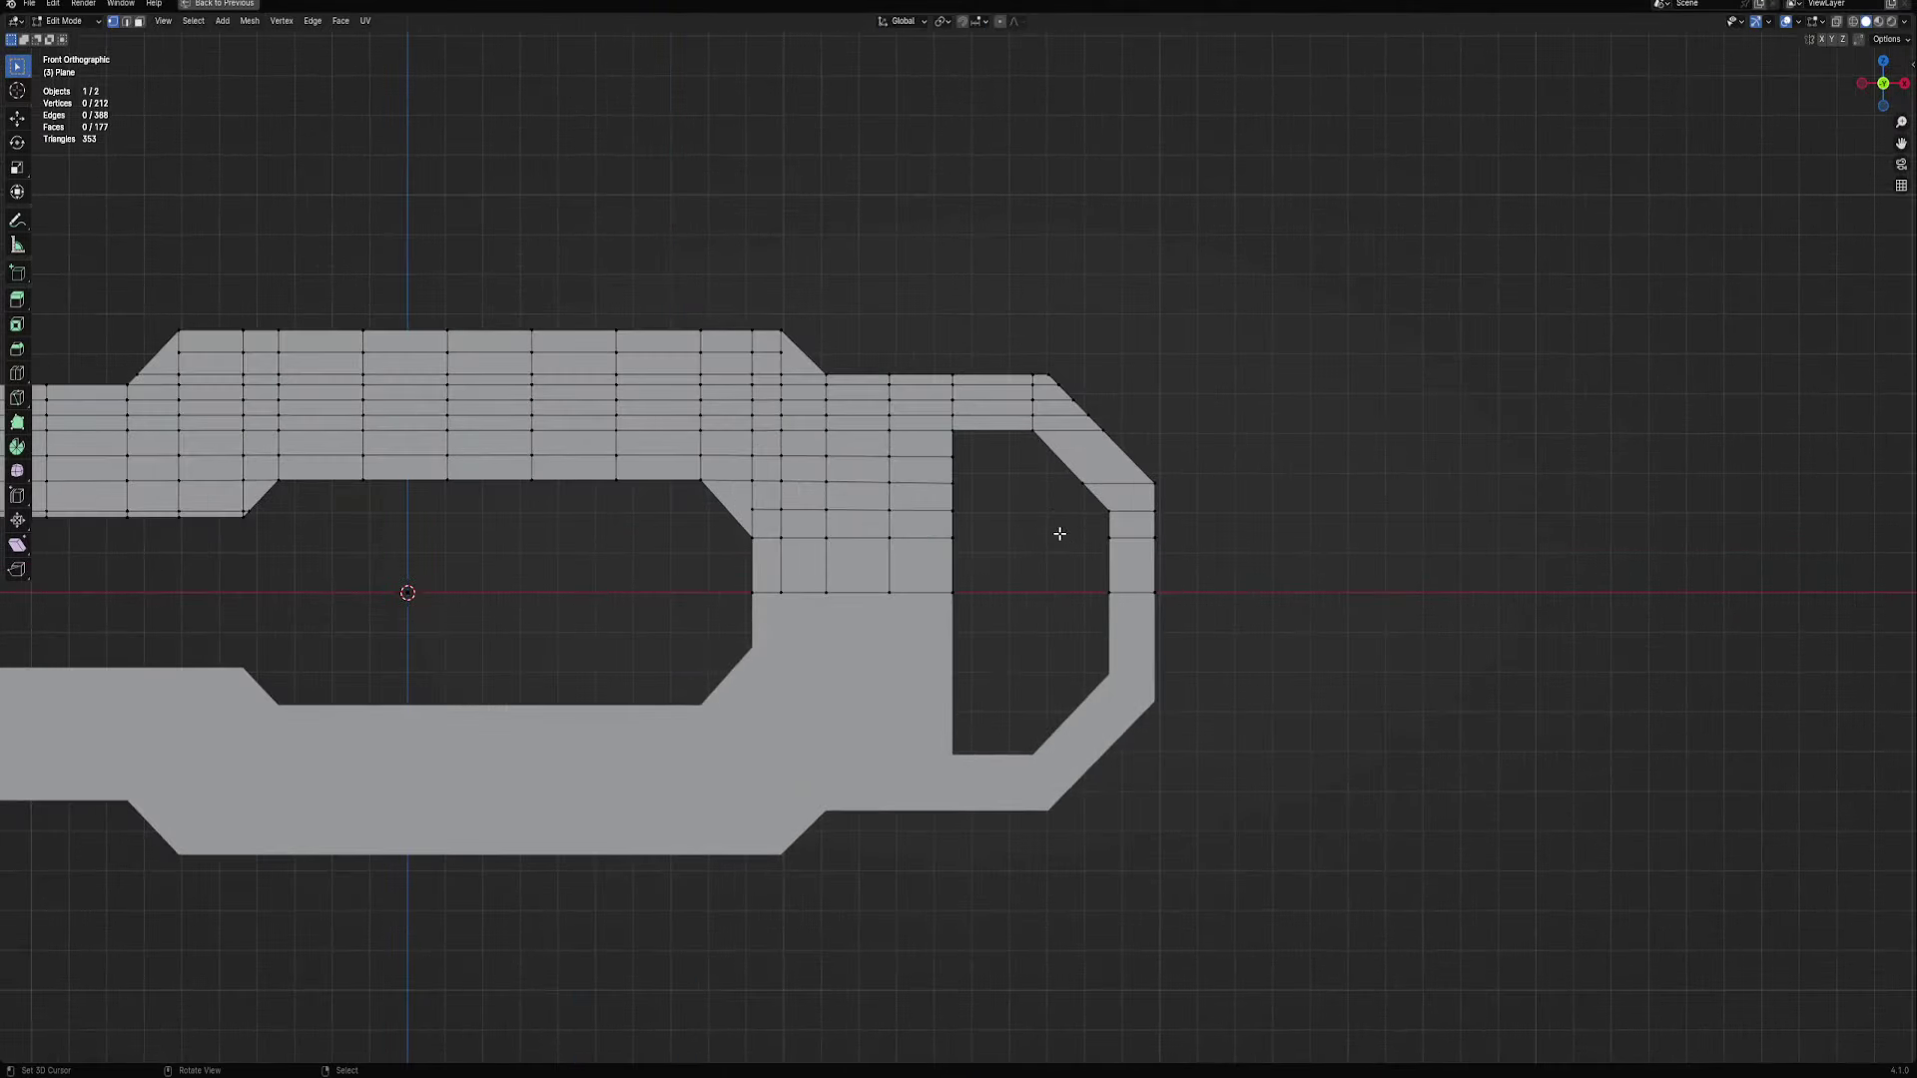
Knife-cut new edges up the ring's right side and across to the diagonal
key("k")
left_click(1134, 587)
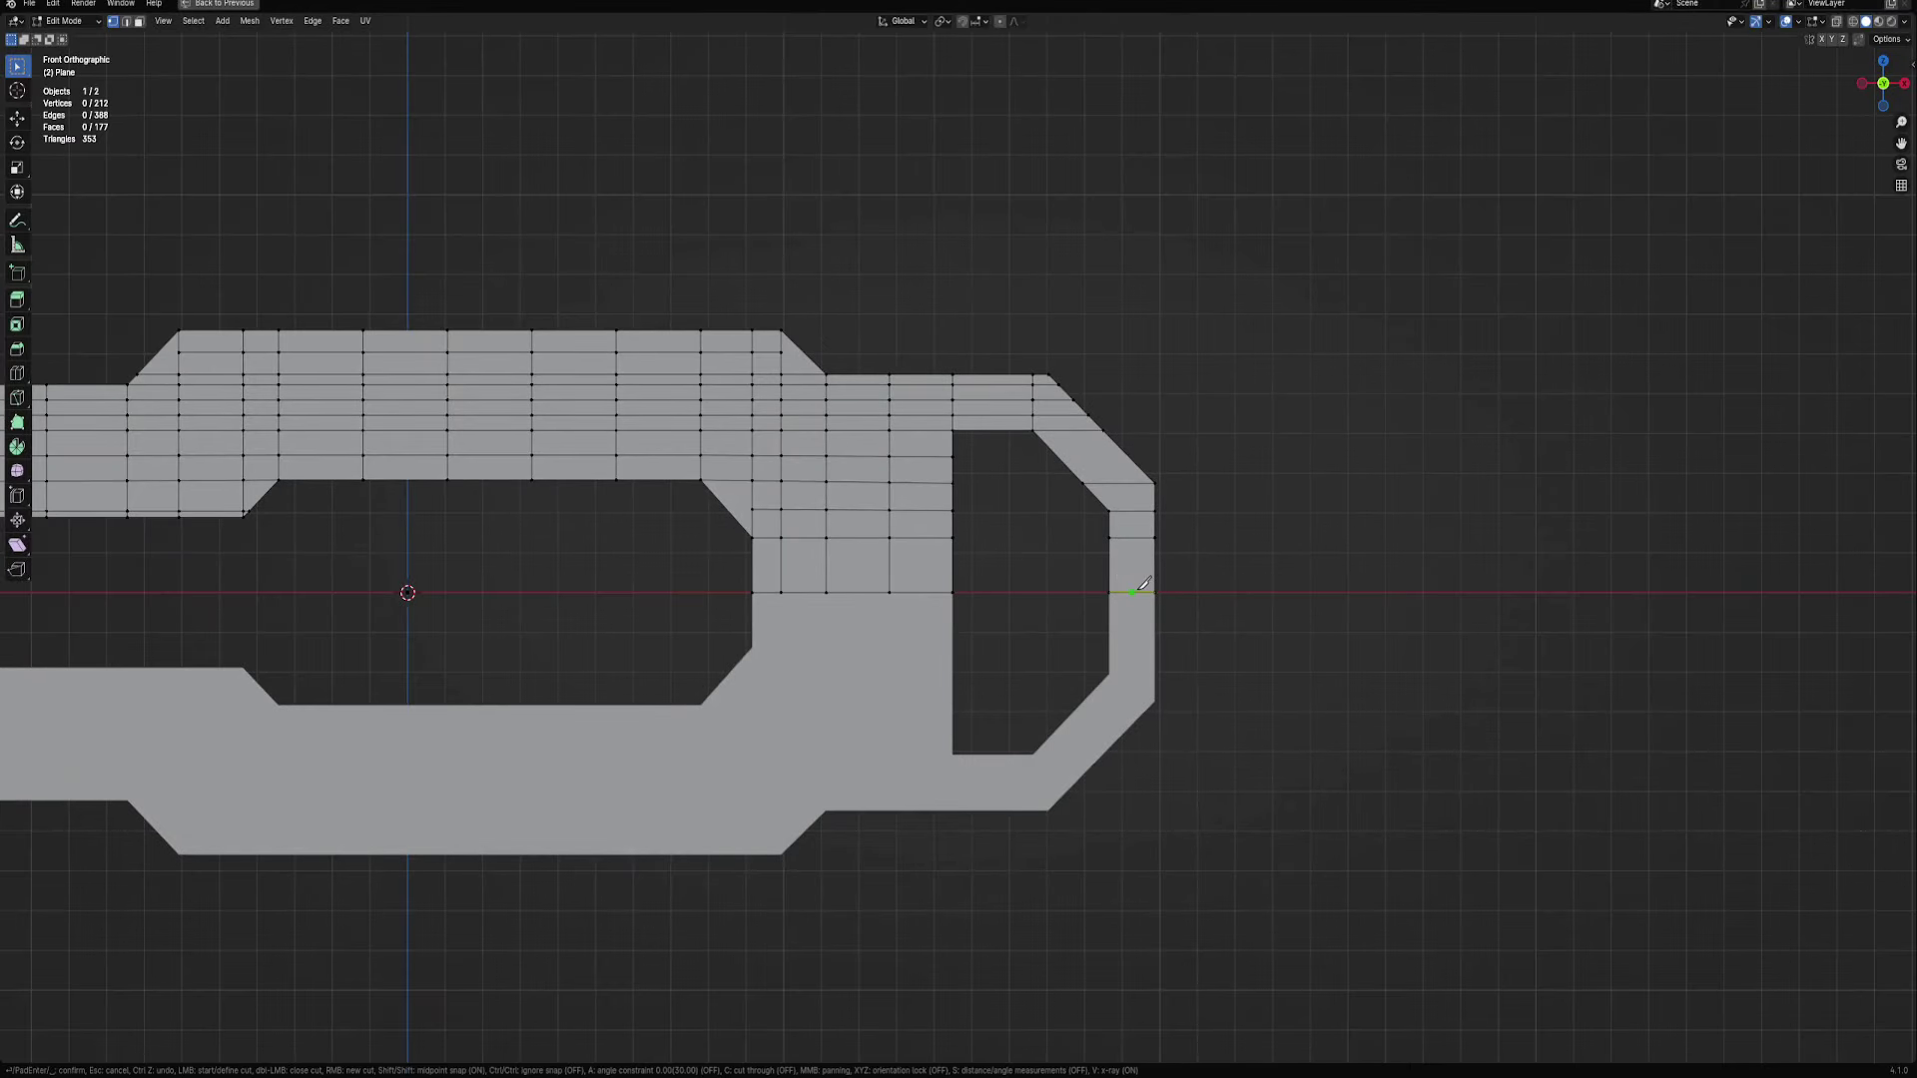
left_click(1136, 419)
key("Return")
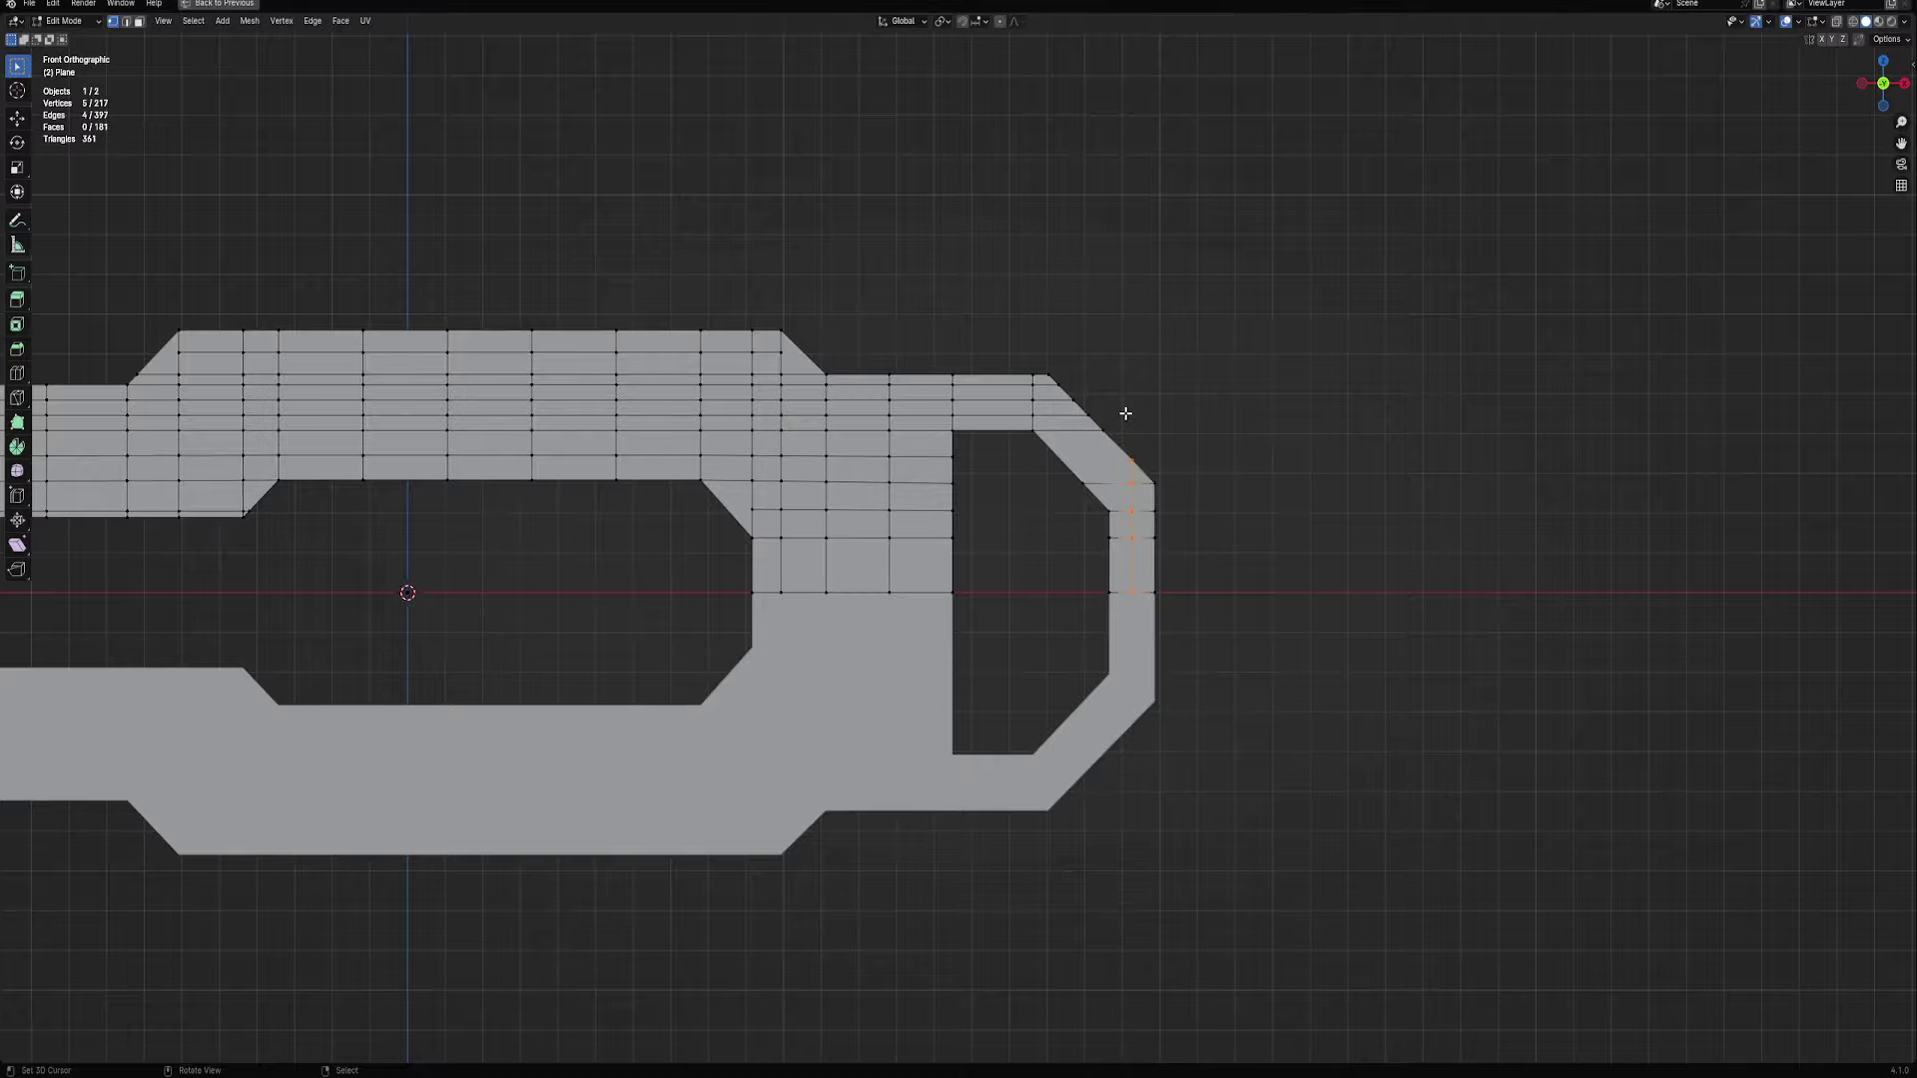
key("k")
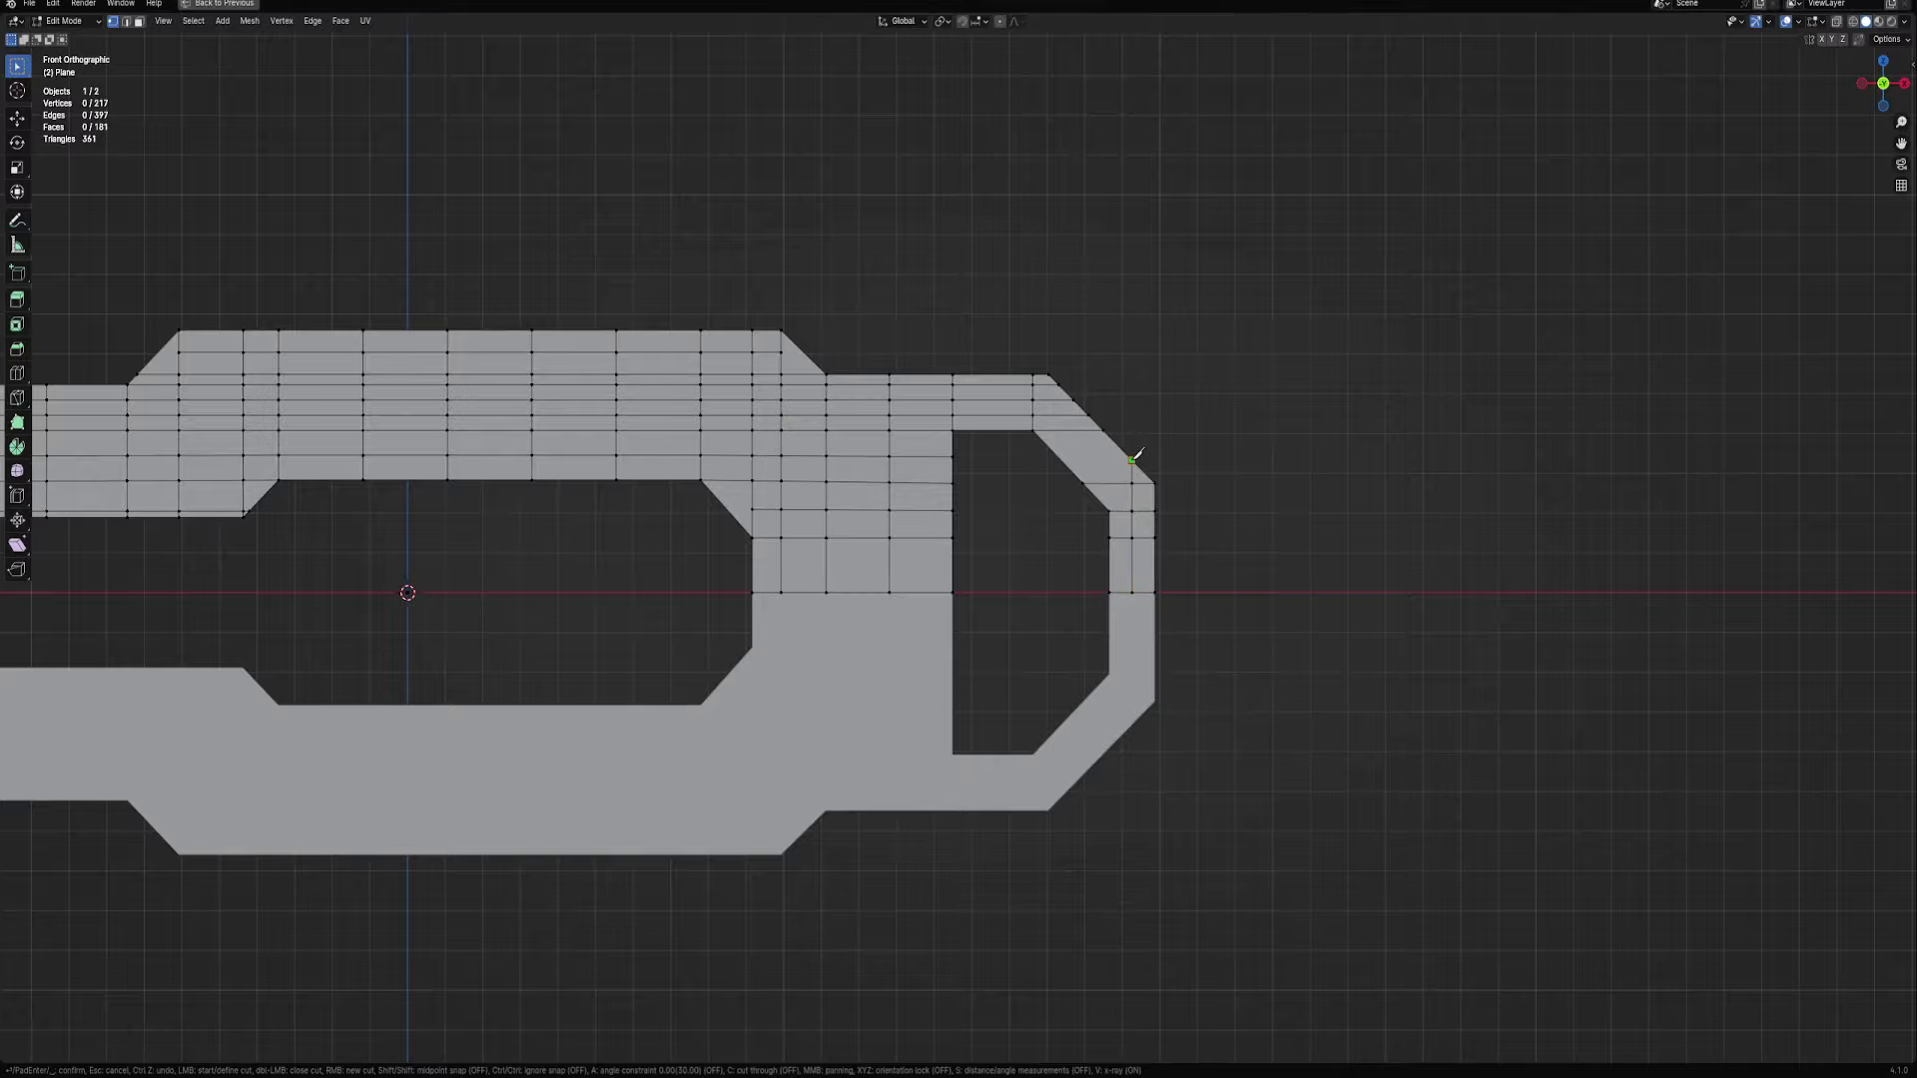
left_click(1060, 460)
key("Return")
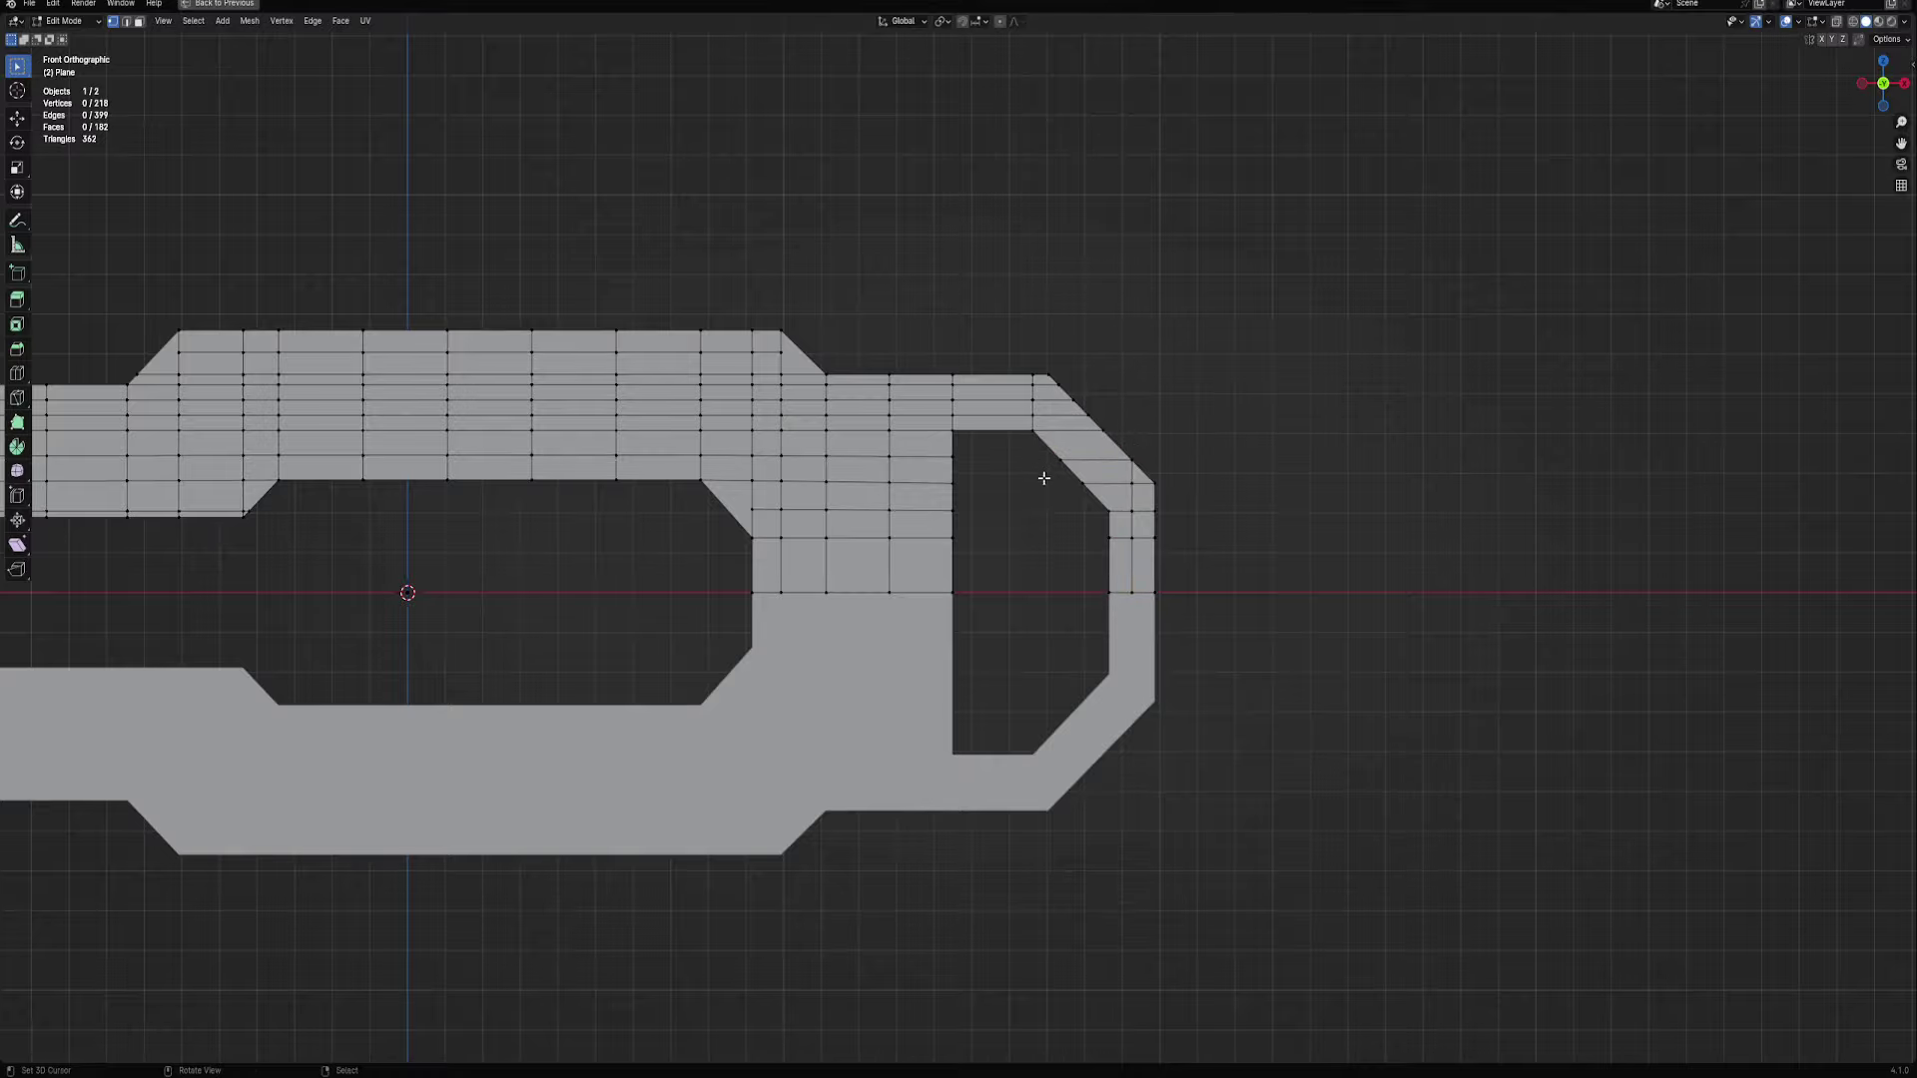
middle_click_drag(1175, 521, 1134, 555, "shift")
key("k")
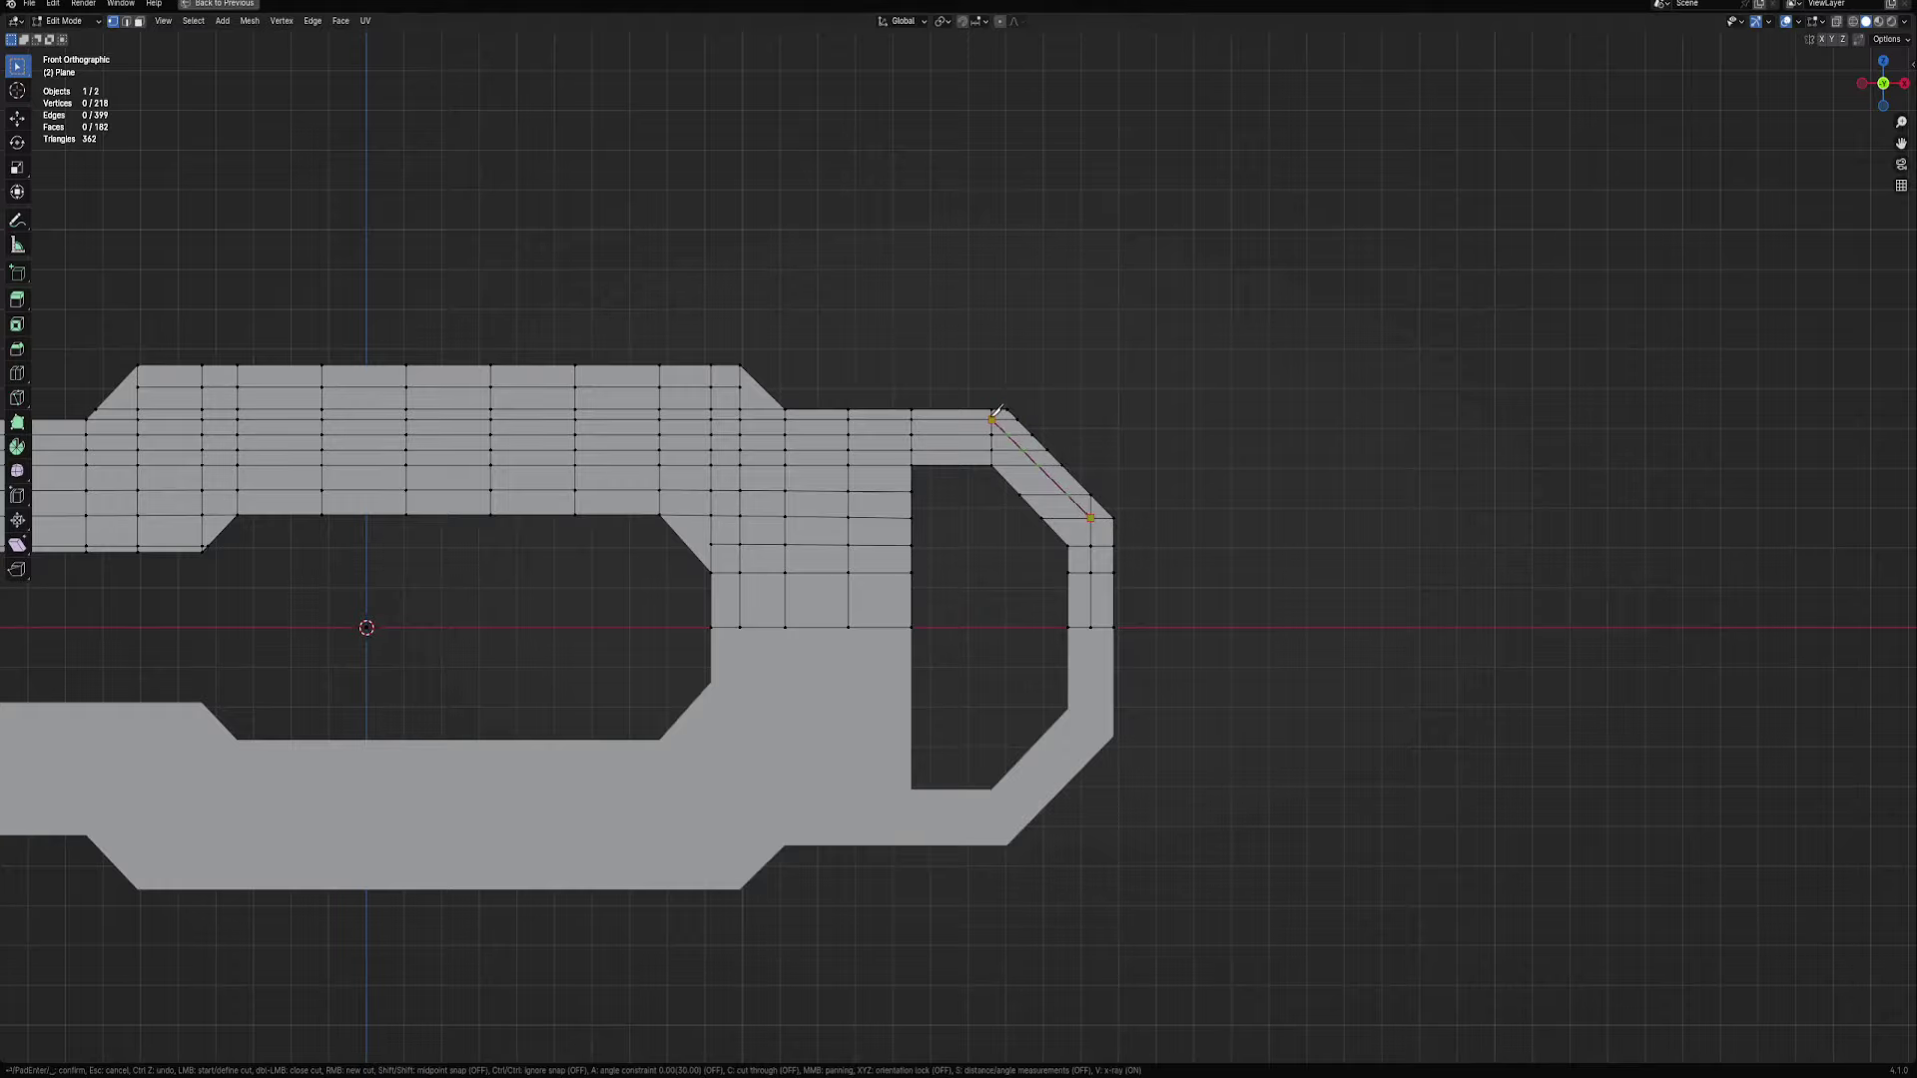
key("Return")
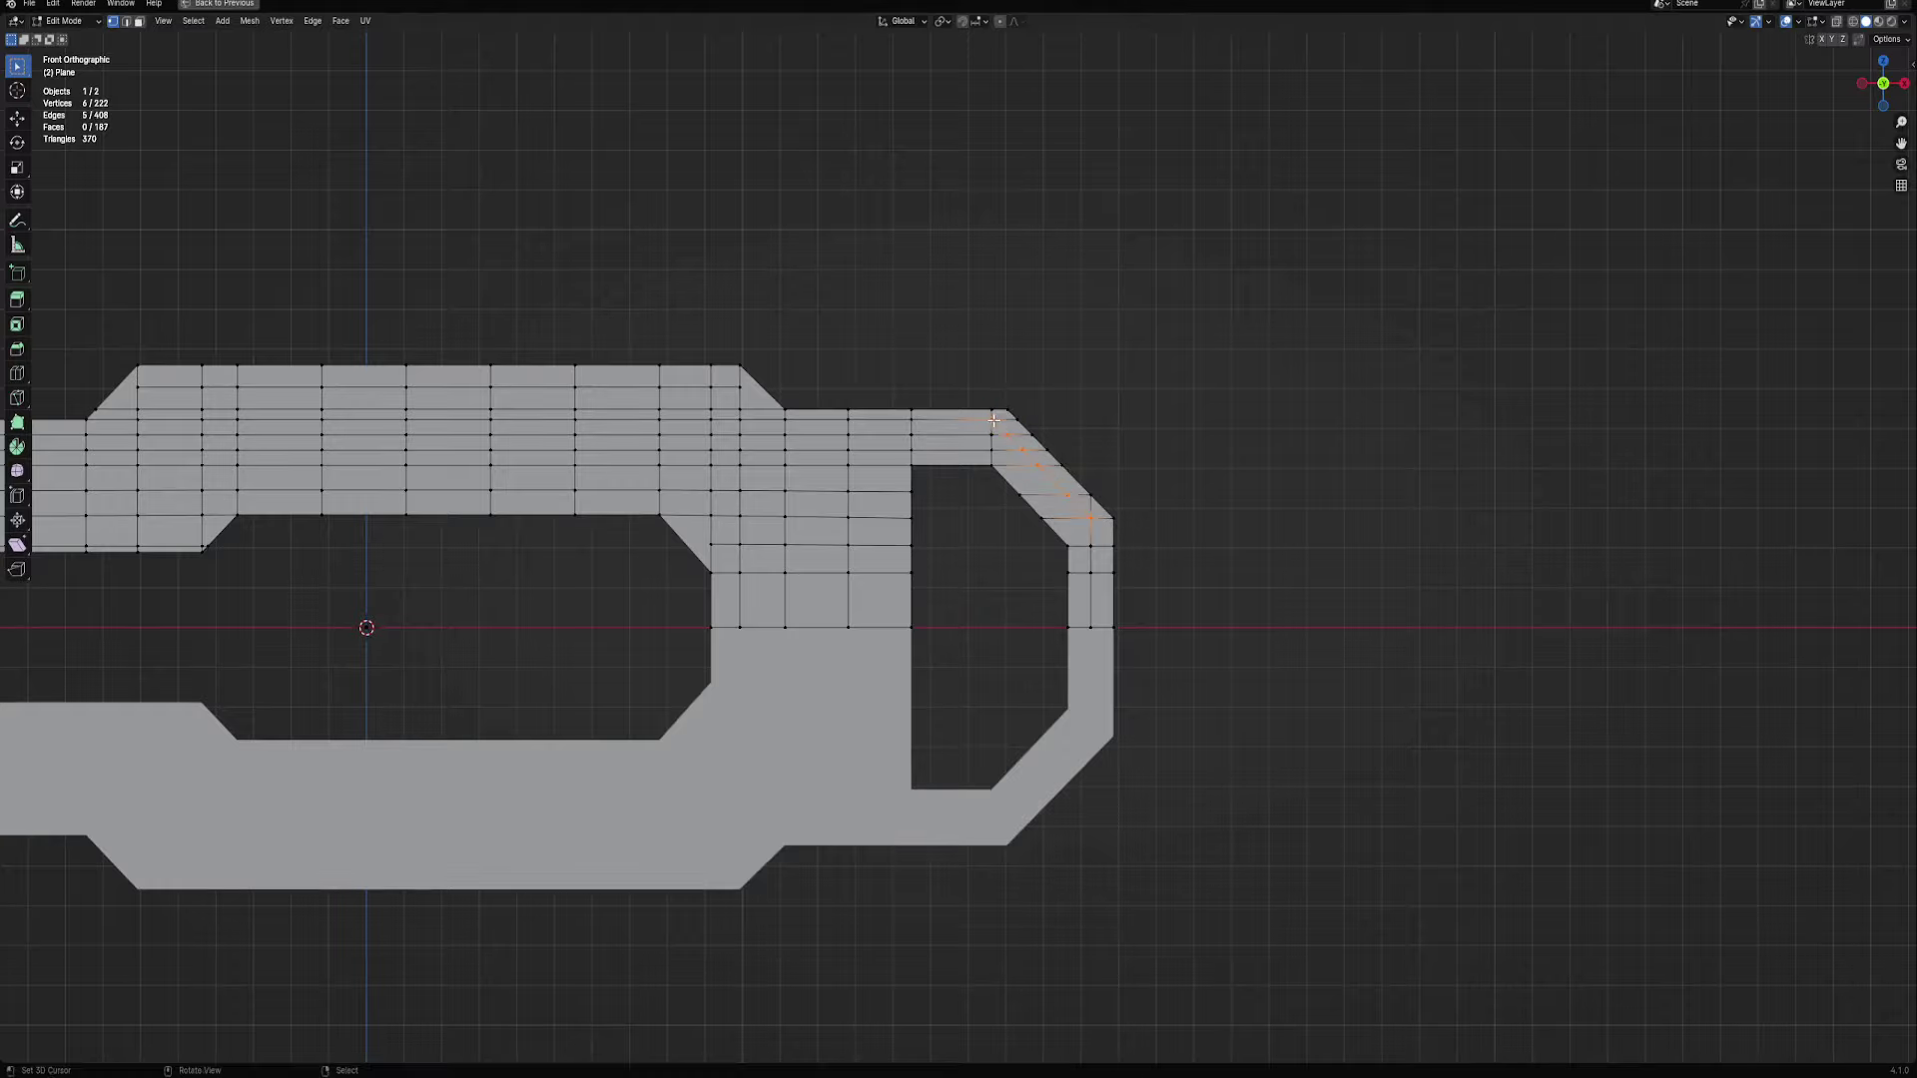
Dissolve the selected diagonal edges at the corner
key("2")
key("ctrl+x")
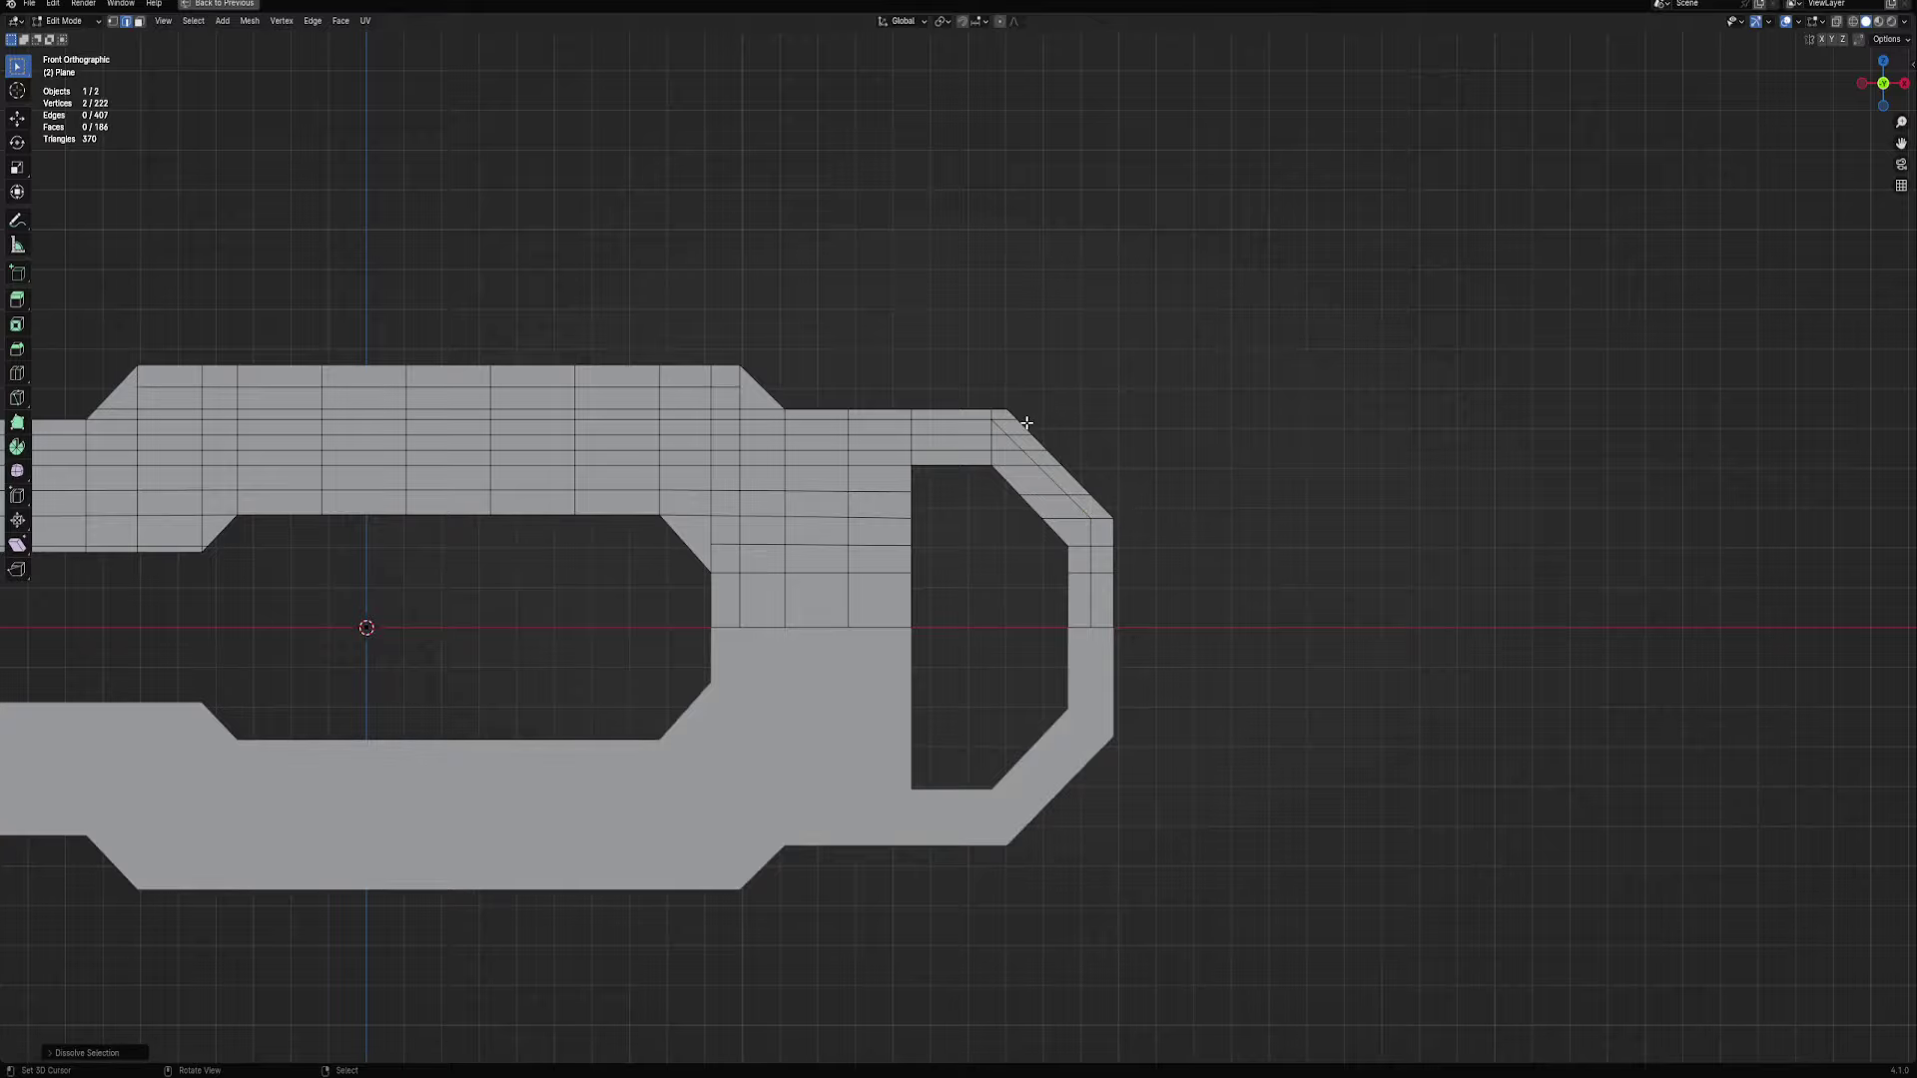
scroll(1015, 433, "up", 2)
scroll(1013, 416, "up", 1)
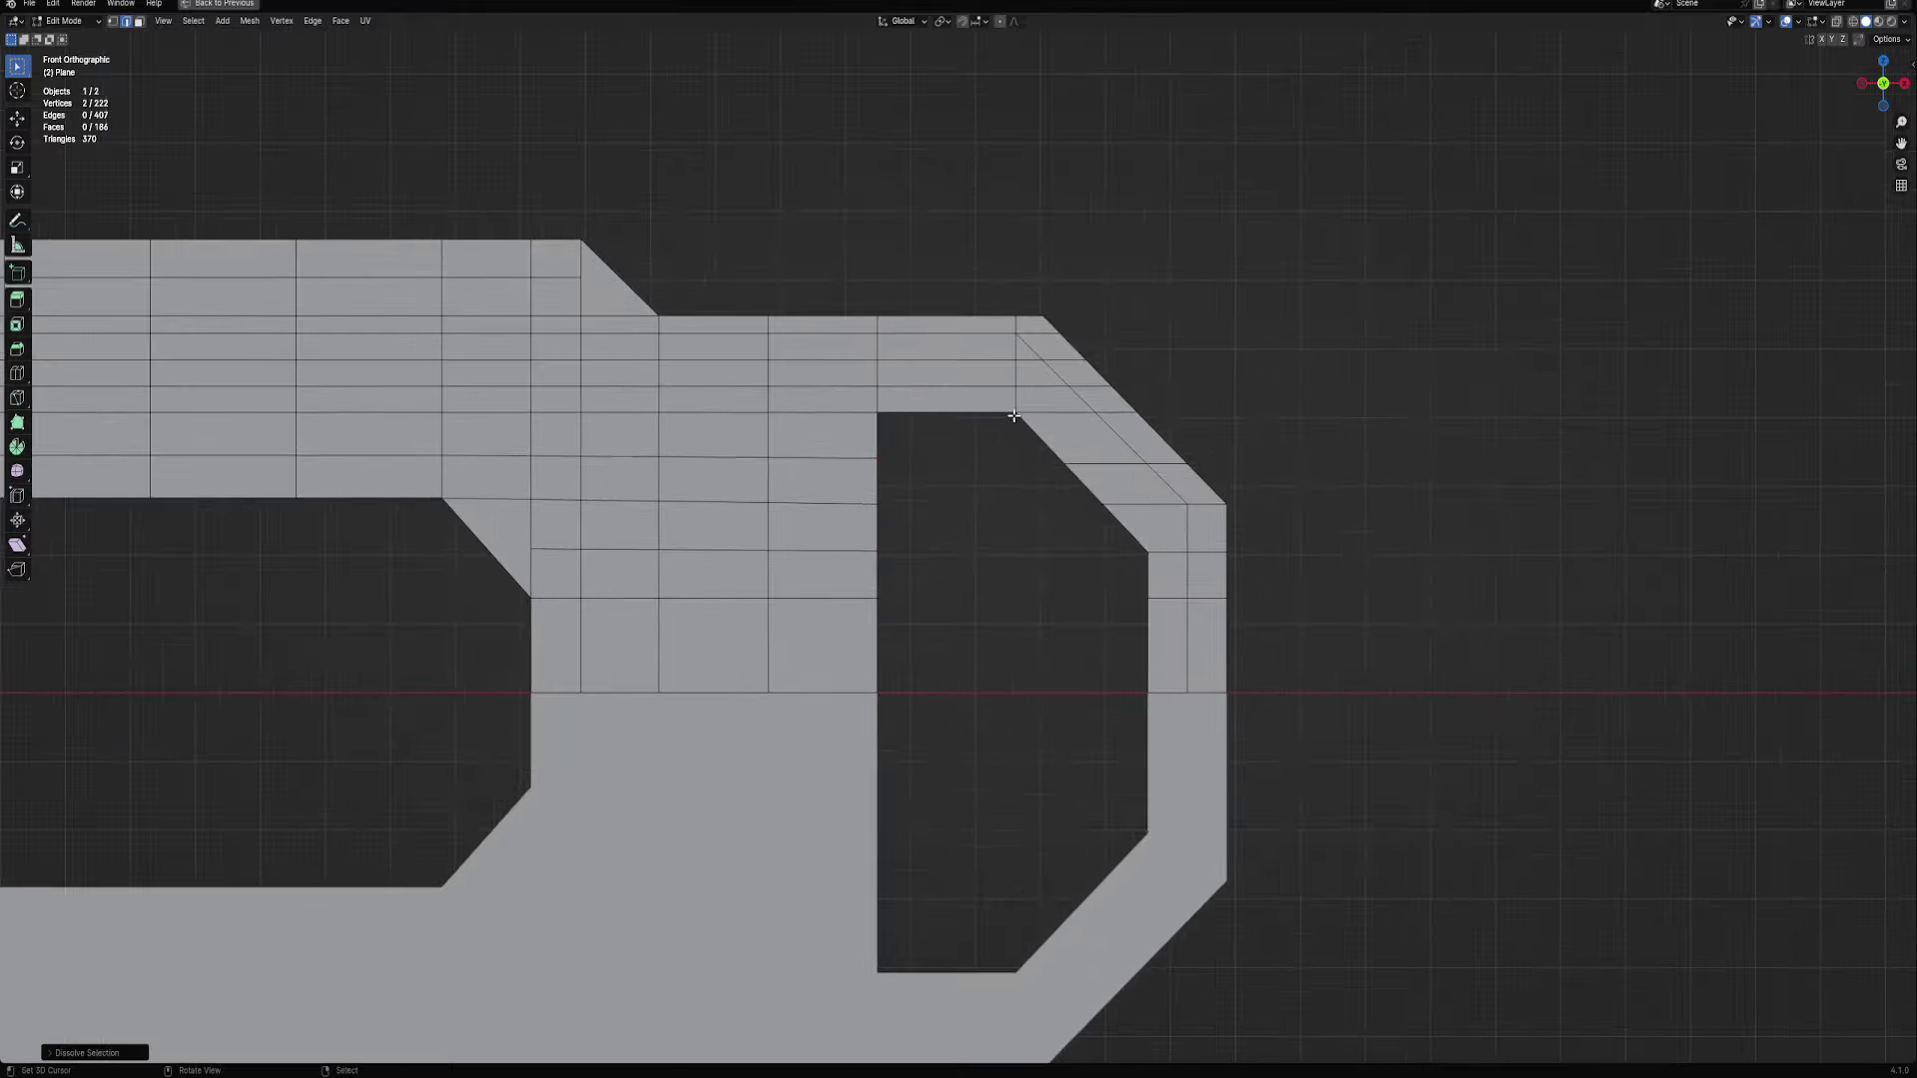
middle_click_drag(1051, 354, 1044, 417, "shift")
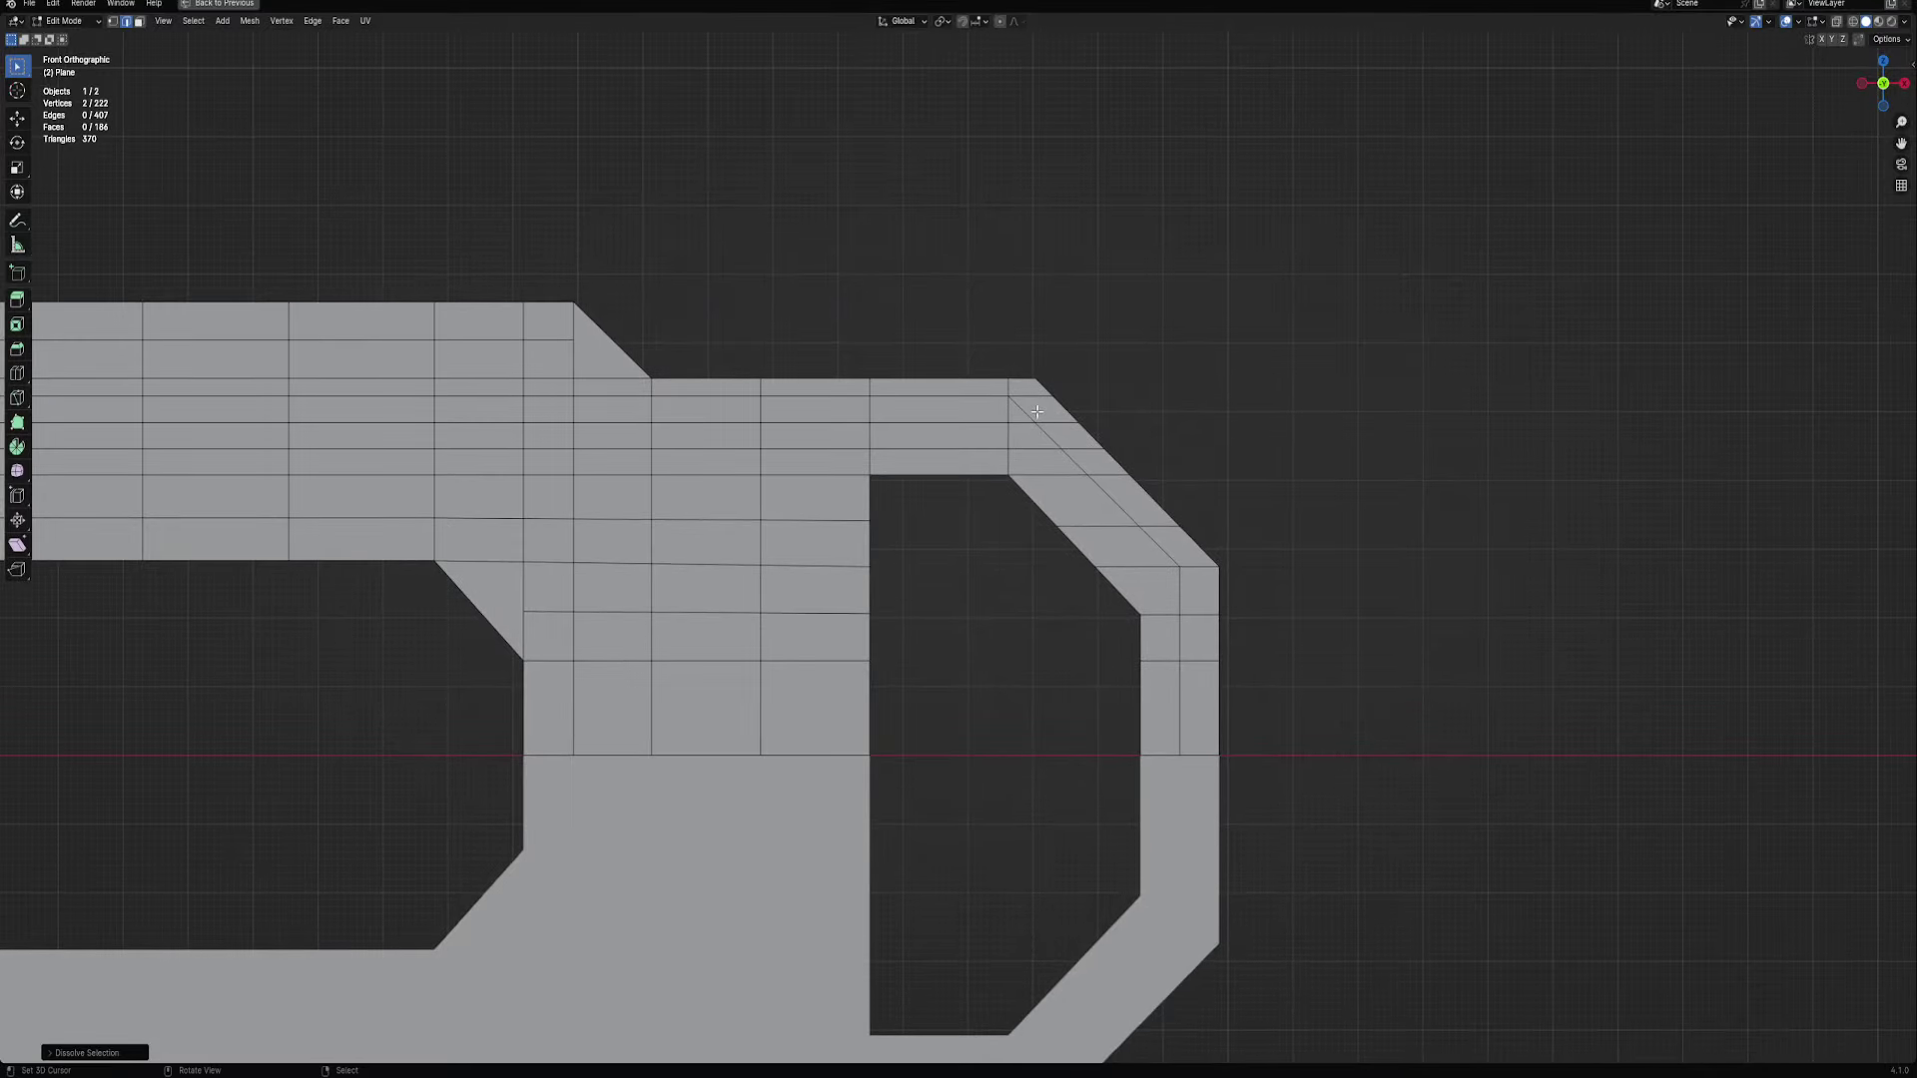
Try an edge loop near the inner corner, undo it, and deselect
key("ctrl+r")
left_click(1010, 411)
right_click(1008, 413)
scroll(1008, 413, "down", 5)
scroll(1048, 441, "down", 2)
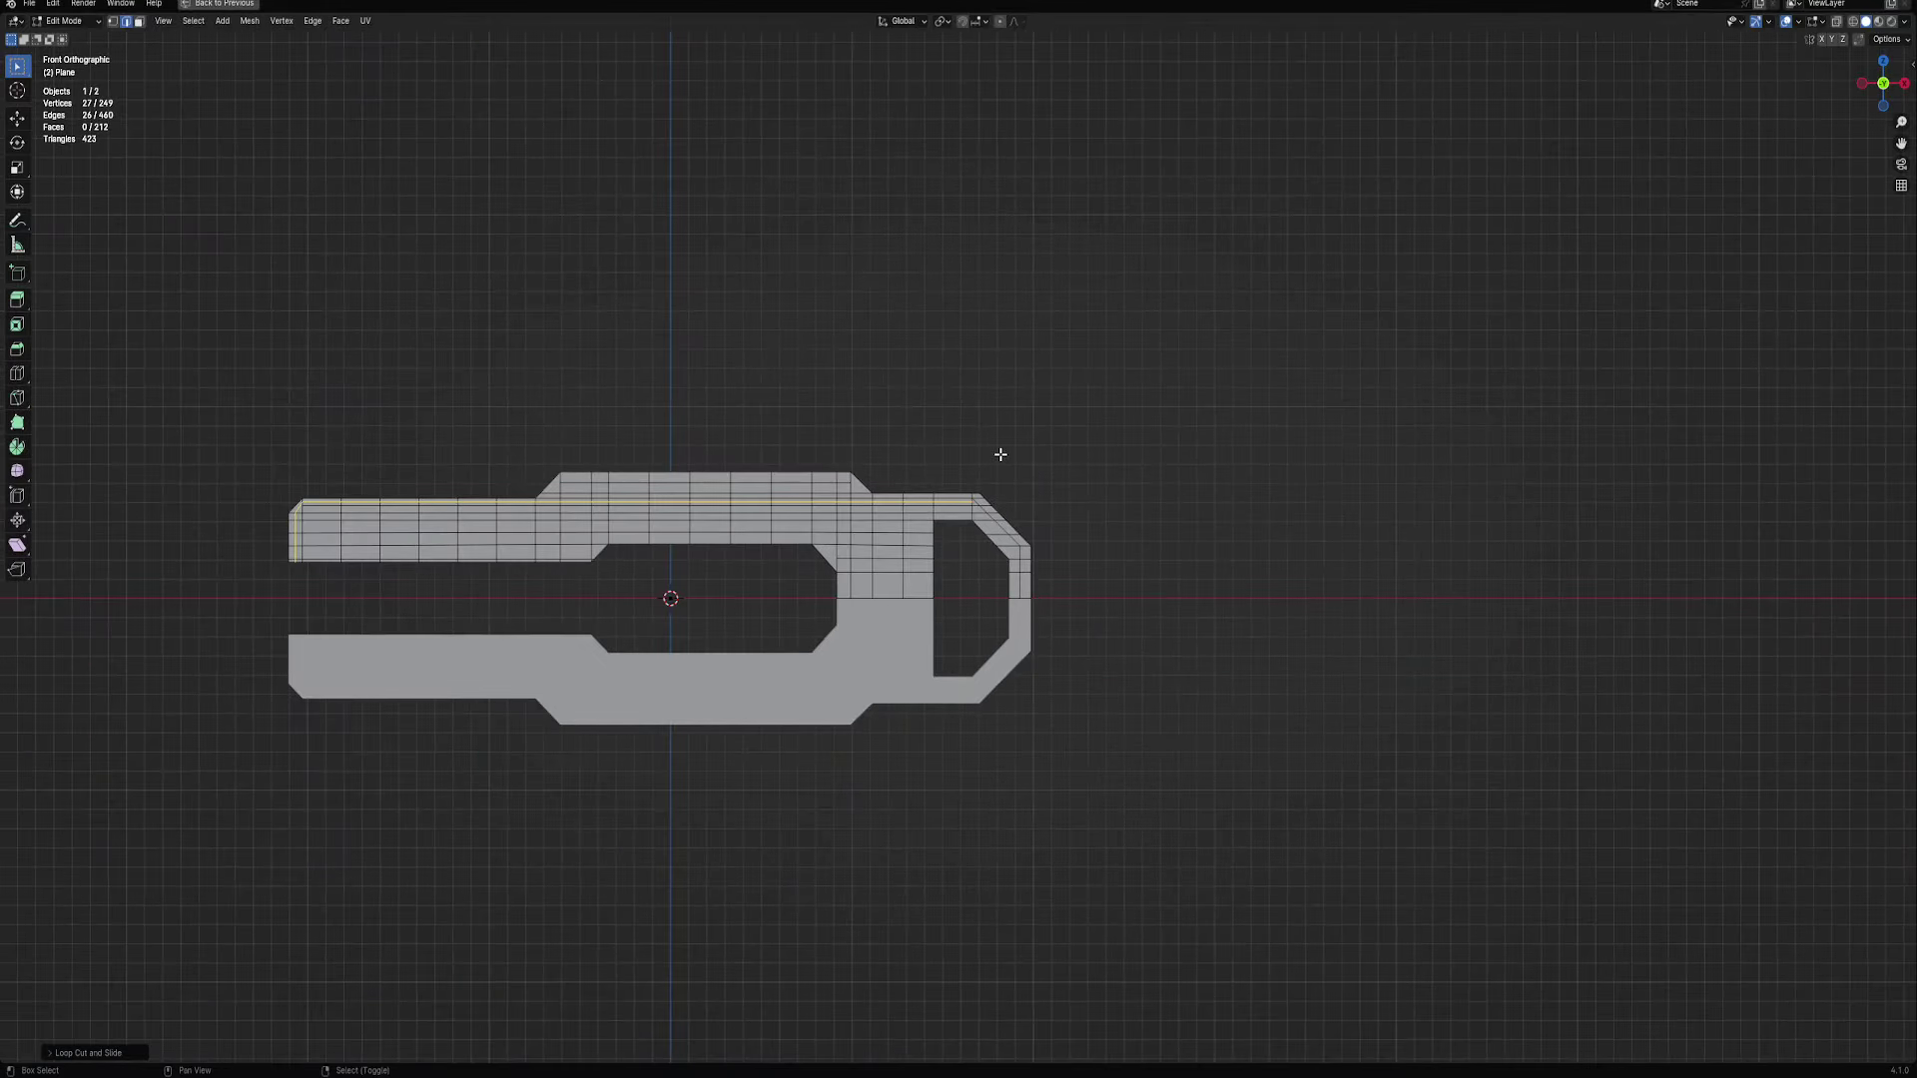
scroll(999, 455, "up", 4)
key("ctrl+z")
scroll(1003, 455, "up", 4)
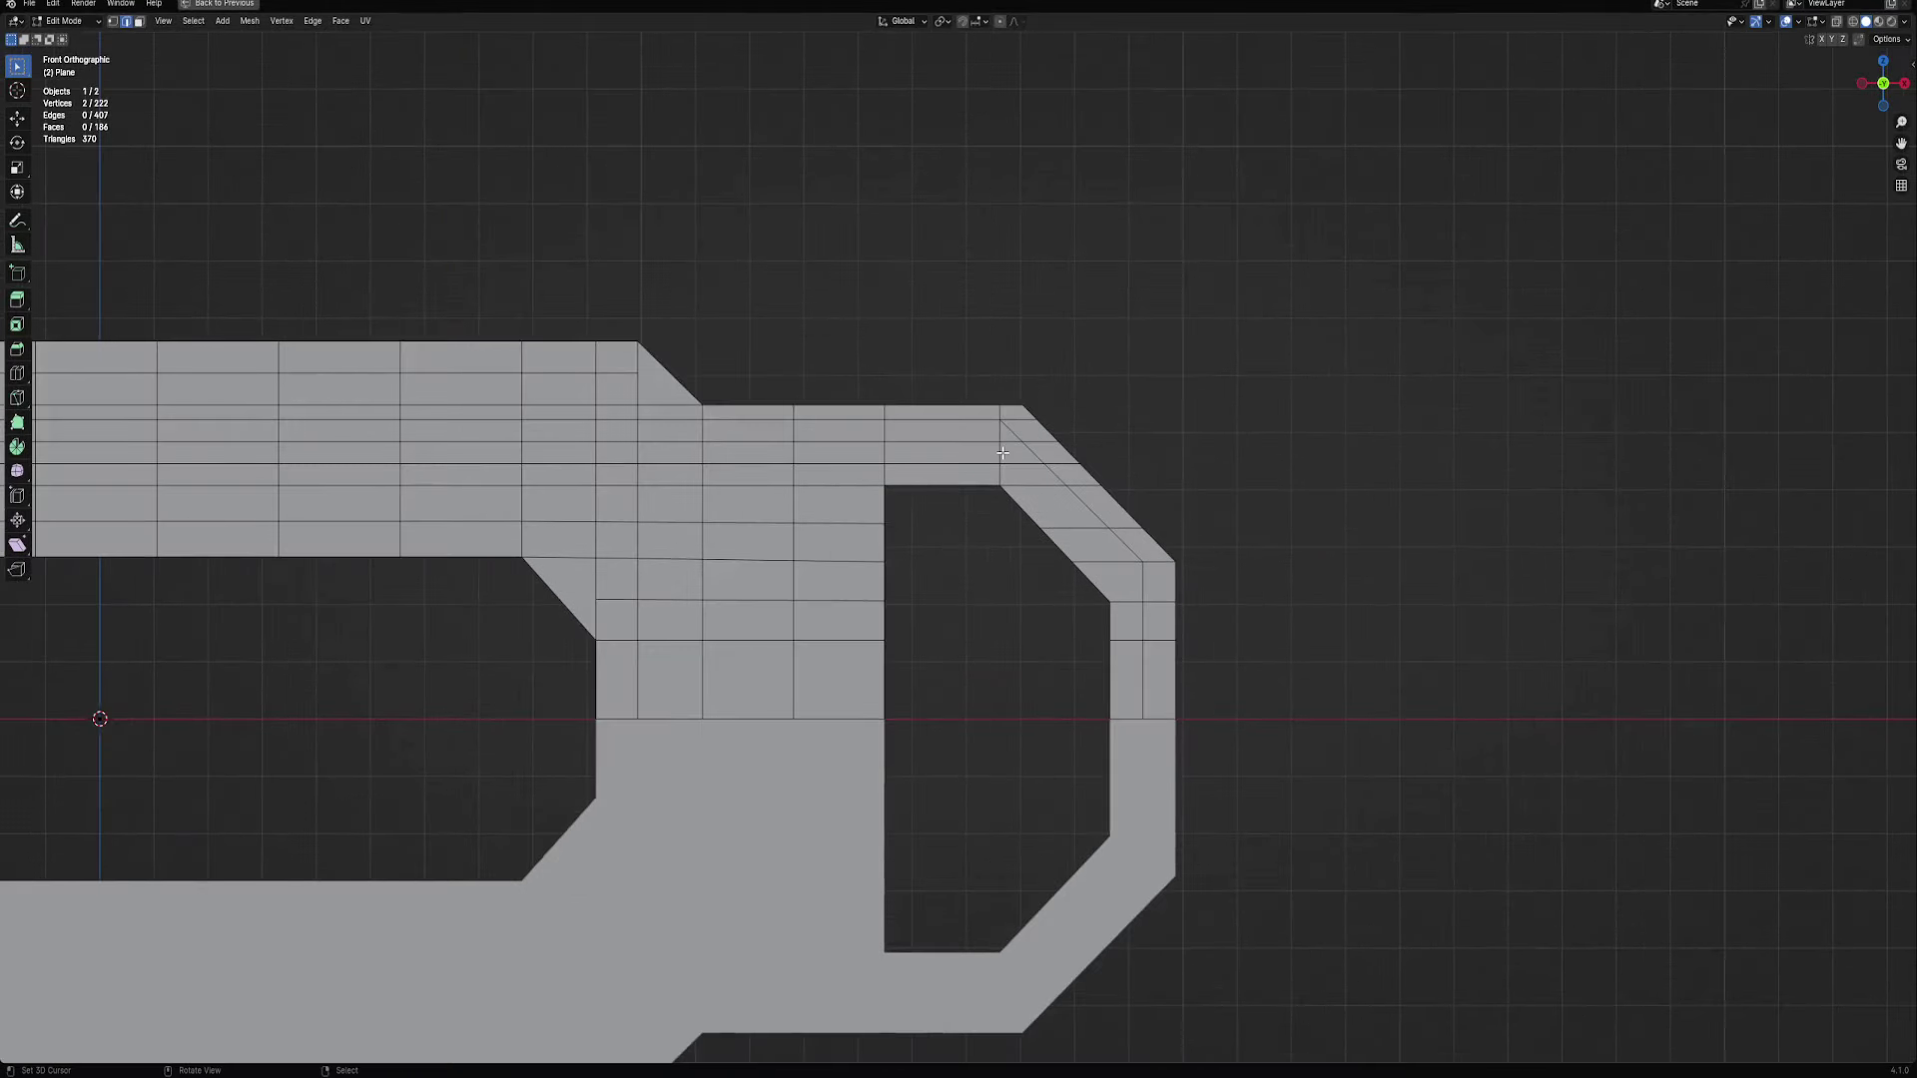
scroll(1009, 454, "up", 3)
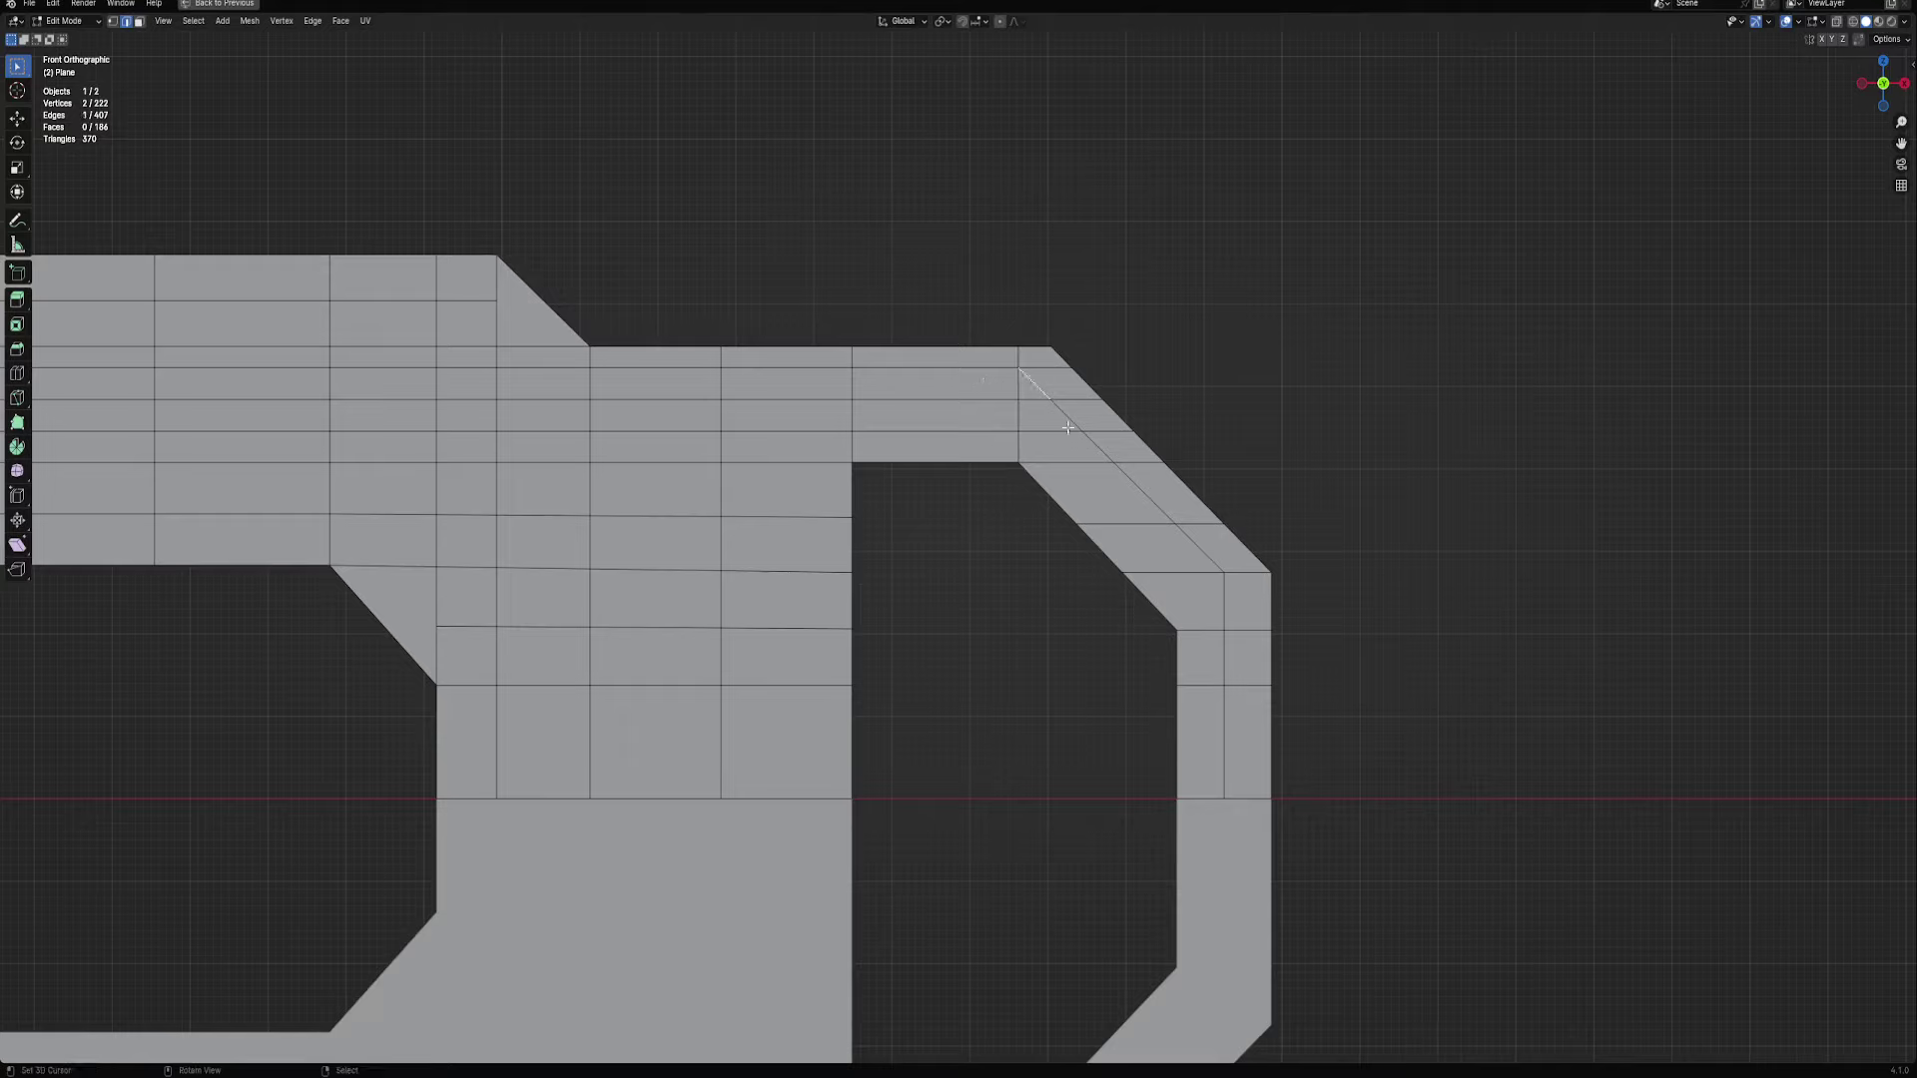
key("alt+a")
Connect the corner vertices with a new edge, dropping the unwanted vertical loop
left_click(1020, 439, "ctrl")
key("ctrl+r")
left_click(1008, 369)
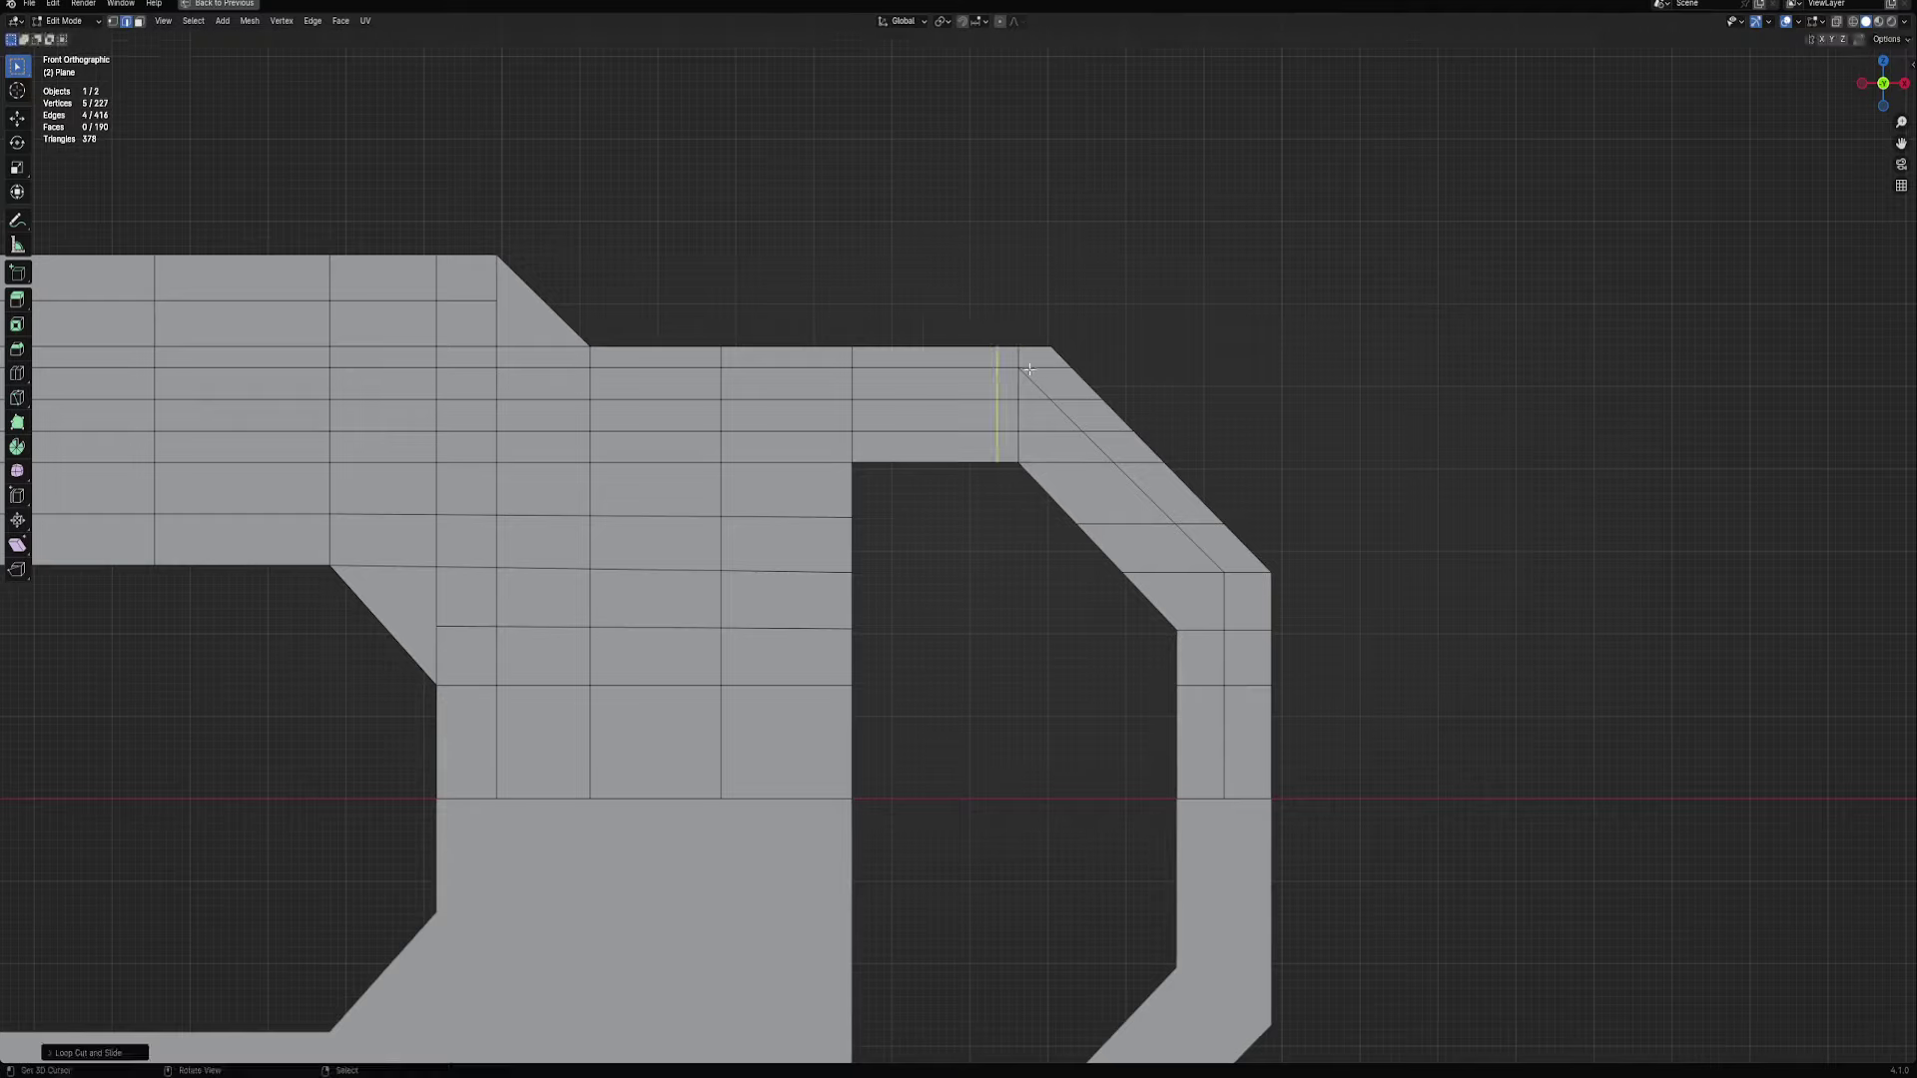
left_click(1017, 376)
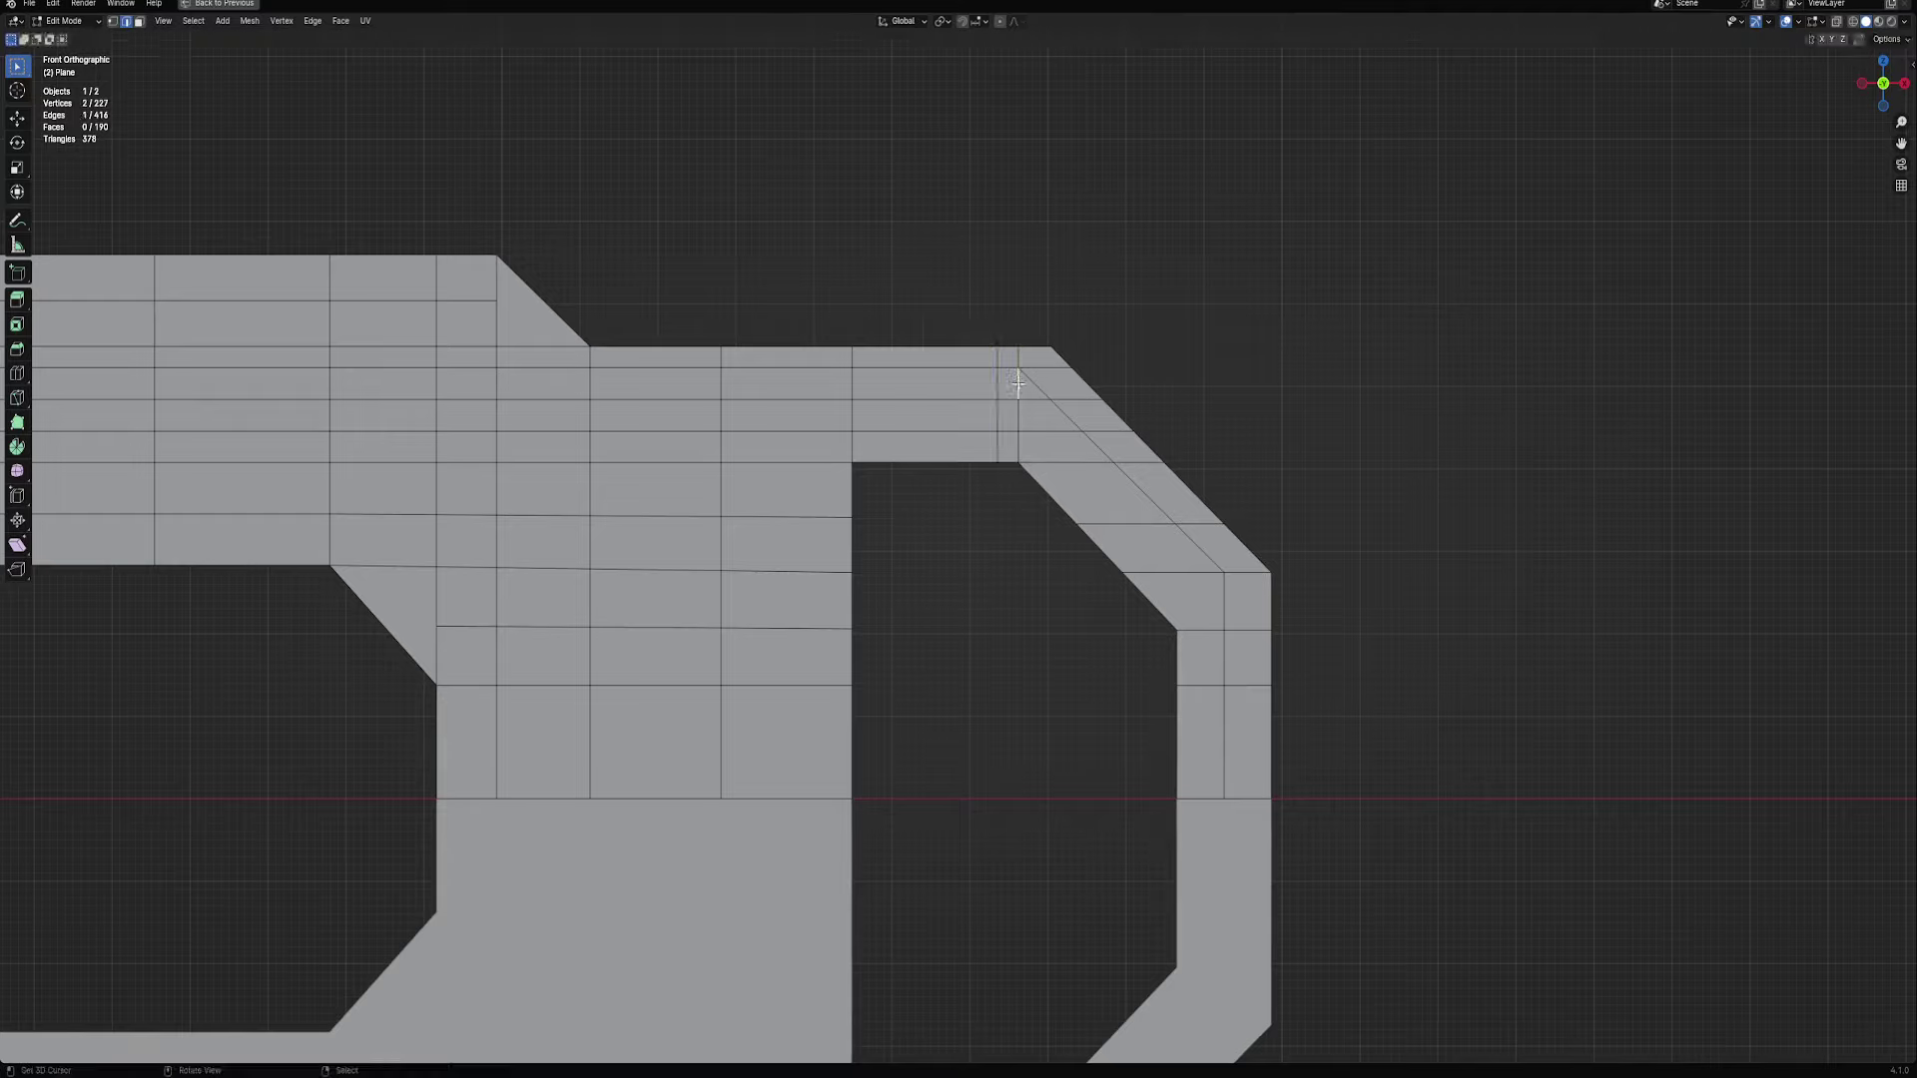
left_click(1016, 447, "ctrl")
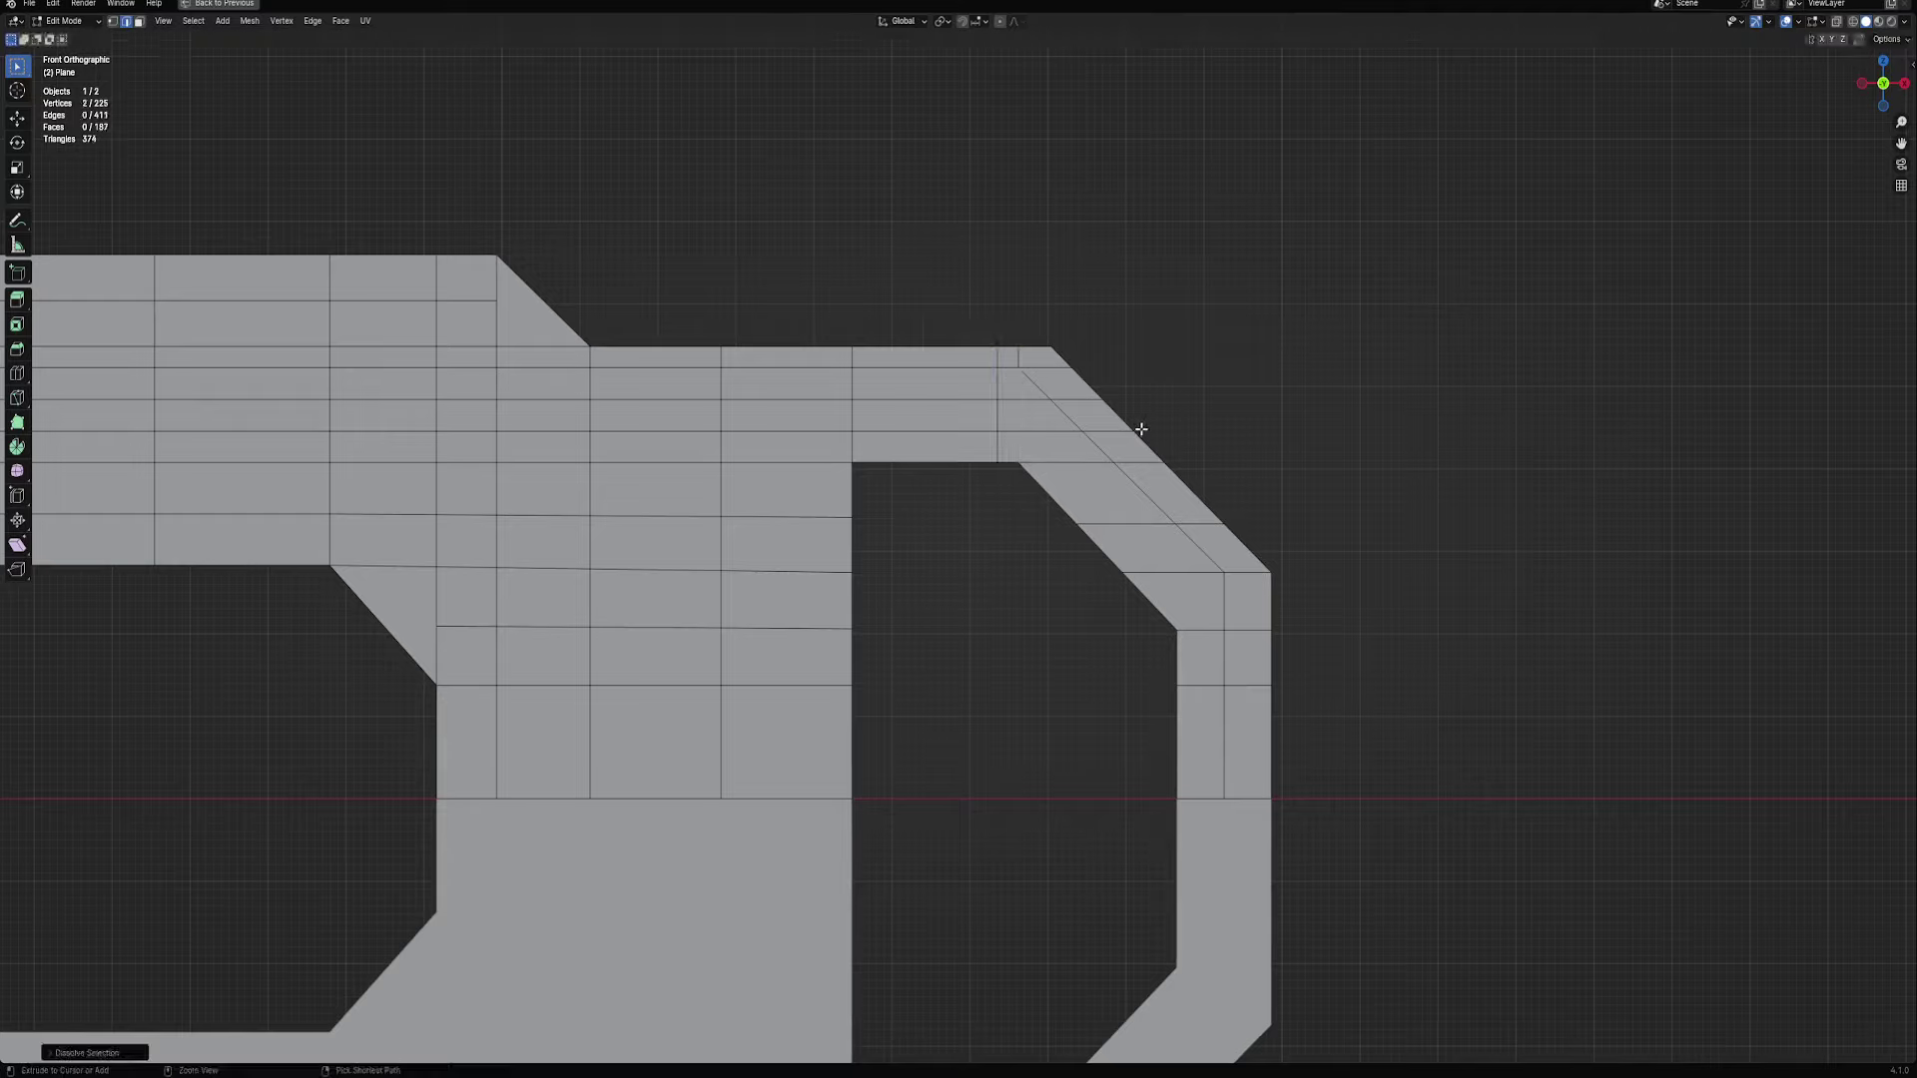
key("j")
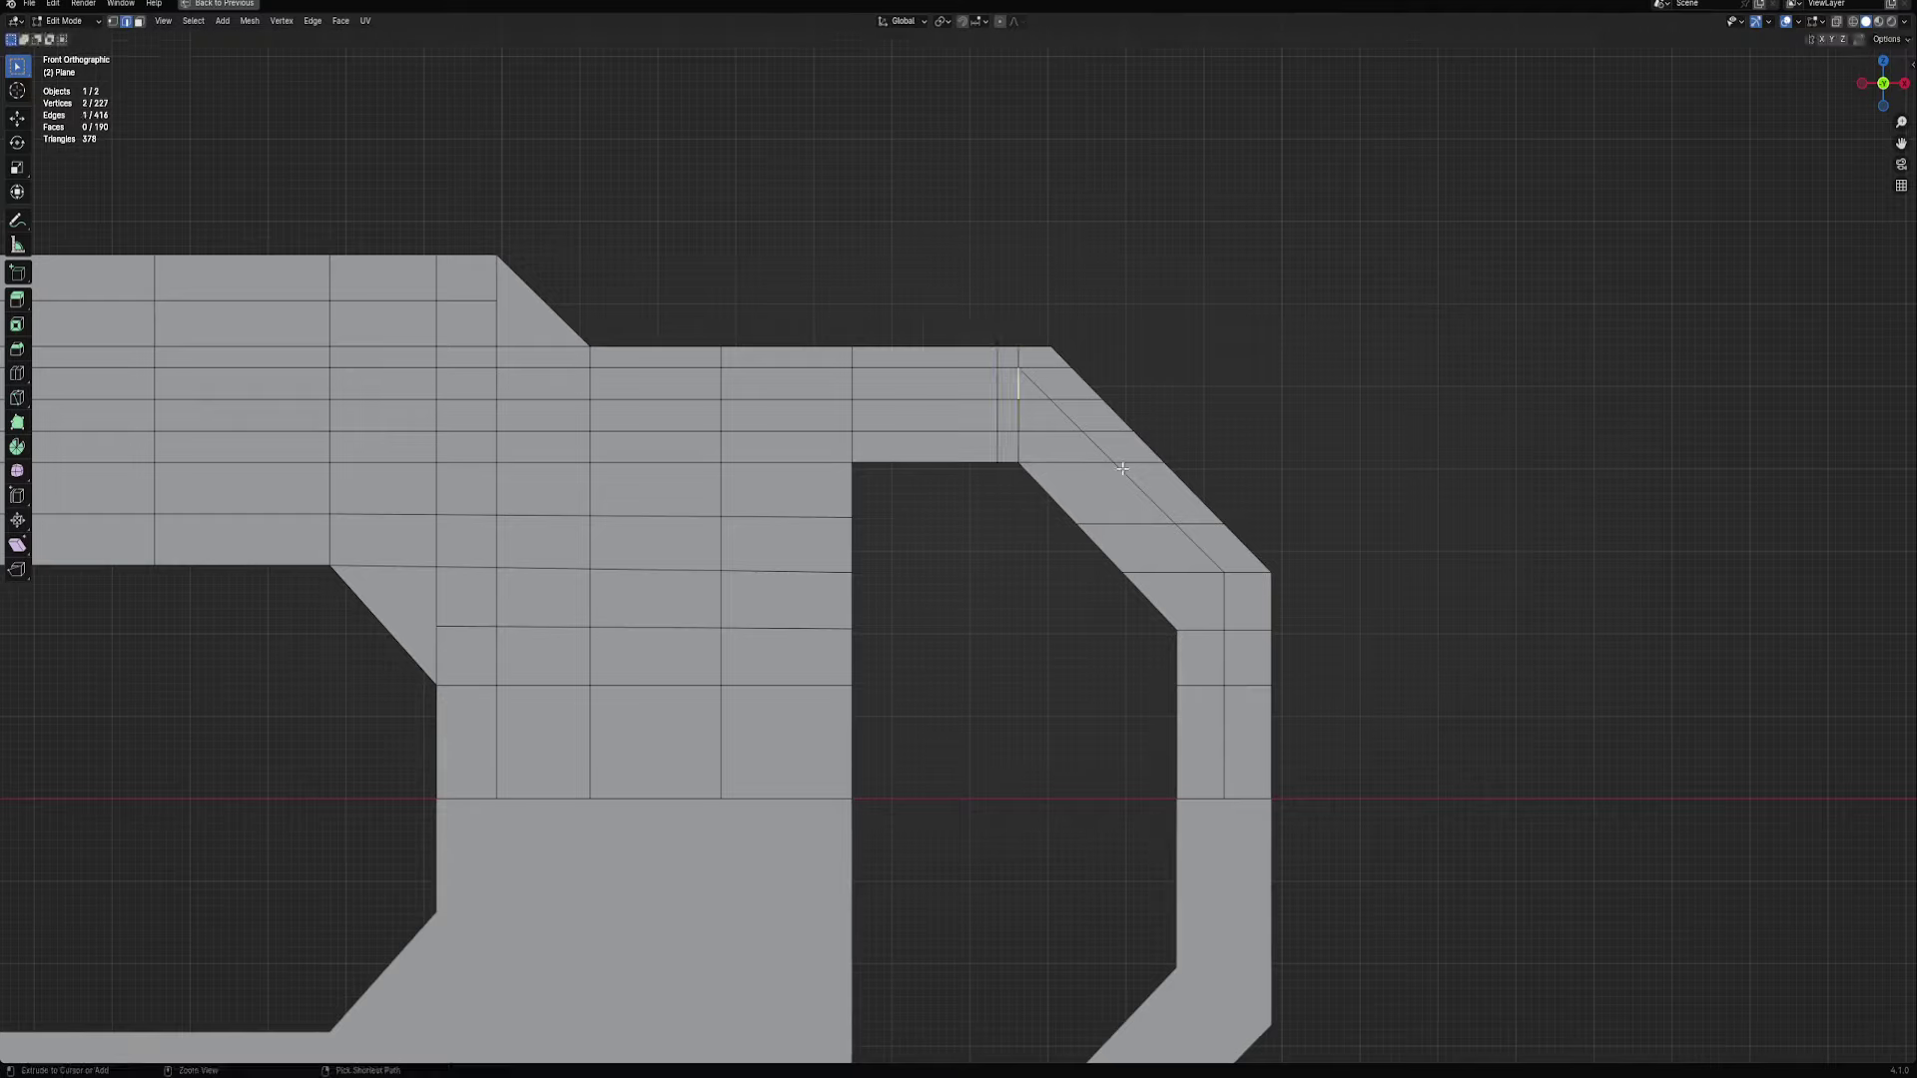
key("ctrl+z")
Add an edge loop near the top-right corner, then return to Object Mode
key("ctrl+r")
left_click(1049, 376)
scroll(1298, 367, "down", 2)
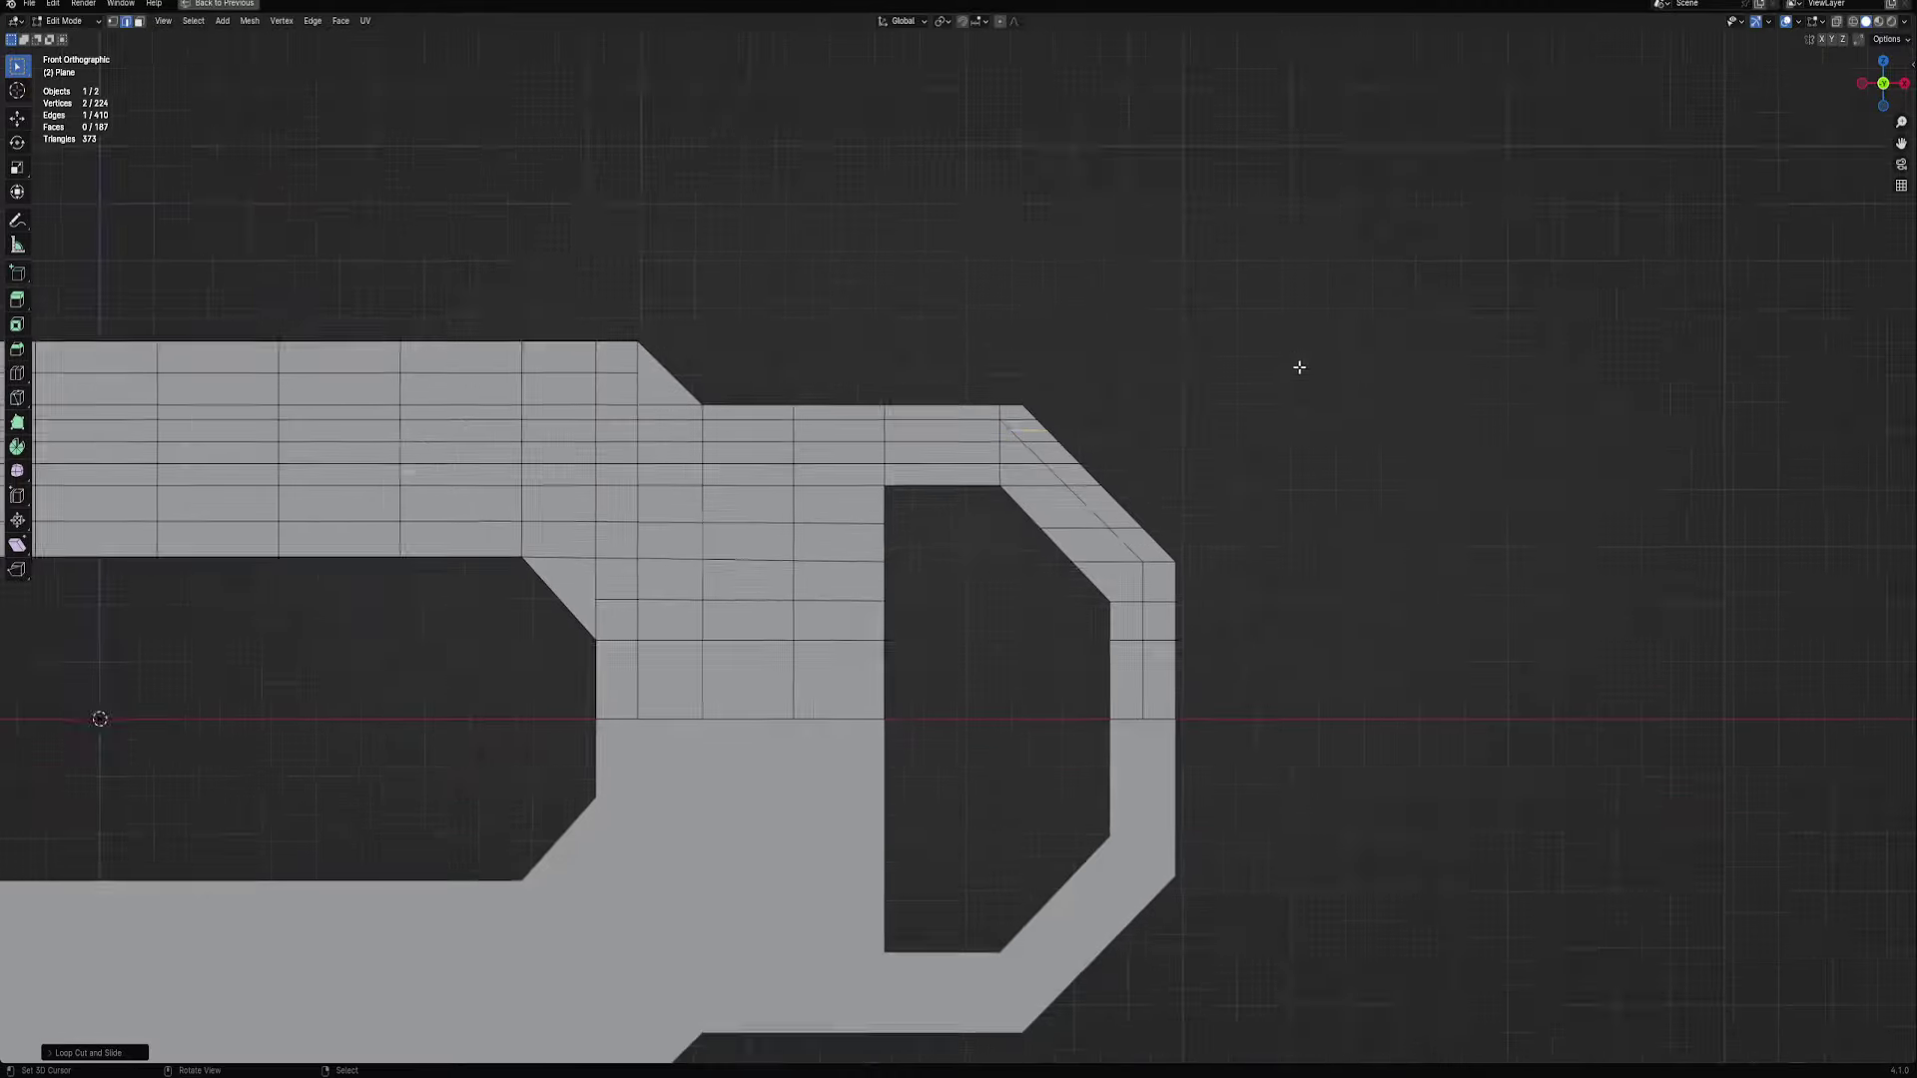
key("a")
scroll(1287, 369, "down", 3)
scroll(1098, 420, "down", 2)
key("Tab")
scroll(1148, 414, "up", 3)
Enable Solidify from the Creative Flow modifiers menu with 0.0330 thickness
middle_click_drag(1169, 412, 1143, 436)
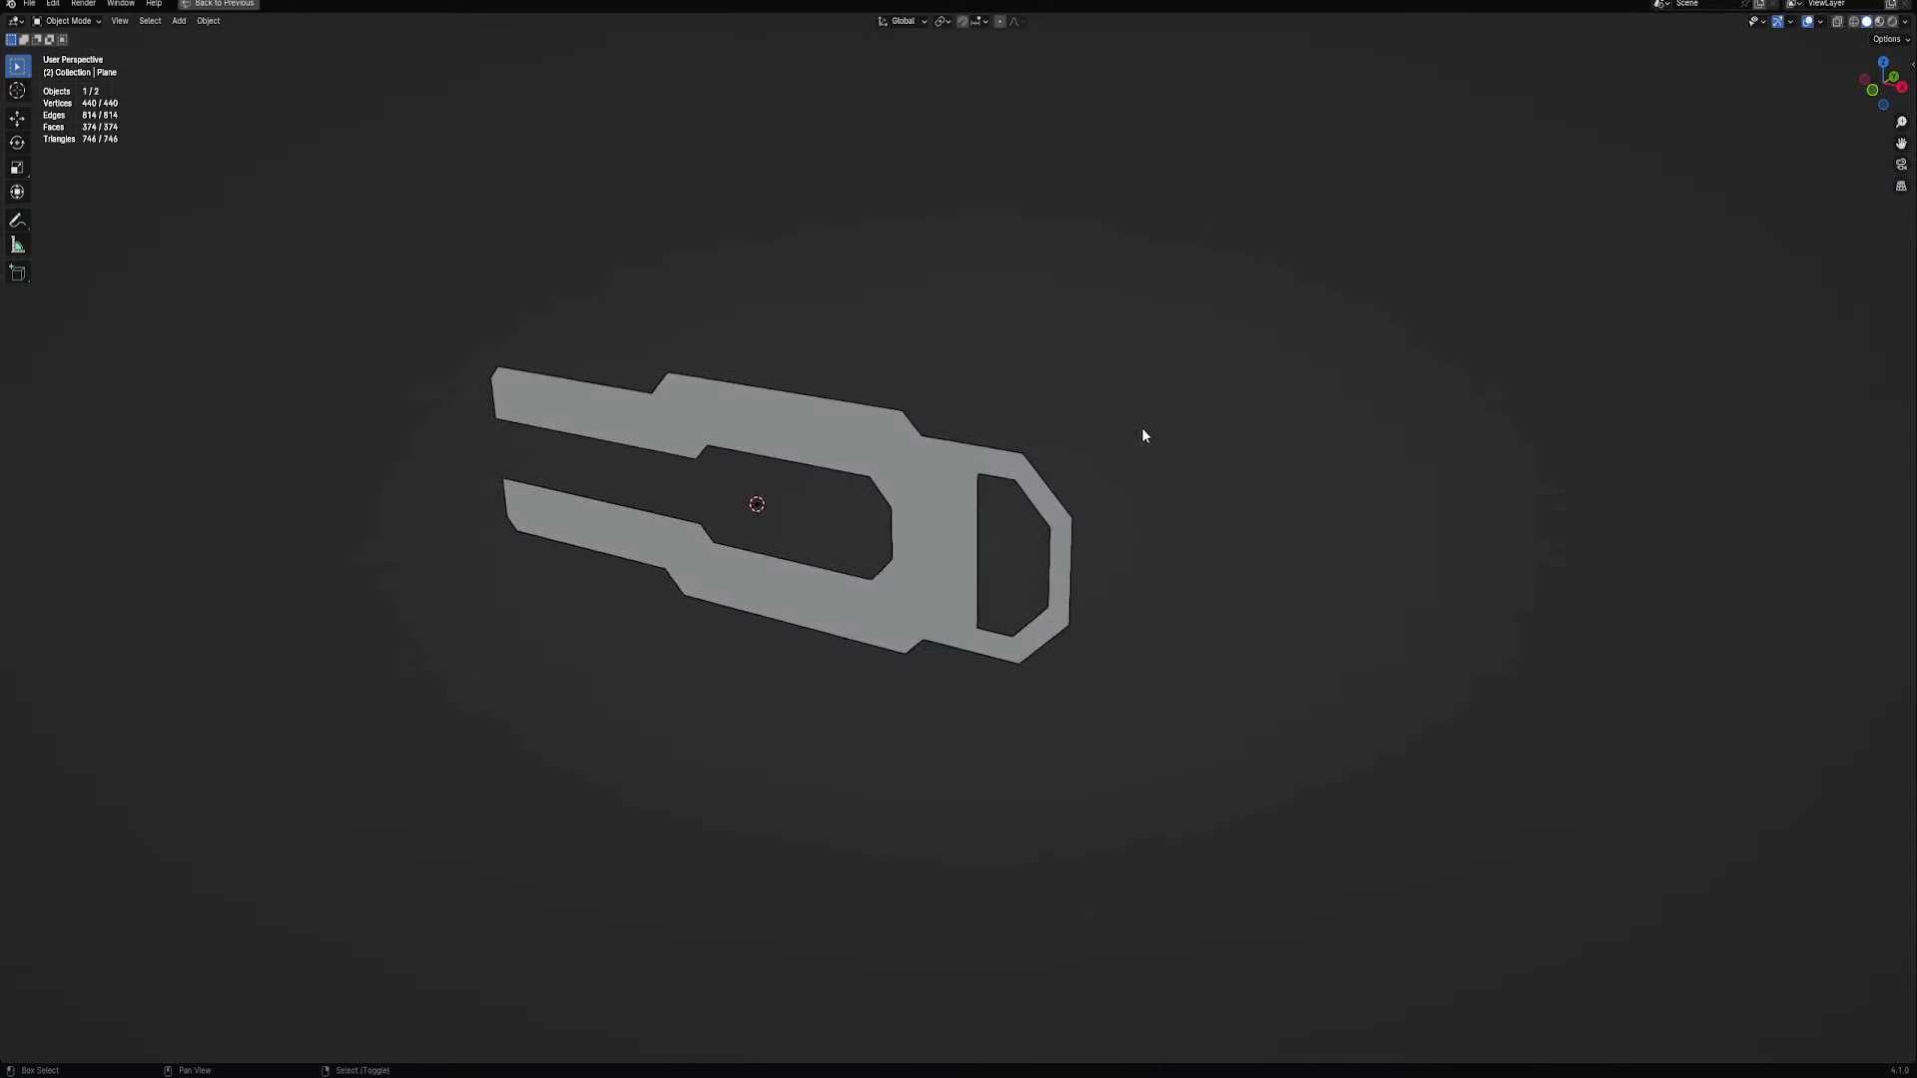
key("w")
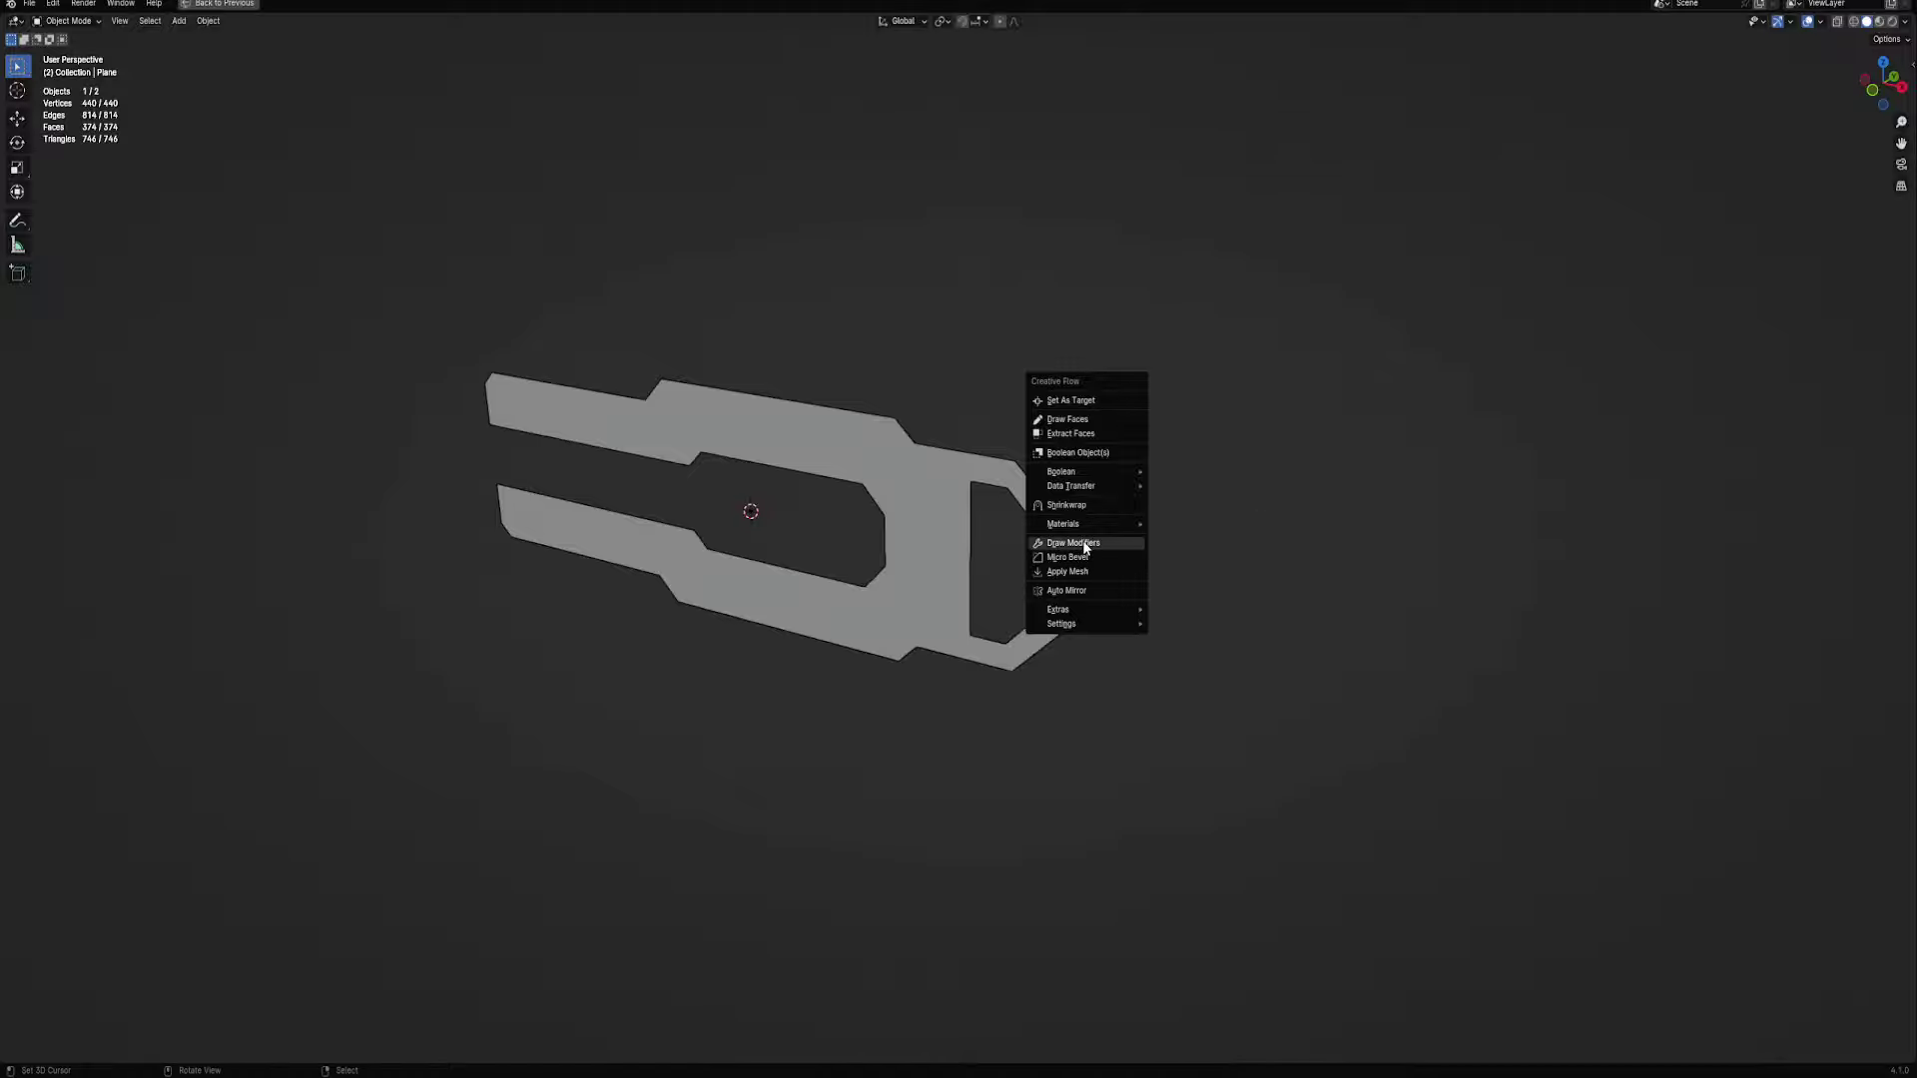
left_click(1085, 547)
left_click(1114, 626)
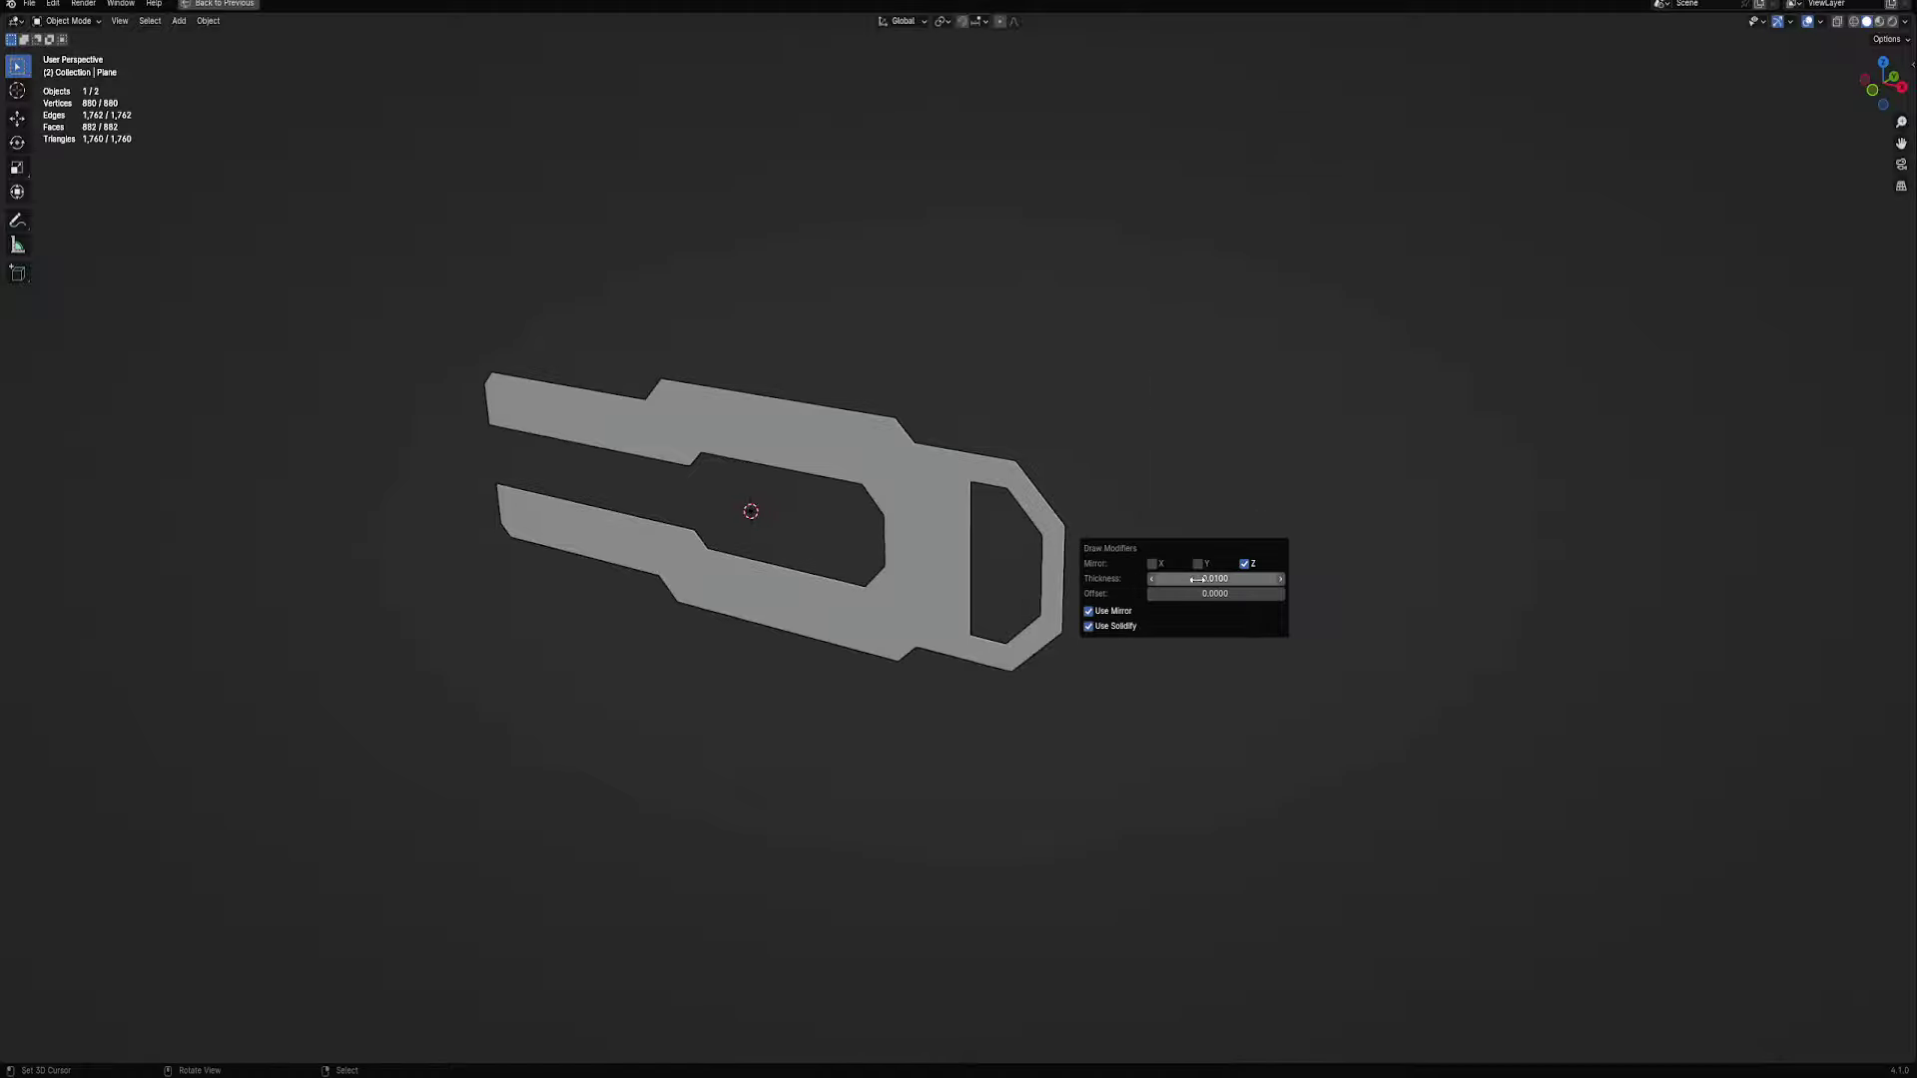
left_click_drag(1207, 578, 1273, 578)
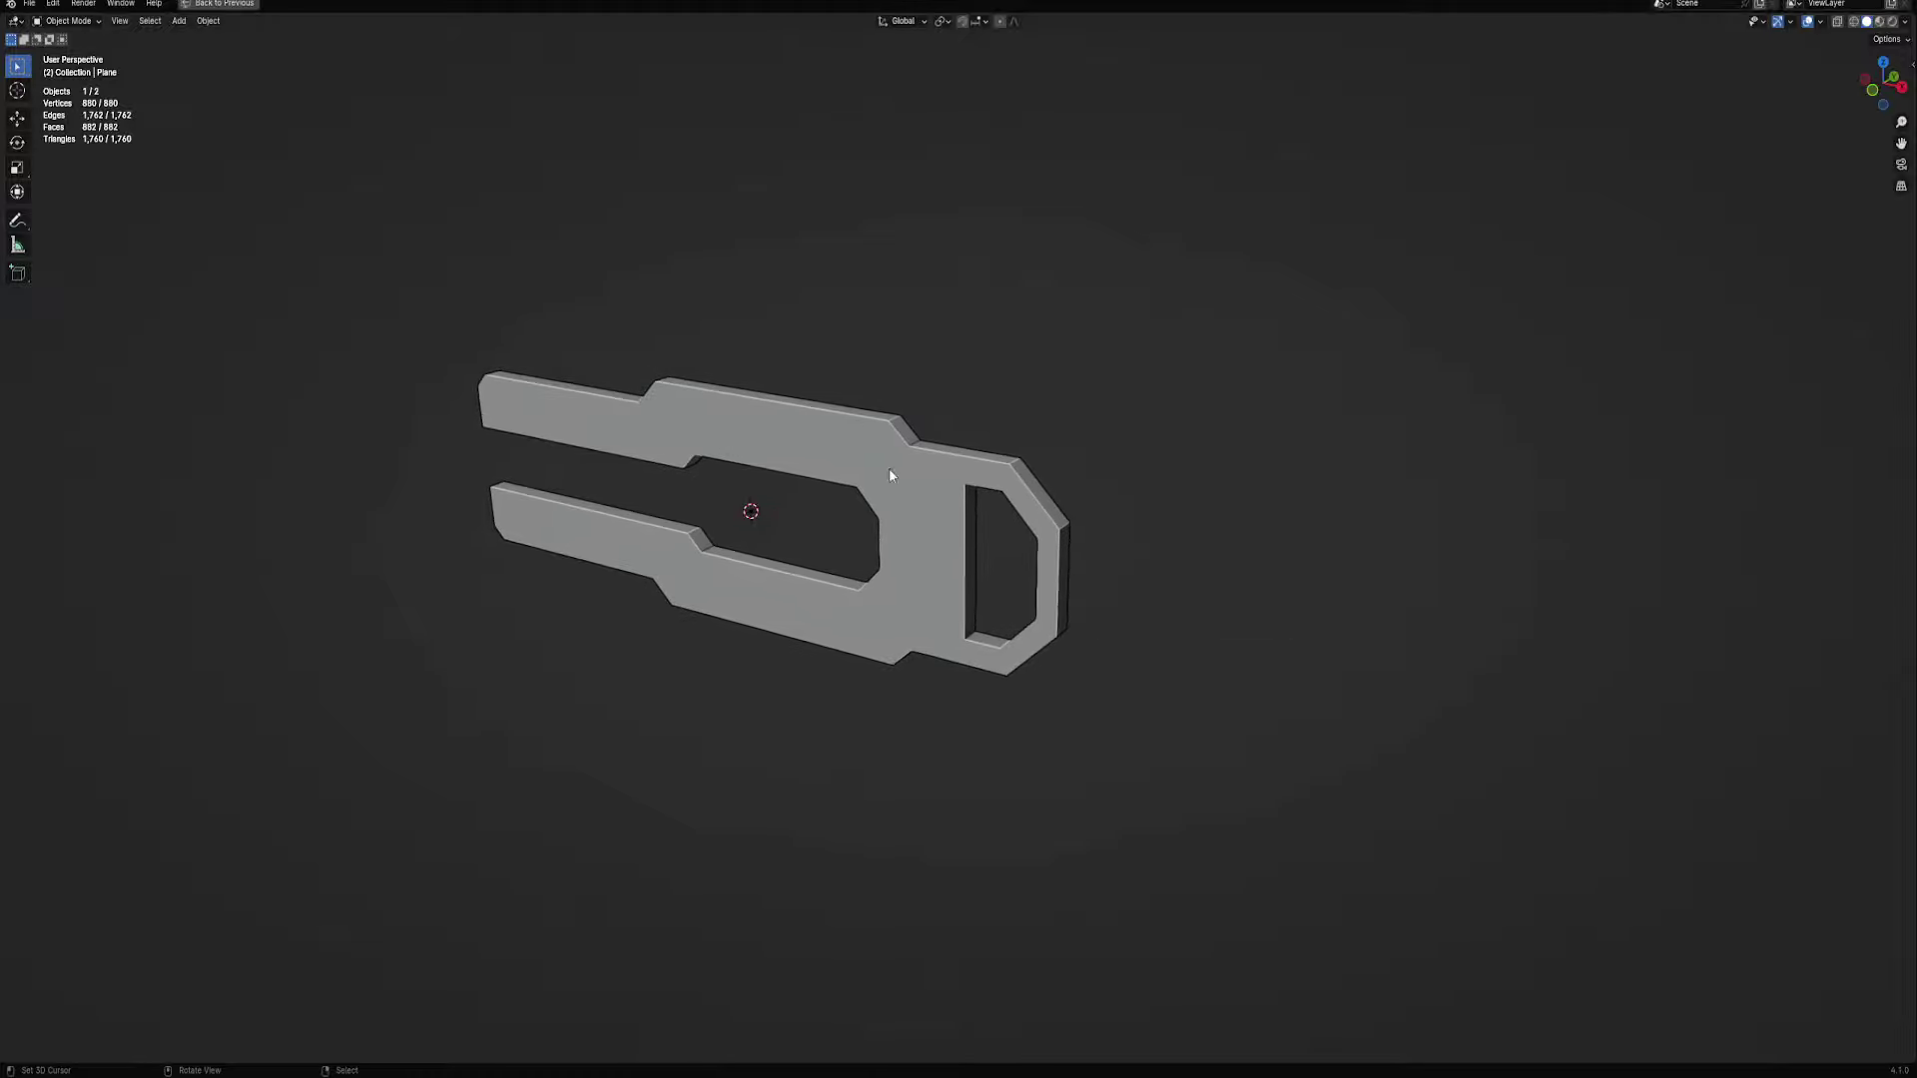
Apply the modifiers as real geometry and enter edit mode with everything selected
key("q")
left_click(927, 459)
key("Tab")
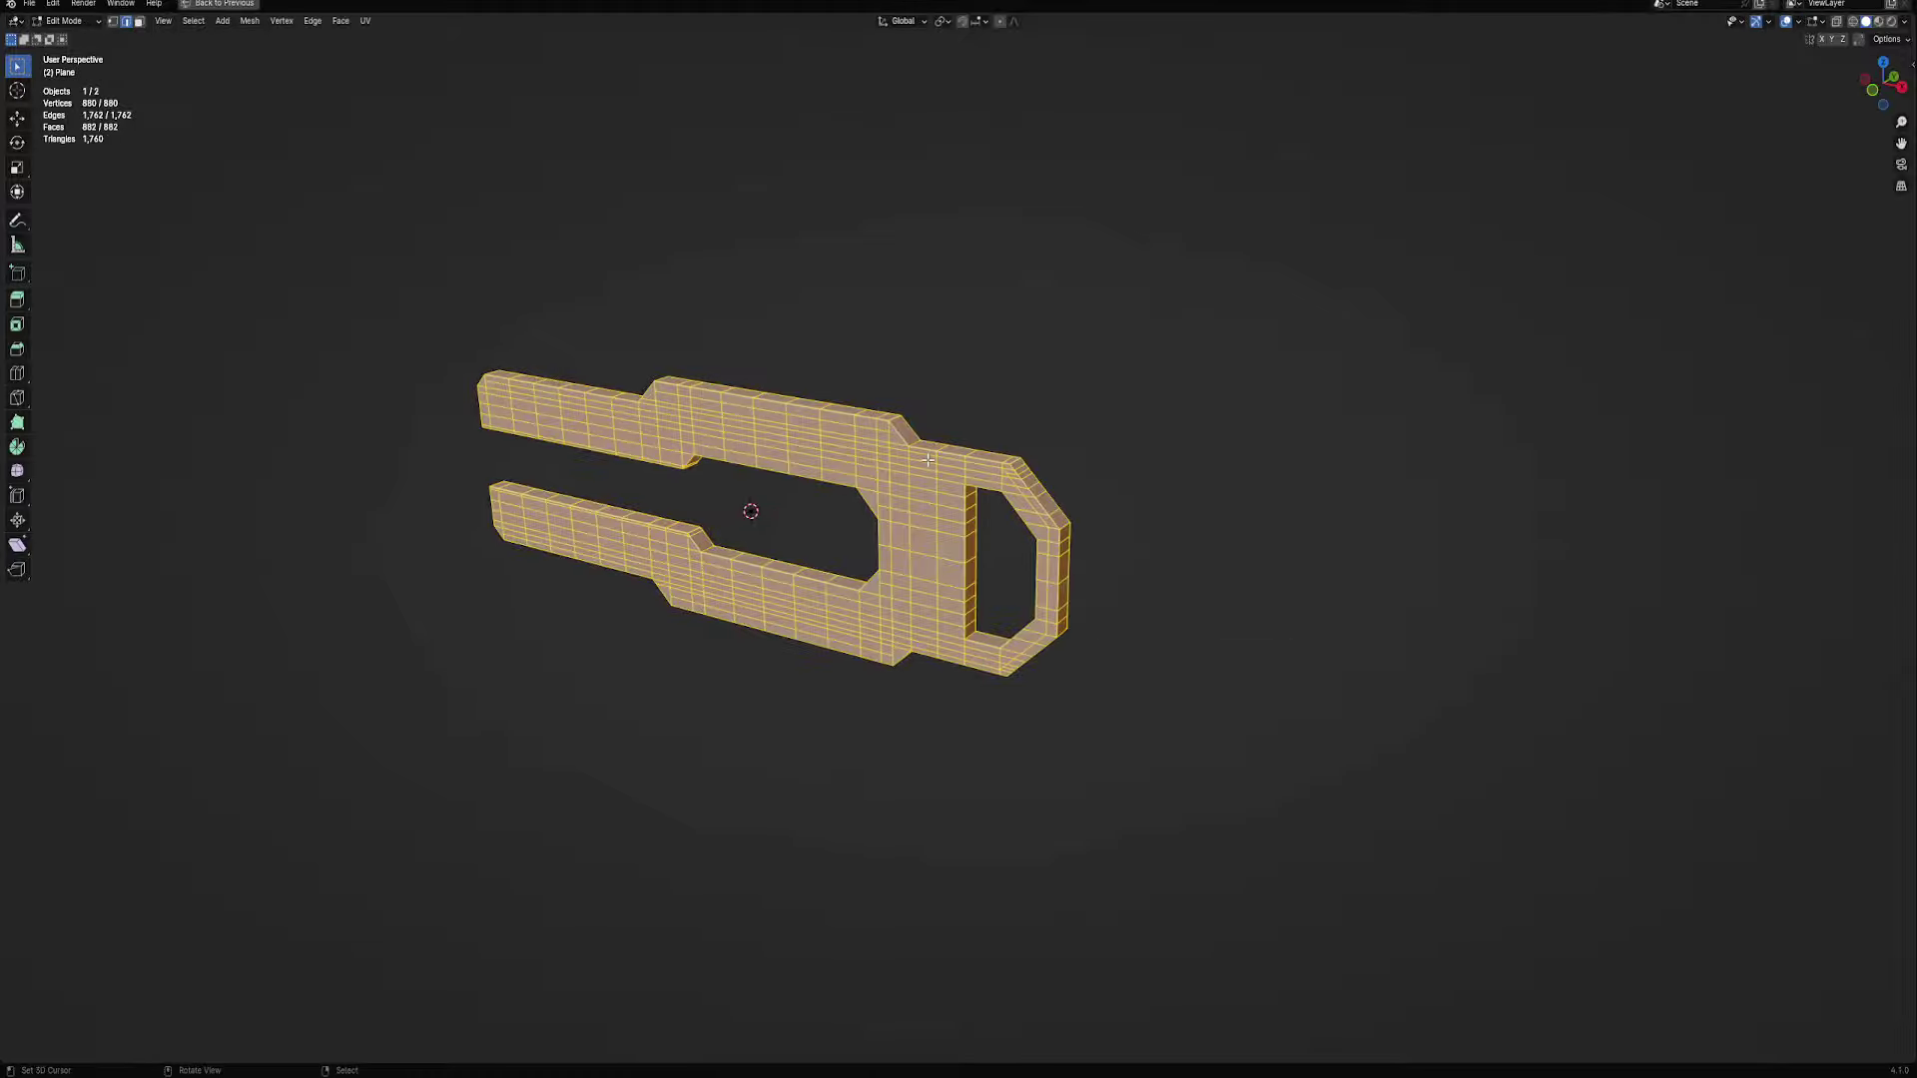
key("alt+a")
middle_click_drag(928, 459, 989, 419)
Add two edge loops along the bracket with a 2-cut loop cut
key("ctrl+r")
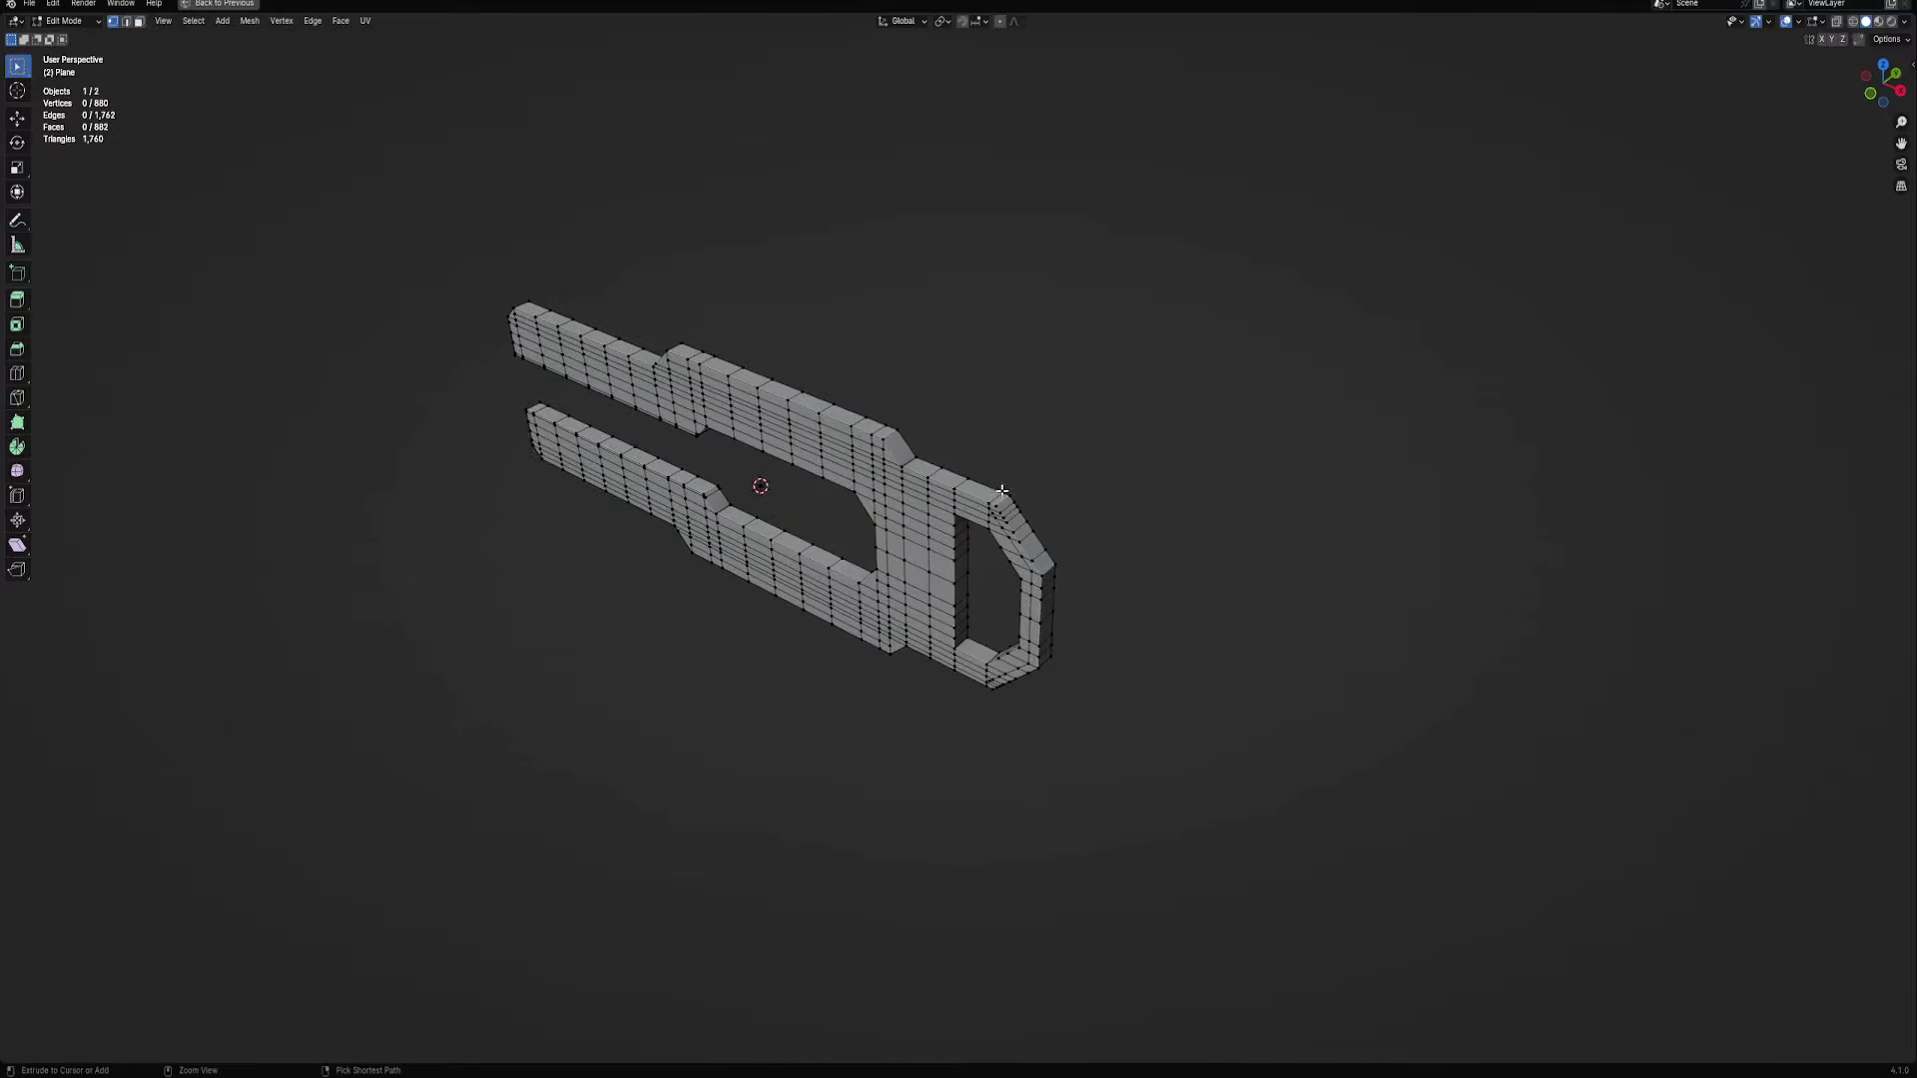
scroll(999, 496, "up", 1)
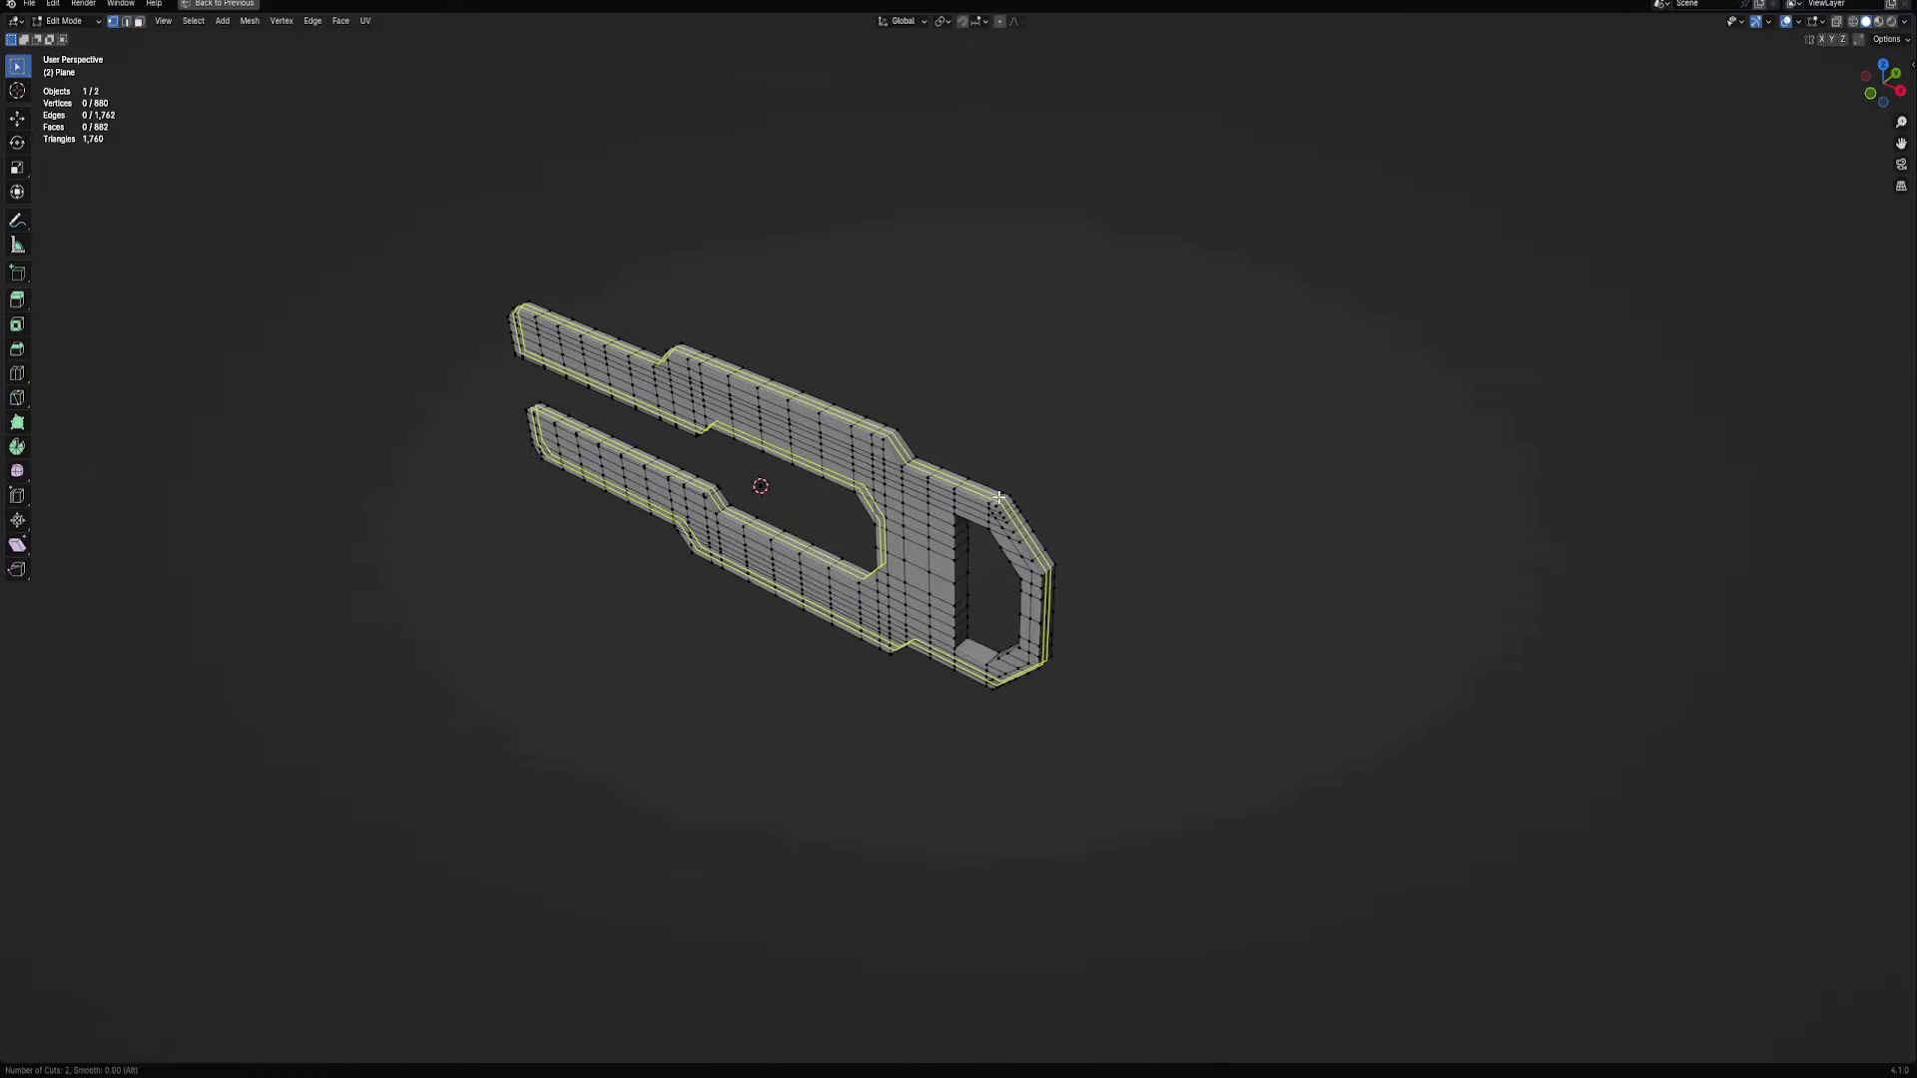
left_click(998, 496)
key("alt+a")
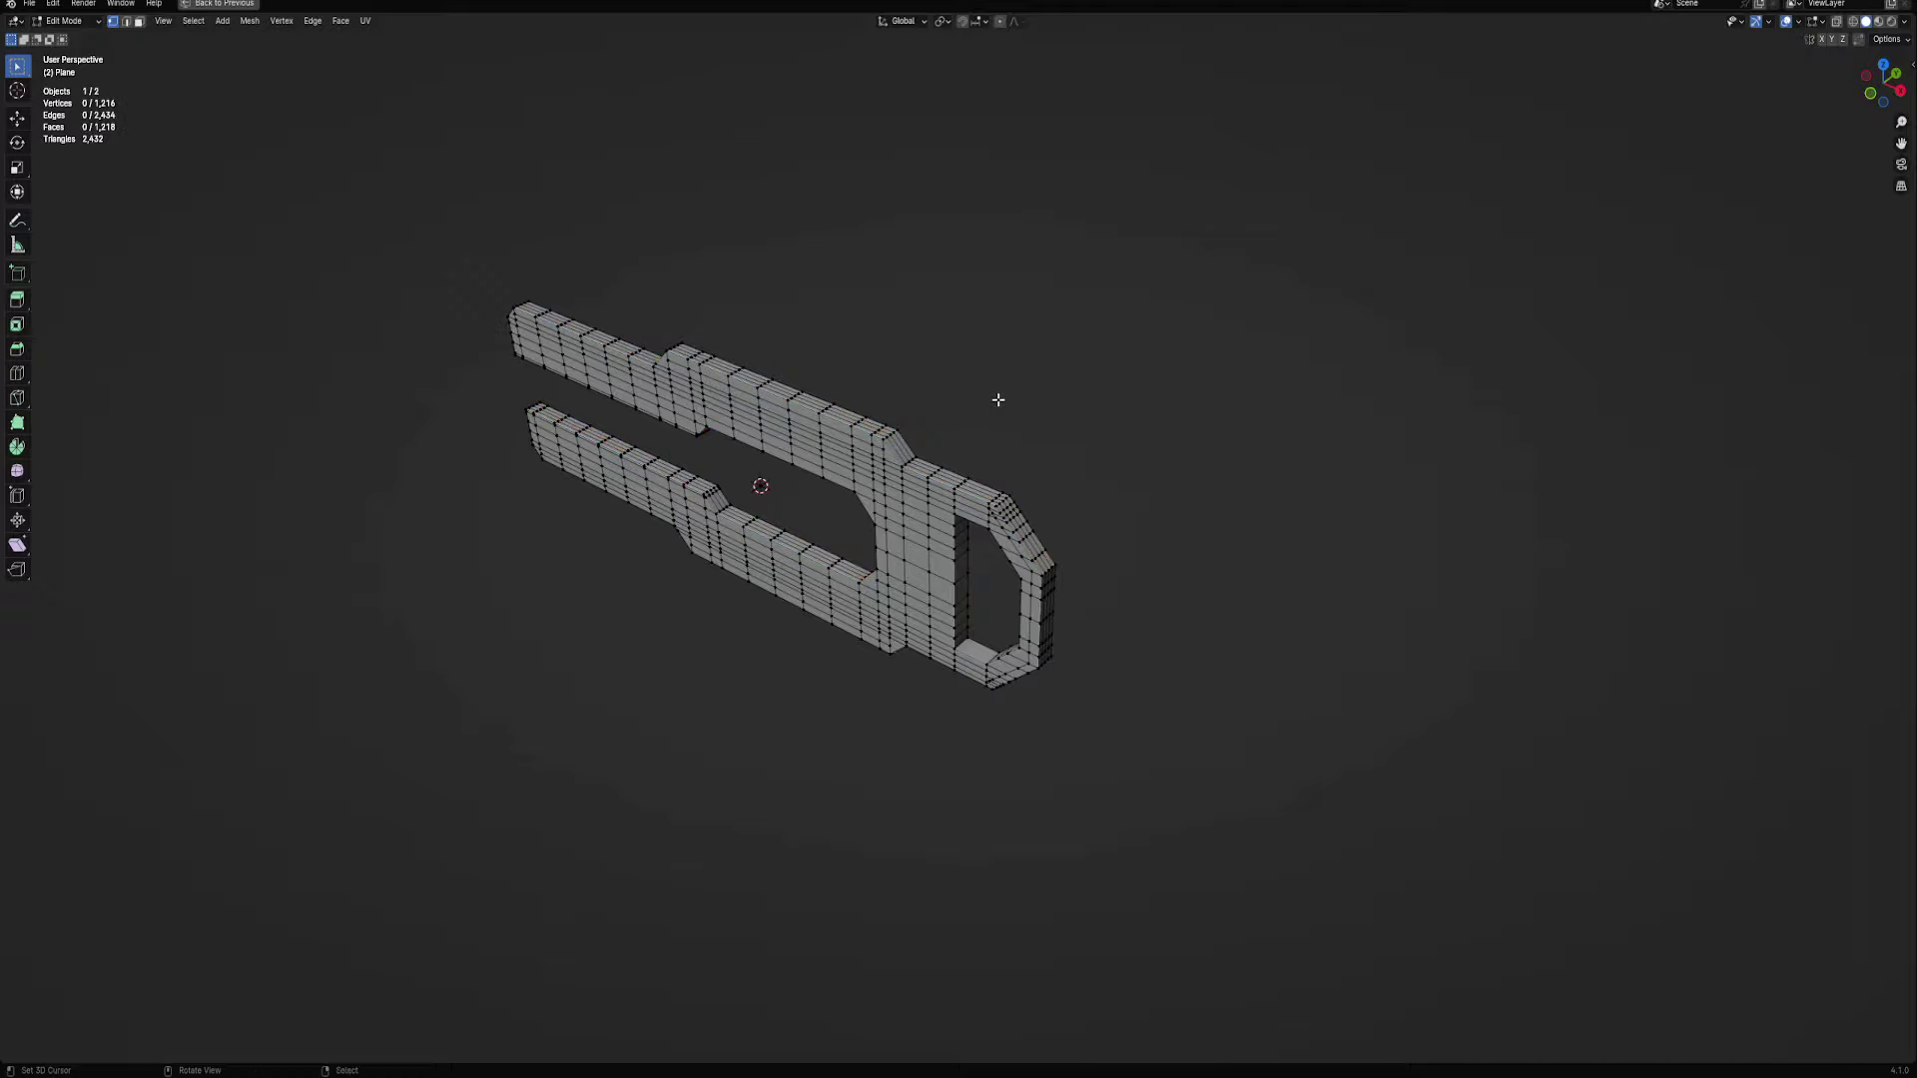
Run Auto Mirror from the quick modelling menu to mirror the bracket across its centre
right_click(998, 403)
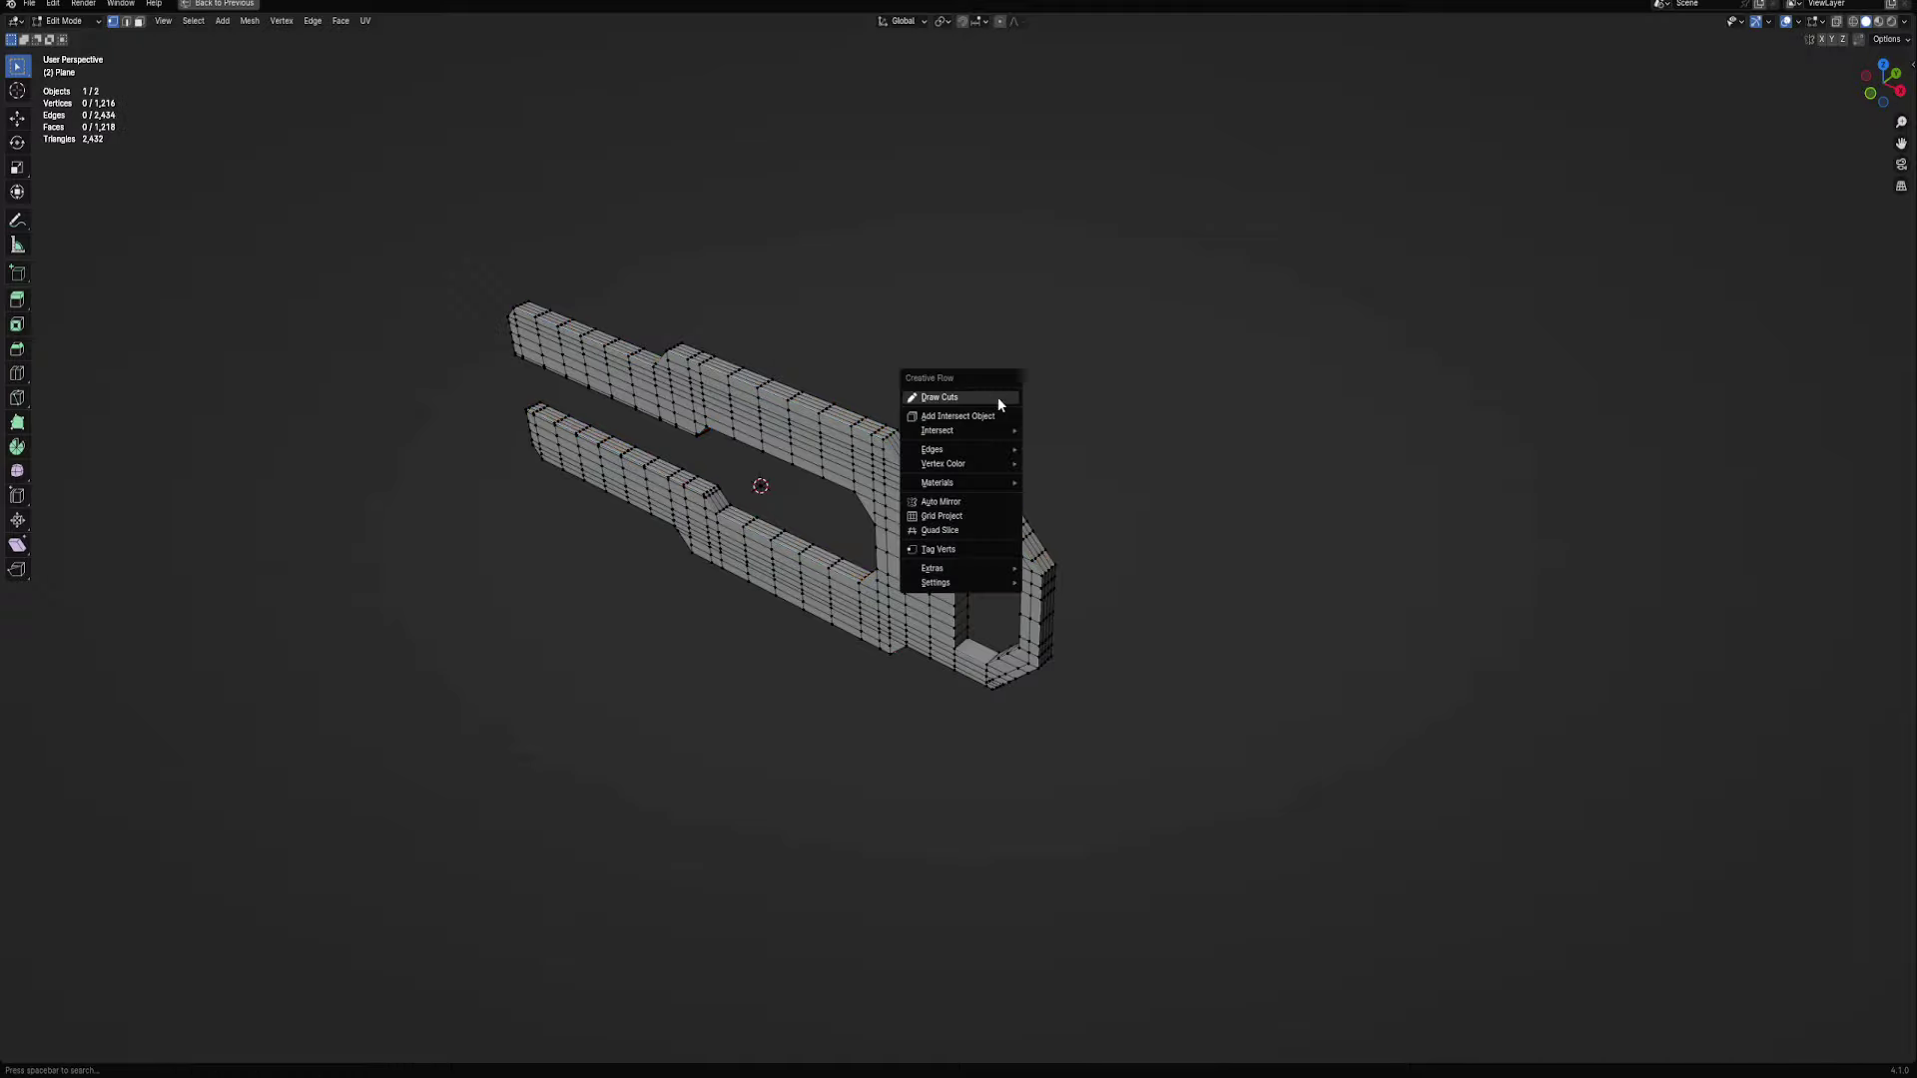
left_click(942, 501)
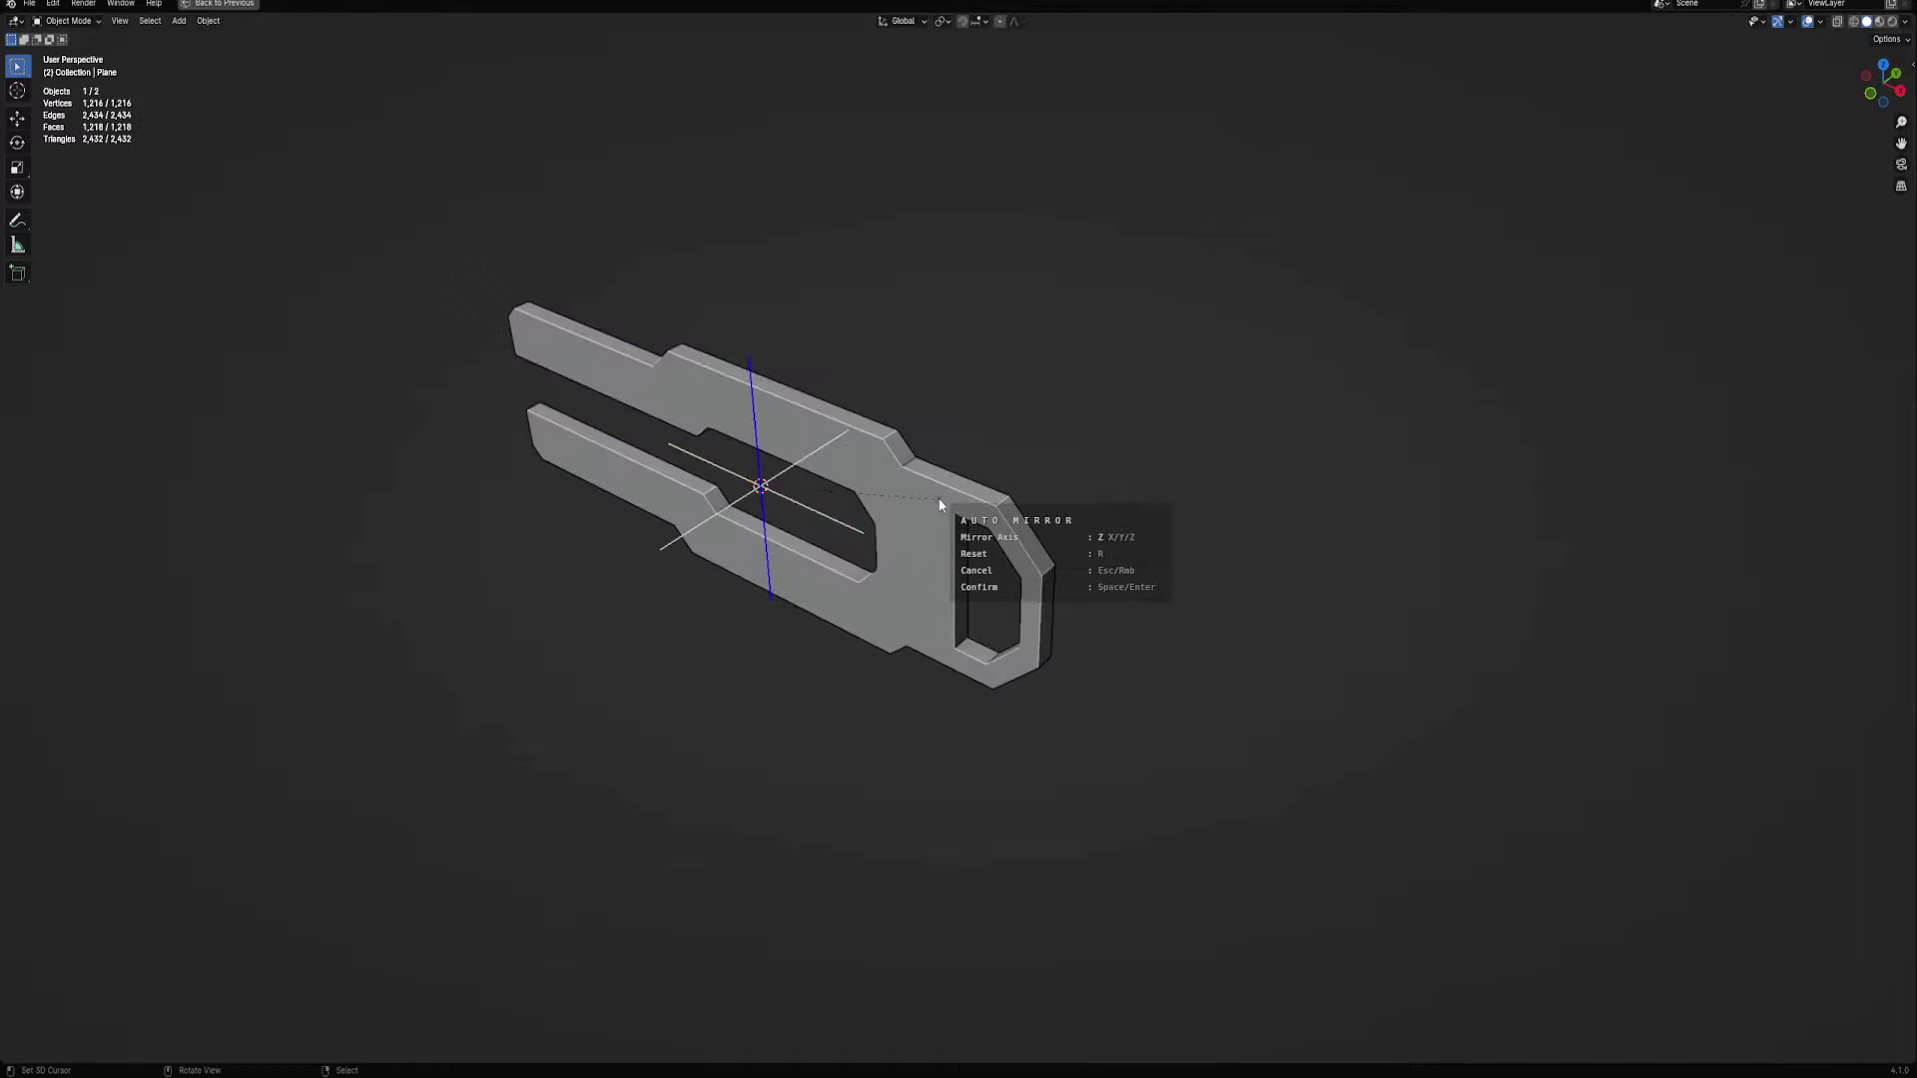
left_click(939, 503)
mouse_move(1083, 491)
middle_mouse_down()
mouse_move(1034, 470)
mouse_move(1052, 476)
middle_mouse_up()
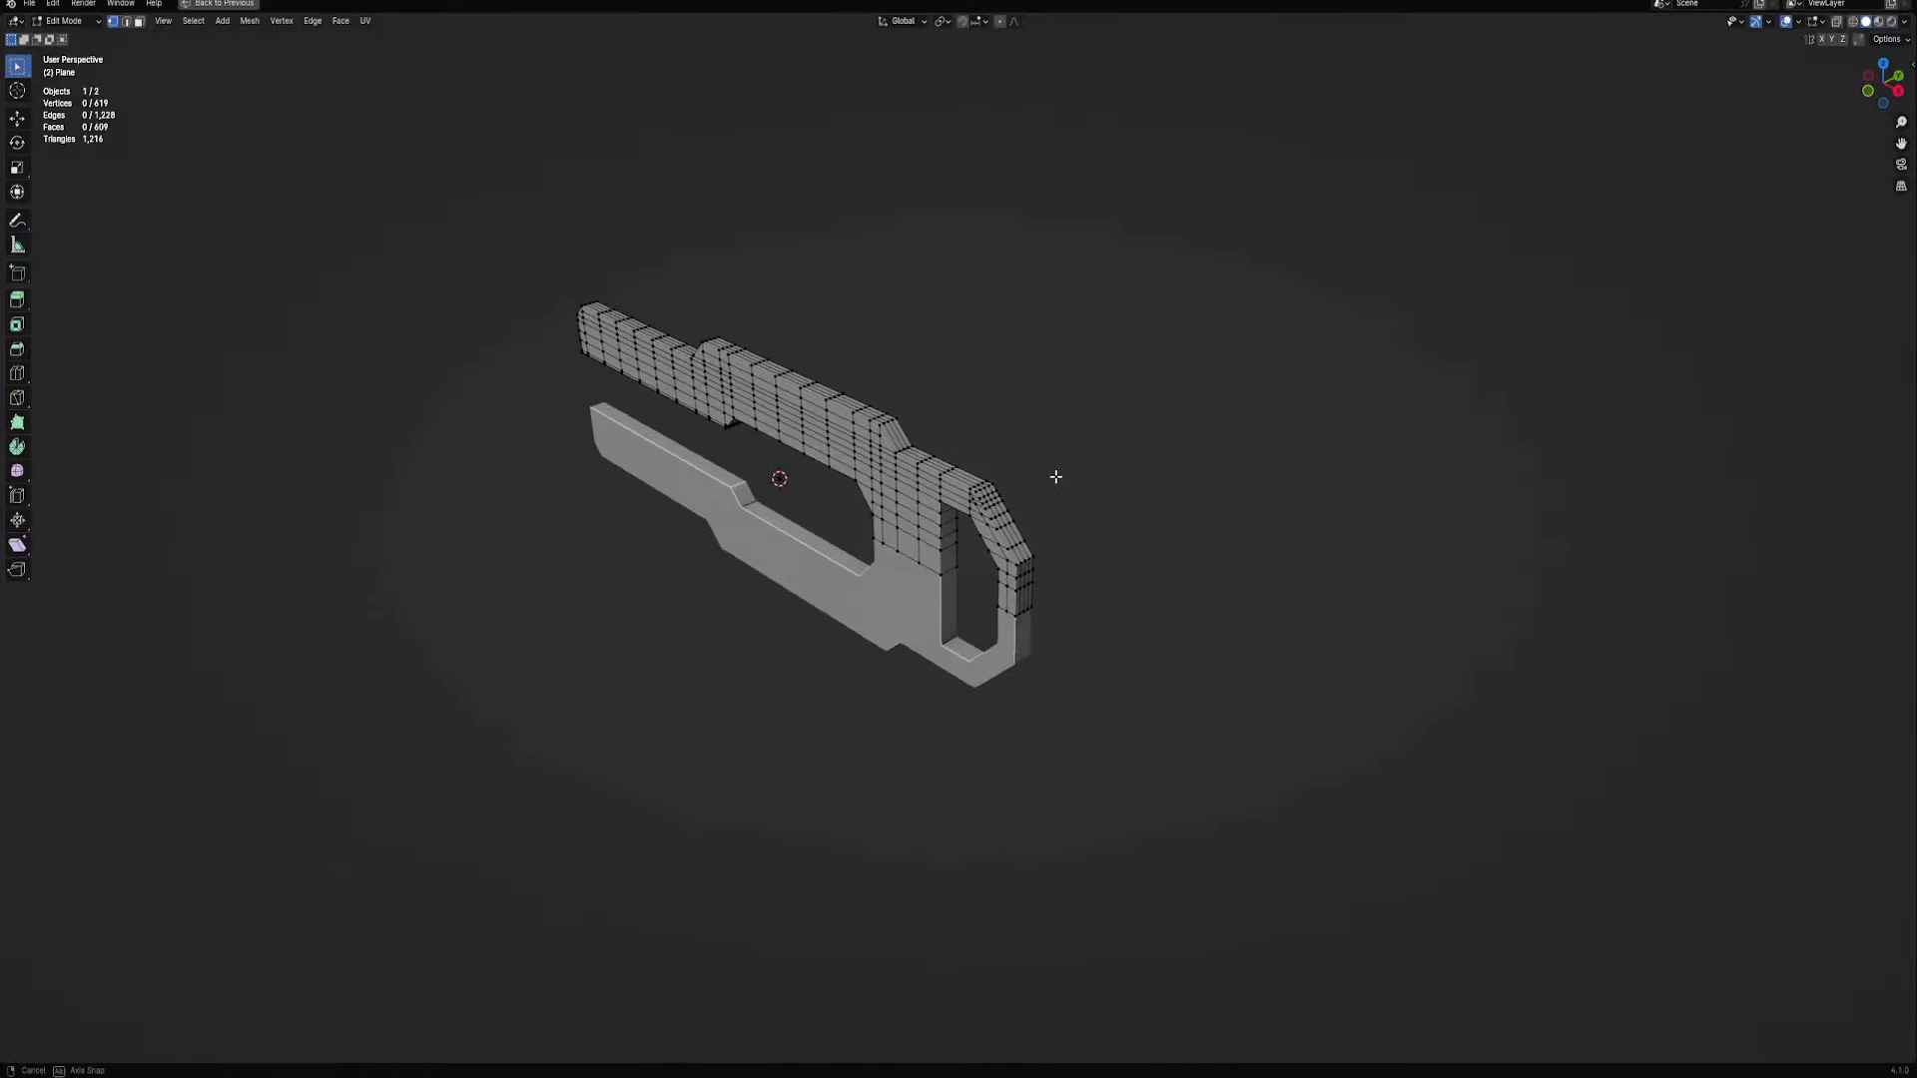
scroll(918, 397, "up", 4)
Try applying the mirror in object mode, then undo it
key("Tab")
right_click(916, 392)
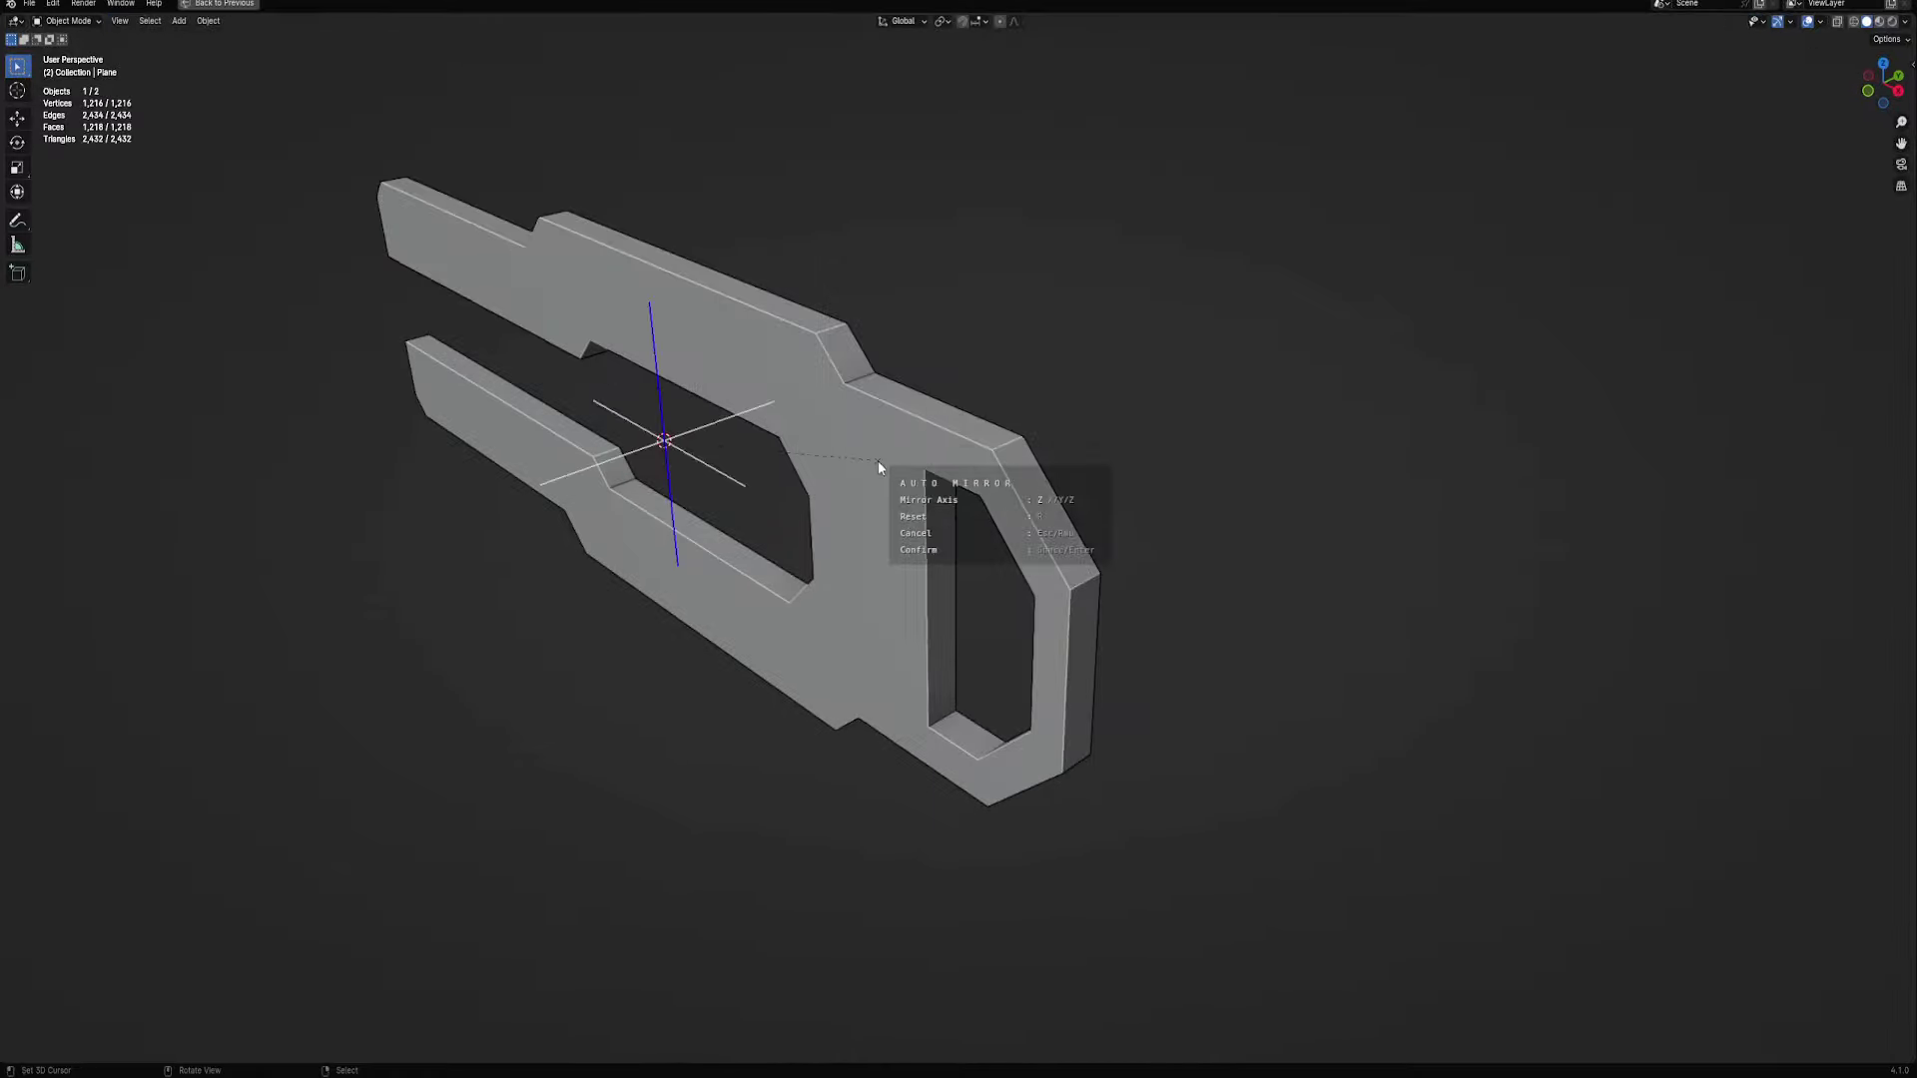
left_click(877, 464)
key("ctrl+z")
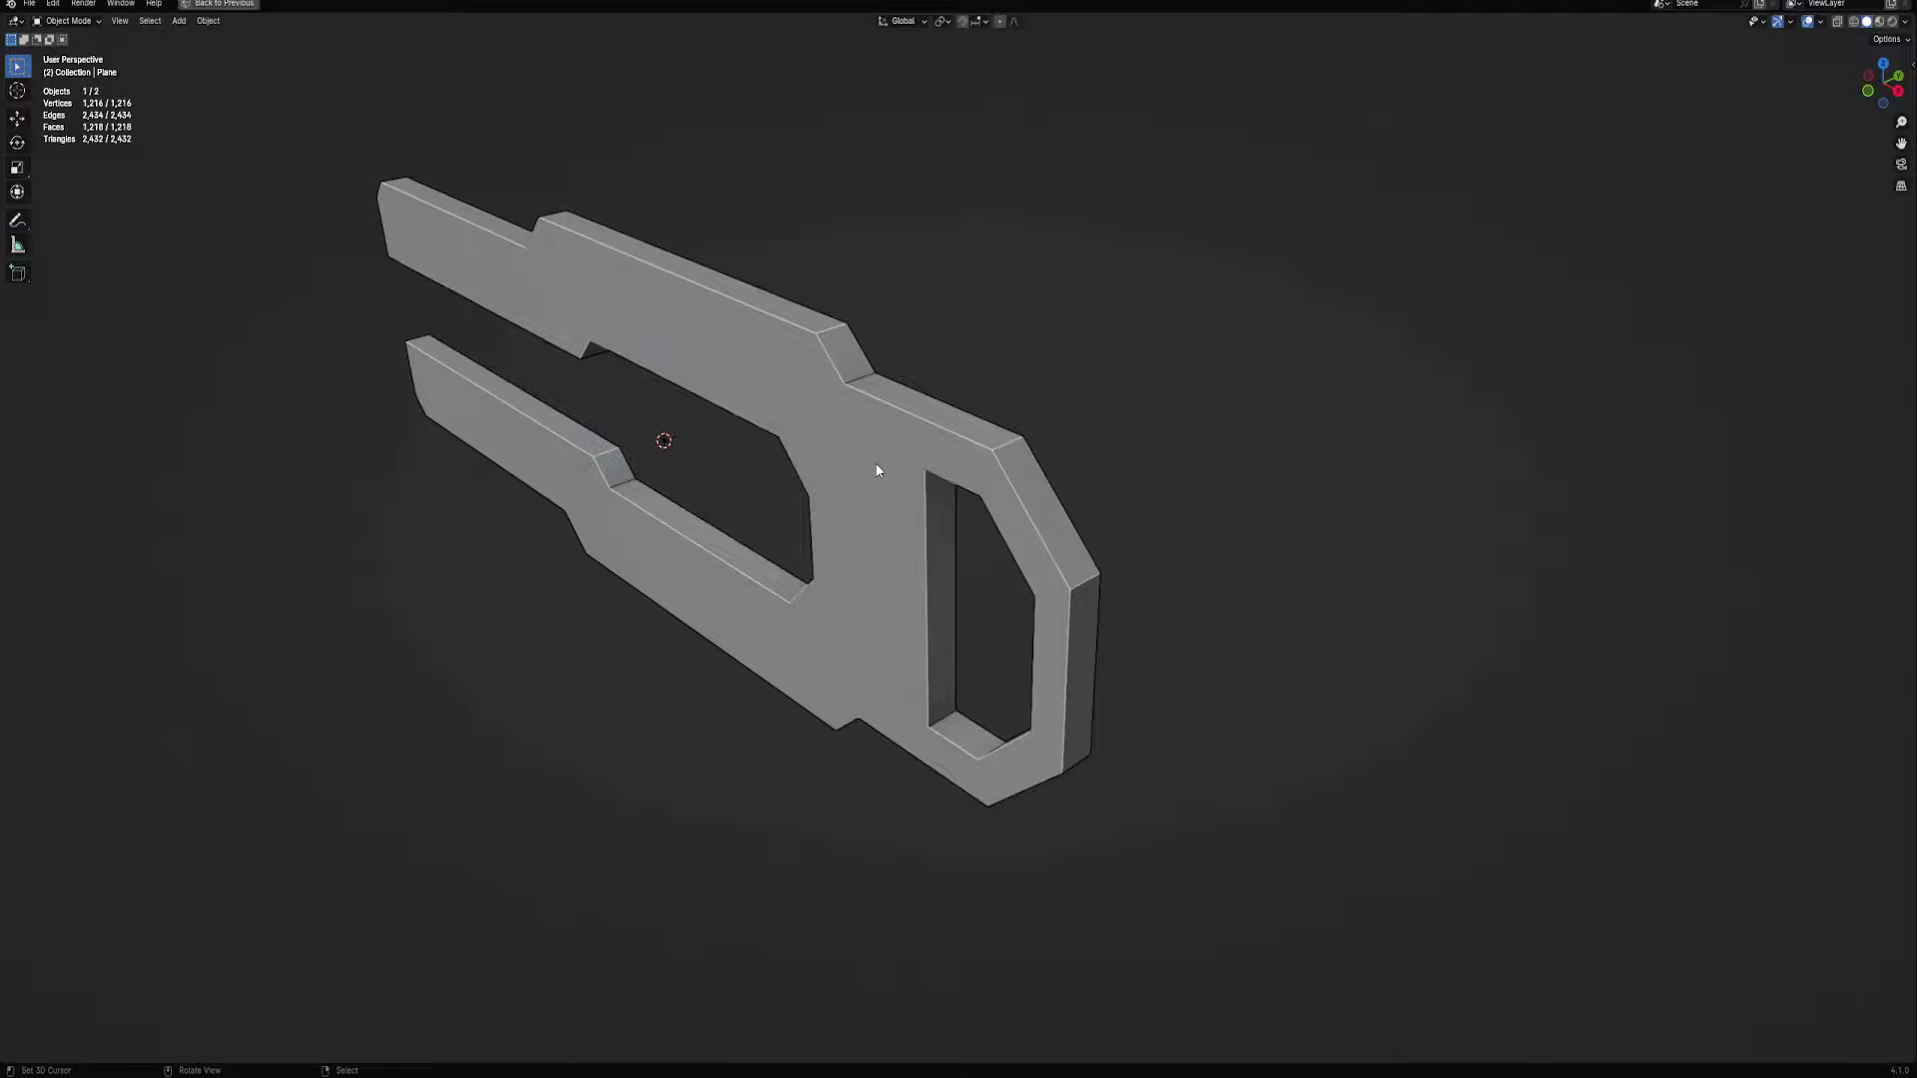
scroll(877, 470, "down", 2)
Re-run Auto Mirror on the bracket and check the symmetric result from side and top
right_click(876, 470)
left_click(892, 469)
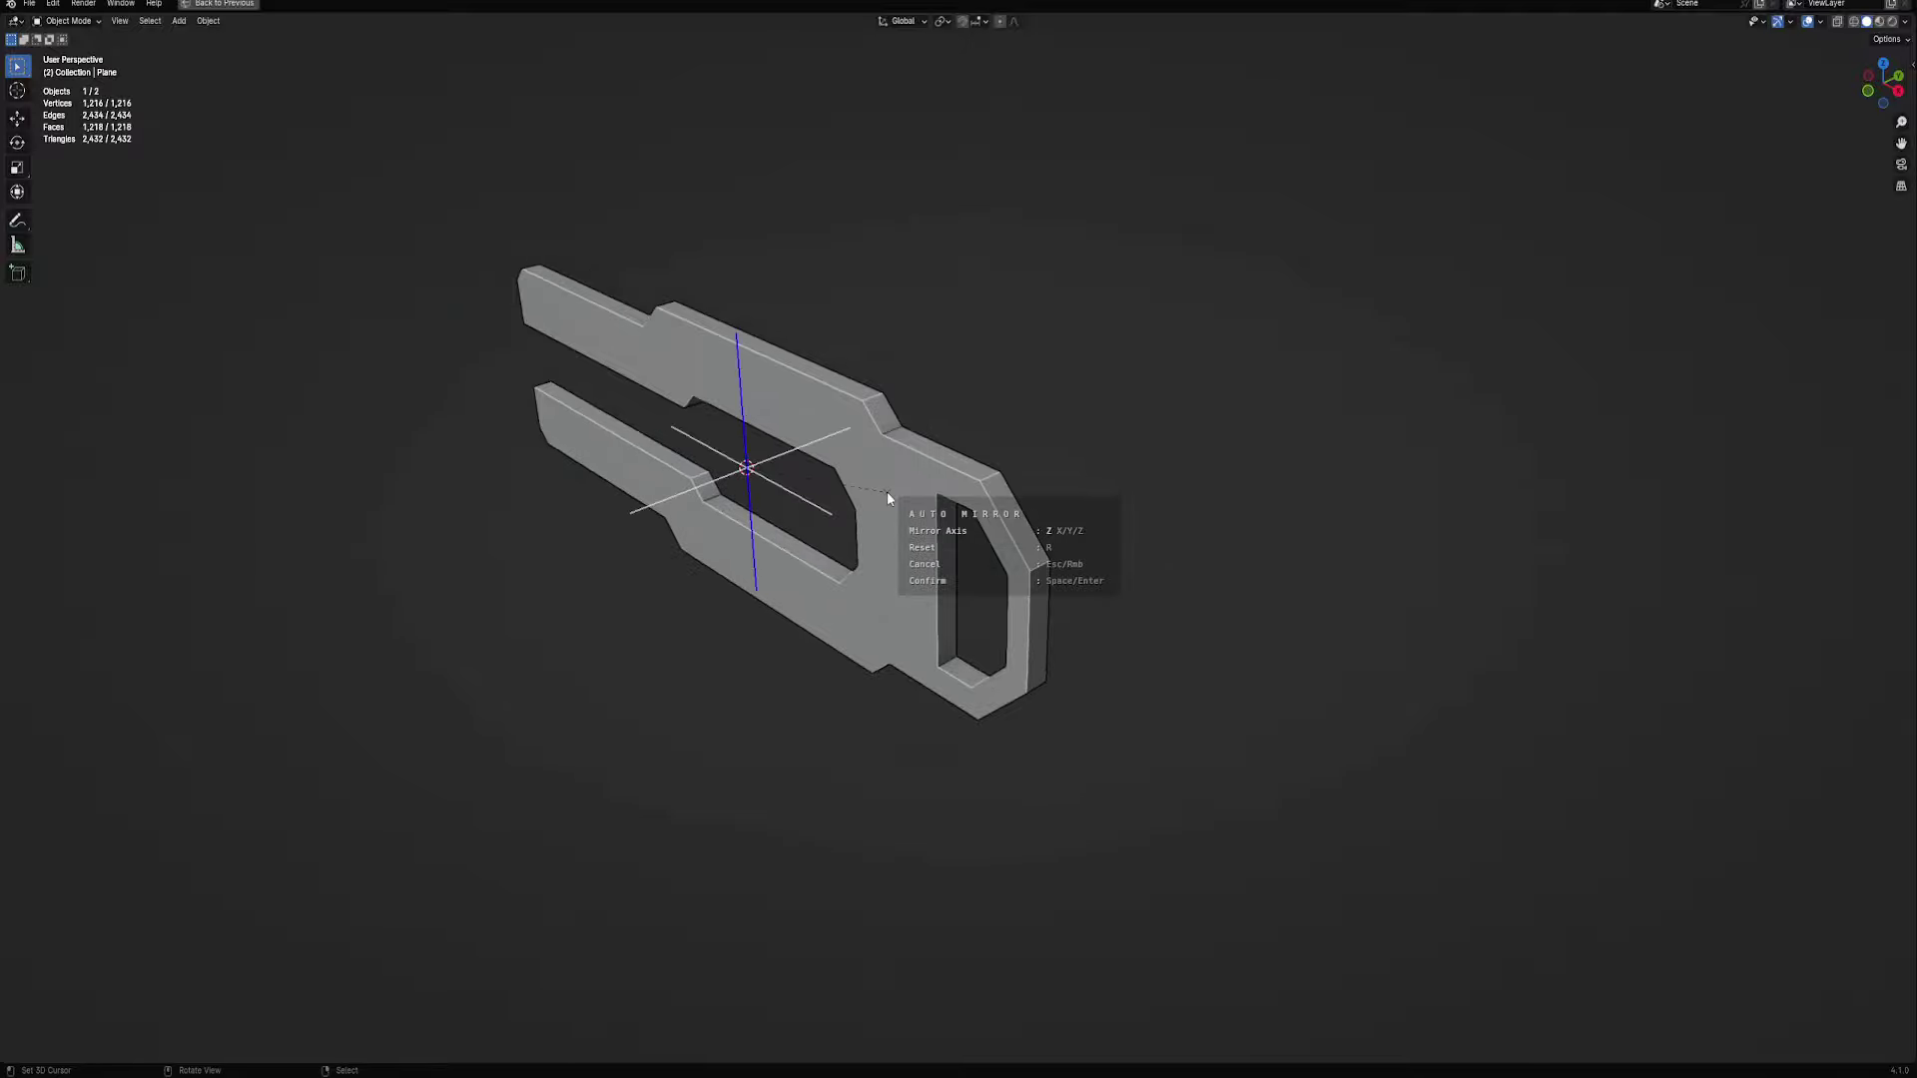
key("space")
key("Tab")
mouse_move(996, 453)
middle_mouse_down()
mouse_move(1052, 421)
mouse_move(1144, 430)
middle_mouse_up()
key("Tab")
right_click(1116, 443)
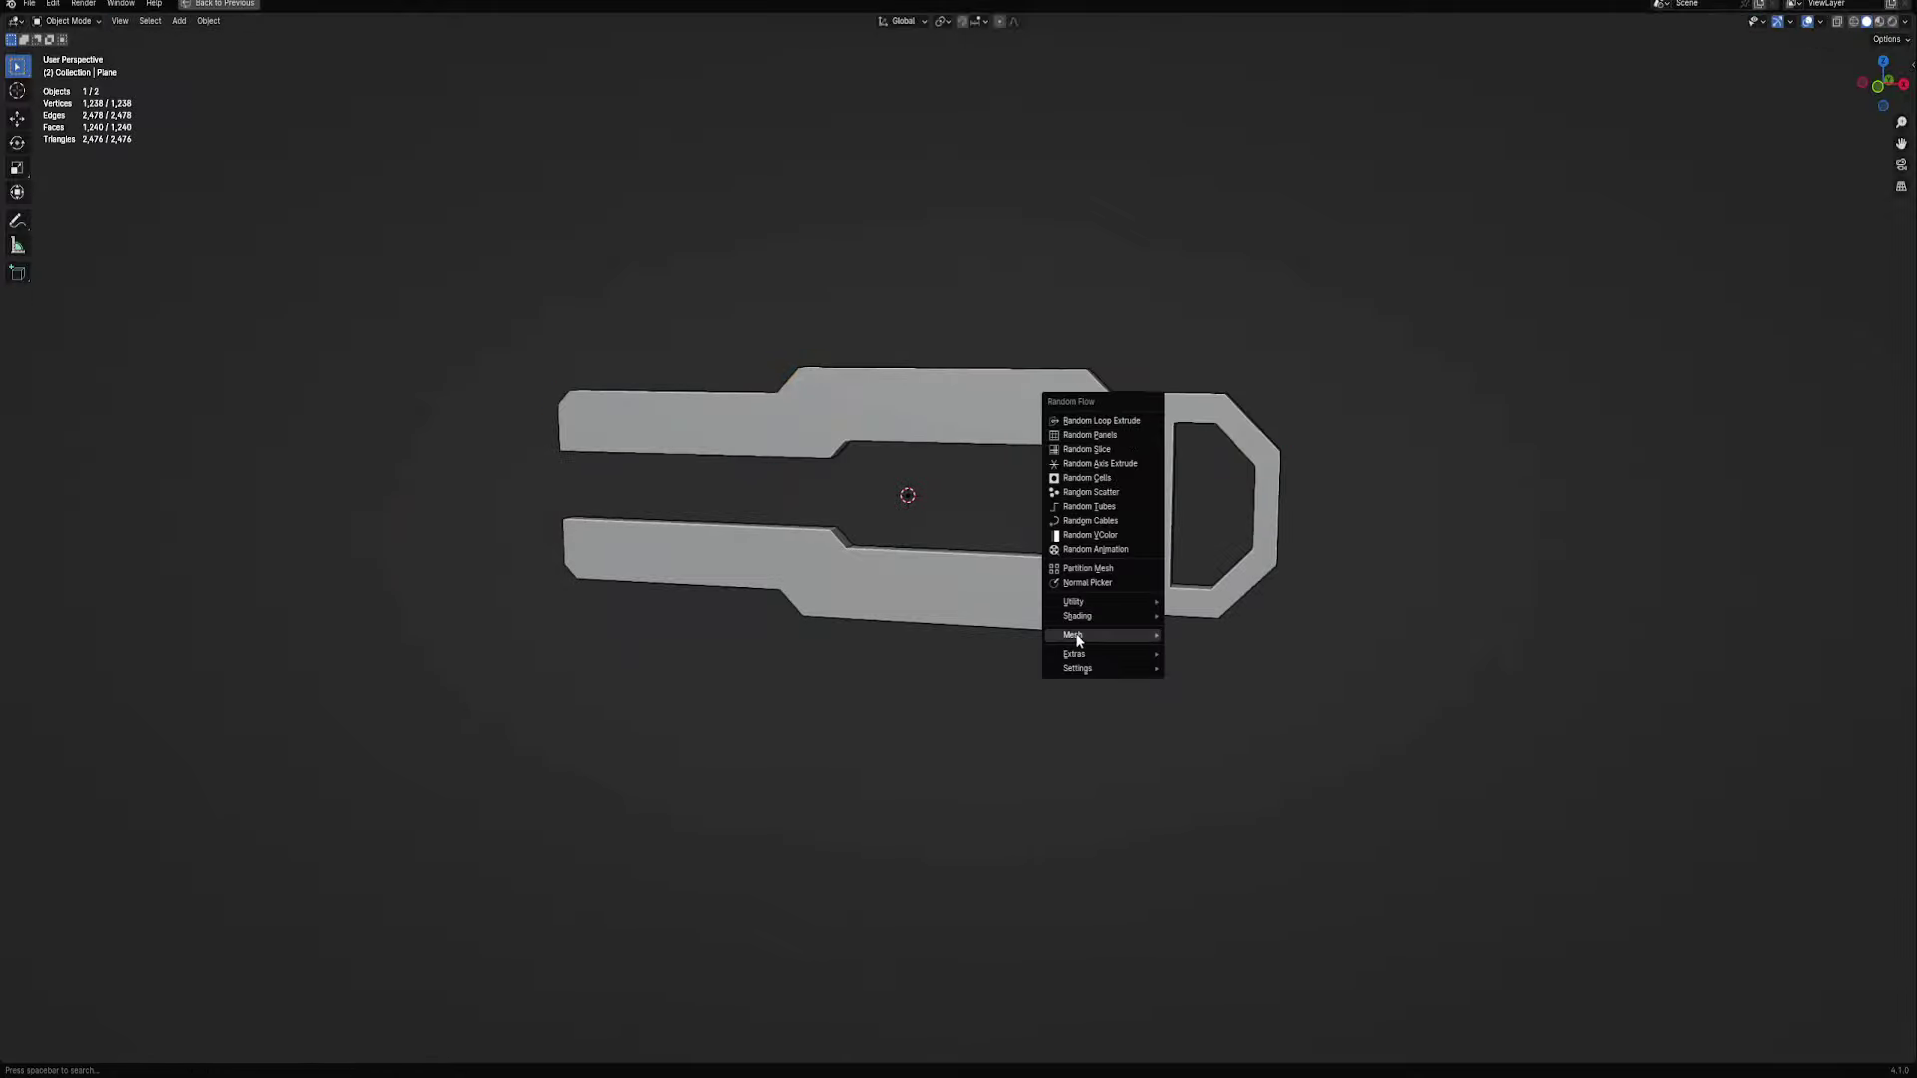
Save a backup of the mesh and run Random Loop Extrude on the bracket
left_click(1326, 633)
middle_click_drag(1181, 415, 1149, 448)
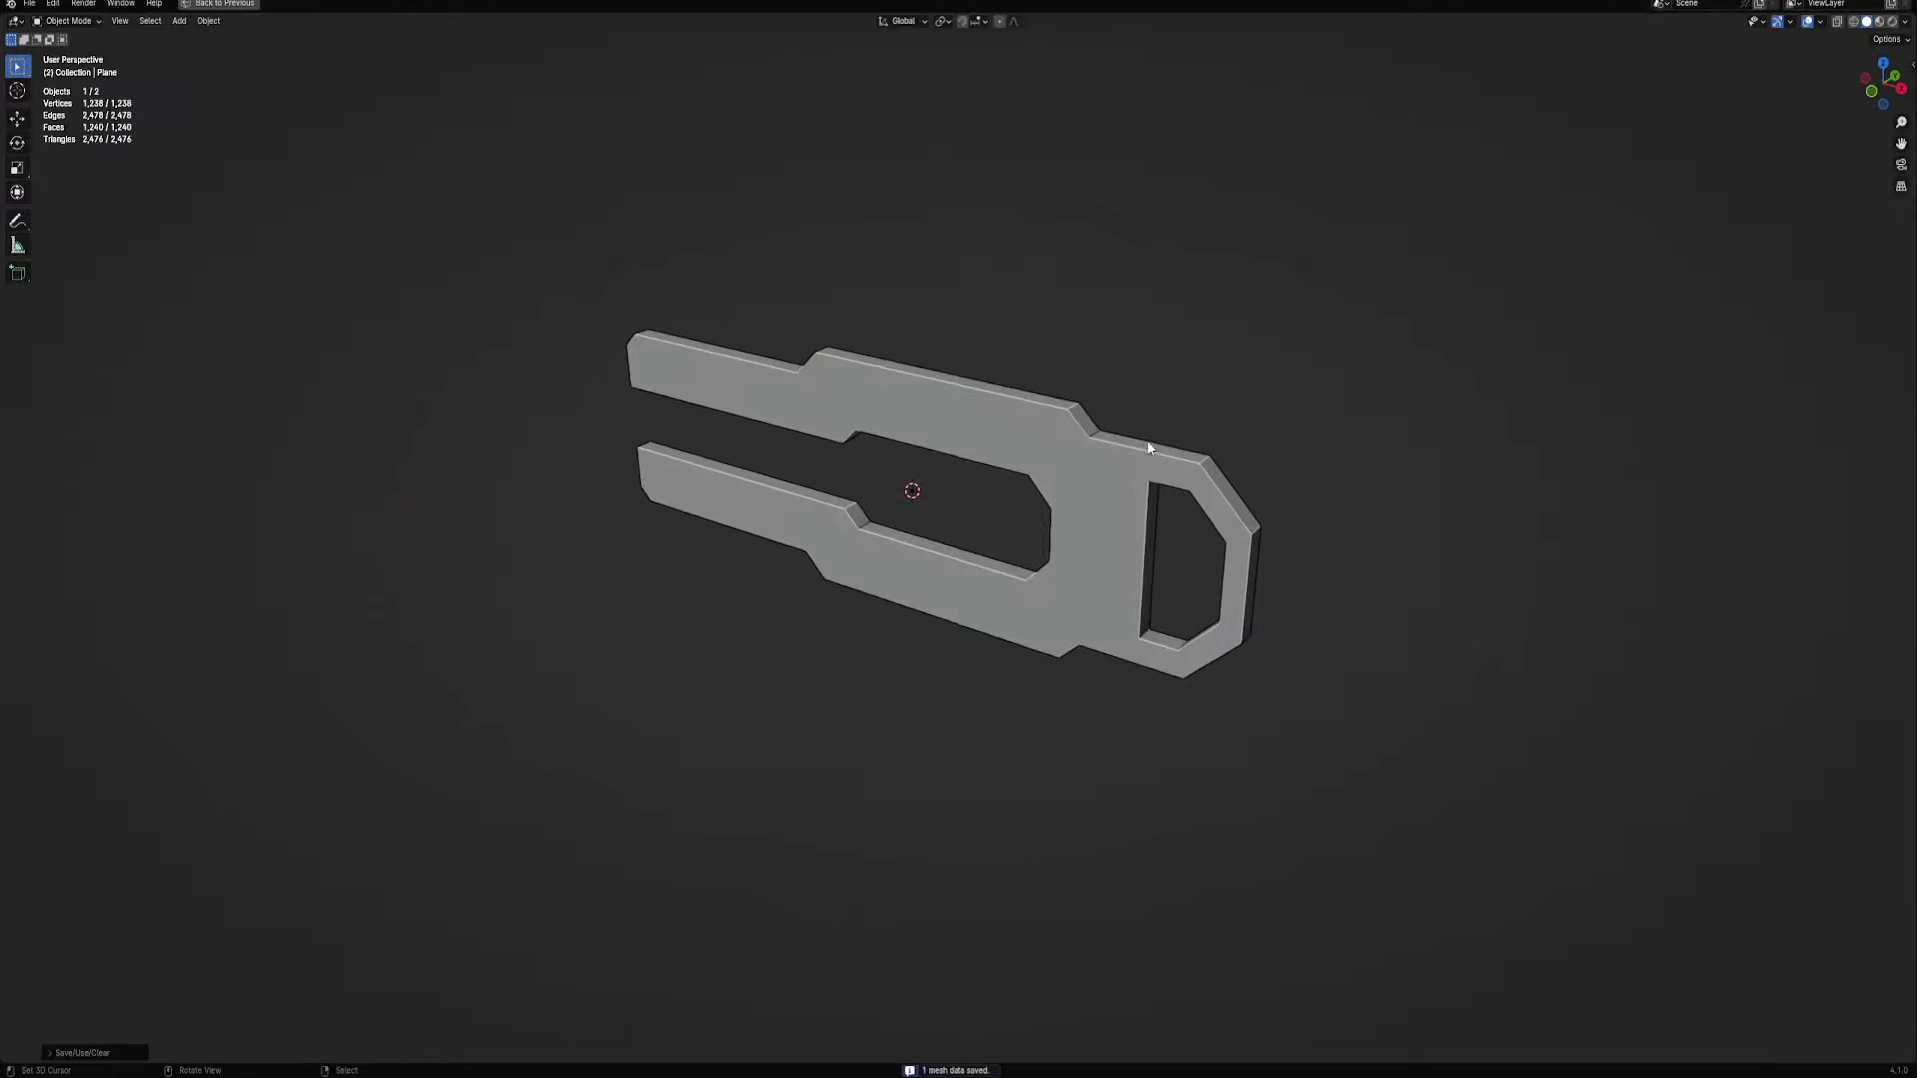
key("Tab")
key("Tab")
right_click(1170, 394)
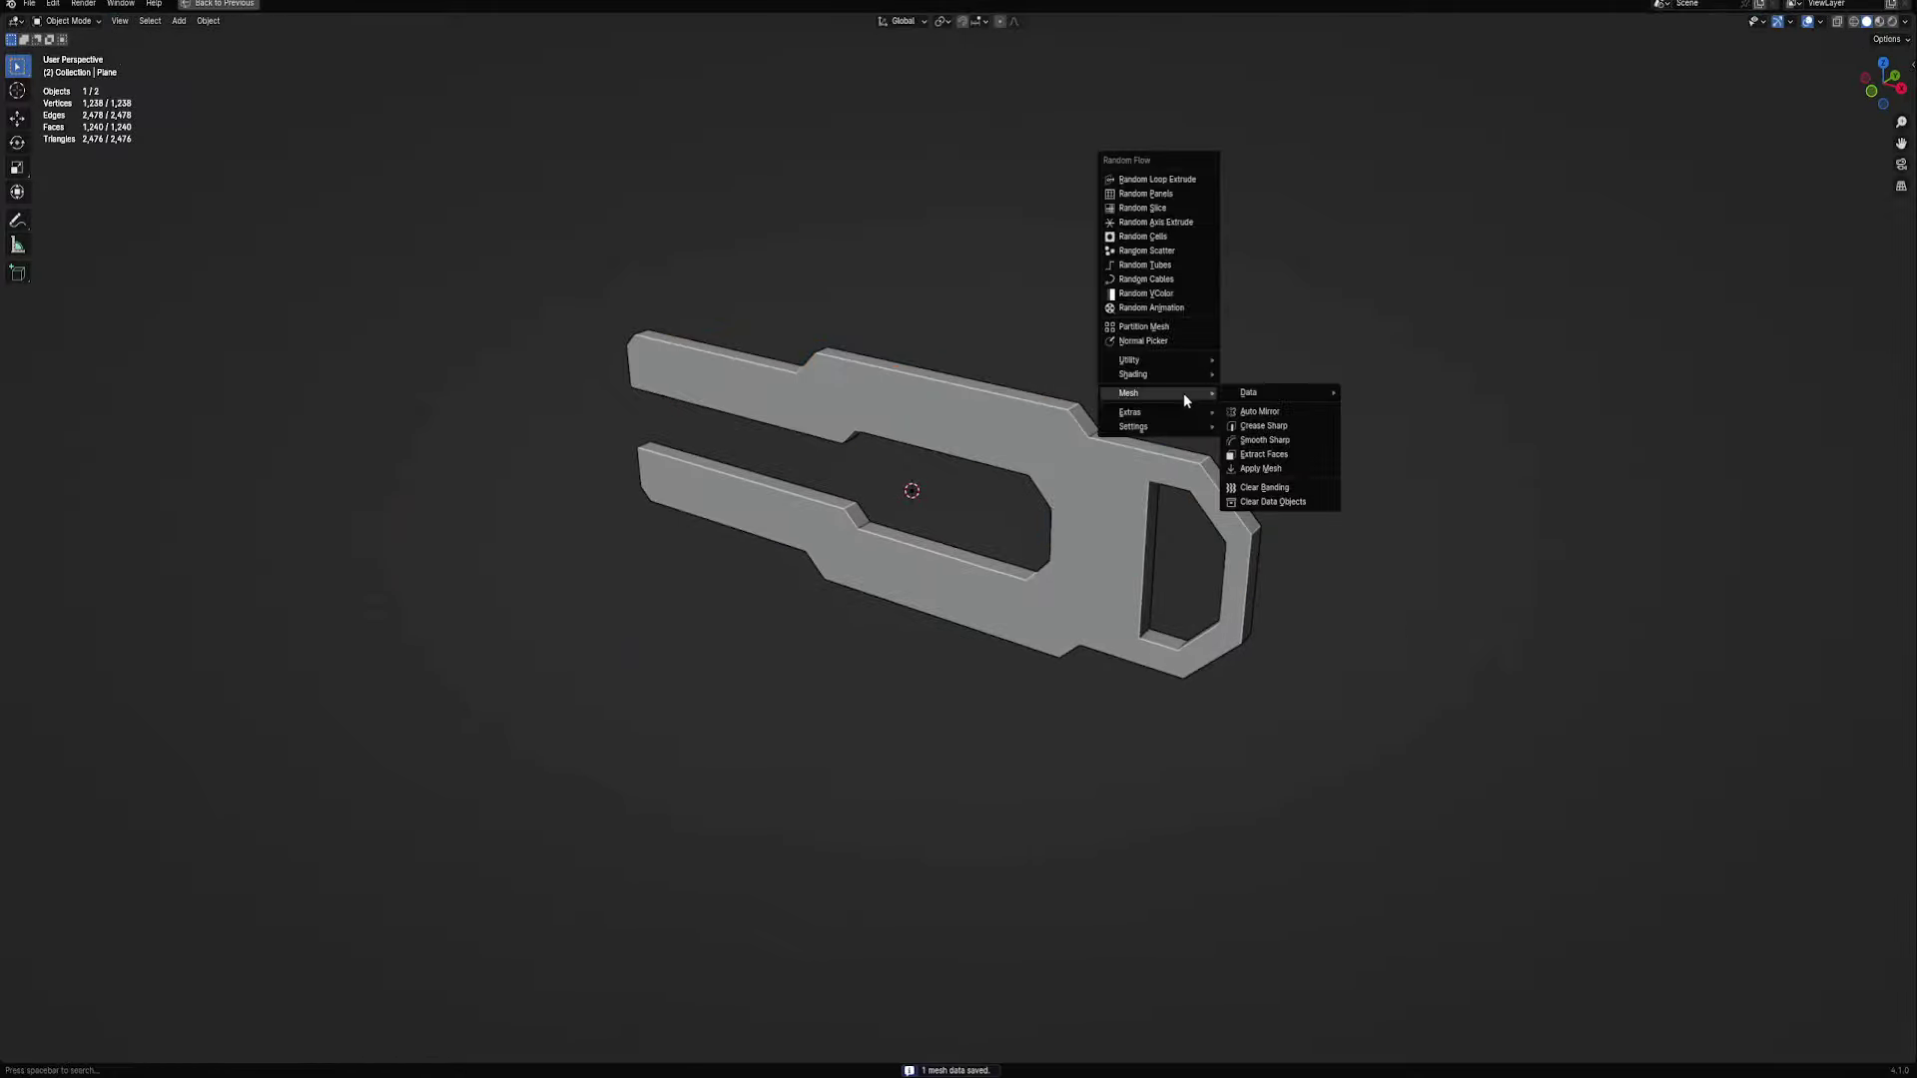
left_click(1166, 180)
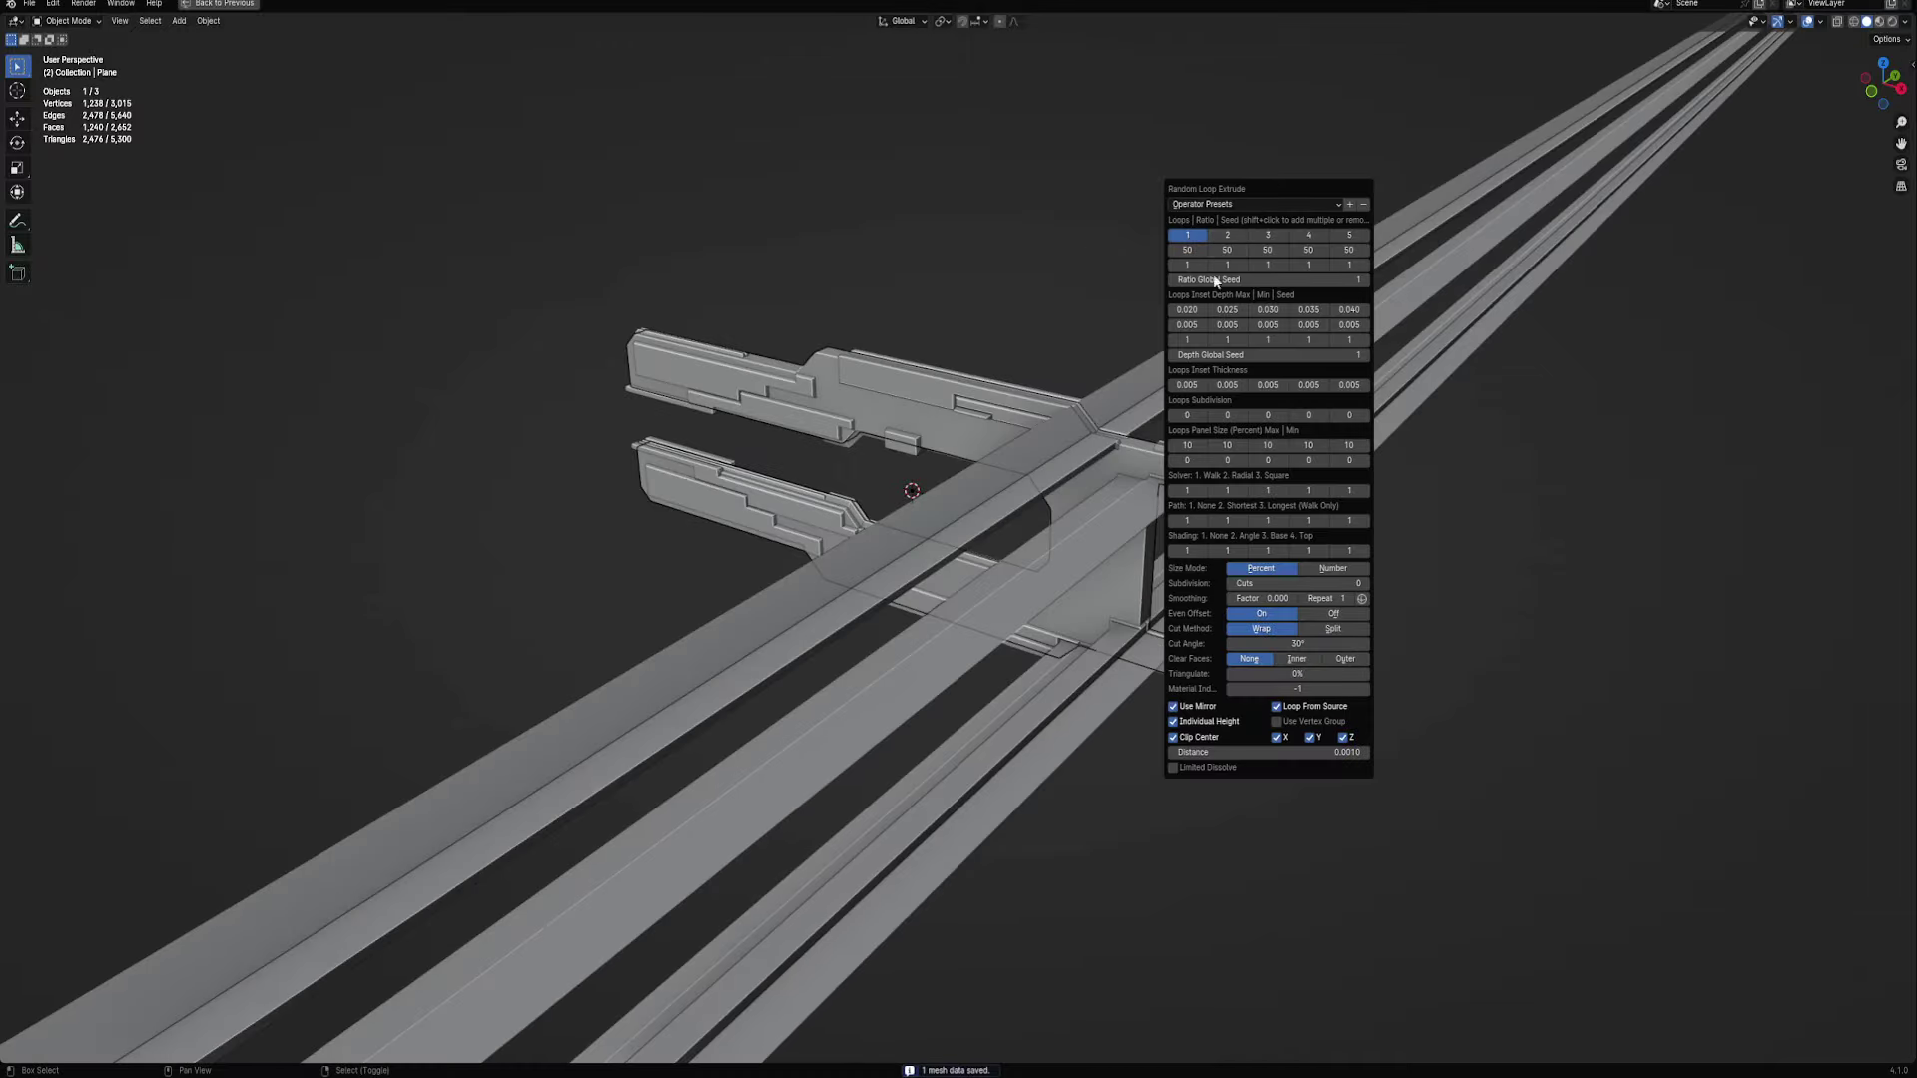
Turn Even Offset off, add a second loop set, and reduce subdivision cuts to 1
left_click(1329, 613)
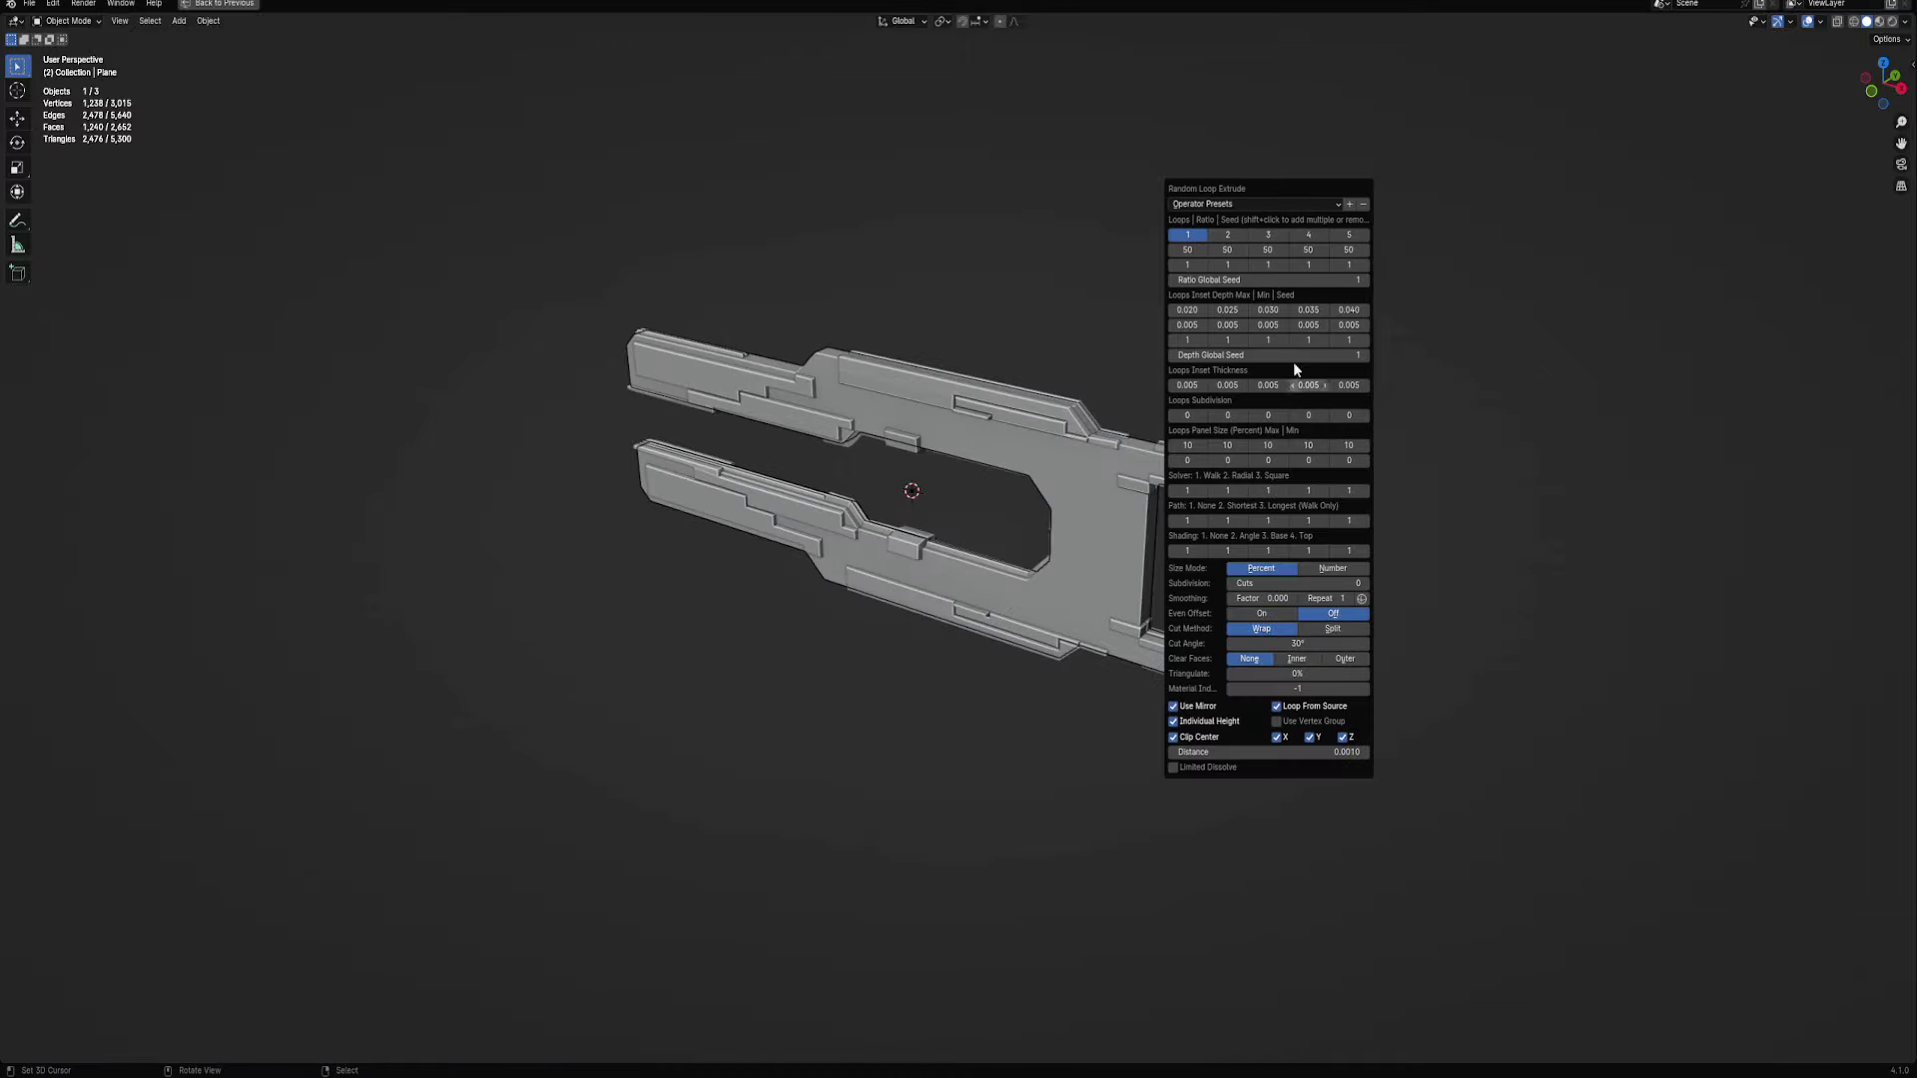
left_click(1234, 238, "shift")
middle_click_drag(1267, 245, 1223, 473)
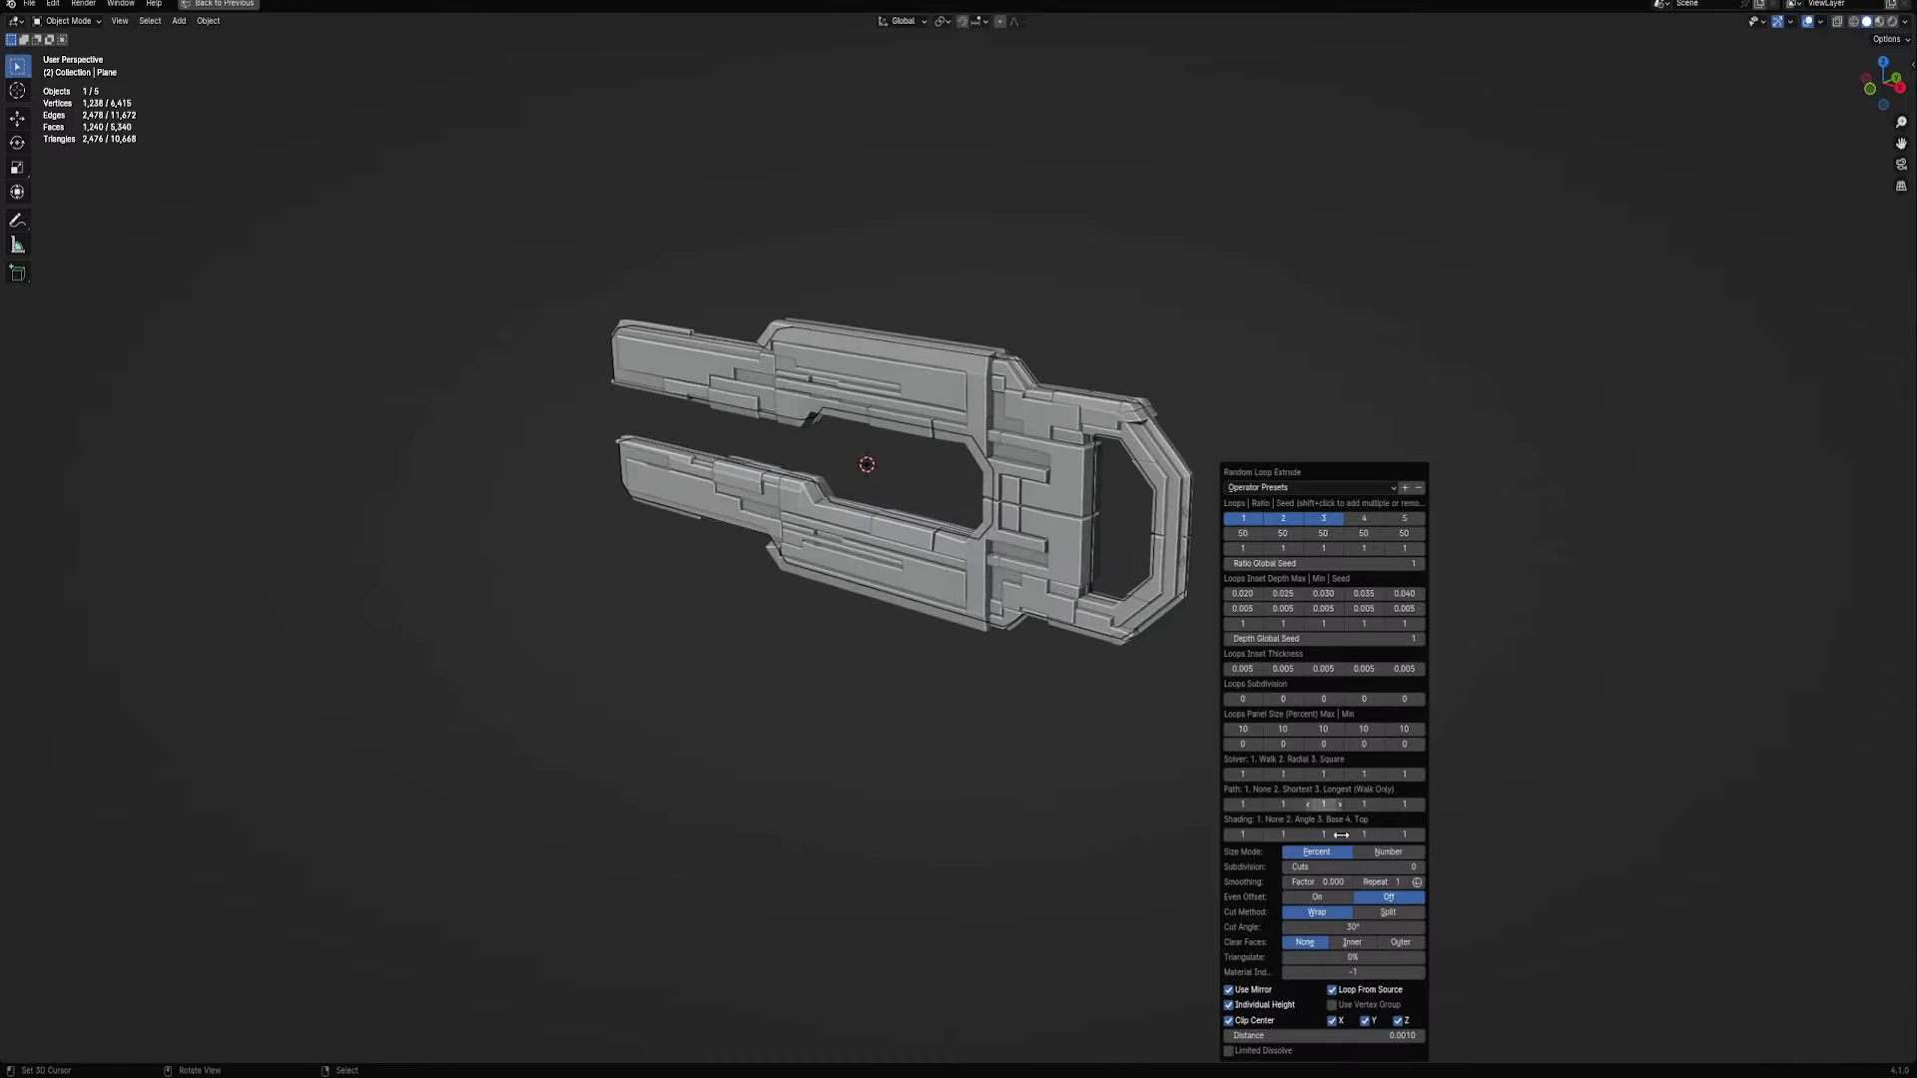
left_click_drag(1317, 1035, 1417, 1036)
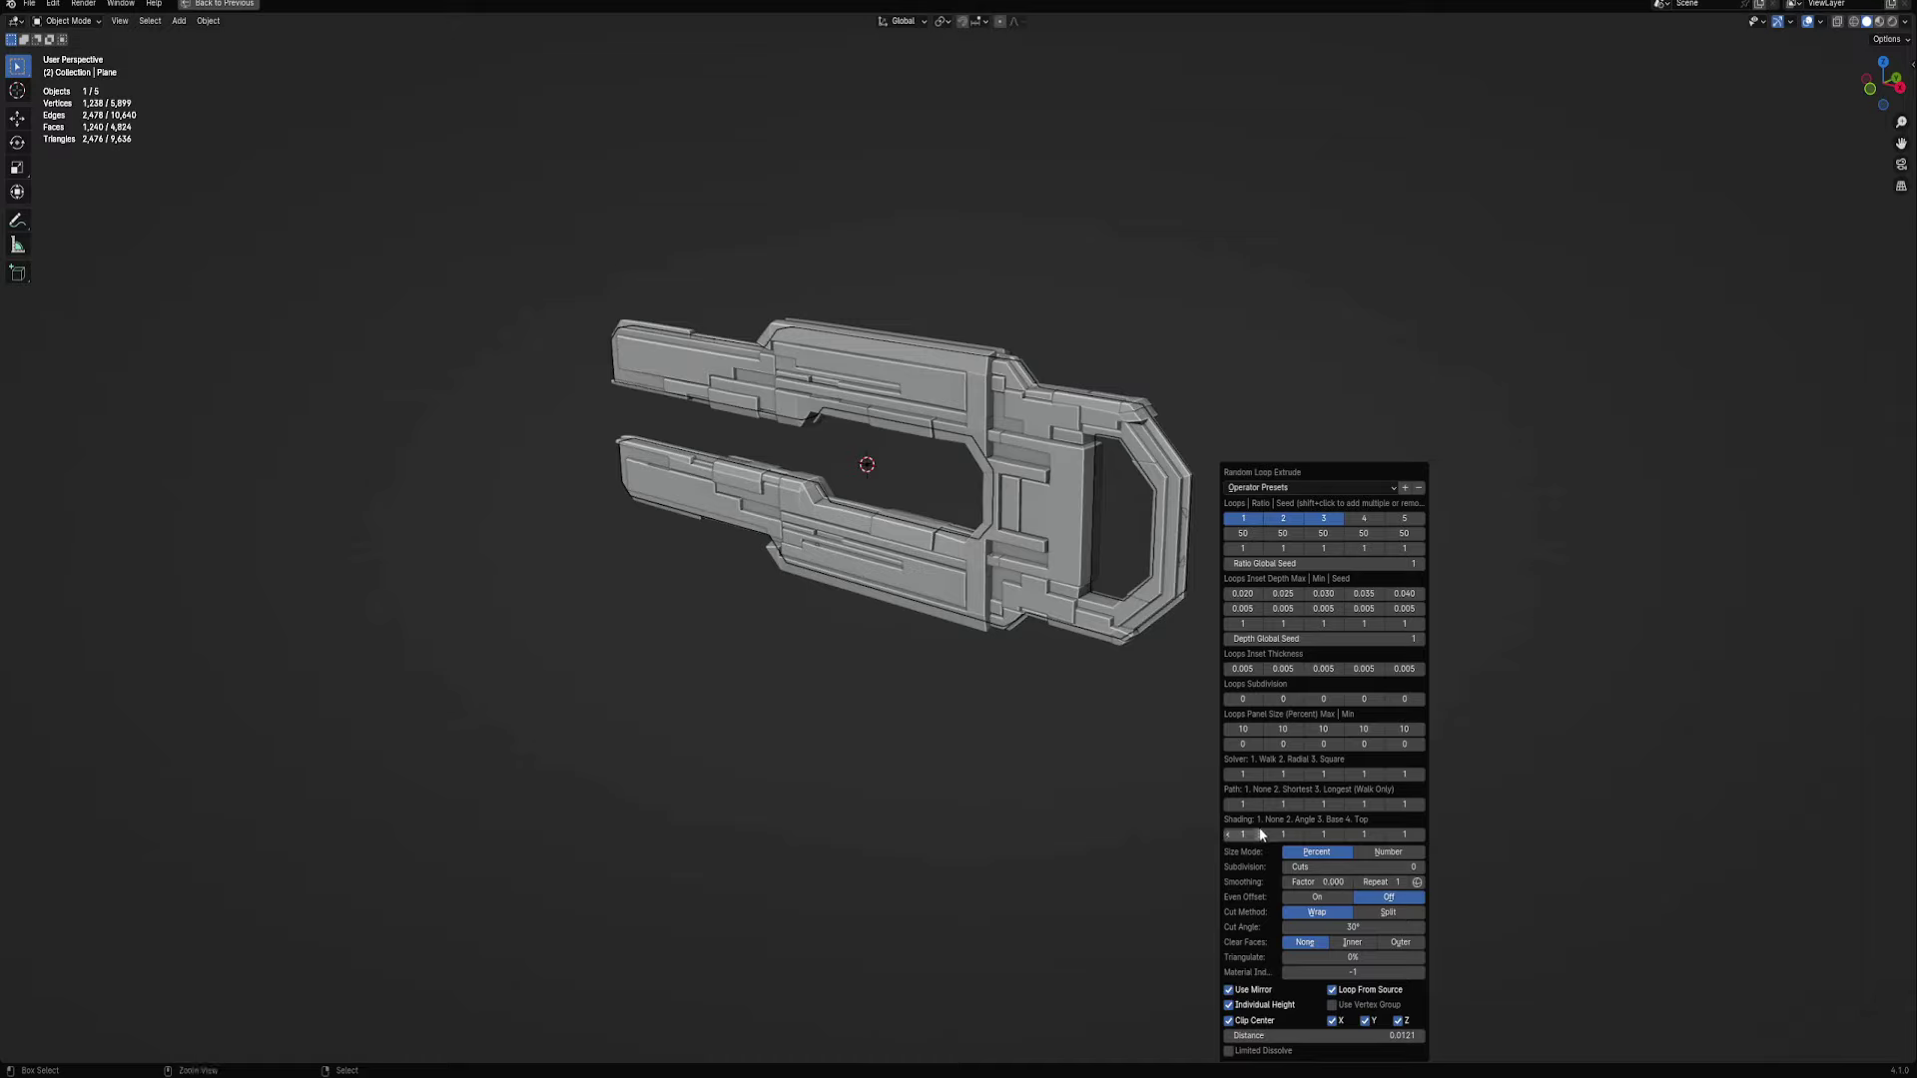
left_click_drag(1243, 834, 1317, 835)
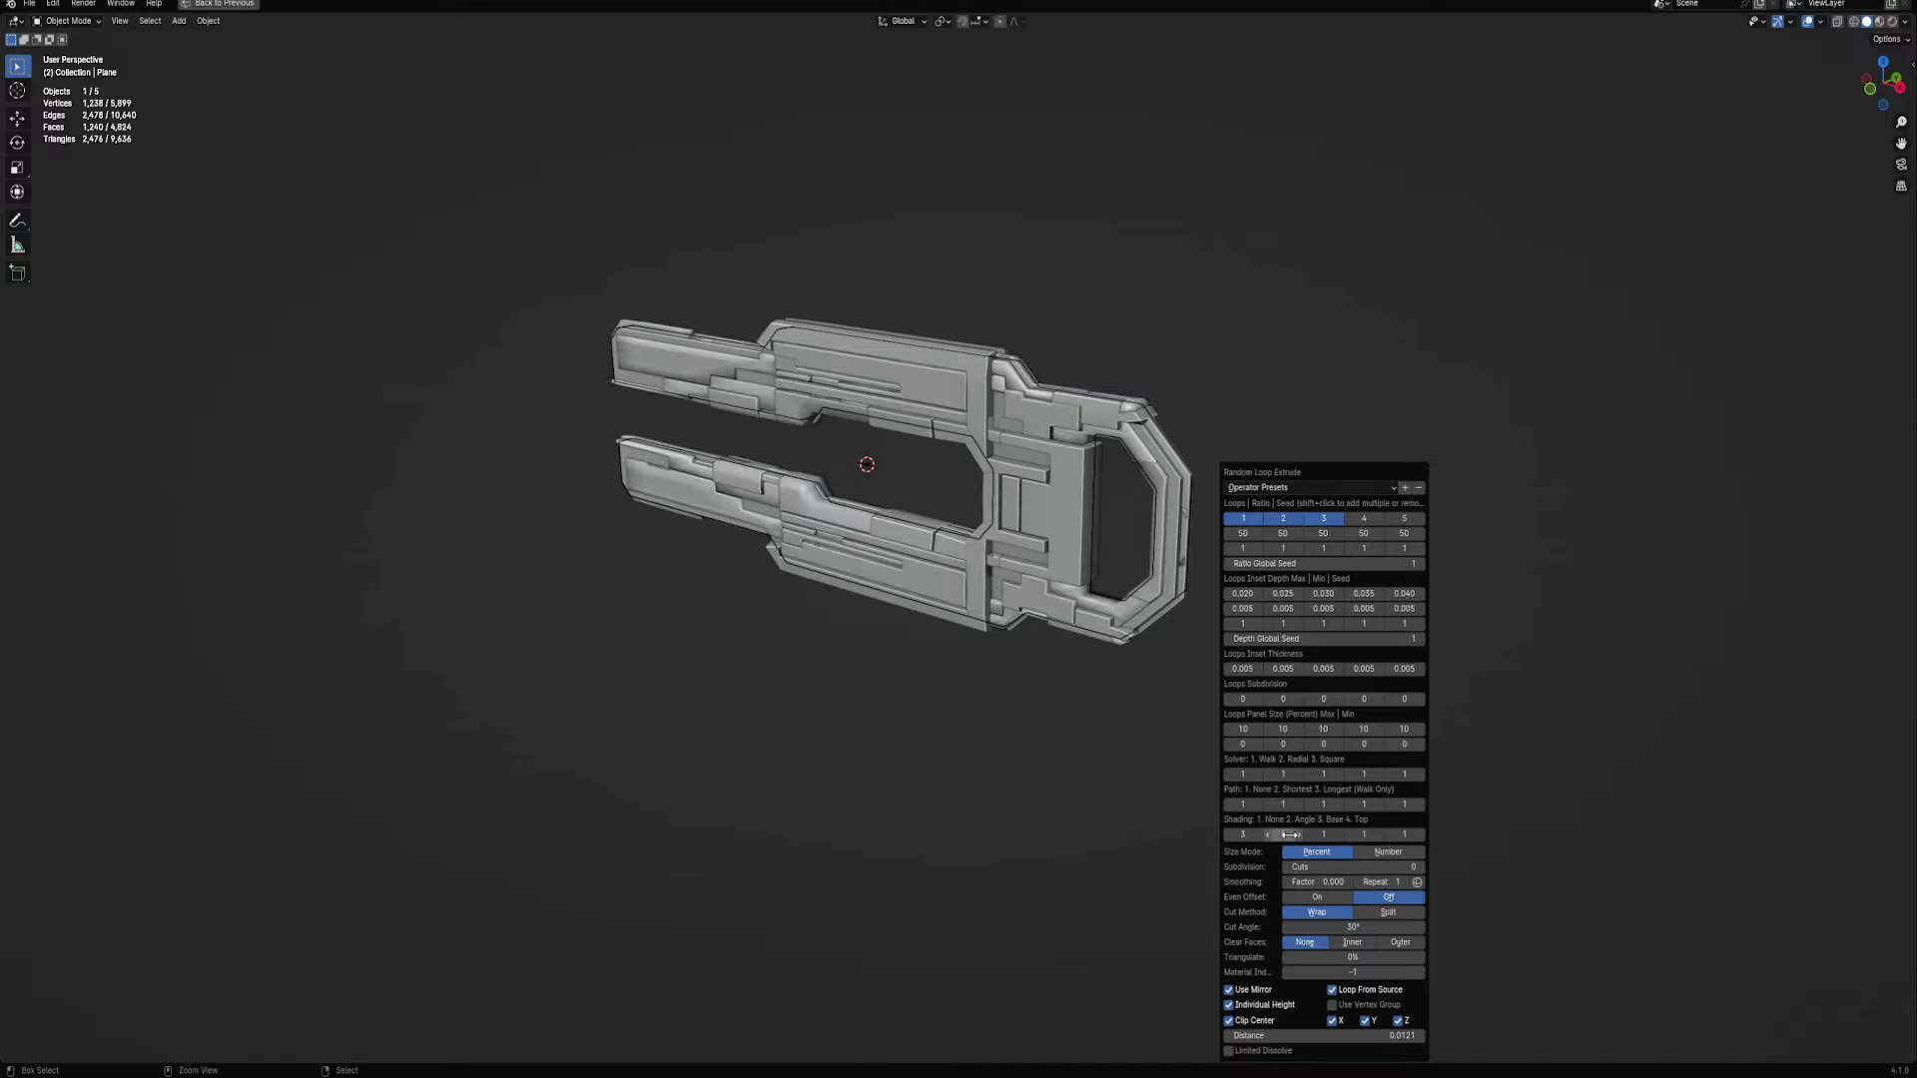
mouse_move(1316, 835)
left_mouse_down()
mouse_move(1357, 868)
mouse_move(1325, 869)
left_mouse_up()
left_click(1244, 534)
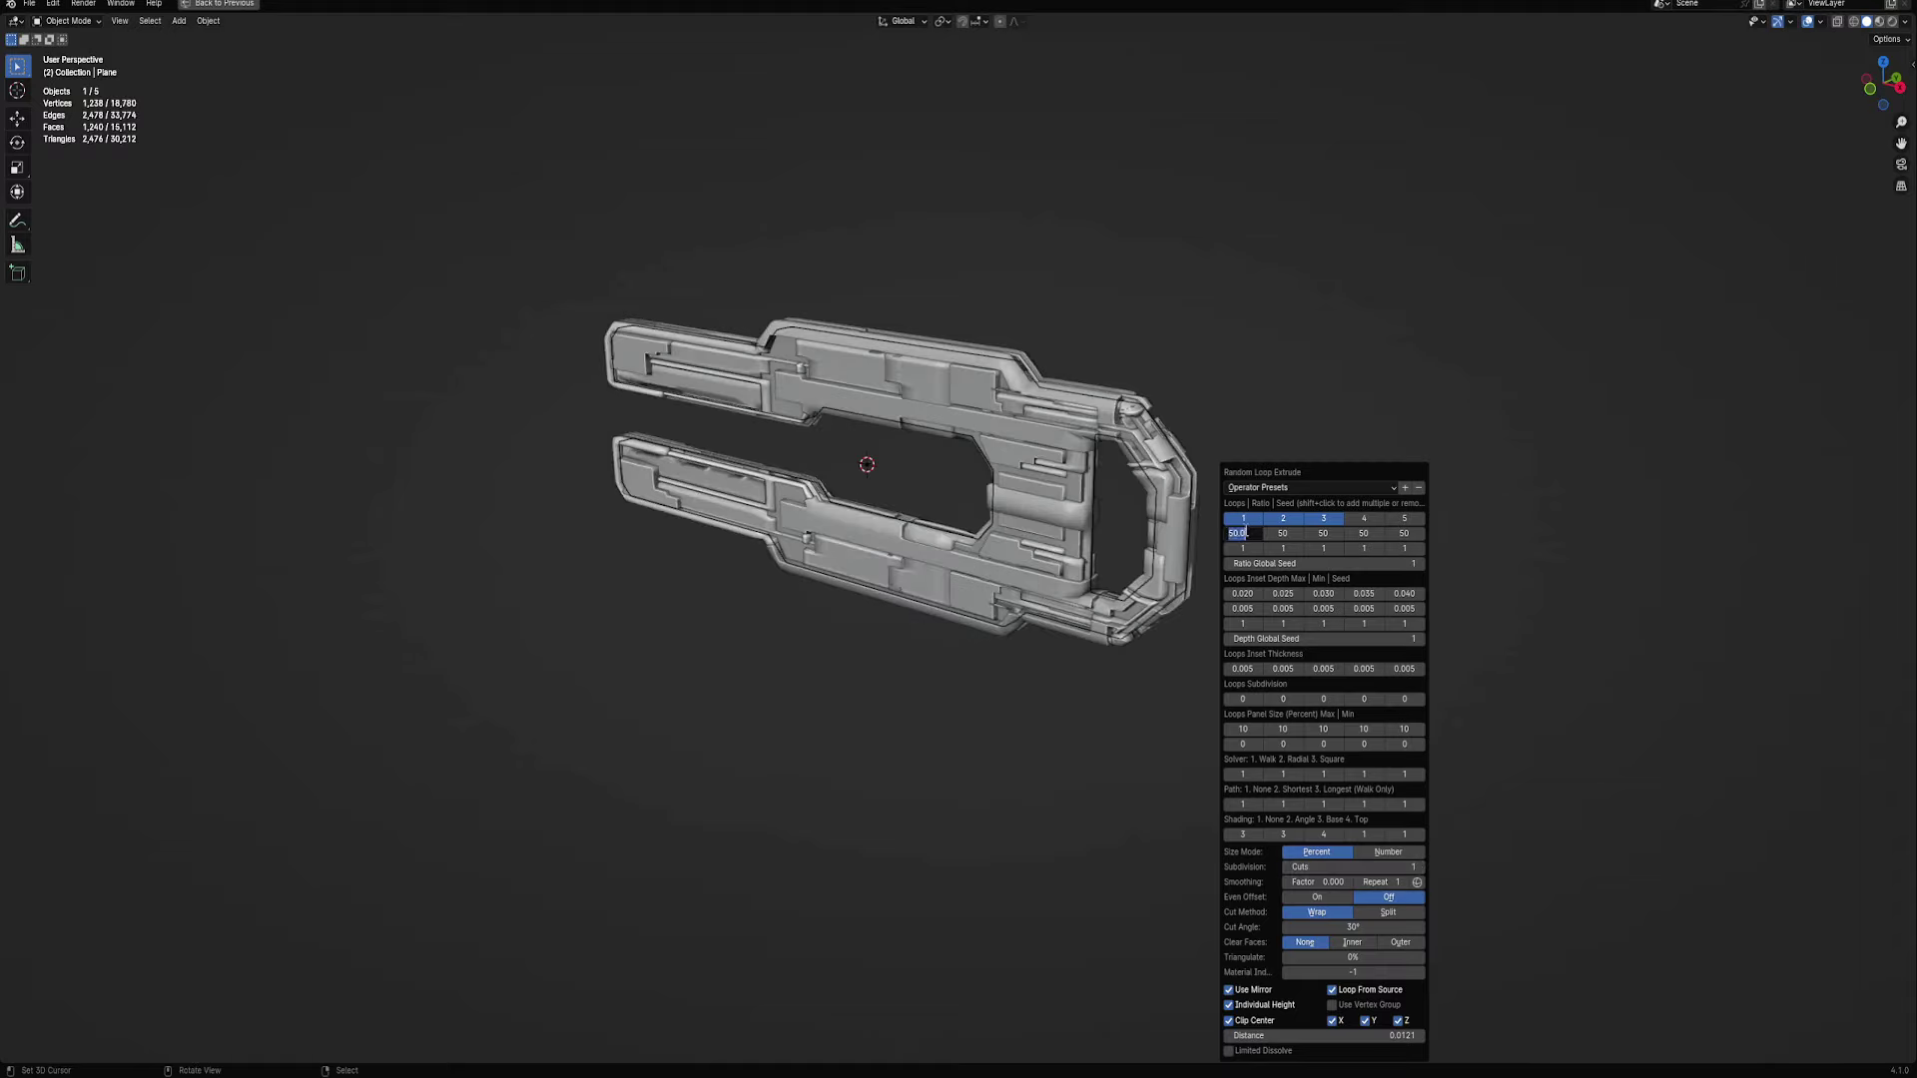
Set all three loop Ratio fields to 80 and switch each to the square solver
key("Tab")
type("8")
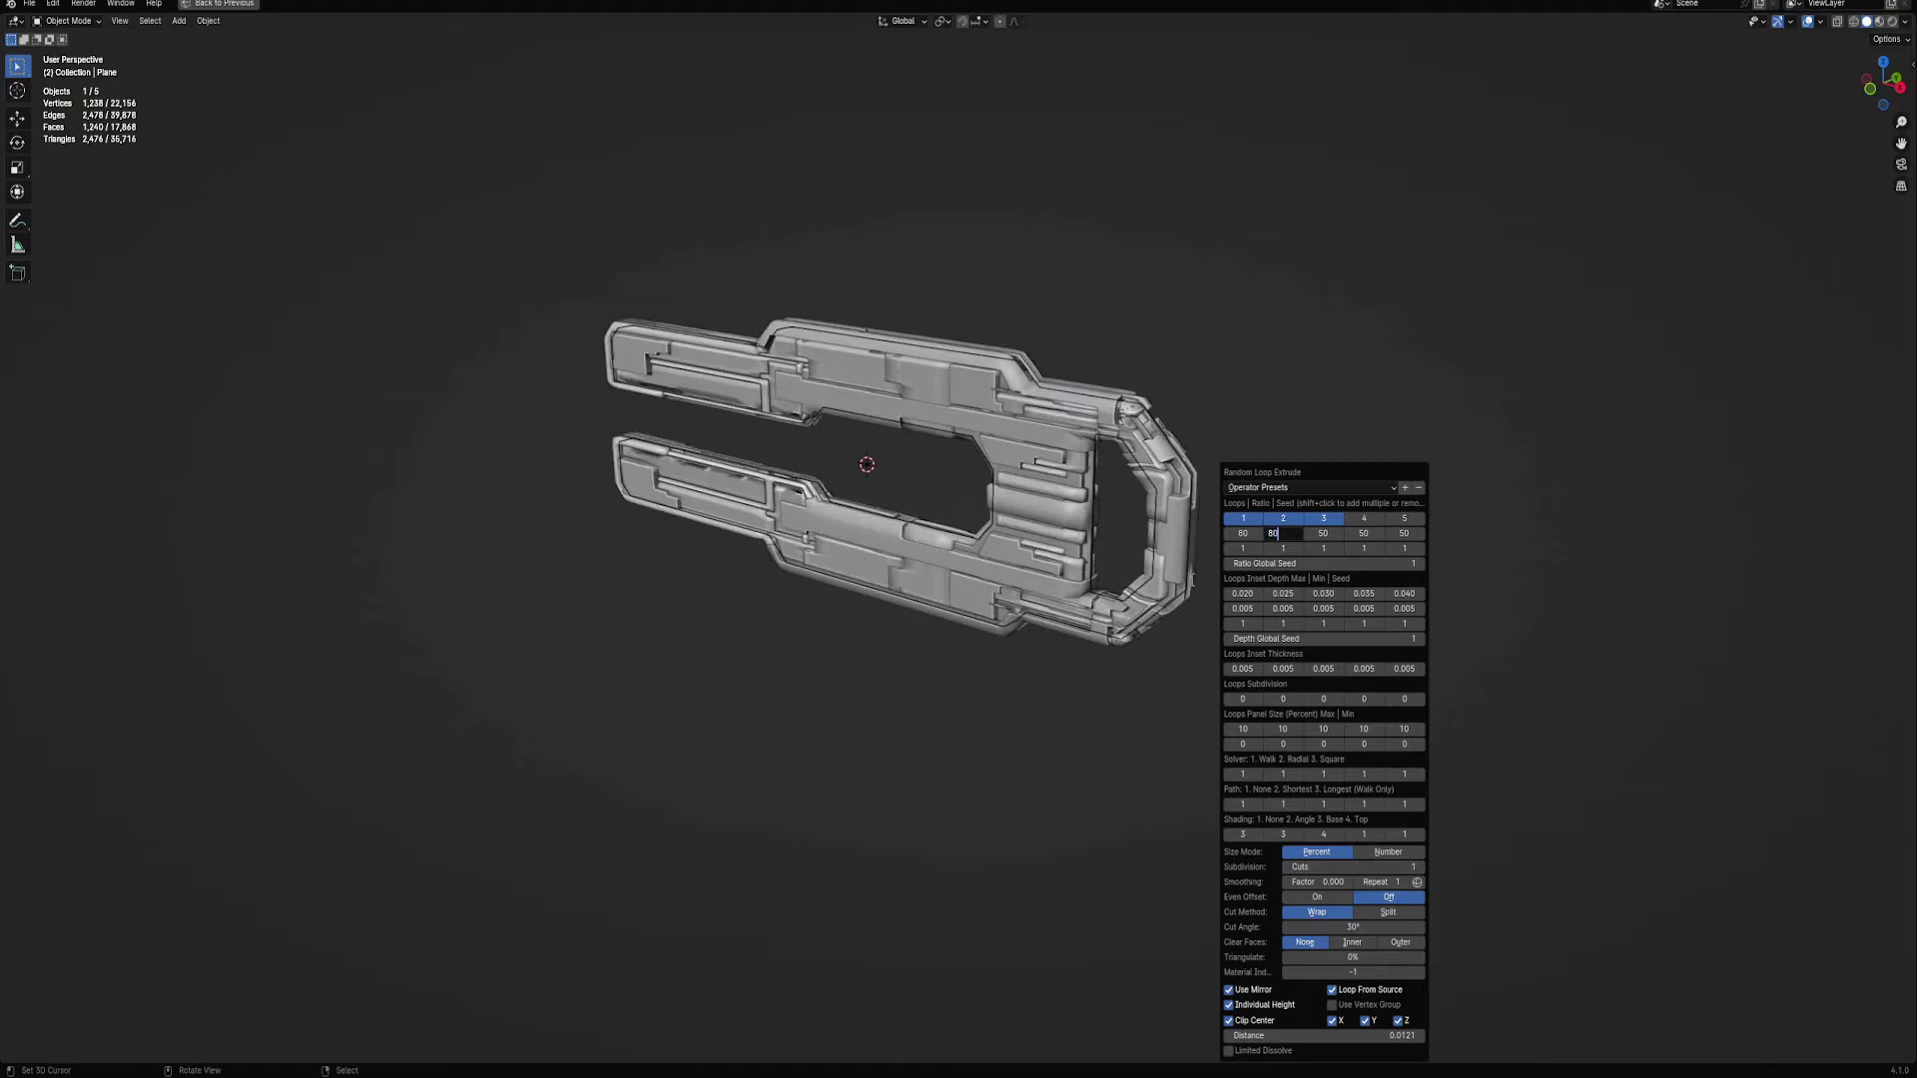
key("Tab")
type("80")
key("Return")
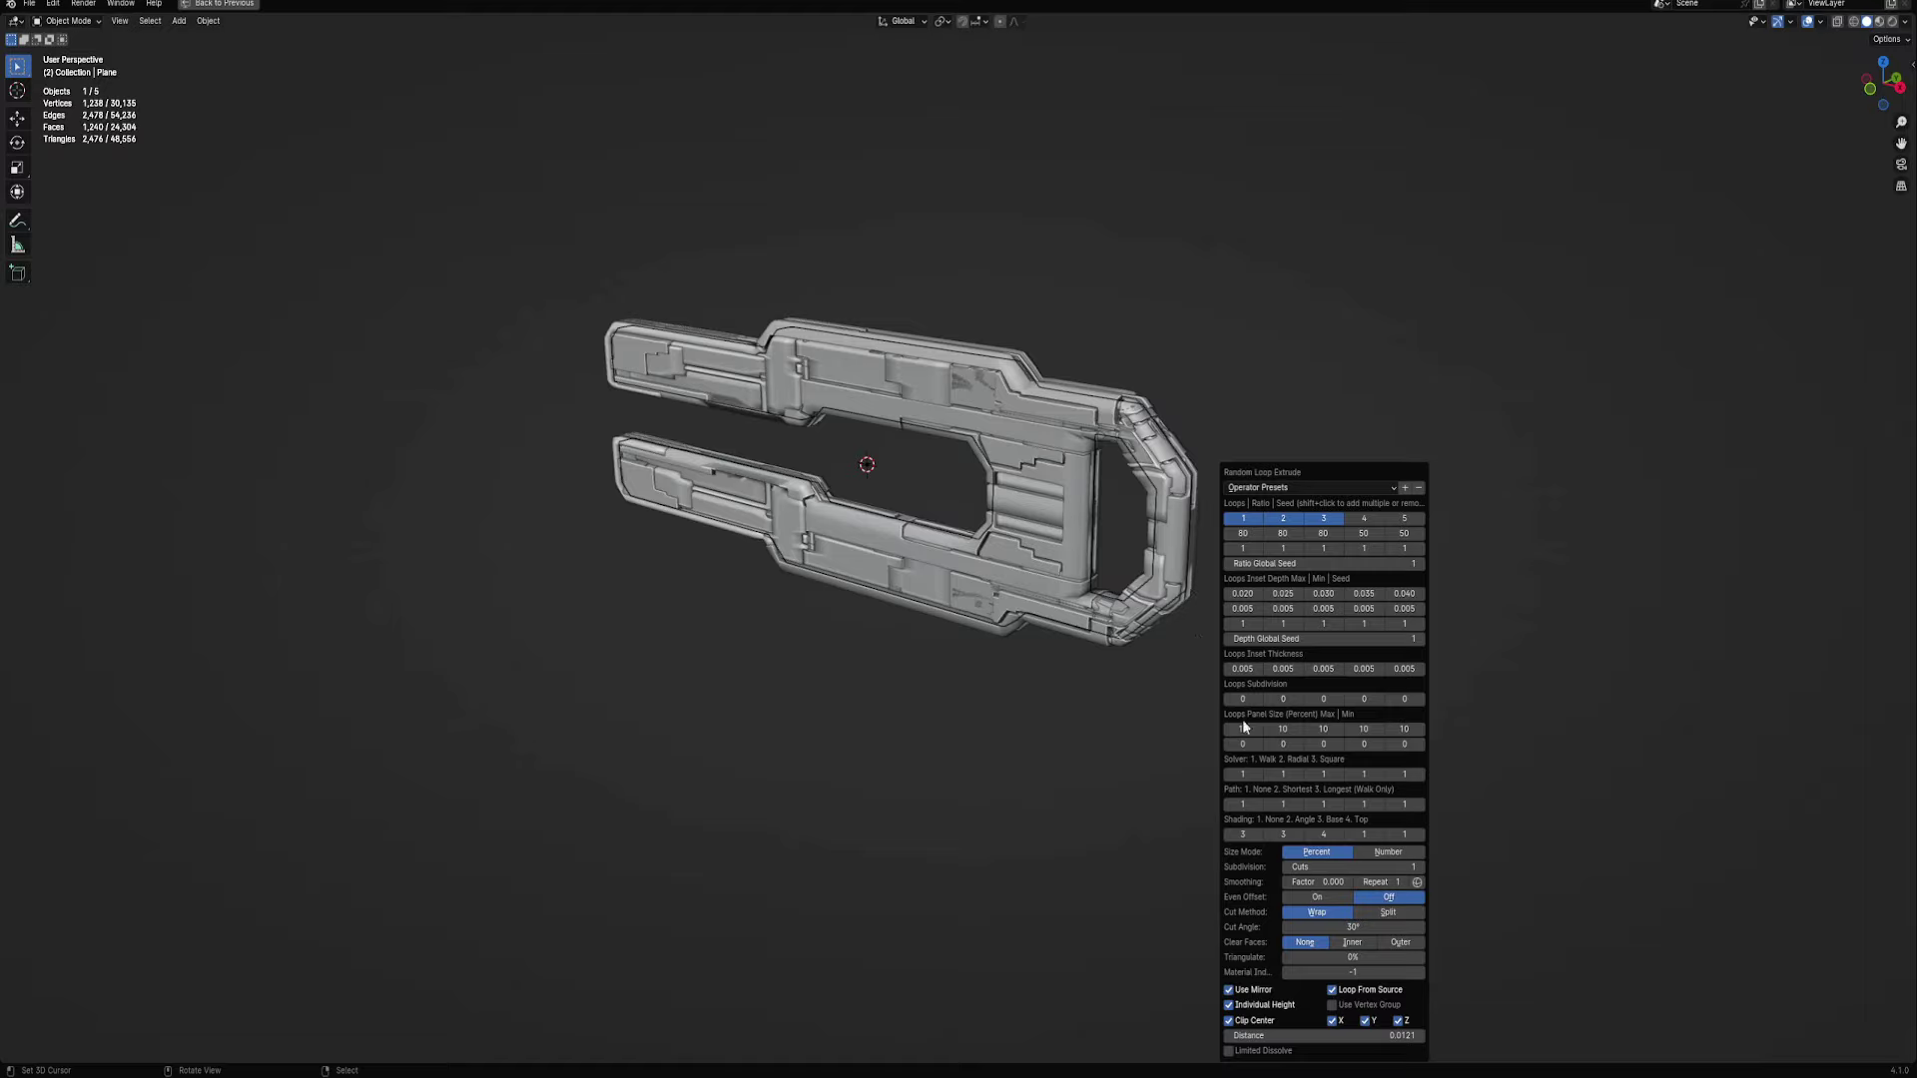
left_click(1260, 774)
left_click(1260, 774)
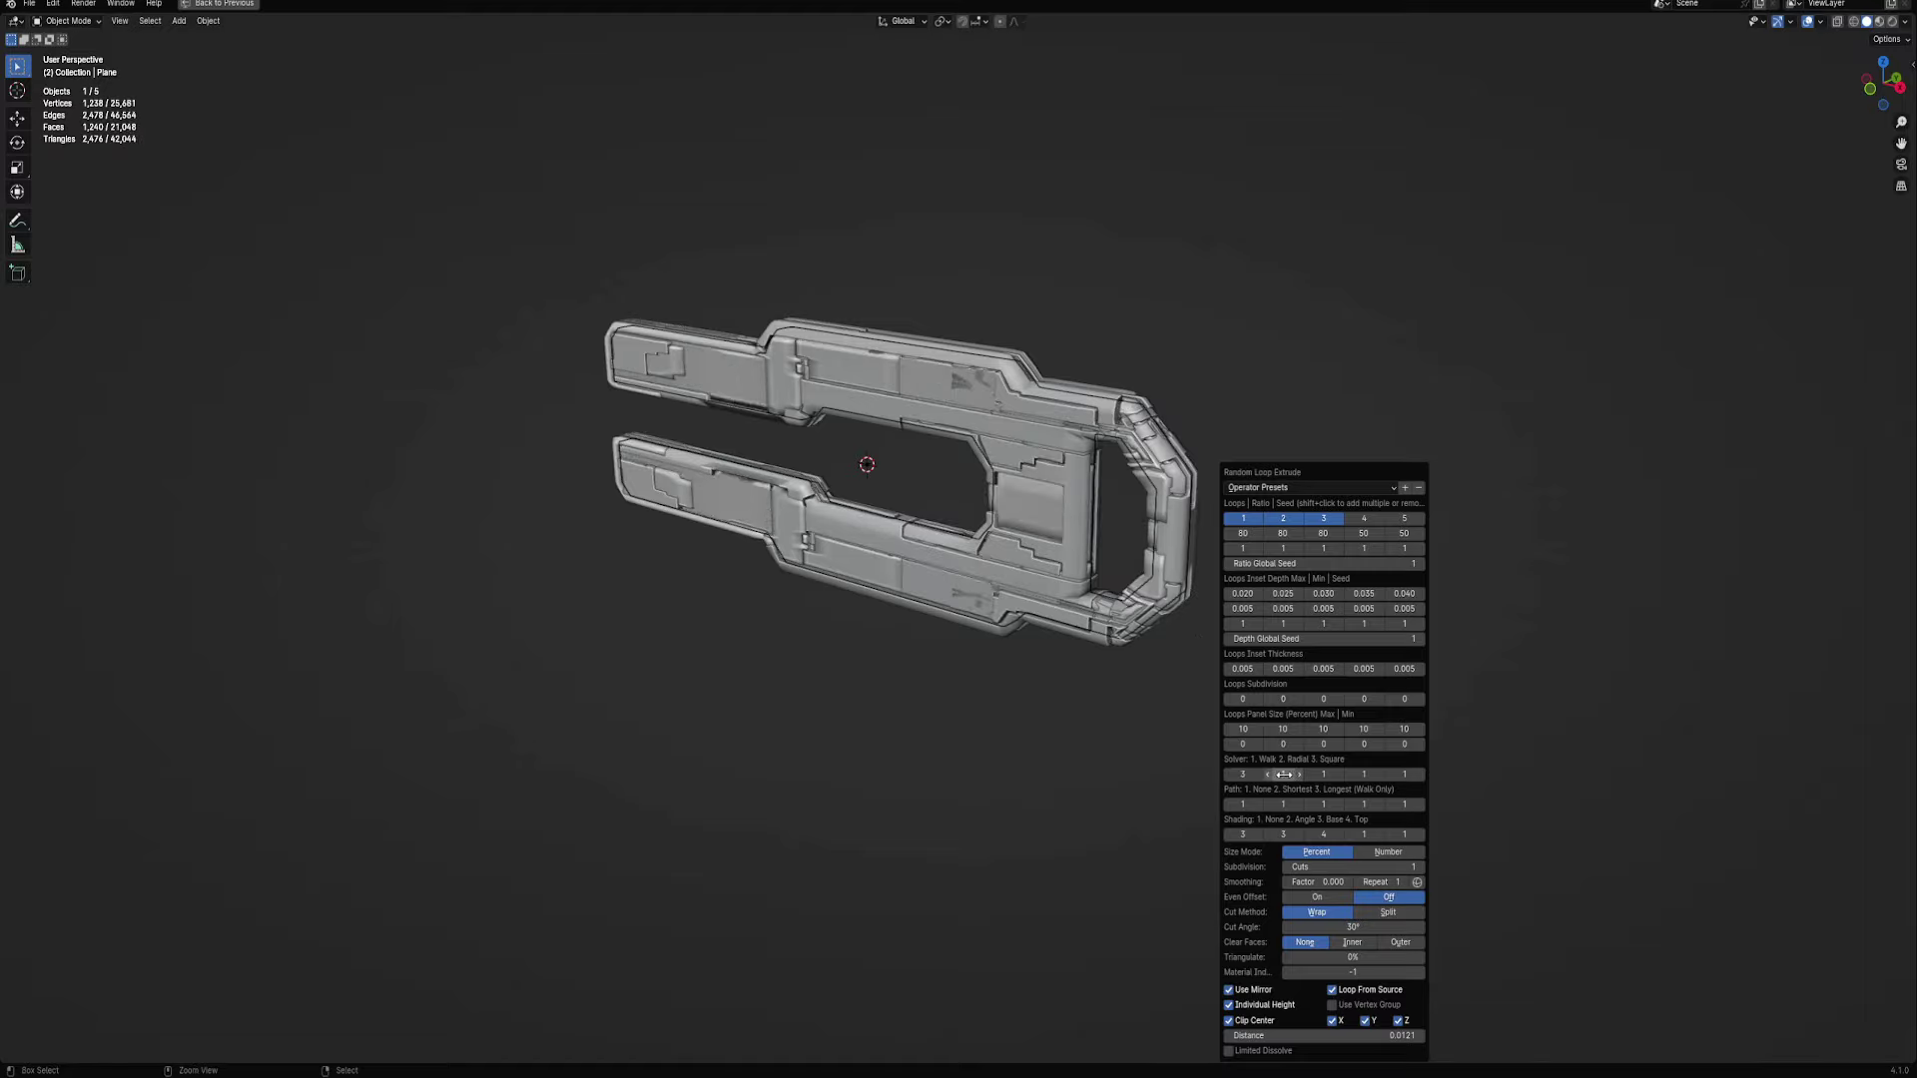
left_click(1300, 774)
left_click(1339, 774)
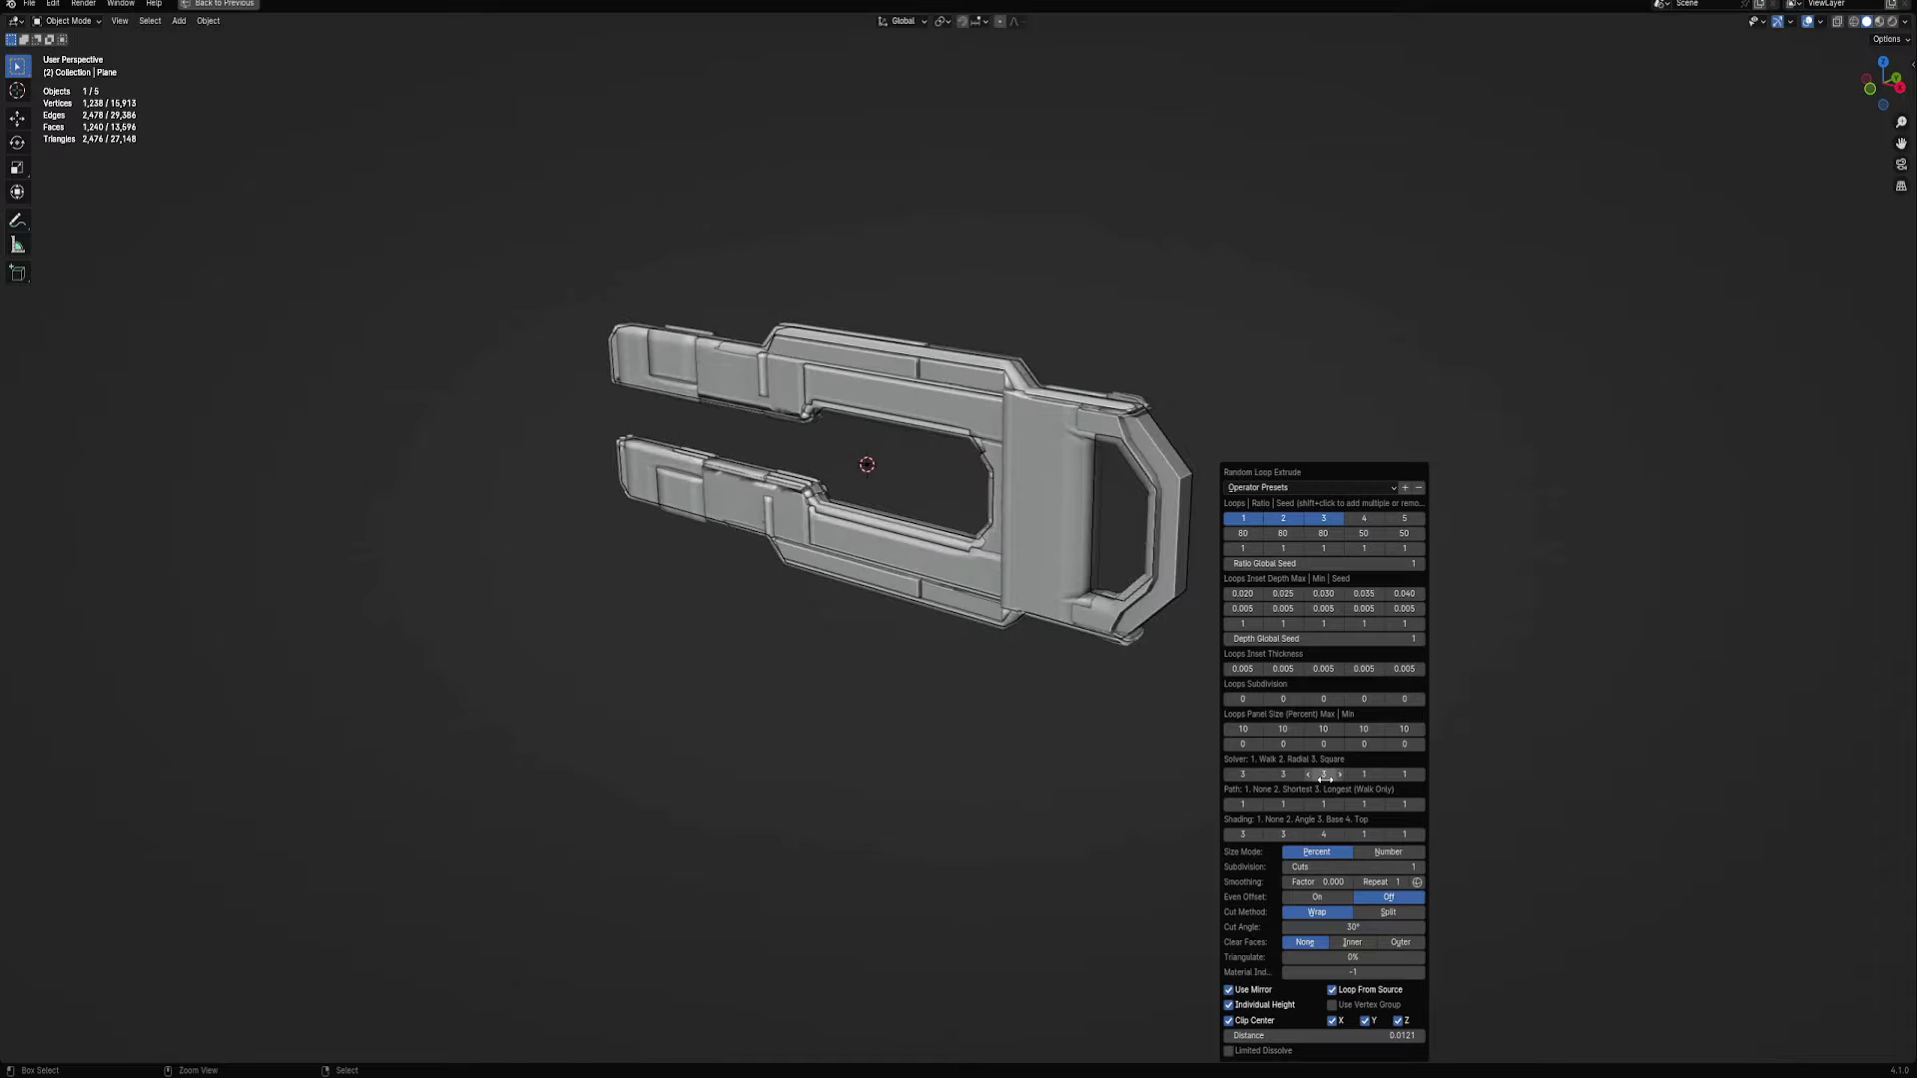
Set Panel Size Max to 4 for all three loop sets
left_click(1238, 728)
key("Tab")
type("4")
key("Tab")
type("4")
key("Return")
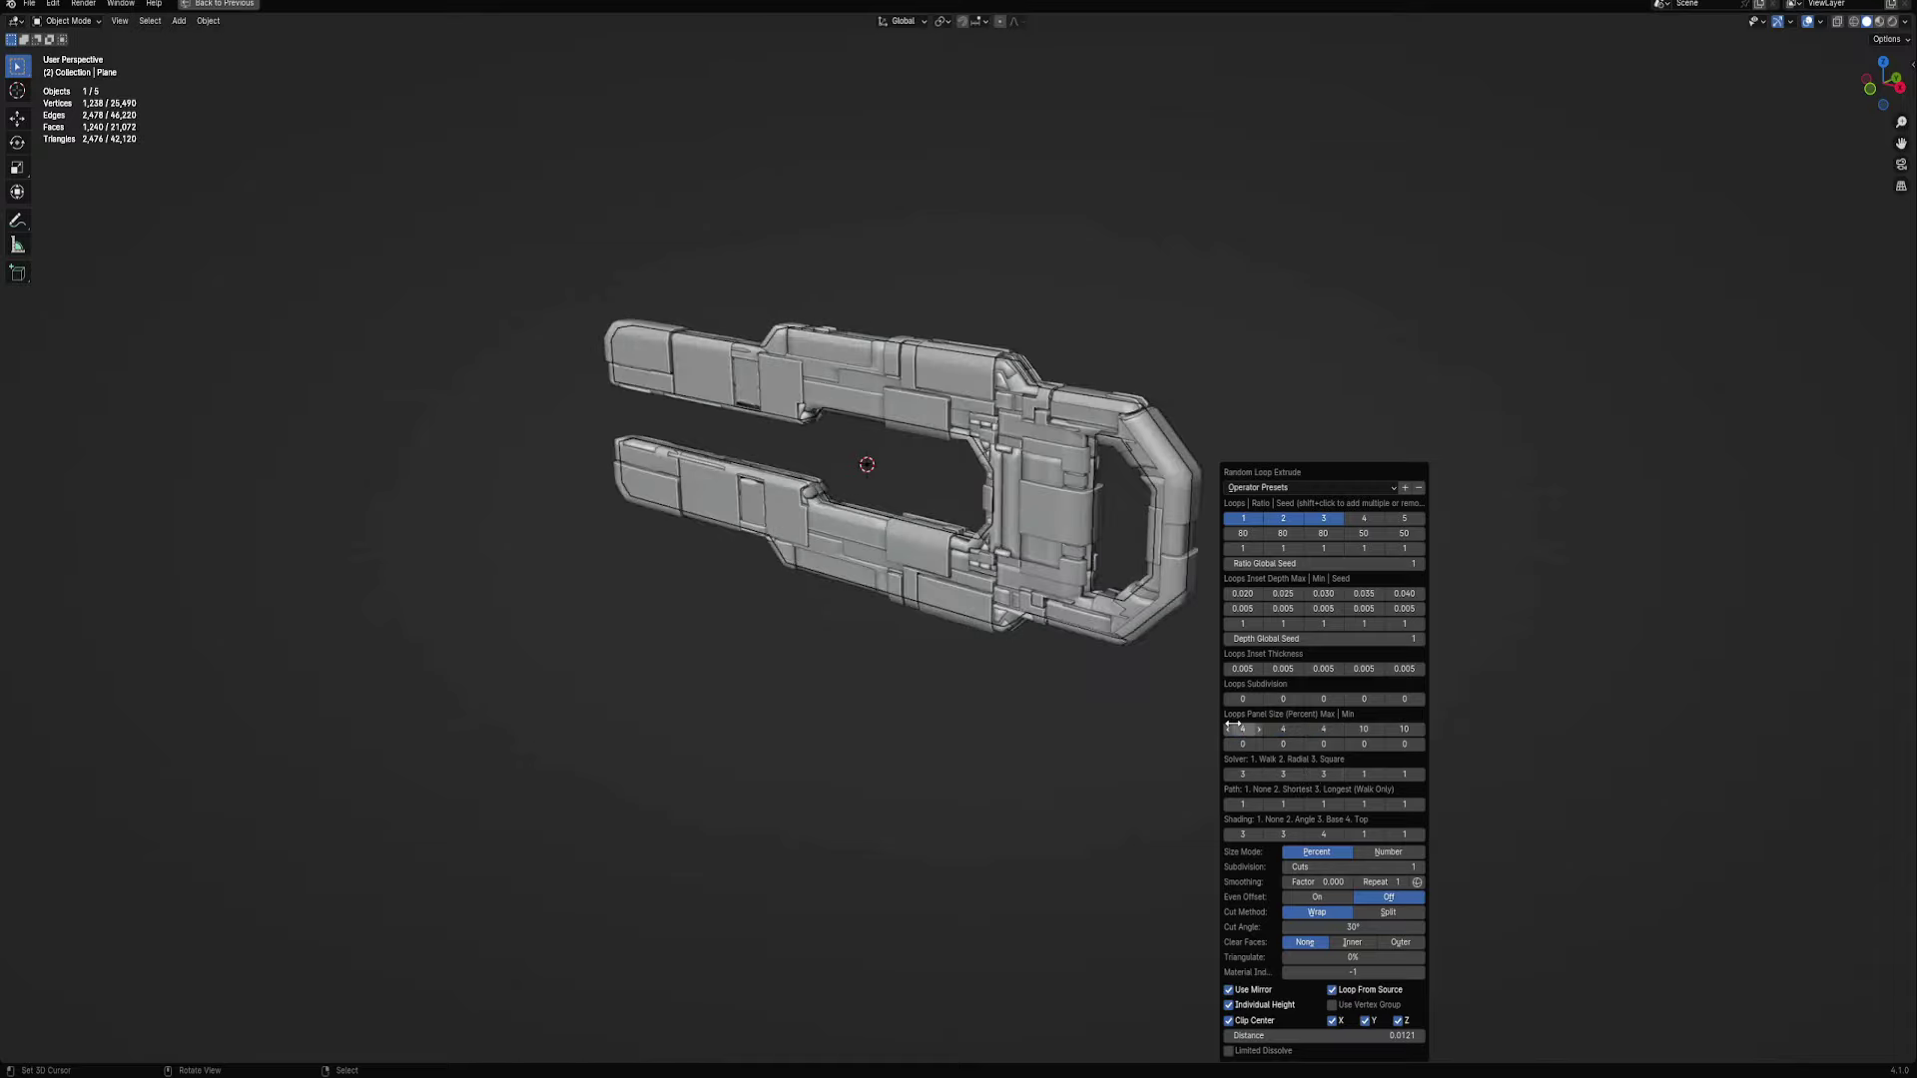
mouse_move(883, 493)
middle_mouse_down()
mouse_move(1145, 548)
mouse_move(1275, 535)
mouse_move(1186, 531)
mouse_move(1190, 582)
mouse_move(1275, 522)
mouse_move(1275, 500)
mouse_move(1177, 548)
mouse_move(1196, 541)
middle_mouse_up()
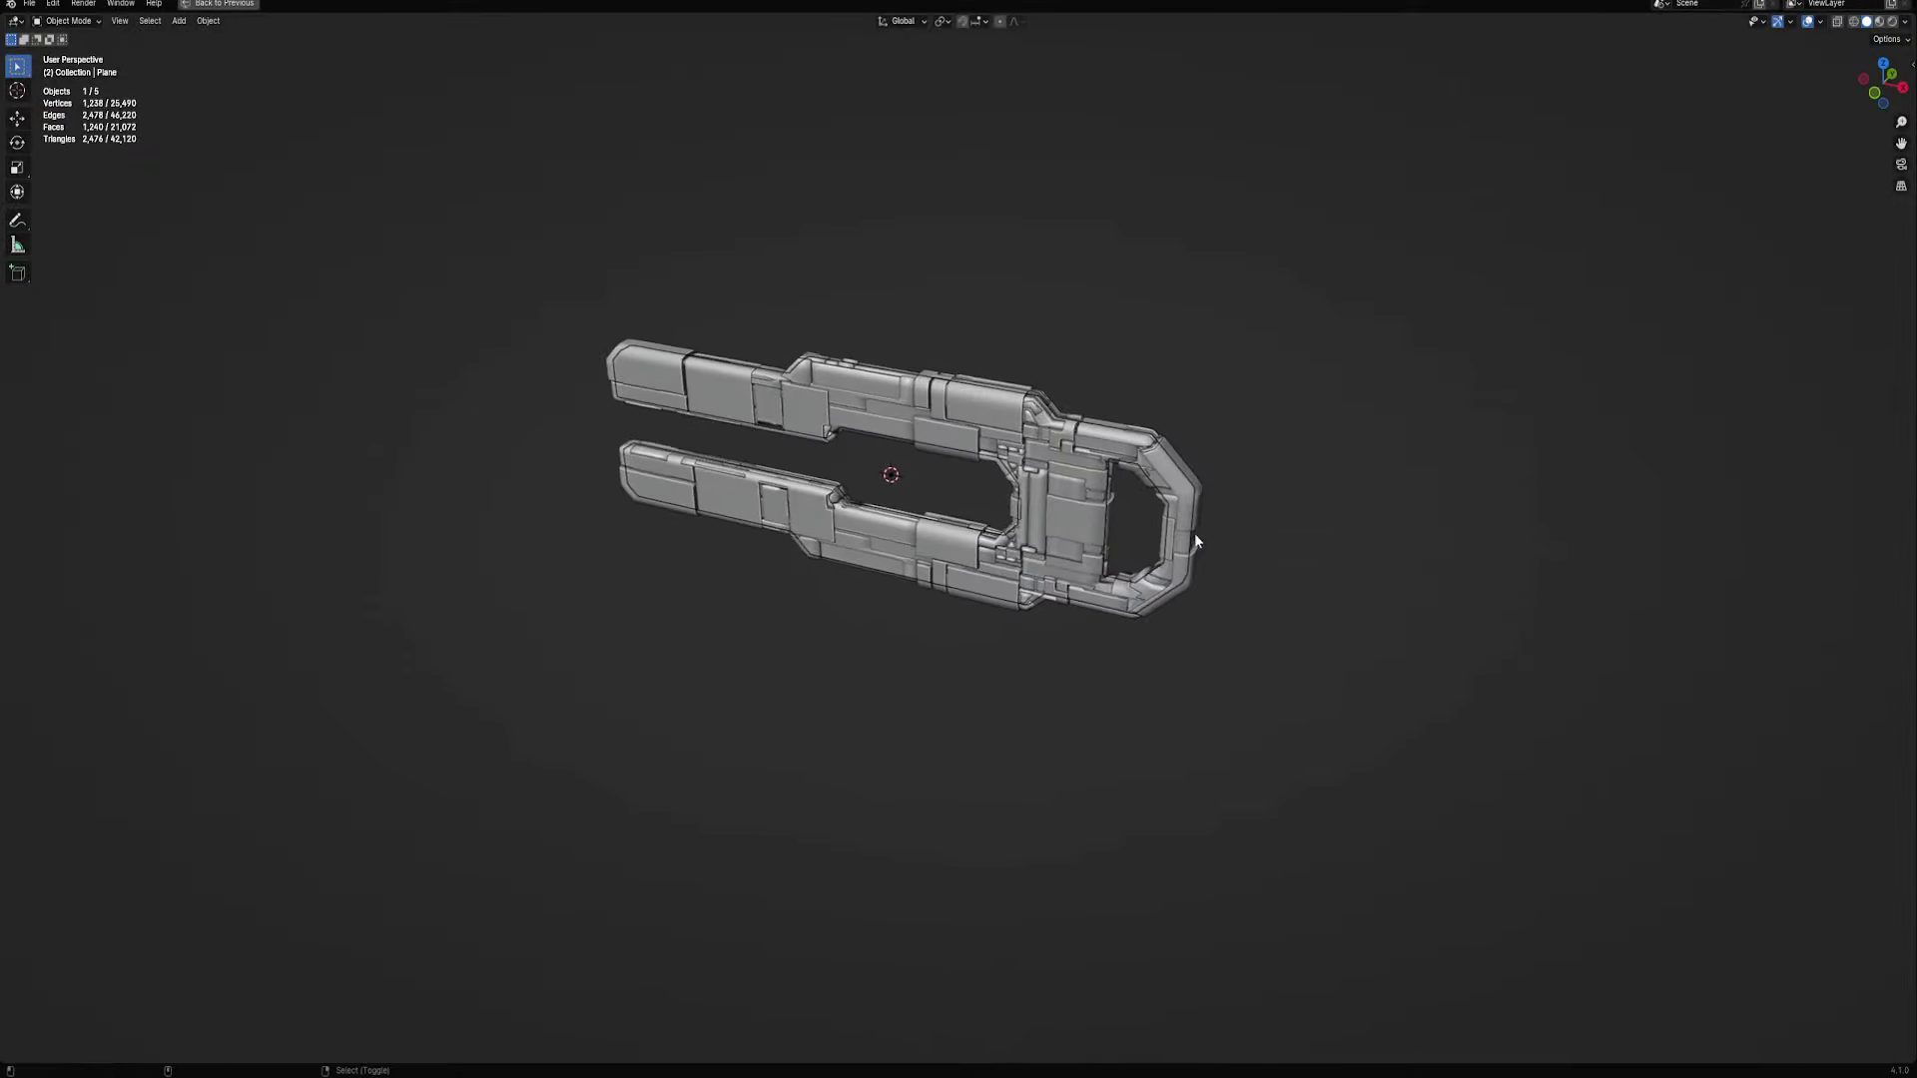
Set the Random Loop Extrude inset thickness values to 0.003
key("F9")
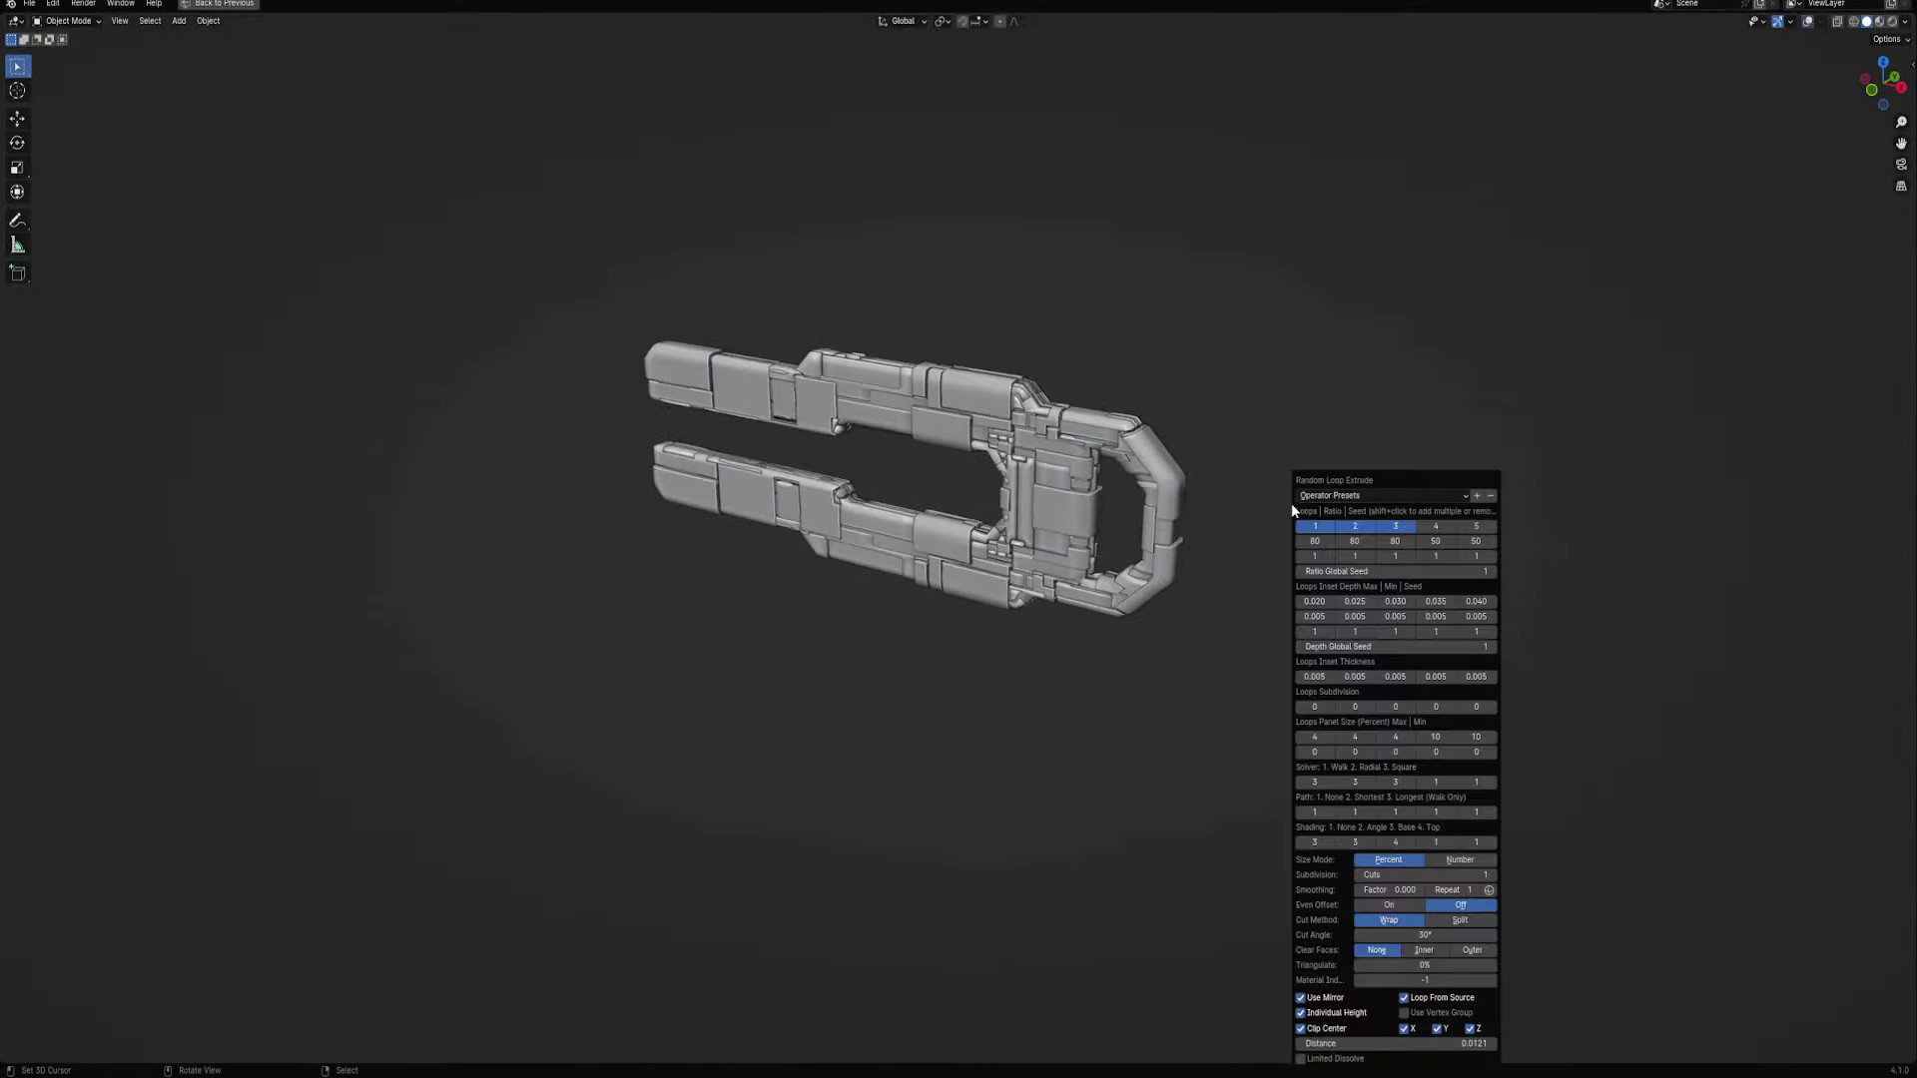
double_click(1331, 678)
type("0.002")
key("Return")
left_click_drag(1314, 678, 1355, 678)
type("0.003")
key("Return")
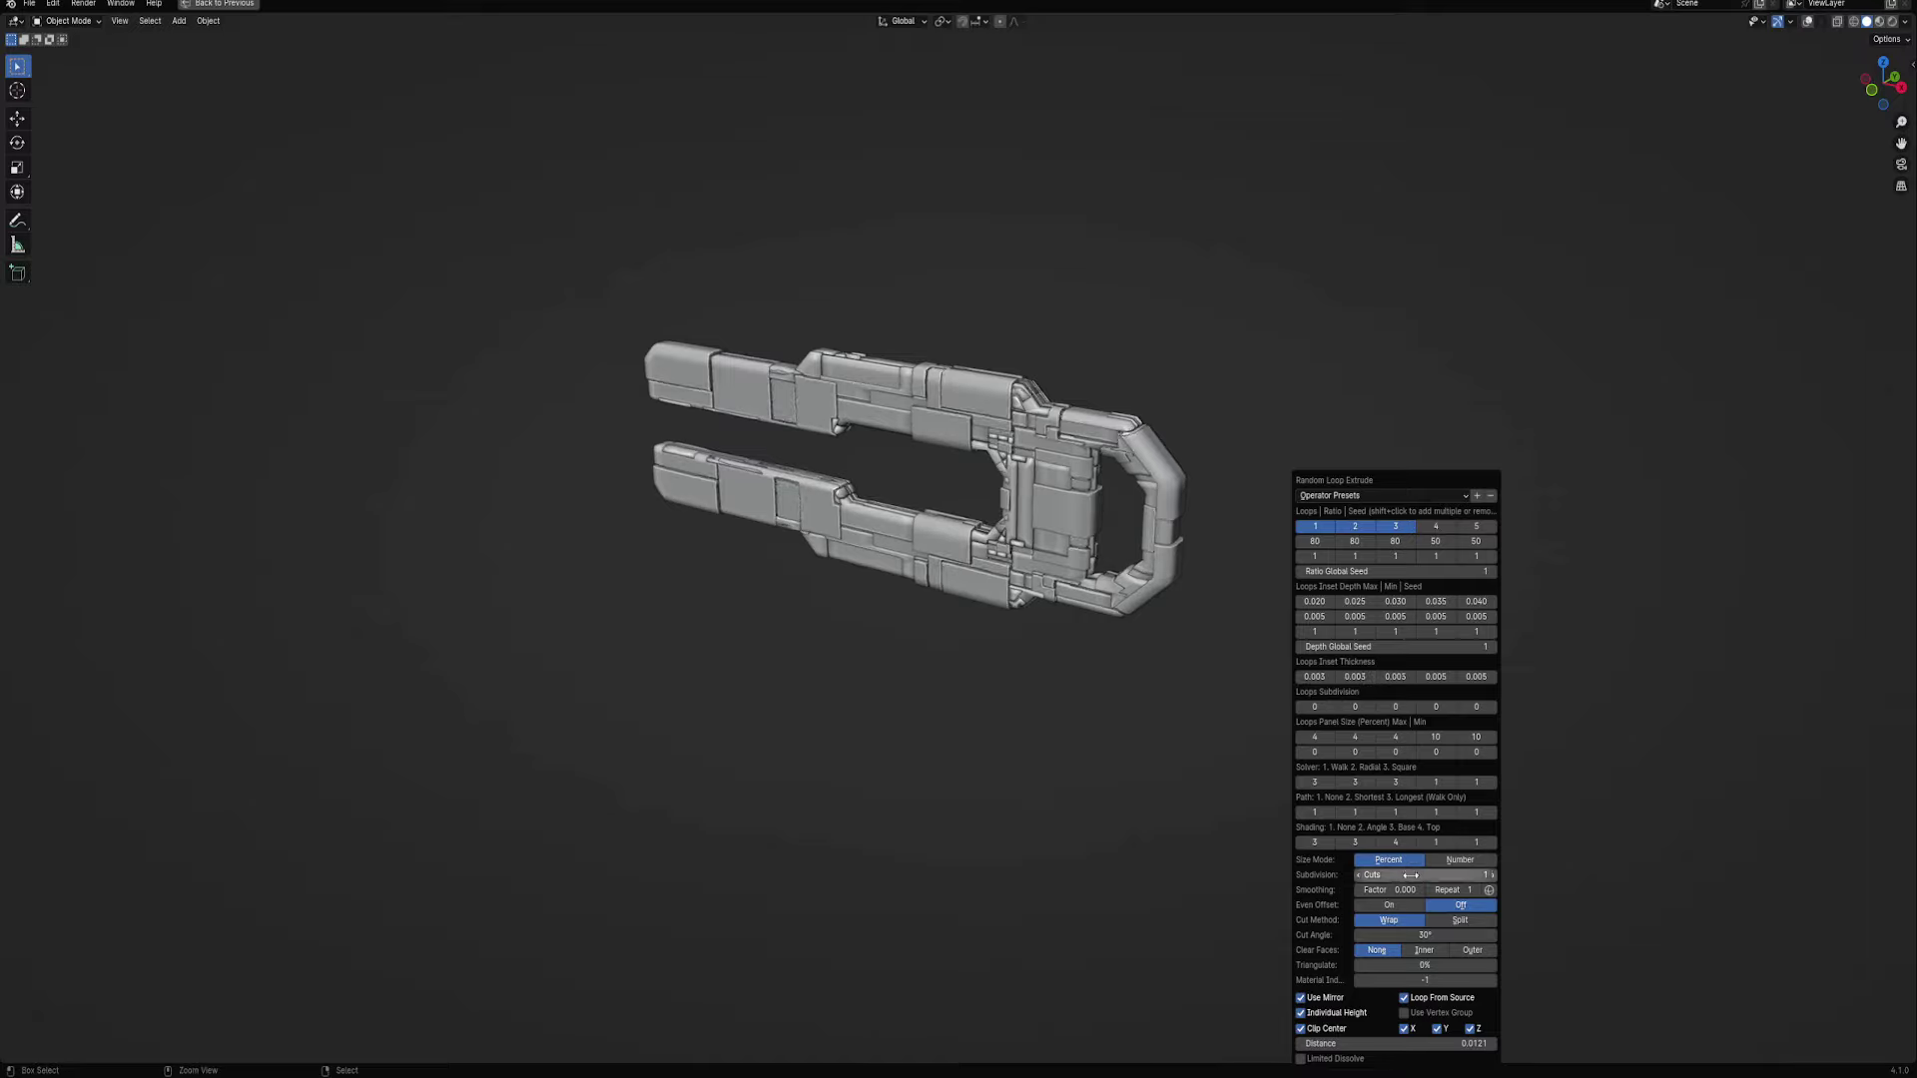
Step through the loop extrude seed values until the arms show a pleasing pattern
scroll(1410, 874, "up", 1, "ctrl")
scroll(1410, 875, "up", 1, "ctrl")
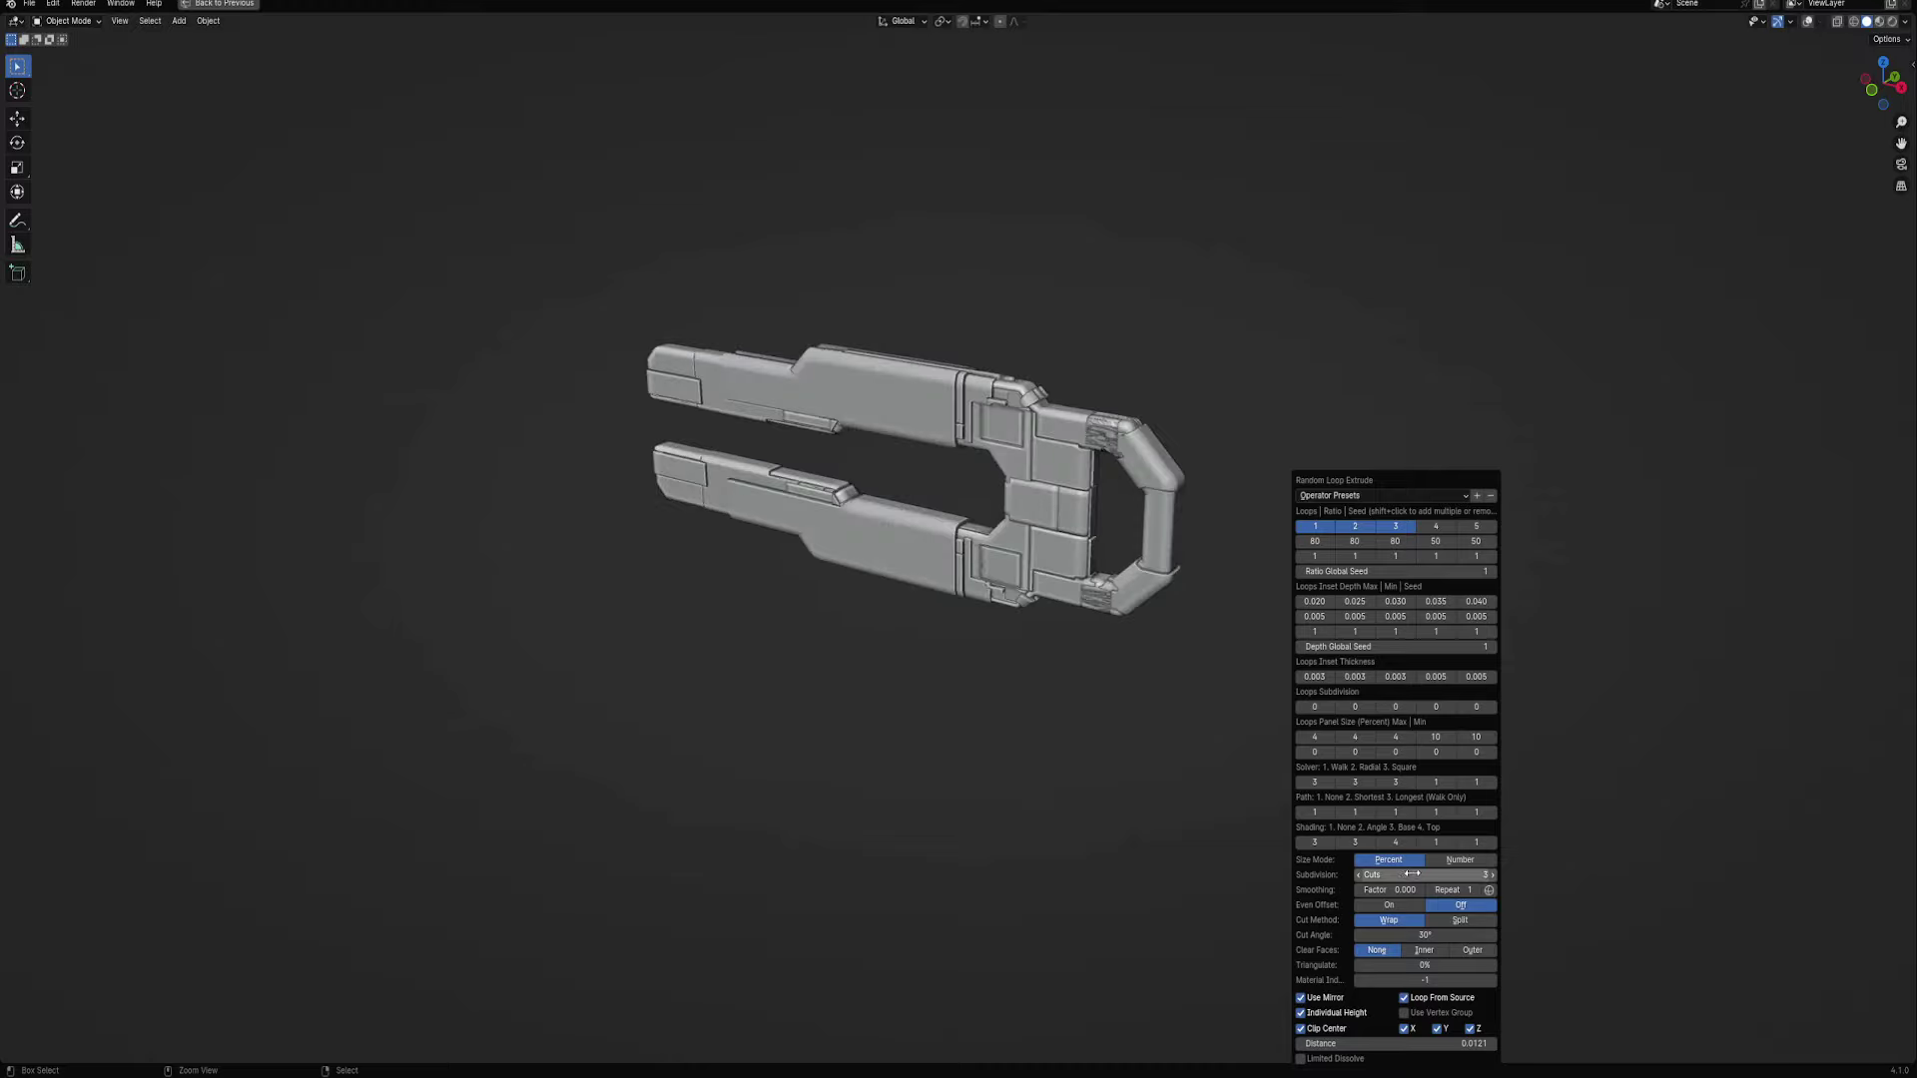
scroll(1410, 875, "down", 1, "ctrl")
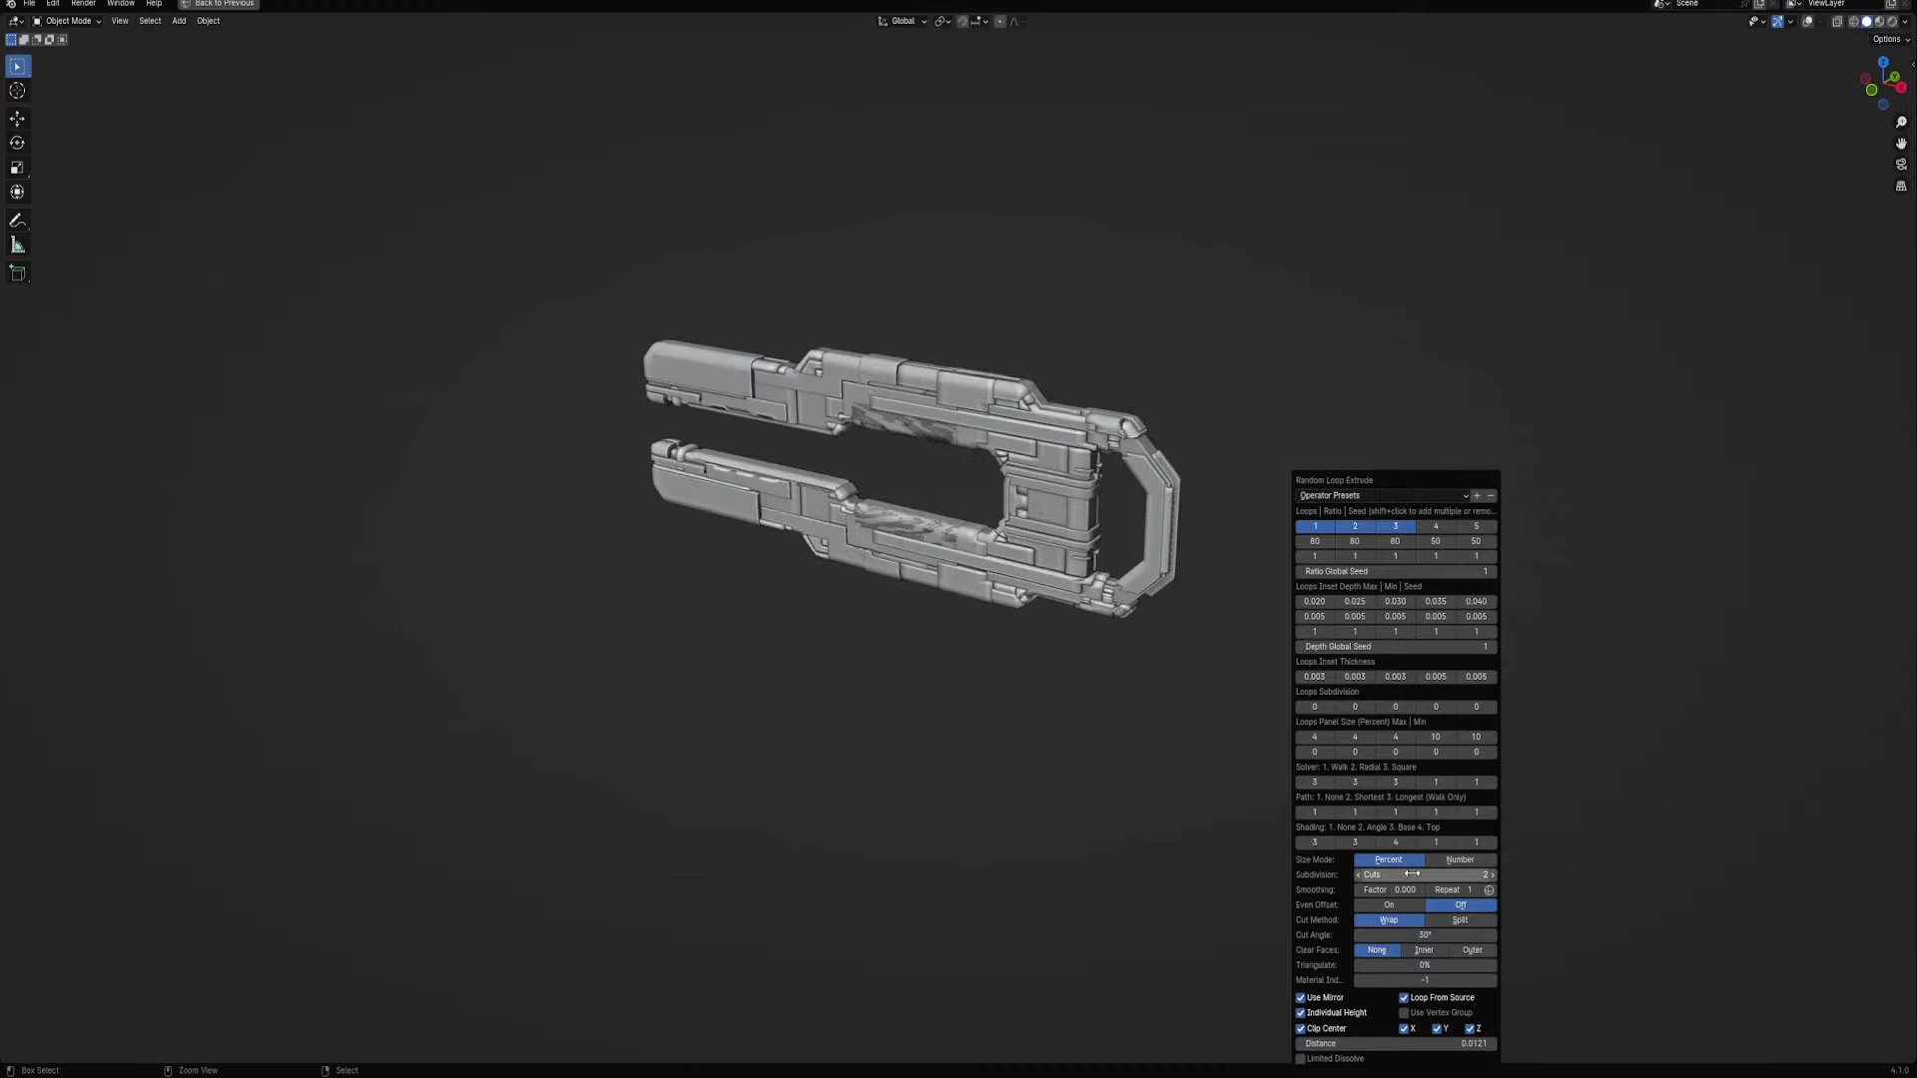
scroll(1412, 875, "up", 1, "ctrl")
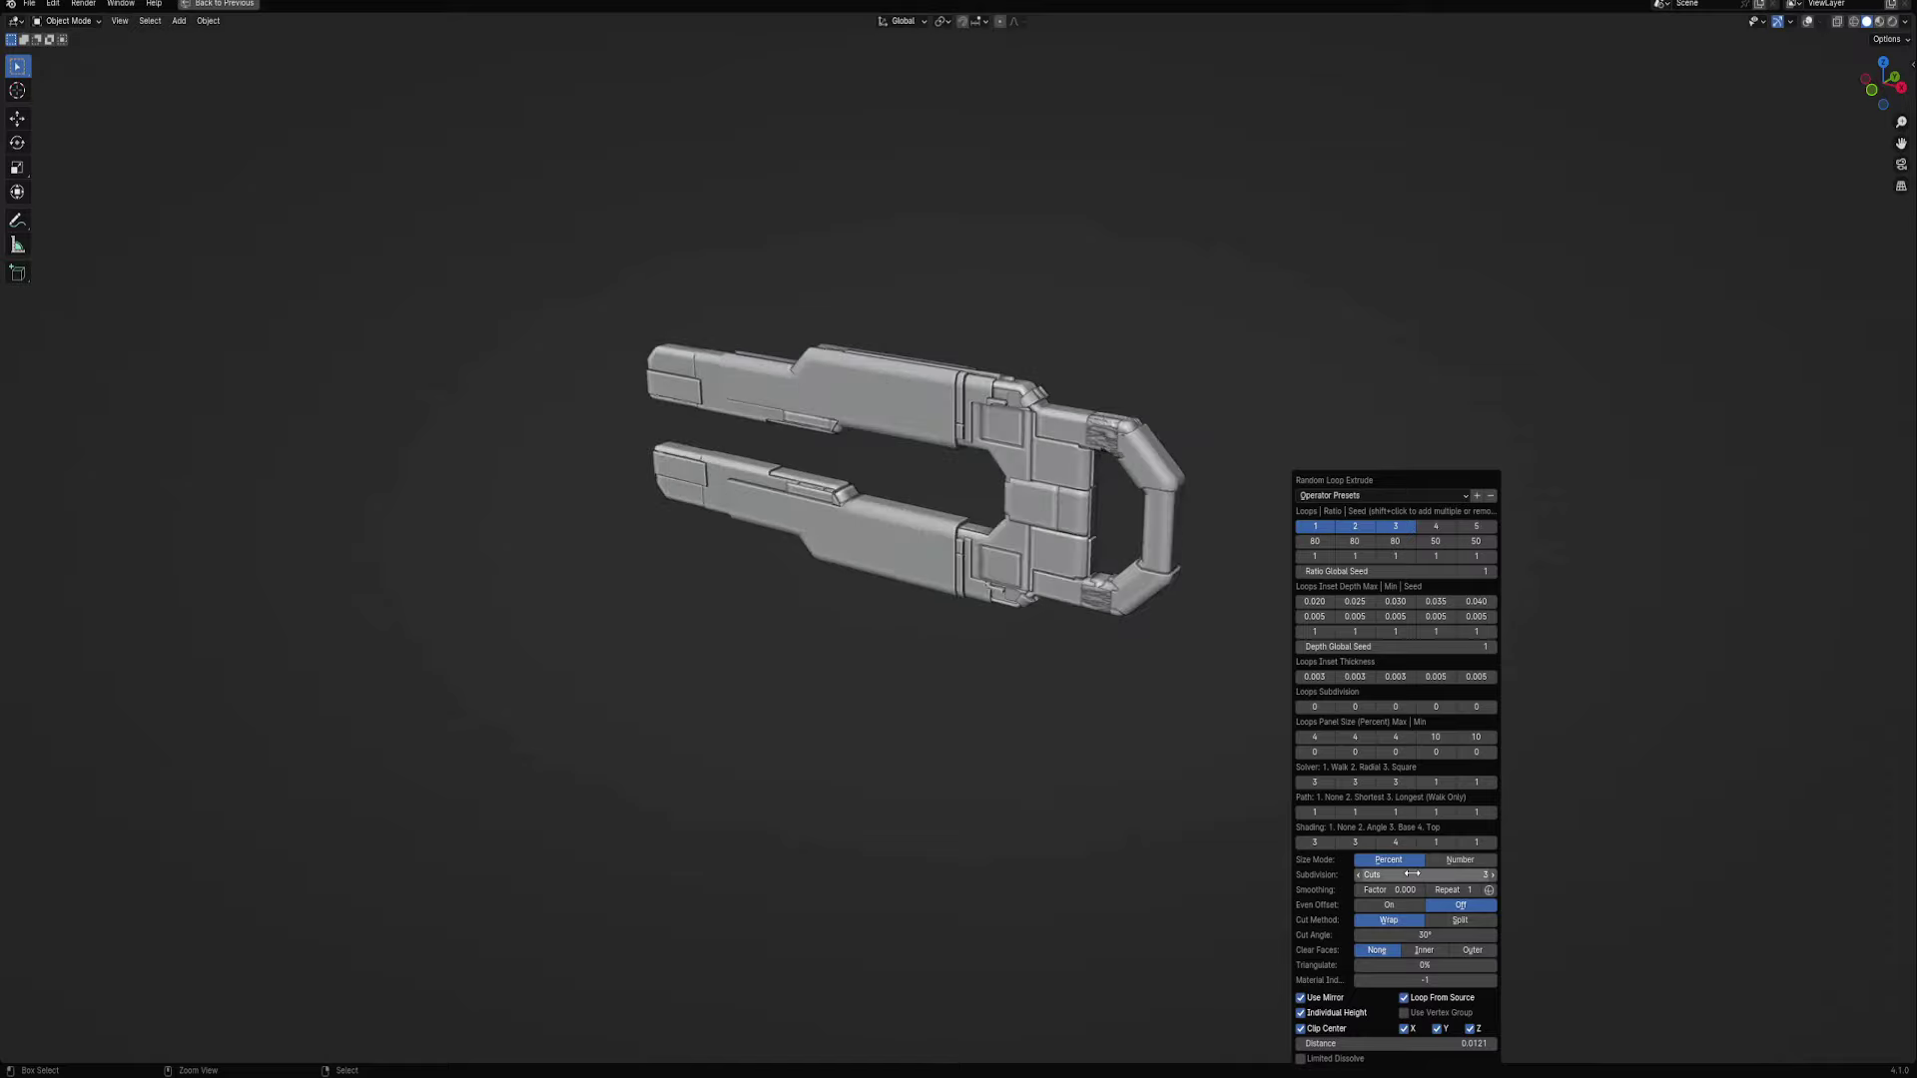
scroll(1411, 874, "down", 1, "ctrl")
scroll(1412, 874, "down", 1, "ctrl")
scroll(1412, 875, "down", 1, "ctrl")
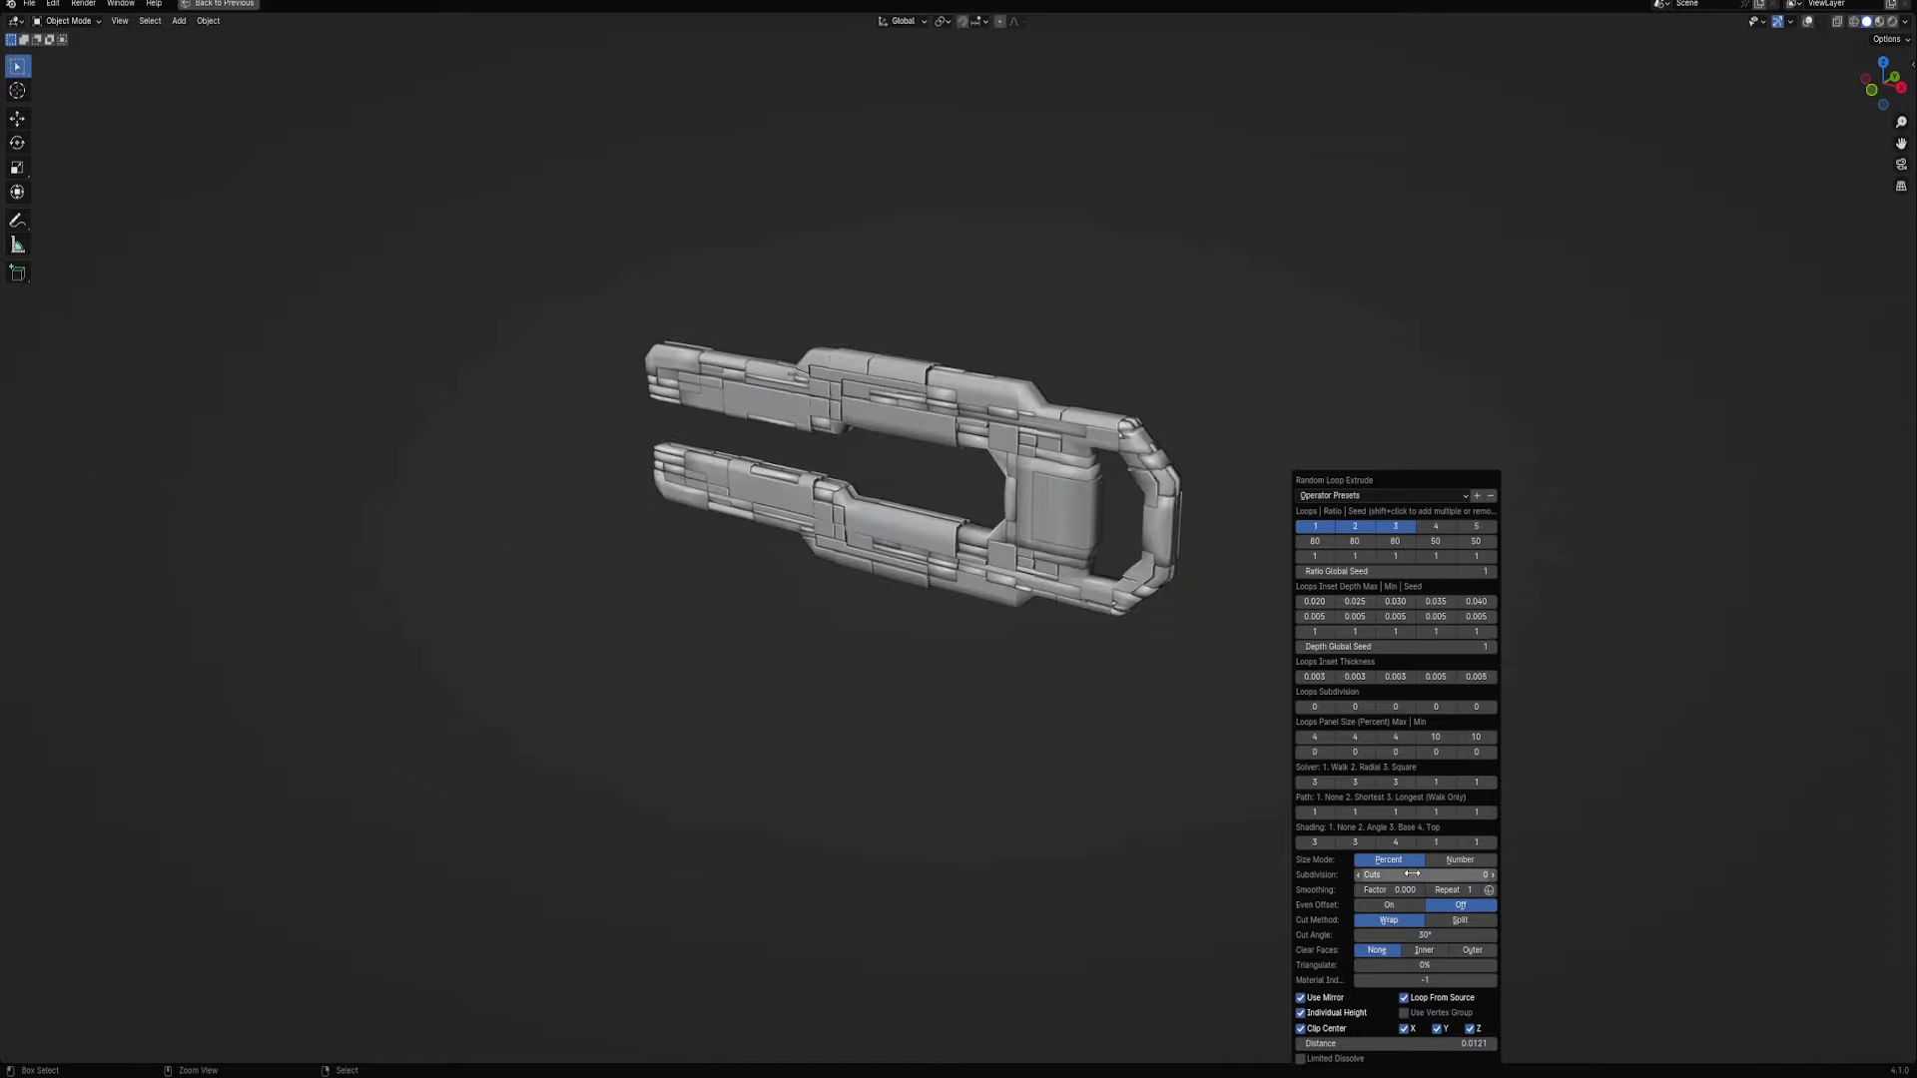
scroll(1412, 875, "up", 1, "ctrl")
scroll(1411, 874, "up", 1, "ctrl")
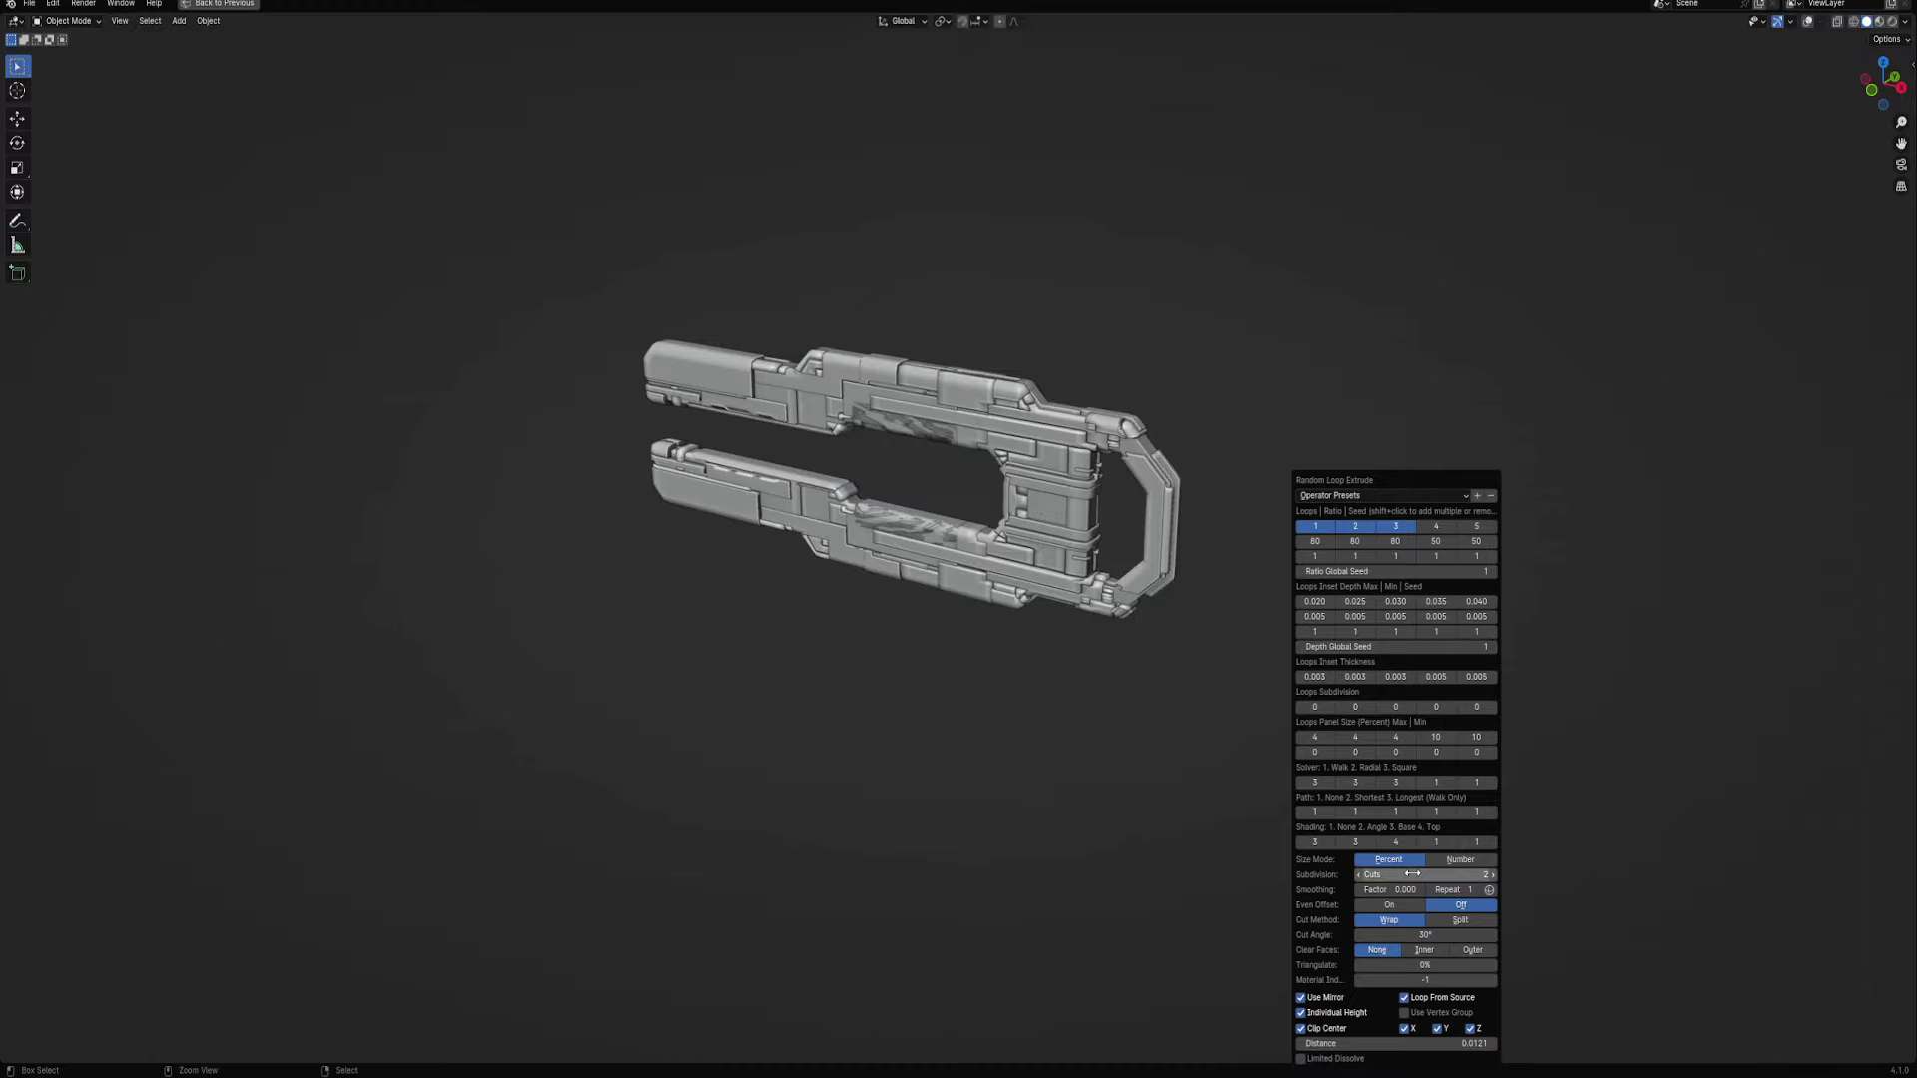
scroll(1412, 875, "up", 1, "ctrl")
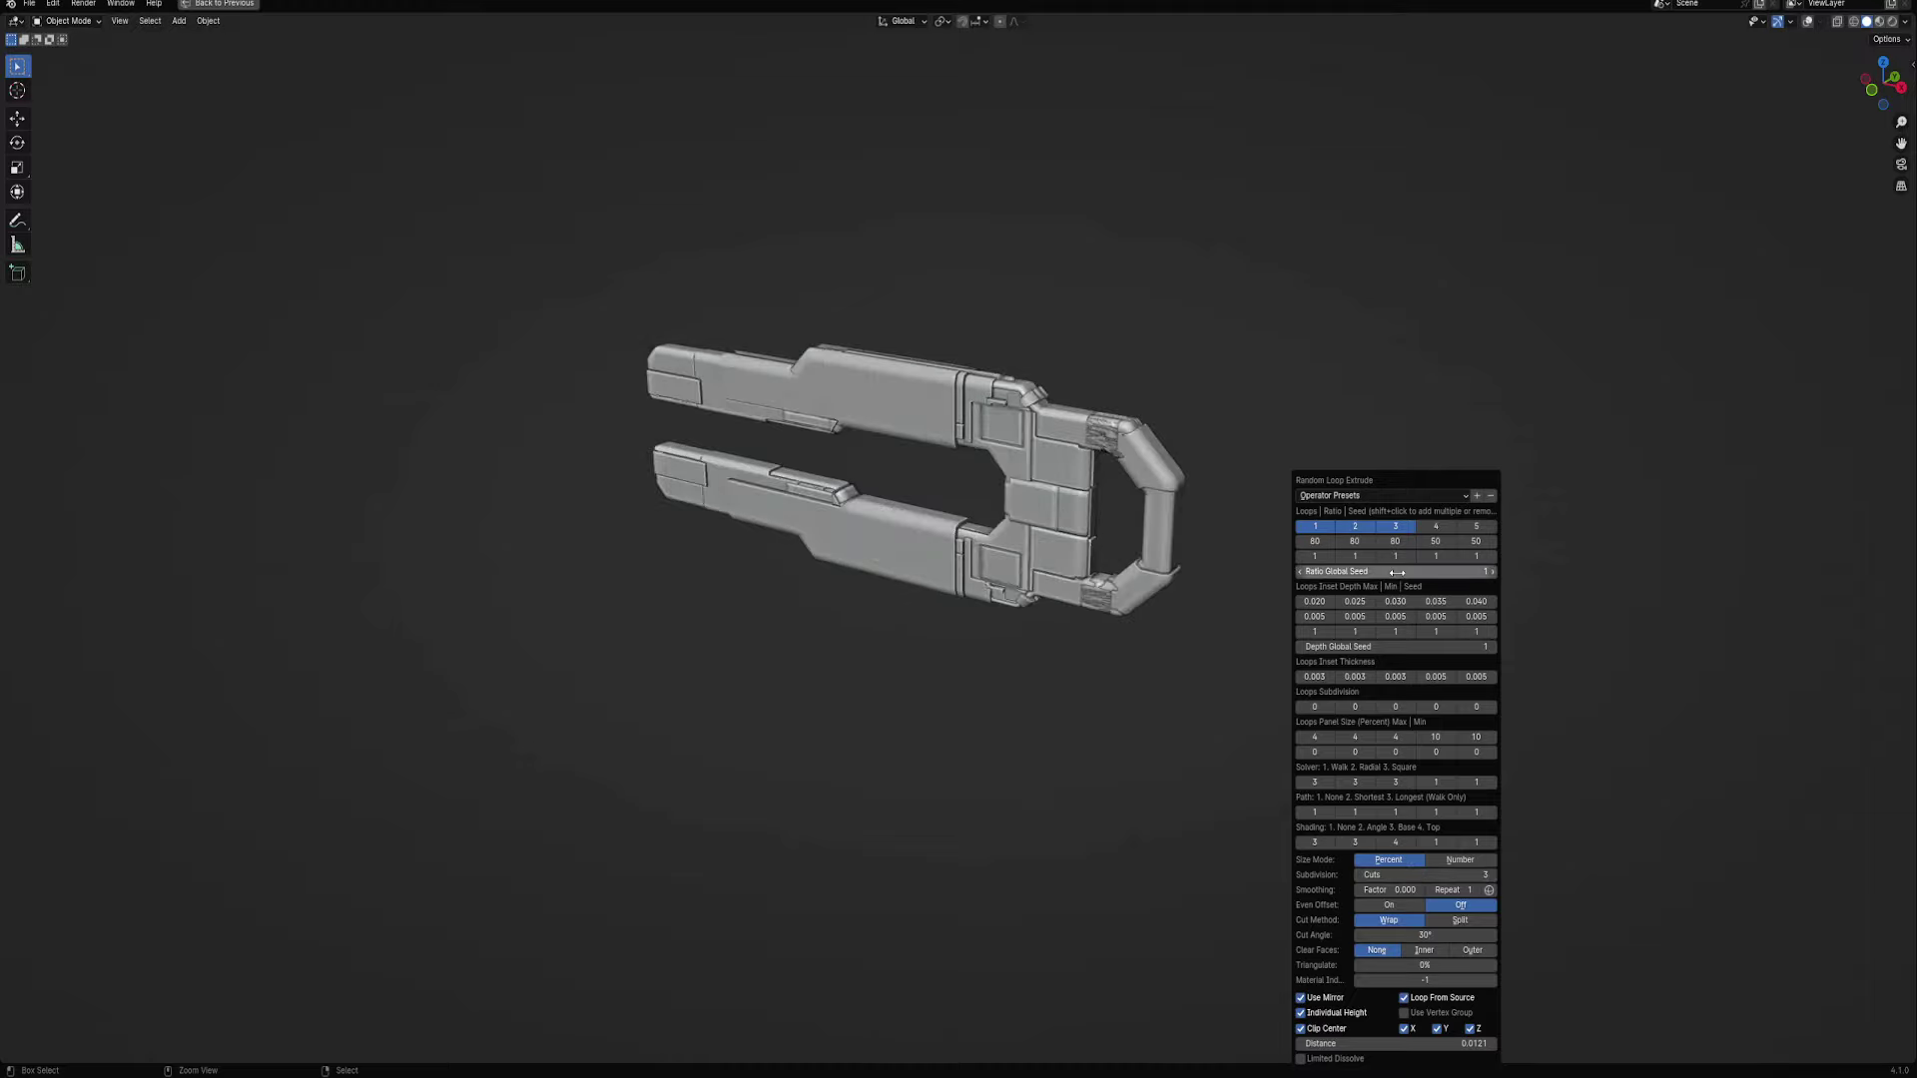
scroll(1397, 572, "up", 1, "ctrl")
scroll(1397, 572, "up", 1, "ctrl")
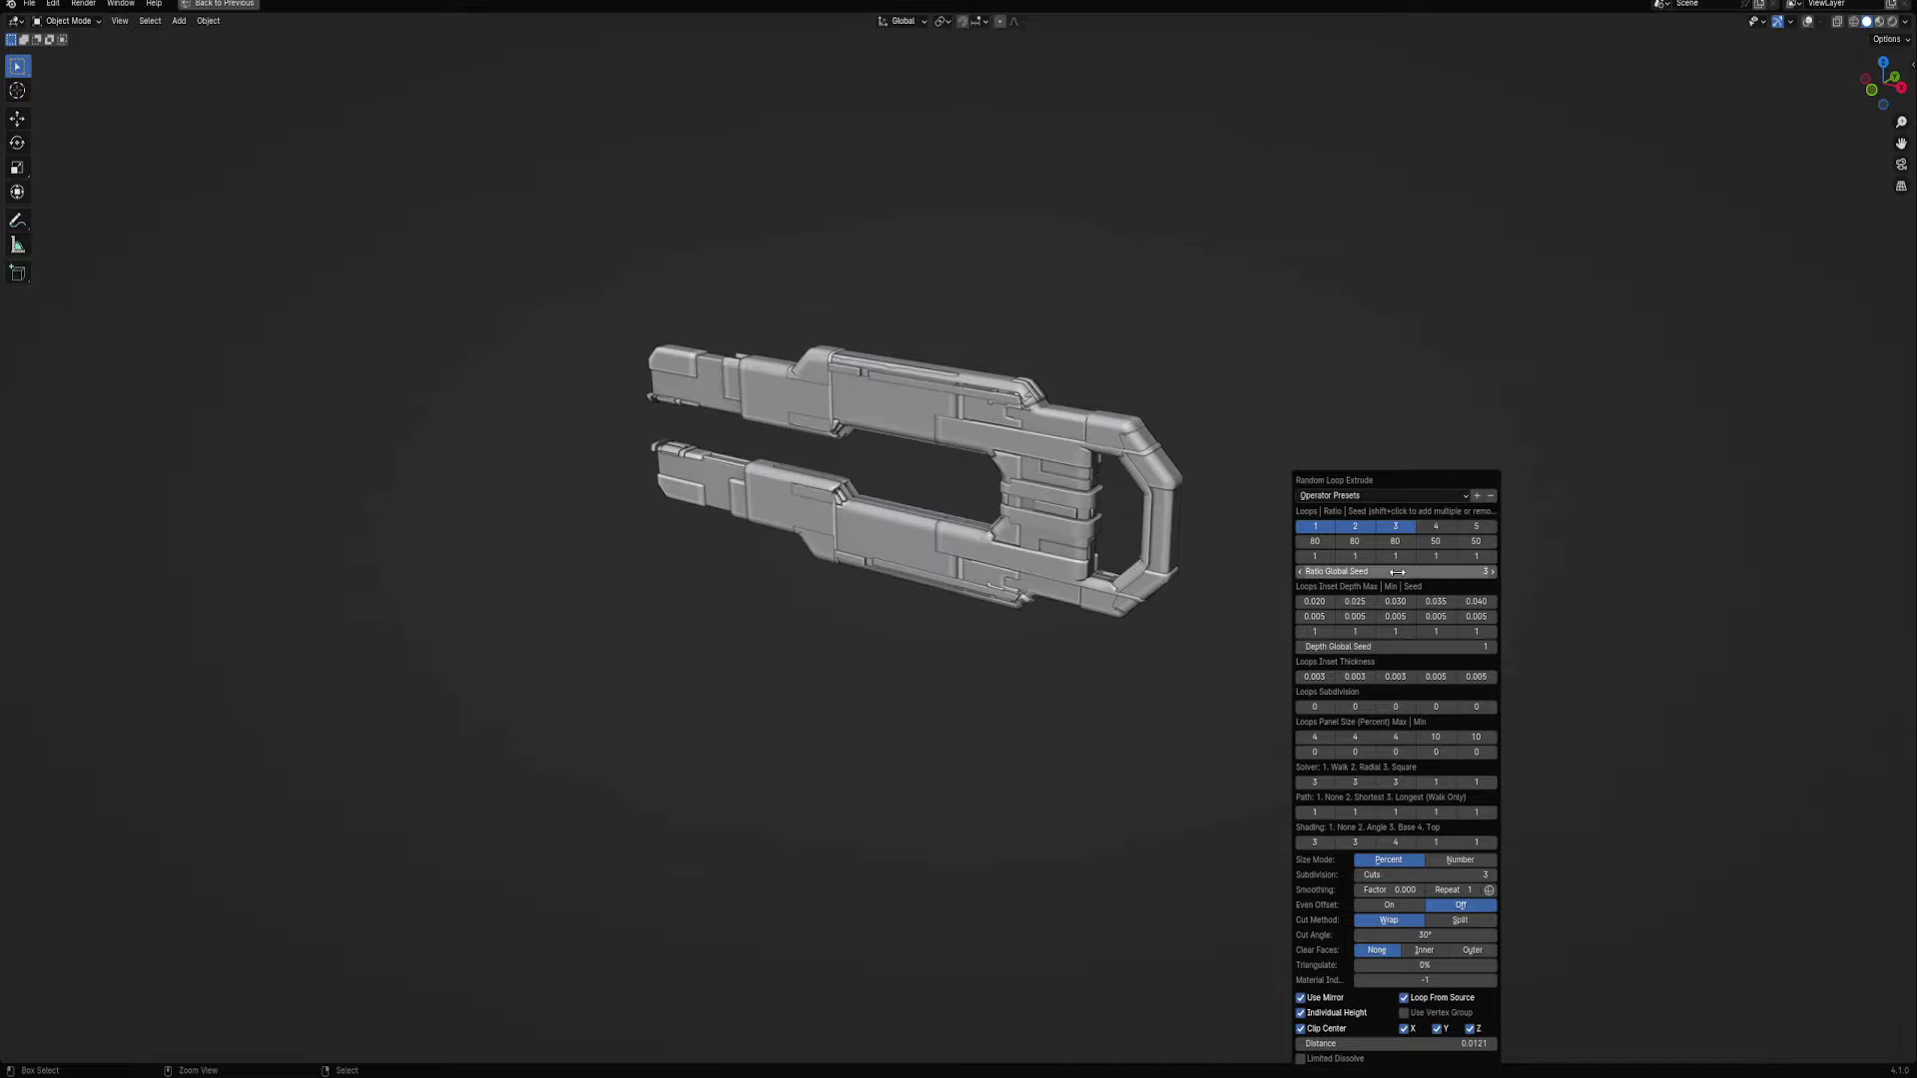
scroll(1397, 572, "up", 1, "ctrl")
scroll(1397, 572, "up", 2, "ctrl")
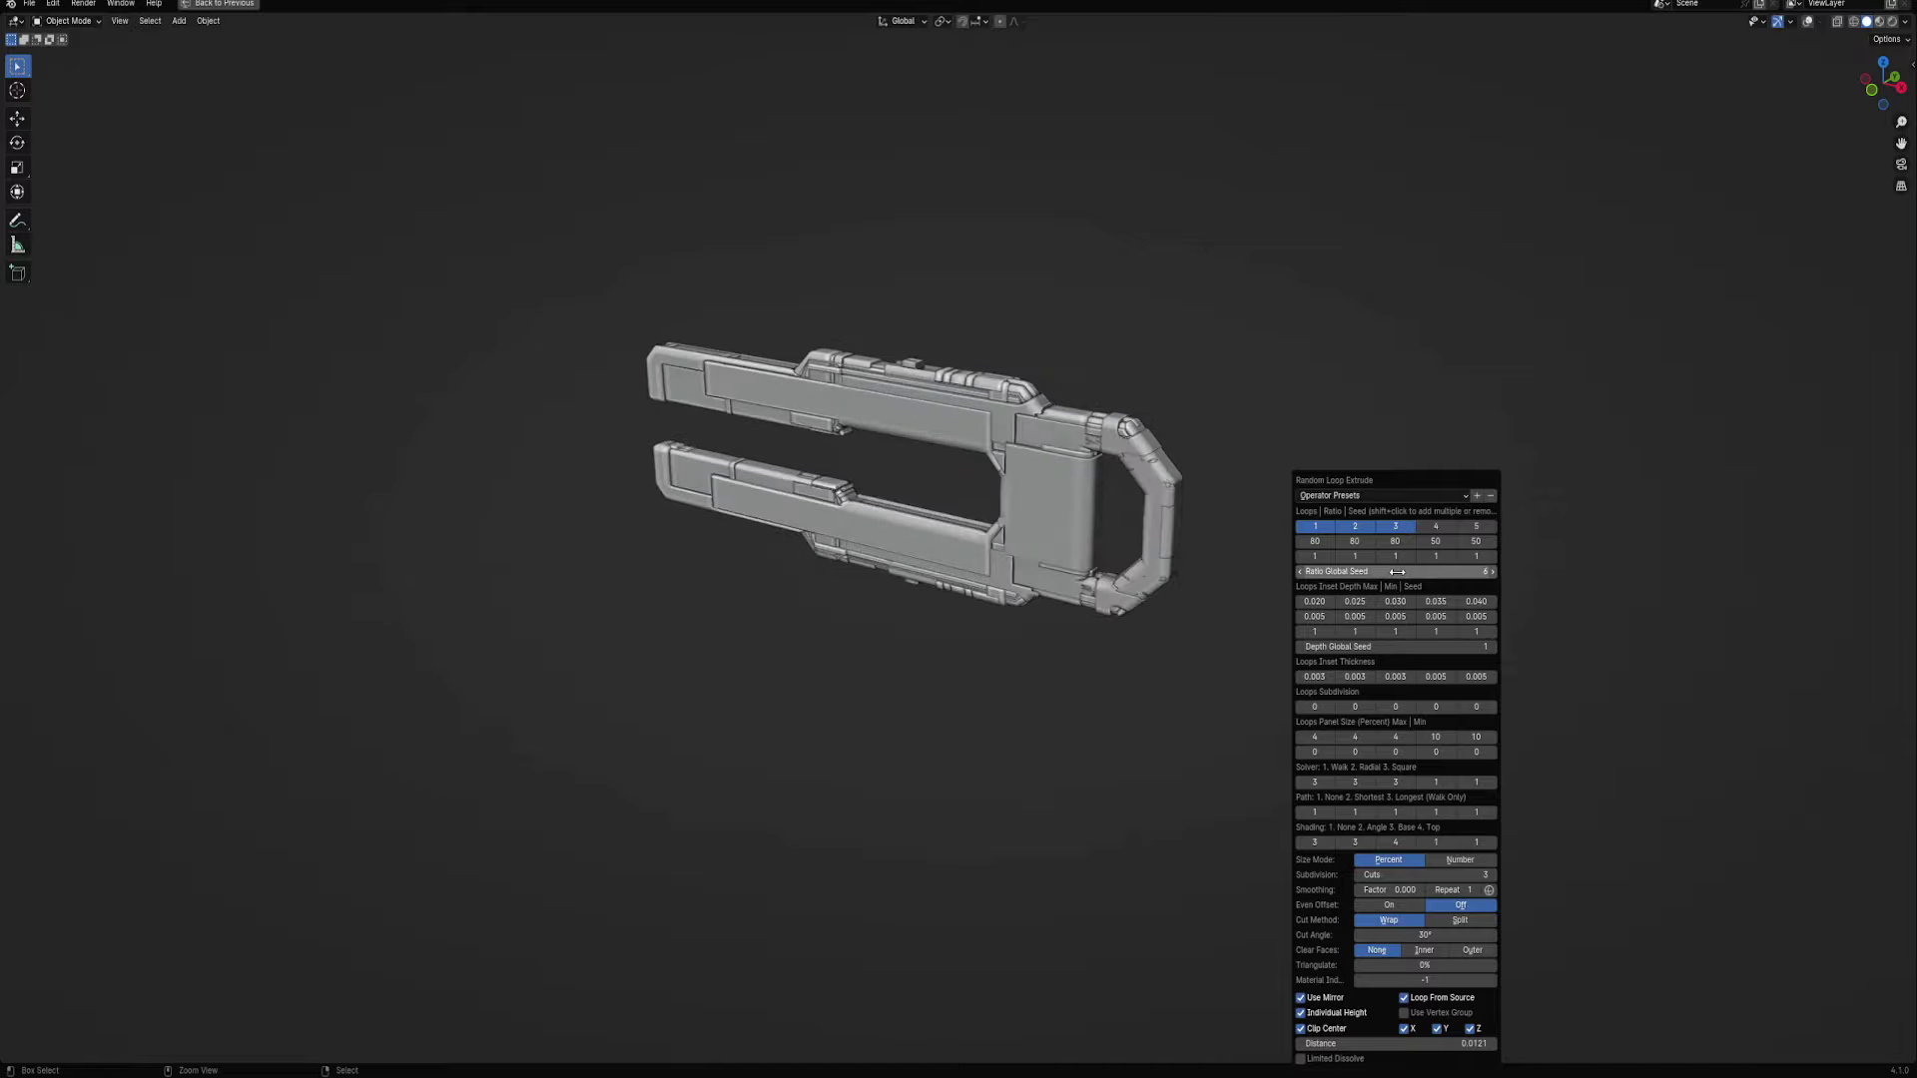
scroll(1397, 572, "up", 1, "ctrl")
scroll(1397, 572, "down", 1, "ctrl")
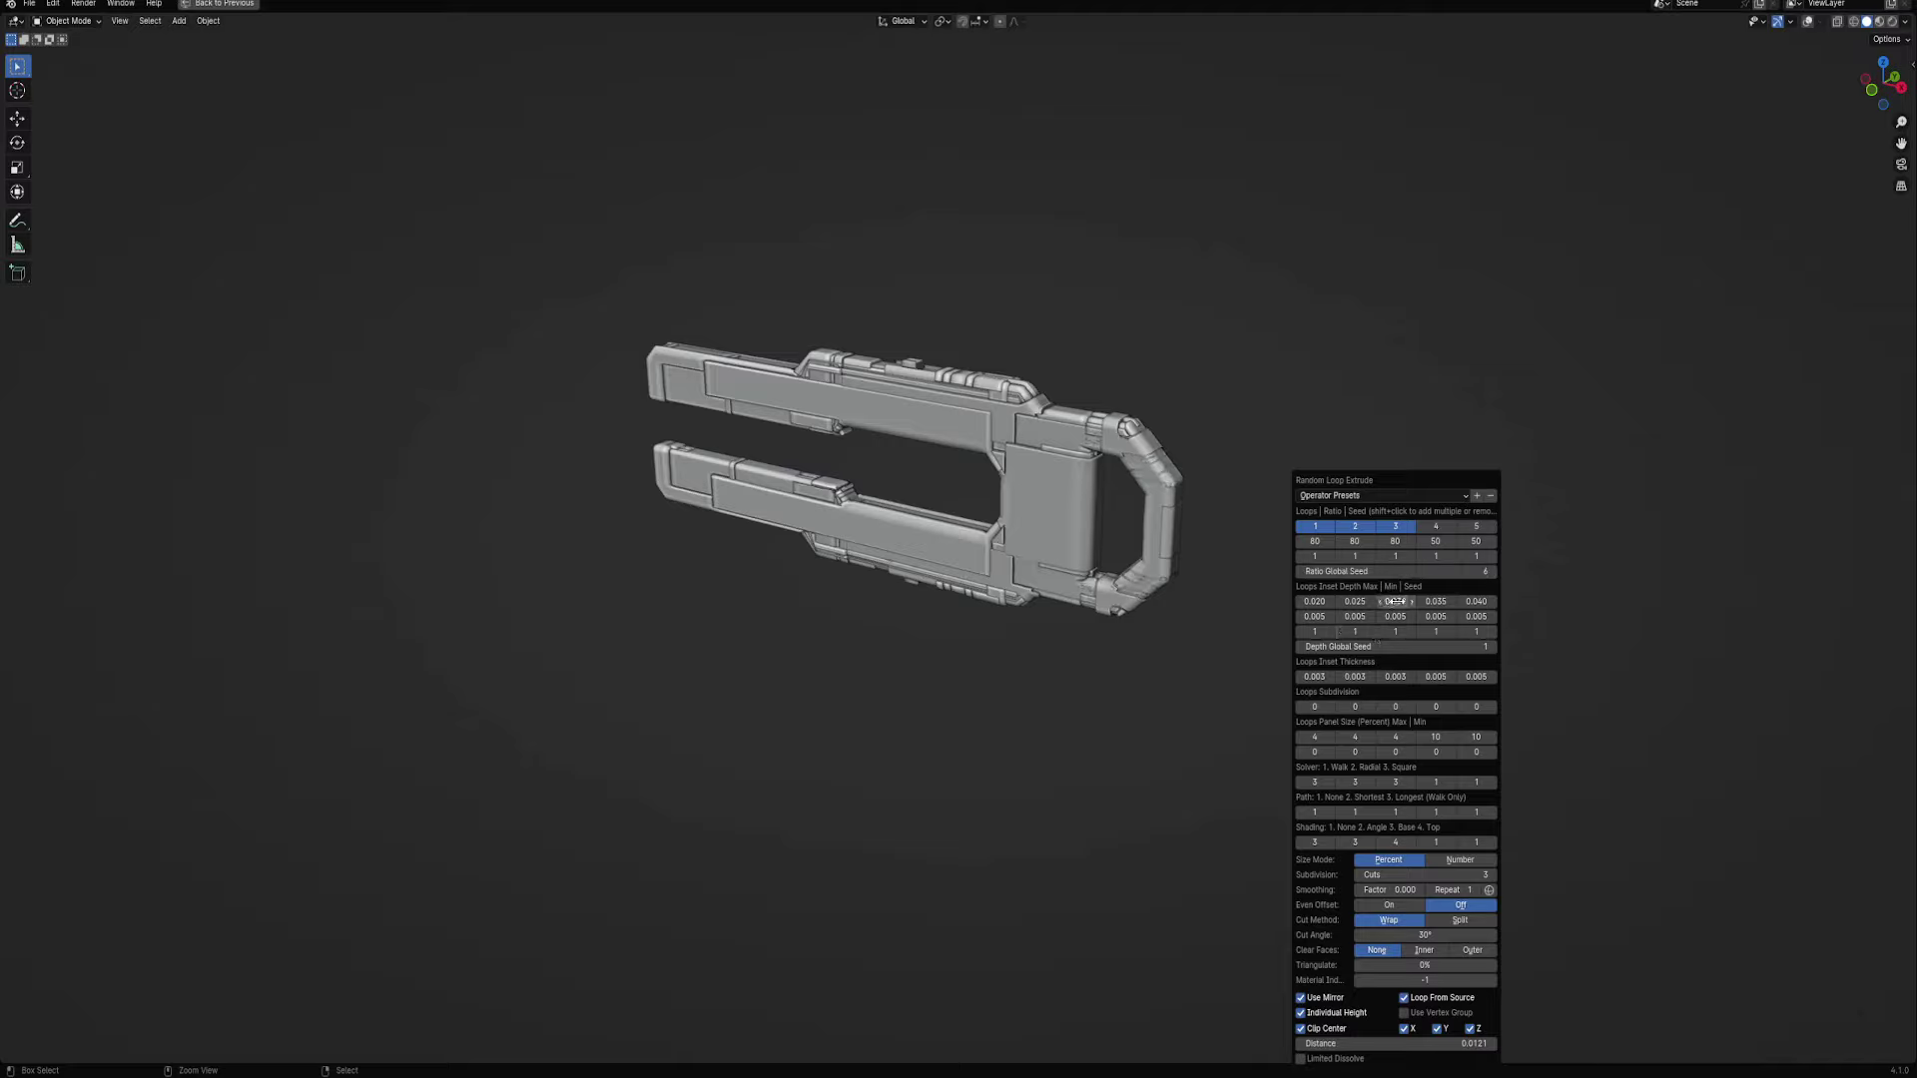
scroll(1394, 601, "down", 1, "ctrl")
scroll(1395, 601, "up", 1, "ctrl")
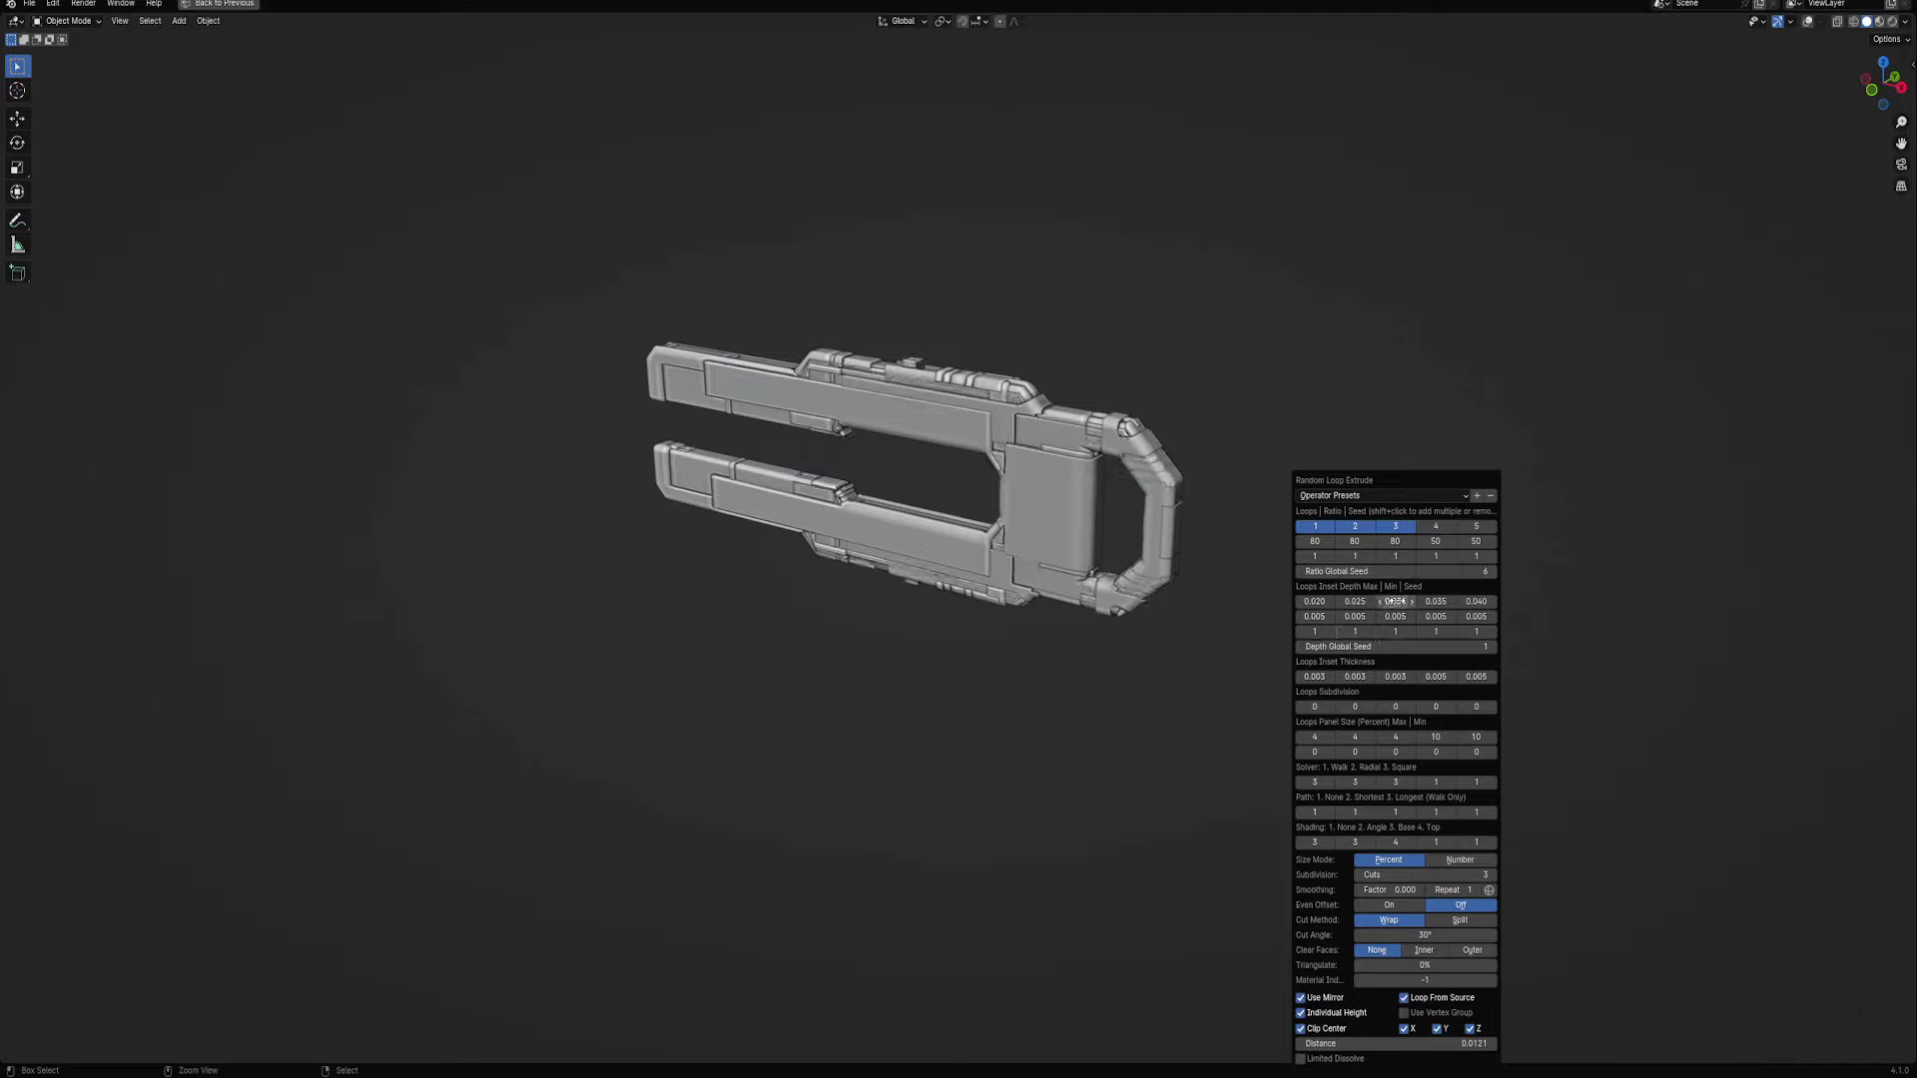
scroll(1392, 603, "down", 2, "ctrl")
scroll(1394, 602, "down", 2, "ctrl")
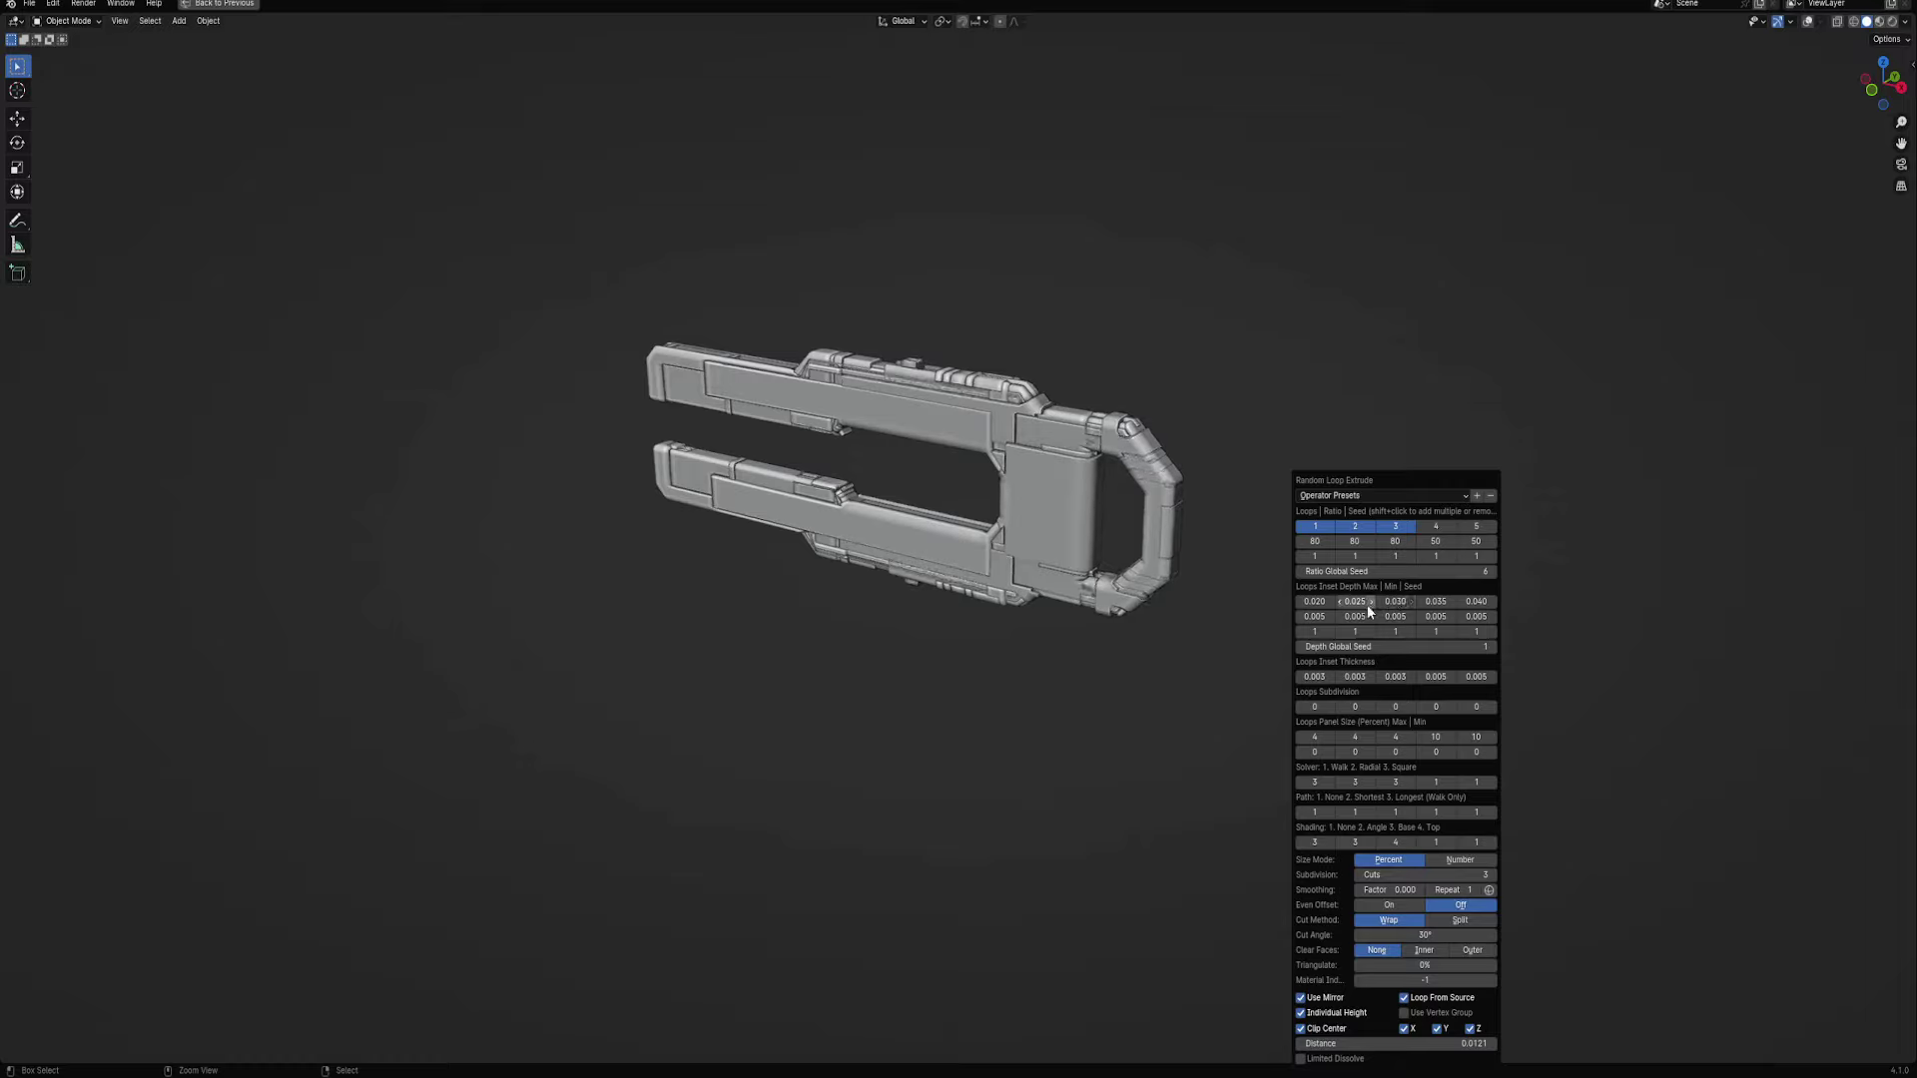
scroll(1353, 603, "down", 1, "ctrl")
Orbit and zoom around the gun frame to a top-down view to inspect the detailing
middle_click_drag(1354, 602, 1185, 625)
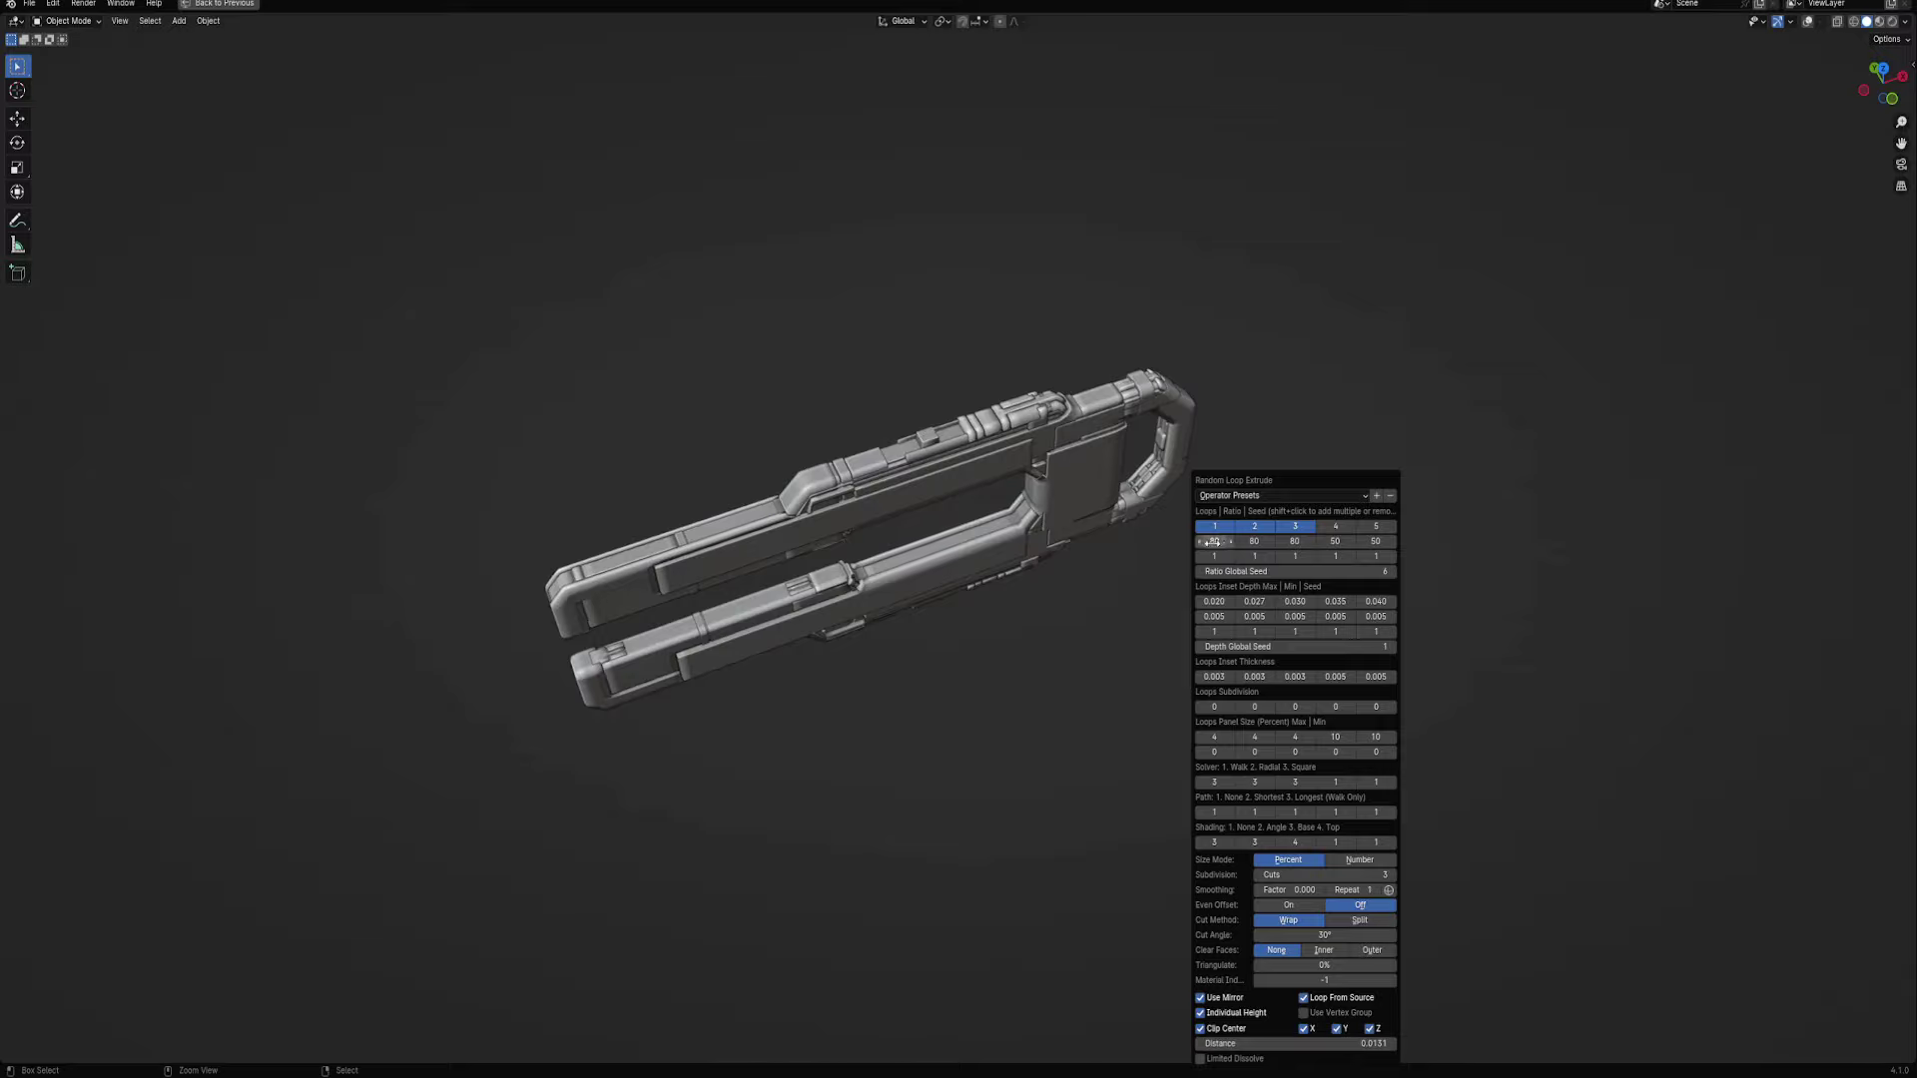
scroll(1211, 556, "up", 1, "ctrl")
scroll(1247, 556, "up", 1, "ctrl")
scroll(1251, 556, "up", 1, "ctrl")
scroll(1257, 556, "up", 1, "ctrl")
scroll(1293, 556, "up", 1, "ctrl")
scroll(1294, 556, "up", 1, "ctrl")
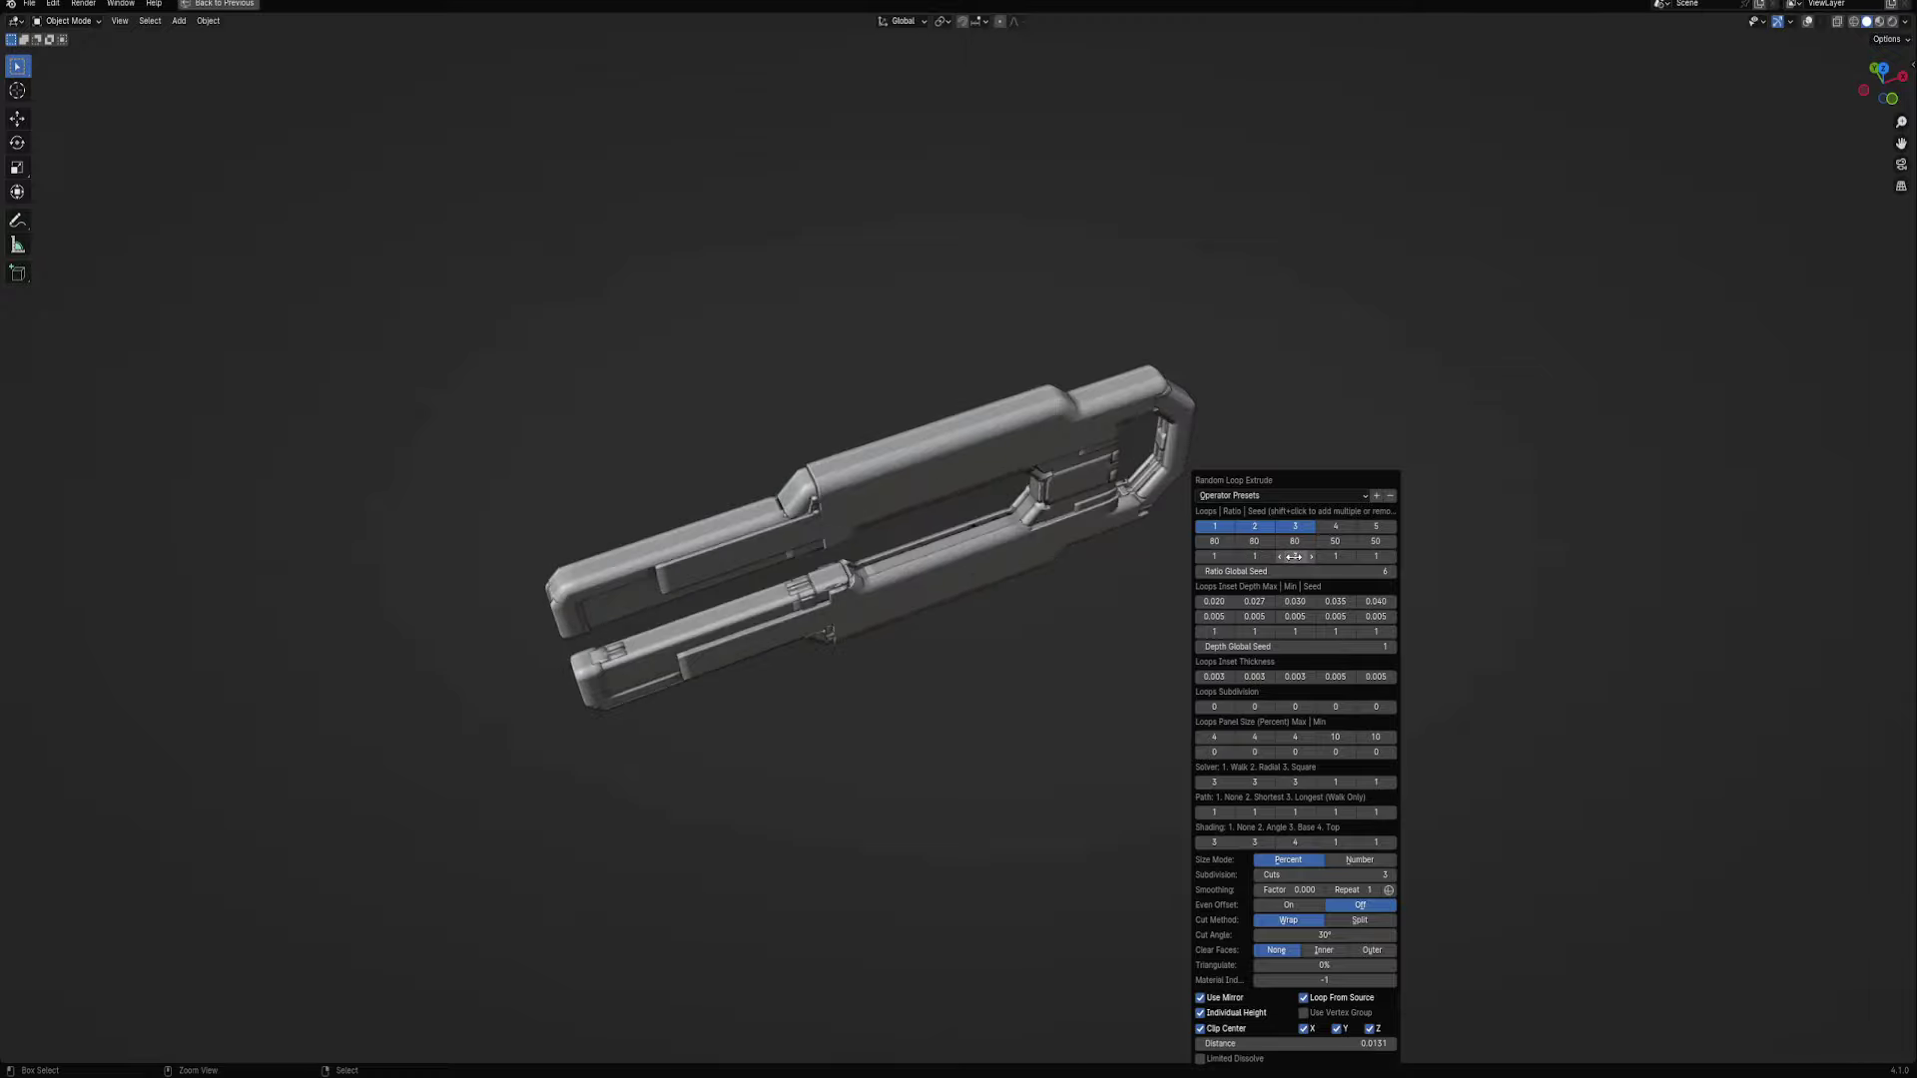
mouse_move(1294, 556)
middle_mouse_down()
mouse_move(1039, 536)
mouse_move(1215, 539)
mouse_move(1217, 606)
mouse_move(1211, 543)
middle_mouse_up()
scroll(1095, 546, "up", 2)
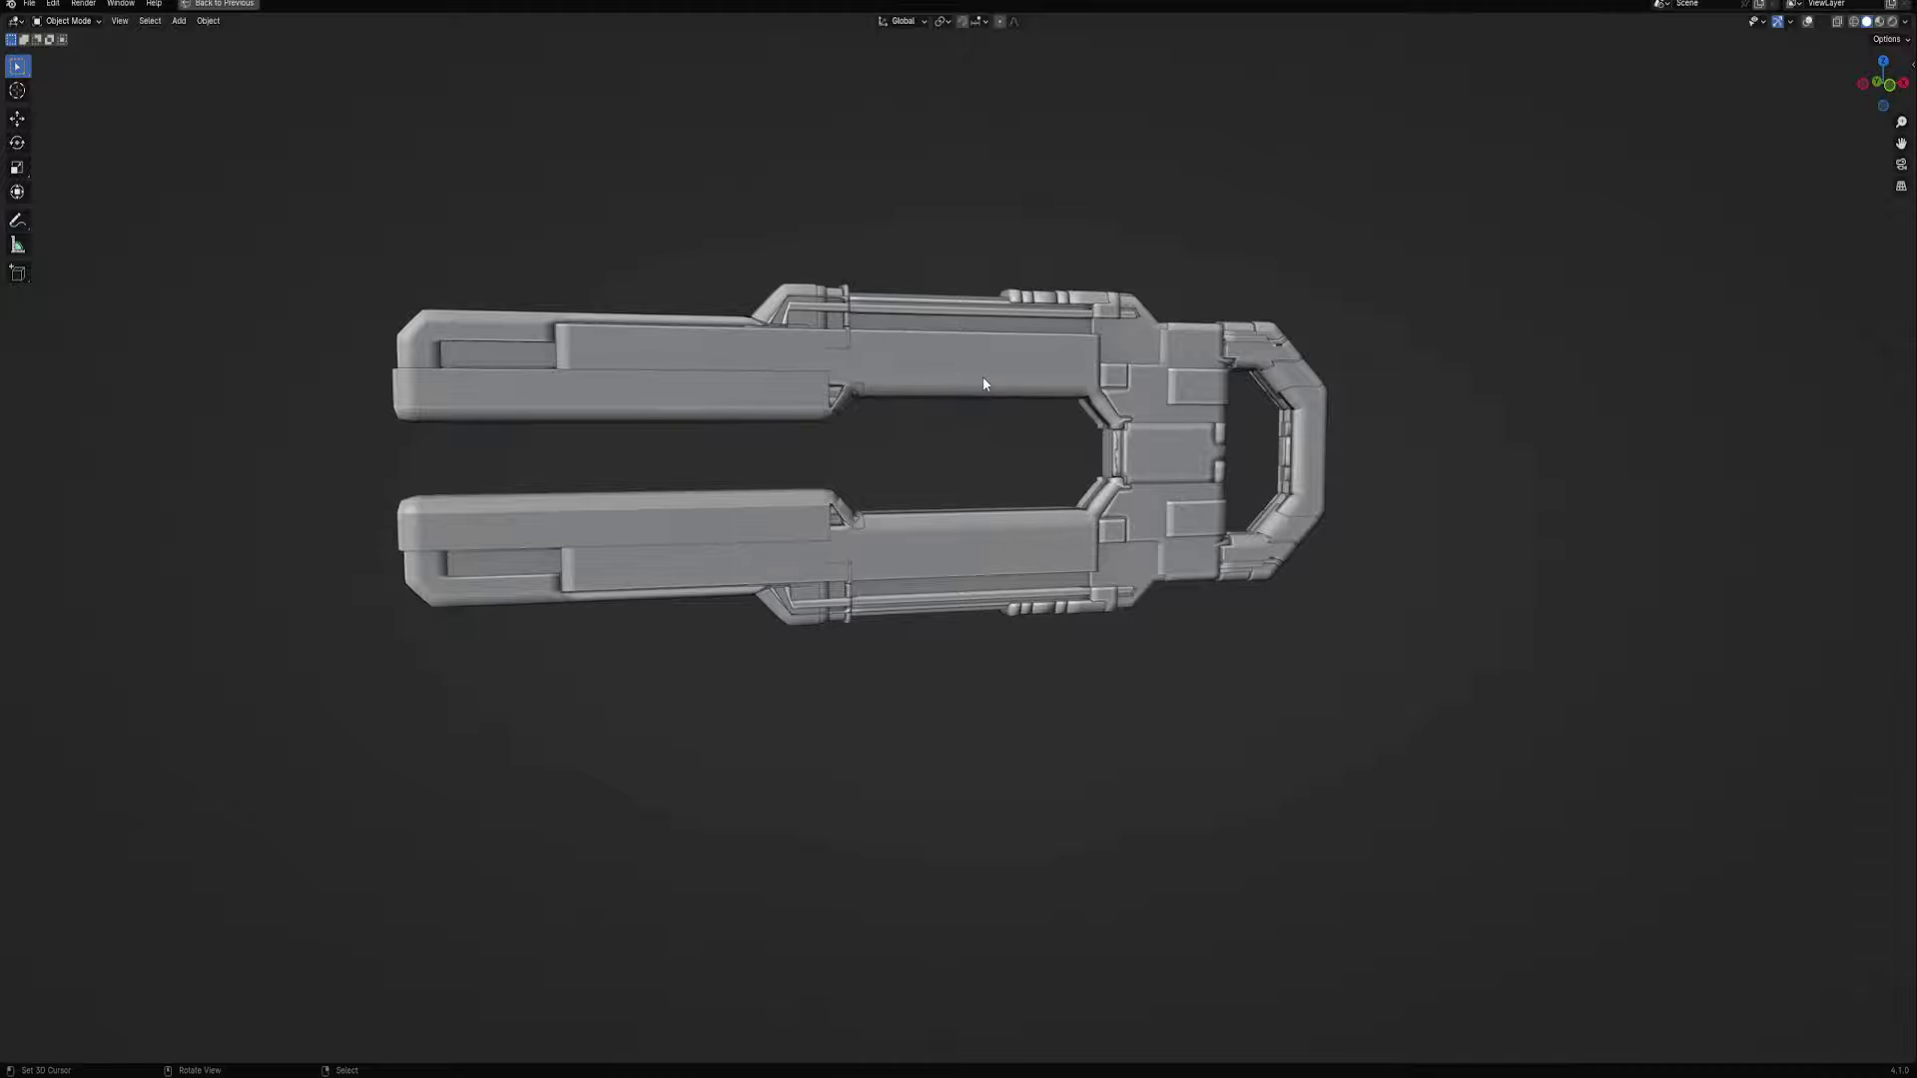
Select the linked gun frame geometry in edit mode
key("Tab")
scroll(983, 384, "down", 3)
middle_click_drag(984, 384, 968, 413)
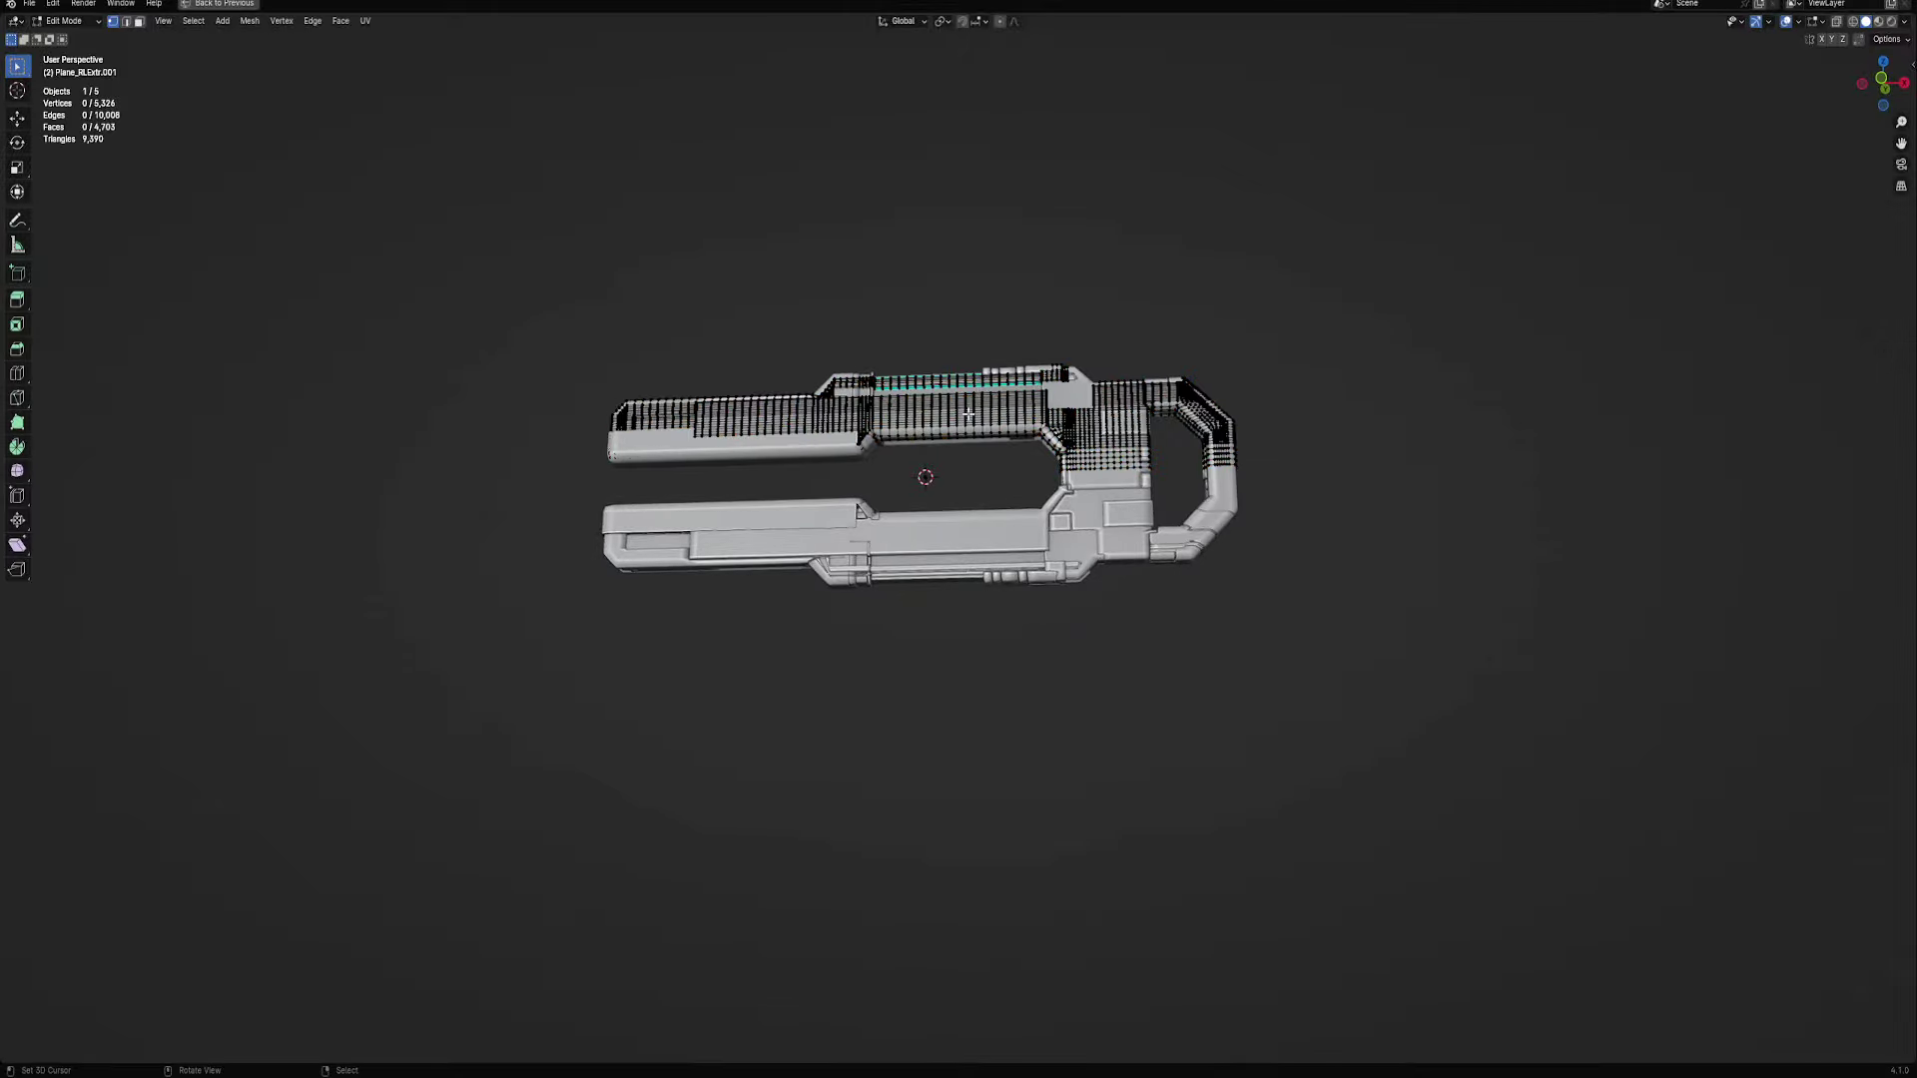
key("l")
Run Random Flow's Random Panels on the frame with the 'panels 60 perc' preset
key("Tab")
scroll(1172, 385, "up", 1)
key("ctrl+alt+q")
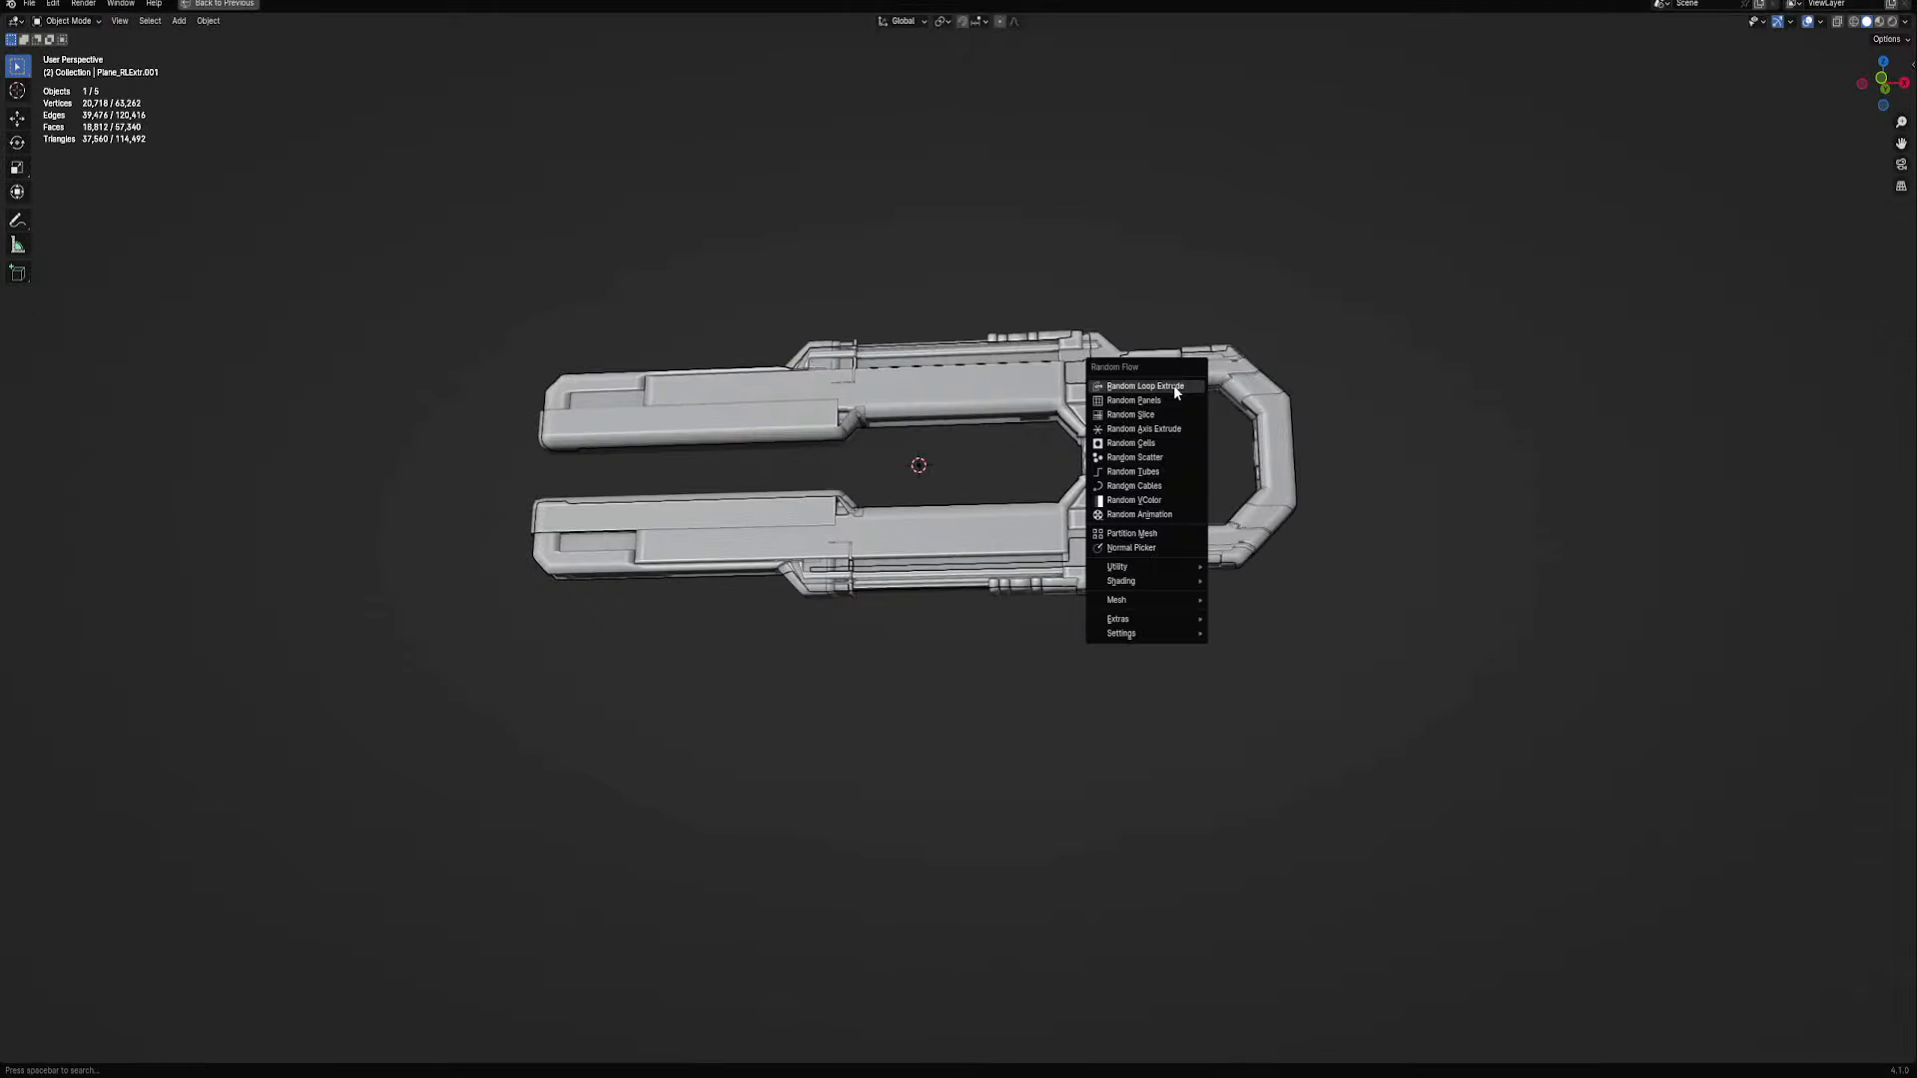
left_click(1168, 399)
left_click(1237, 423)
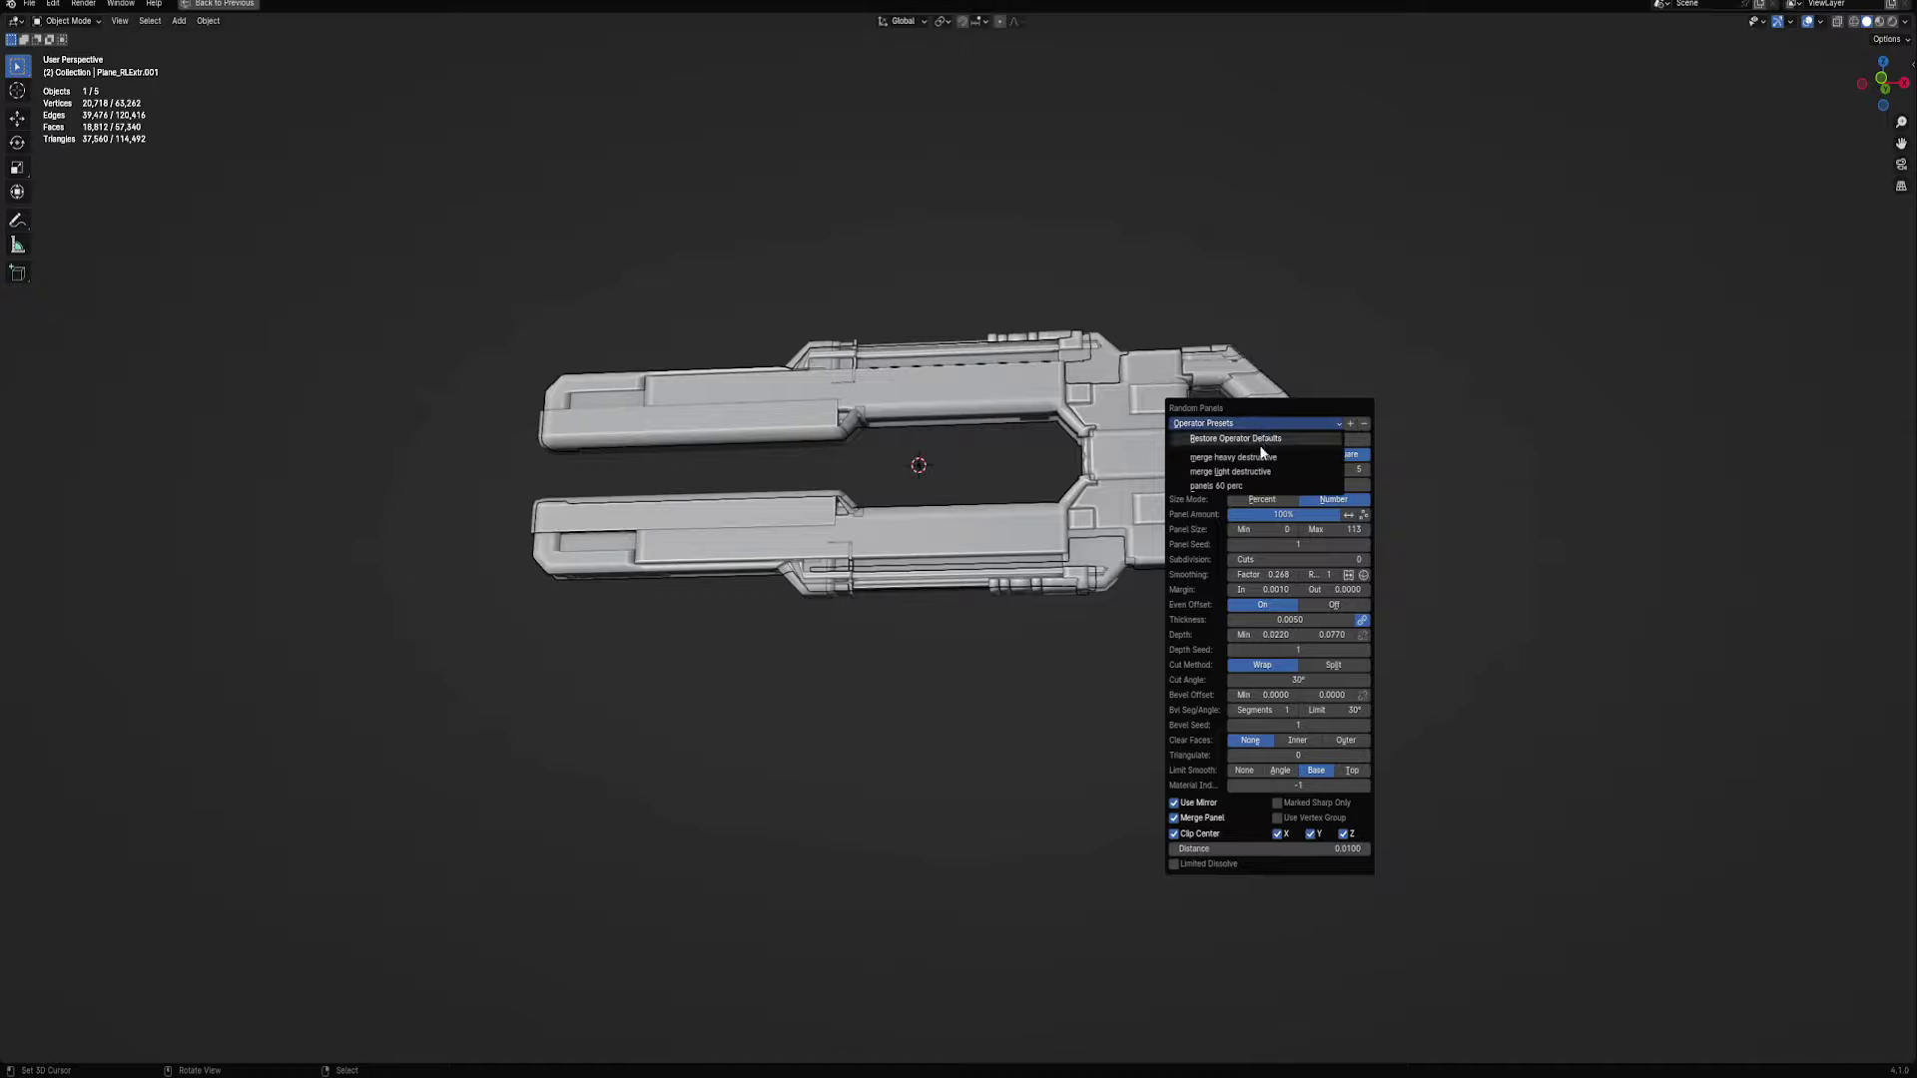
left_click(1253, 485)
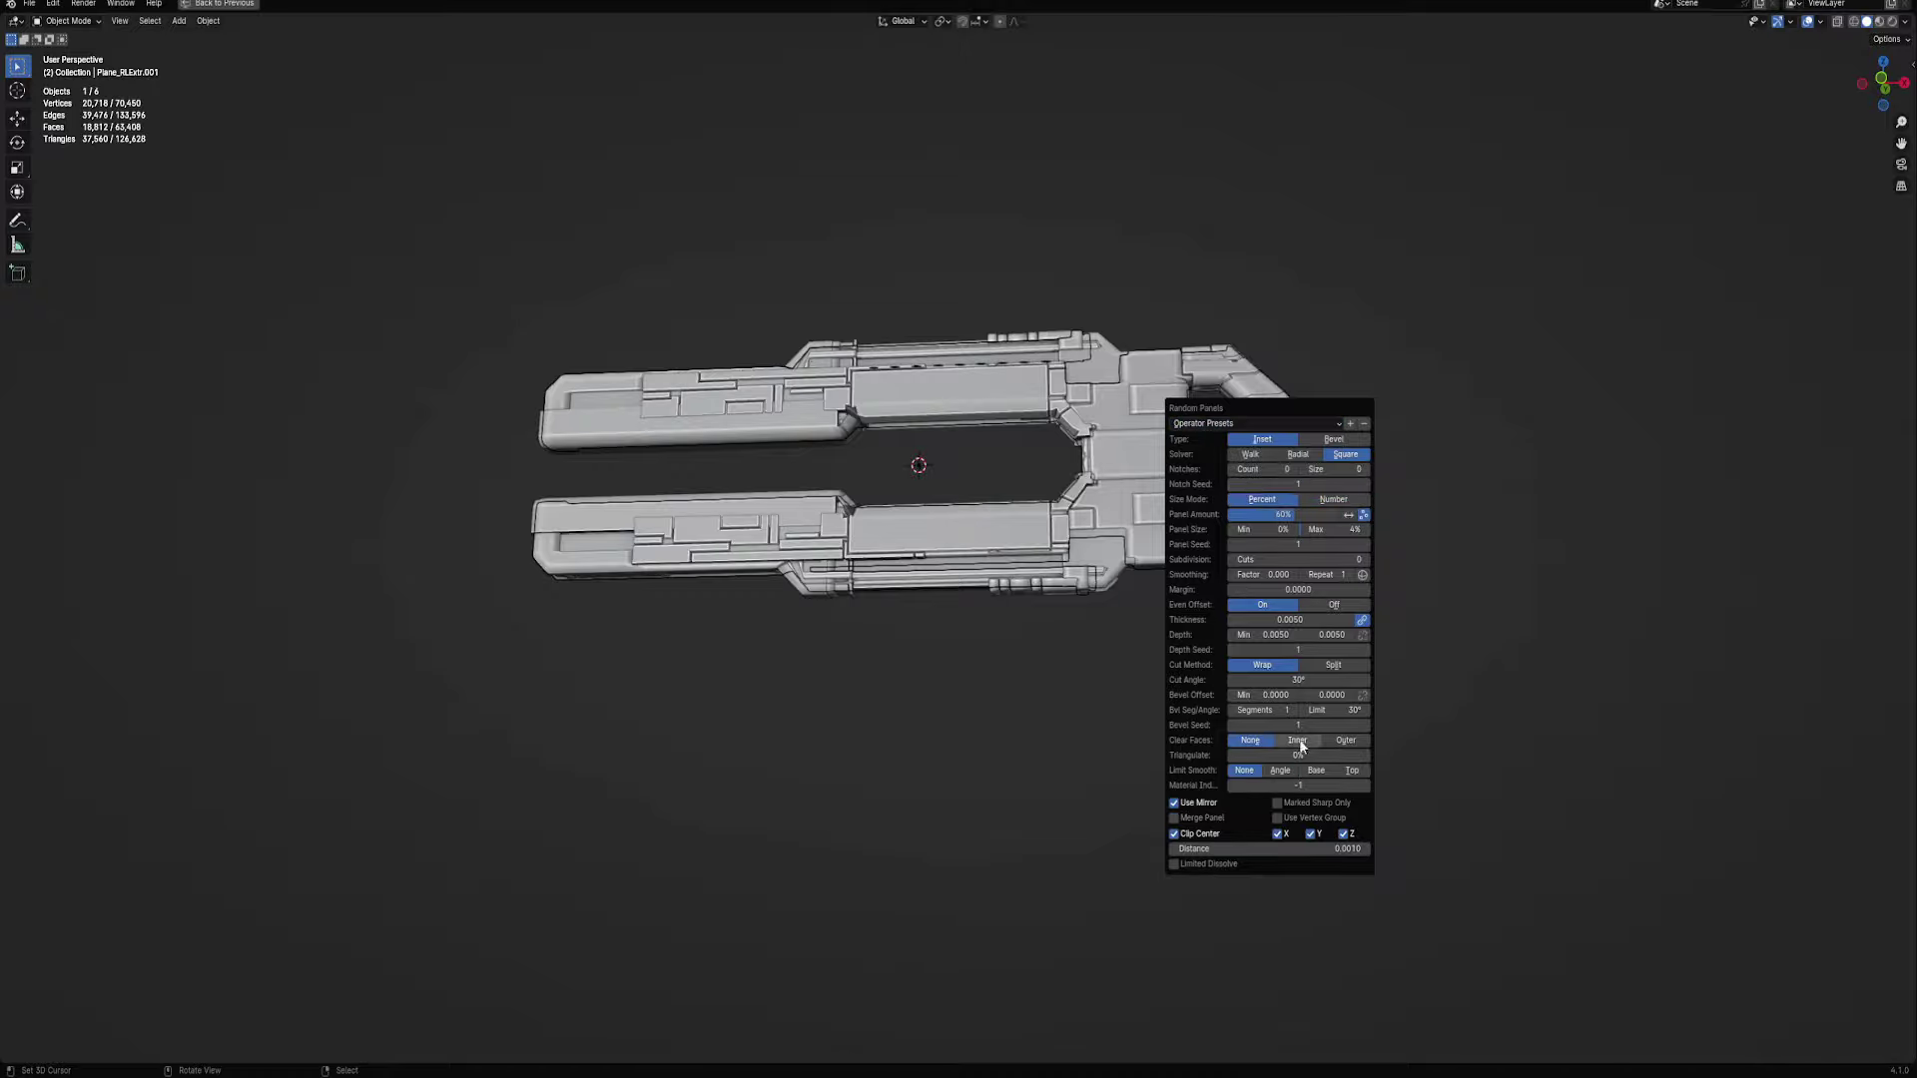
Set panel Thickness to 0.0024, Cuts to 1 and Panel Amount to 43%
mouse_move(1148, 519)
middle_mouse_down()
mouse_move(984, 439)
mouse_move(1019, 474)
mouse_move(1140, 509)
middle_mouse_up()
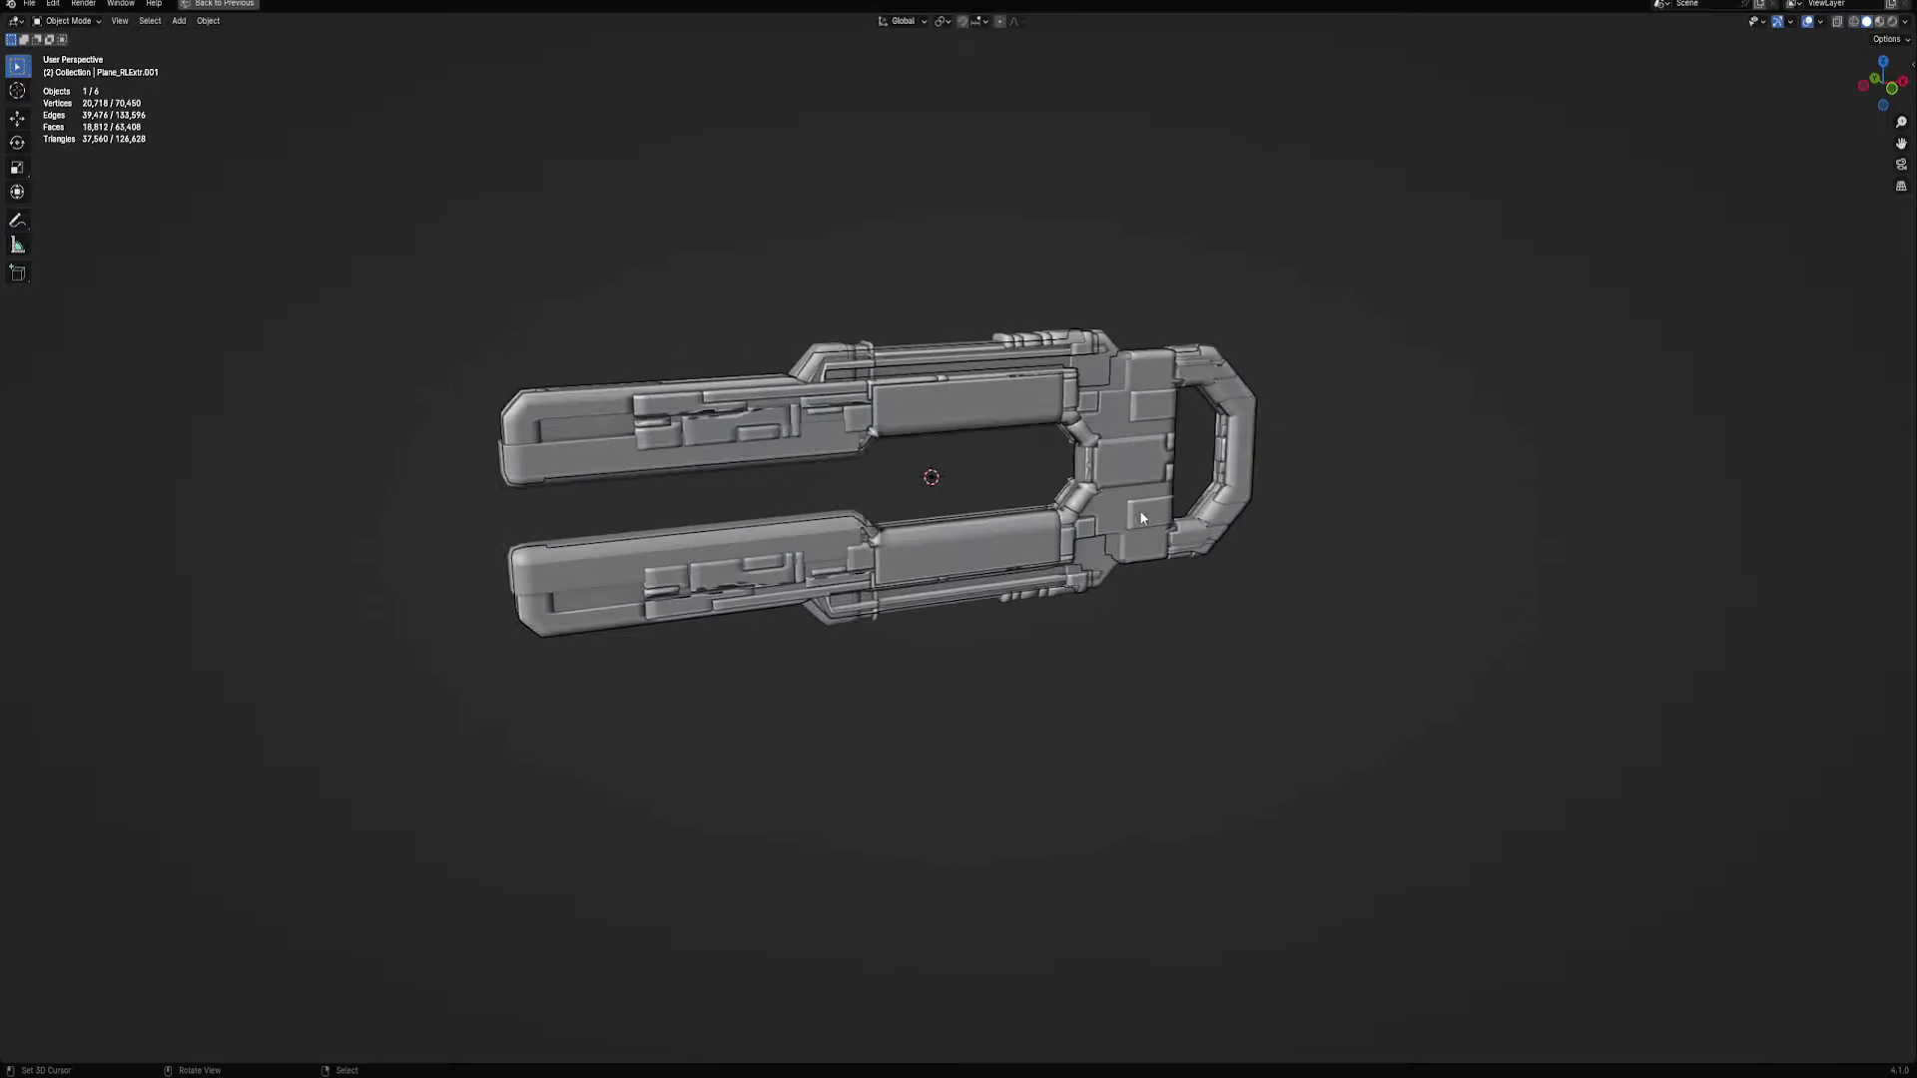
key("F9")
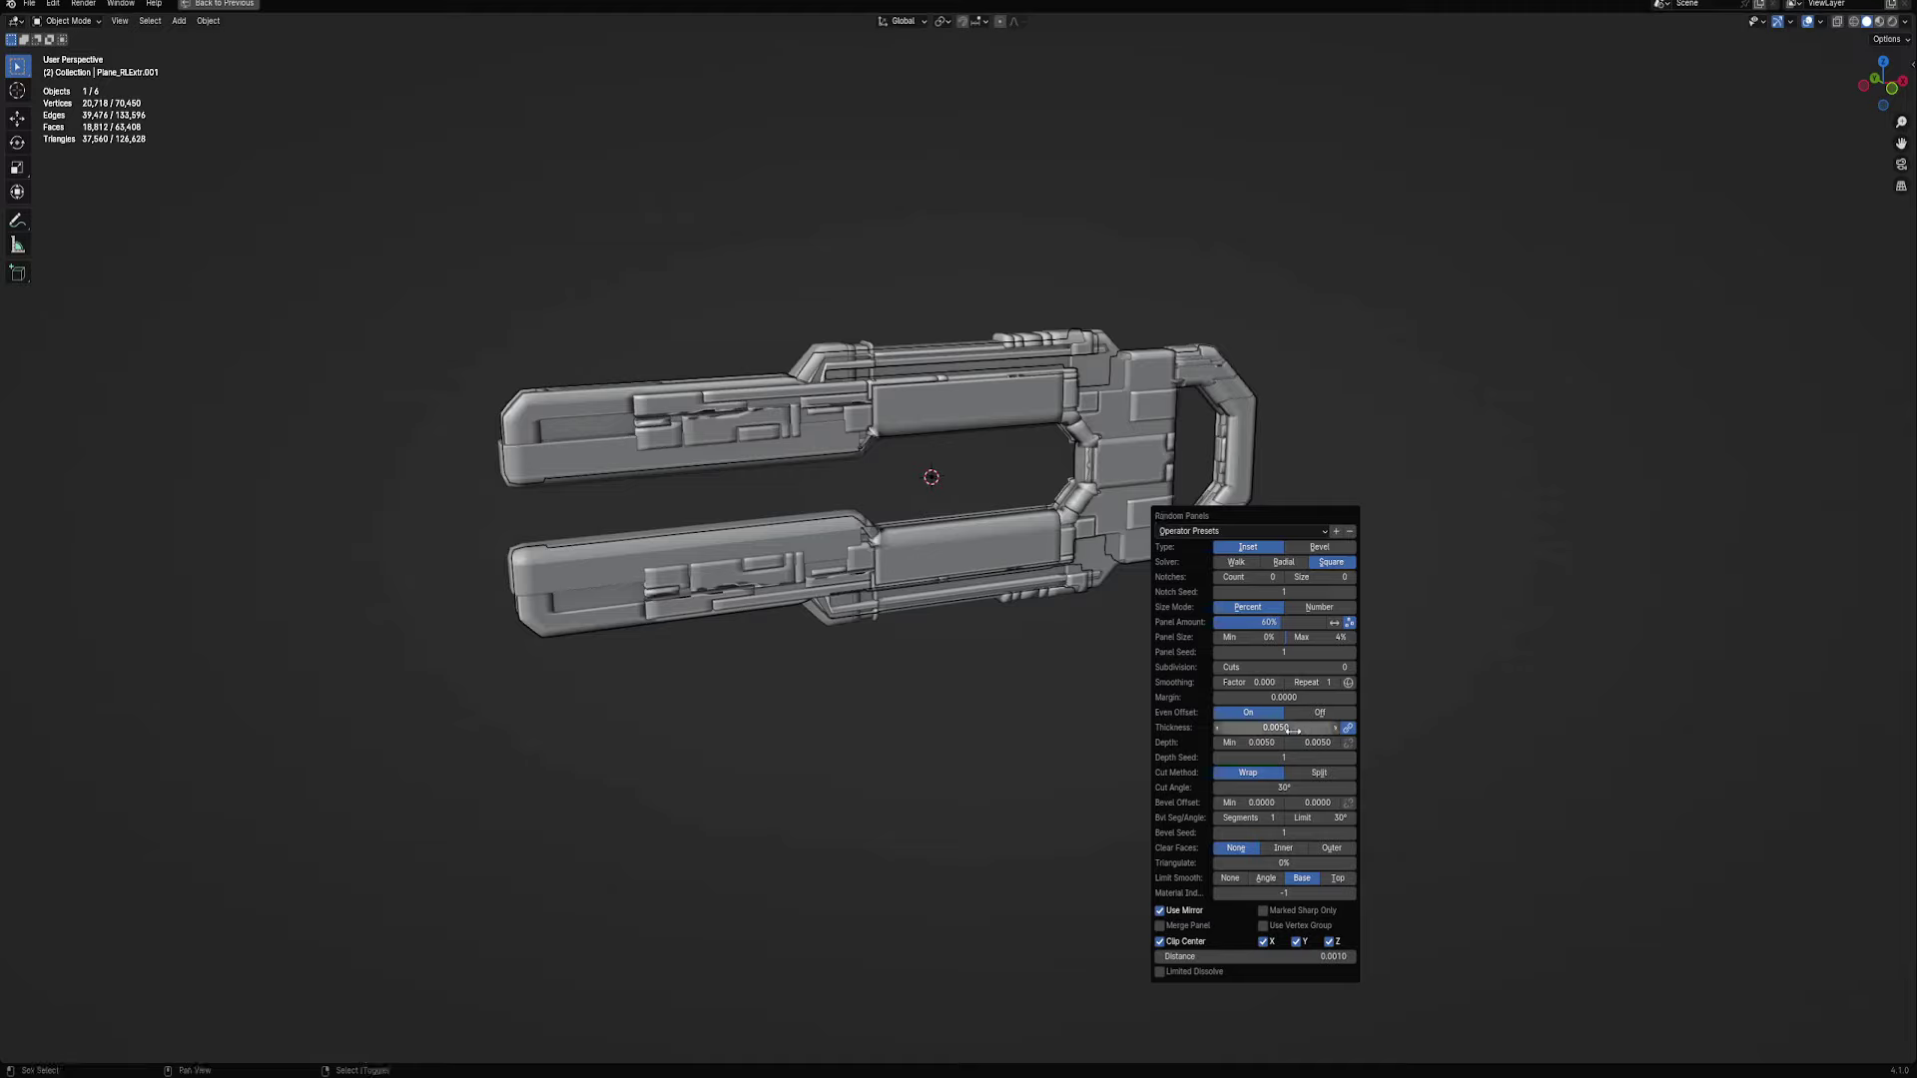
mouse_move(1308, 727)
left_mouse_down()
mouse_move(1258, 727)
mouse_move(1342, 637)
mouse_move(1297, 637)
mouse_move(1337, 637)
left_mouse_up()
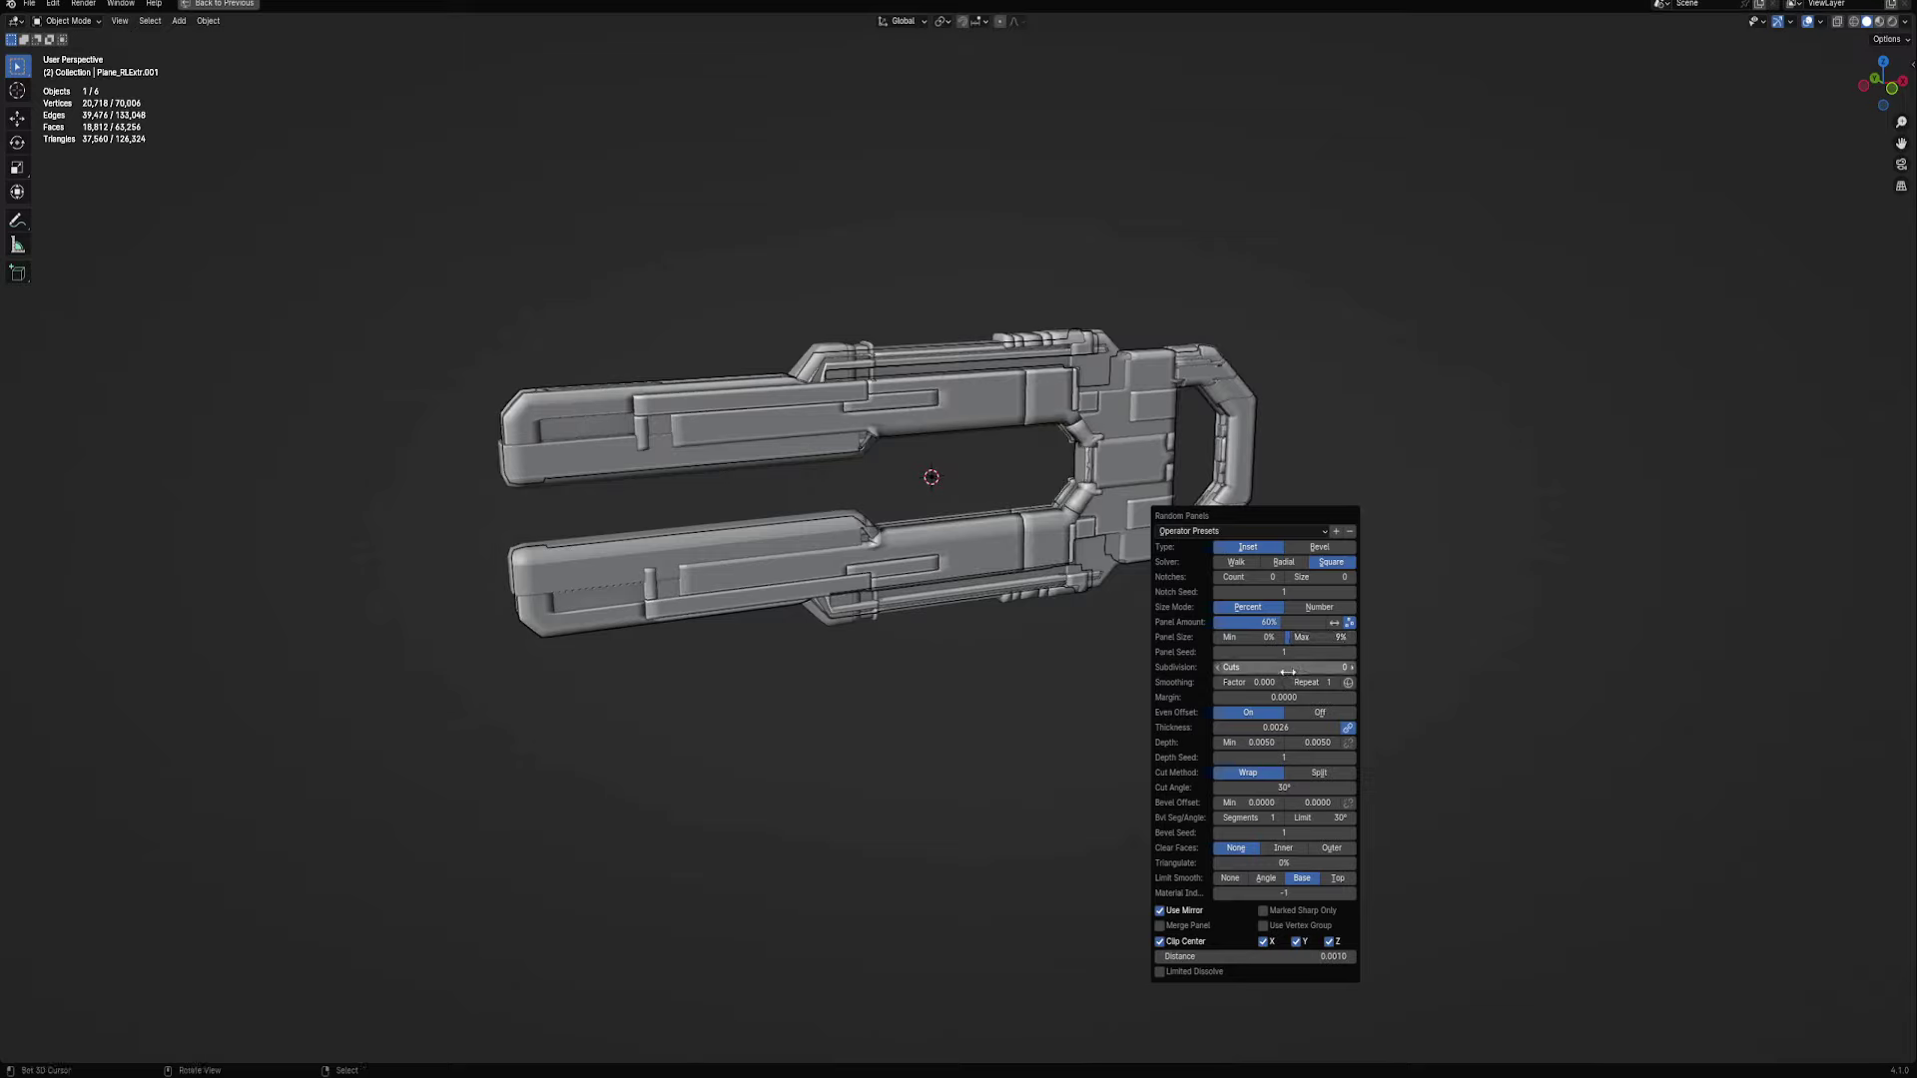
left_click_drag(1284, 666, 1295, 666)
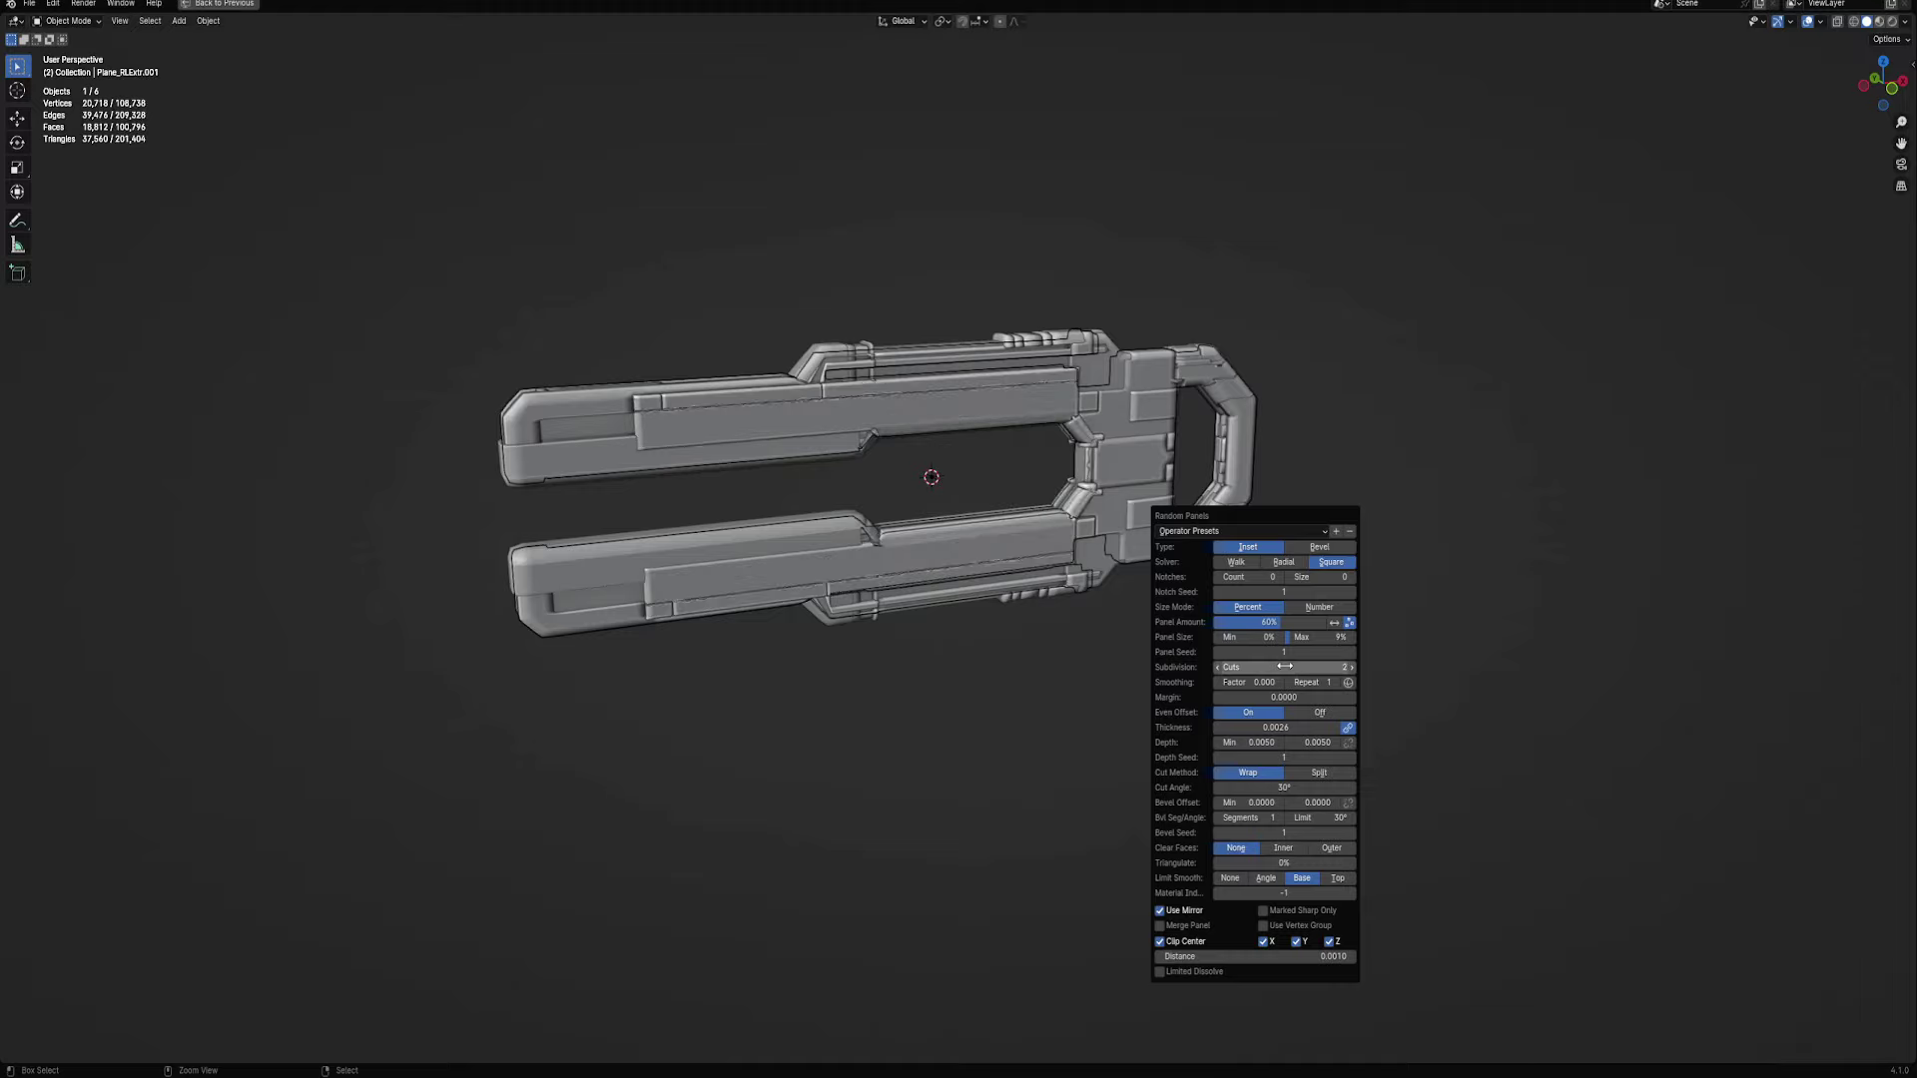
left_click_drag(1287, 623, 1269, 622)
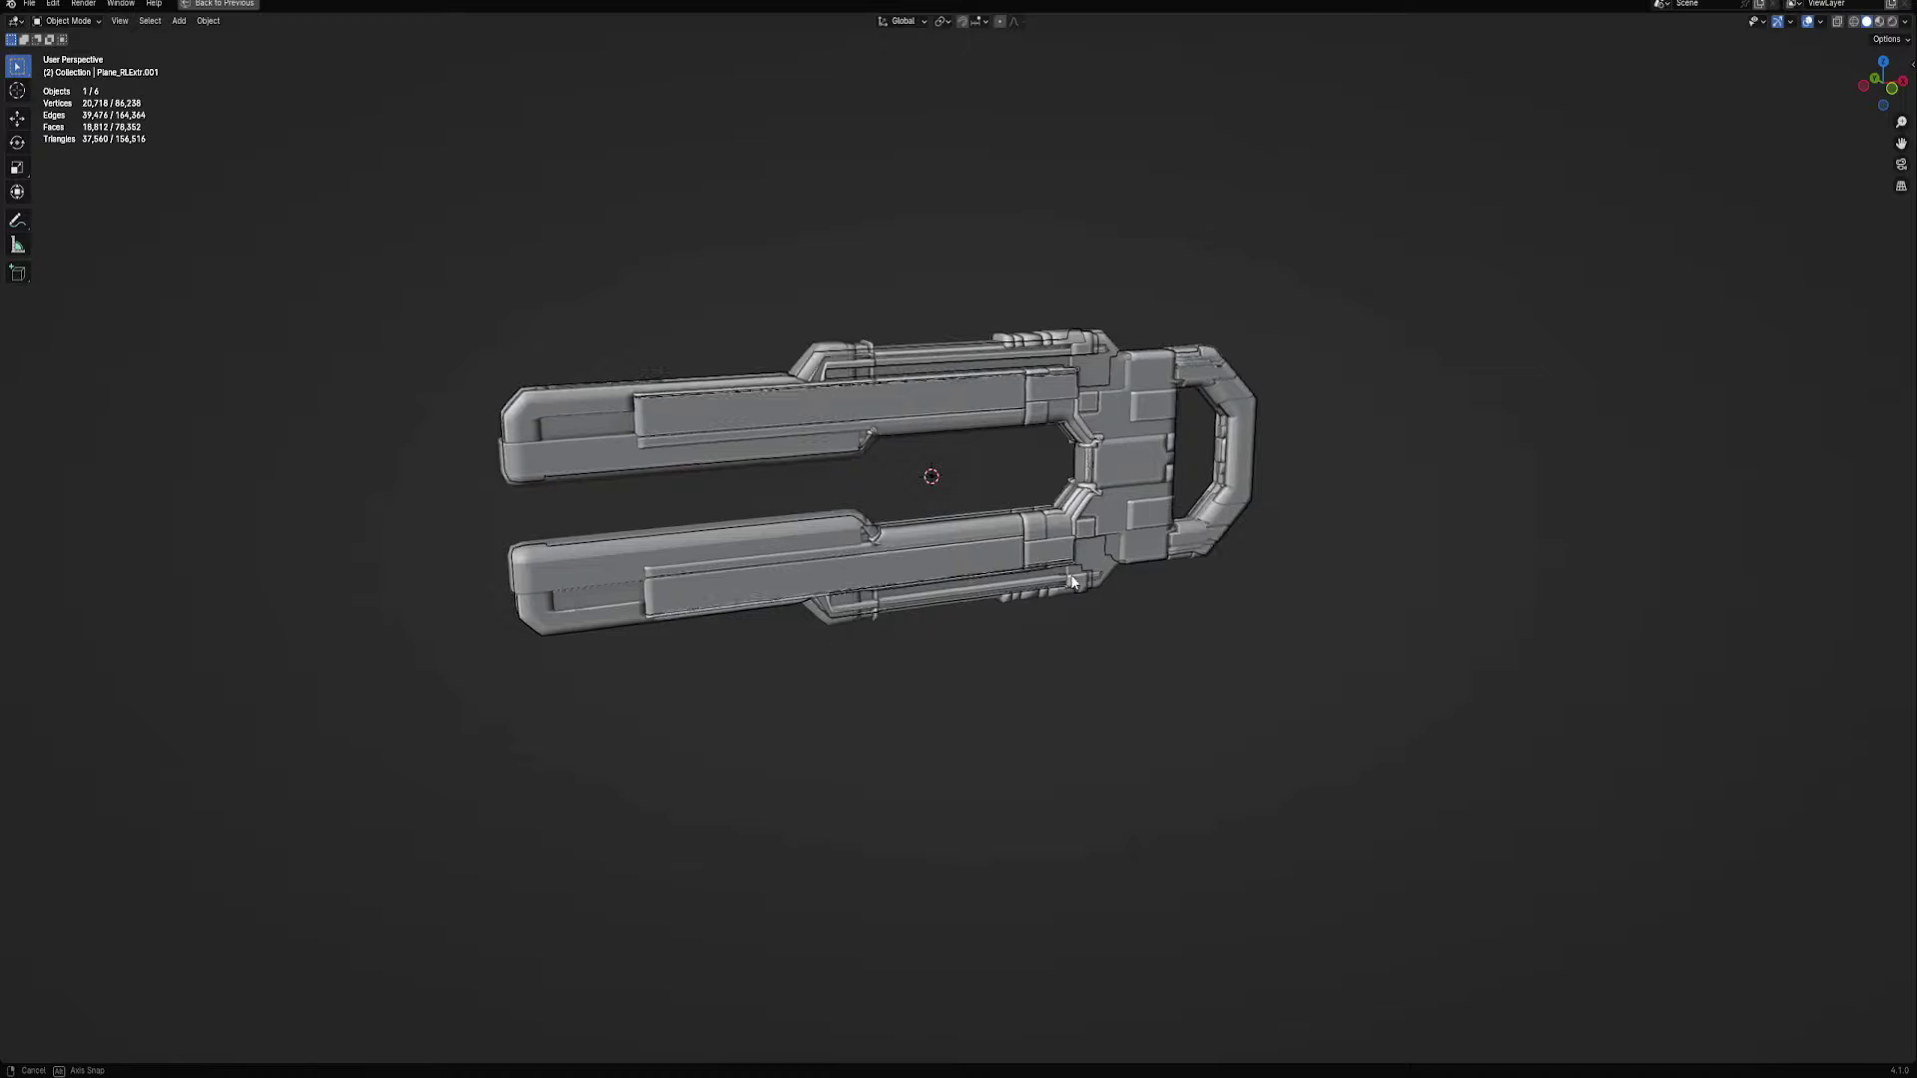
middle_click_drag(1270, 622, 1113, 559)
scroll(1113, 559, "up", 3)
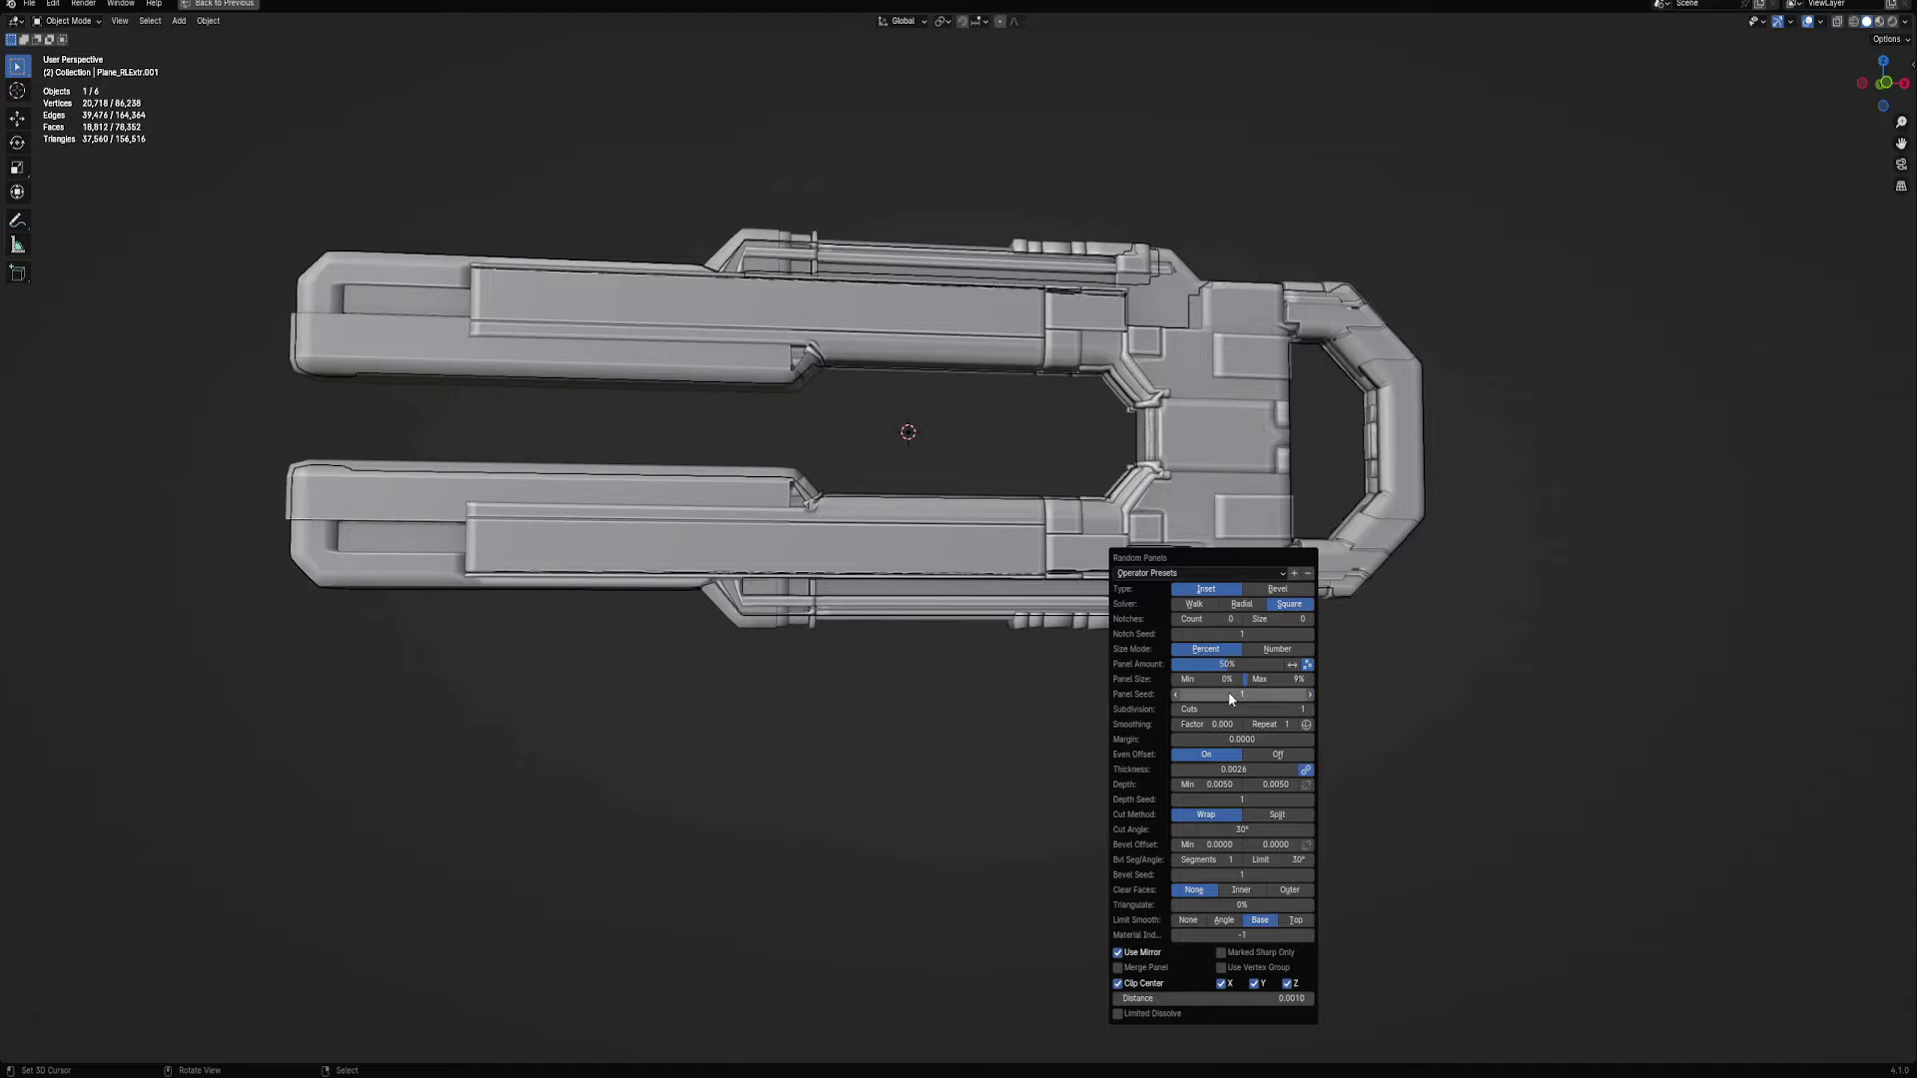
Thin the panel insets, toggle Limit Smooth back to base faces, and raise Panel Amount
mouse_move(1240, 768)
left_mouse_down("shift")
mouse_move(1212, 769)
mouse_move(1266, 769)
left_mouse_up("shift")
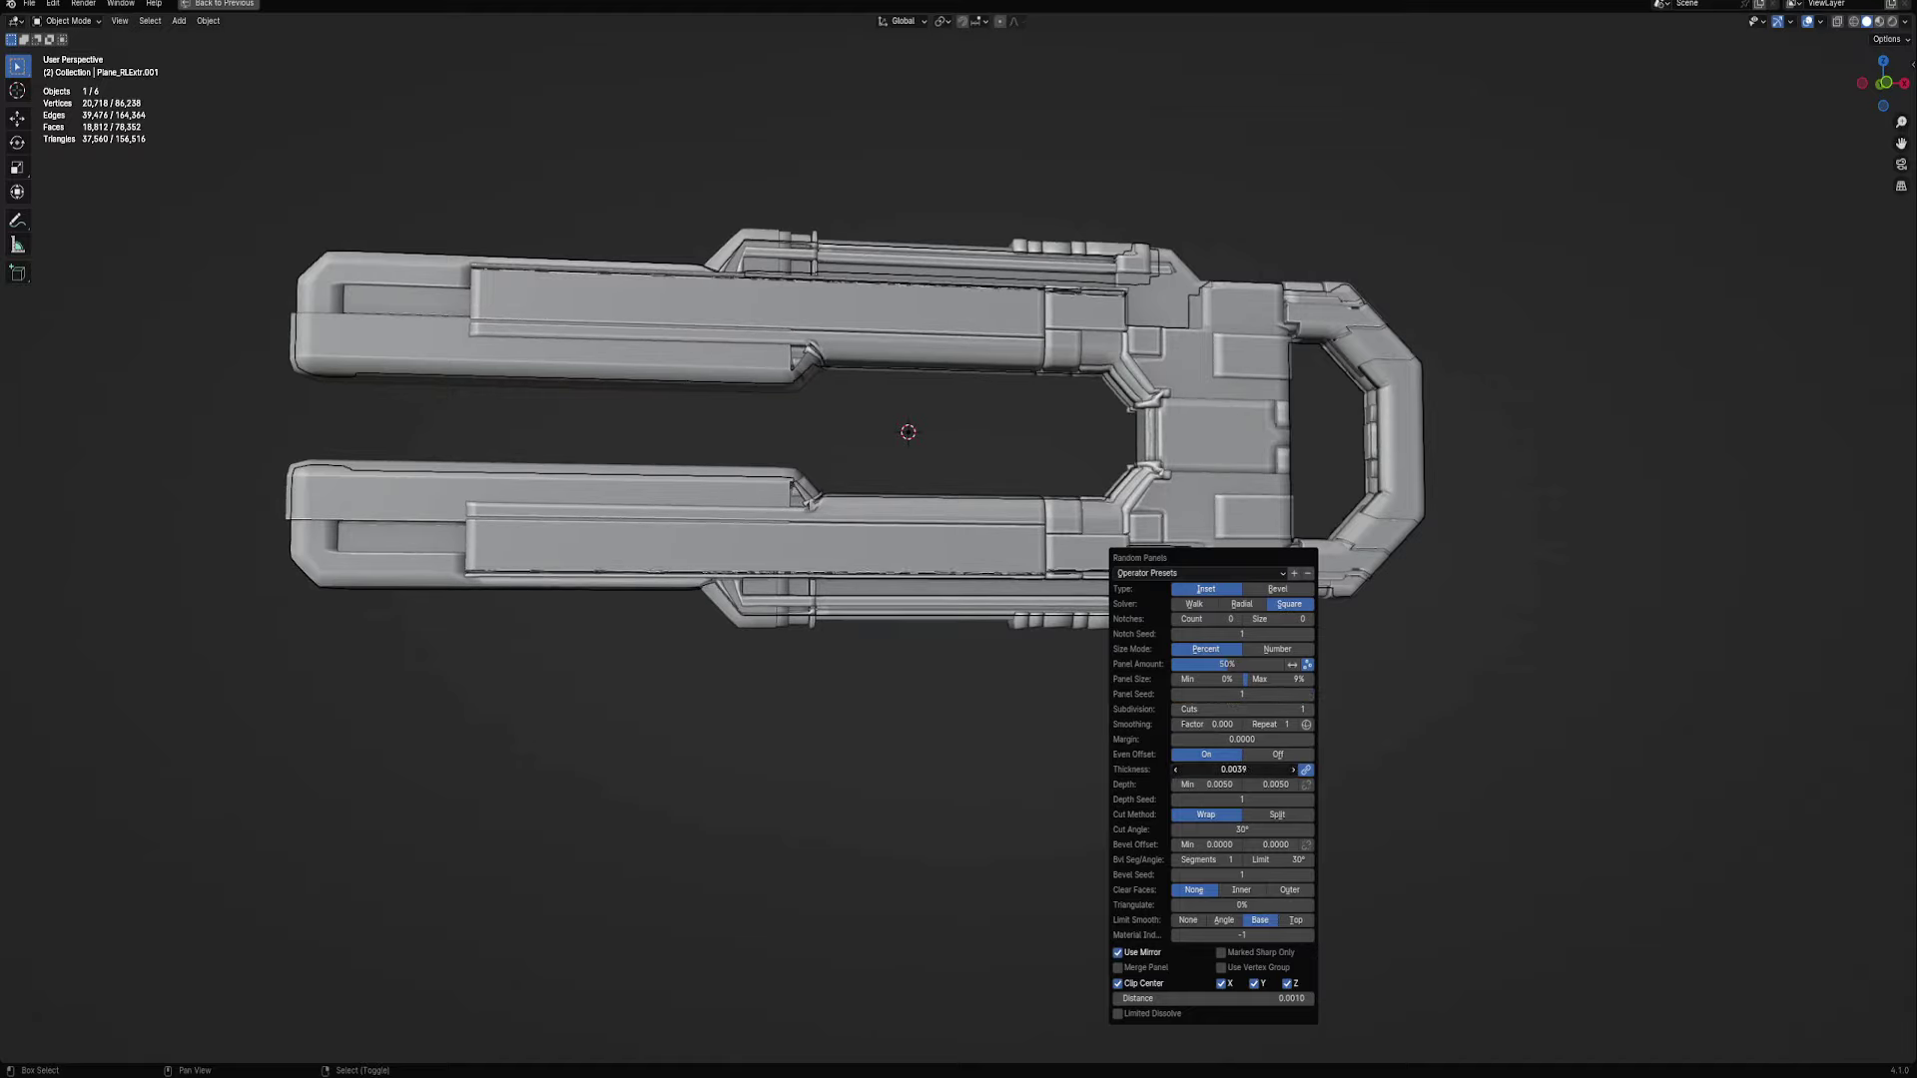
scroll(1233, 696, "up", 1, "ctrl")
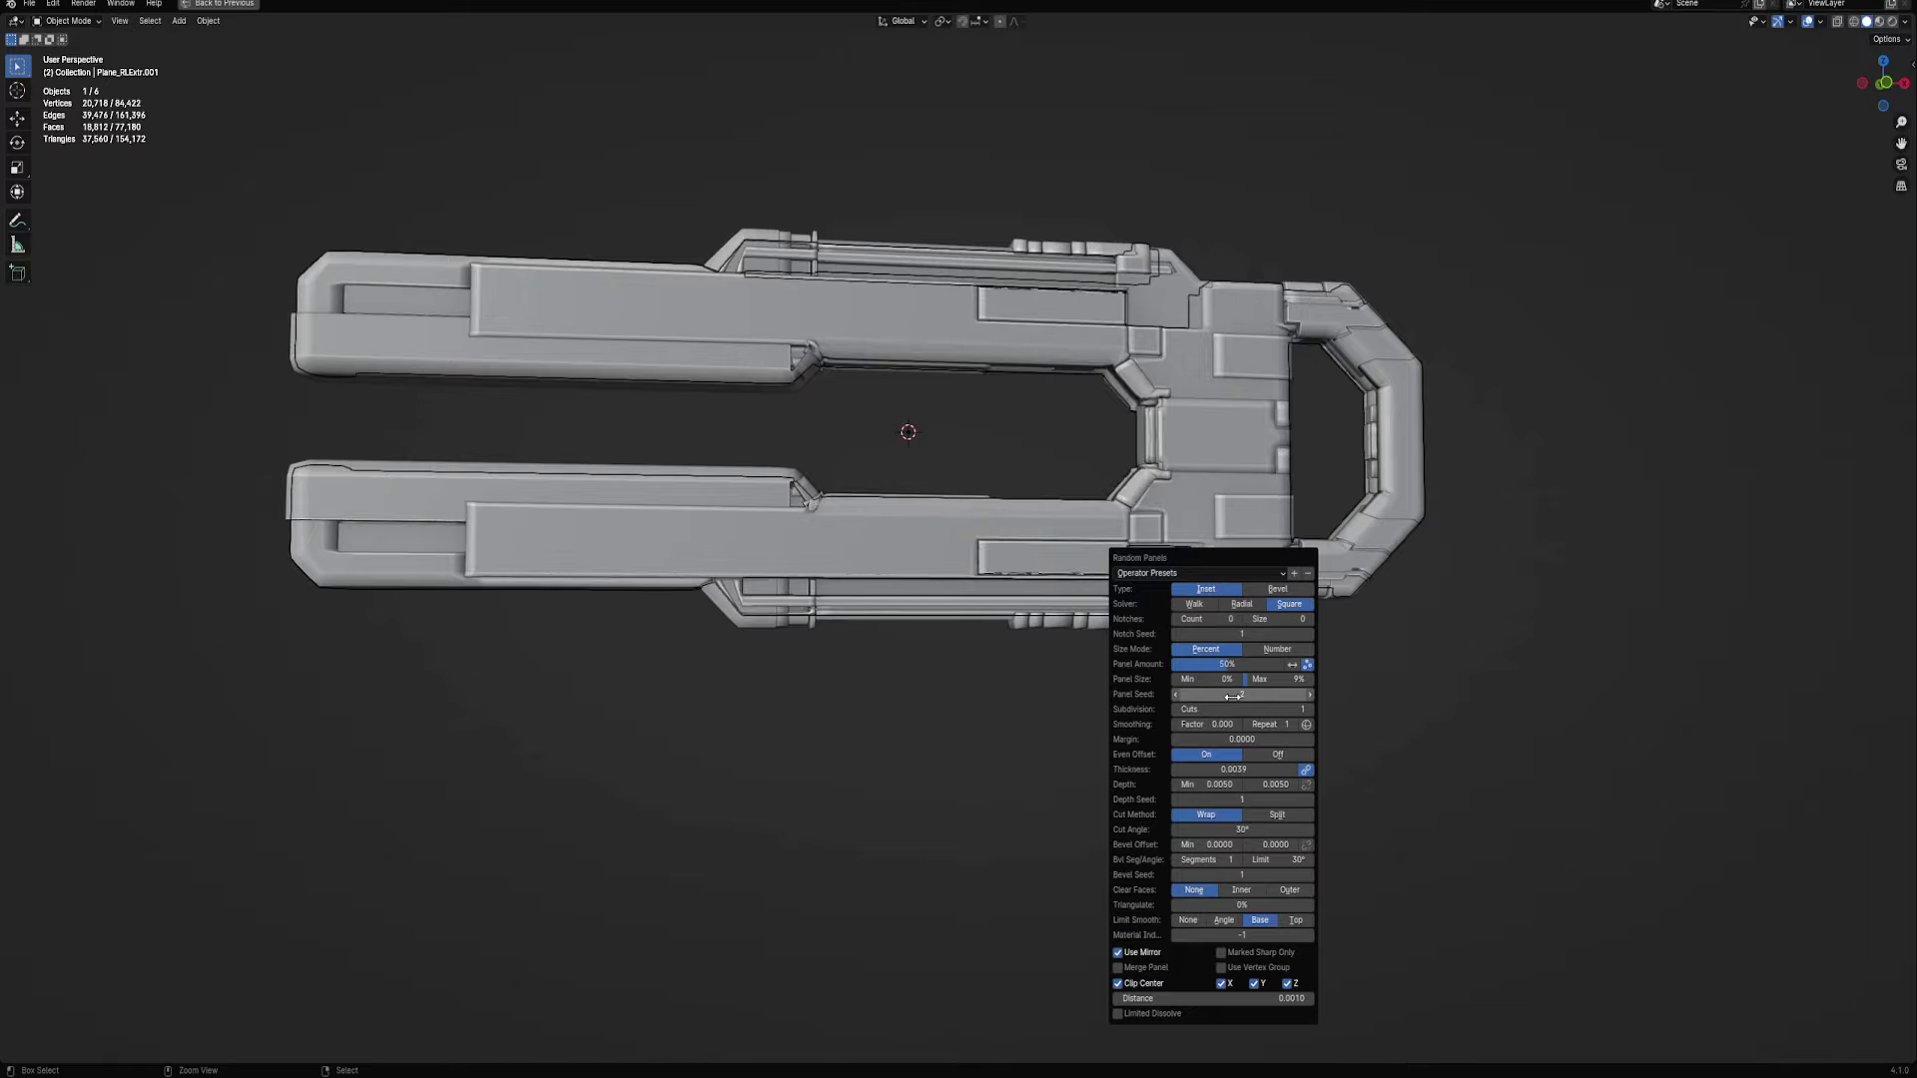
scroll(1232, 695, "up", 1, "ctrl")
scroll(1233, 695, "up", 2, "ctrl")
scroll(1234, 695, "up", 1, "ctrl")
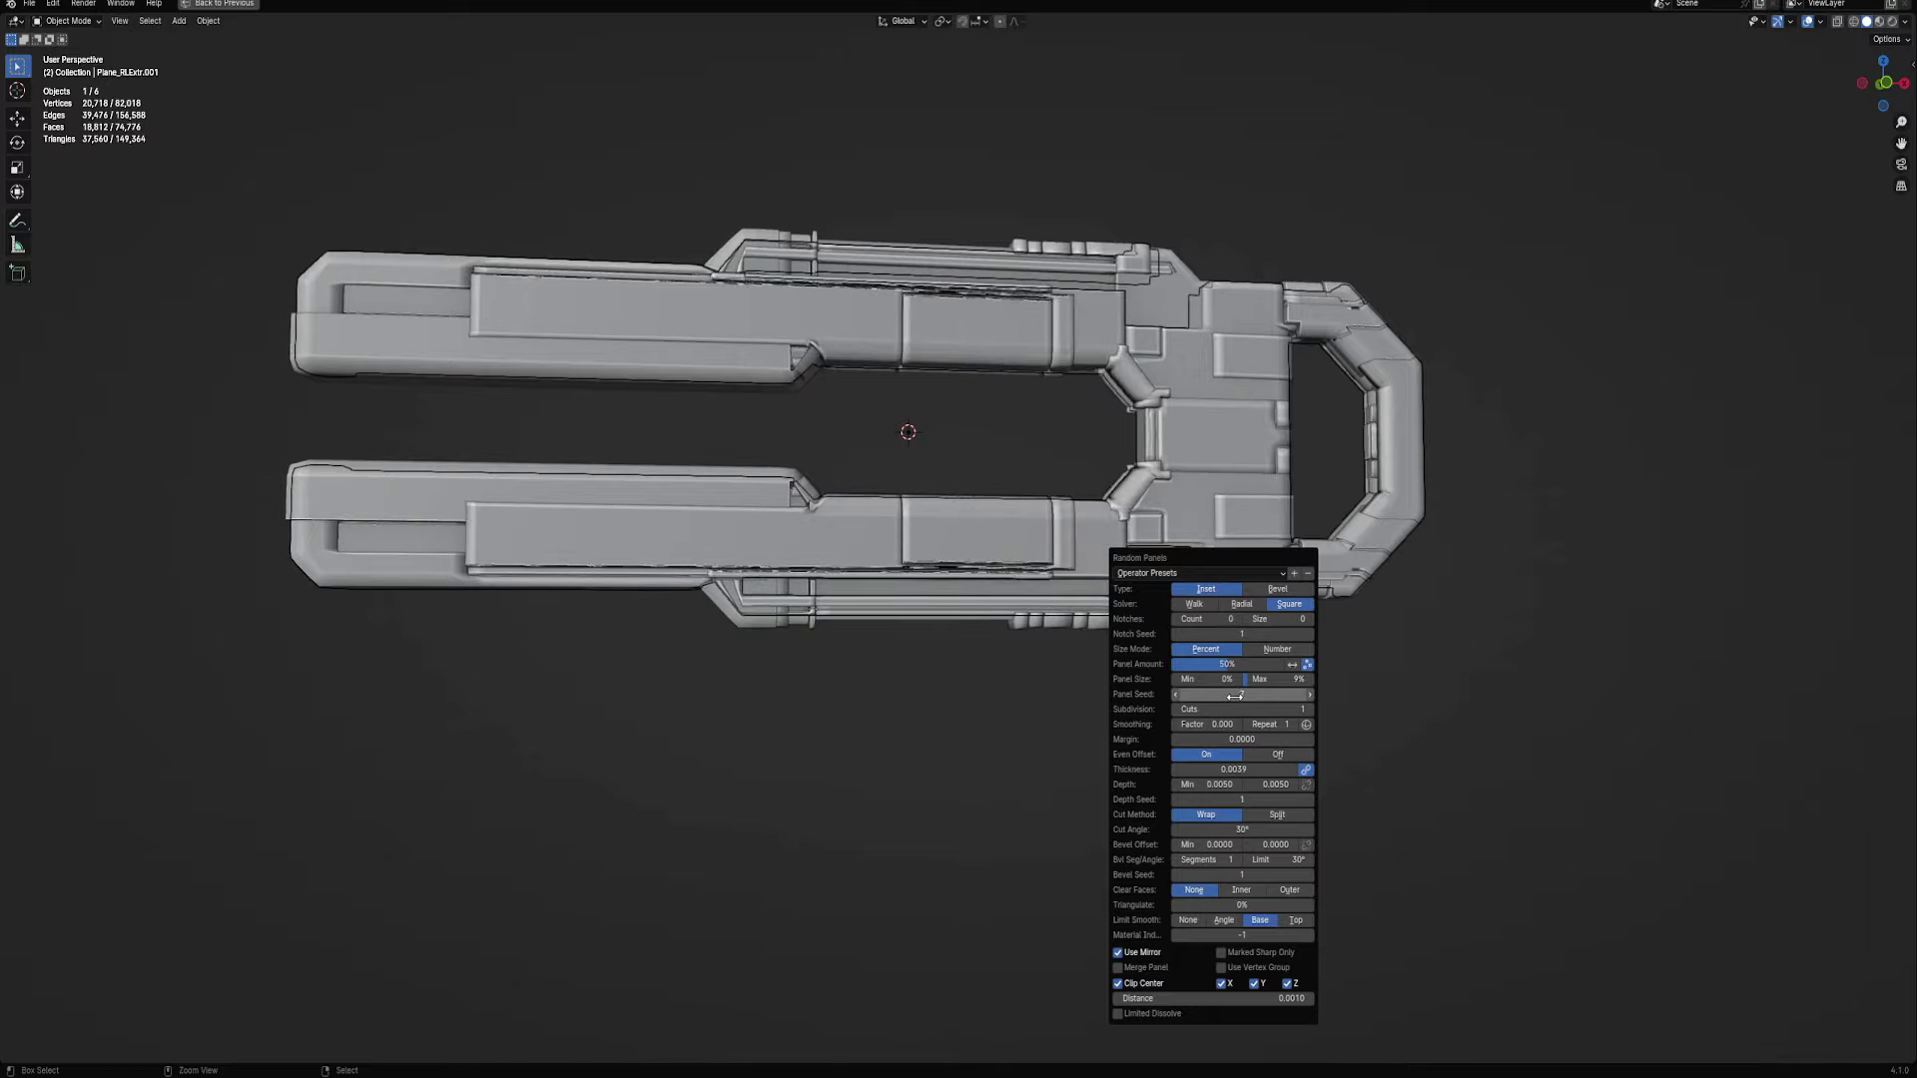
scroll(1235, 696, "up", 1, "ctrl")
mouse_move(1234, 770)
left_mouse_down("shift")
mouse_move(1198, 770)
mouse_move(1258, 769)
left_mouse_up("shift")
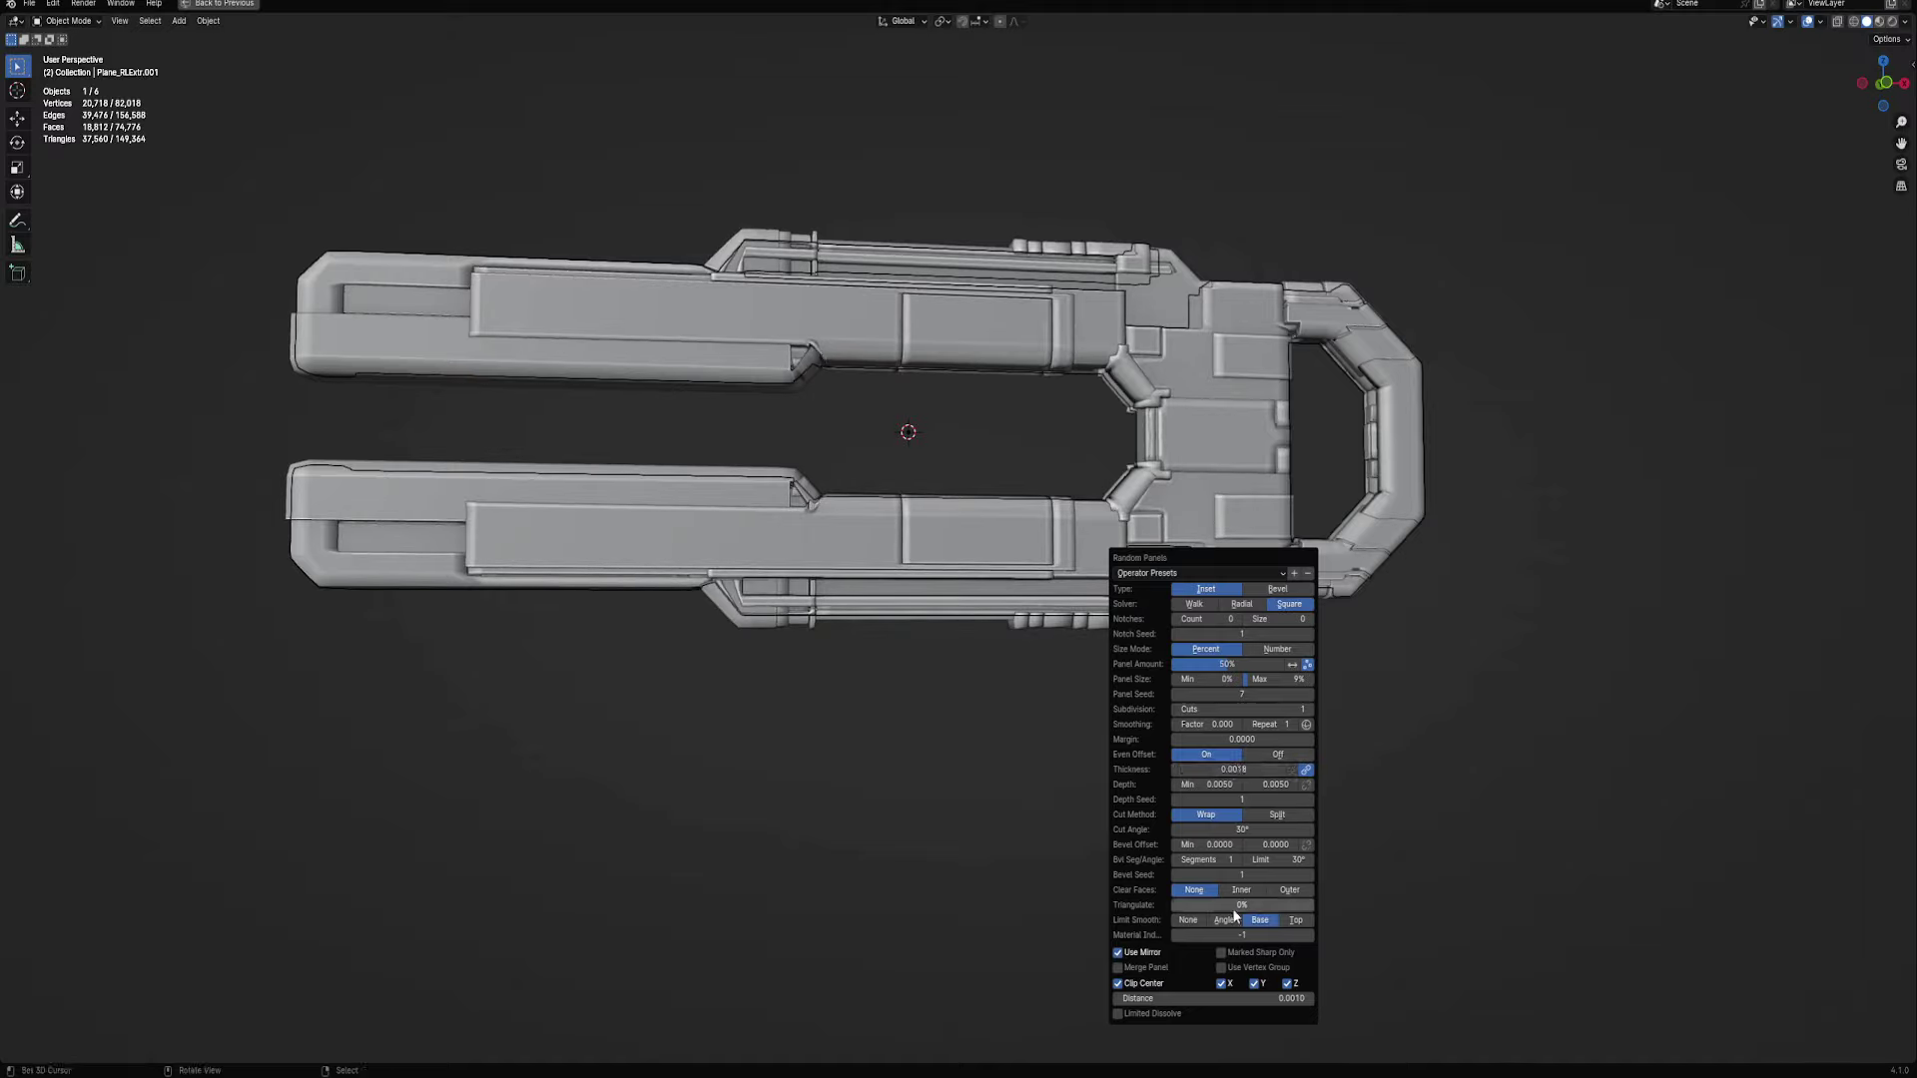
left_click(1283, 920)
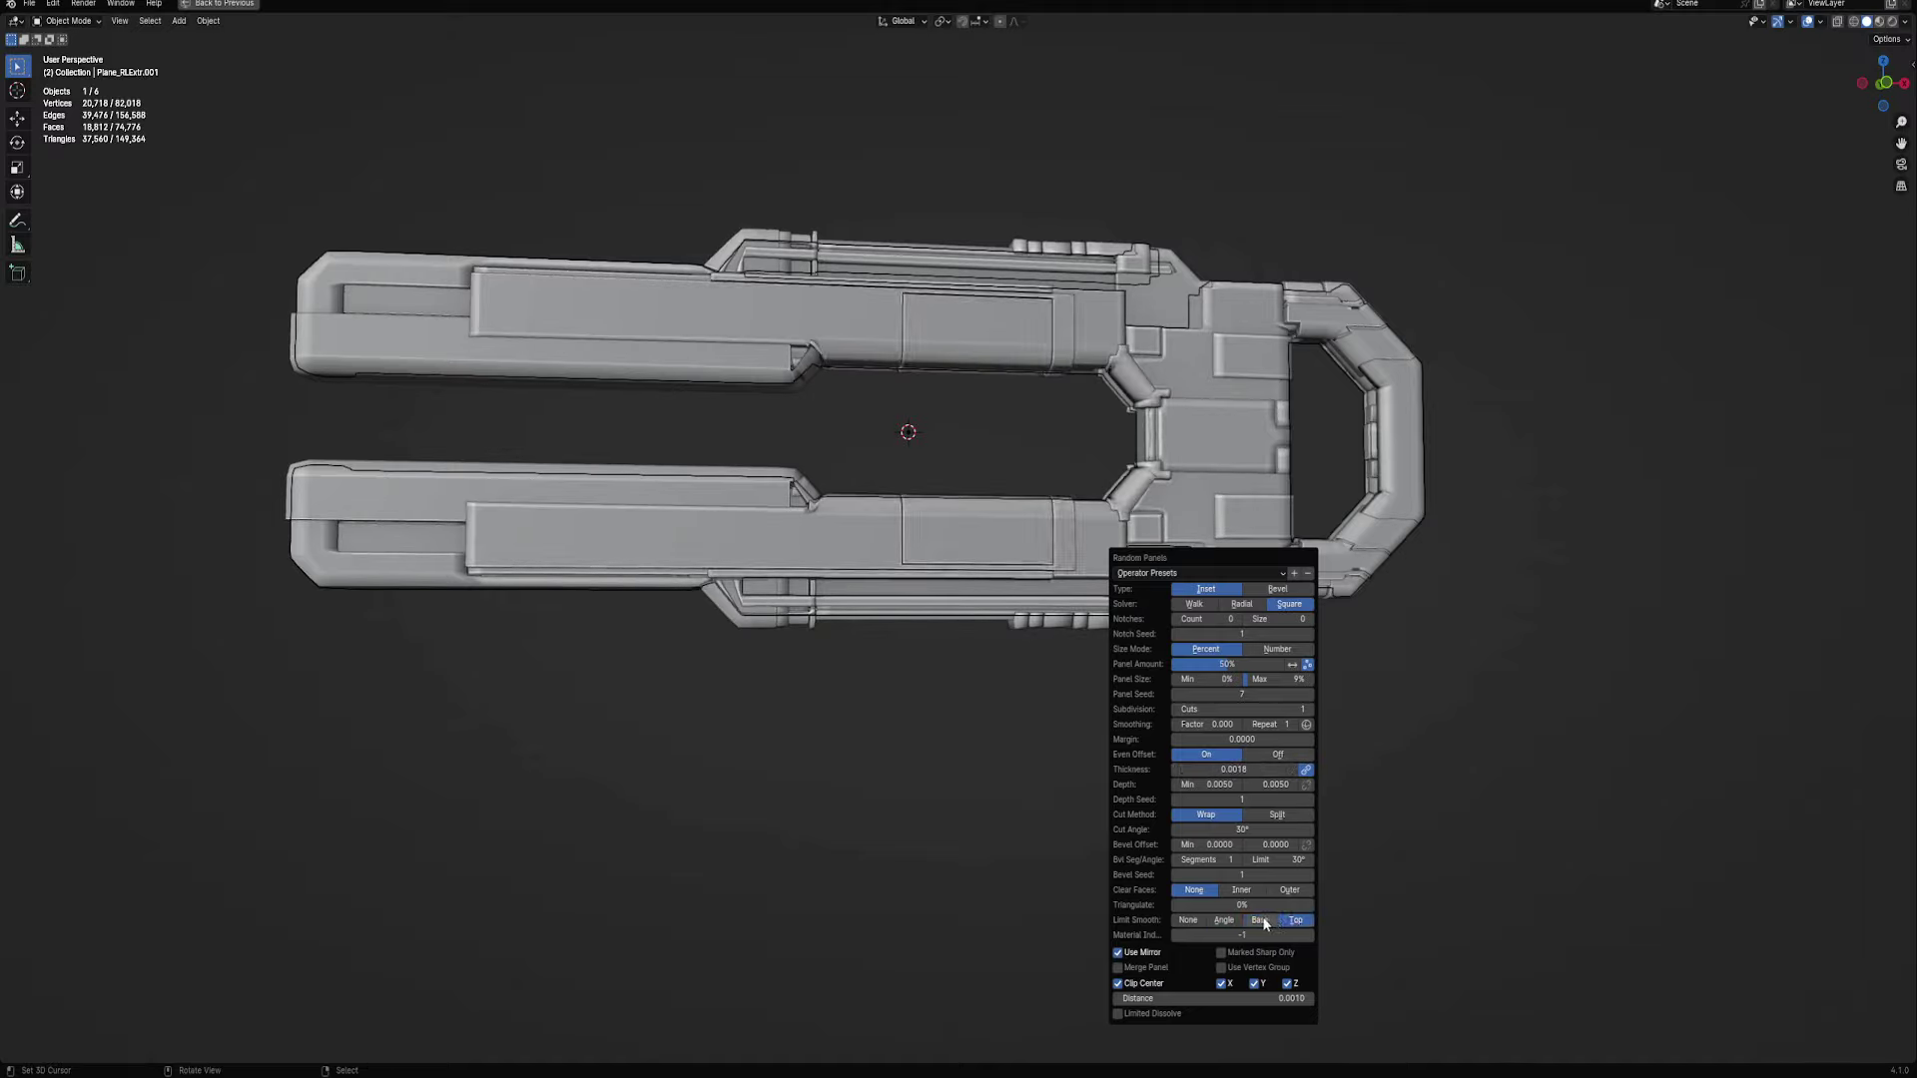
left_click(1293, 665)
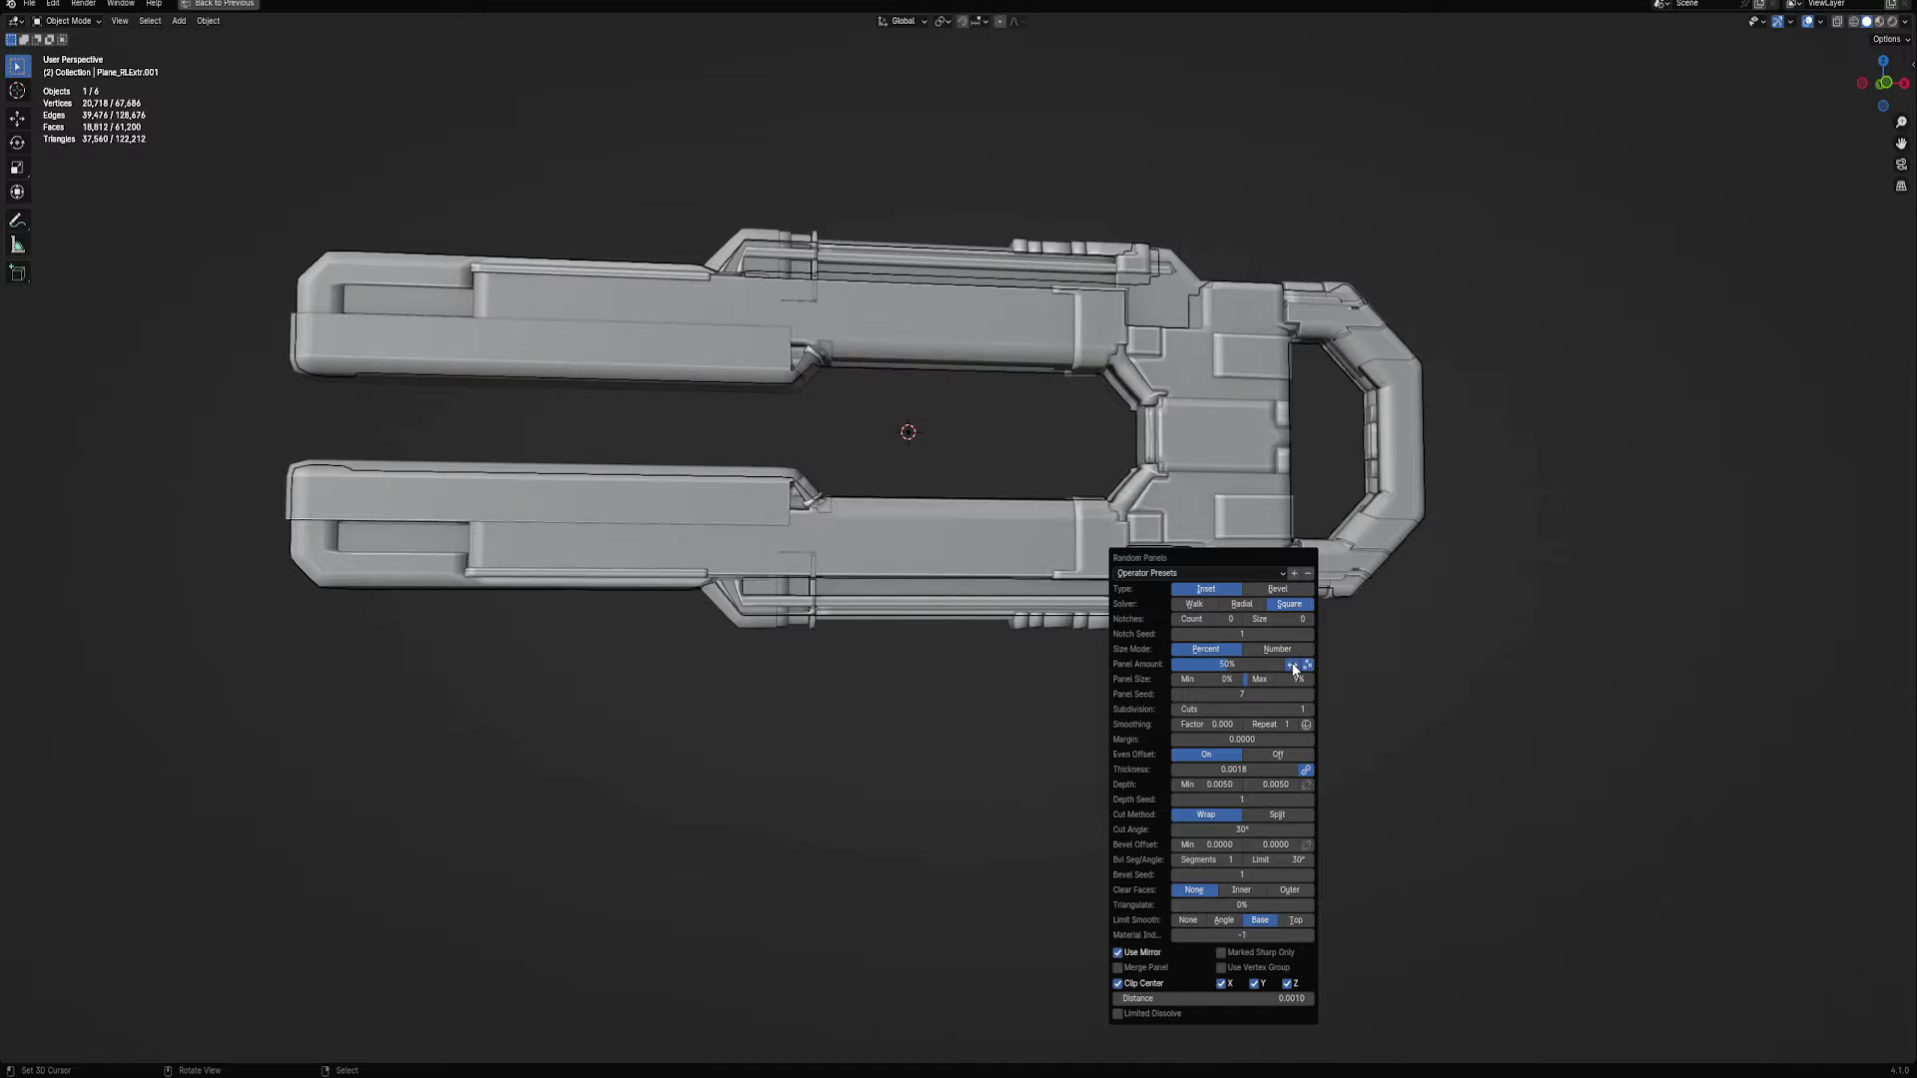
mouse_move(1294, 669)
left_mouse_down()
mouse_move(1328, 667)
mouse_move(1238, 664)
mouse_move(1241, 694)
mouse_move(1279, 679)
left_mouse_up()
Switch panel Size Mode to Number and set subdivision Cuts to 0
left_click(1277, 649)
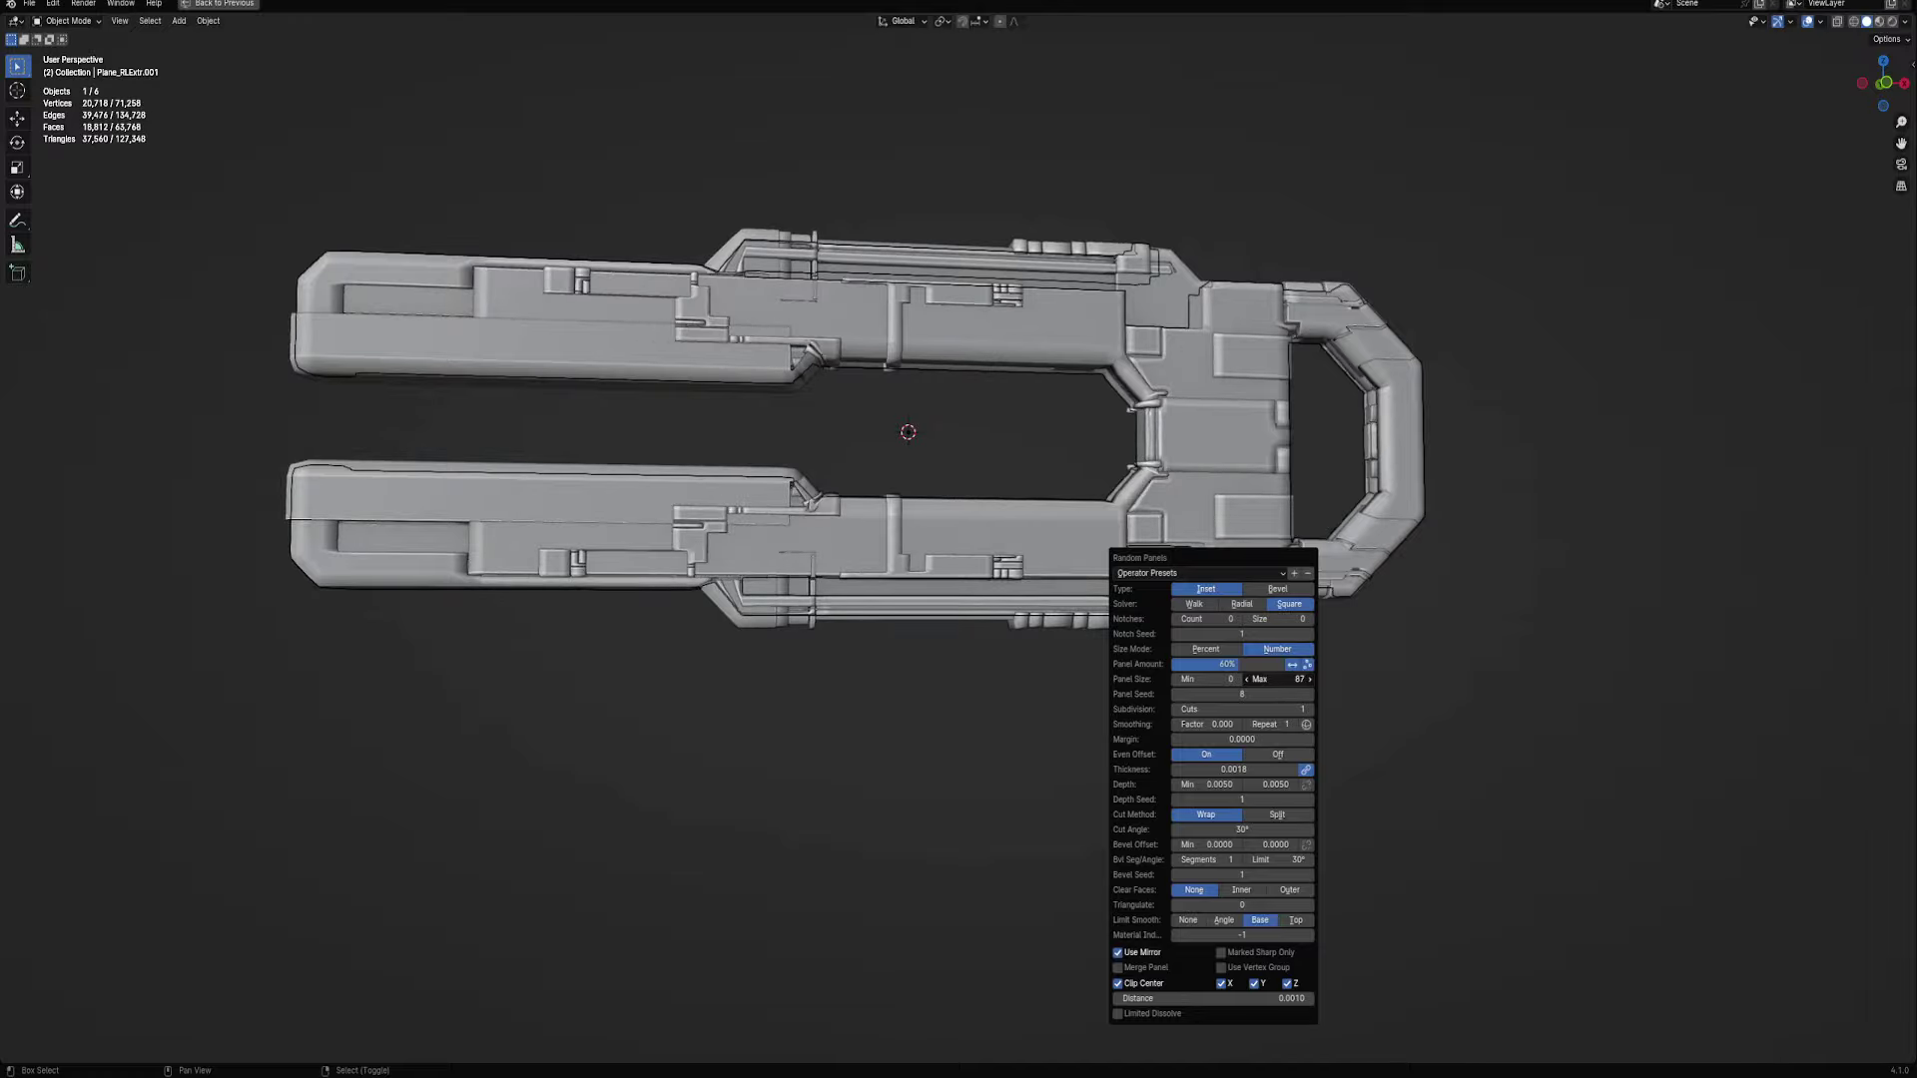
middle_click_drag(1227, 649, 1033, 621)
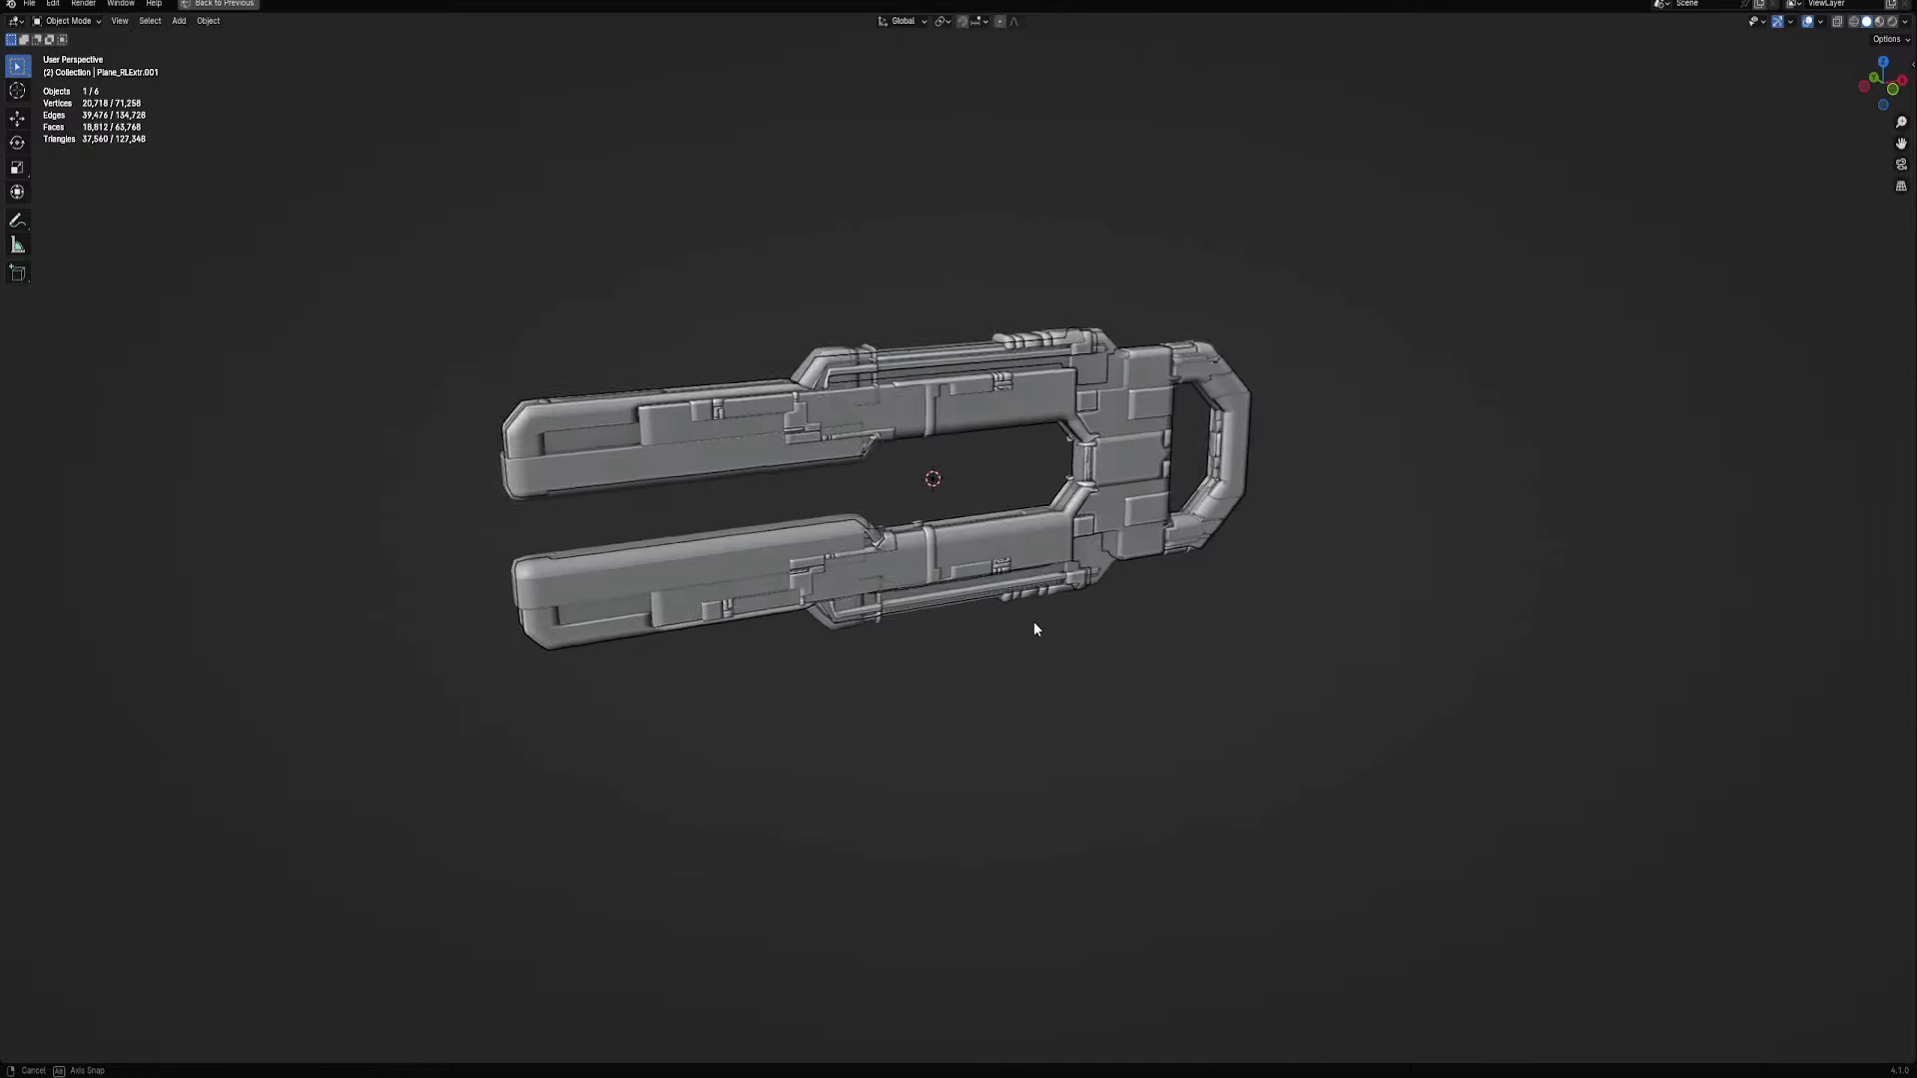
key("F9")
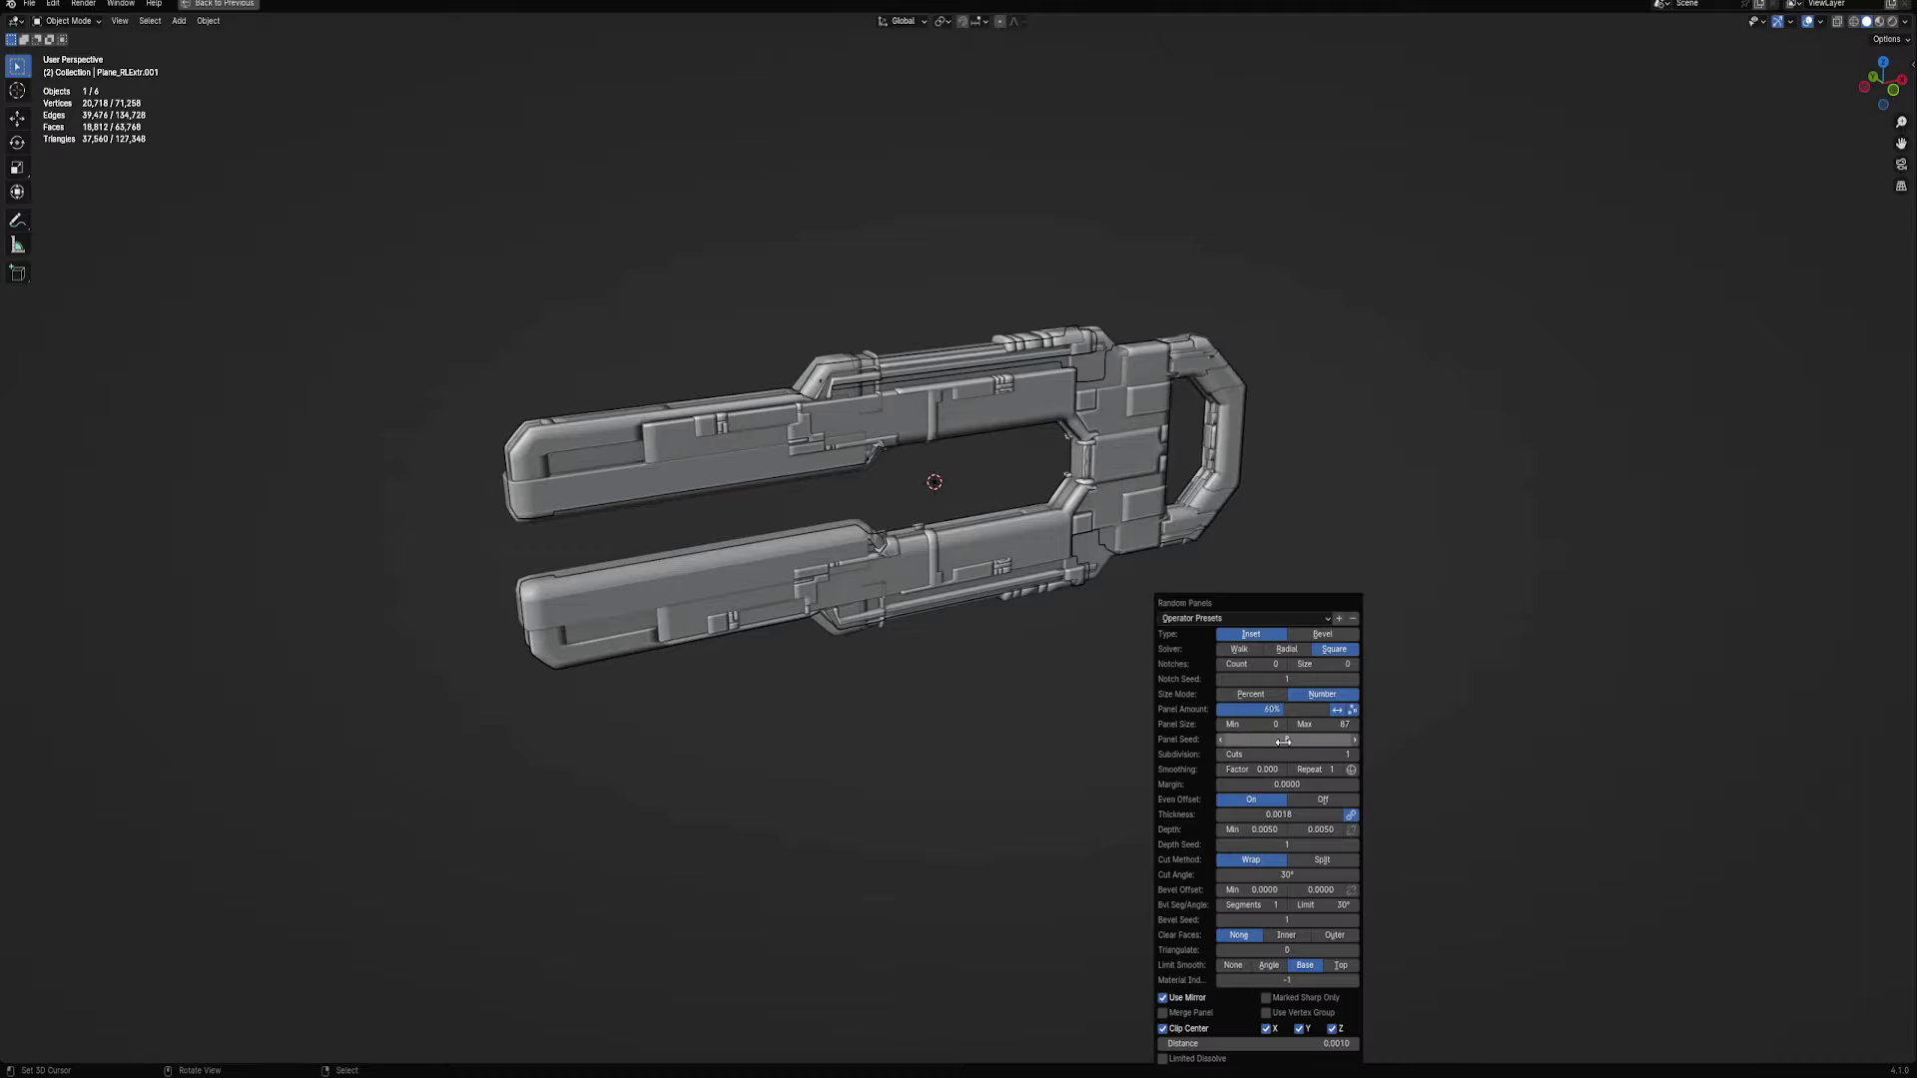
mouse_move(1291, 755)
left_mouse_down()
mouse_move(1358, 723)
mouse_move(1296, 740)
left_mouse_up()
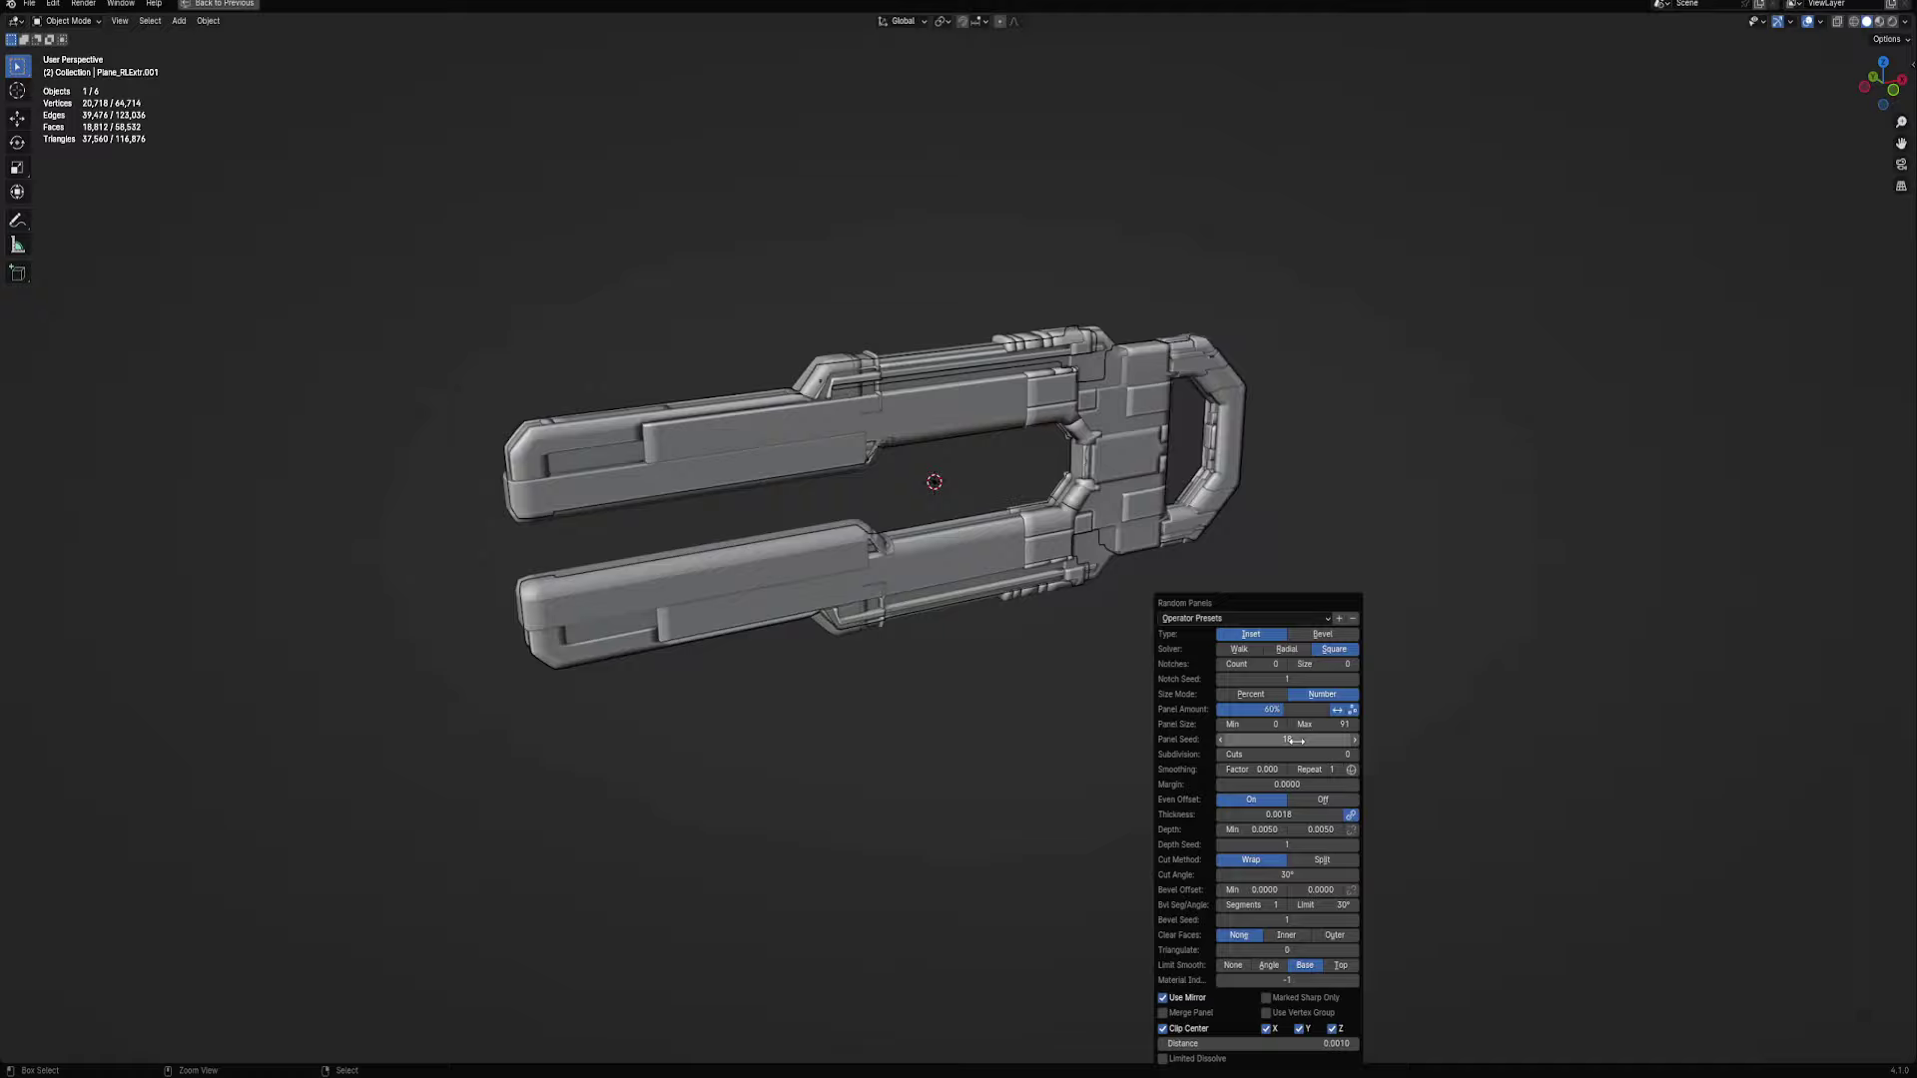
middle_click_drag(1058, 599, 903, 517)
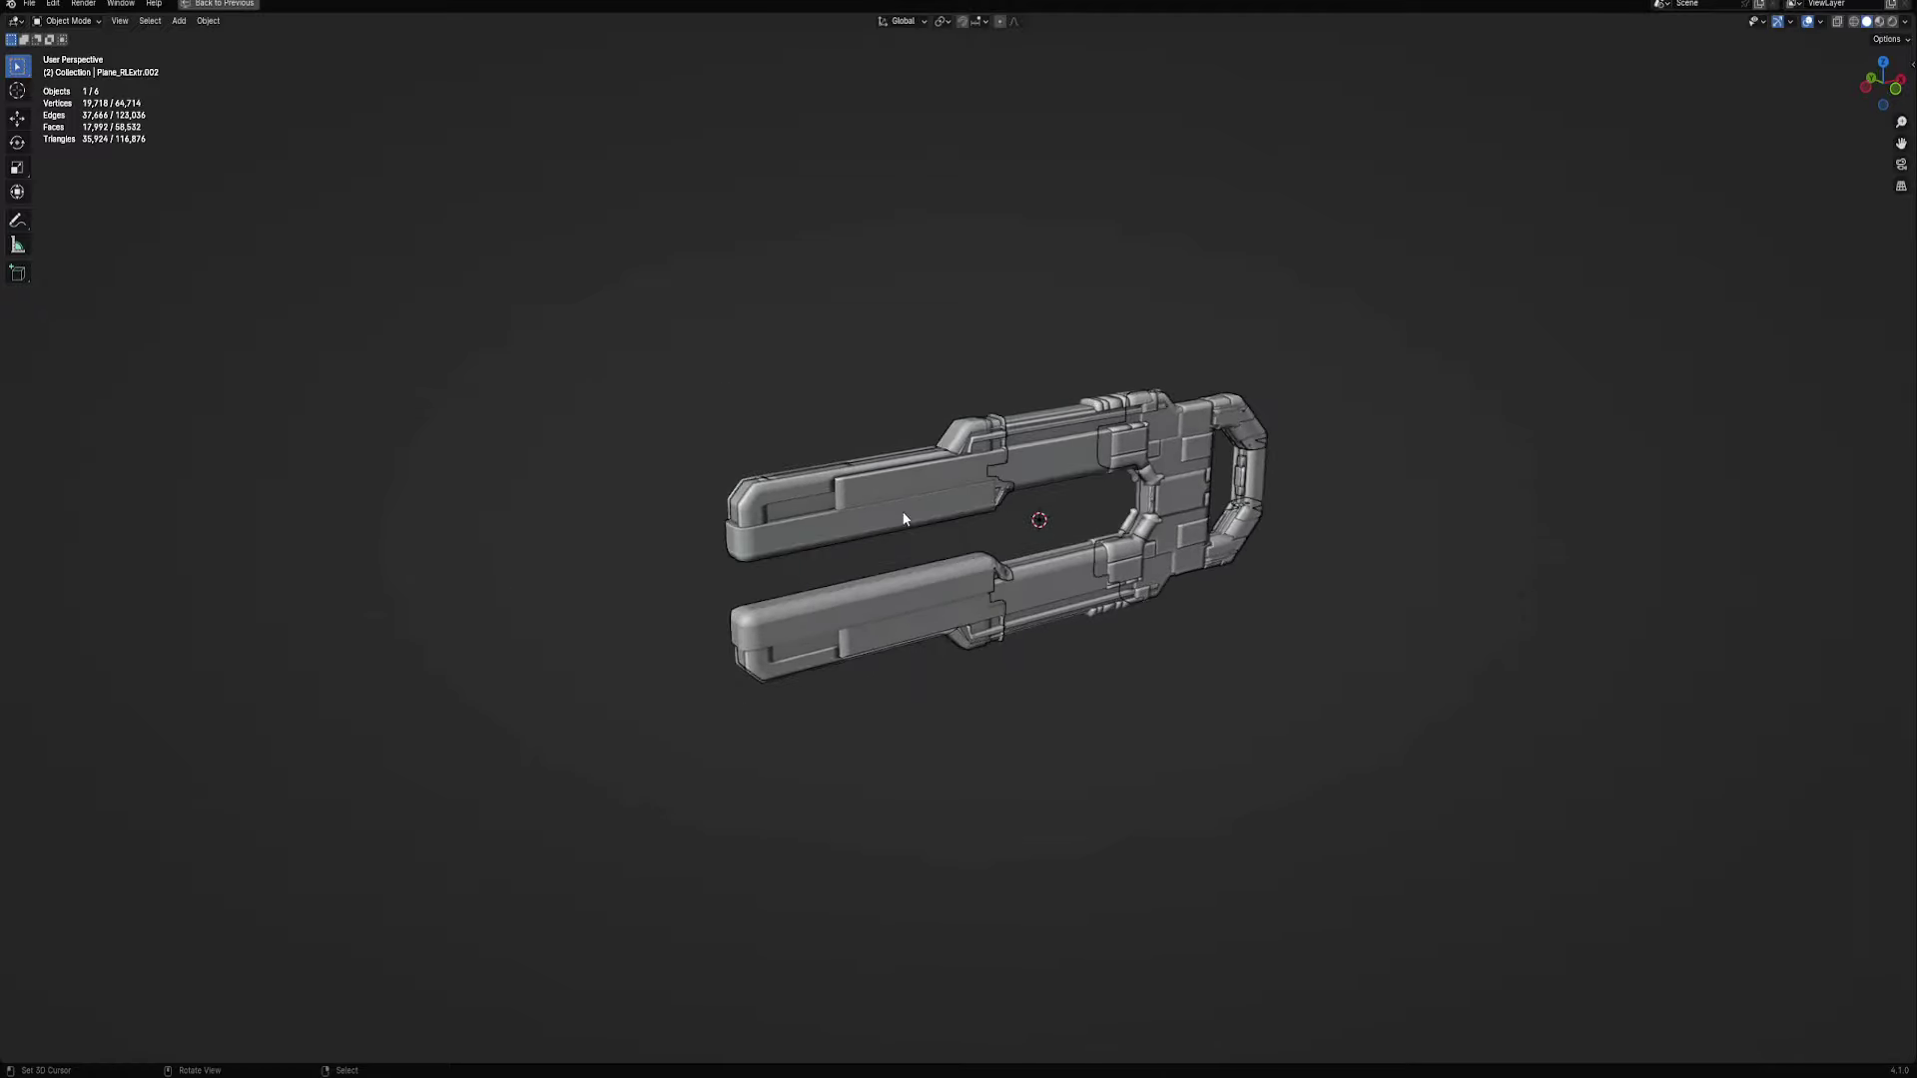
Select the connected rail section and generate Random Panels on both long rails
key("Tab")
key("3")
key("l")
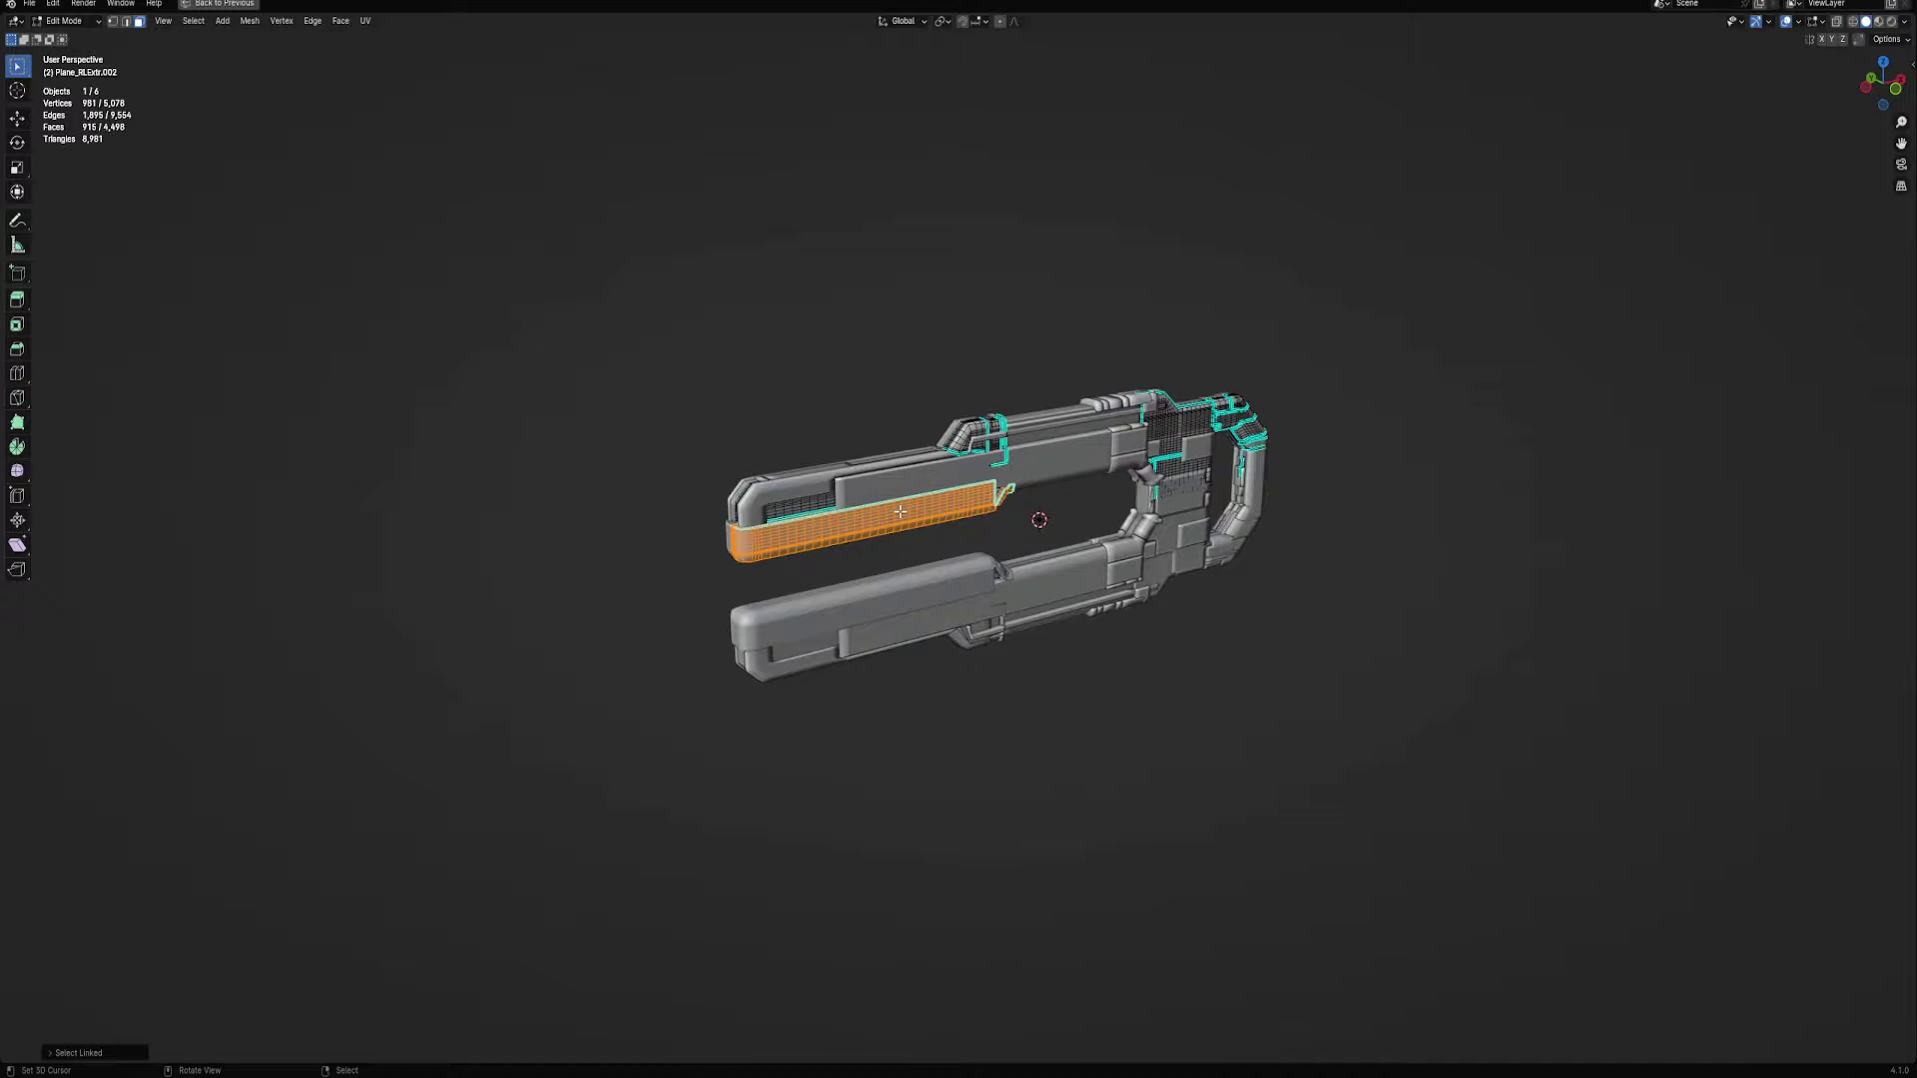
key("Tab")
scroll(1049, 479, "up", 3)
right_click(1198, 435)
left_click(1197, 435)
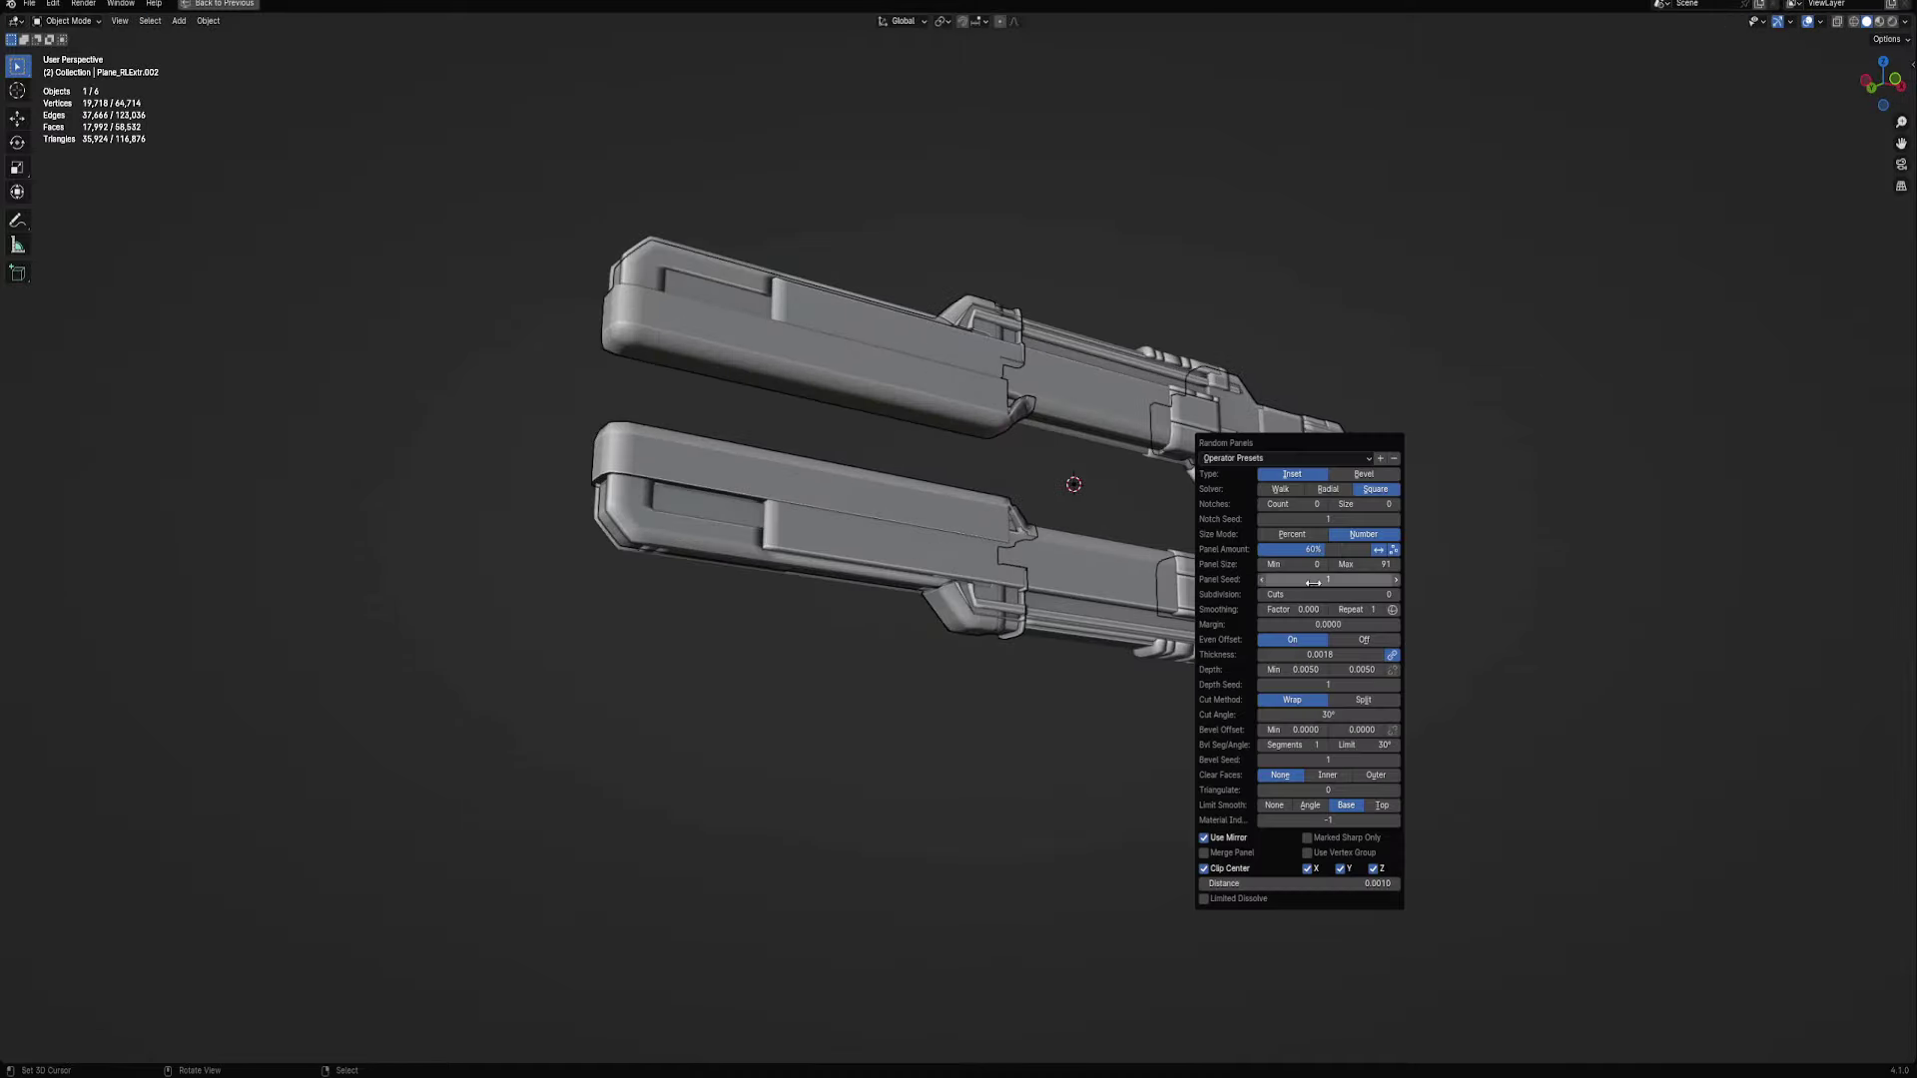
Change the Panel Seed, turn Even Offset off, and raise Subdivision Cuts to 1
left_click_drag(1312, 582, 1367, 584)
left_click(1357, 640)
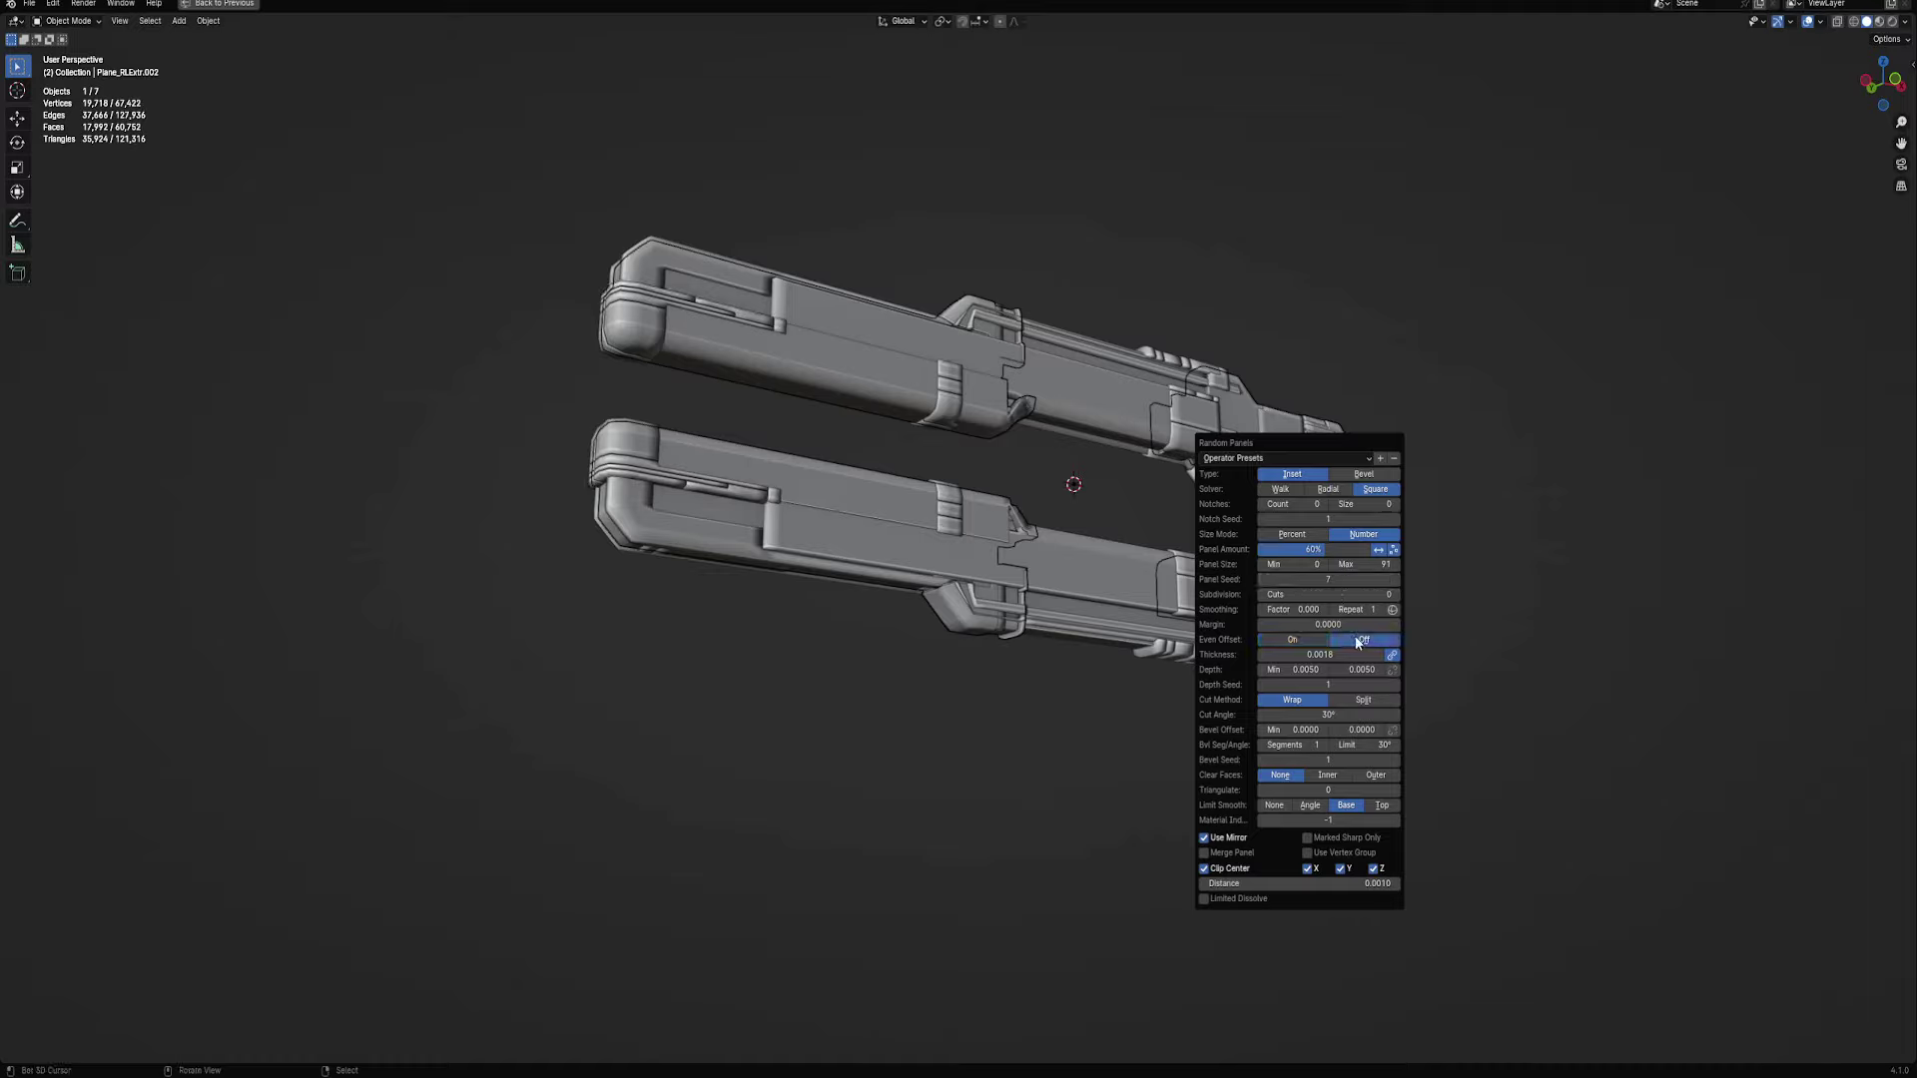
left_click_drag(1327, 594, 1339, 598)
scroll(1334, 580, "up", 2, "ctrl")
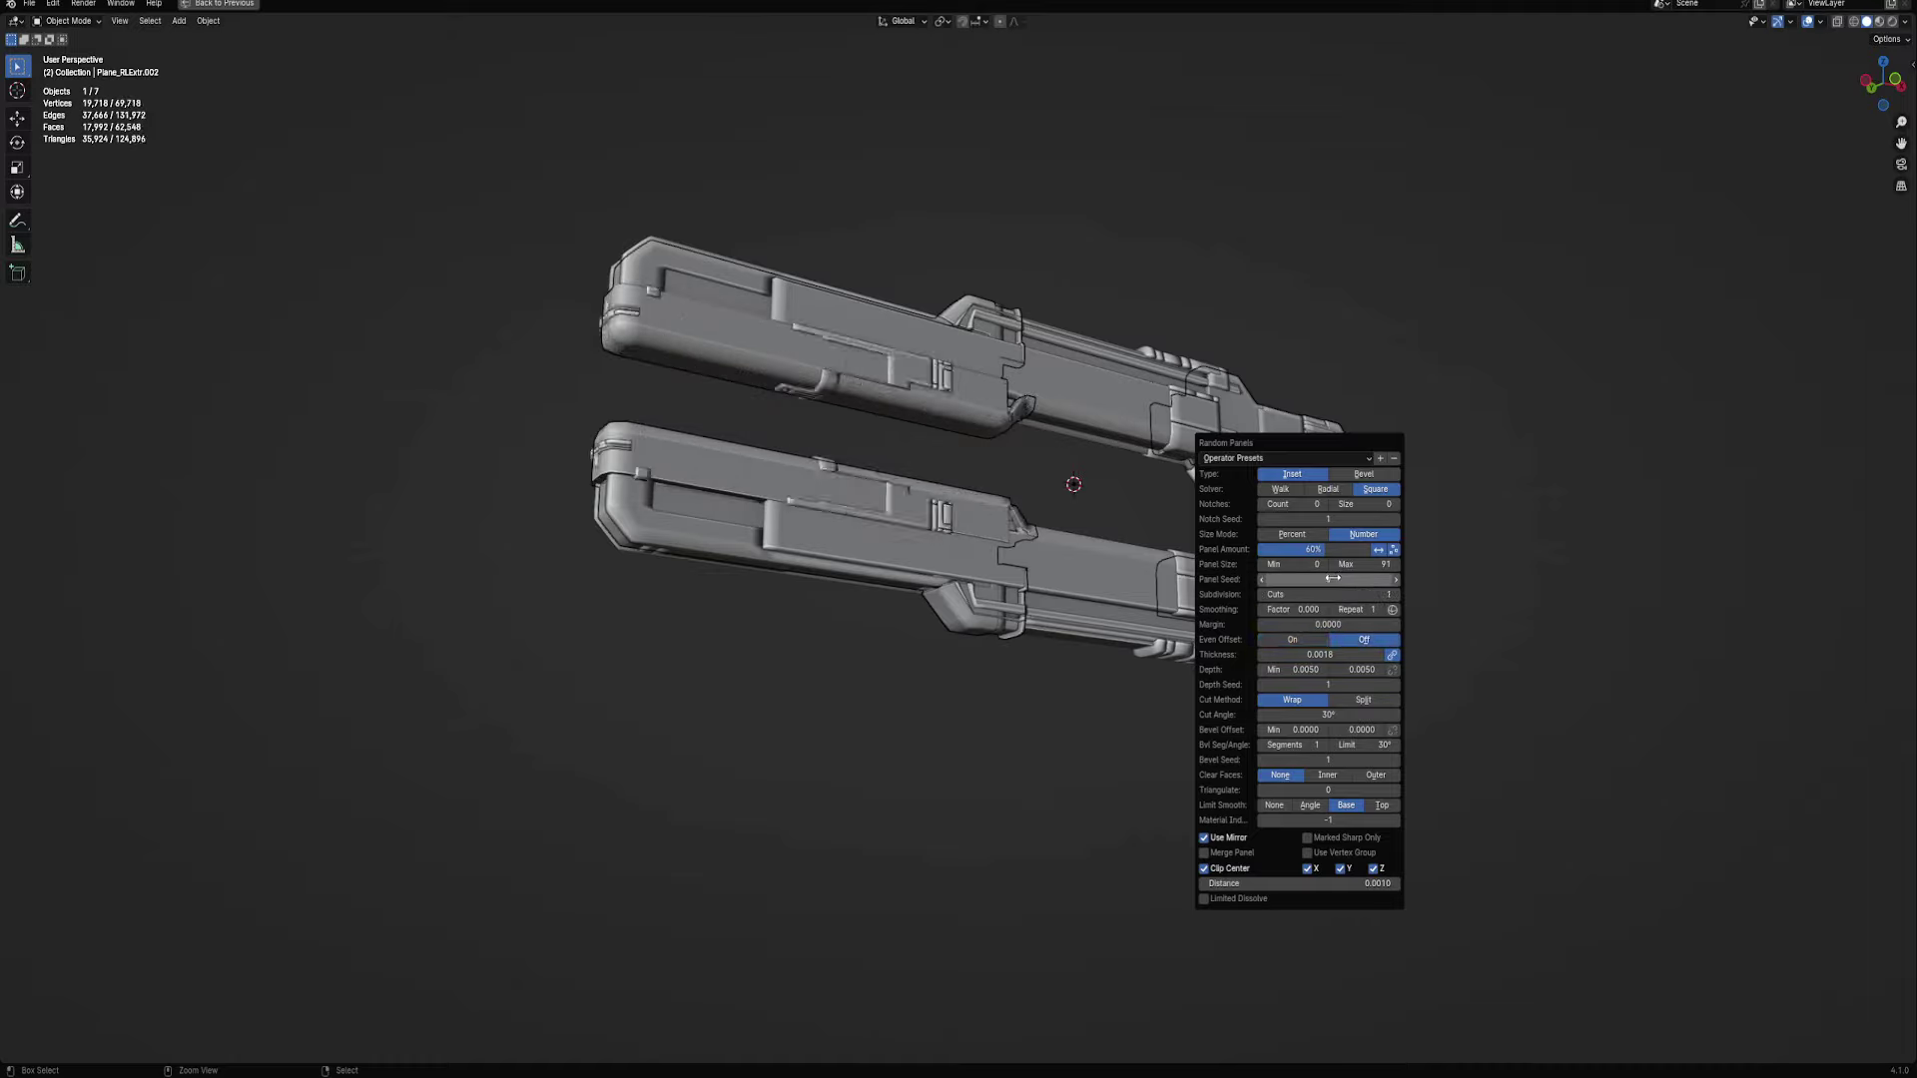
scroll(1332, 579, "up", 1, "ctrl")
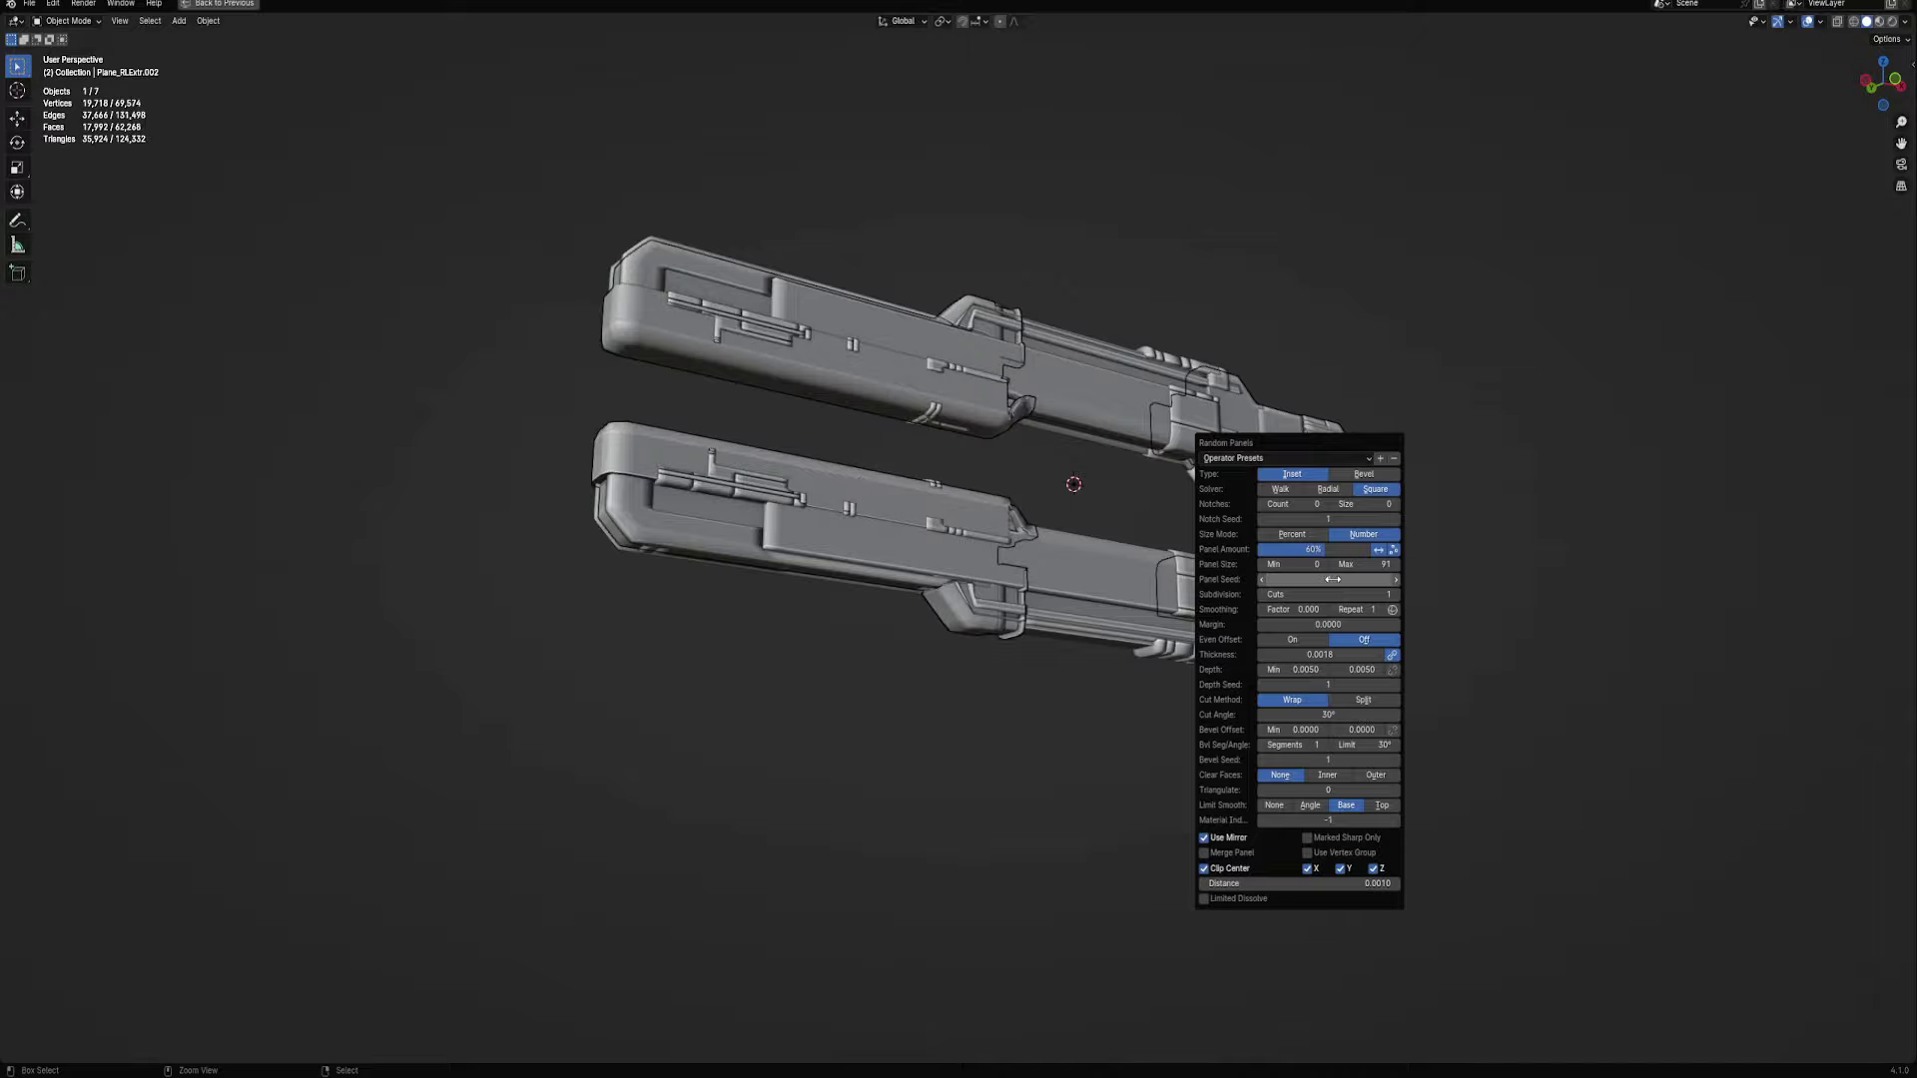
scroll(1333, 579, "up", 1, "ctrl")
scroll(1333, 578, "down", 1, "ctrl")
mouse_move(1148, 599)
middle_mouse_down()
mouse_move(1060, 536)
mouse_move(1071, 506)
middle_mouse_up()
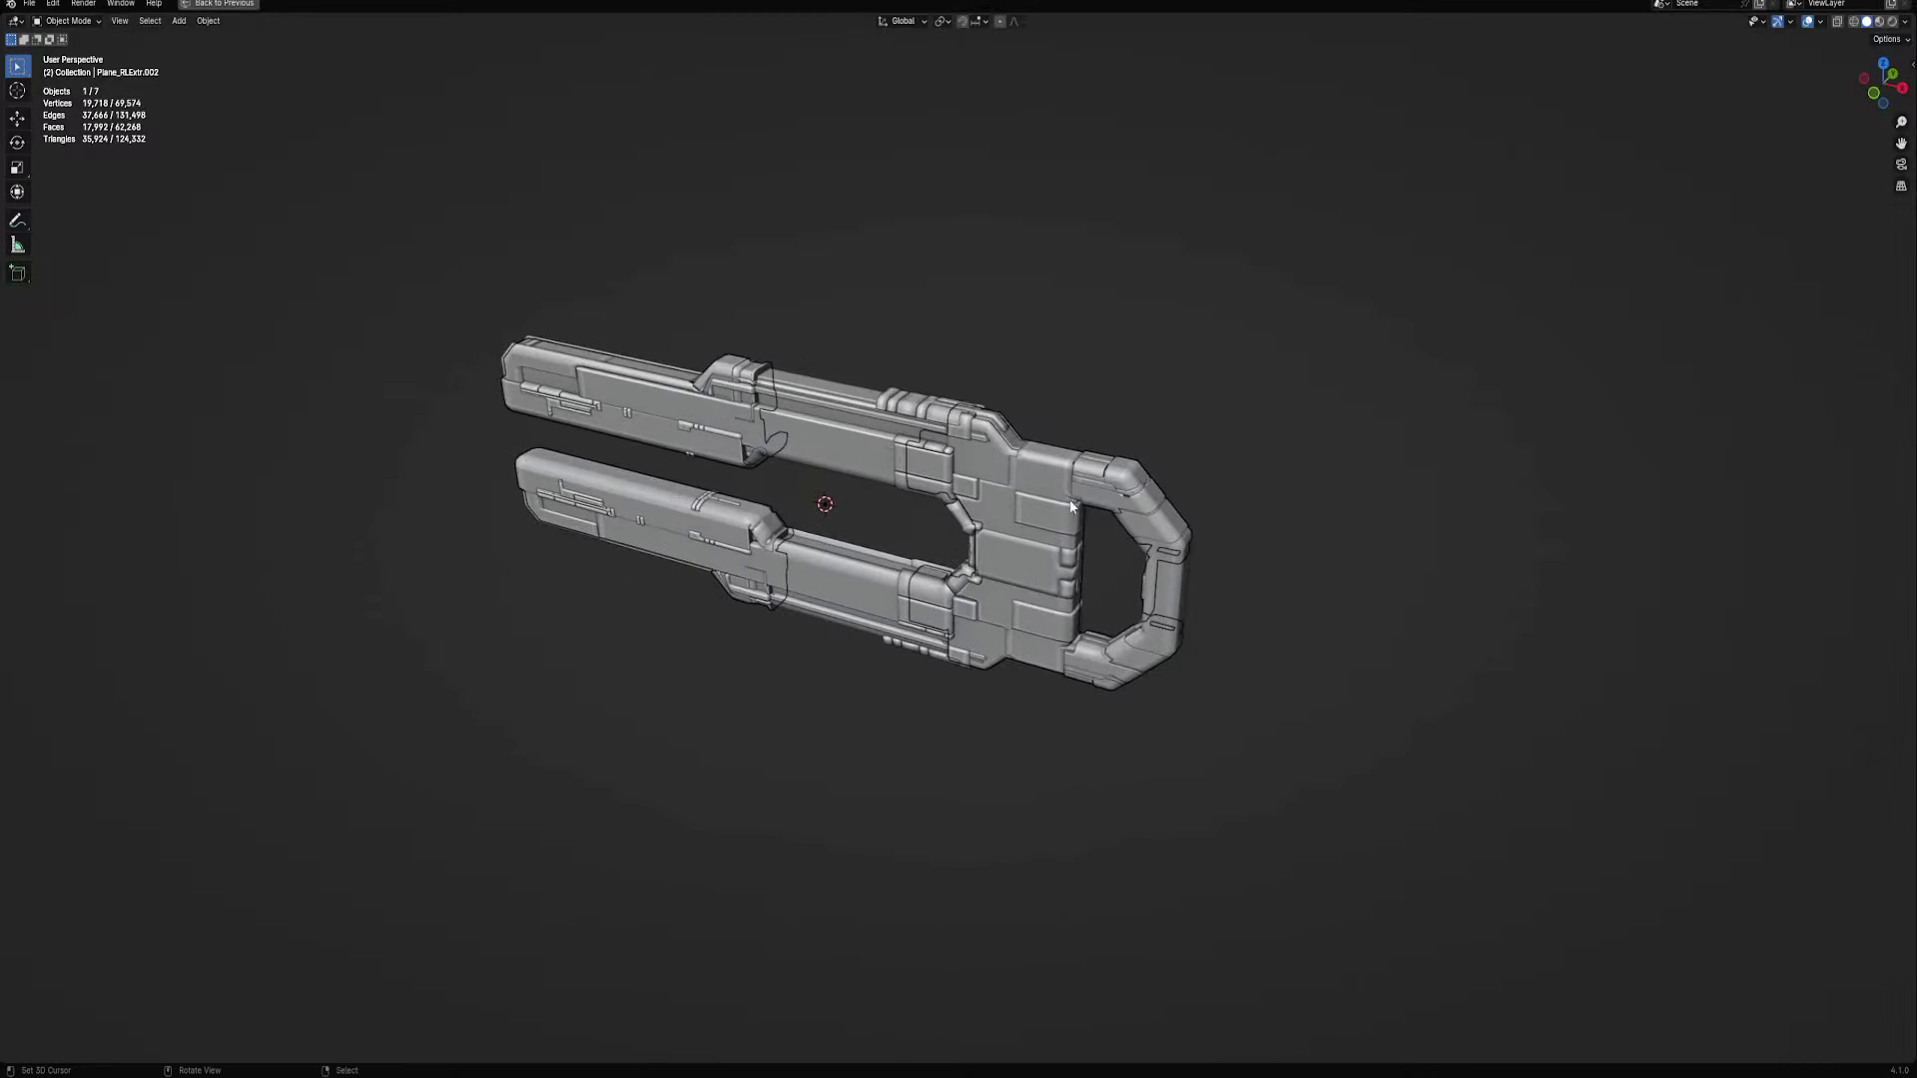
Select the linked body faces on Plane_RLExtr.001 and generate Random Panels on them
left_click(1046, 476)
key("Tab")
key("alt+a")
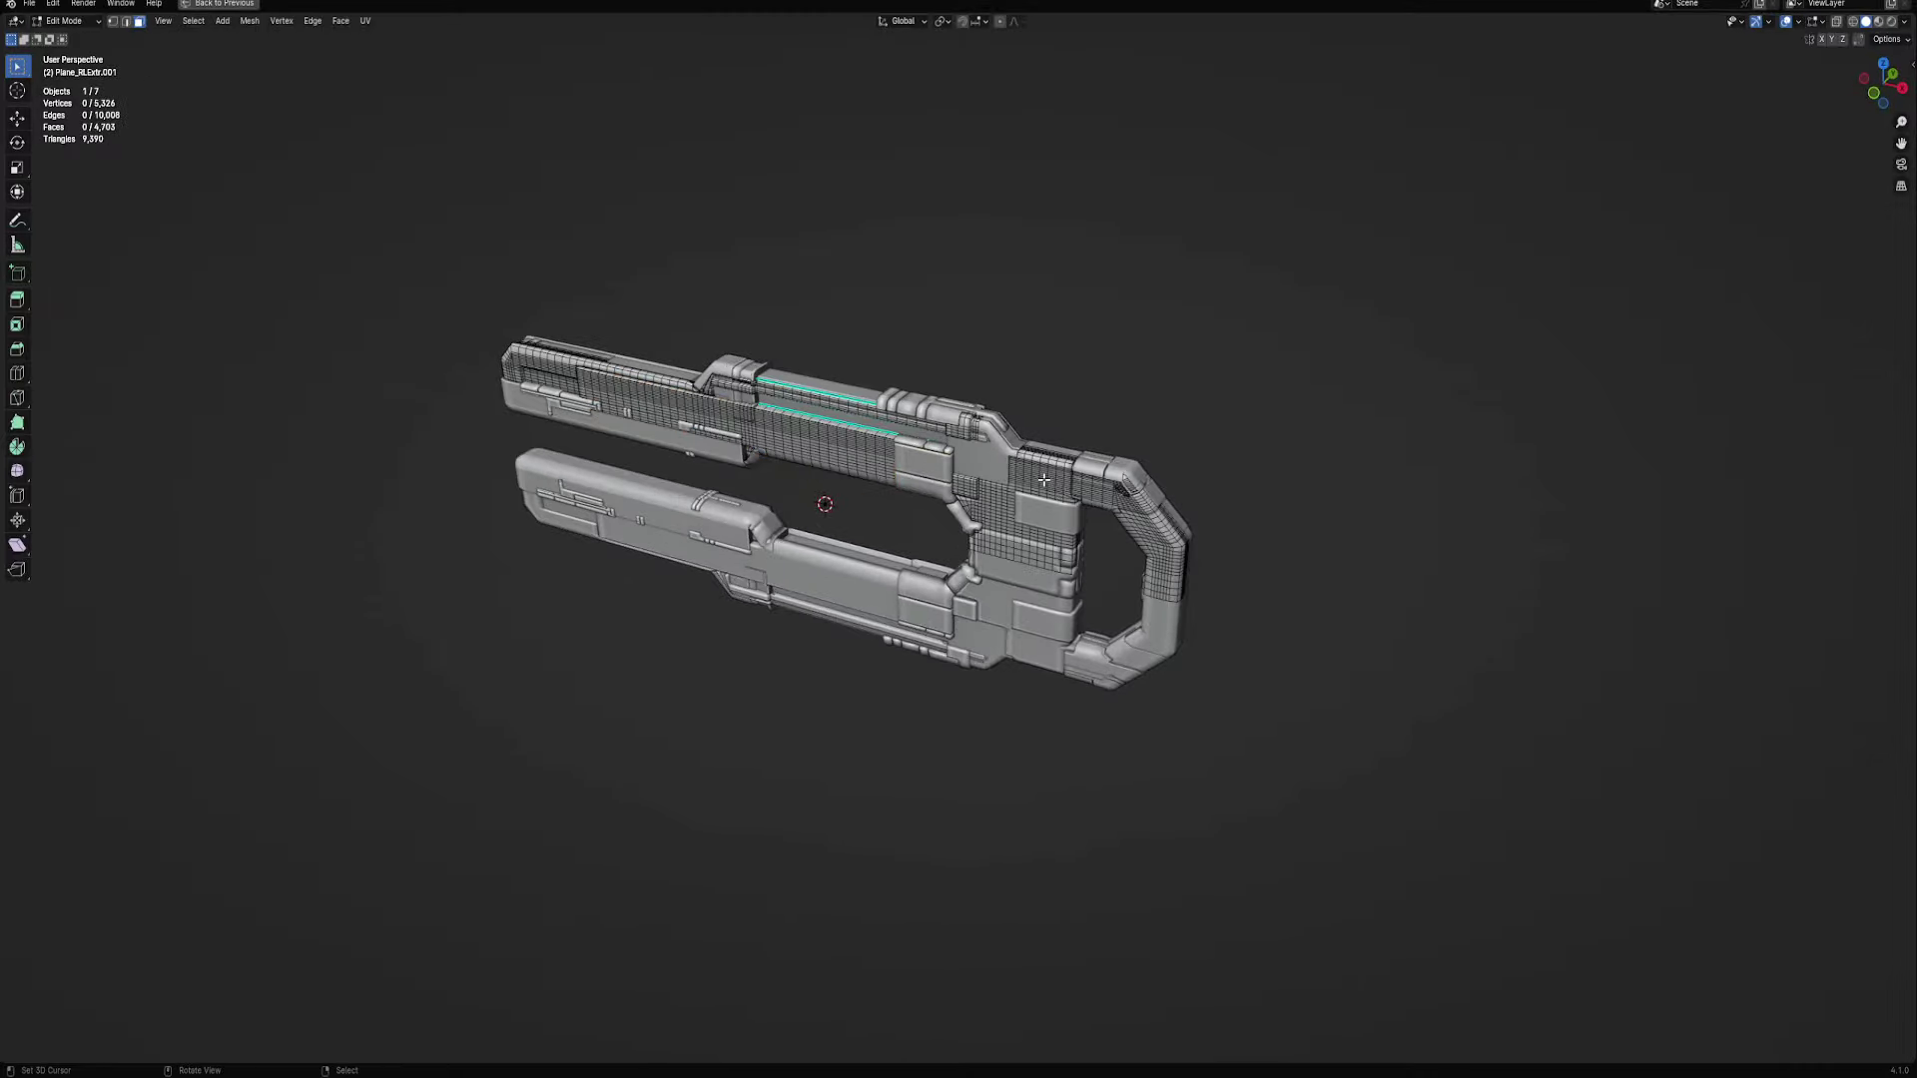
key("ctrl+z")
key("ctrl+z")
middle_click_drag(1043, 480, 1231, 408)
key("F9")
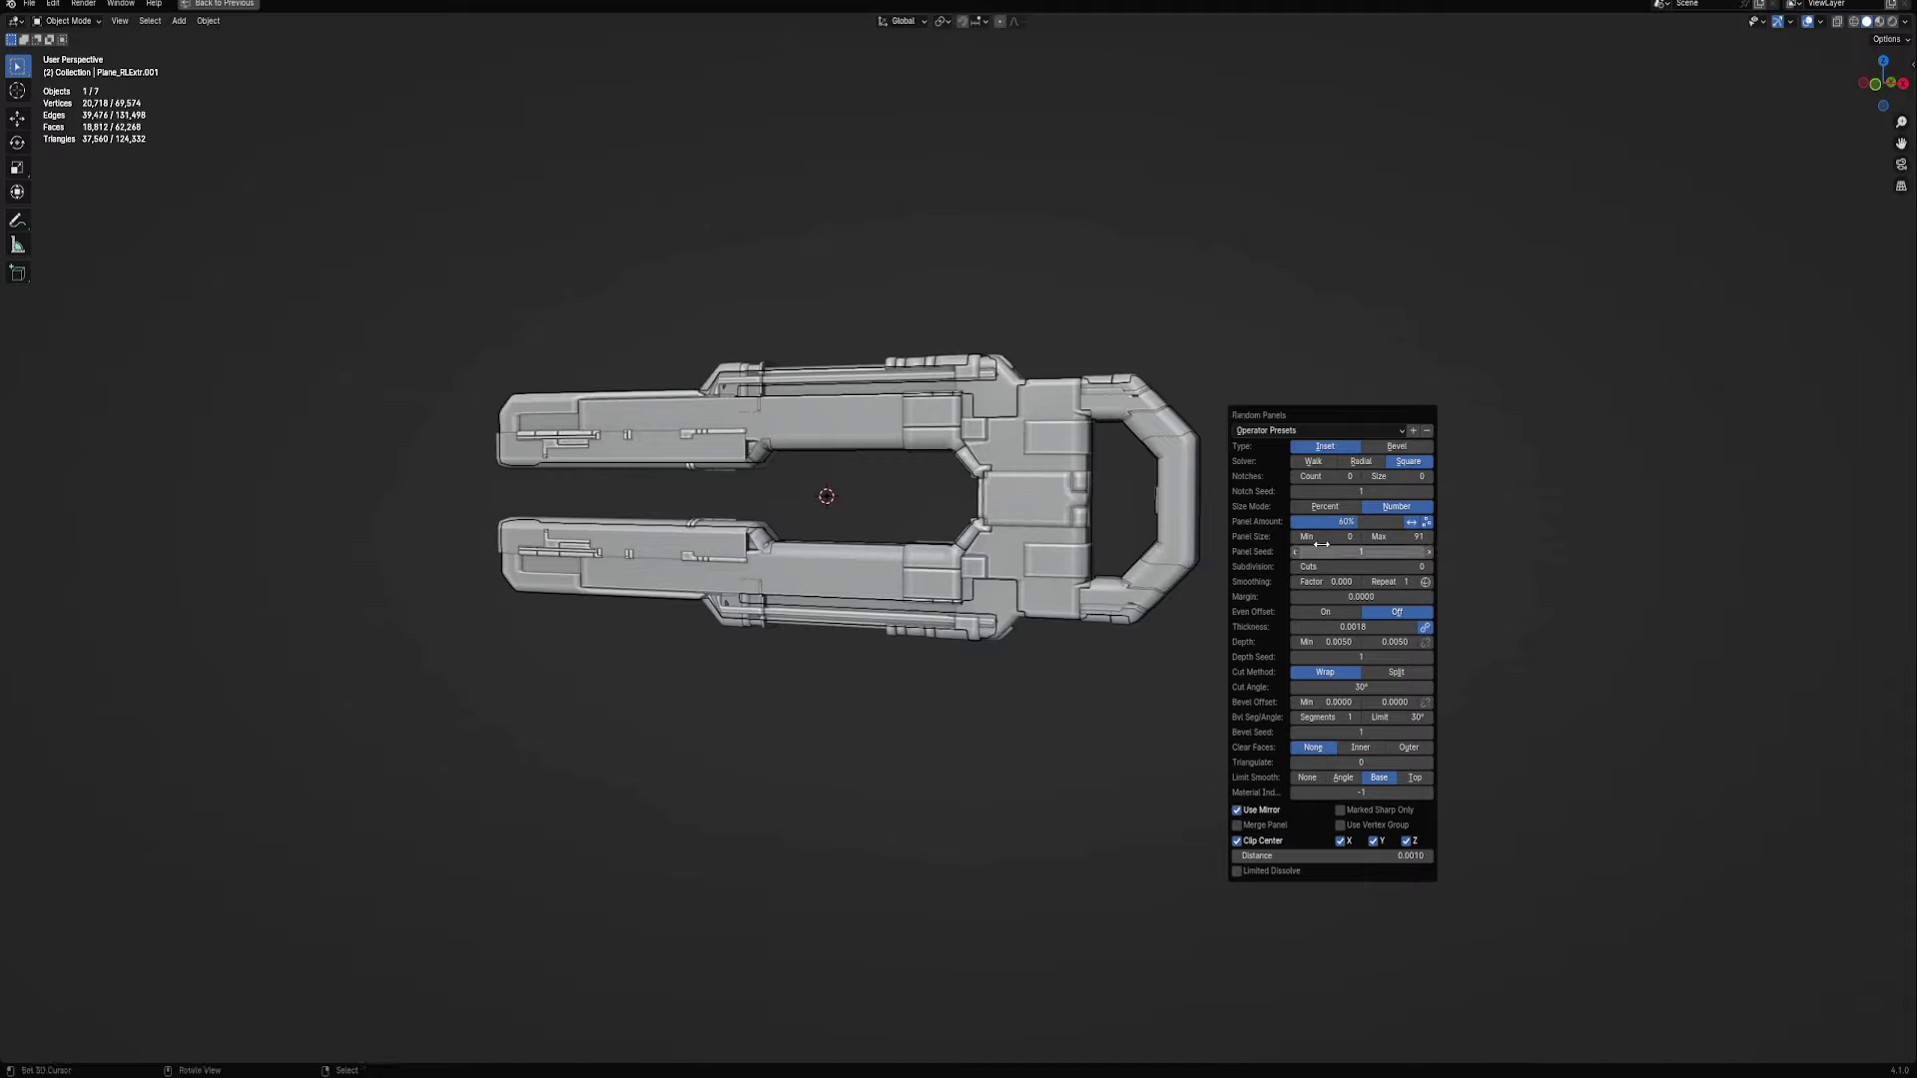
Raise the panels' clip-centre distance to about 0.0095 and inspect the new panel cuts
scroll(1391, 567, "up", 1, "ctrl")
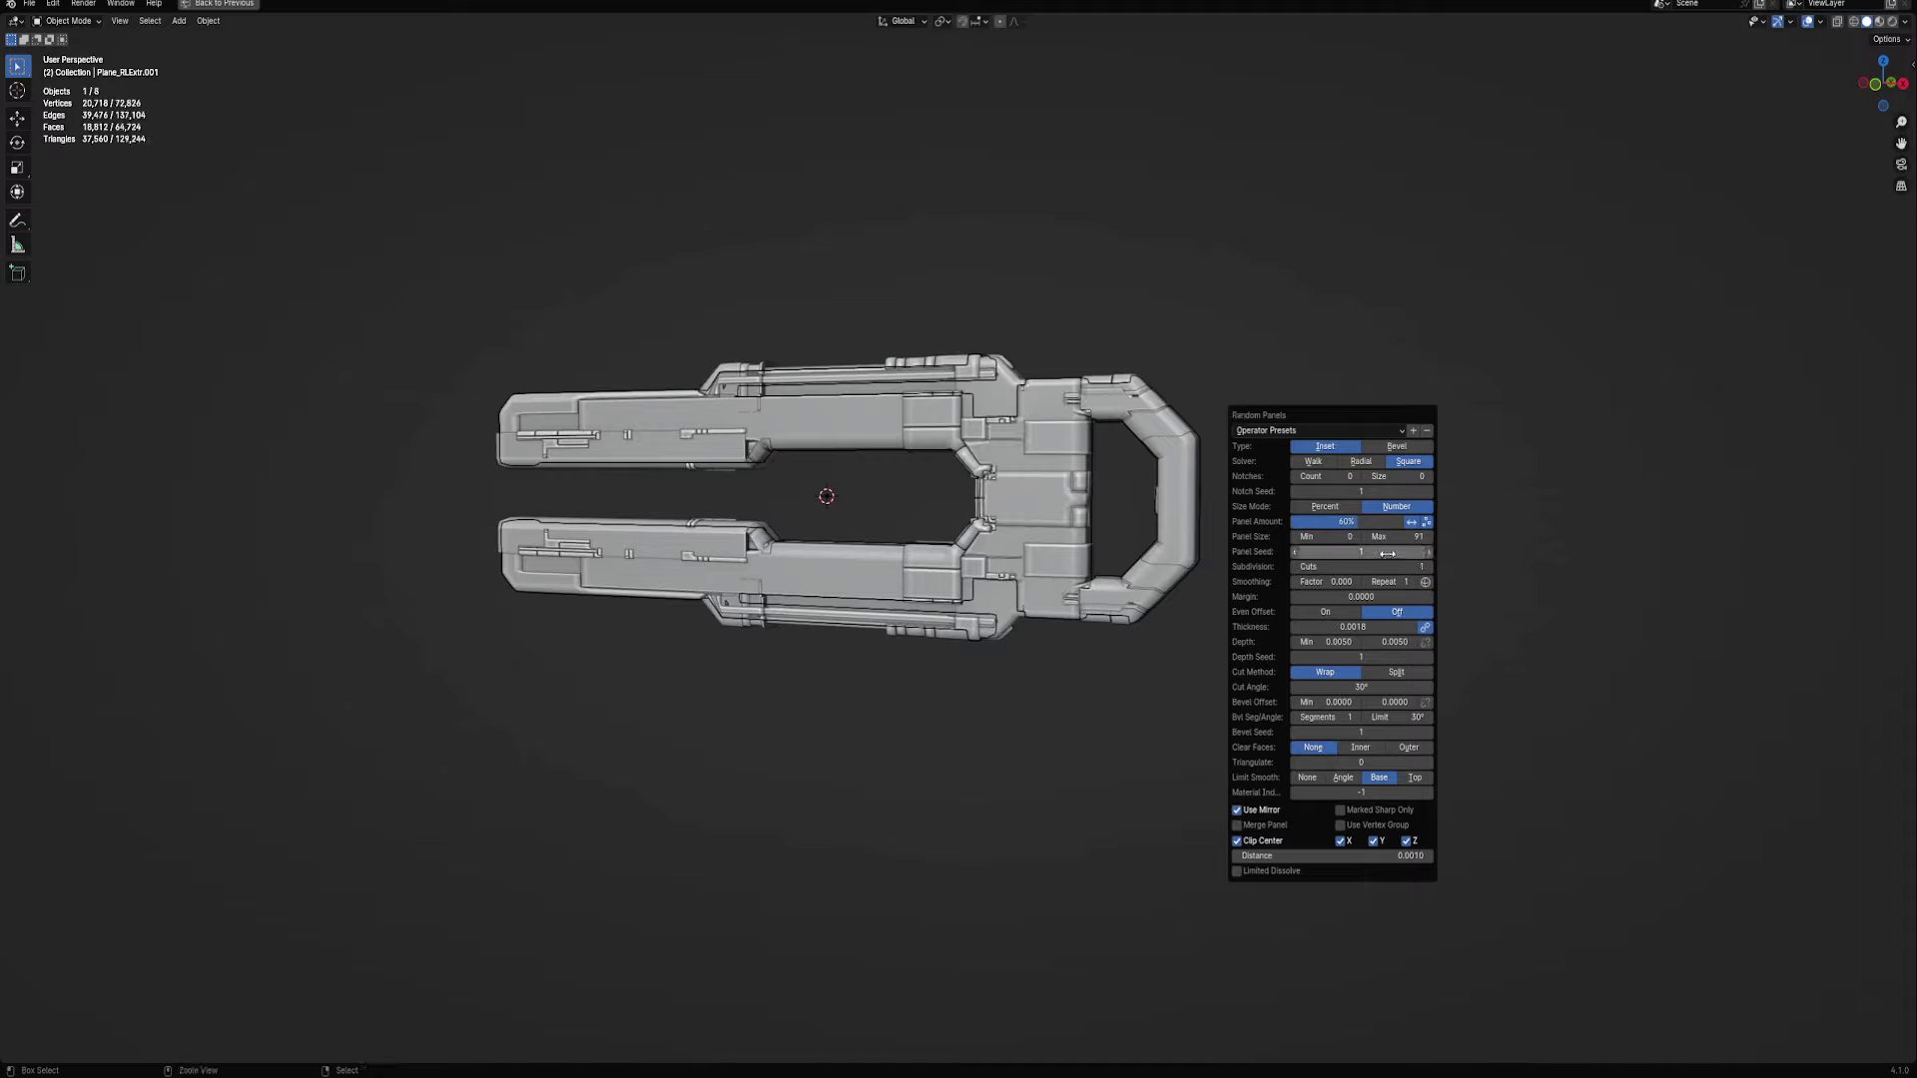
scroll(1387, 552, "up", 2, "ctrl")
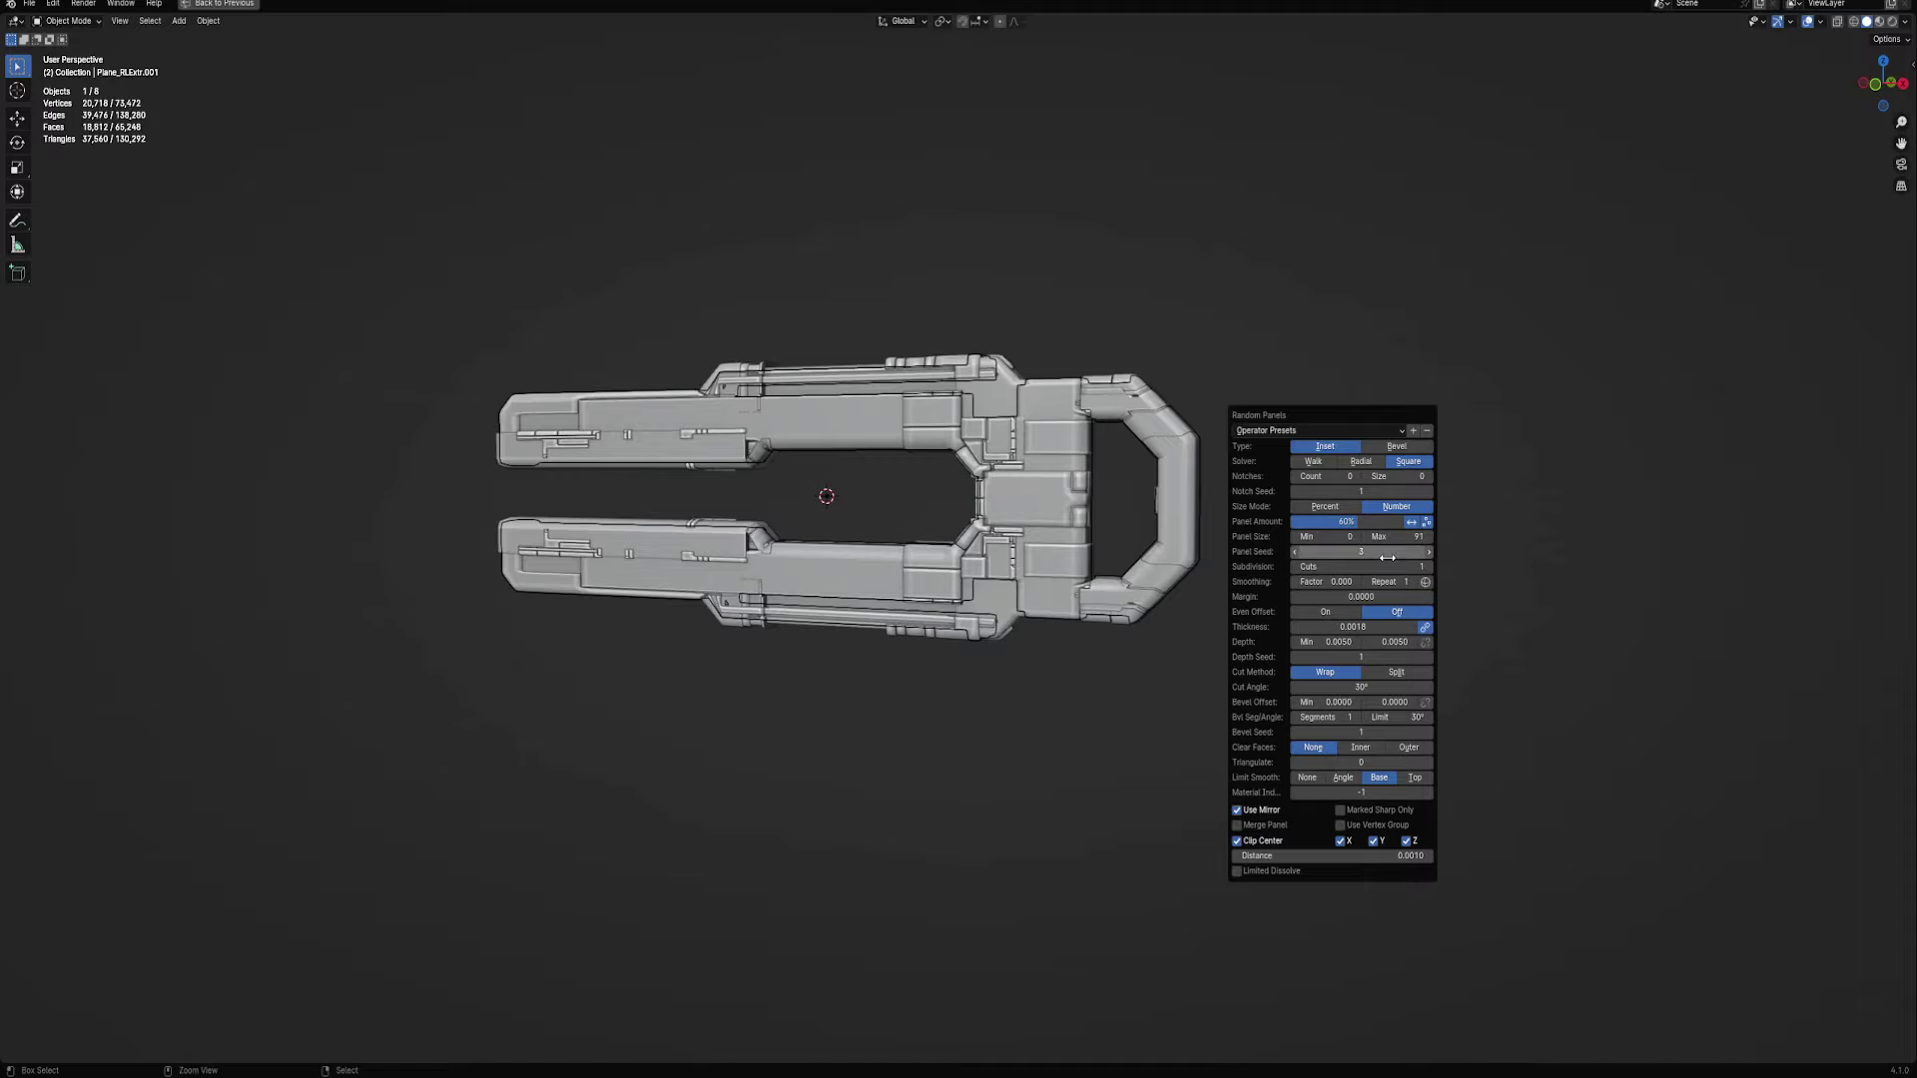
scroll(1392, 537, "down", 16, "ctrl")
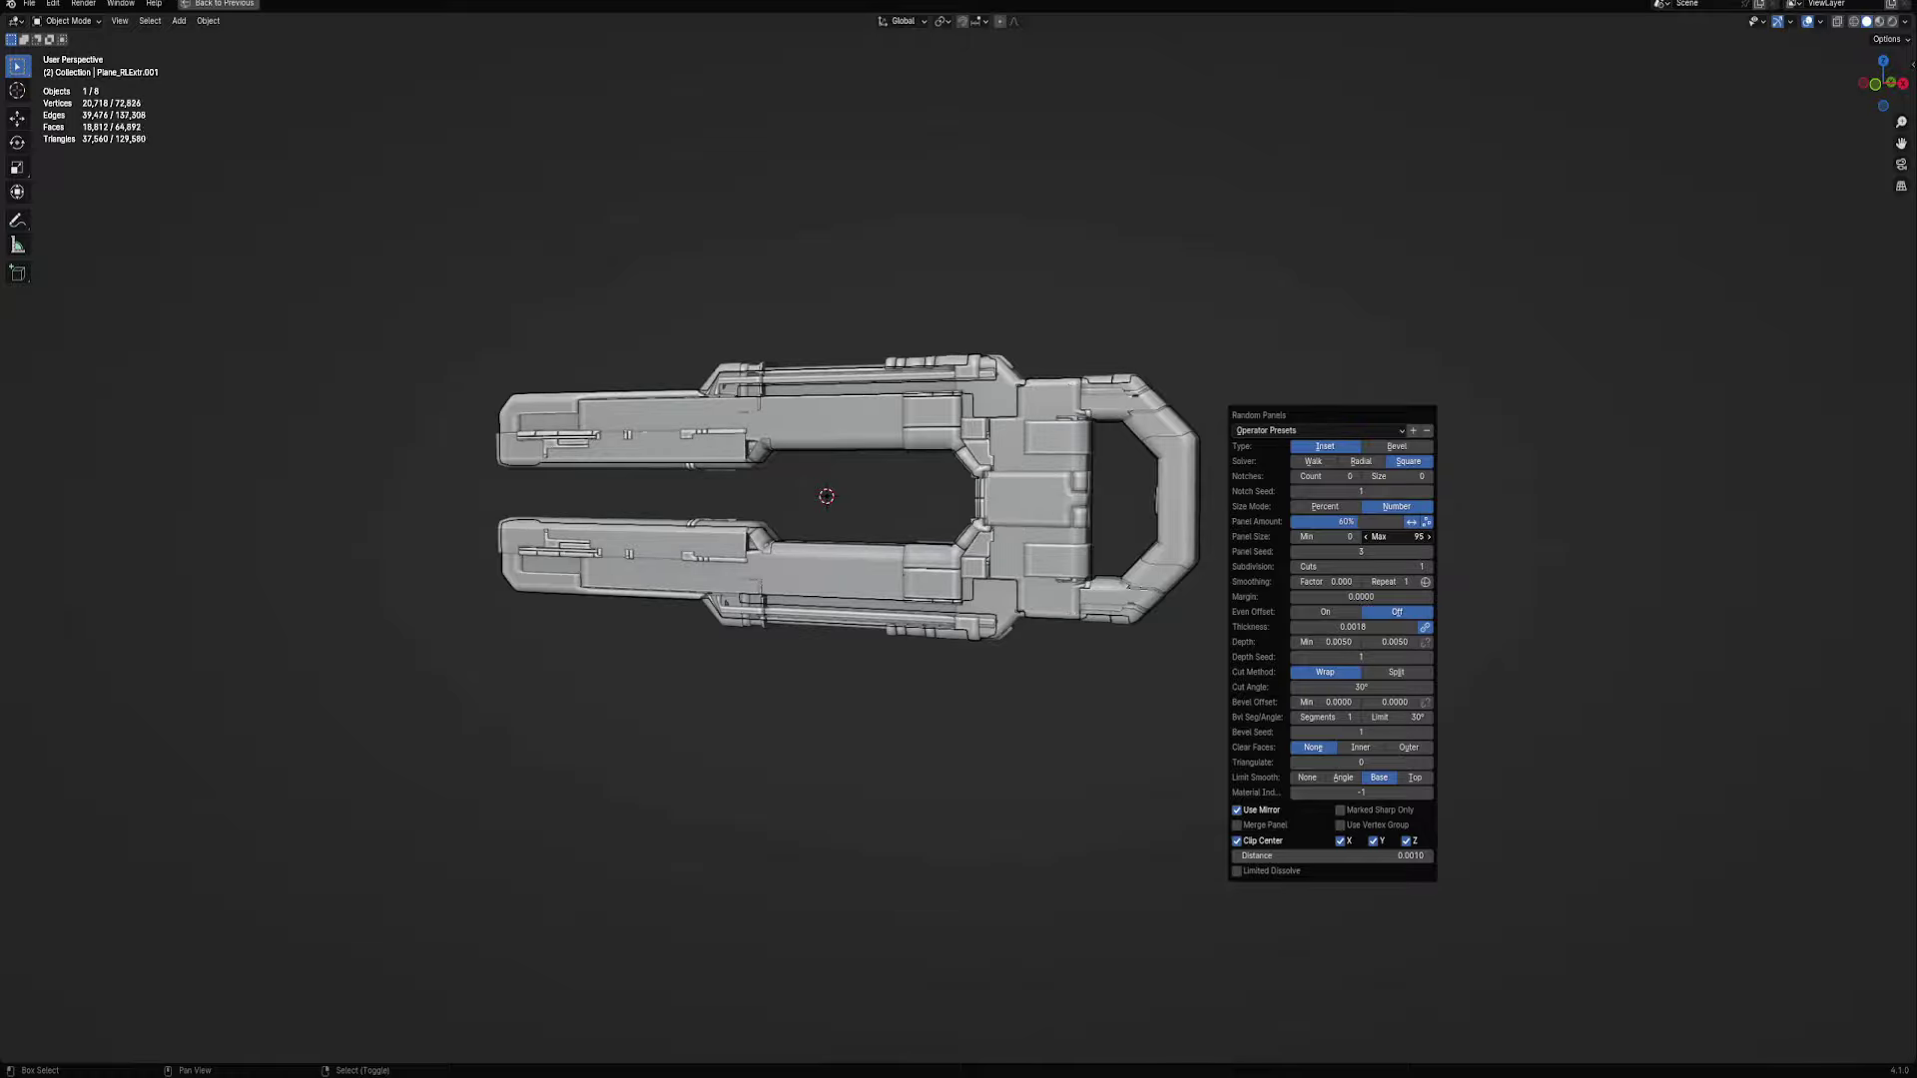
scroll(1393, 537, "up", 16, "ctrl")
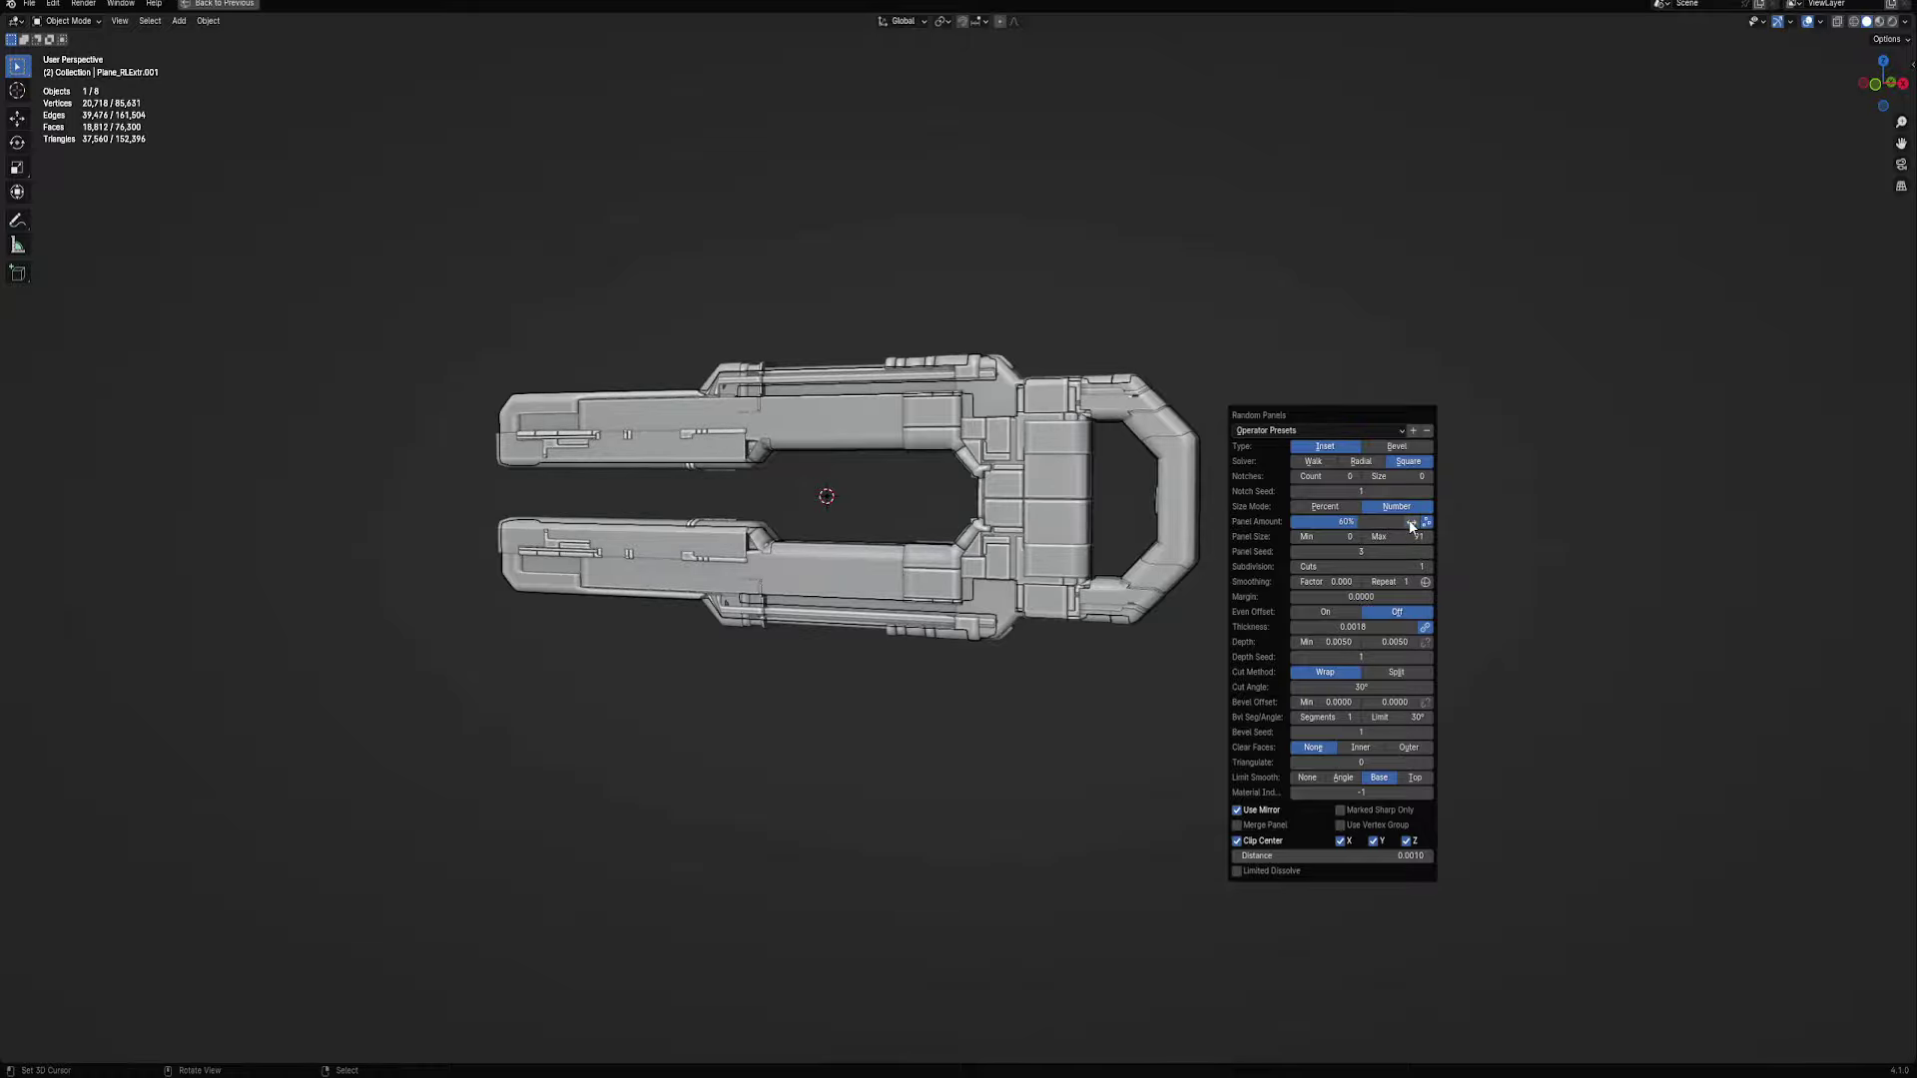
mouse_move(962, 534)
middle_mouse_down()
mouse_move(1041, 554)
mouse_move(1177, 535)
middle_mouse_up()
key("F9")
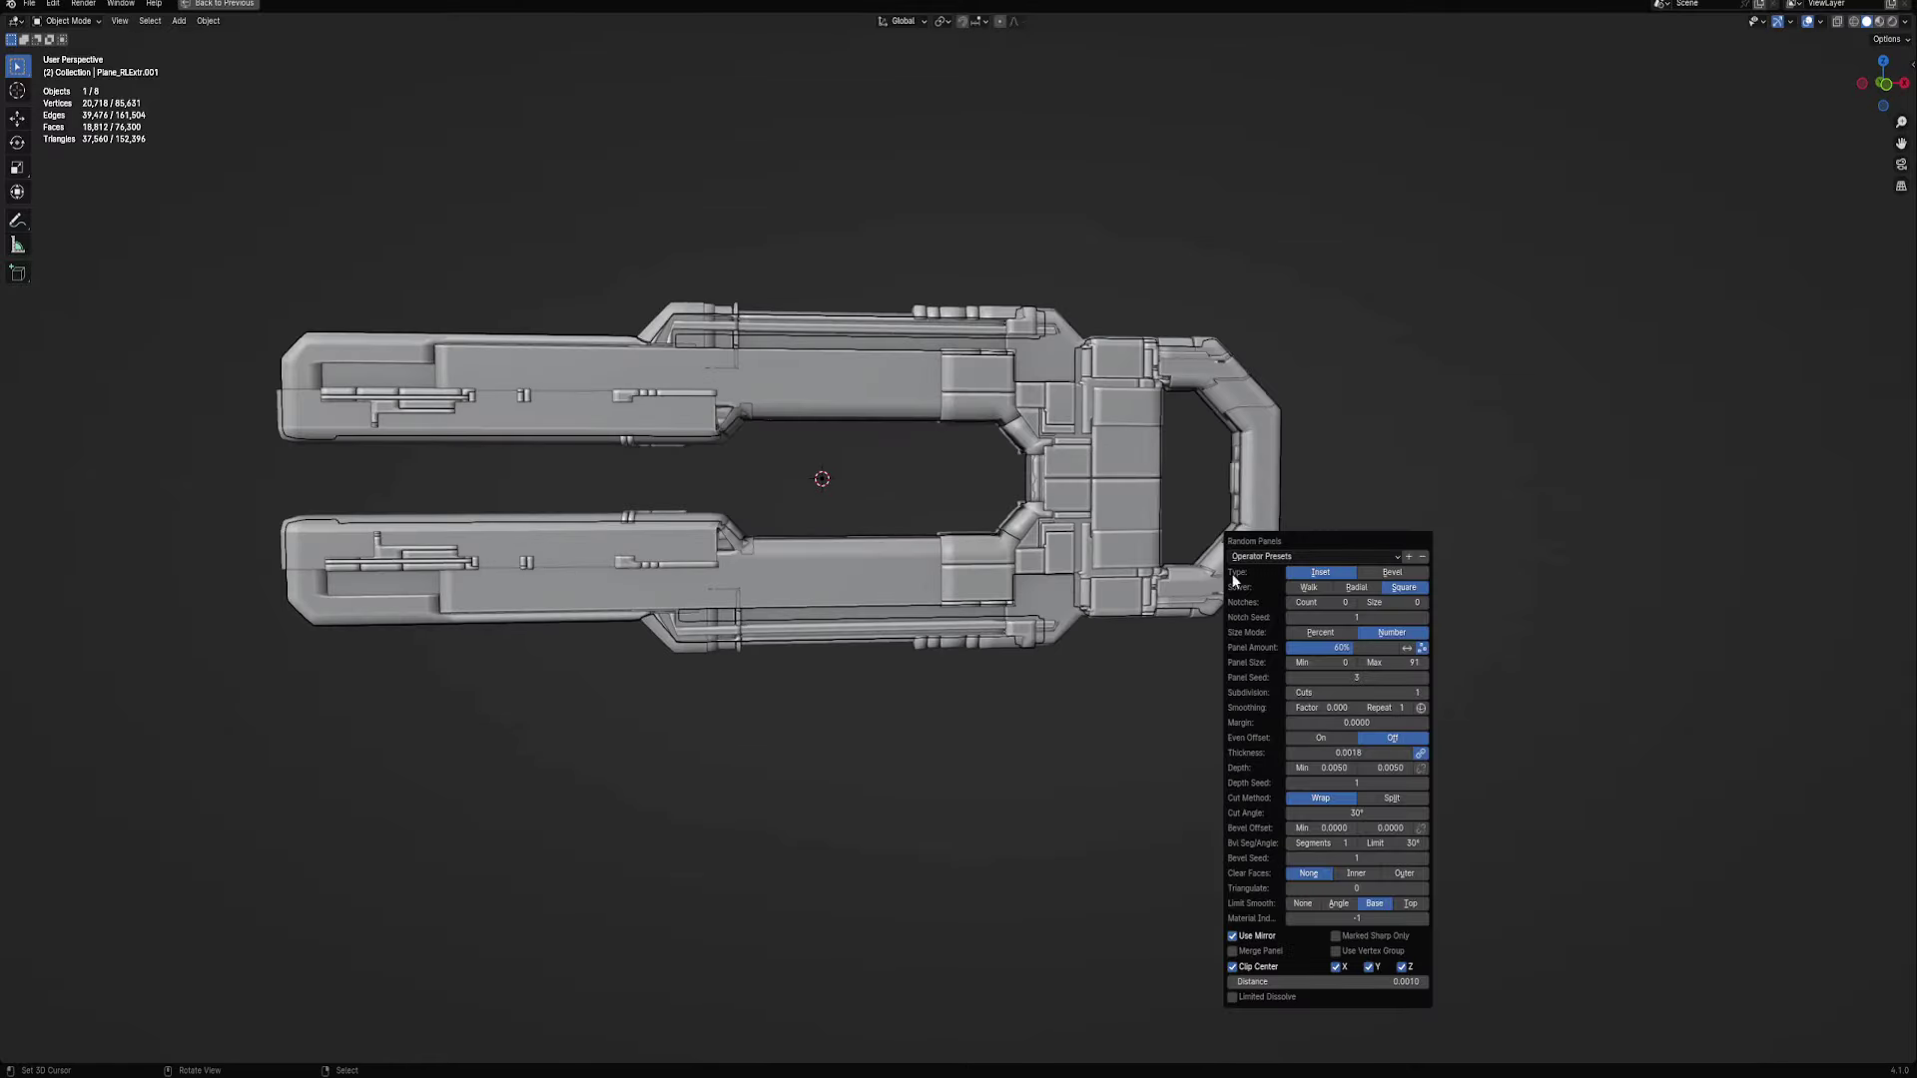
mouse_move(1318, 981)
left_mouse_down()
mouse_move(1368, 982)
mouse_move(1340, 981)
left_mouse_up()
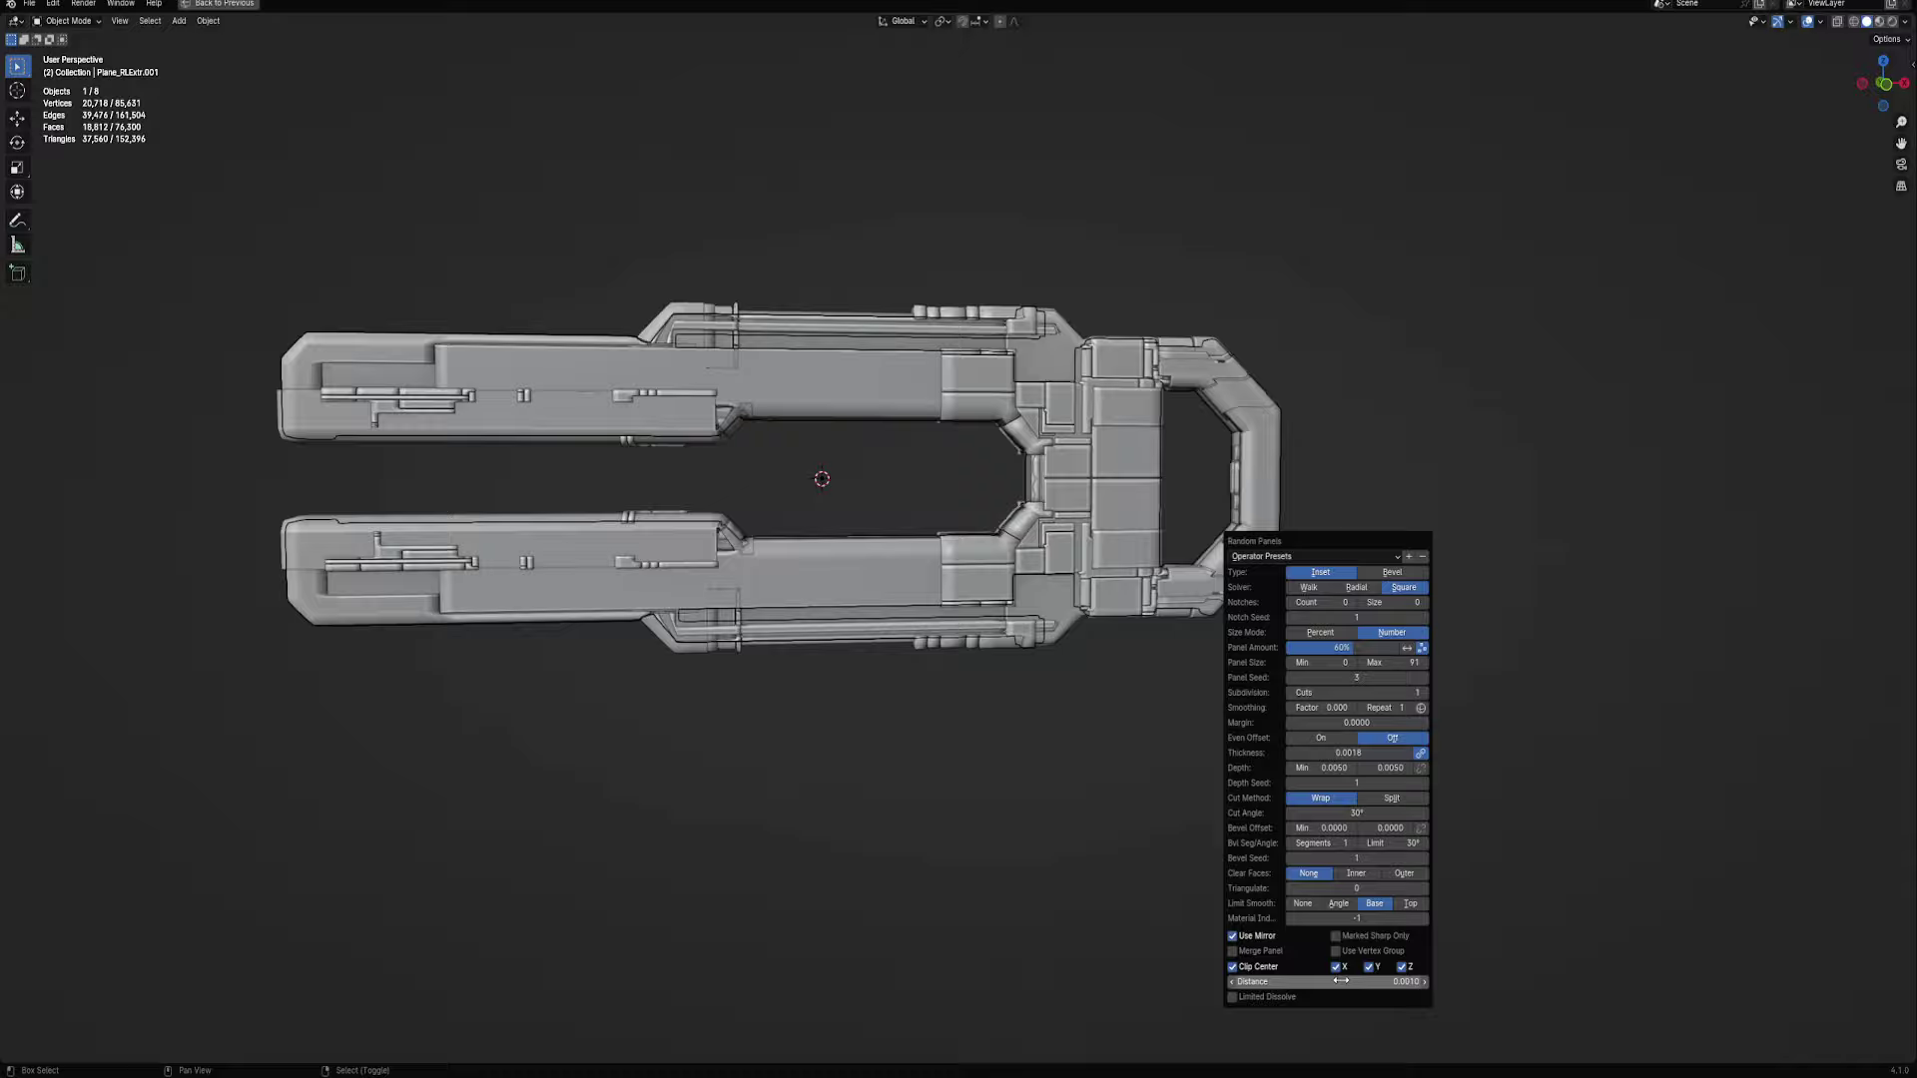
middle_click_drag(1039, 525, 936, 548)
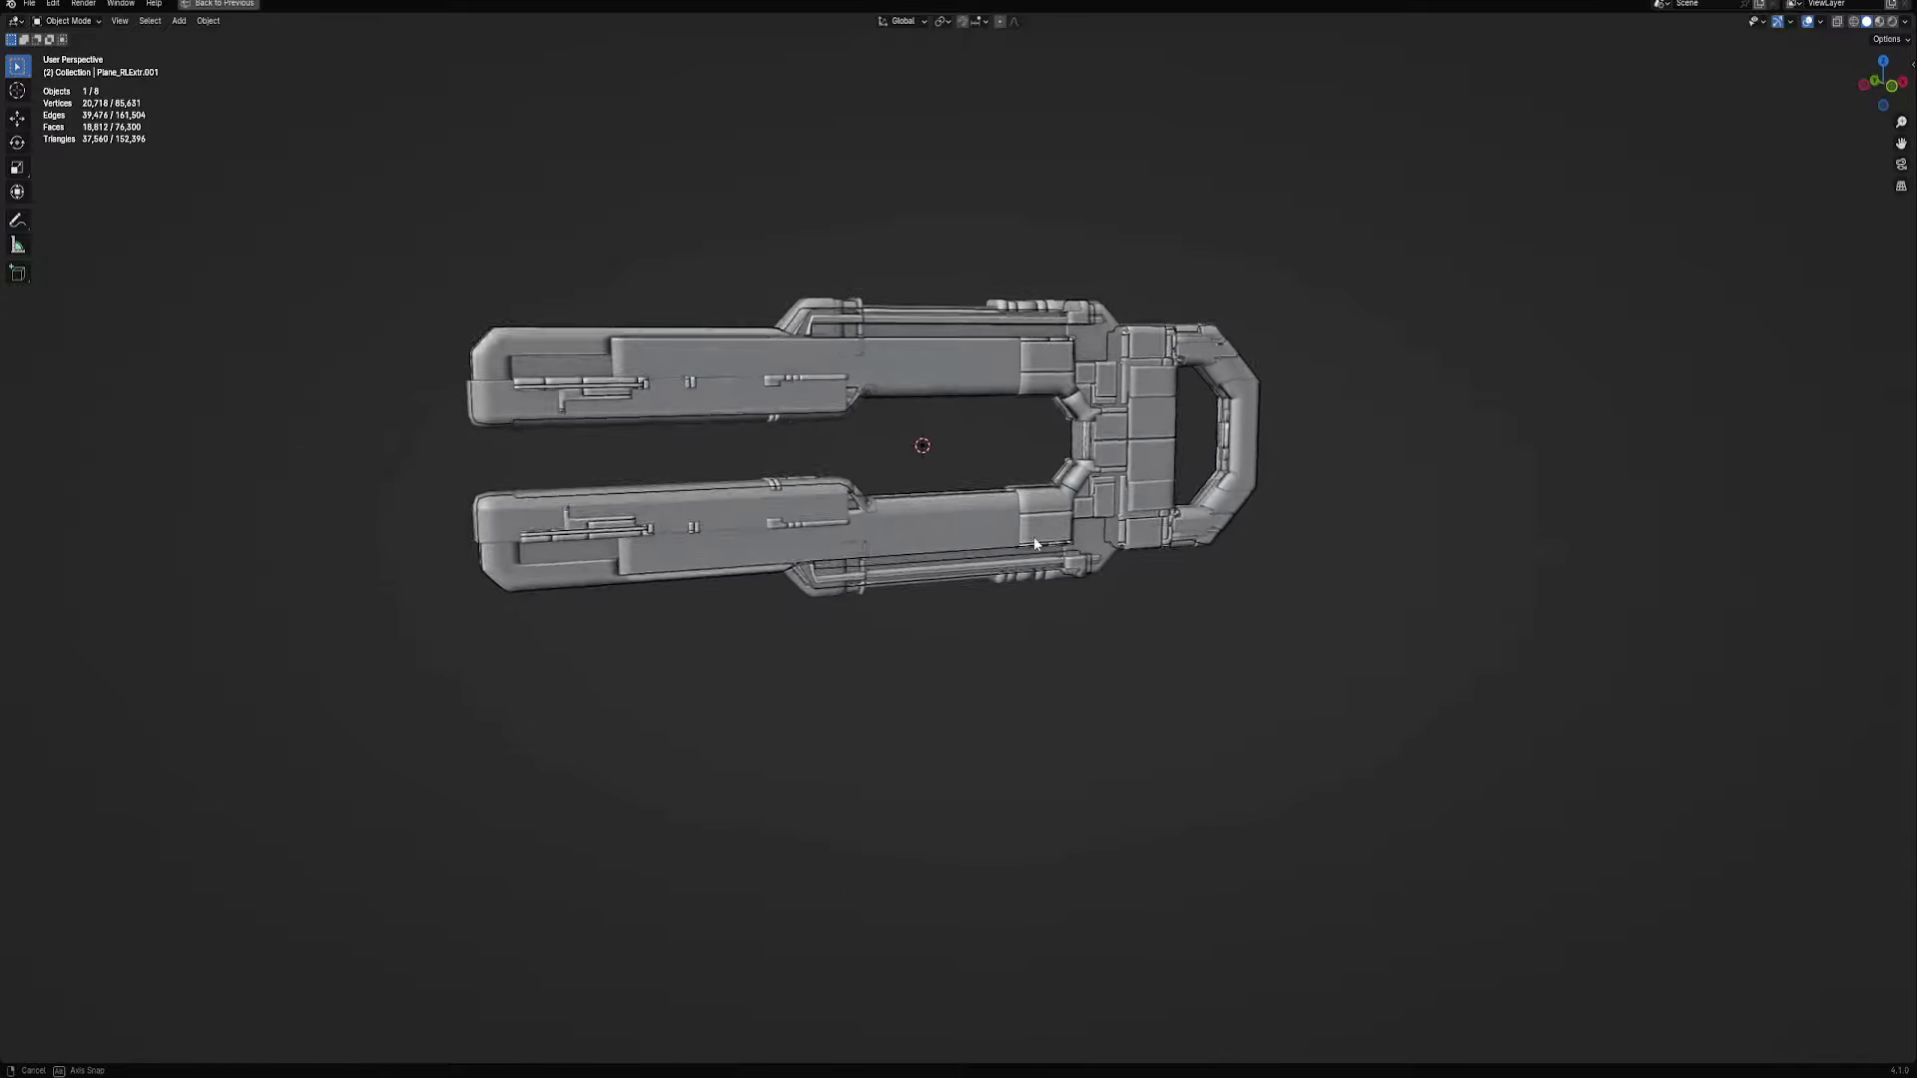
left_click(1131, 466)
key("Tab")
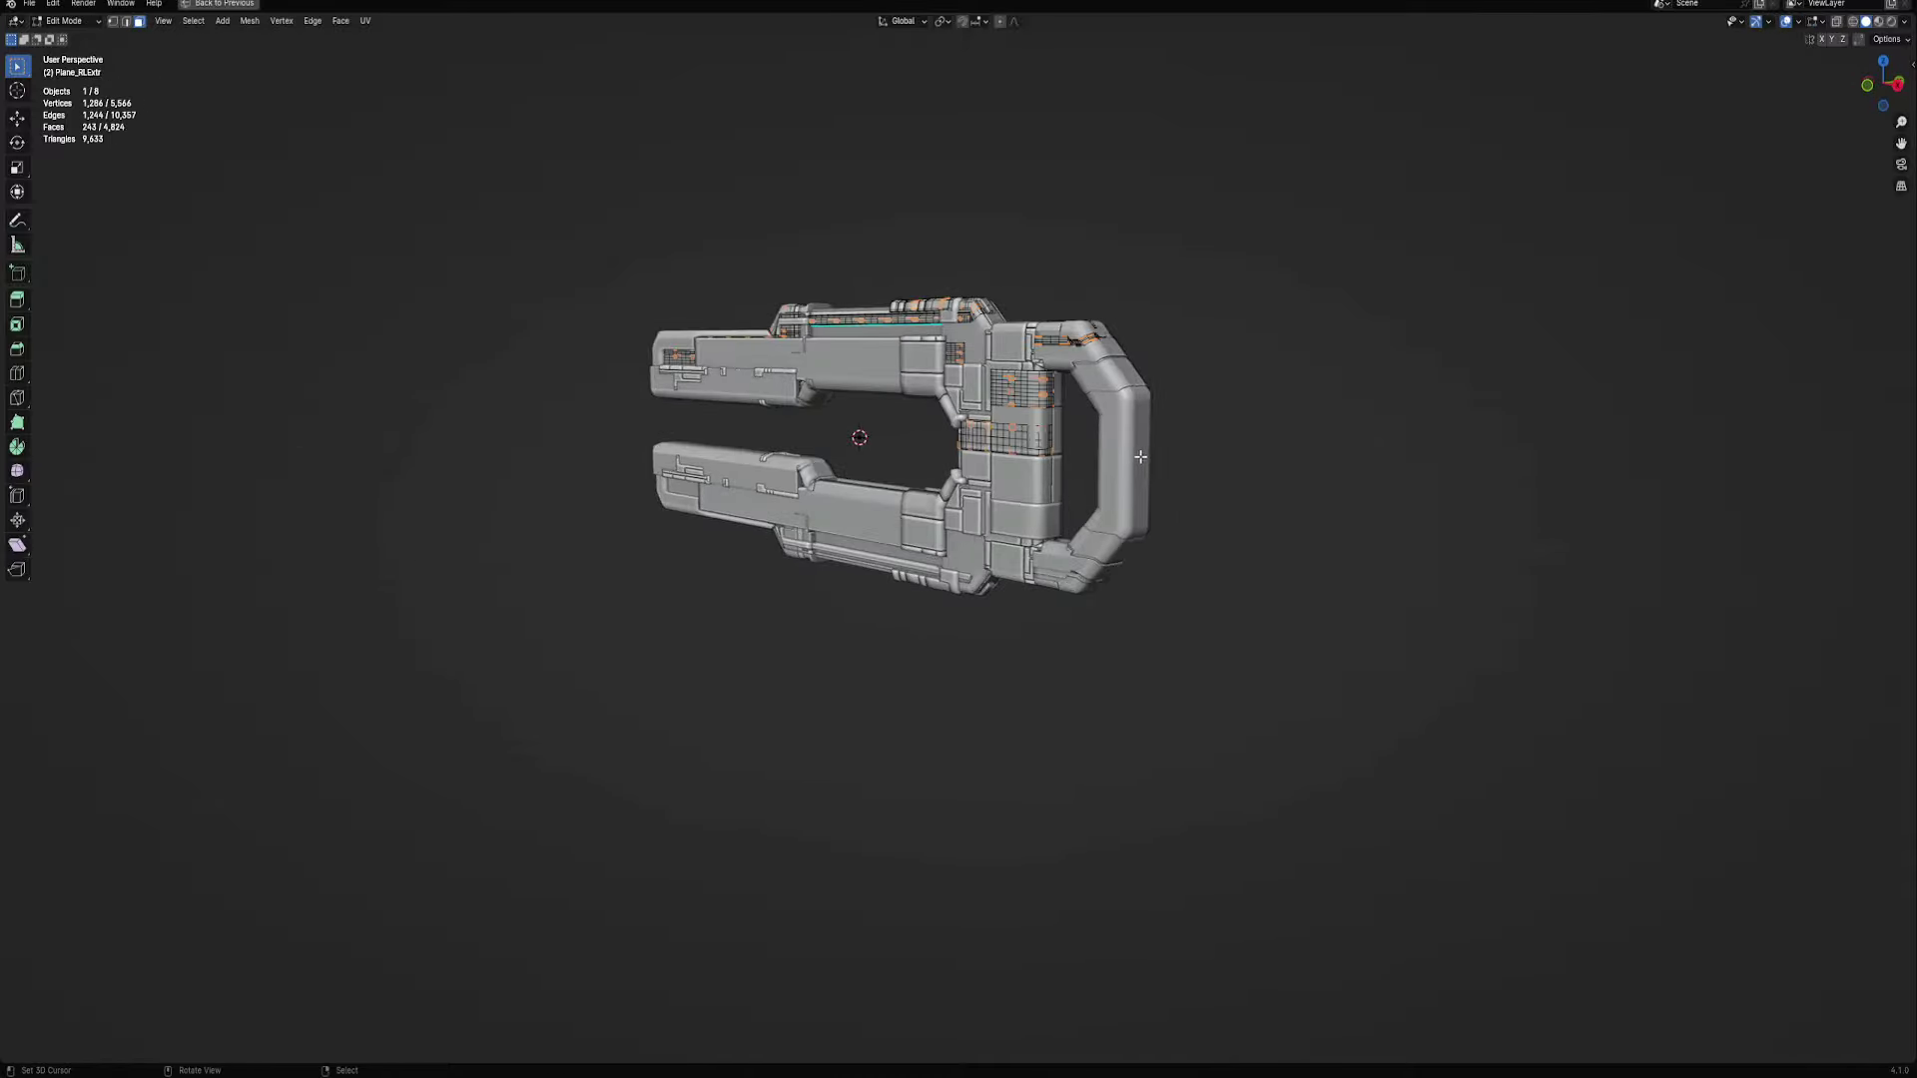
Add Random Panels to the rear C-section faces with clip-centre distance 0.0059
key("alt+q")
key("l")
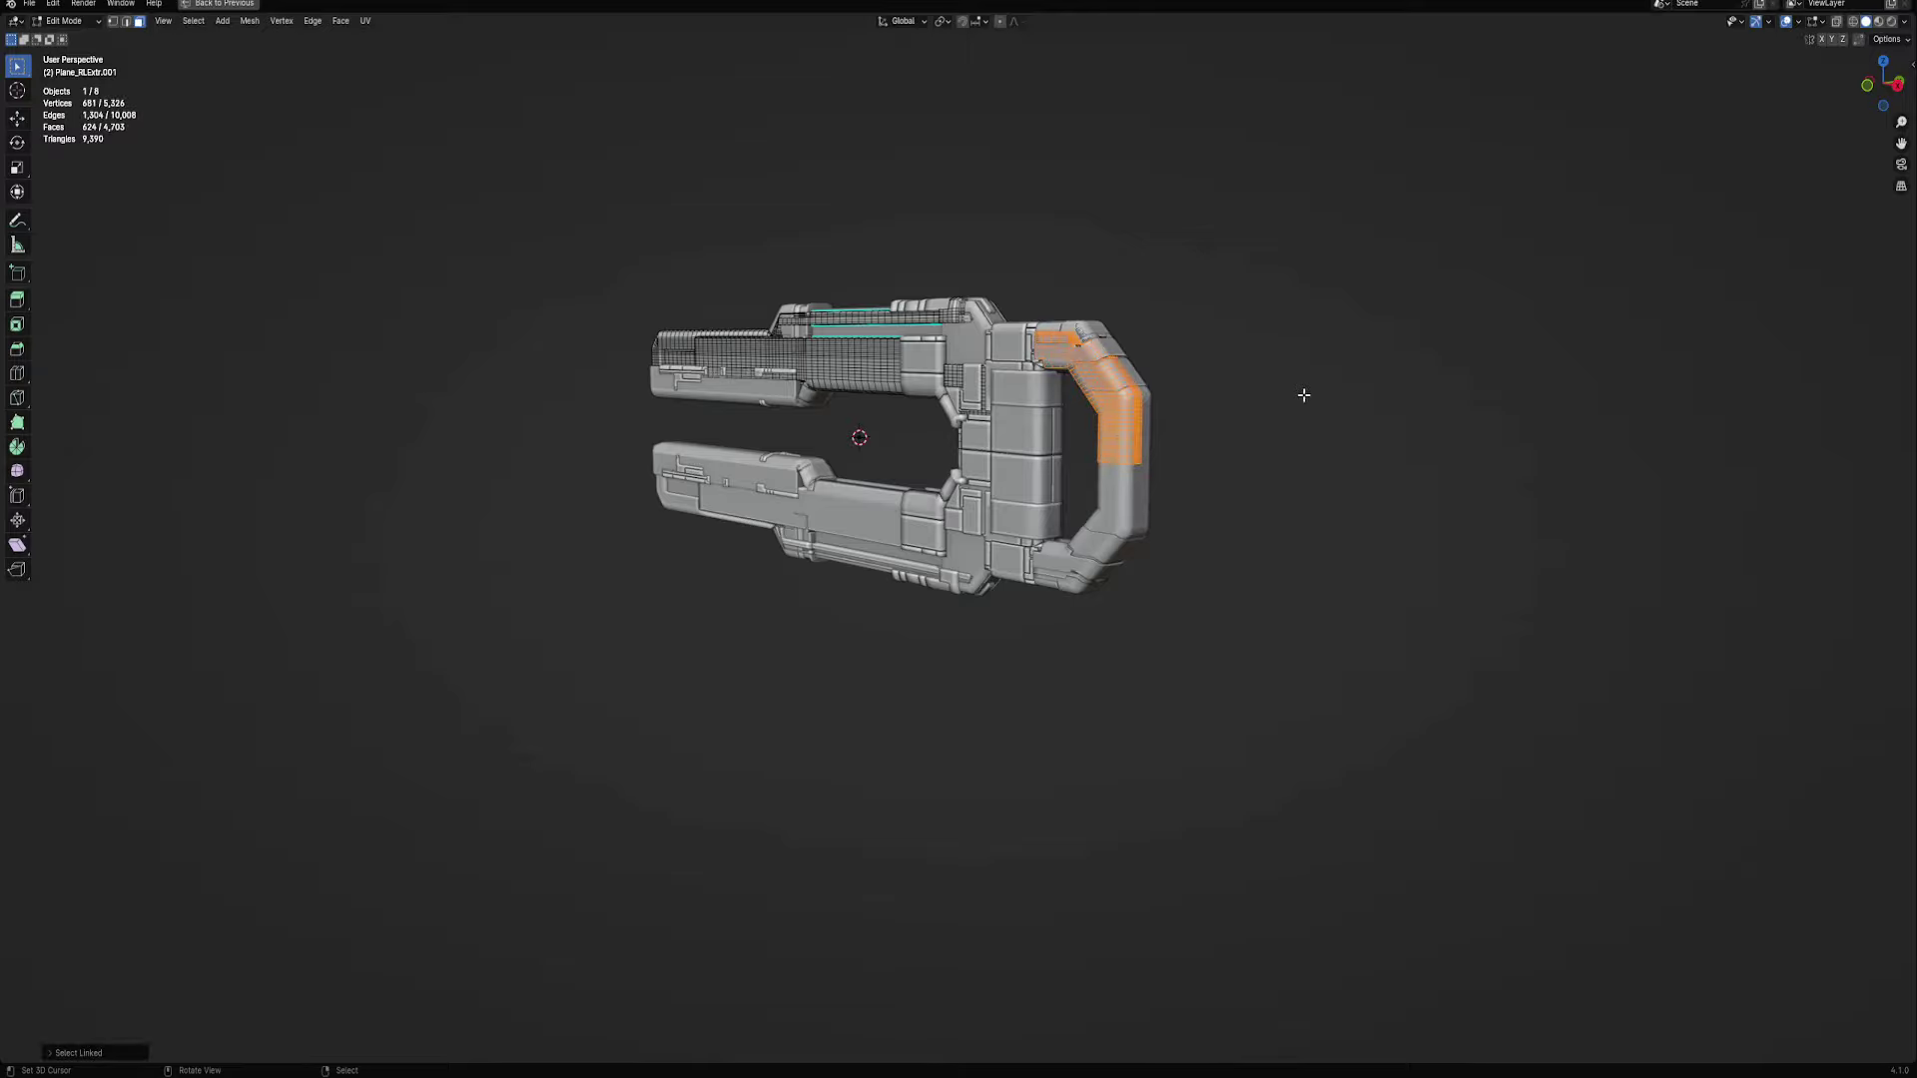
key("shift+r")
key("F9")
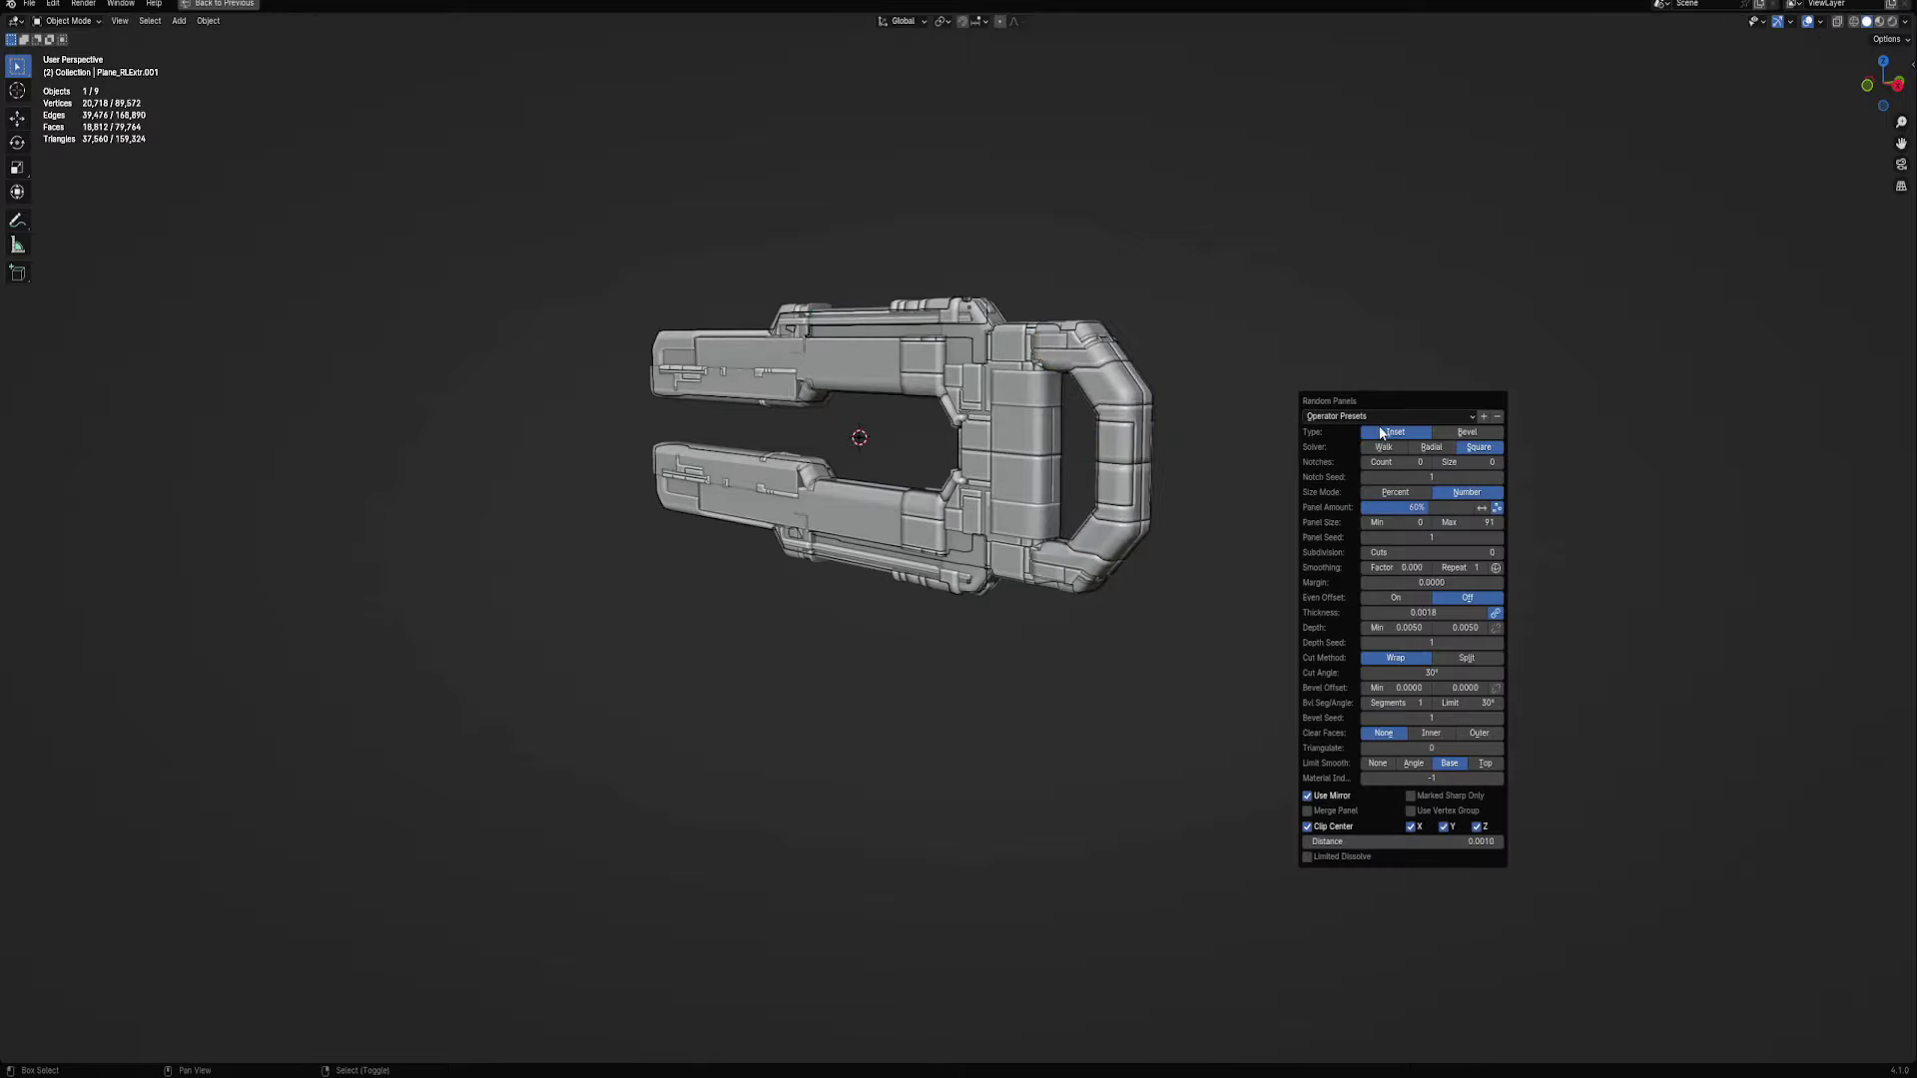
left_click_drag(1421, 842, 1457, 841)
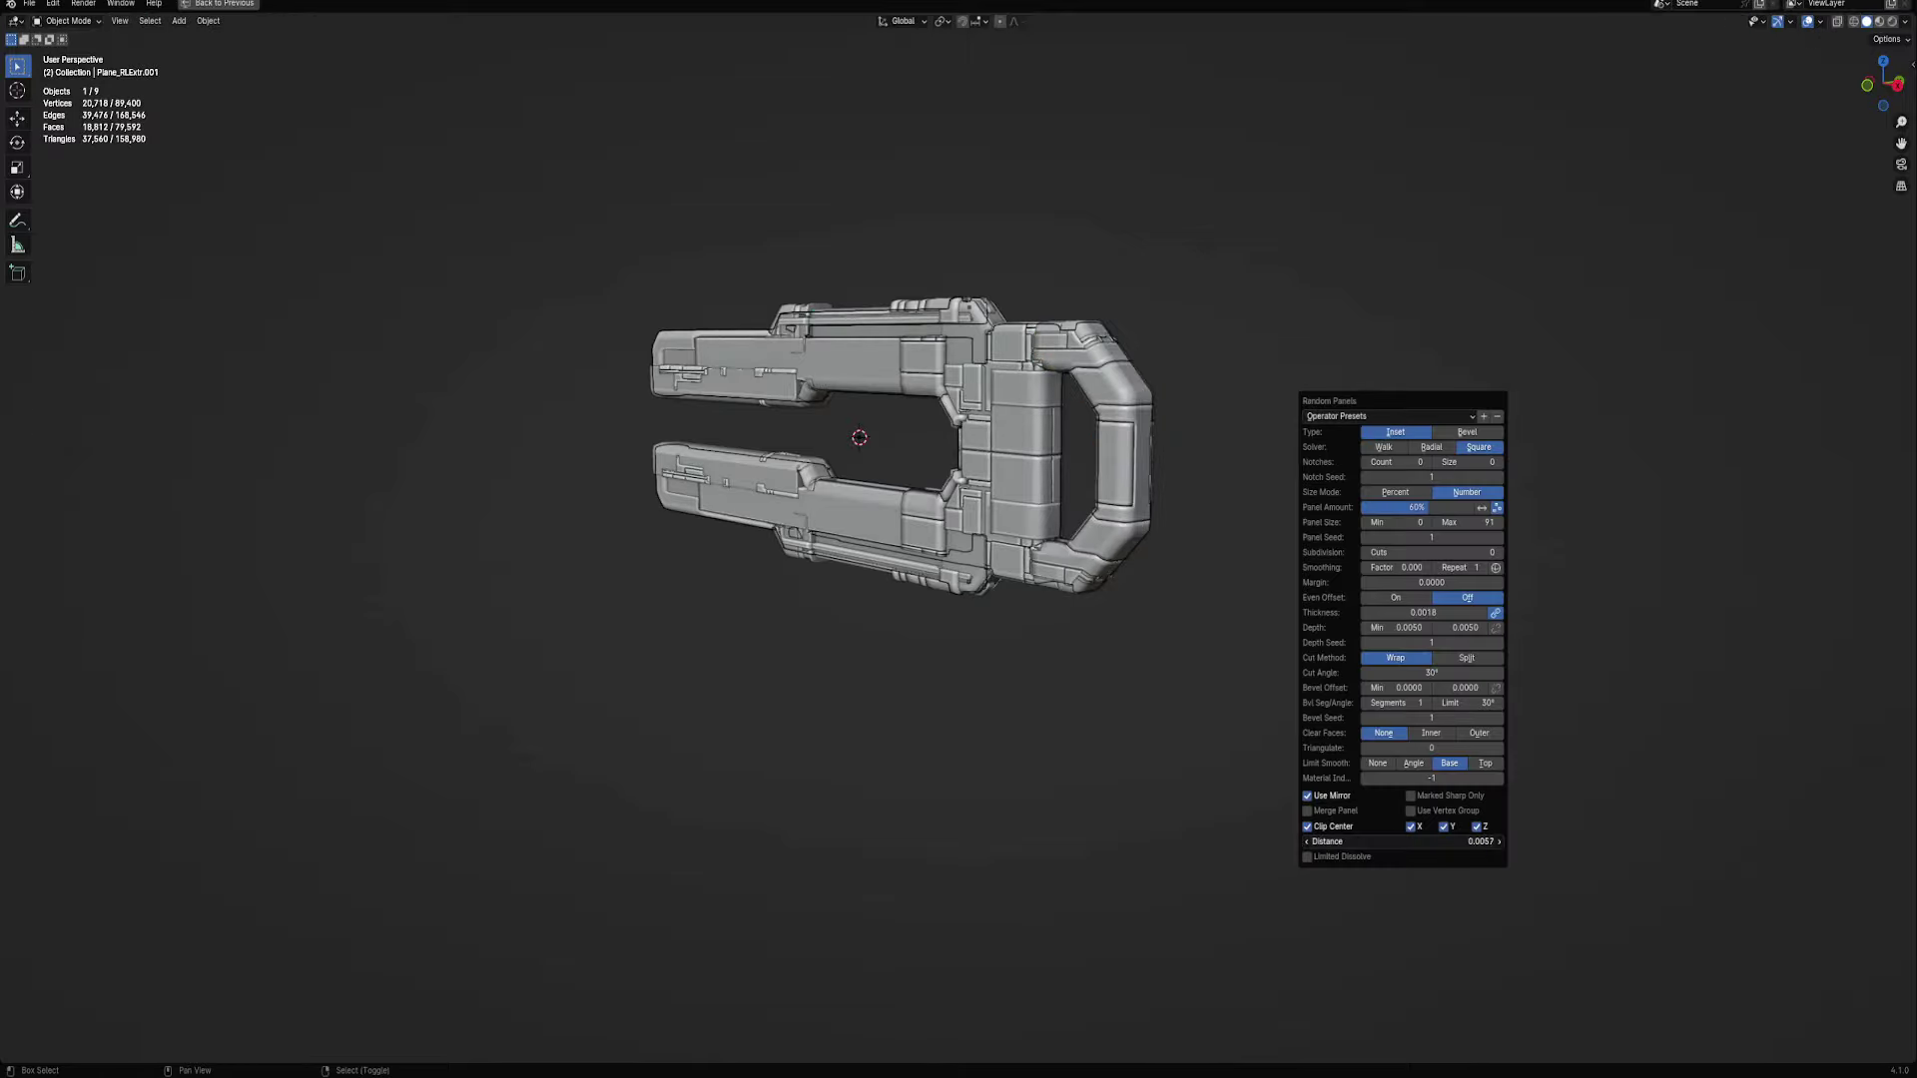
scroll(1429, 539, "up", 1, "ctrl")
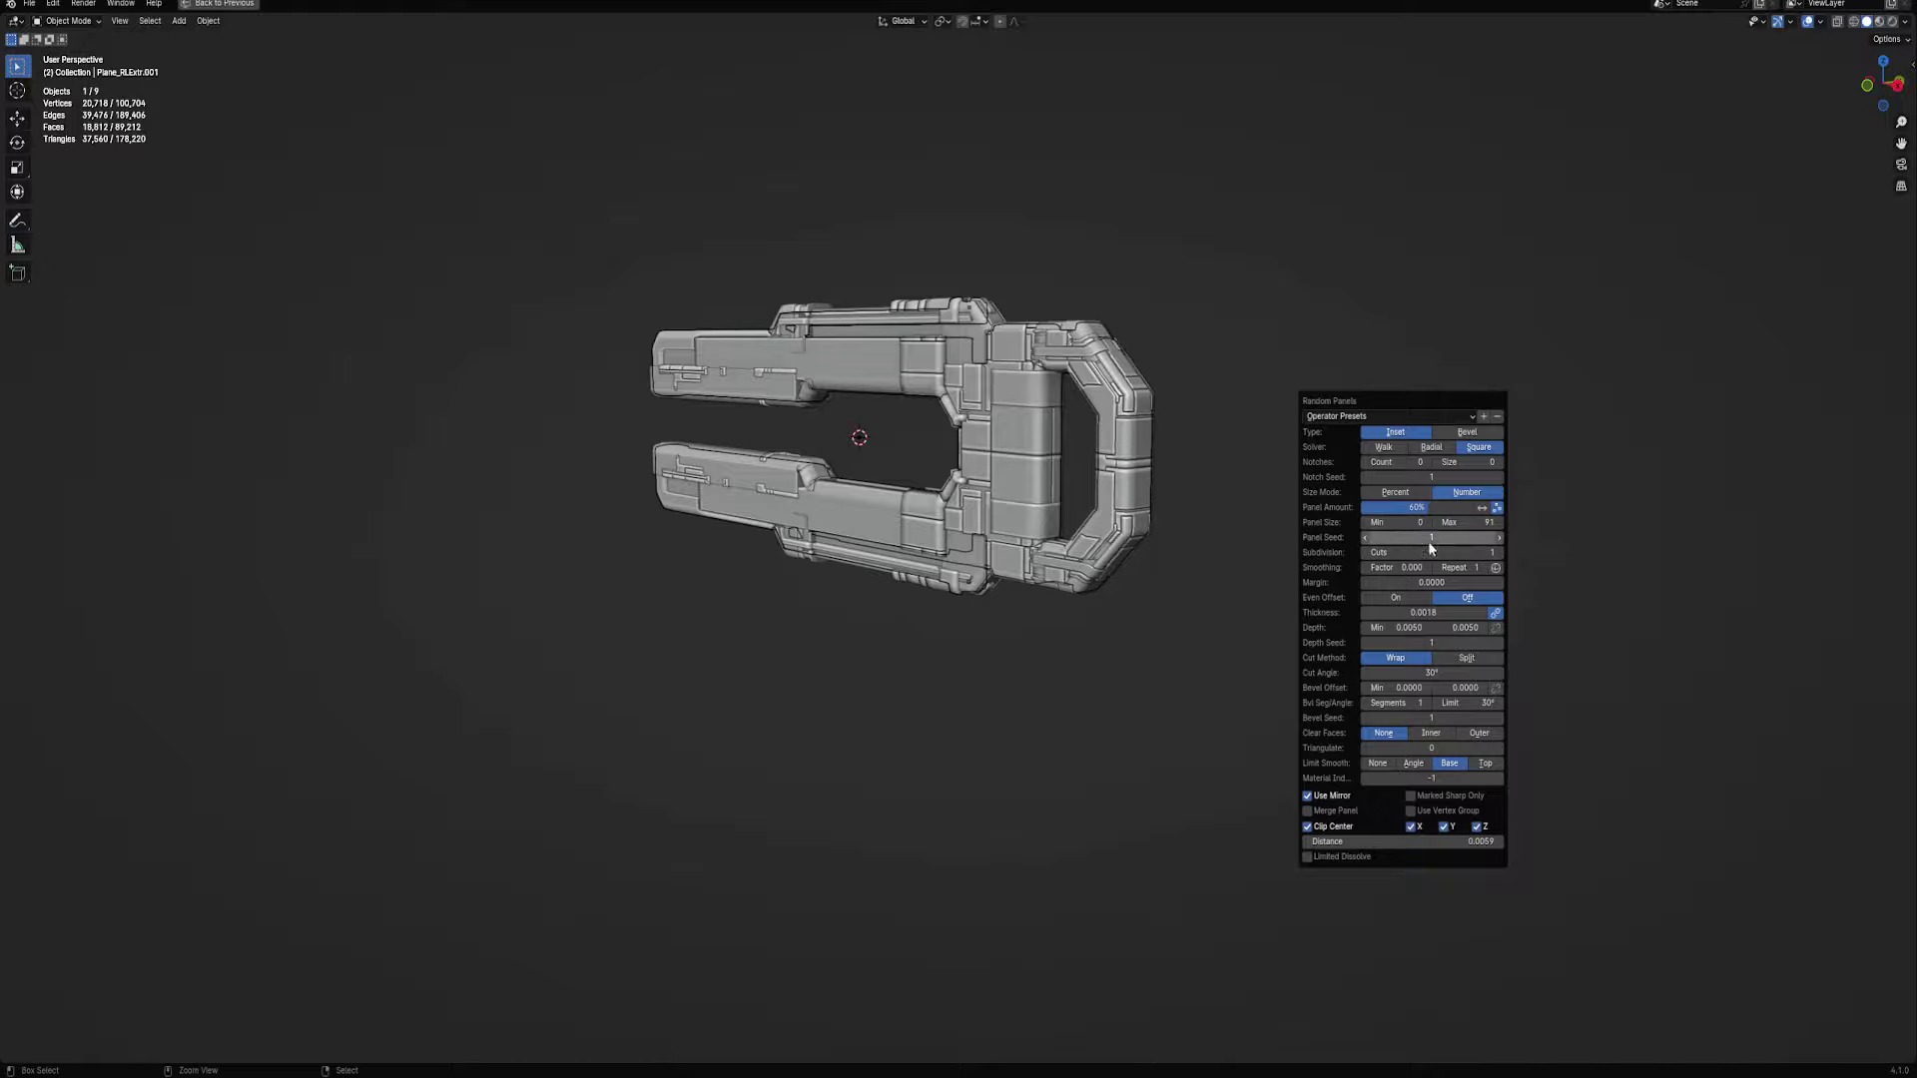
scroll(1432, 539, "up", 1, "ctrl")
scroll(1431, 539, "up", 1, "ctrl")
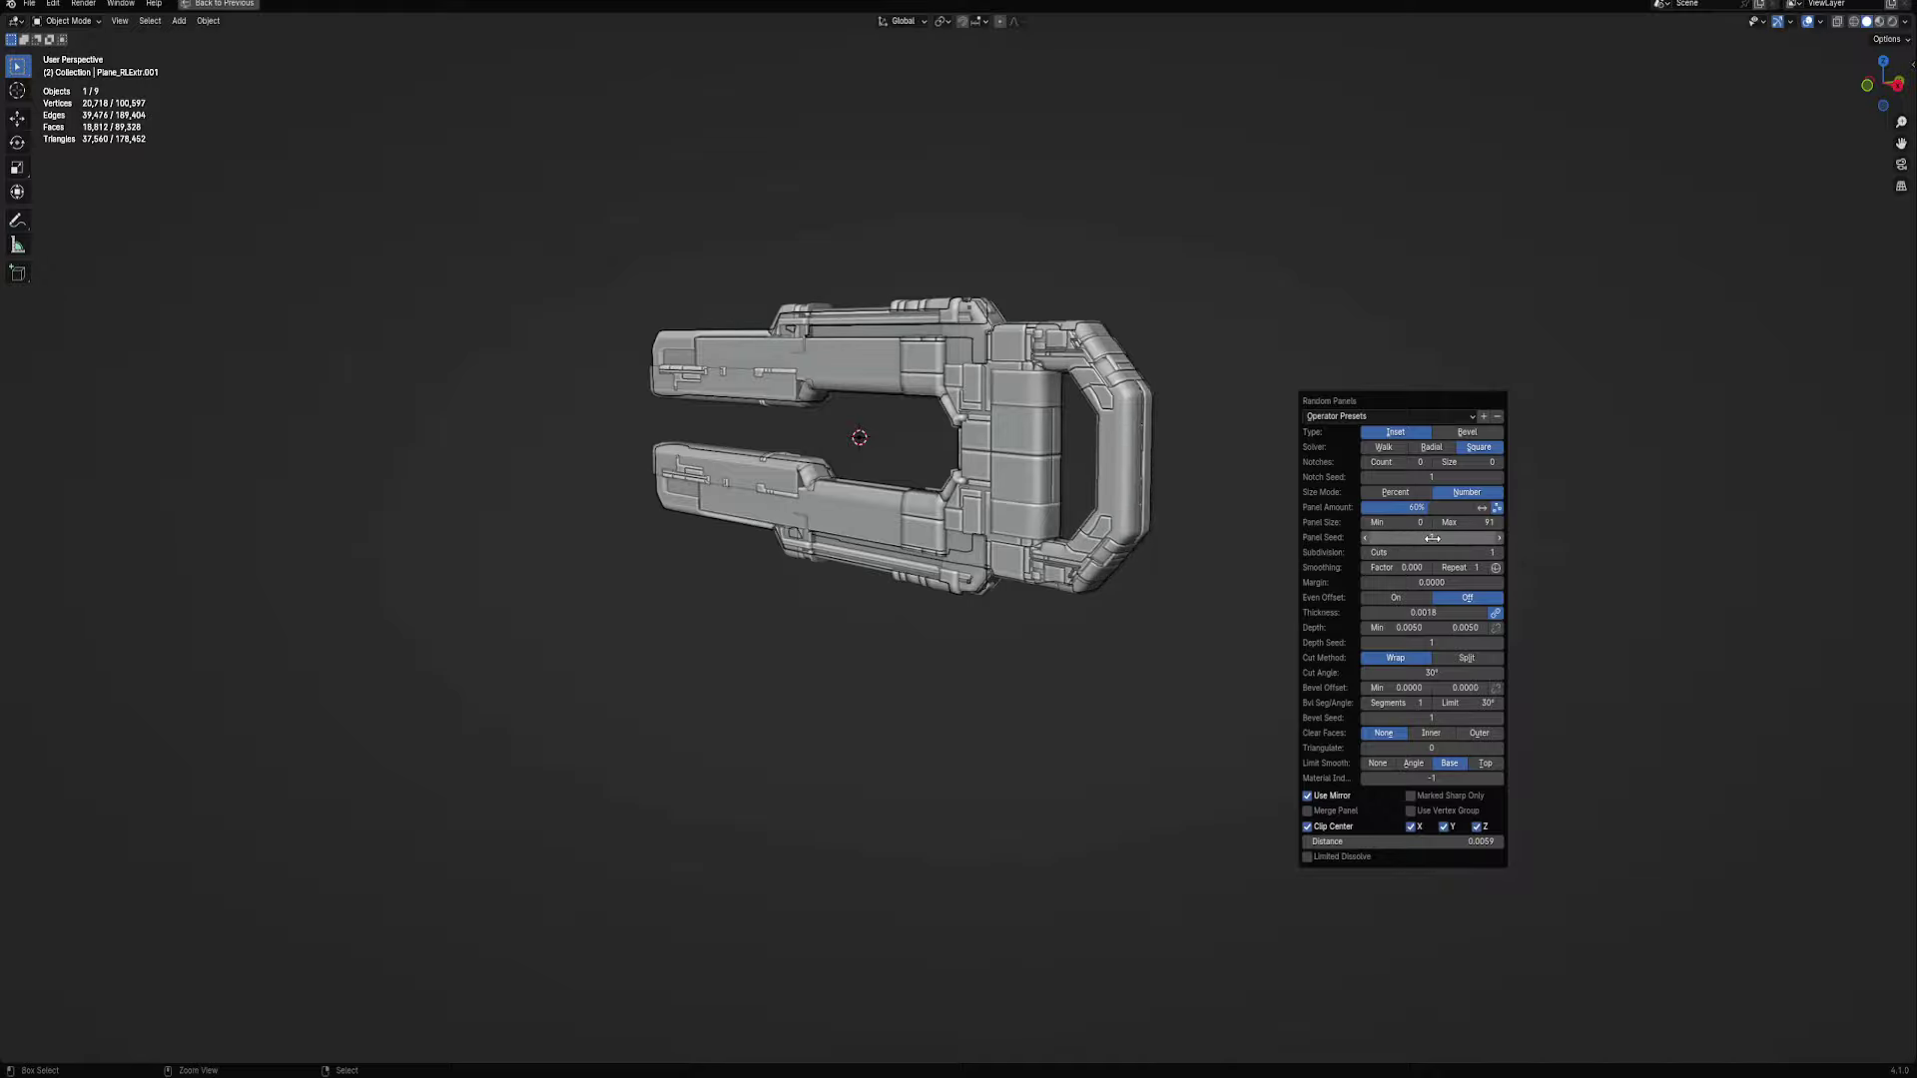
scroll(1431, 539, "up", 1, "ctrl")
mouse_move(1318, 559)
middle_mouse_down()
mouse_move(1272, 549)
mouse_move(1237, 571)
middle_mouse_up()
Set Panel Size Max to 183, Depth Max to 0.0270 and panel seed to 8
key("F9")
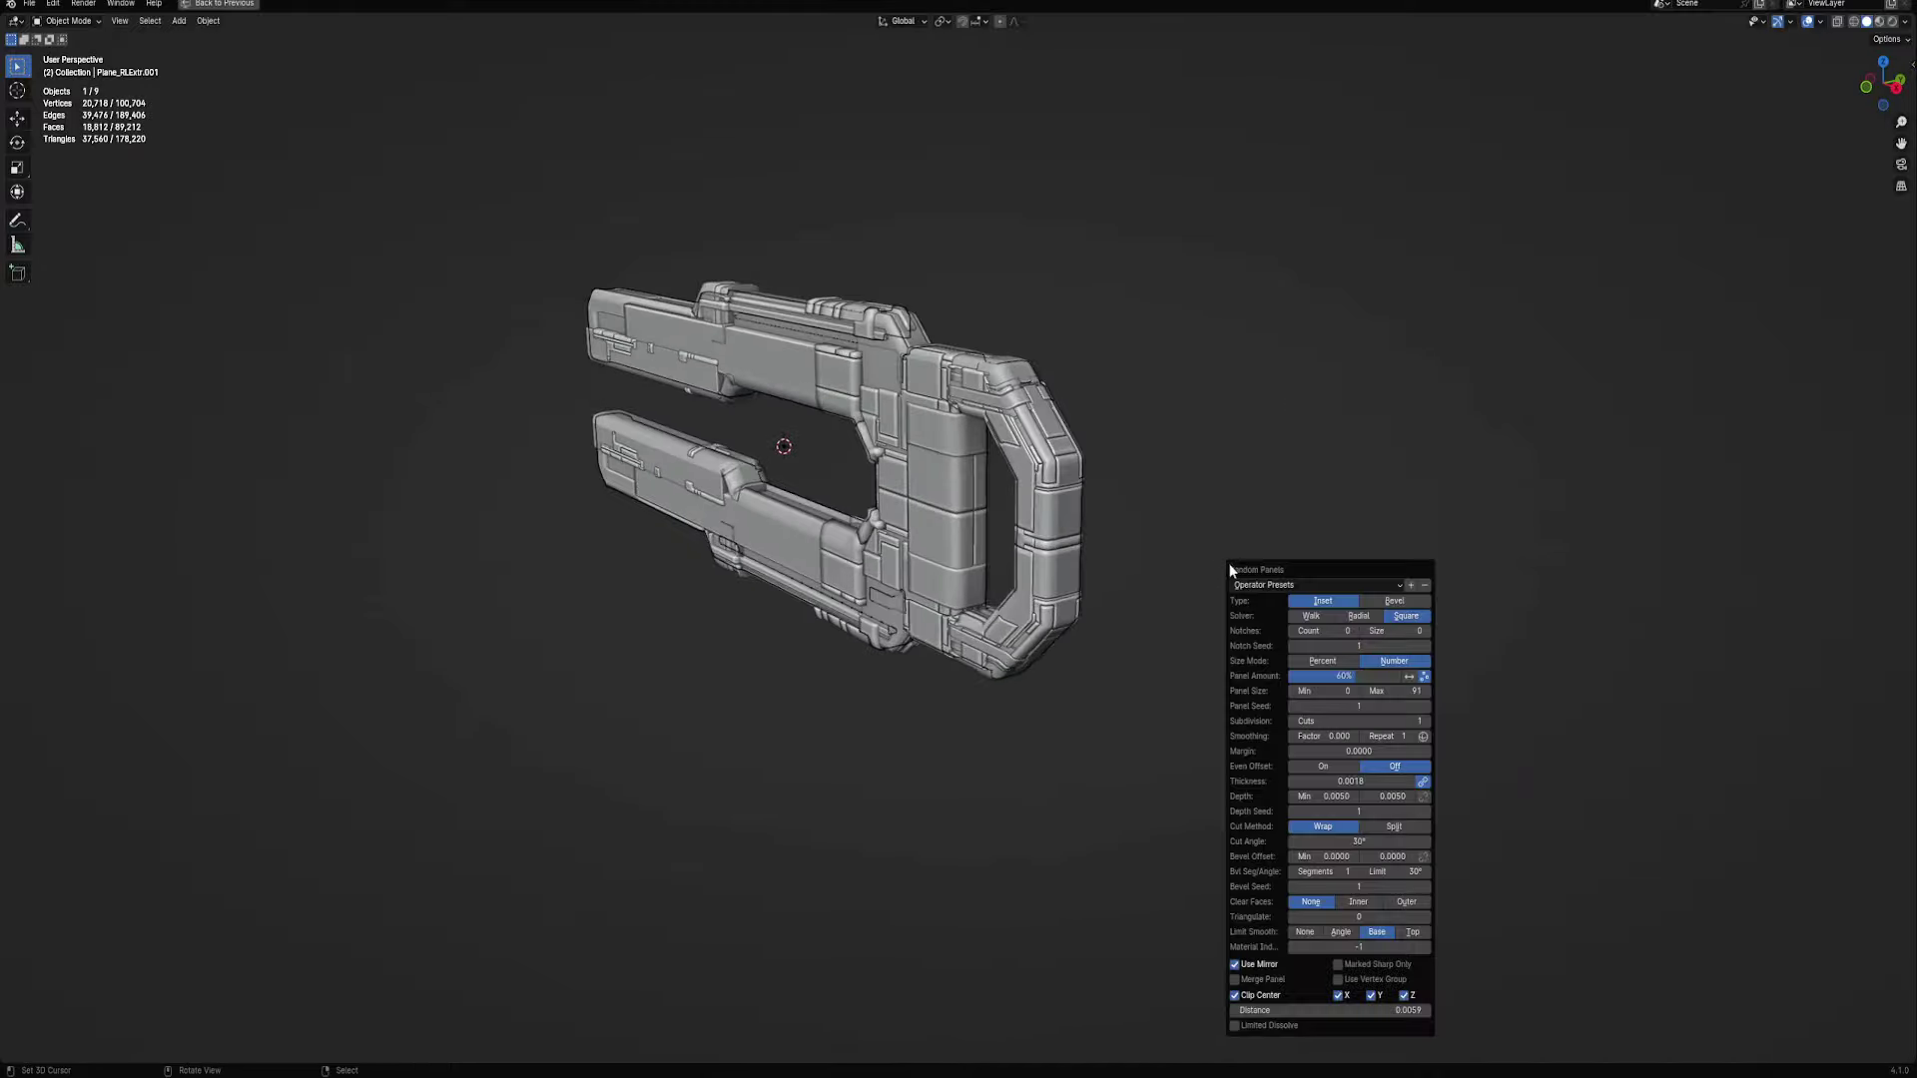
mouse_move(1379, 691)
left_mouse_down()
mouse_move(1422, 691)
mouse_move(1351, 706)
left_mouse_up()
left_click_drag(1392, 796, 1402, 796)
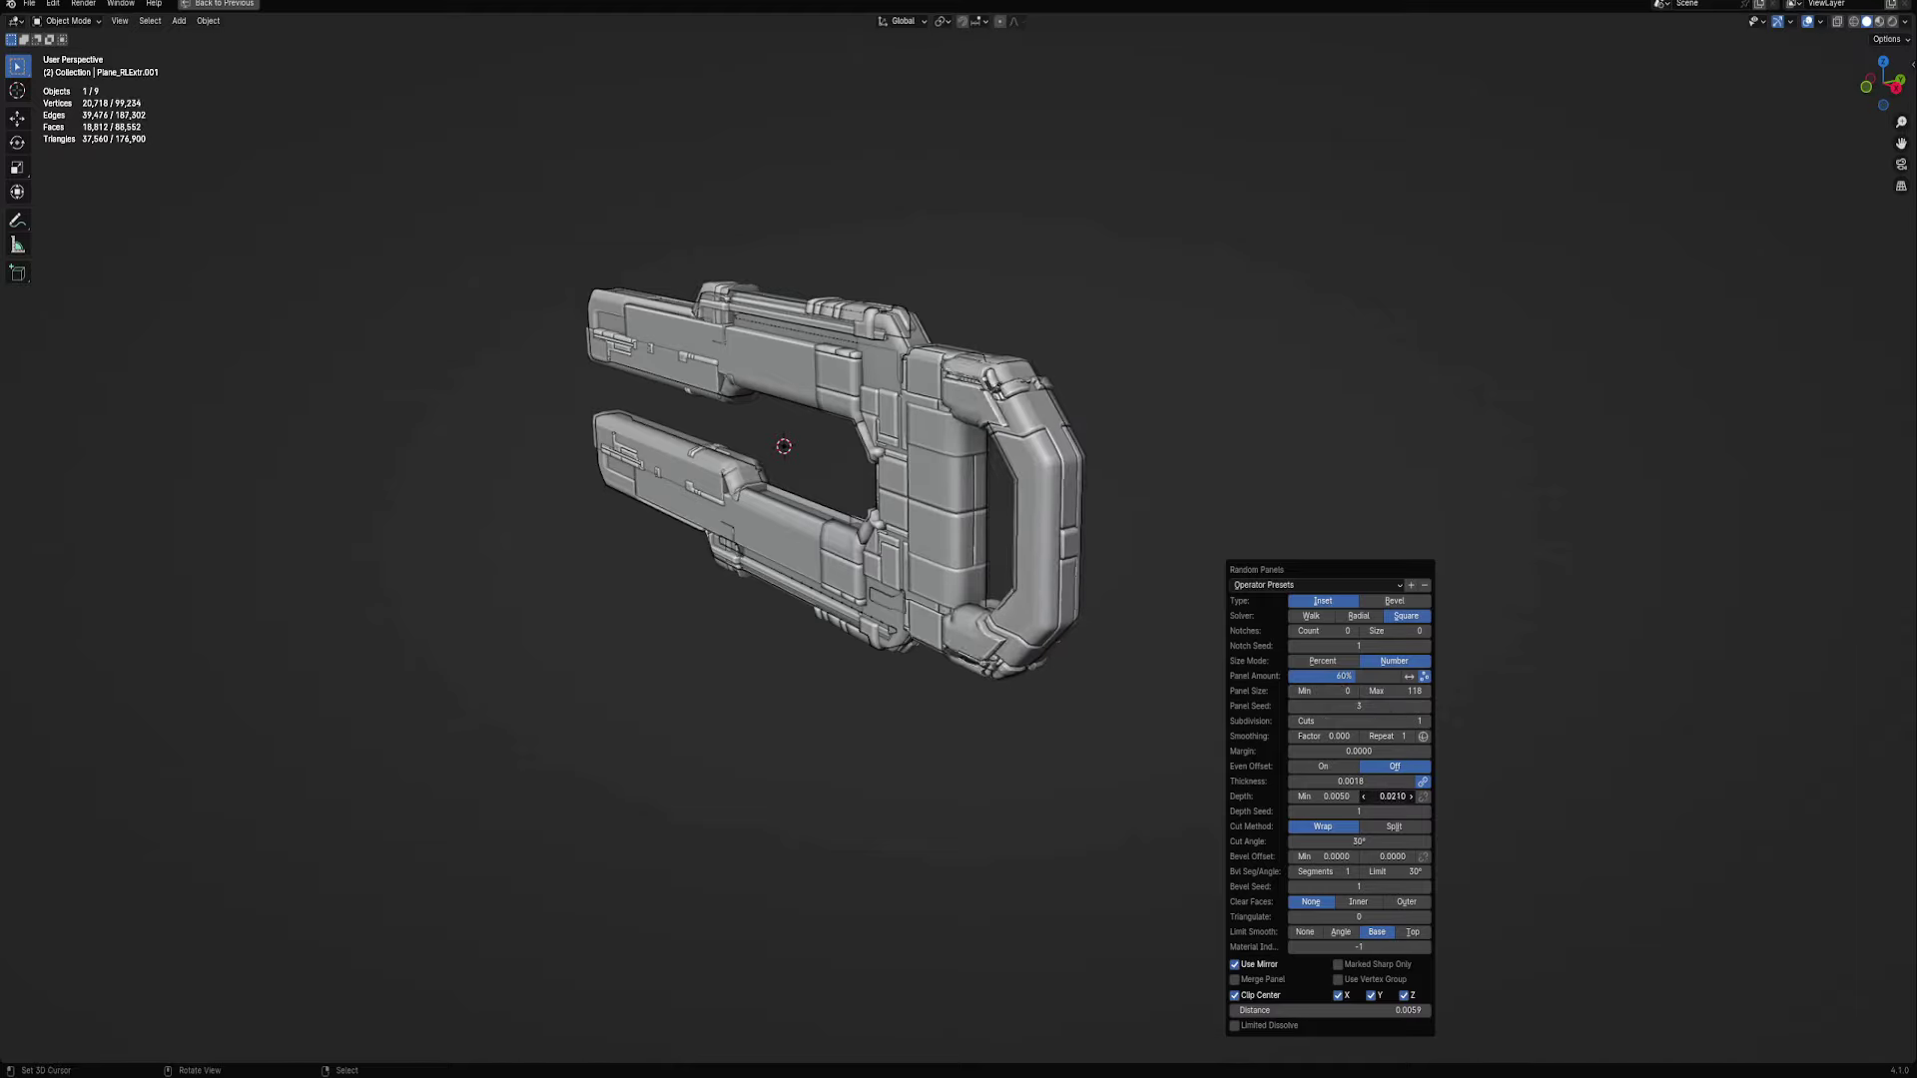
middle_click_drag(998, 539, 1234, 524)
key("F9")
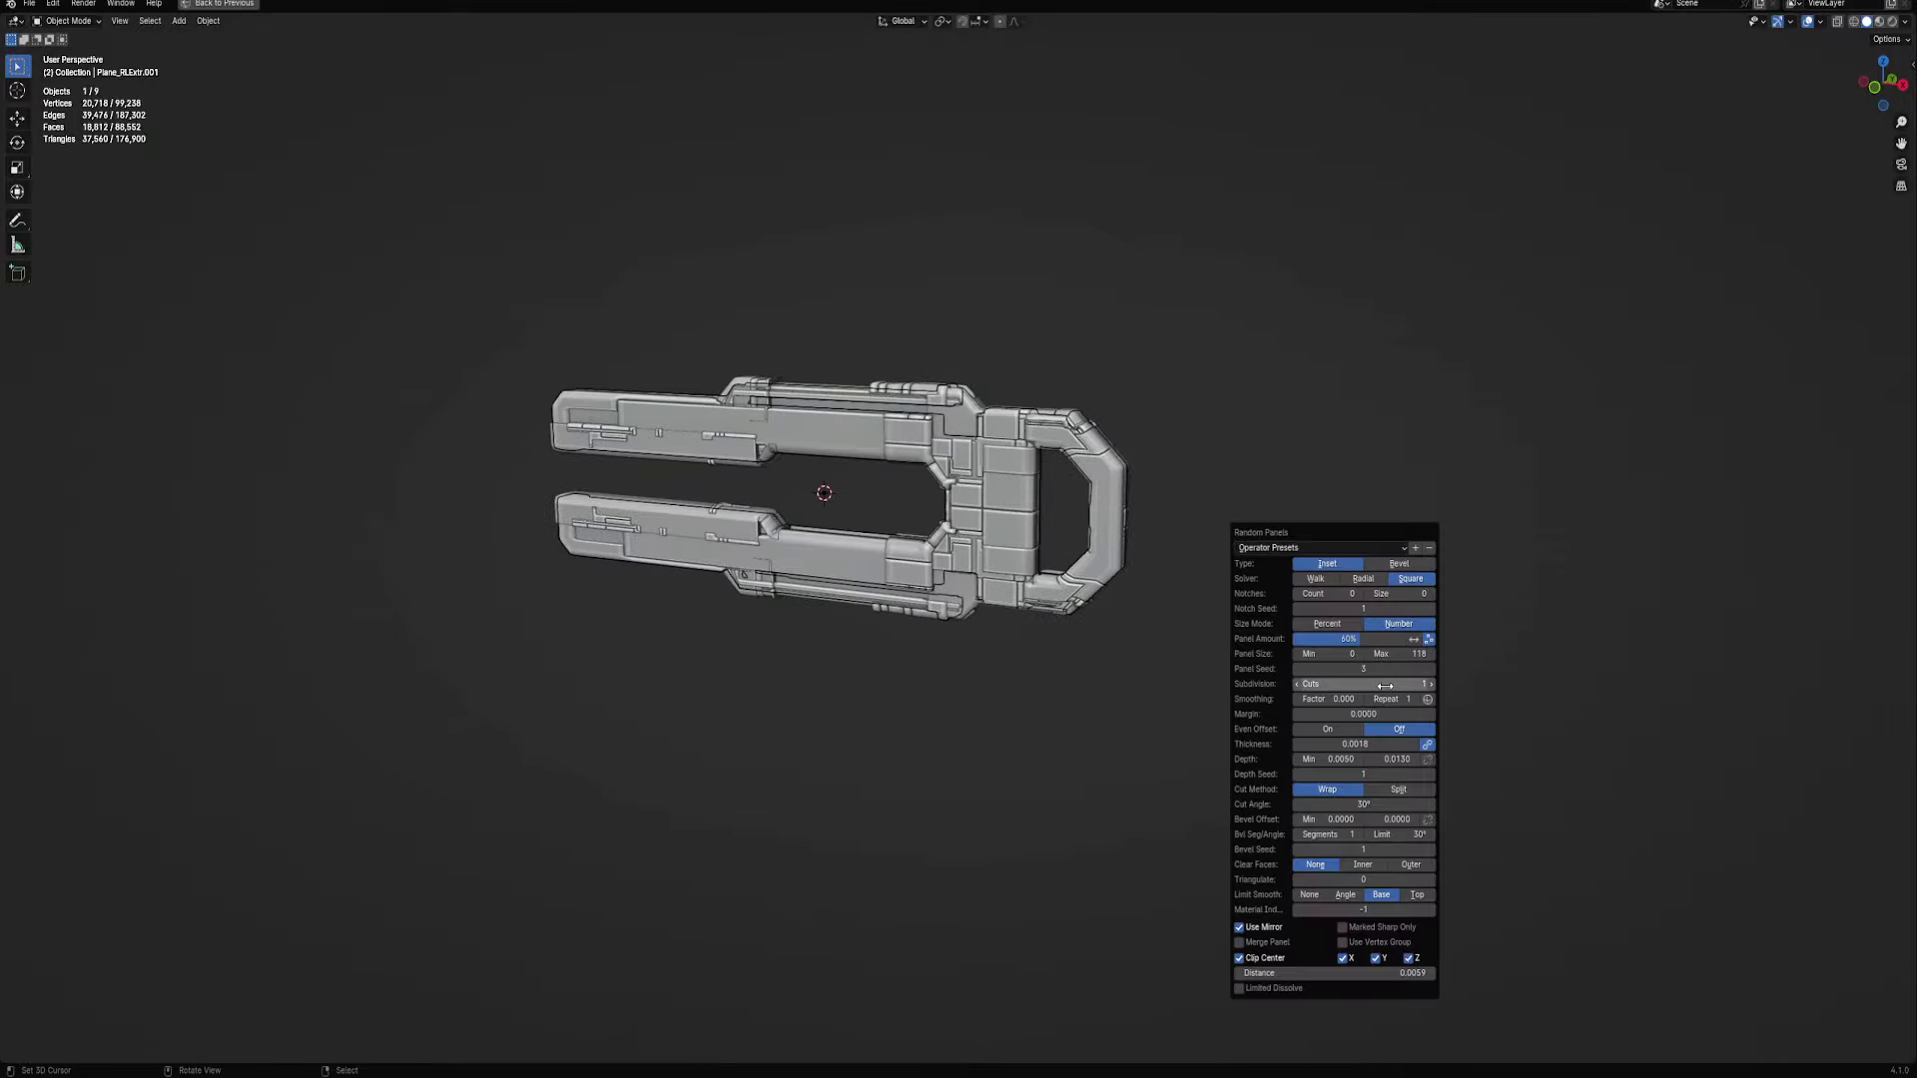
mouse_move(1380, 670)
left_mouse_down()
mouse_move(1398, 670)
mouse_move(1338, 639)
mouse_move(1364, 670)
left_mouse_up()
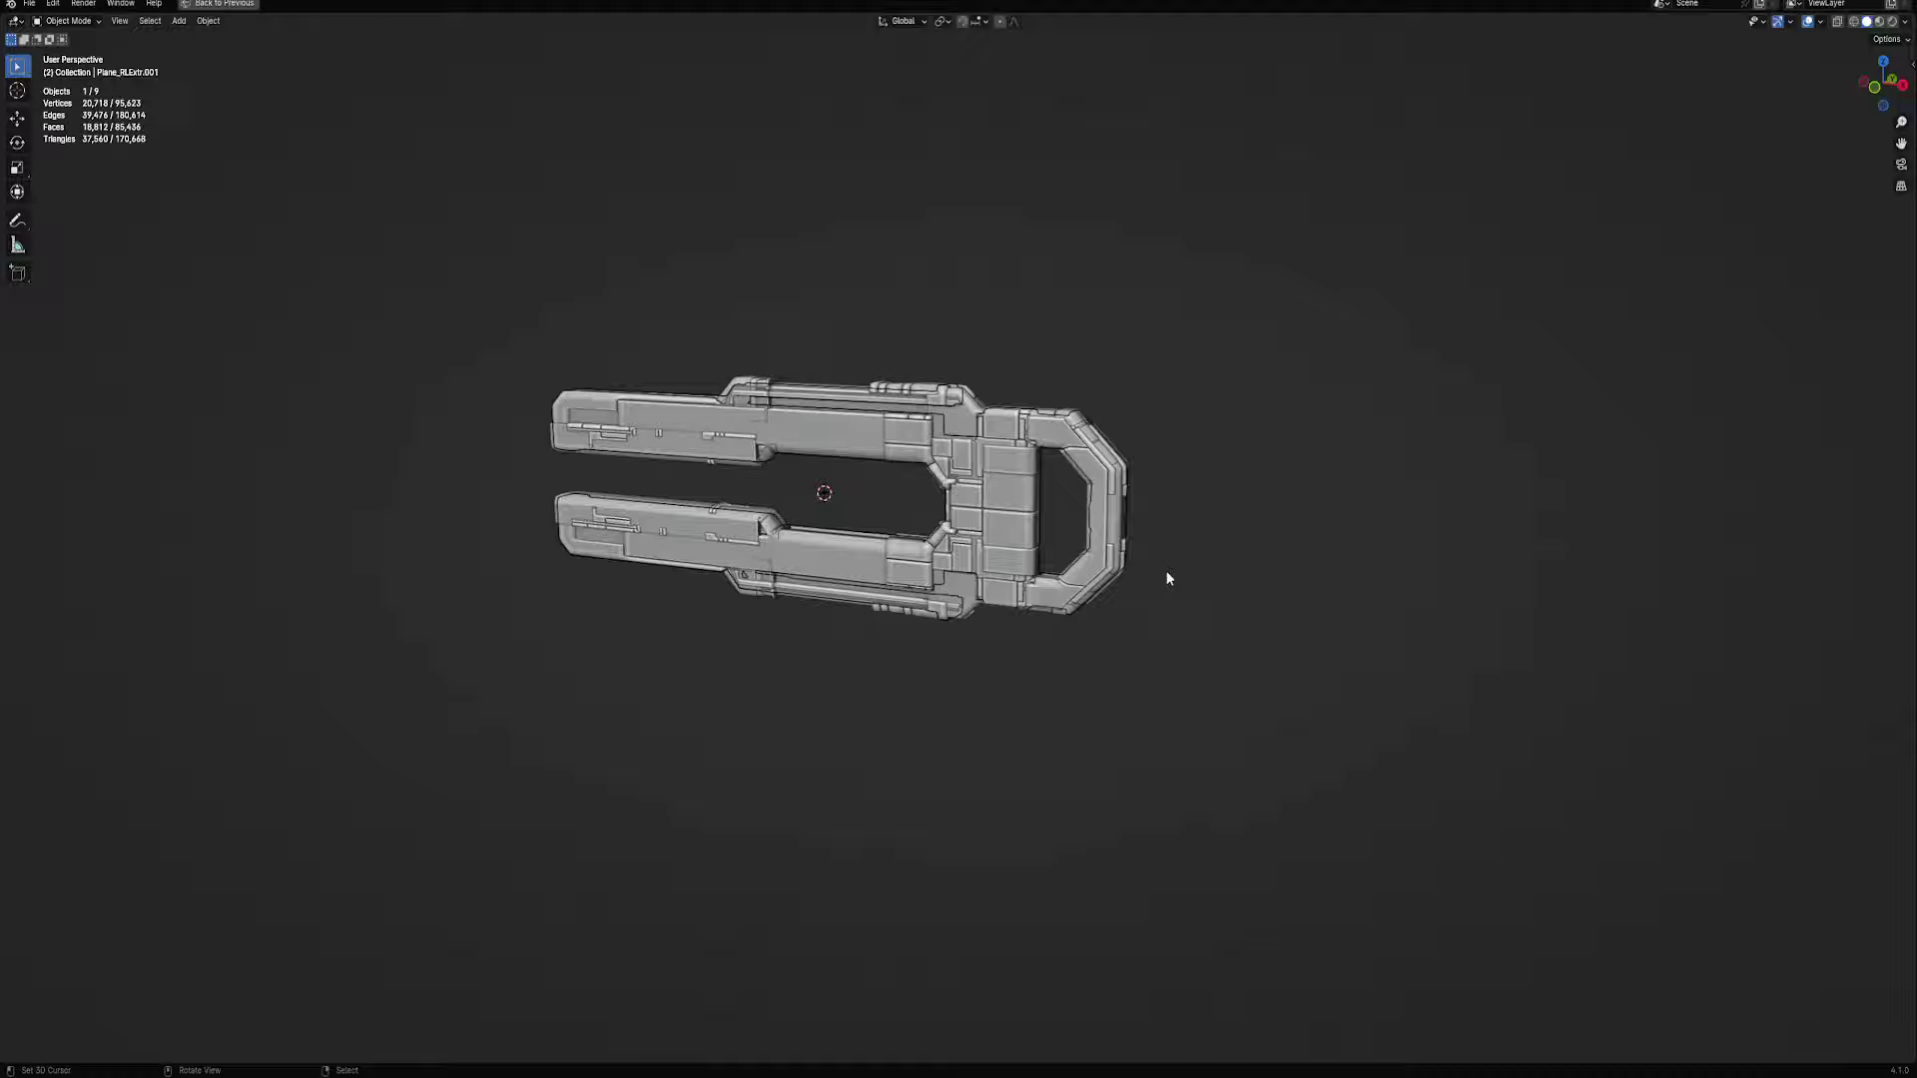
mouse_move(1164, 573)
middle_mouse_down()
mouse_move(888, 584)
mouse_move(1198, 549)
middle_mouse_up()
key("Tab")
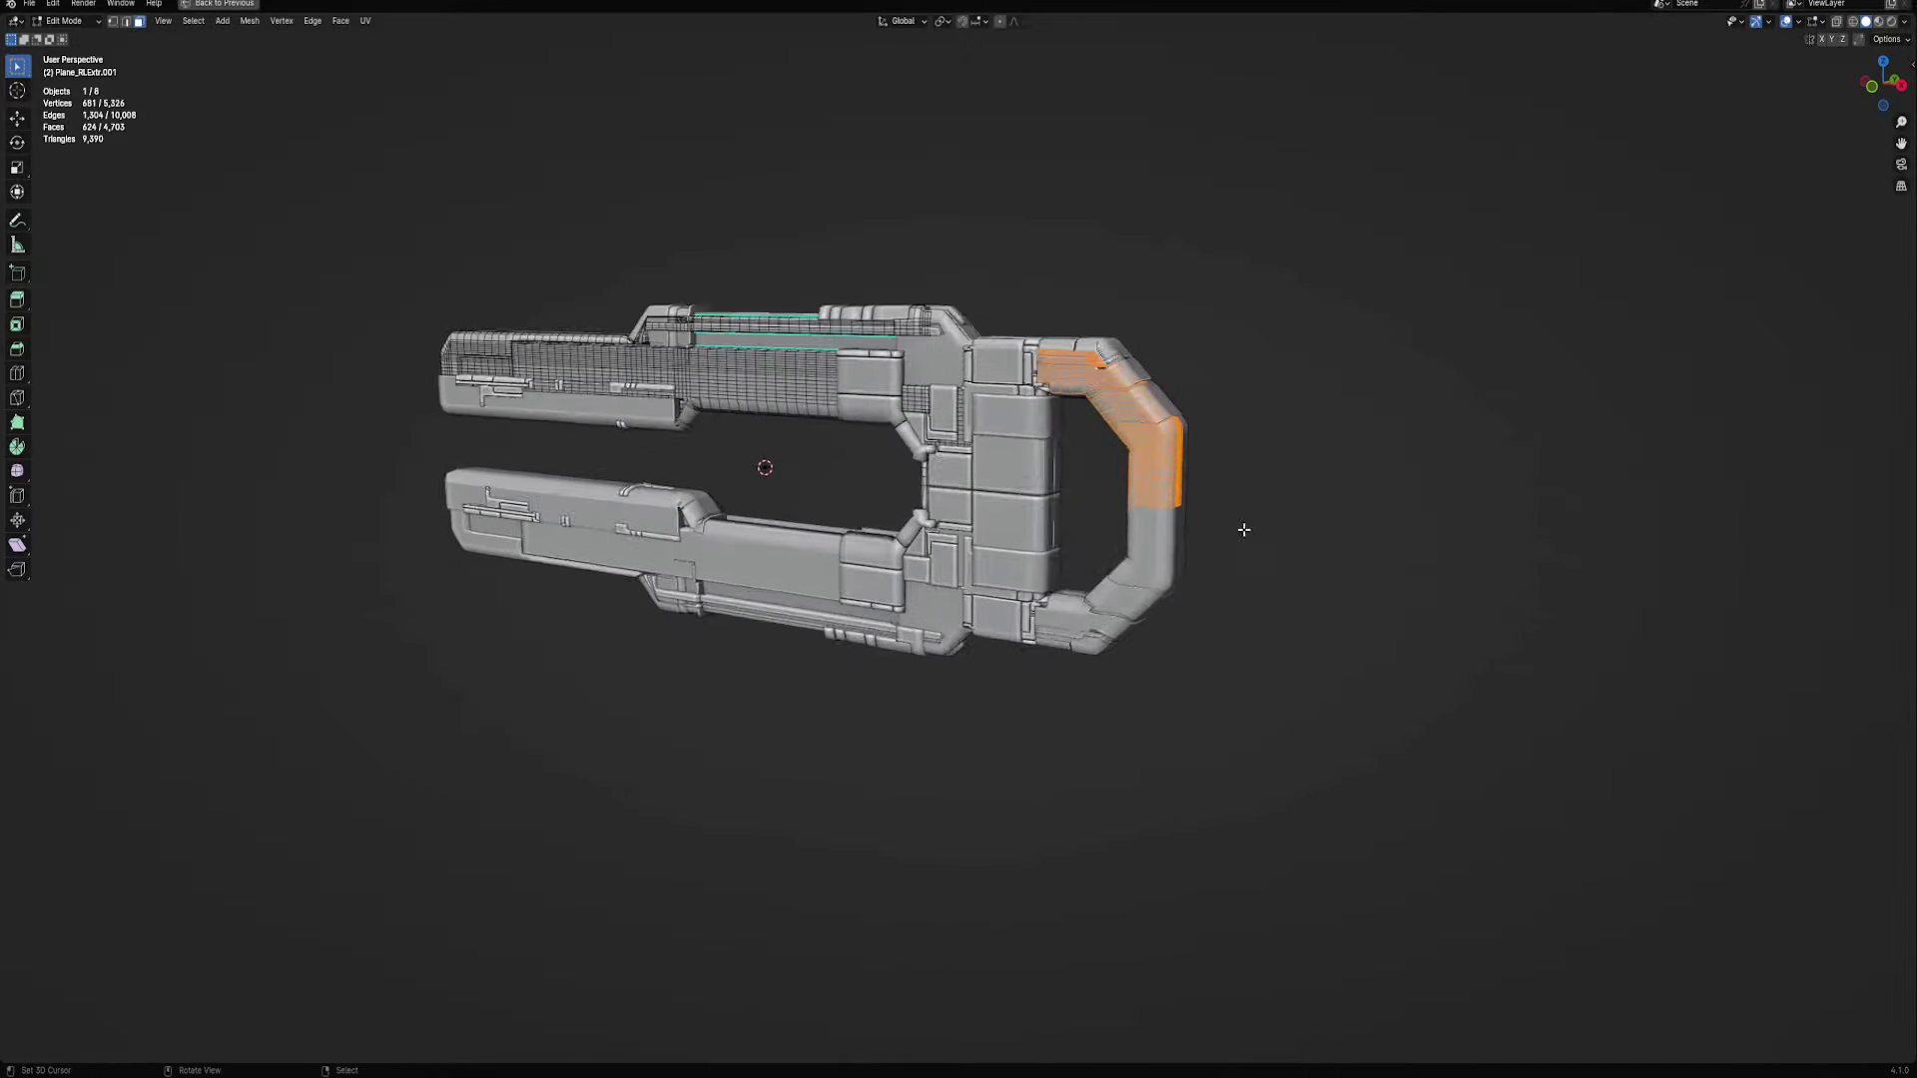
Try Random Loop Extrude with loops 1 and 2 on the right arm, then undo it
left_click(1240, 530)
scroll(1239, 499, "up", 3)
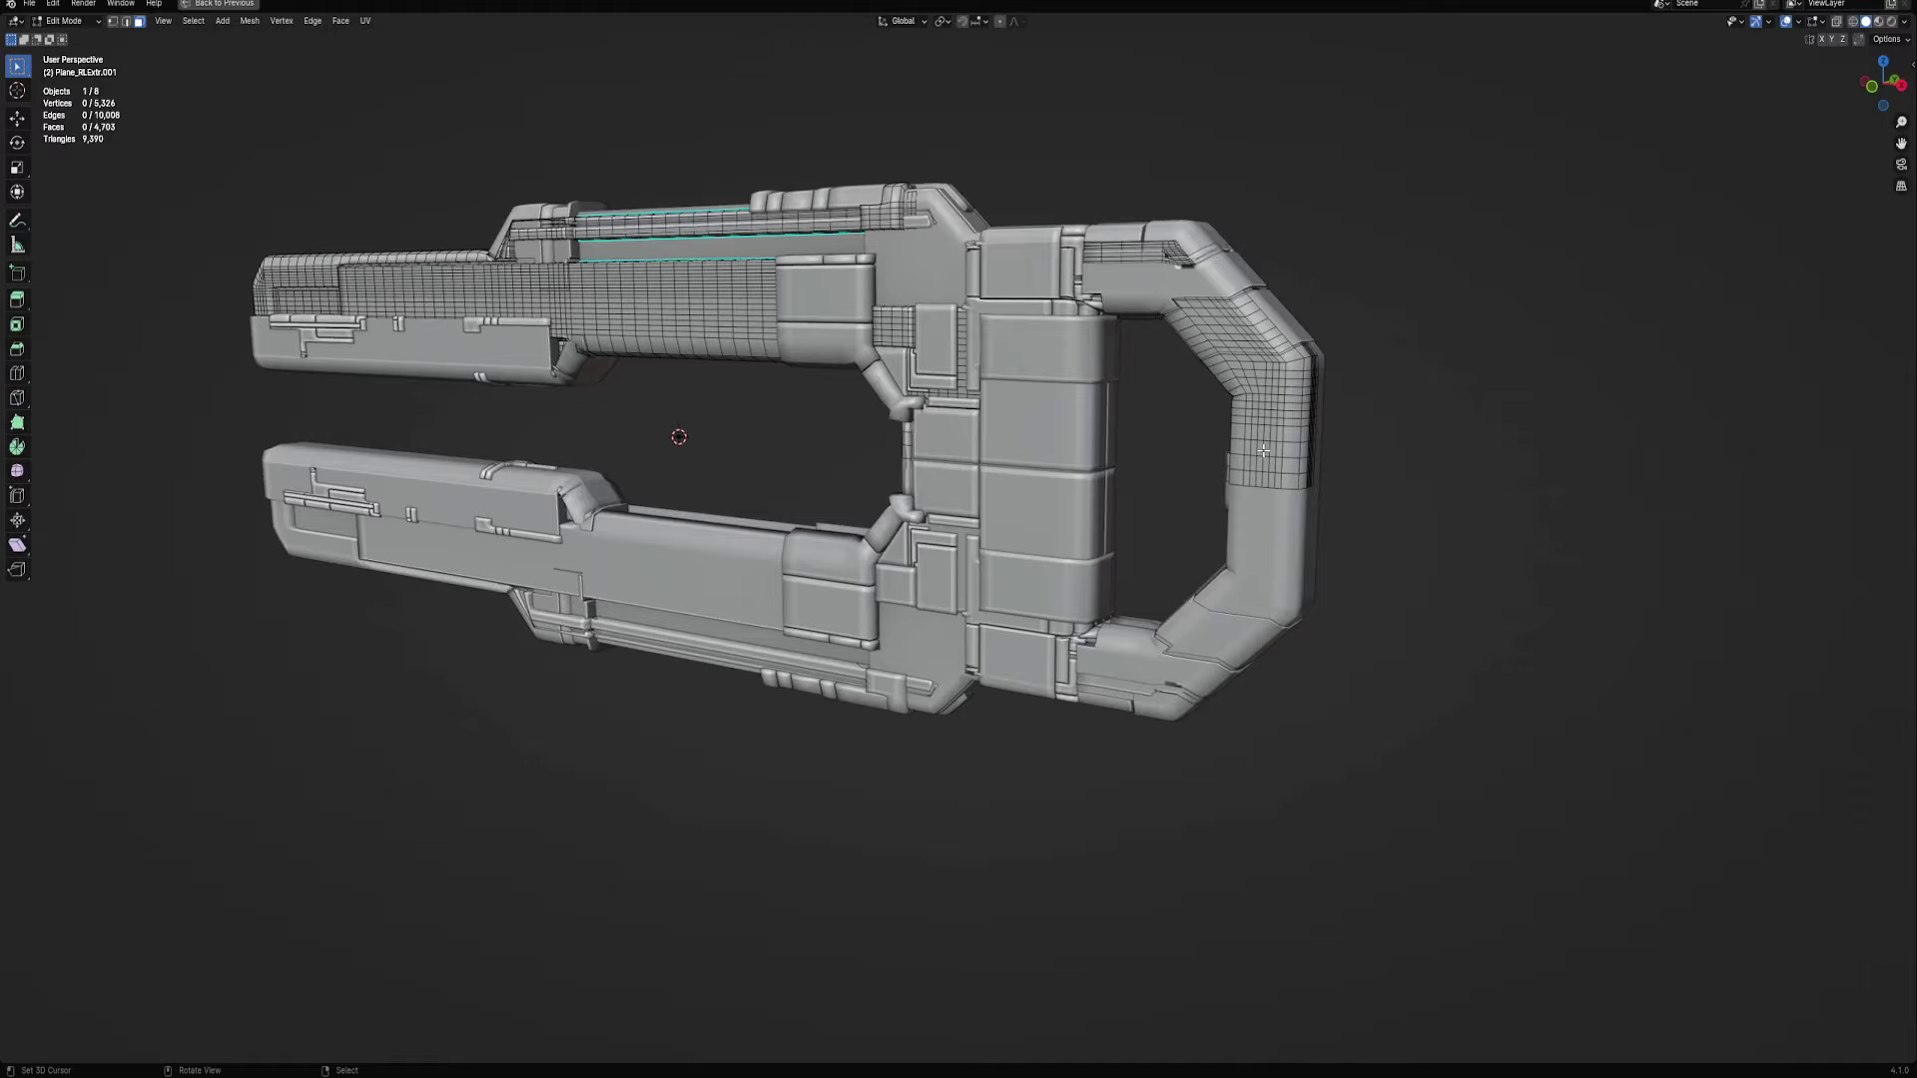
key("l")
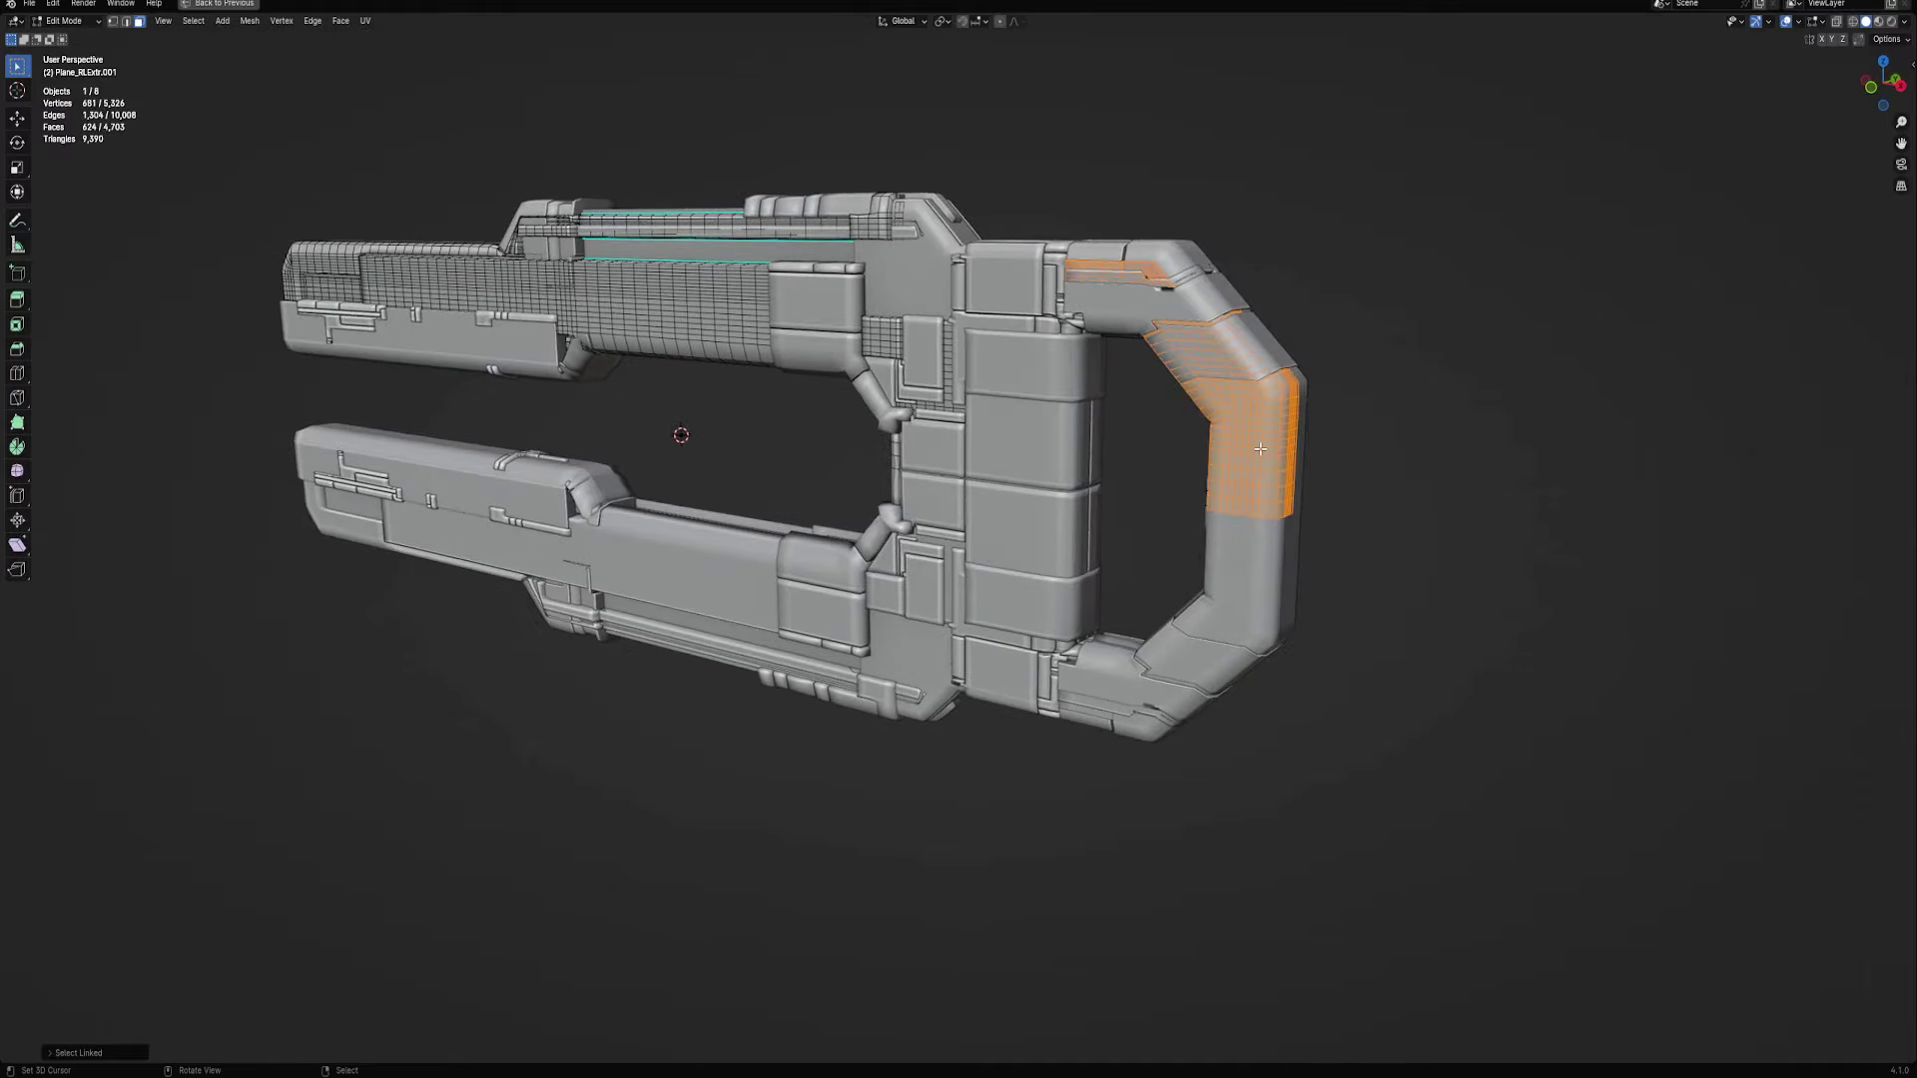
key("Tab")
key("shift+alt+q")
left_click(1380, 409)
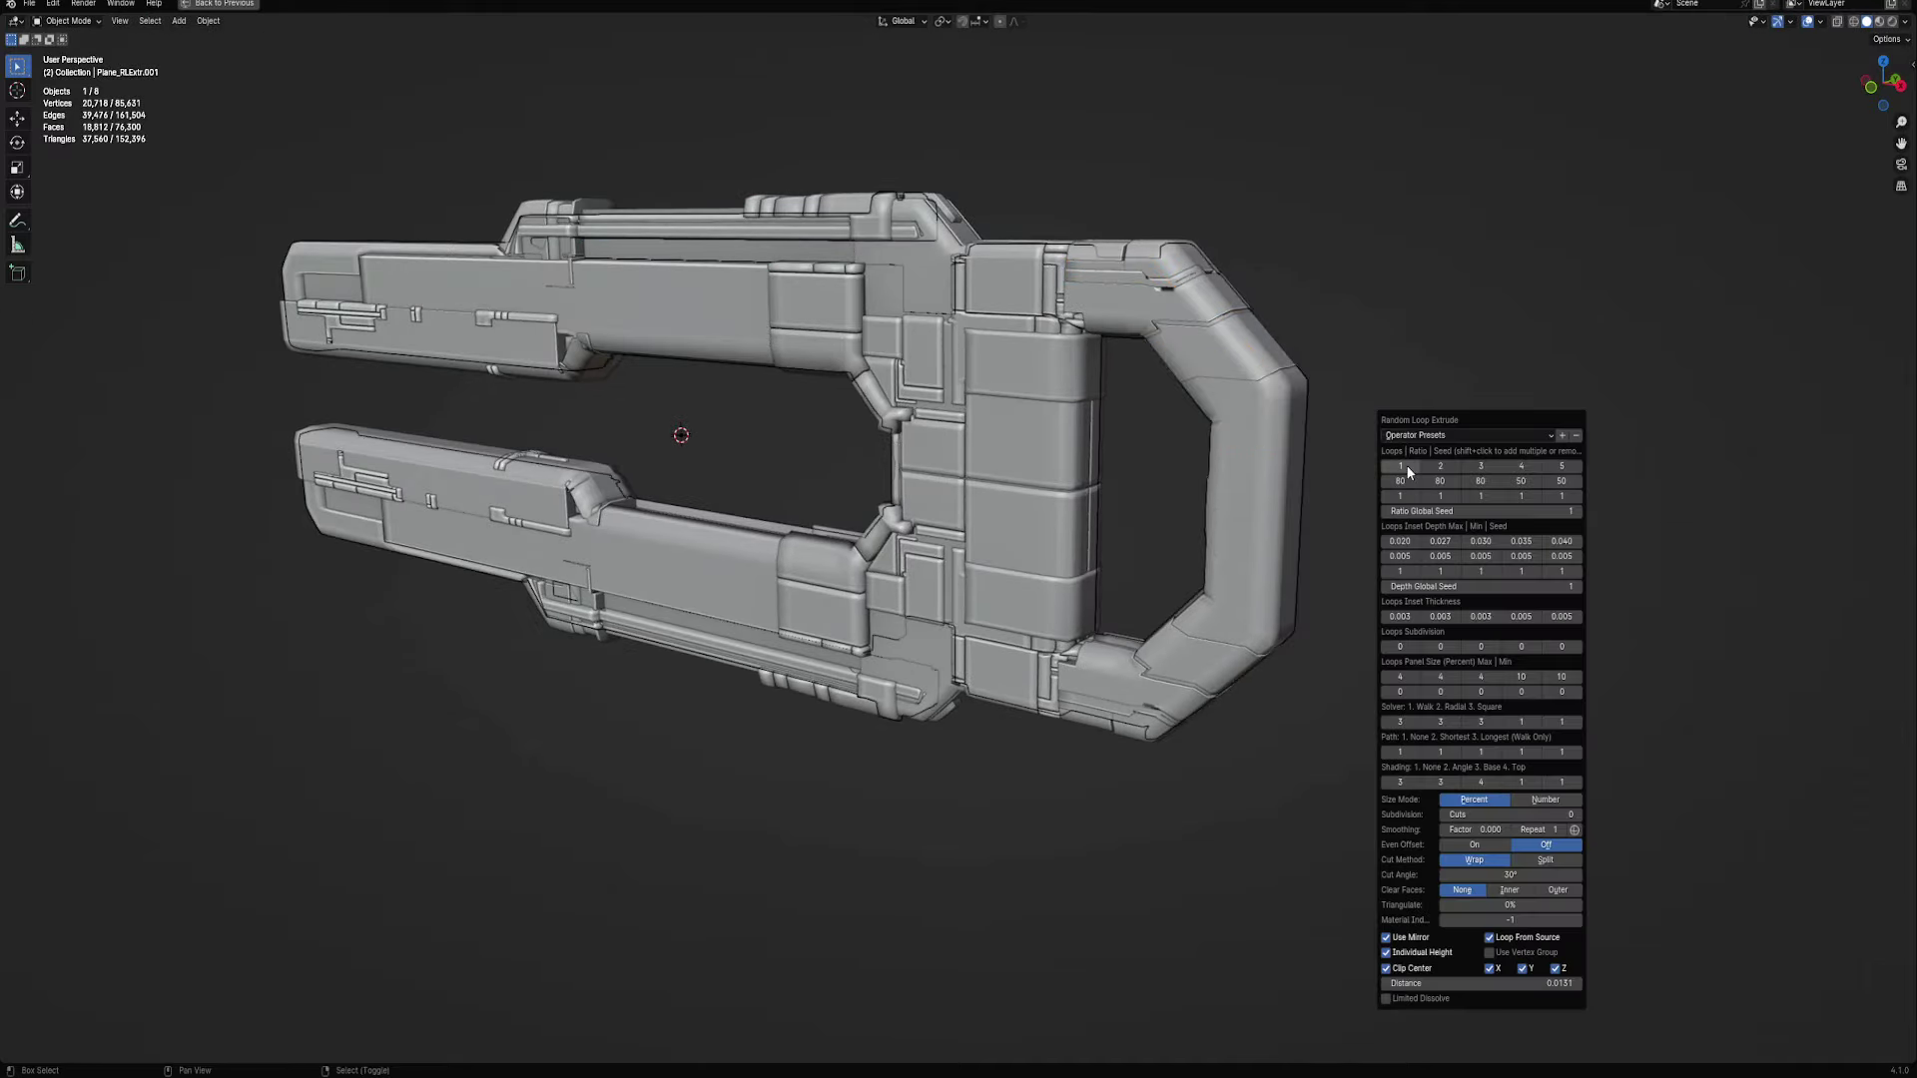
left_click(1437, 465, "shift")
scroll(1200, 475, "down", 3)
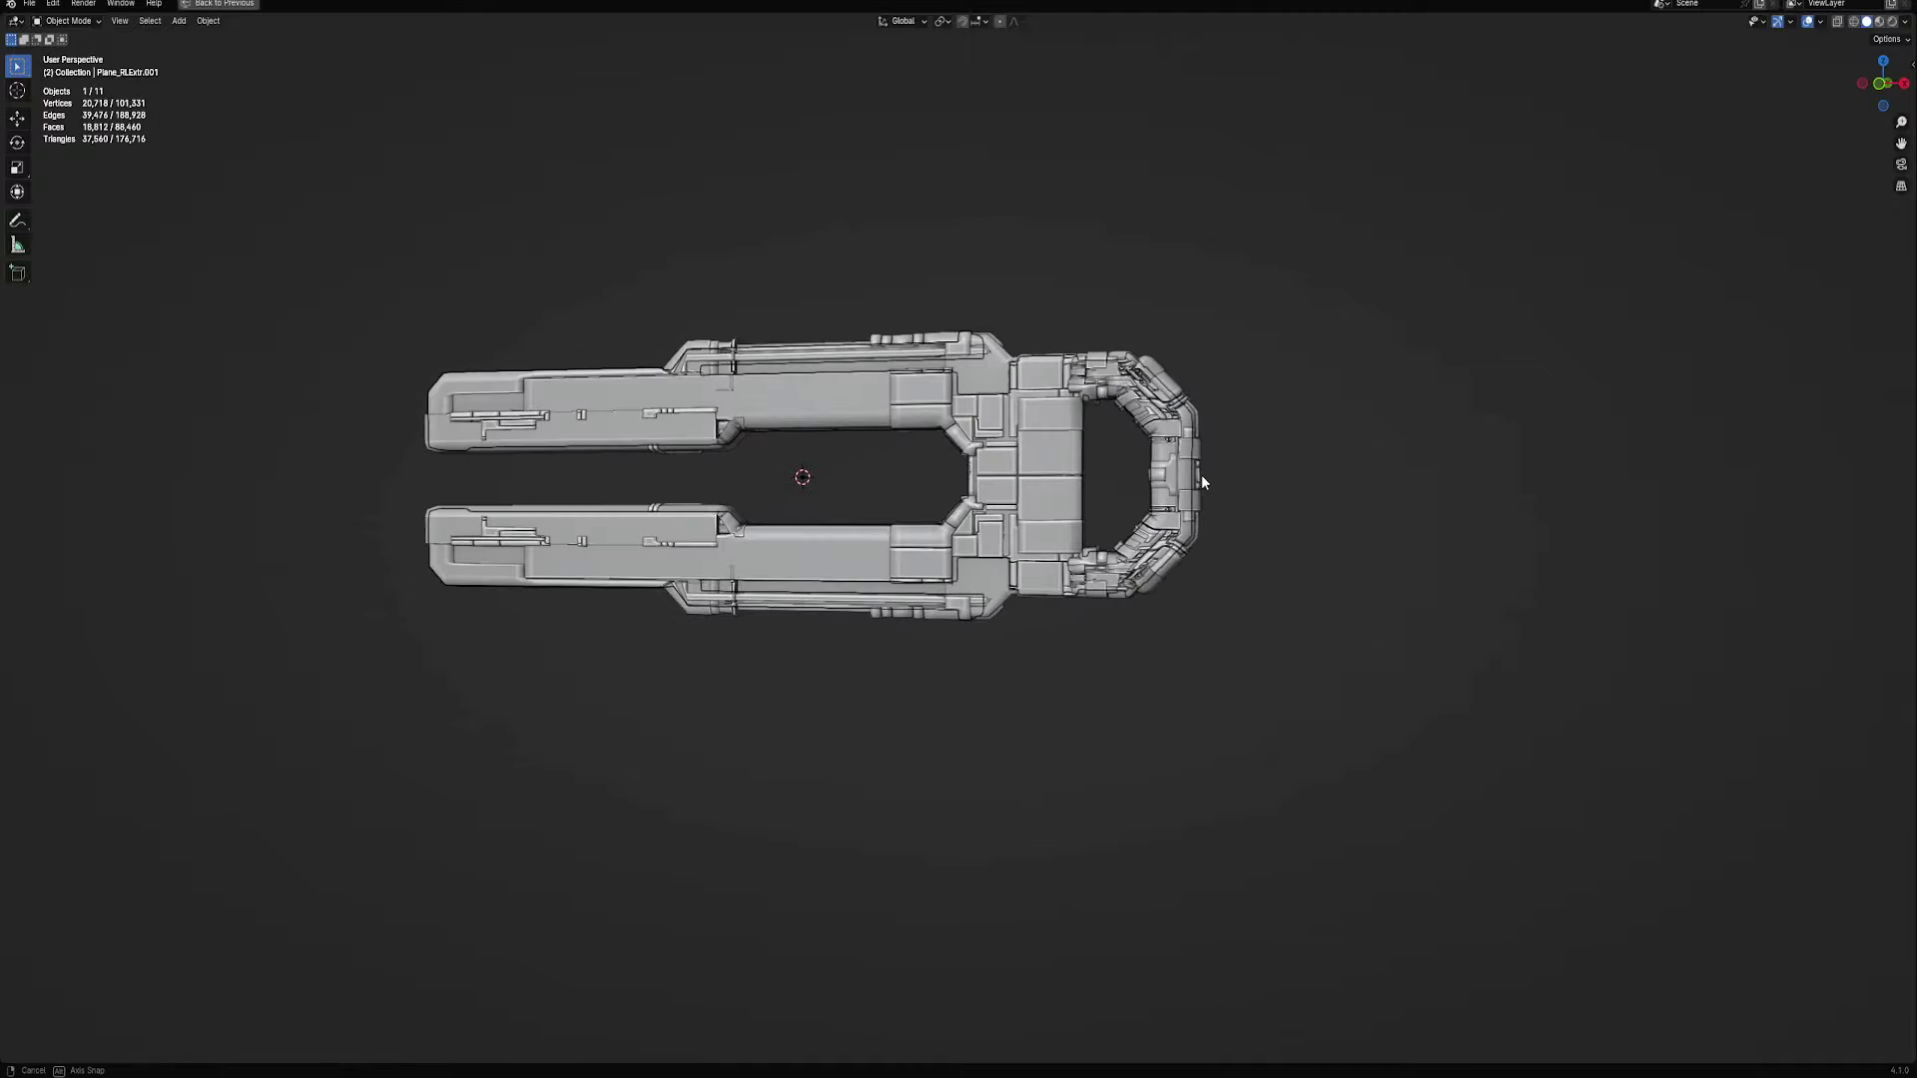
mouse_move(1201, 475)
middle_mouse_down()
mouse_move(1194, 502)
mouse_move(1214, 484)
mouse_move(1139, 496)
mouse_move(1284, 441)
middle_mouse_up()
key("ctrl+z")
Add Bevel-type Random Panels to the reselected arm and pick a seed without long slab extrusions
key("Tab")
key("alt+a")
key("l")
key("Tab")
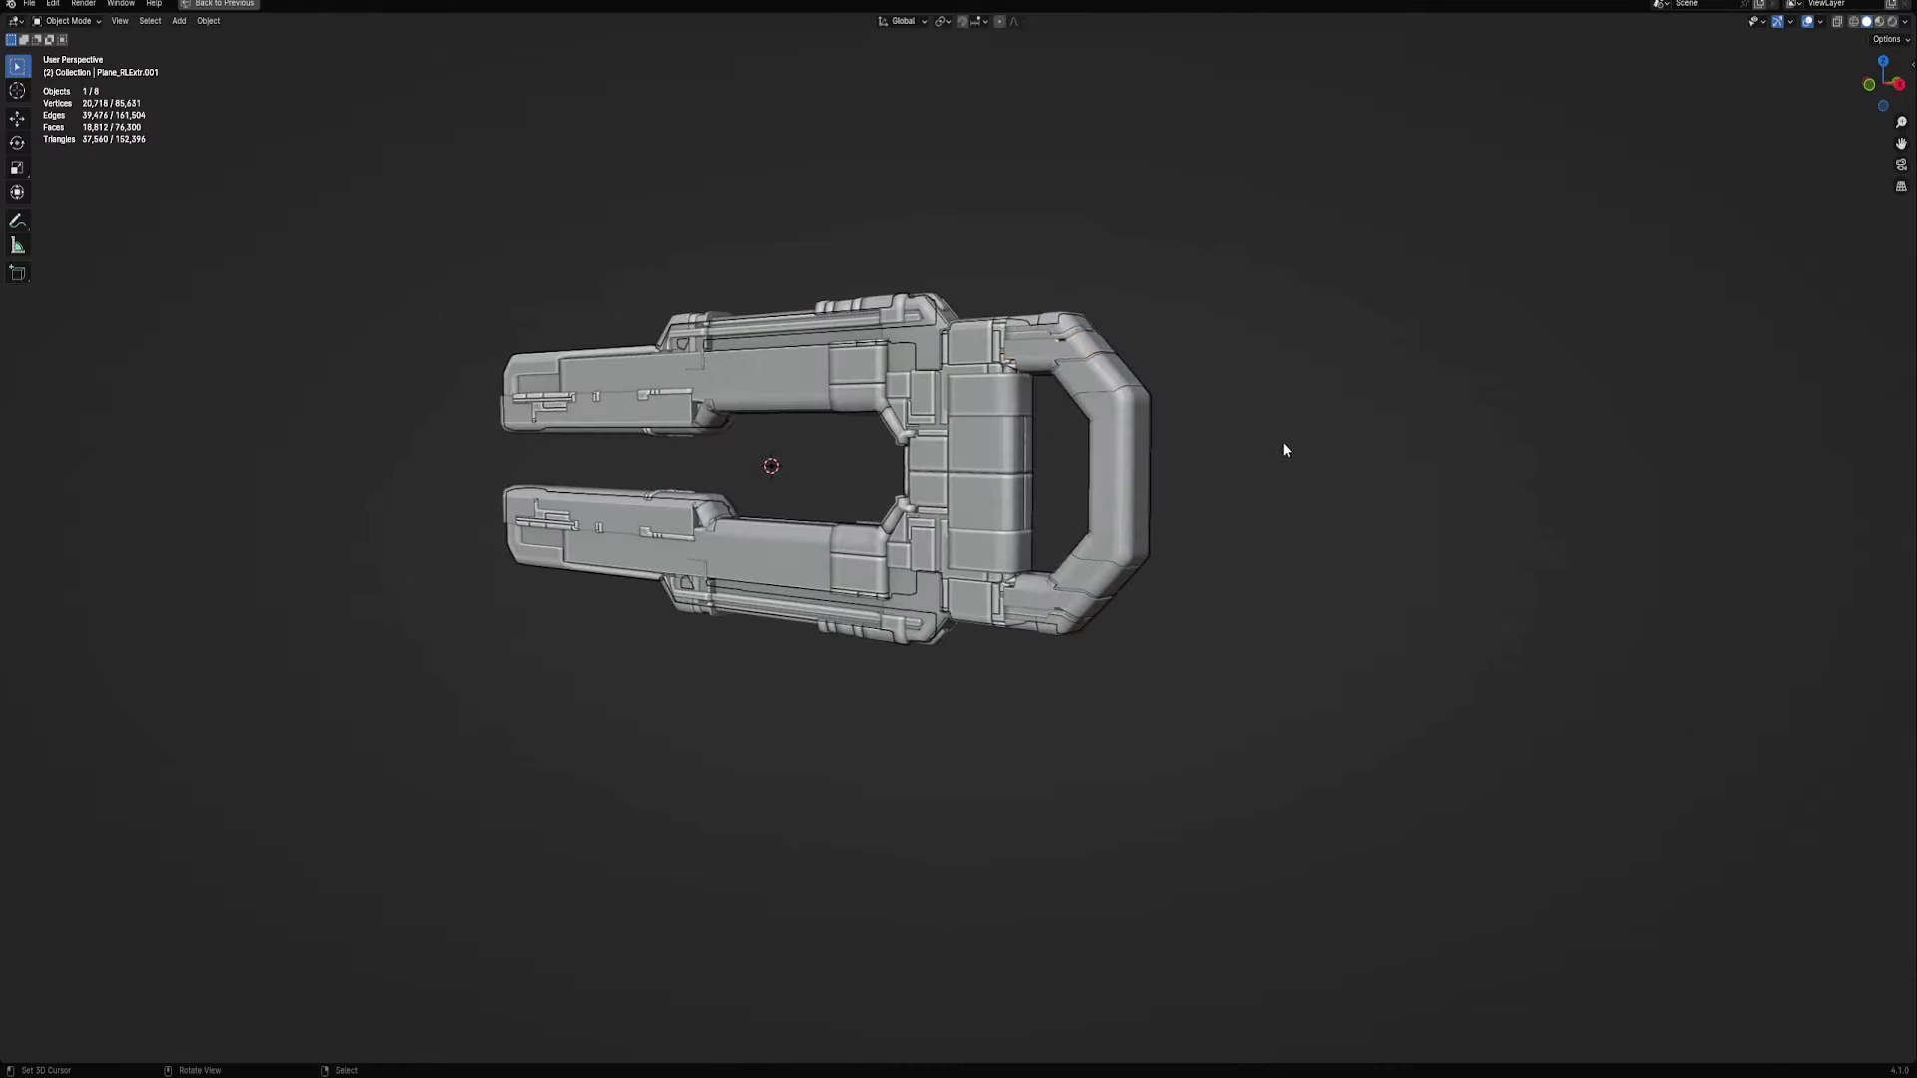
key("q")
left_click(1269, 458)
left_click(1420, 493)
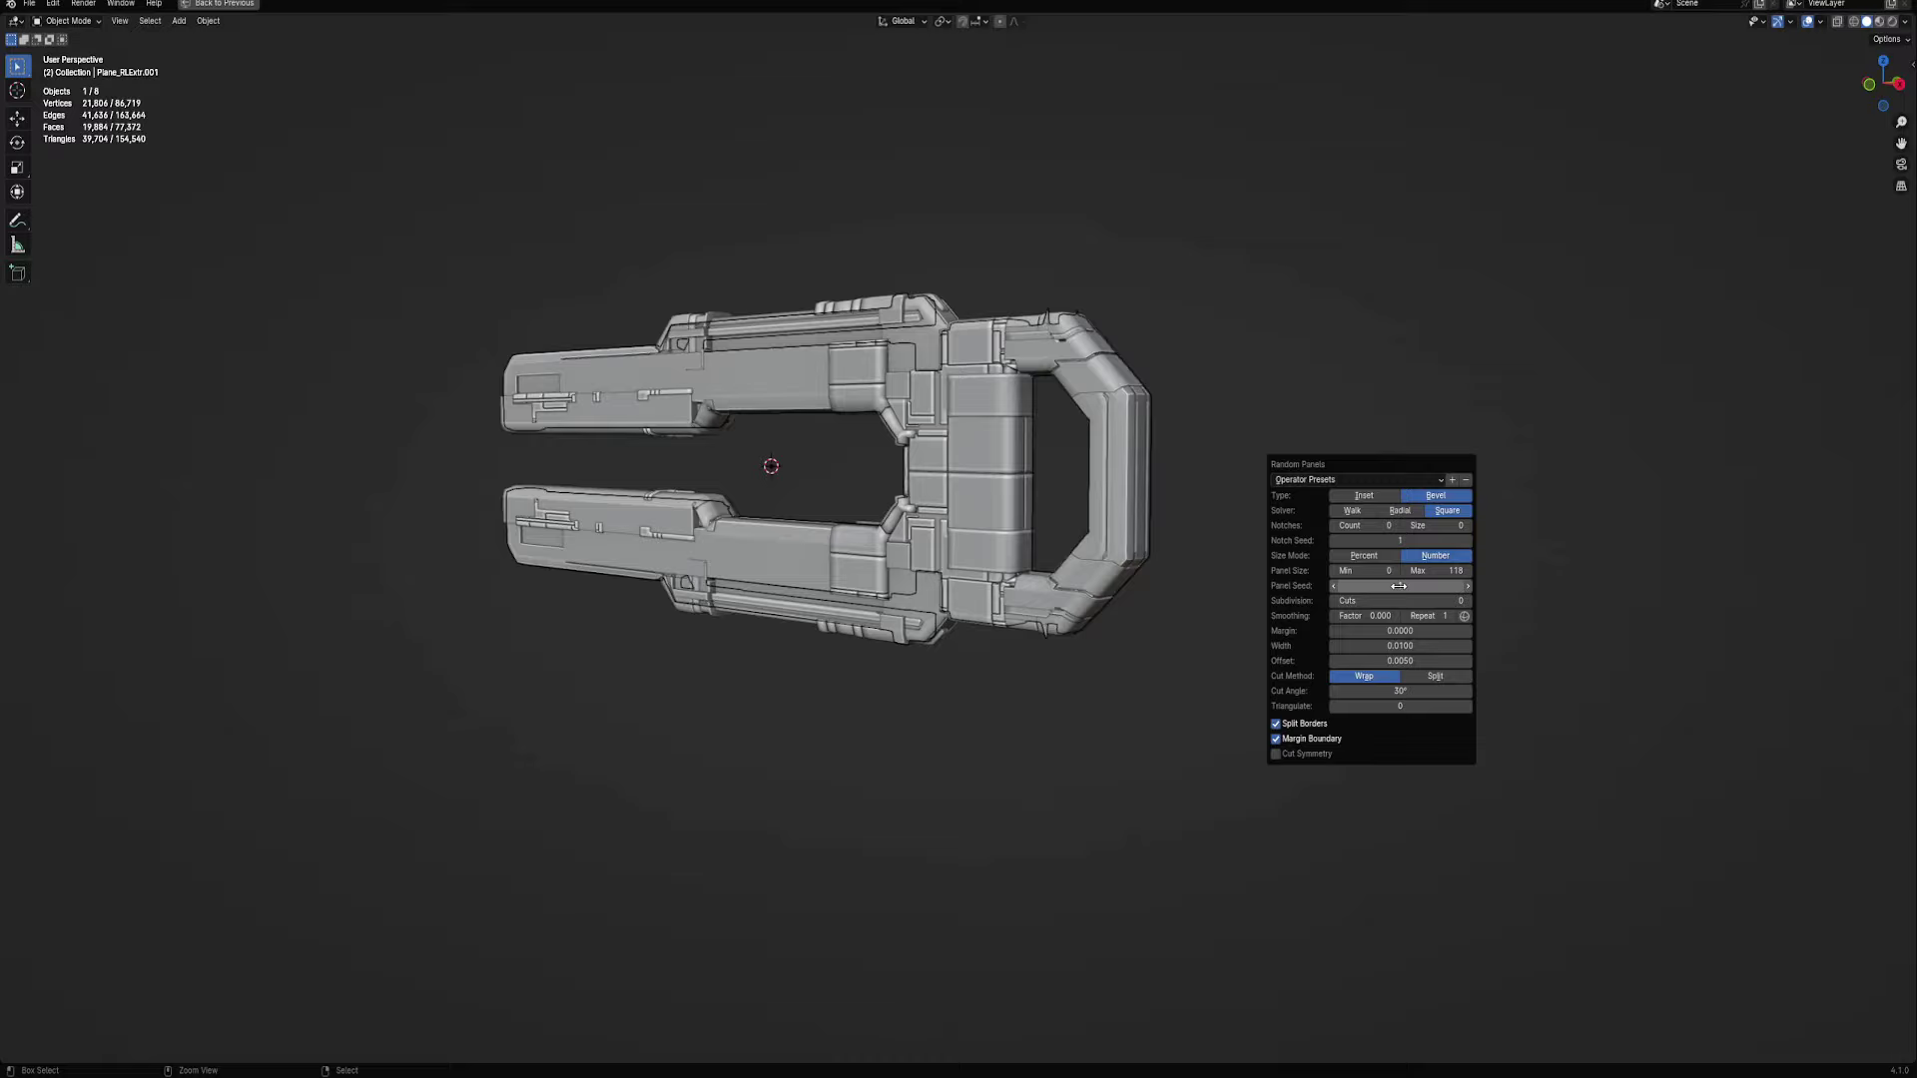
left_click_drag(1398, 586, 1403, 587)
mouse_move(1248, 558)
middle_mouse_down()
mouse_move(1224, 522)
mouse_move(1346, 482)
middle_mouse_up()
Apply Random Loop Extrude to the ring with loops 1 and 2 and shallower insets
right_click(1346, 482)
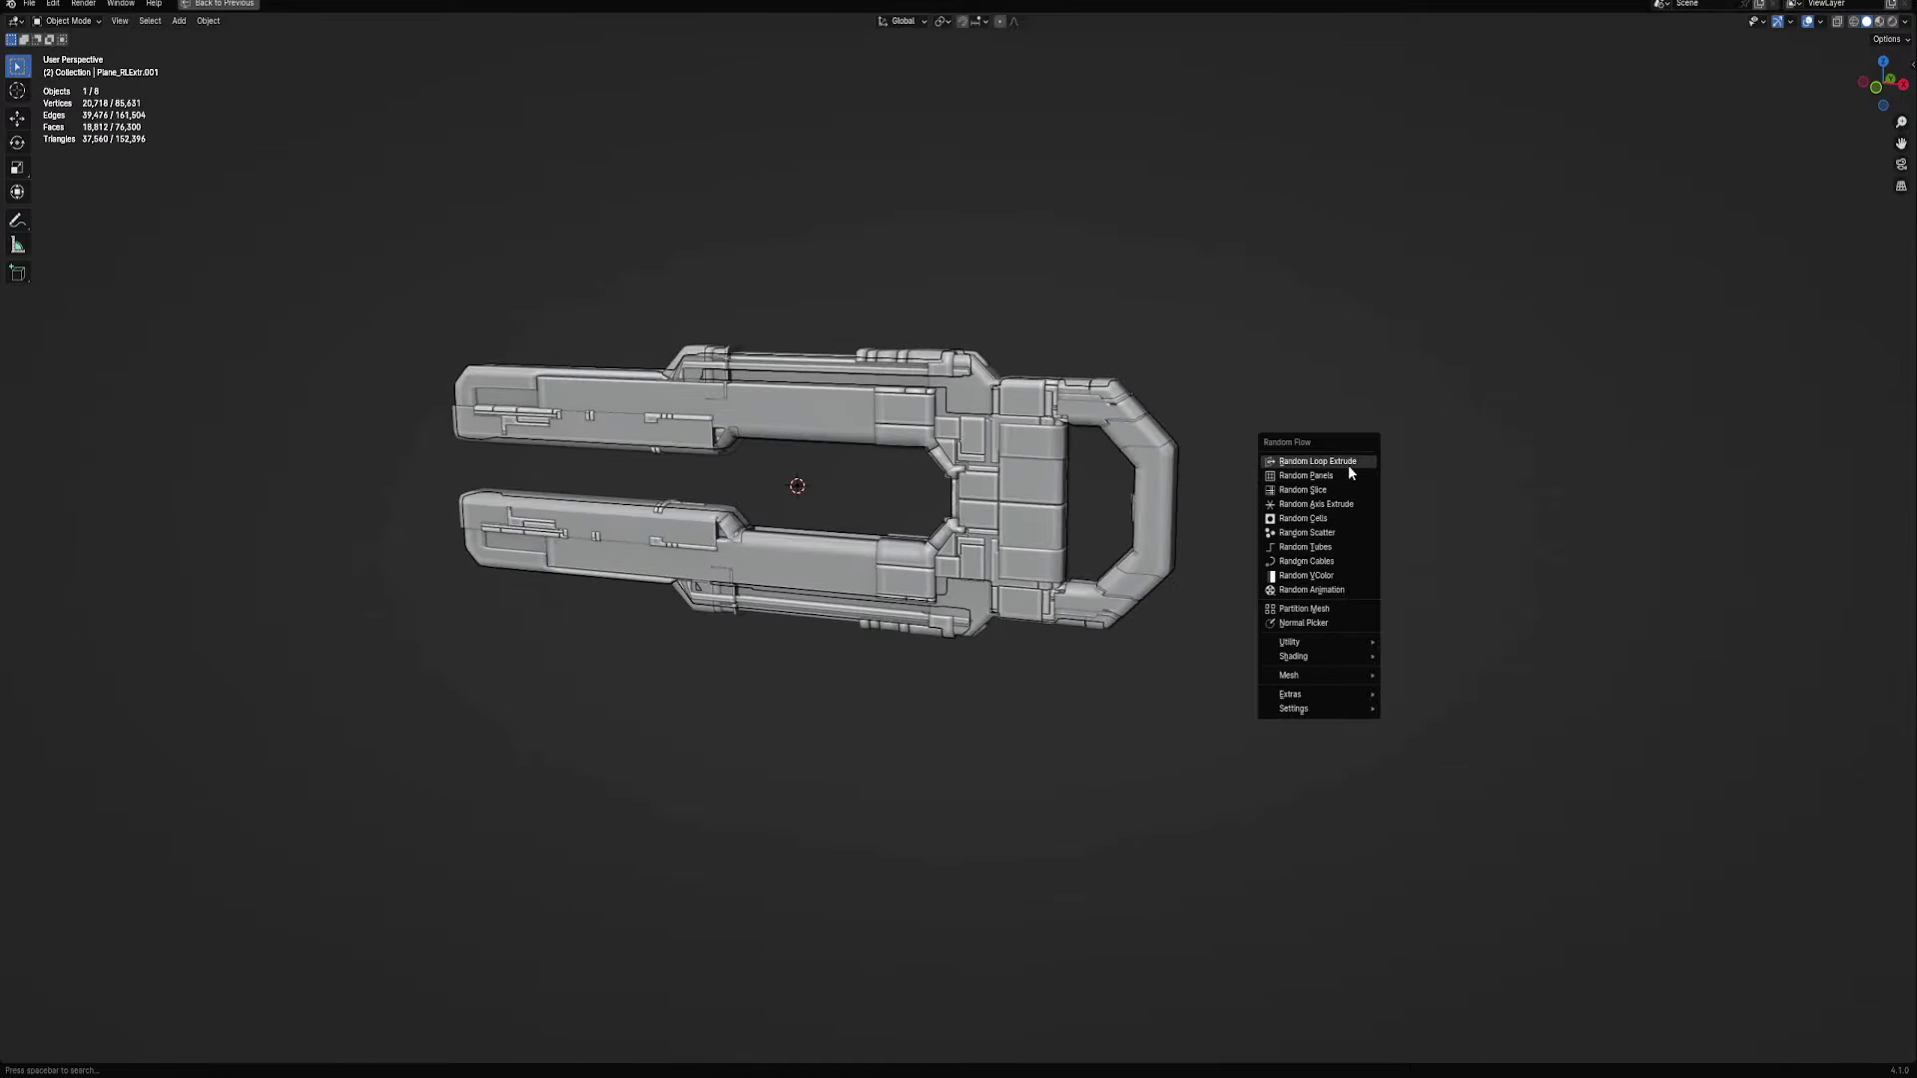
left_click(1347, 464)
left_click(1370, 519)
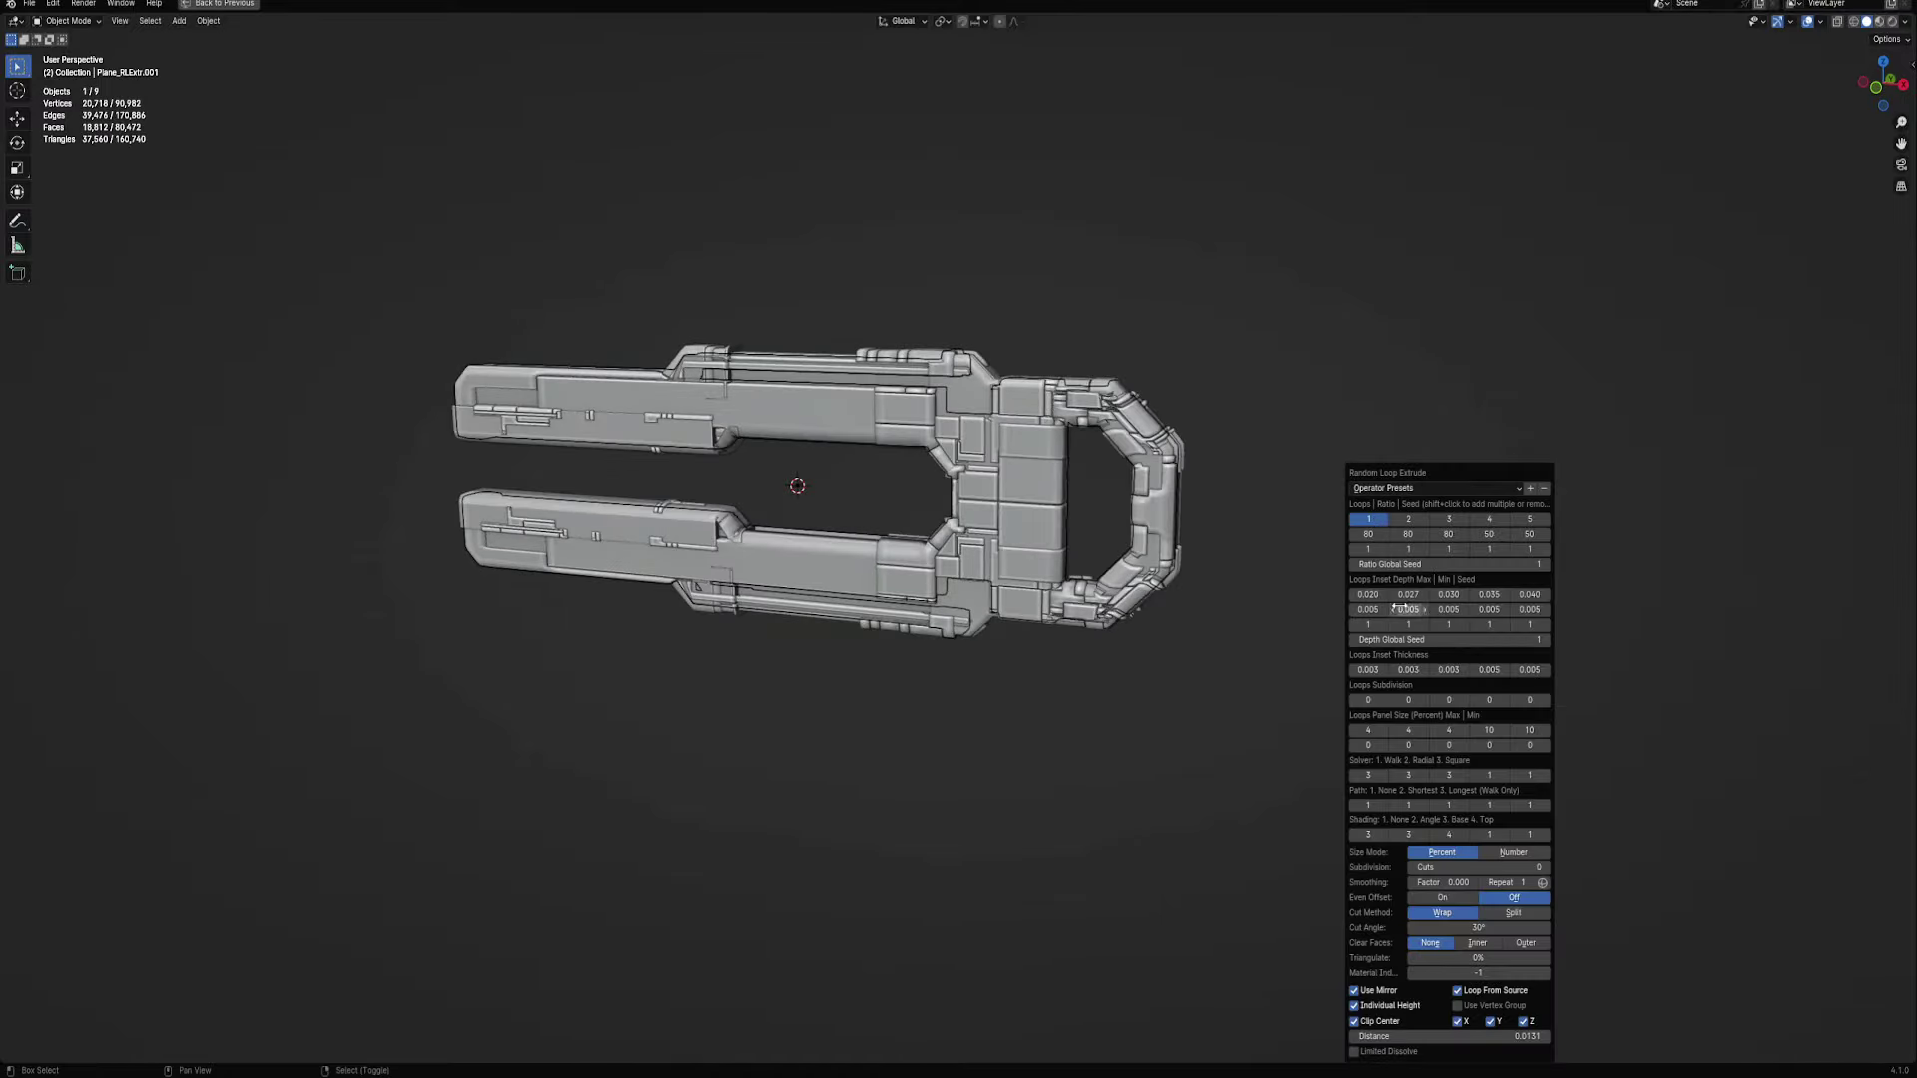
left_click_drag(1367, 594, 1348, 594)
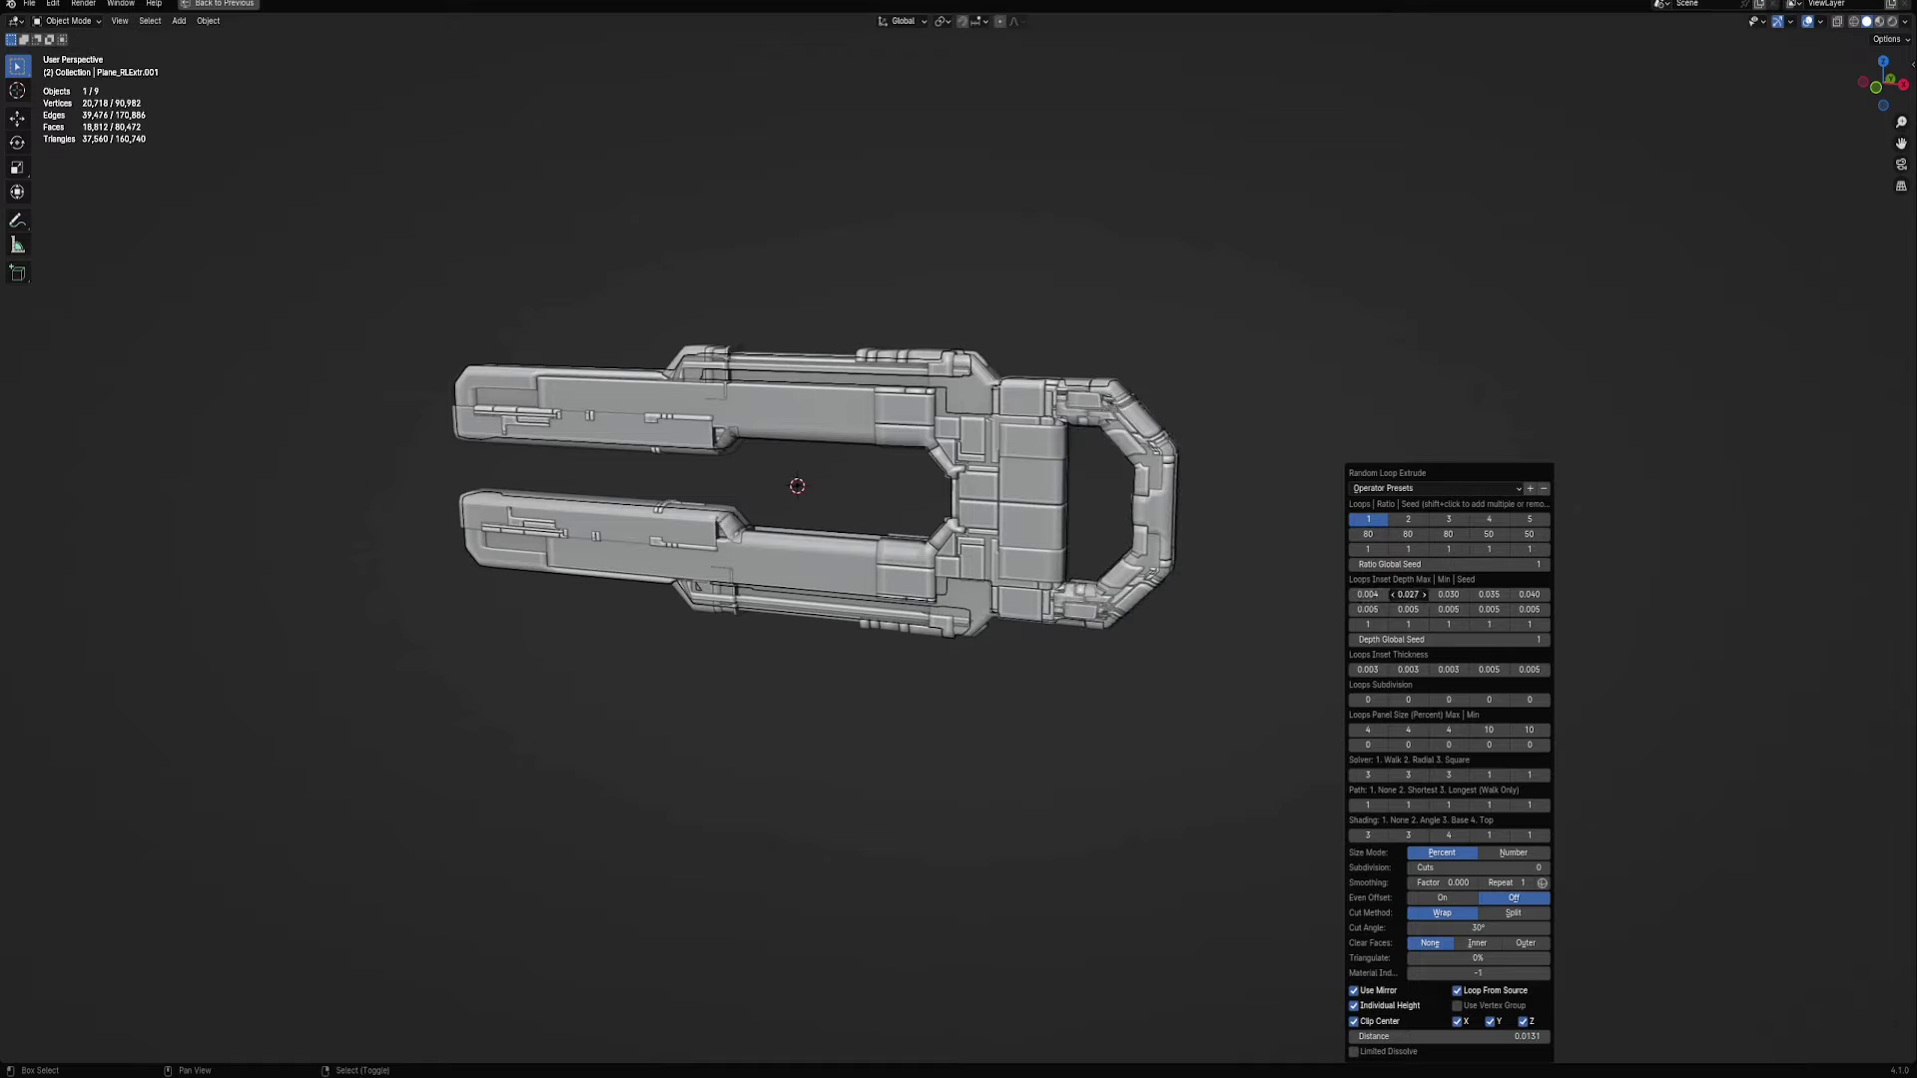
left_click(1408, 520, "shift")
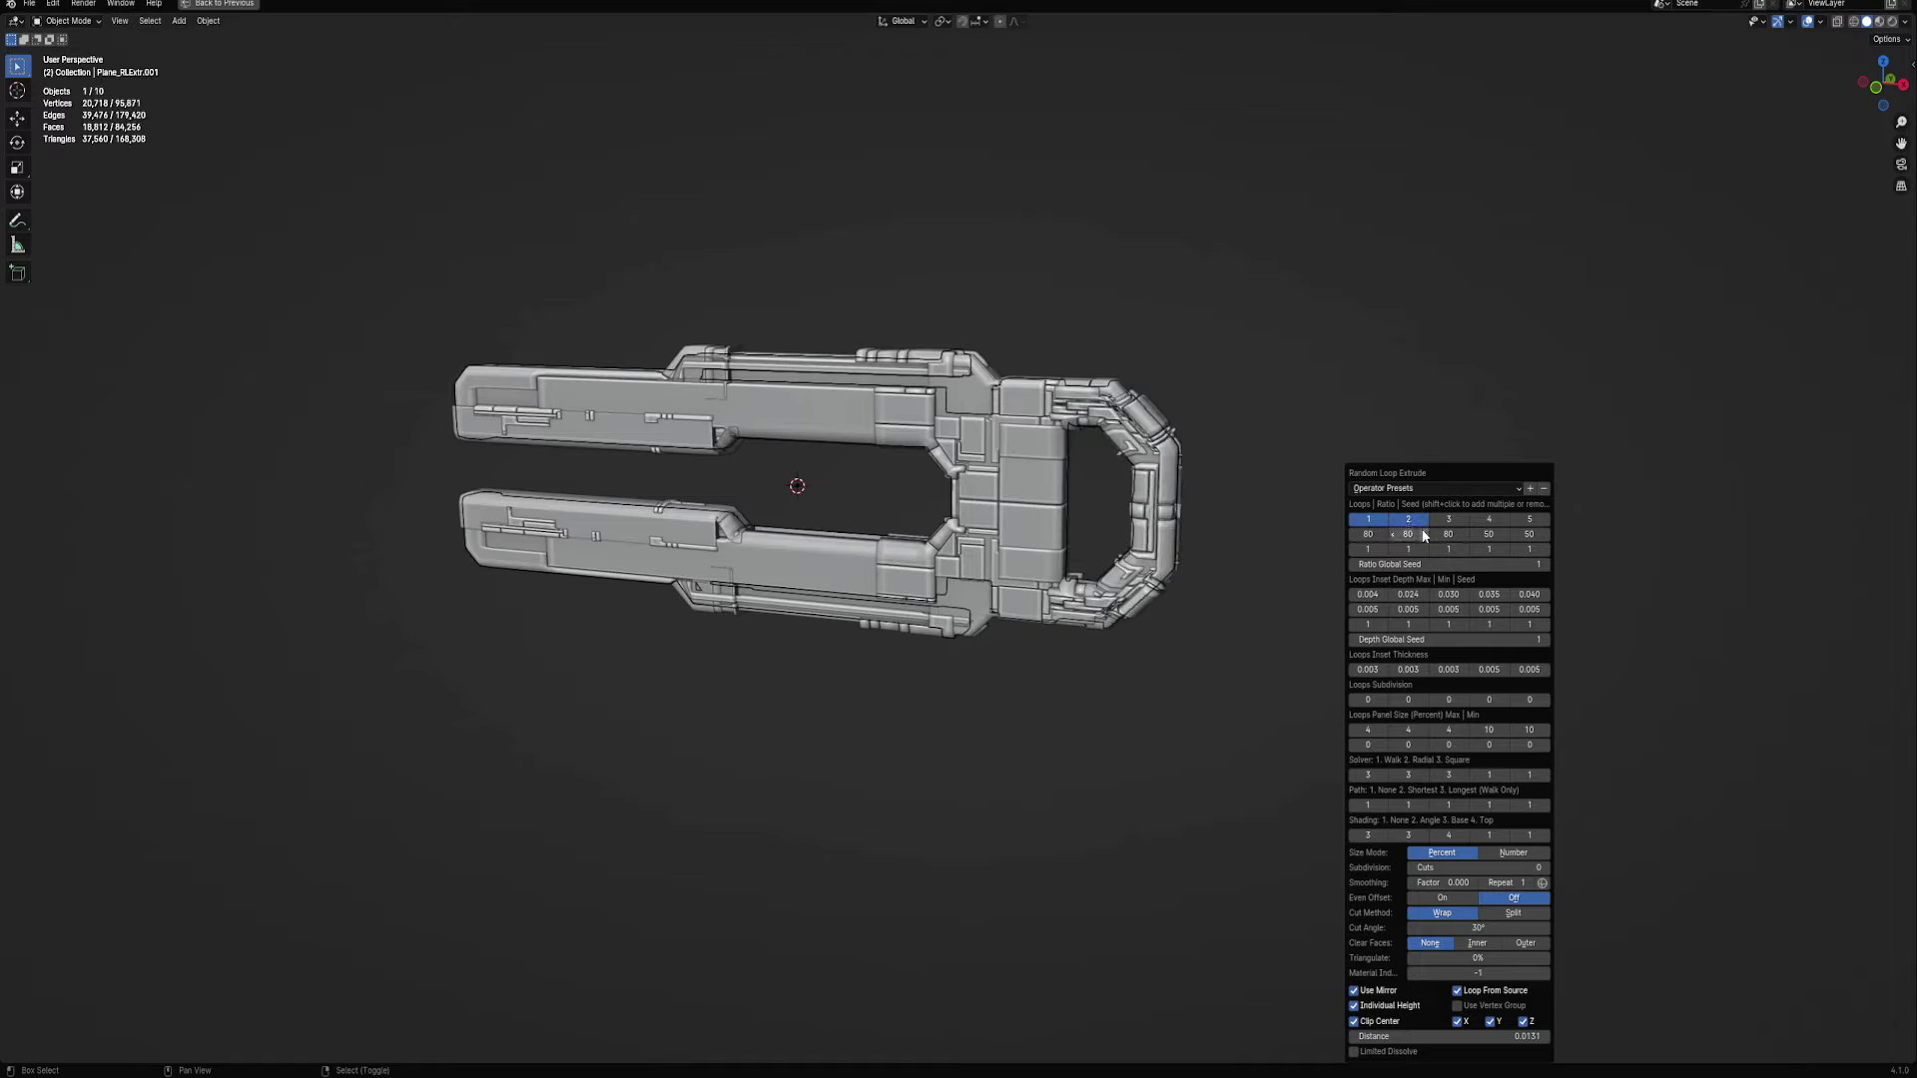
left_click_drag(1407, 594, 1397, 594)
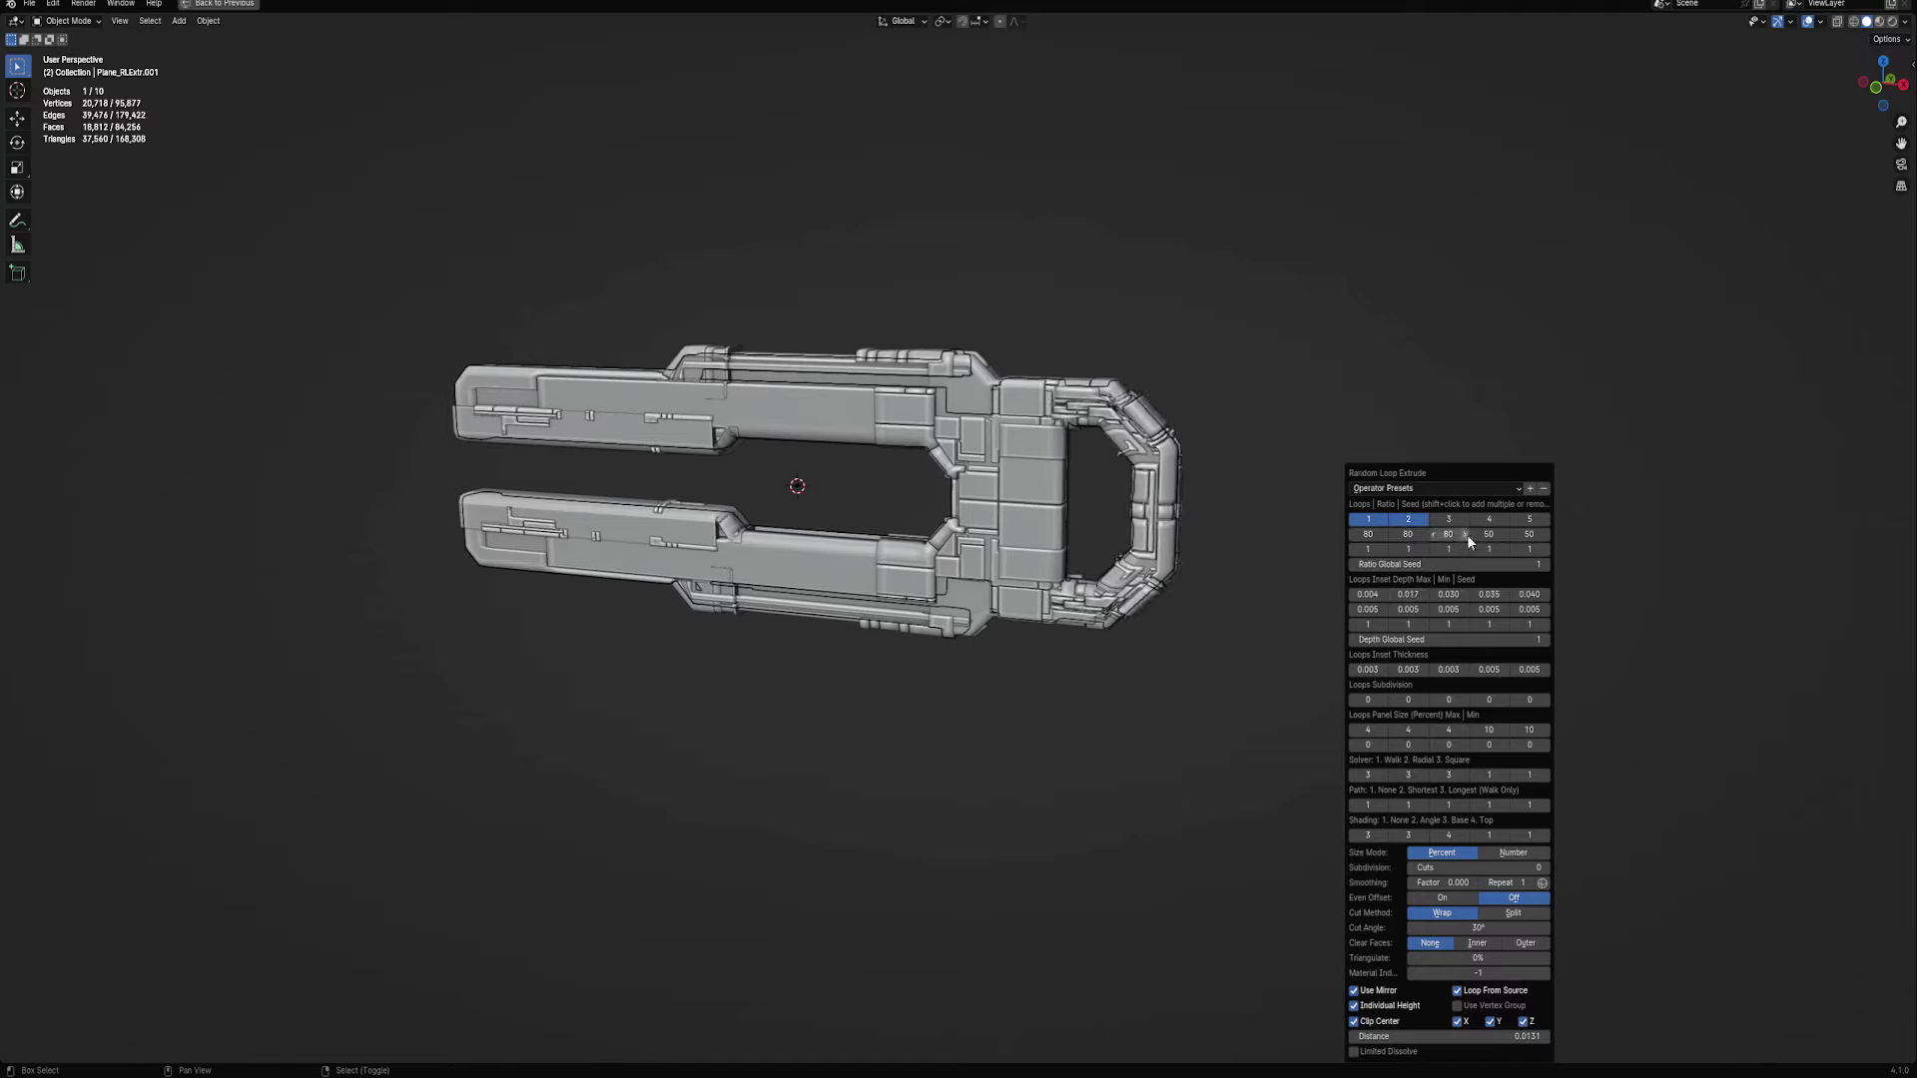
Set the loop panel size to 10, global seed 7 and one subdivision cut
left_click_drag(1369, 730, 1367, 729)
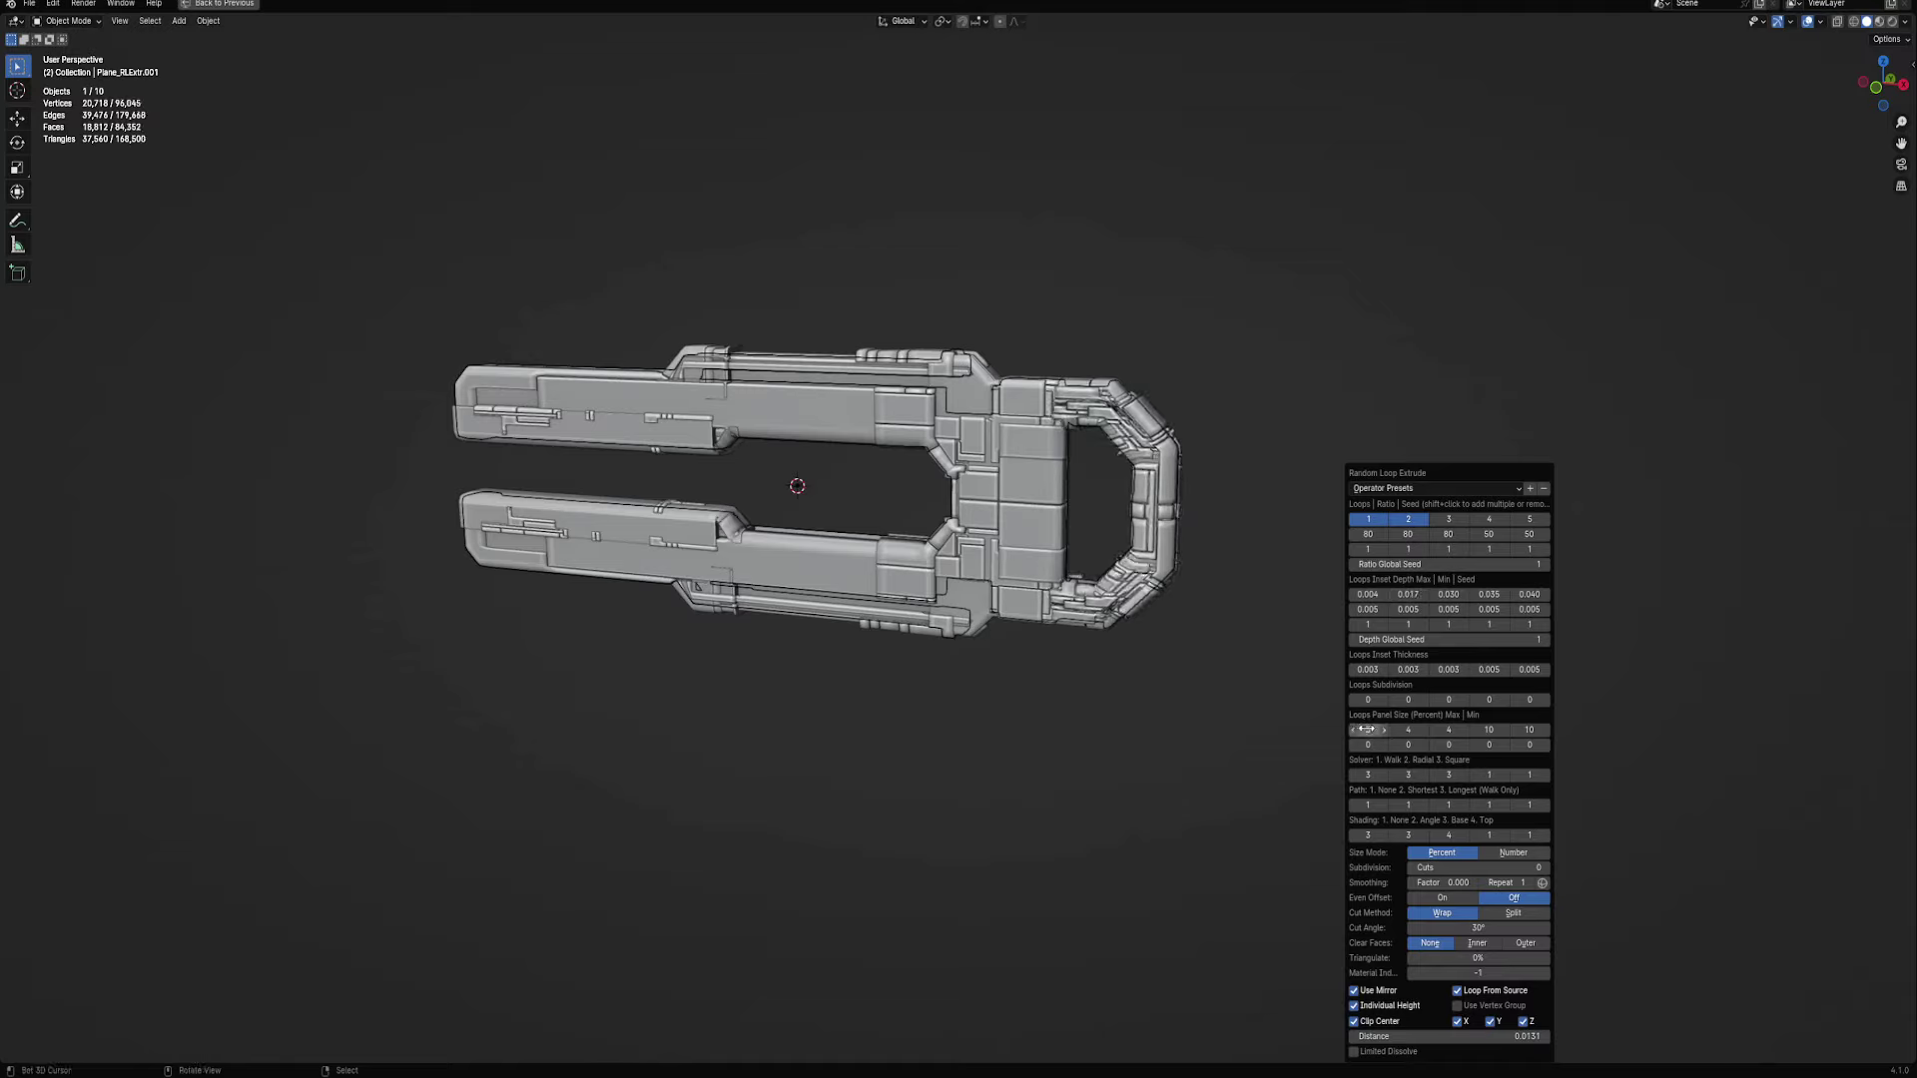
type("0")
key("Tab")
type("10")
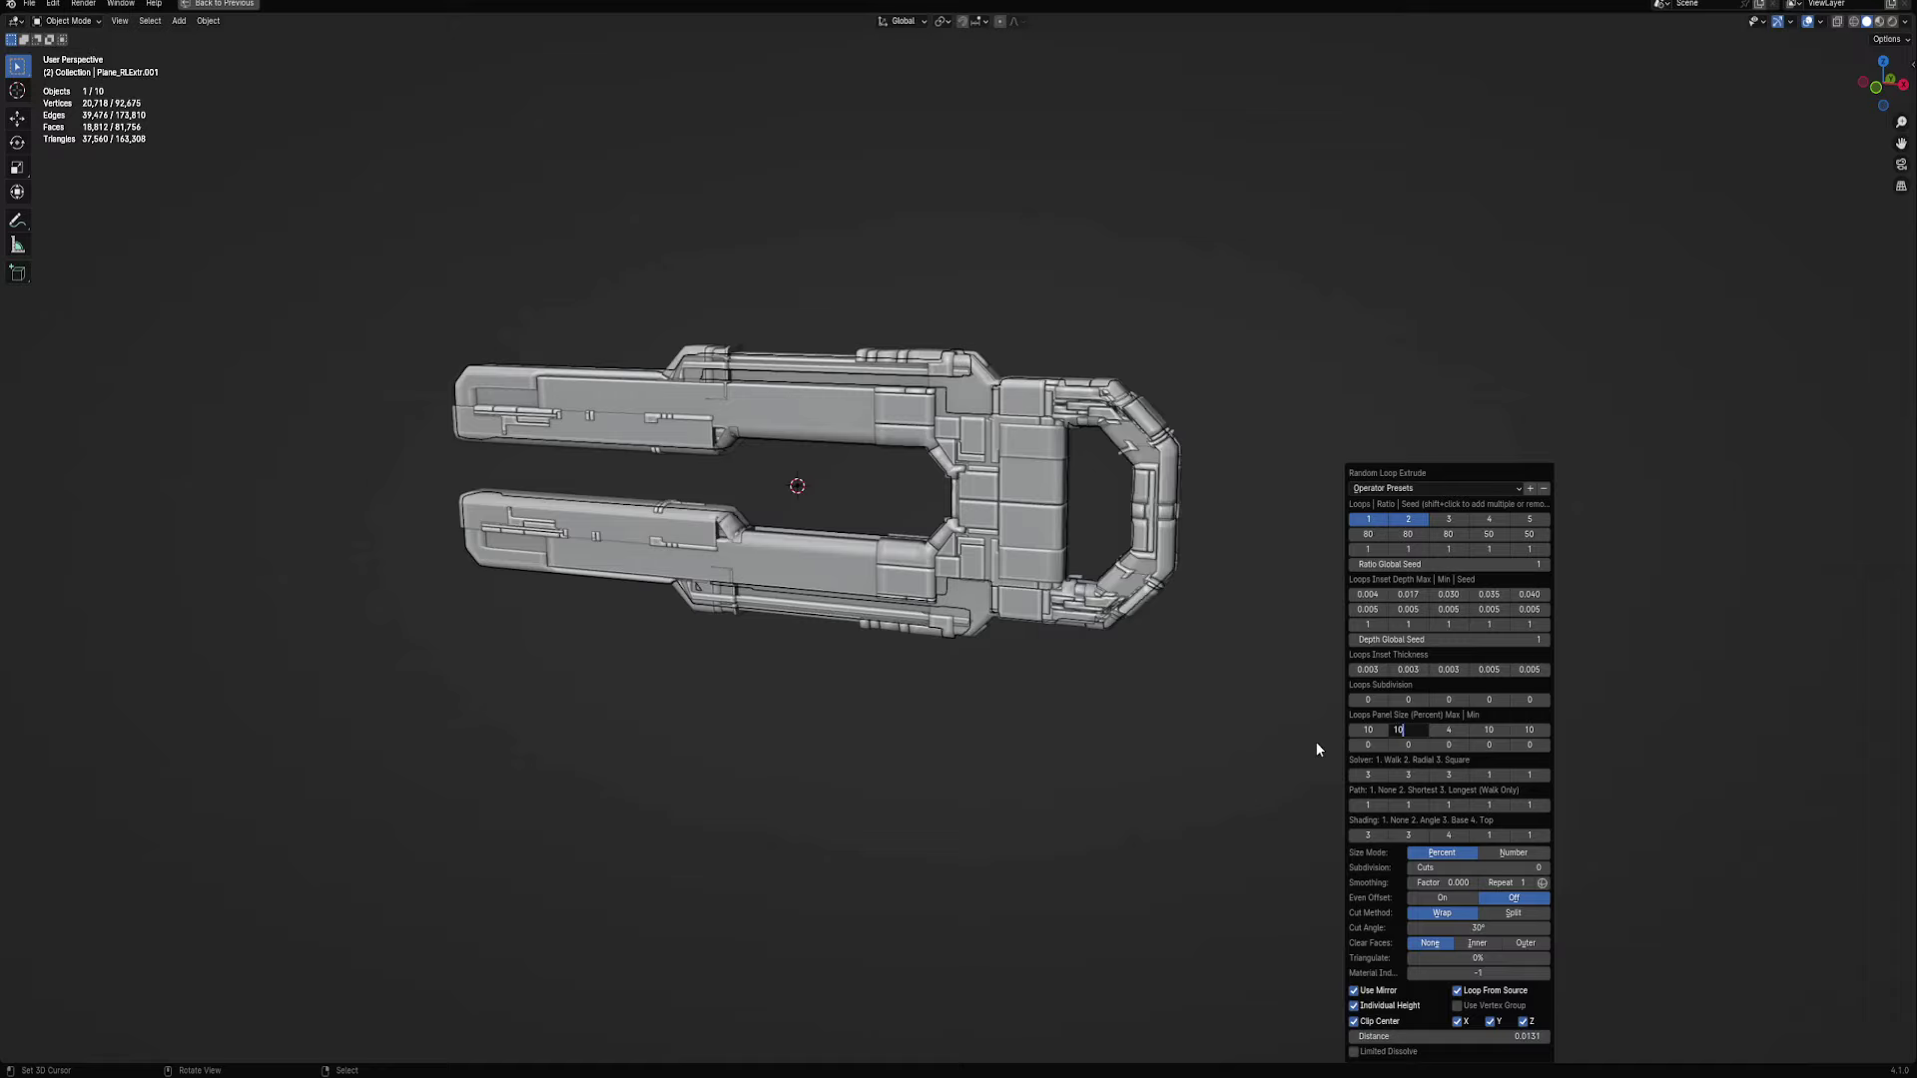
key("Return")
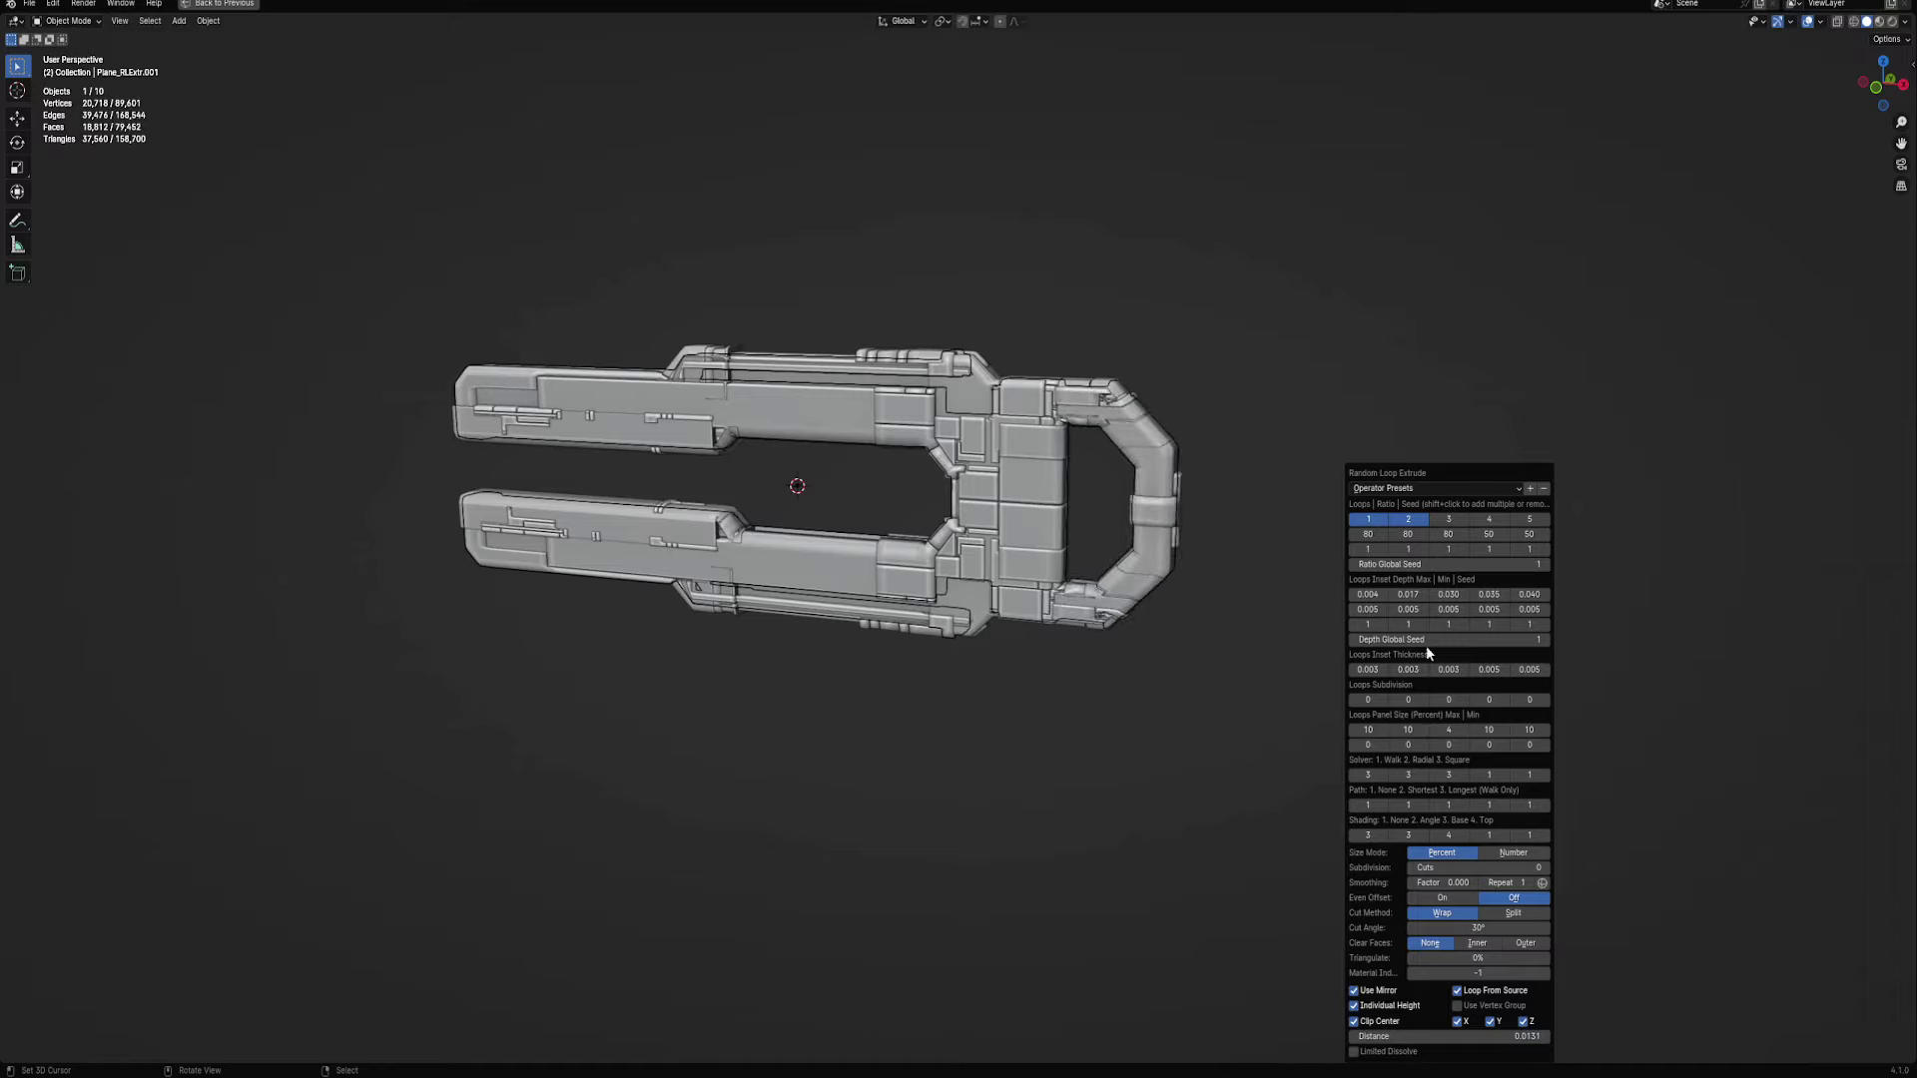
mouse_move(1431, 564)
left_mouse_down()
mouse_move(1467, 564)
mouse_move(1403, 564)
left_mouse_up()
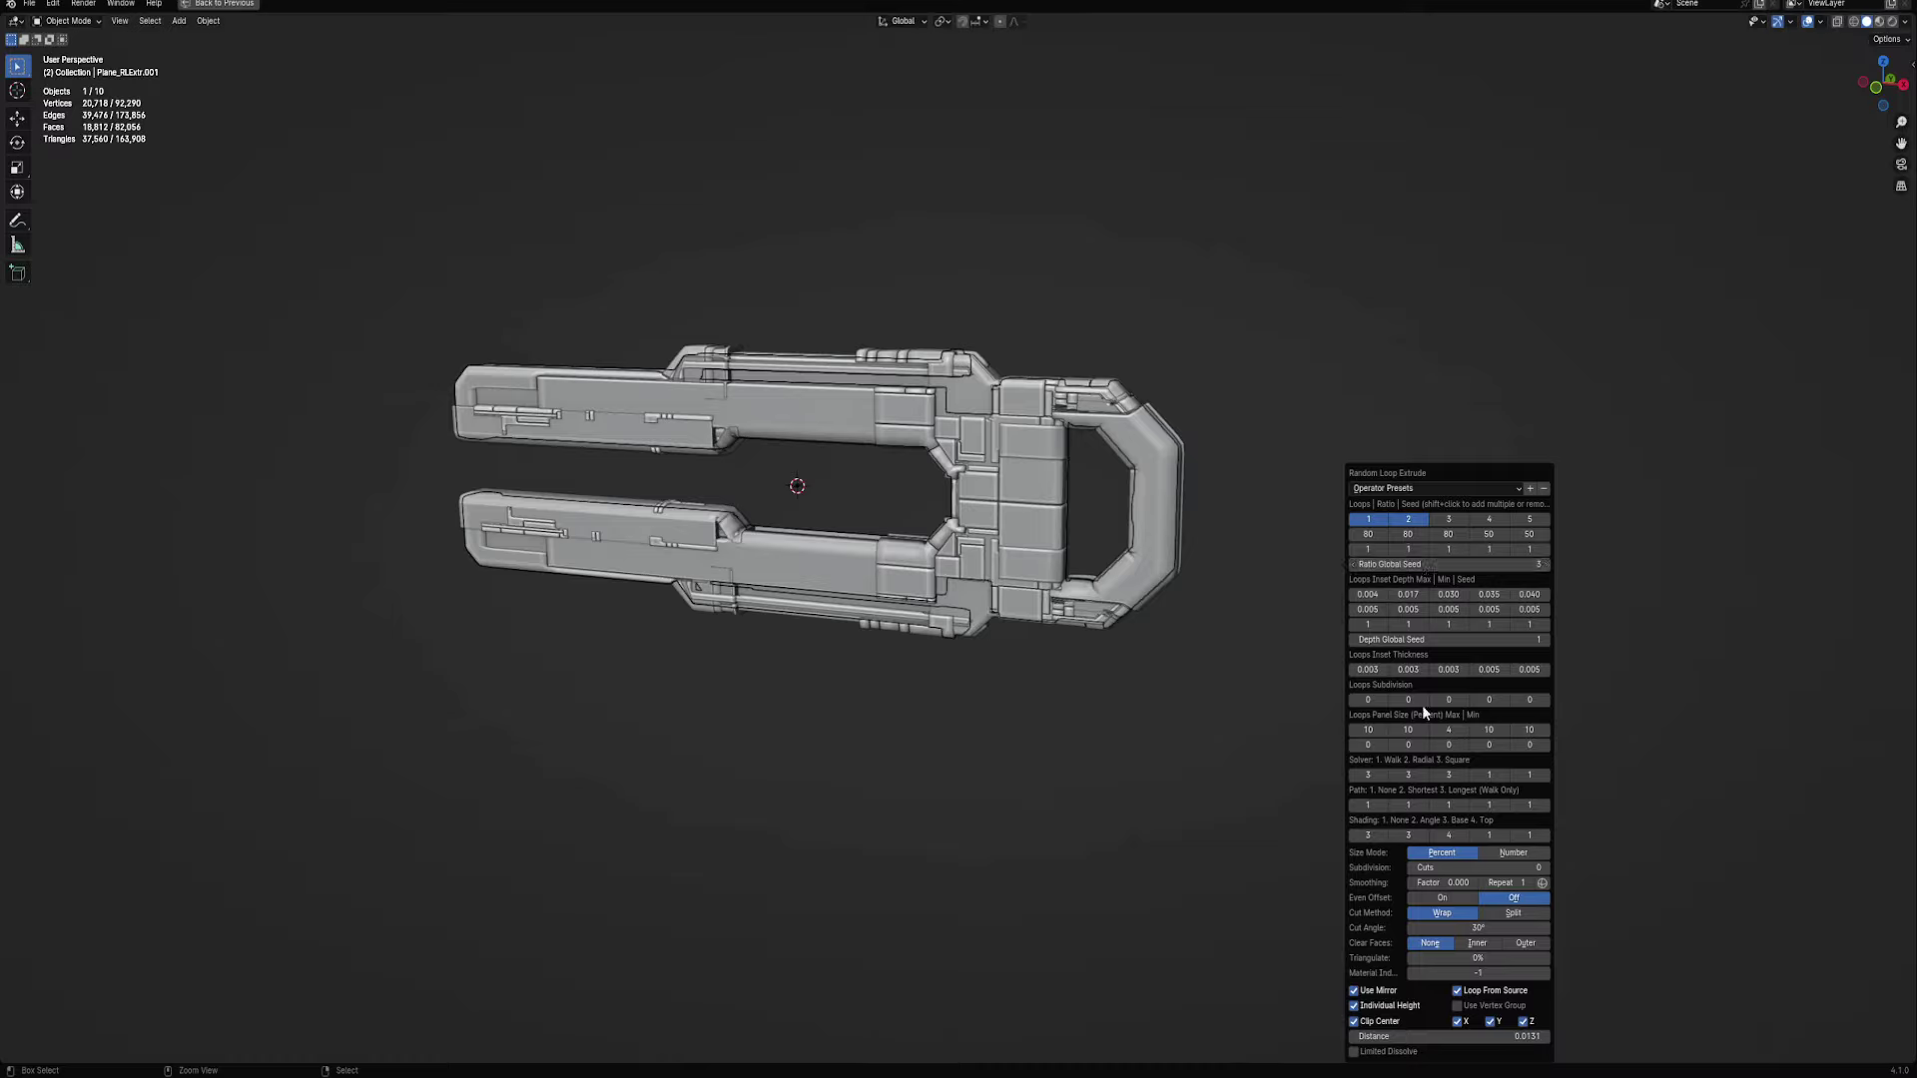
left_click_drag(1434, 868, 1417, 867)
mouse_move(1016, 659)
middle_mouse_down()
mouse_move(770, 661)
mouse_move(1063, 661)
middle_mouse_up()
Wrap the selected ring in a Random Flow Panel Cloth simulation
left_click(1108, 573)
key("Tab")
scroll(1108, 573, "up", 3)
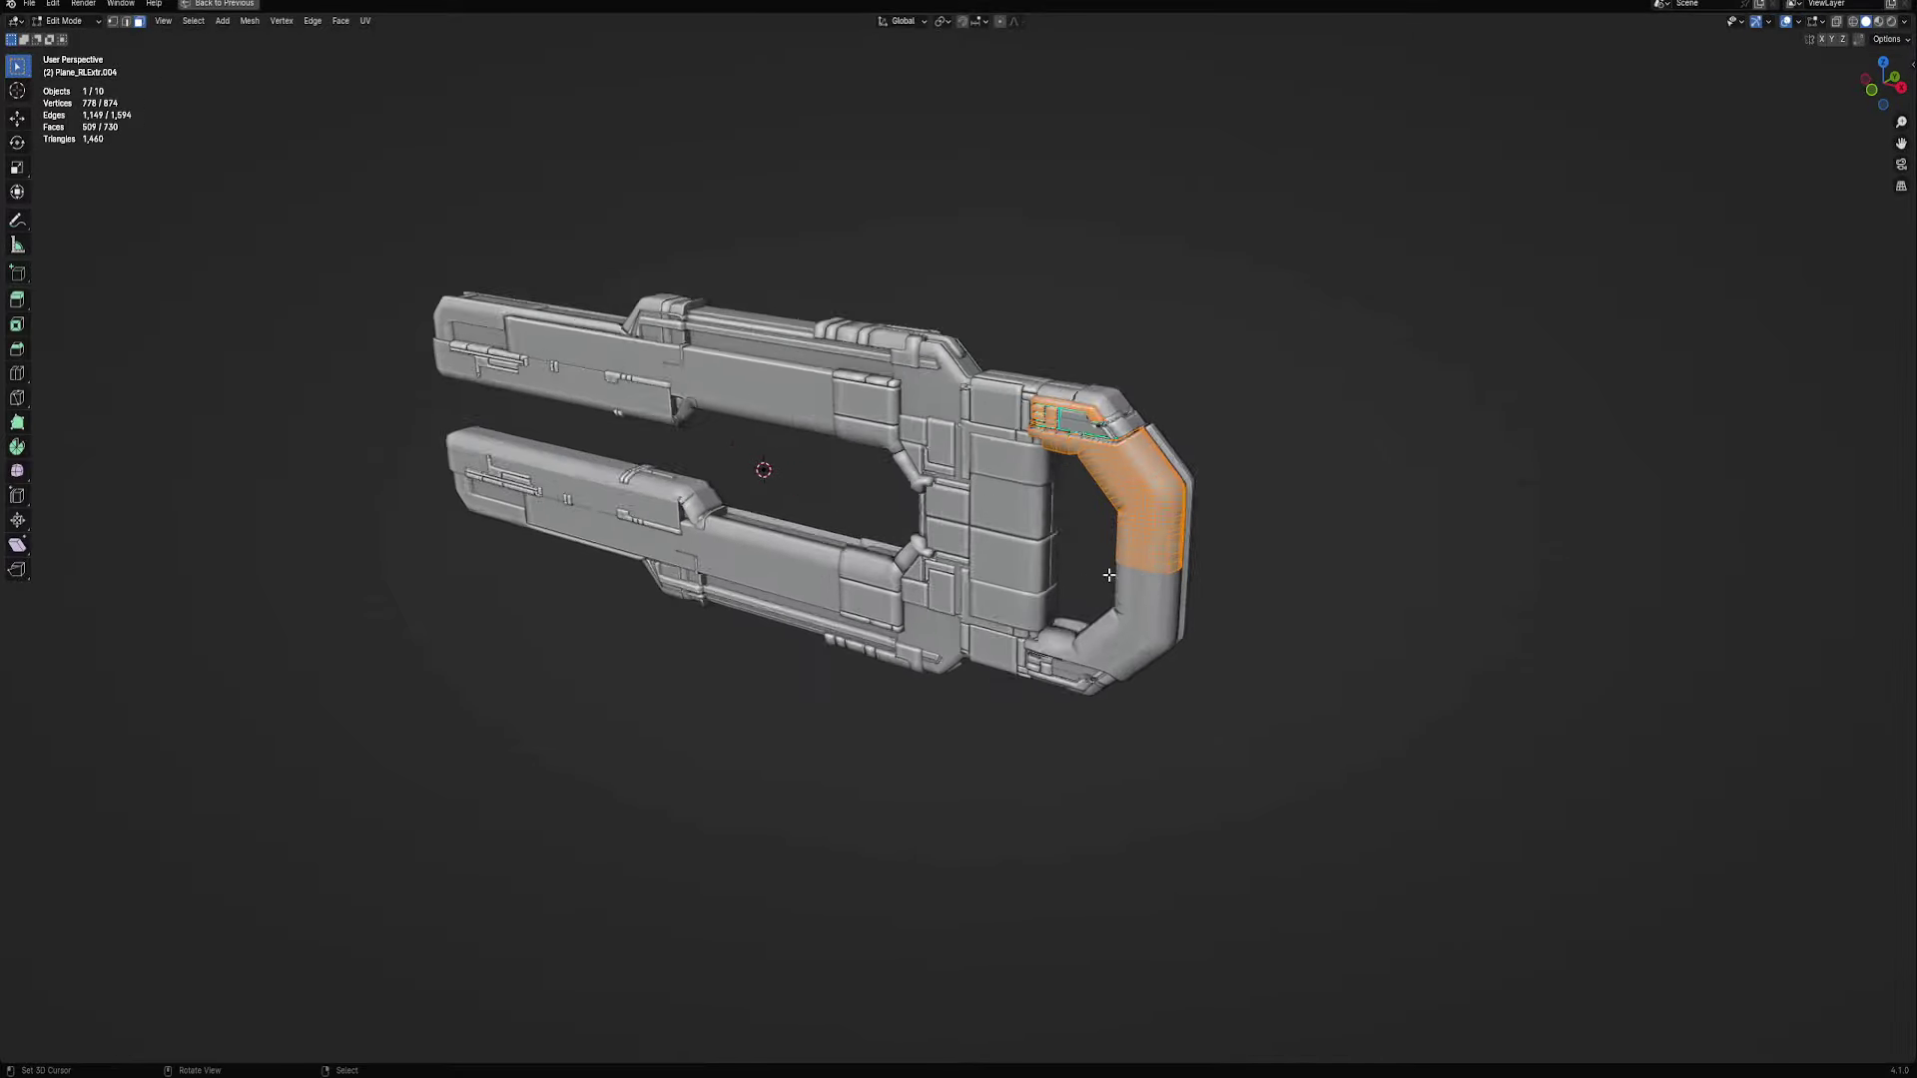
key("Tab")
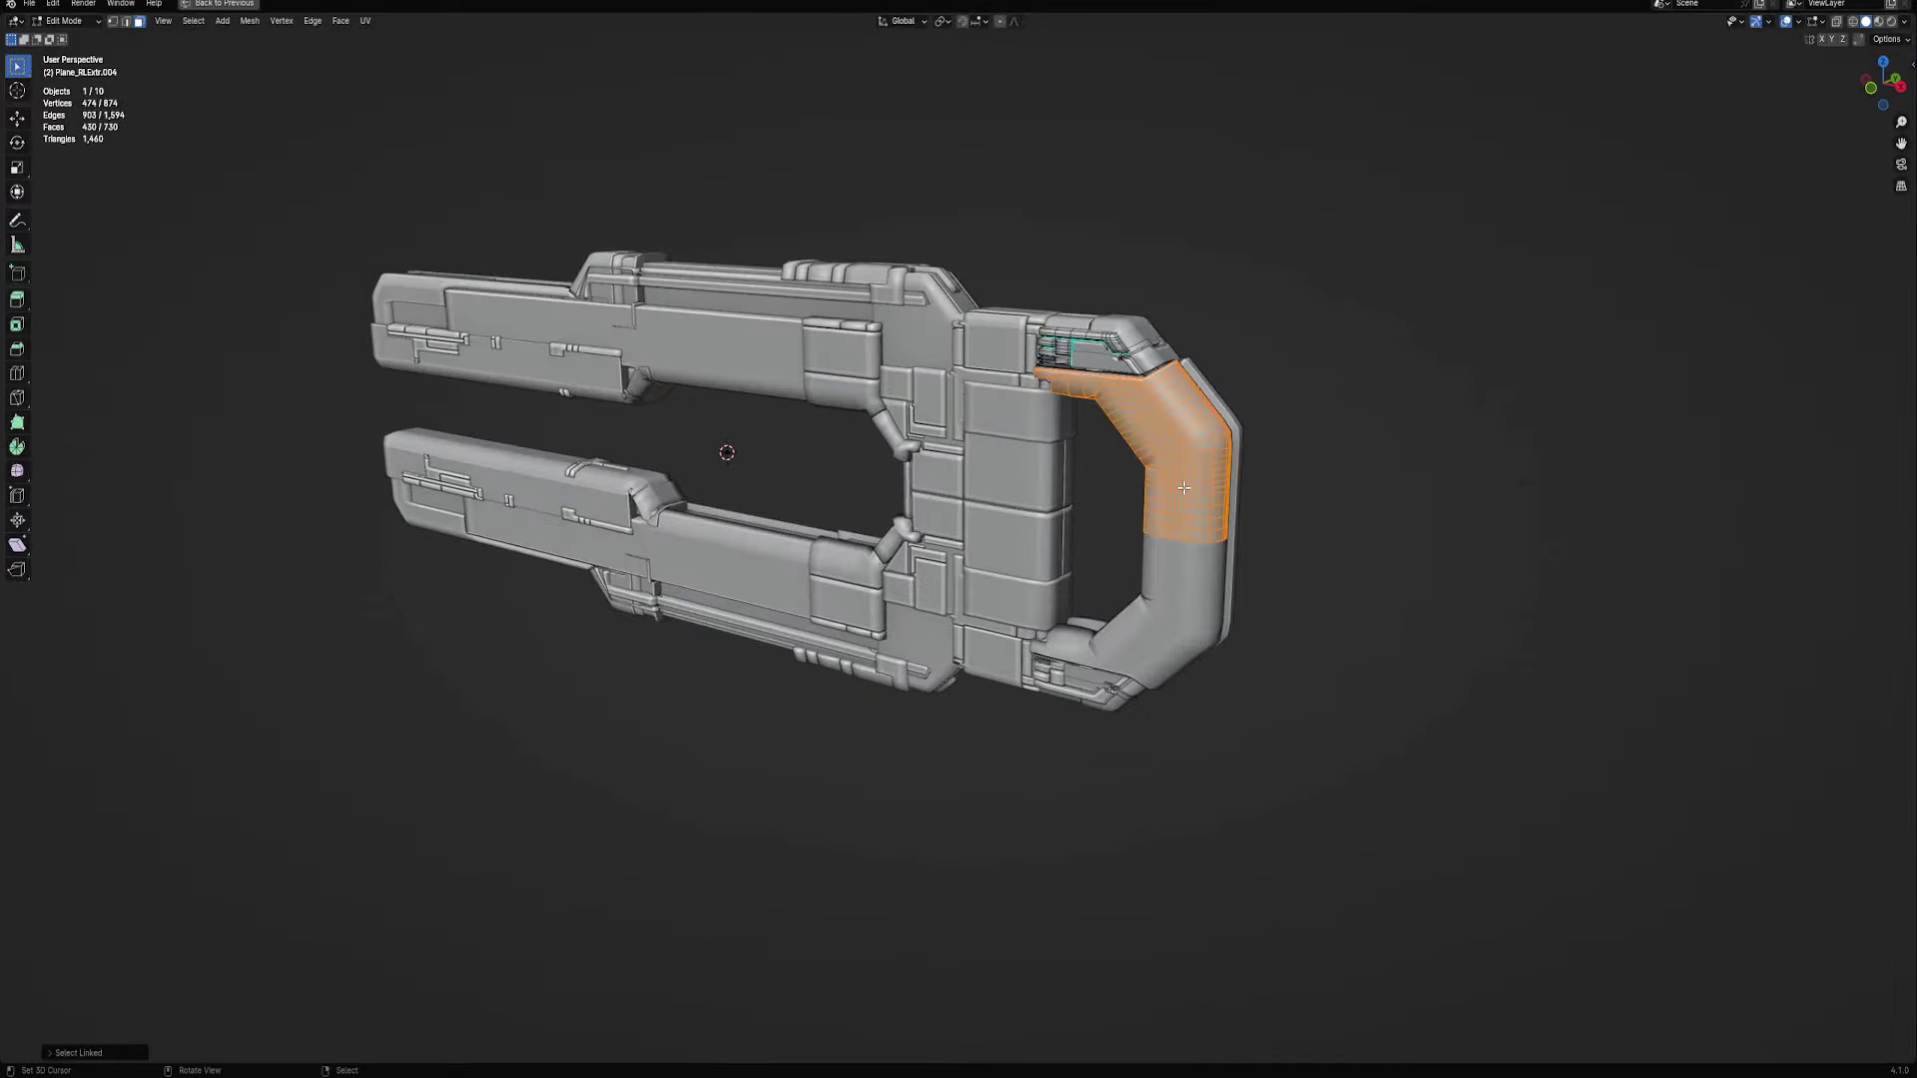
scroll(1188, 521, "down", 3)
key("shift+q")
mouse_move(1229, 614)
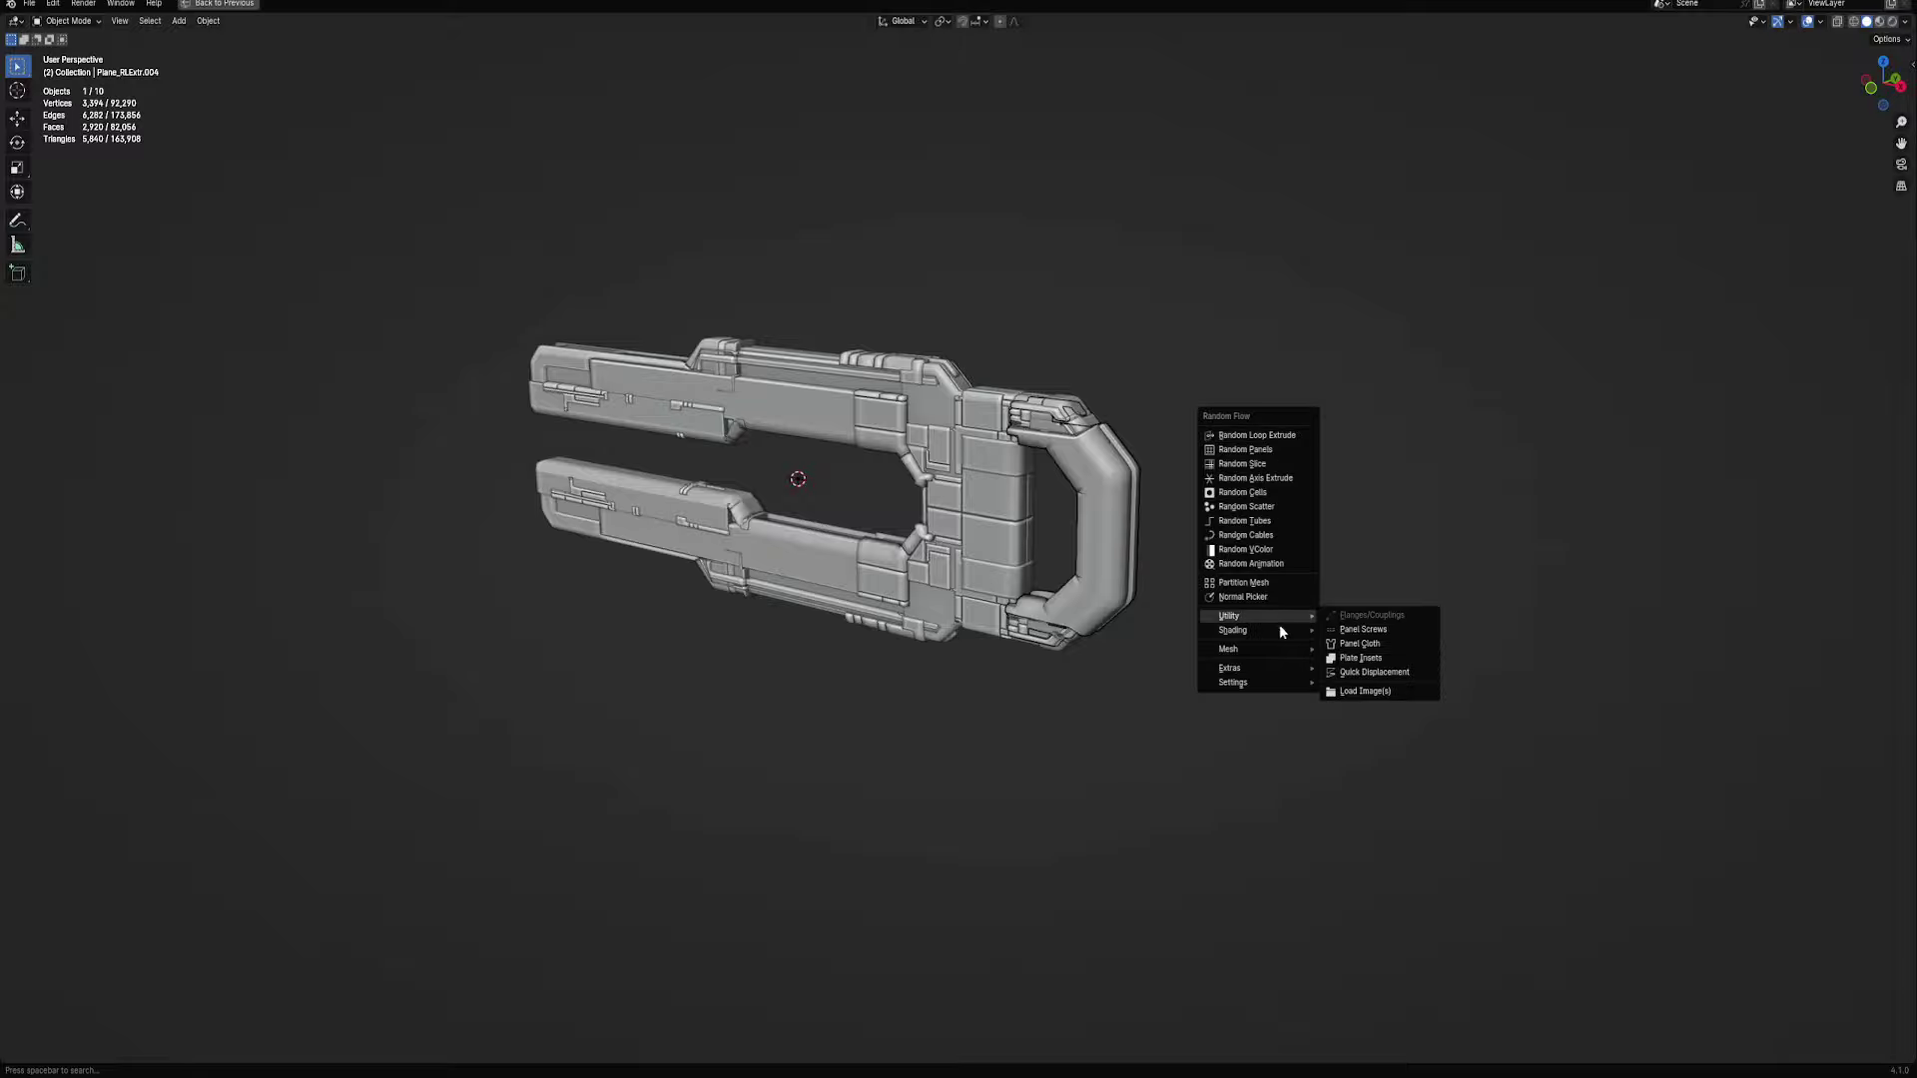
left_click(1357, 644)
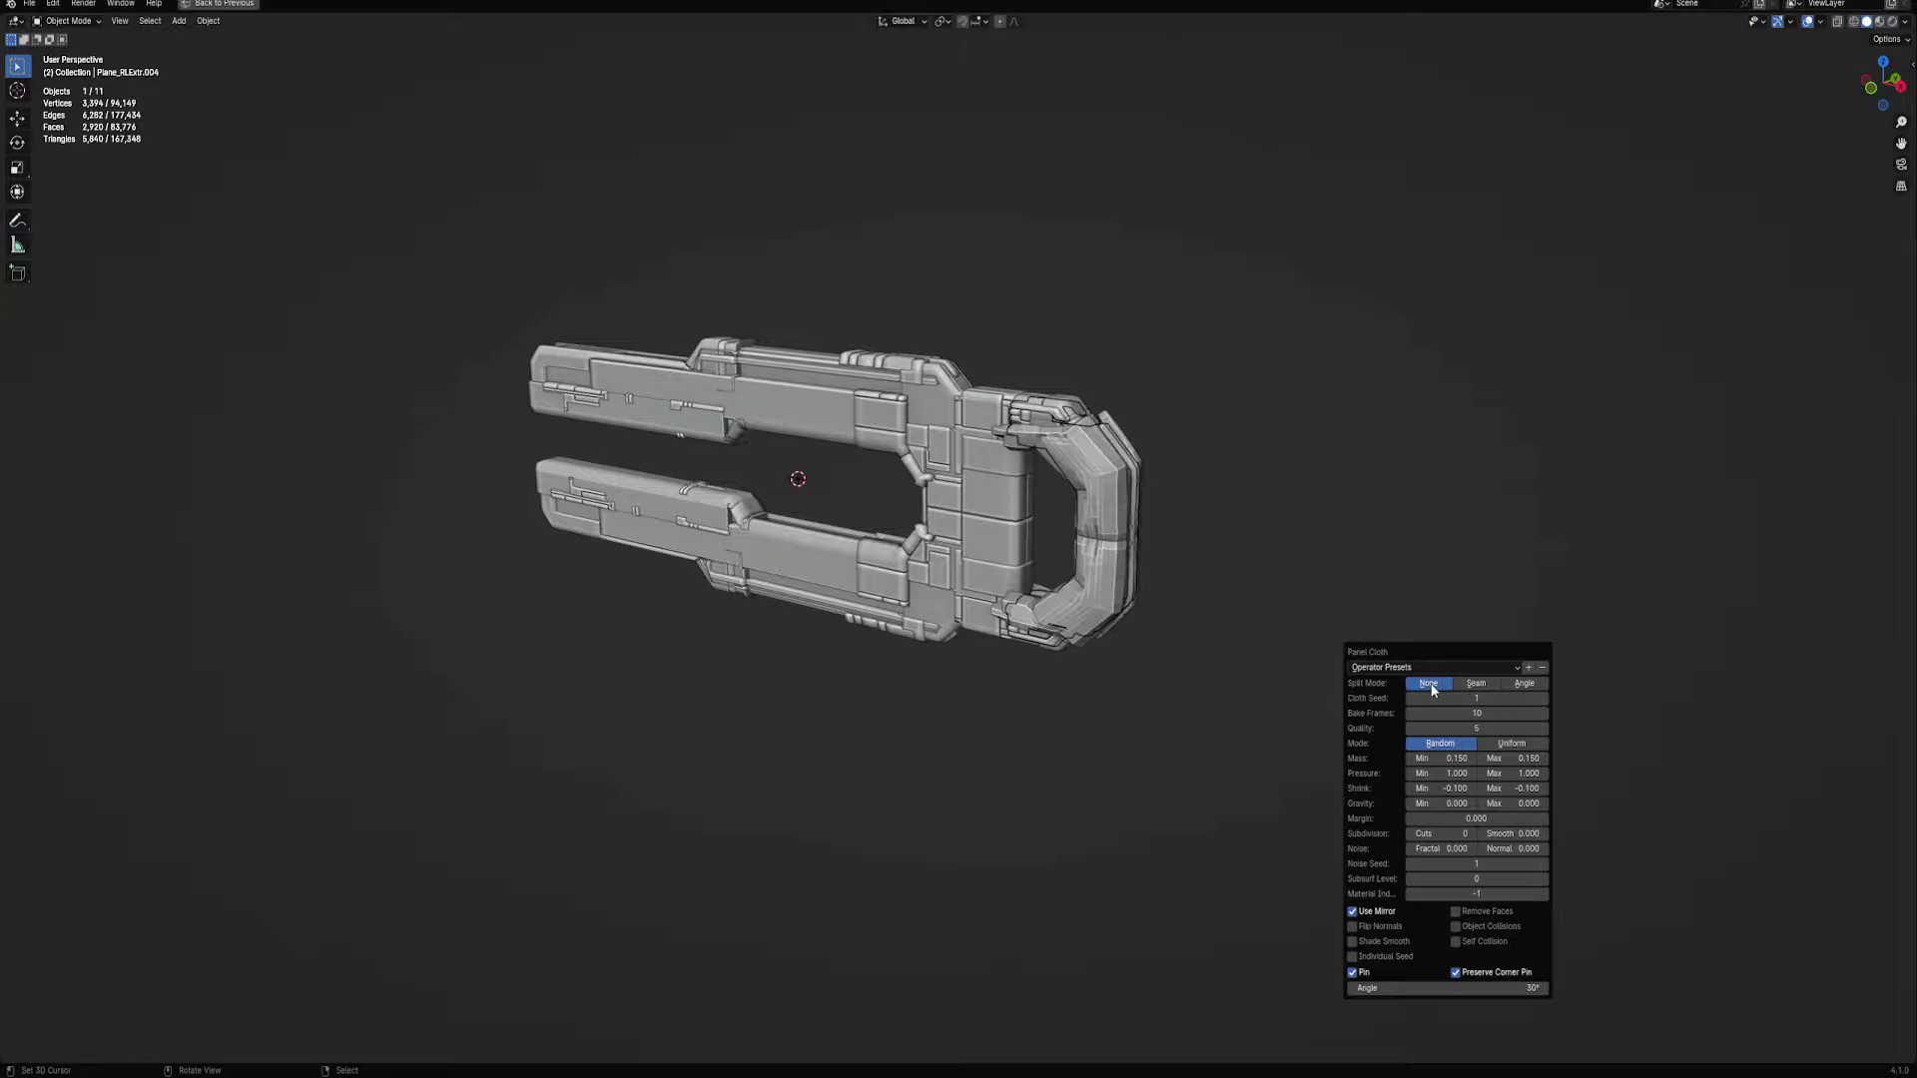
Set the cloth to Uniform mode with Use Mirror off, raise Subsurf Level, leave Remove Faces off
mouse_move(1431, 689)
middle_mouse_down()
mouse_move(1045, 585)
mouse_move(1280, 565)
middle_mouse_up()
key("F9")
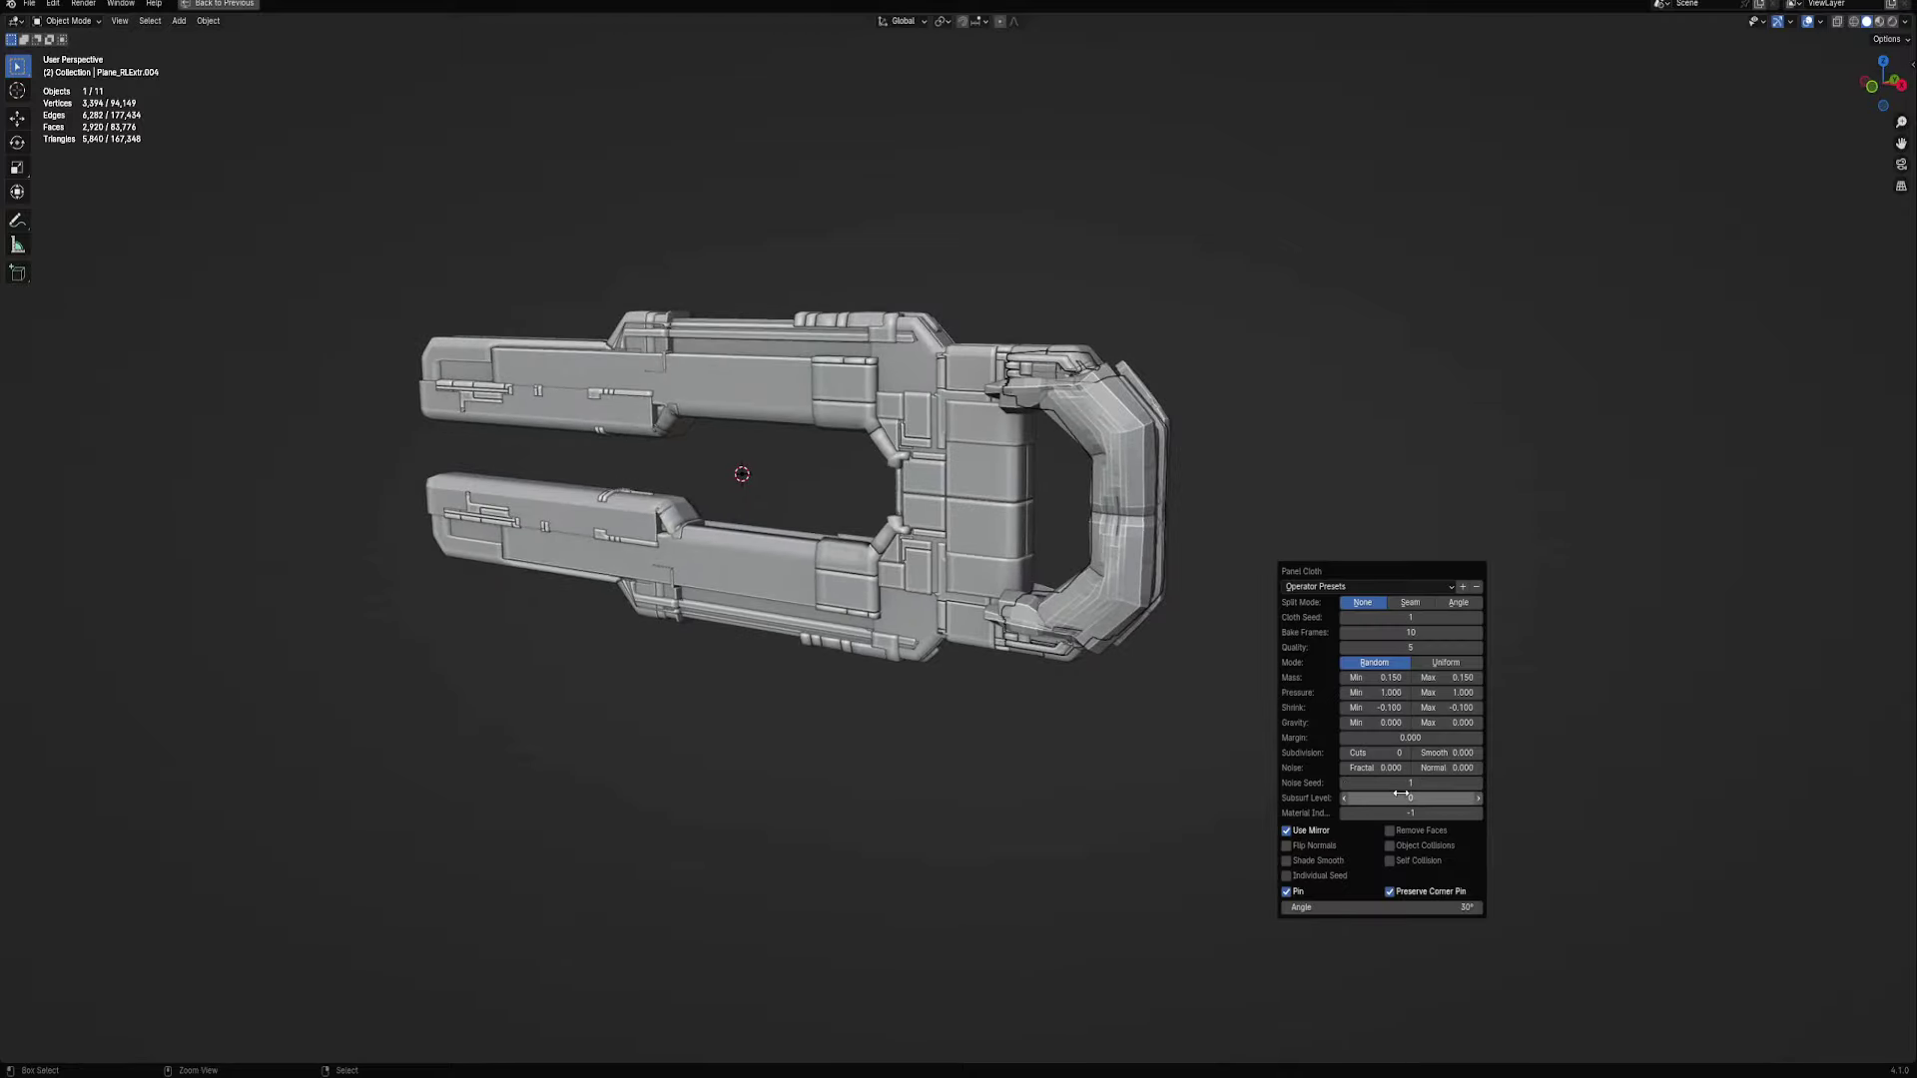
left_click_drag(1400, 793, 1394, 799)
left_click(1314, 834)
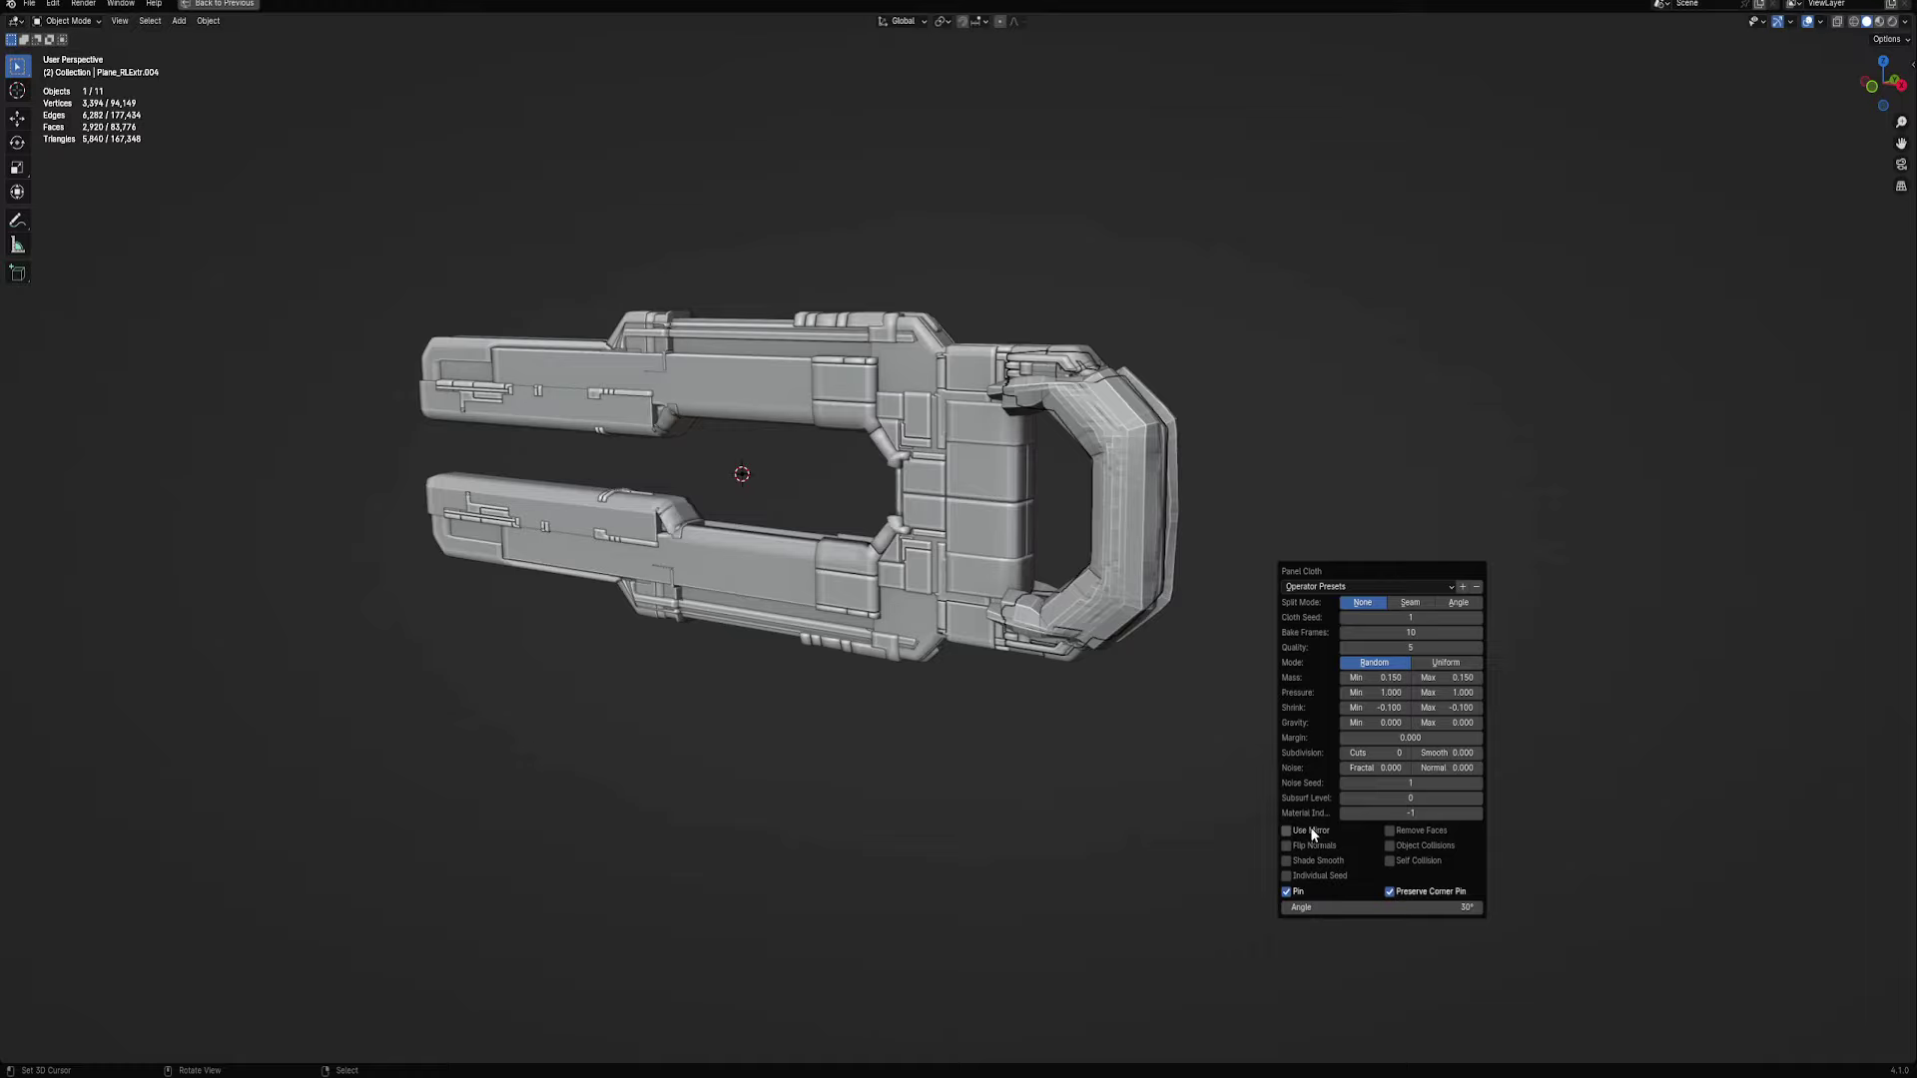
left_click(1444, 662)
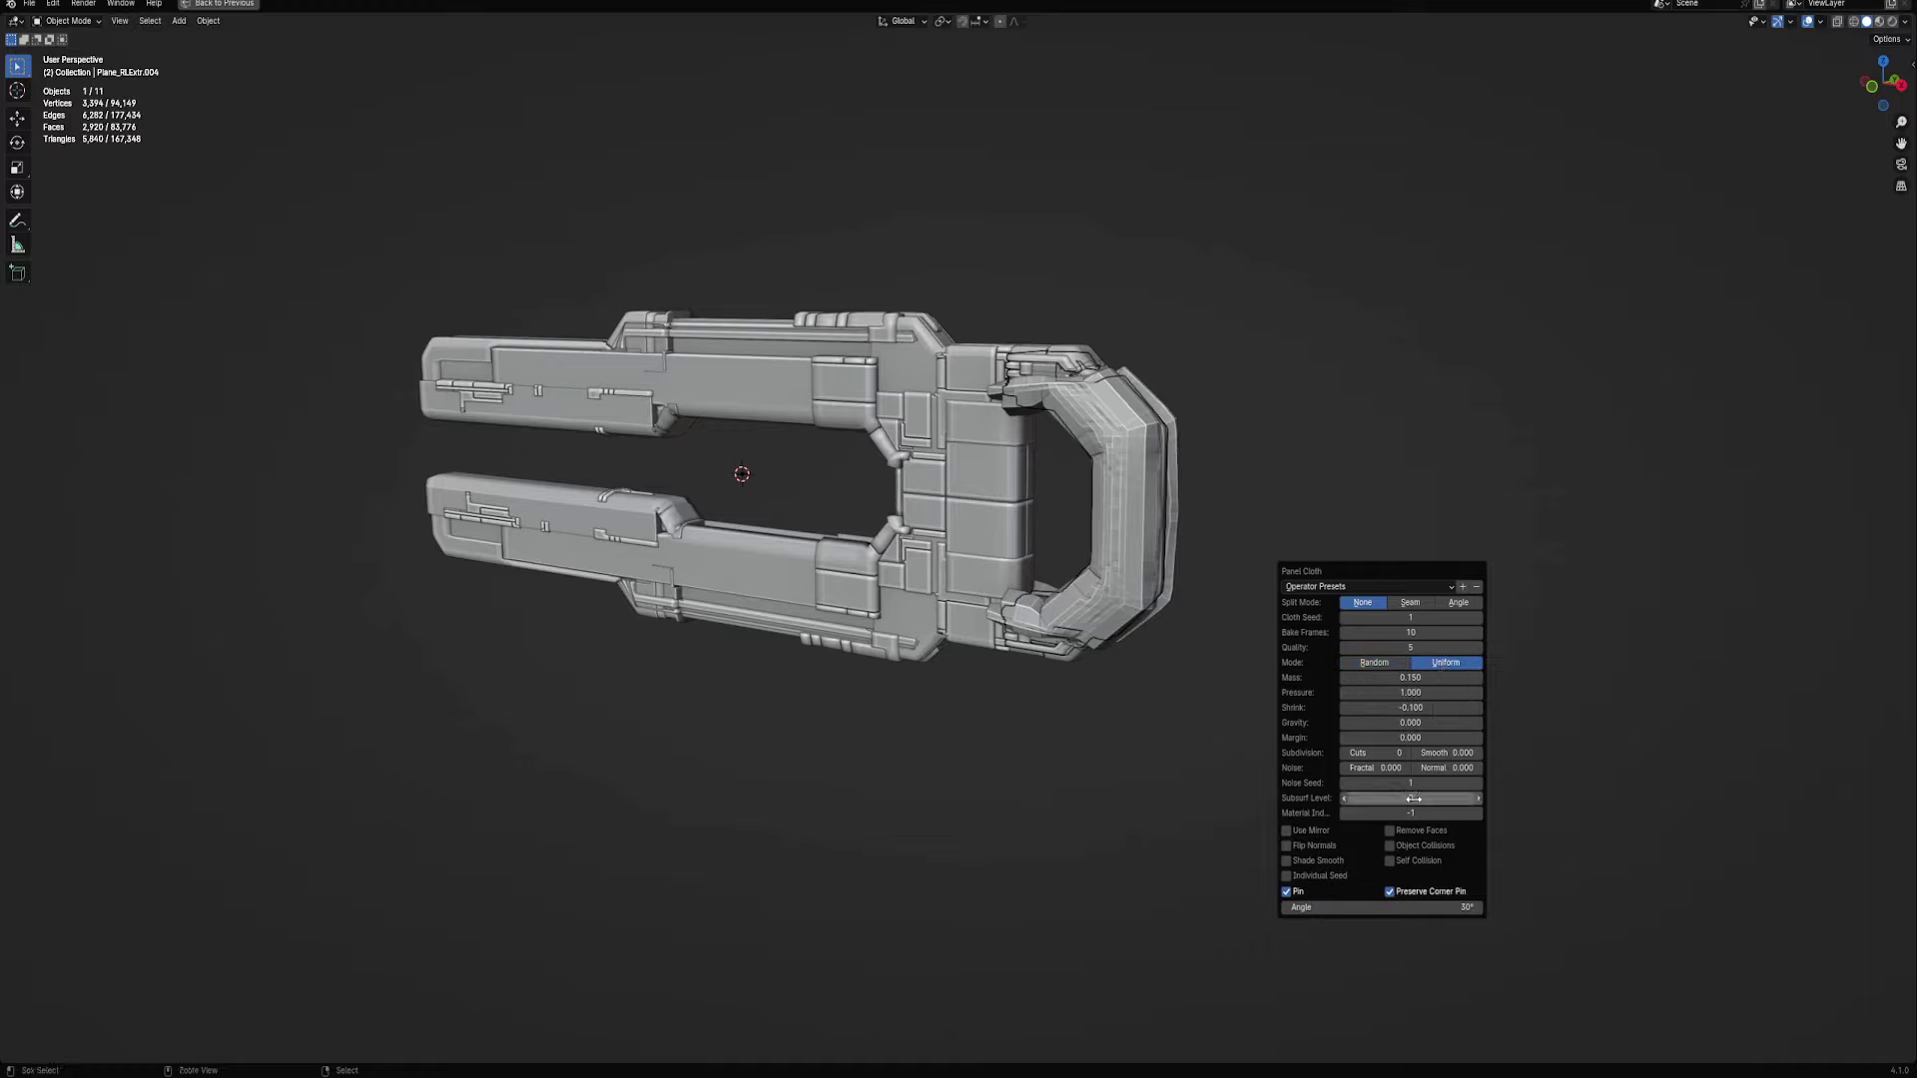
left_click_drag(1414, 798, 1423, 799)
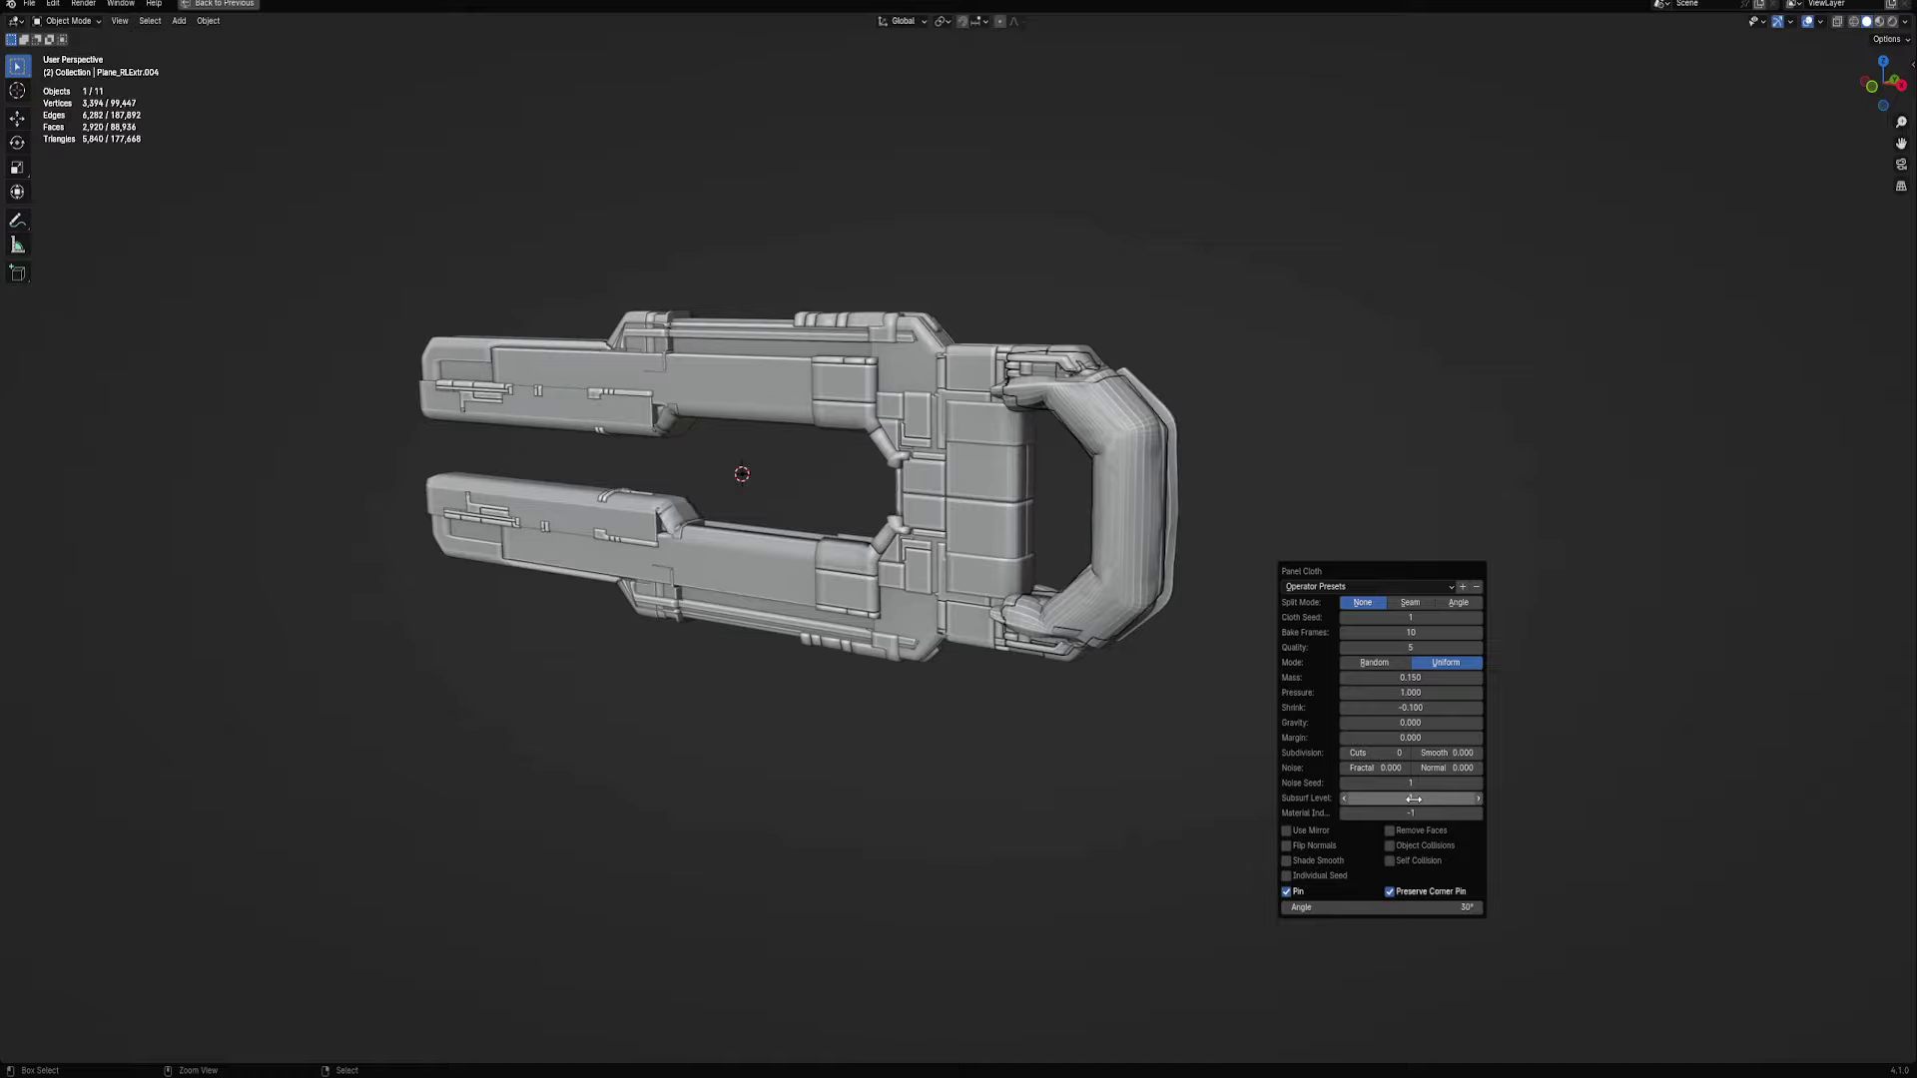
left_click(1423, 833)
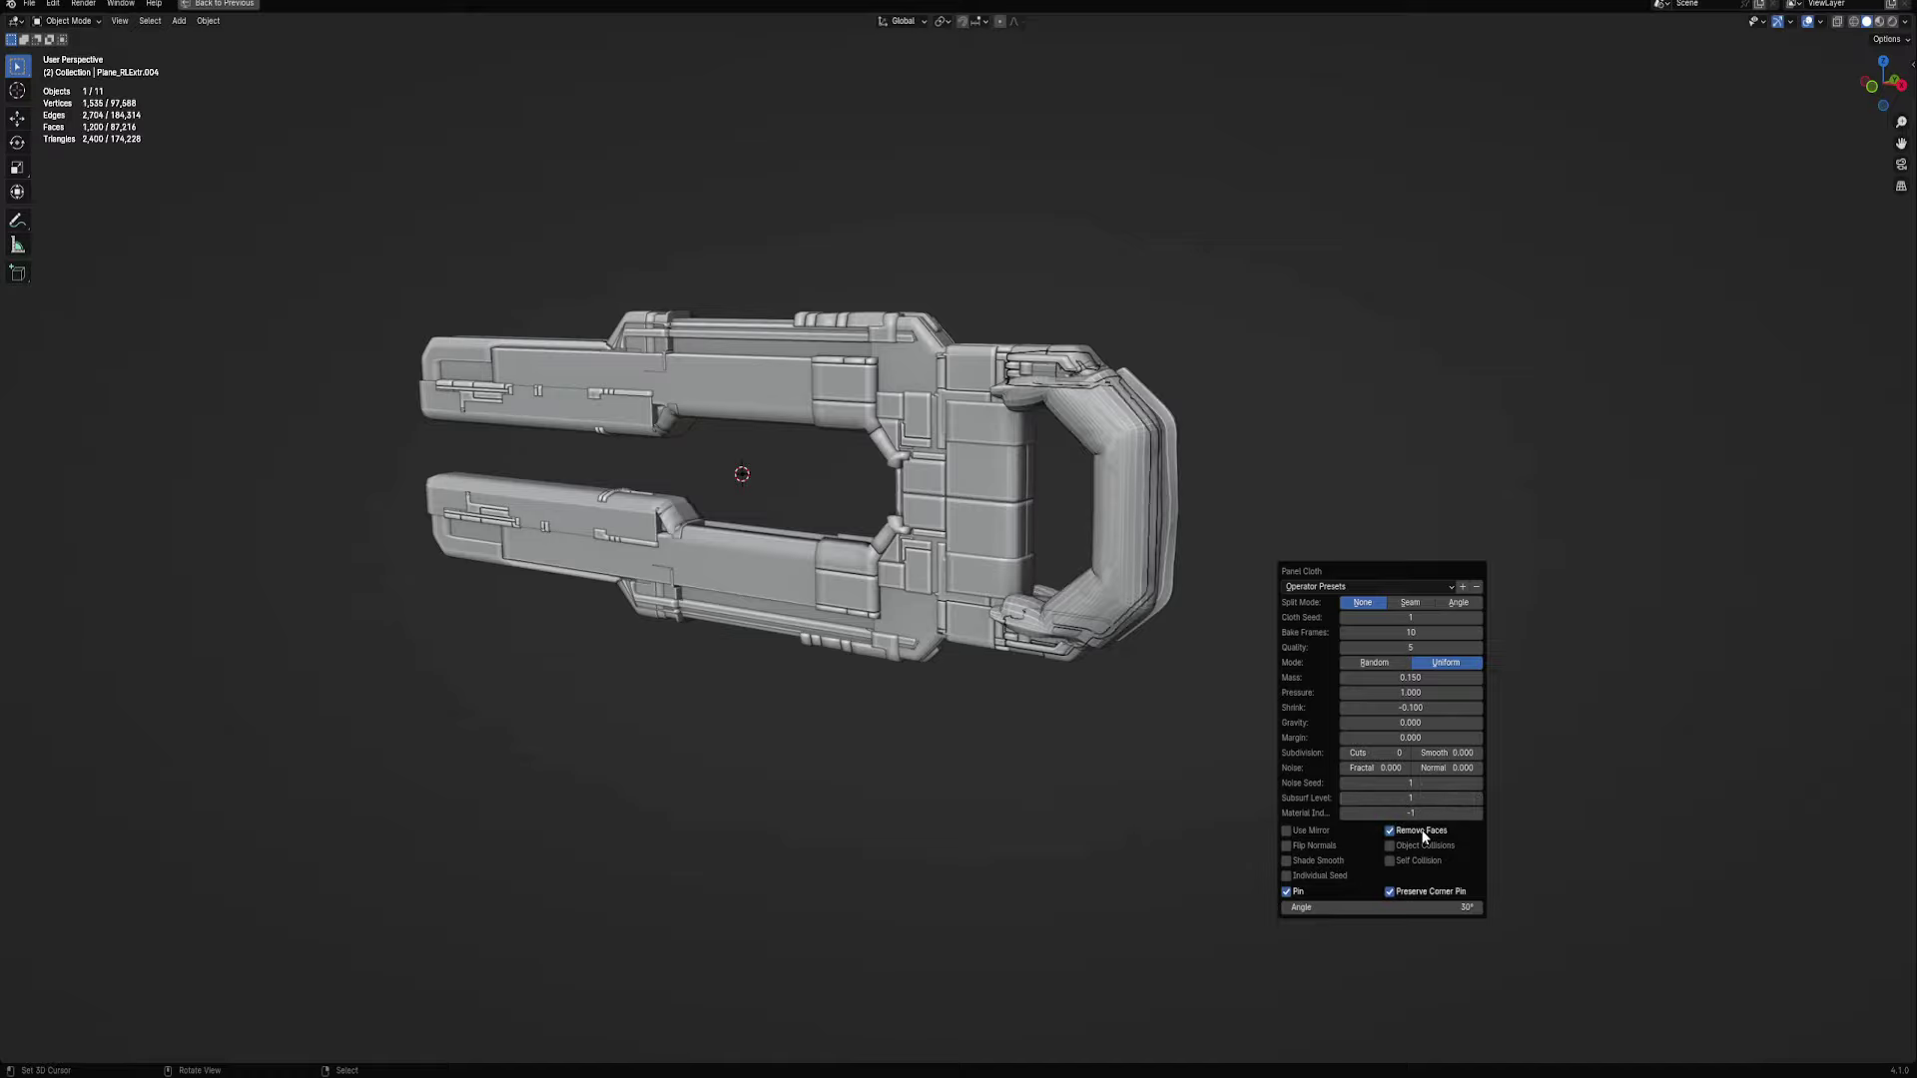
left_click(1424, 834)
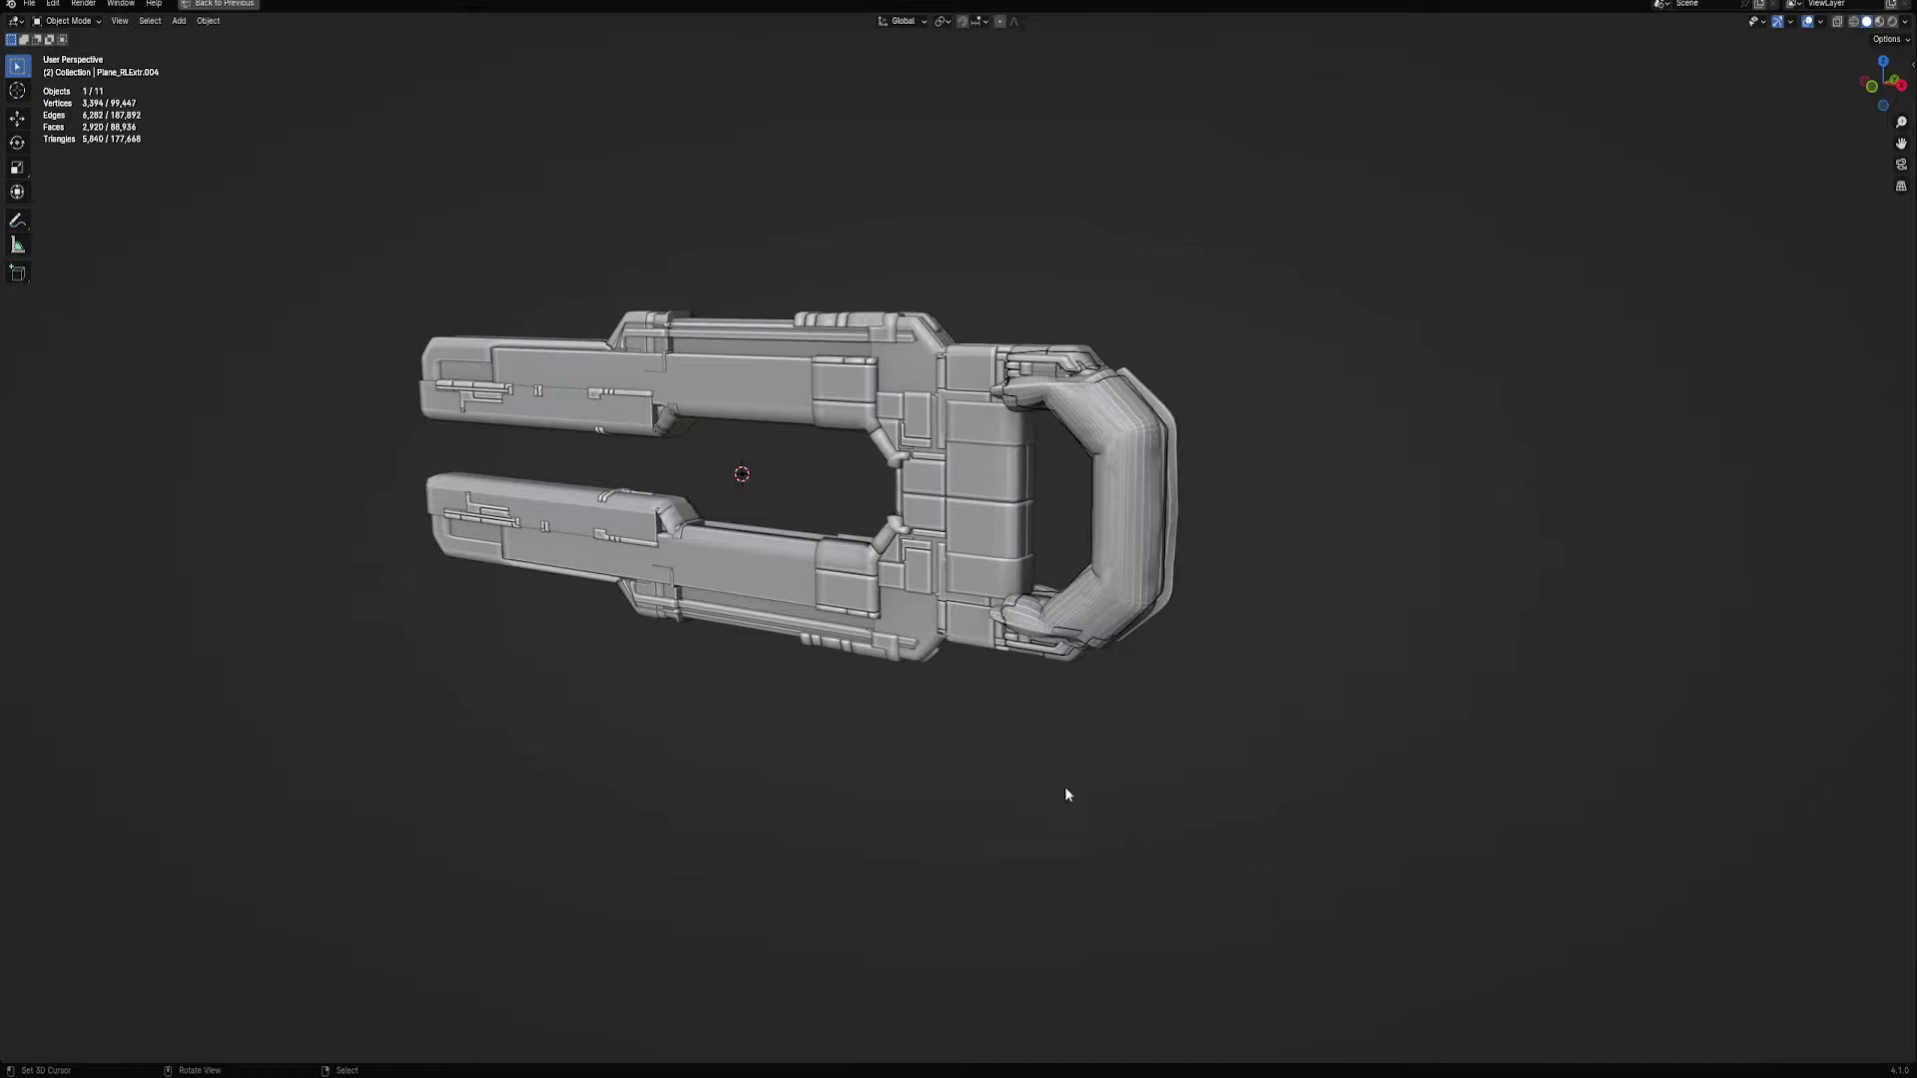
middle_click_drag(1065, 786, 1012, 657)
mouse_move(1003, 583)
middle_mouse_down()
mouse_move(996, 612)
mouse_move(1184, 599)
middle_mouse_up()
Set the cloth mass to 0.150 and increase the cloth pressure
key("F9")
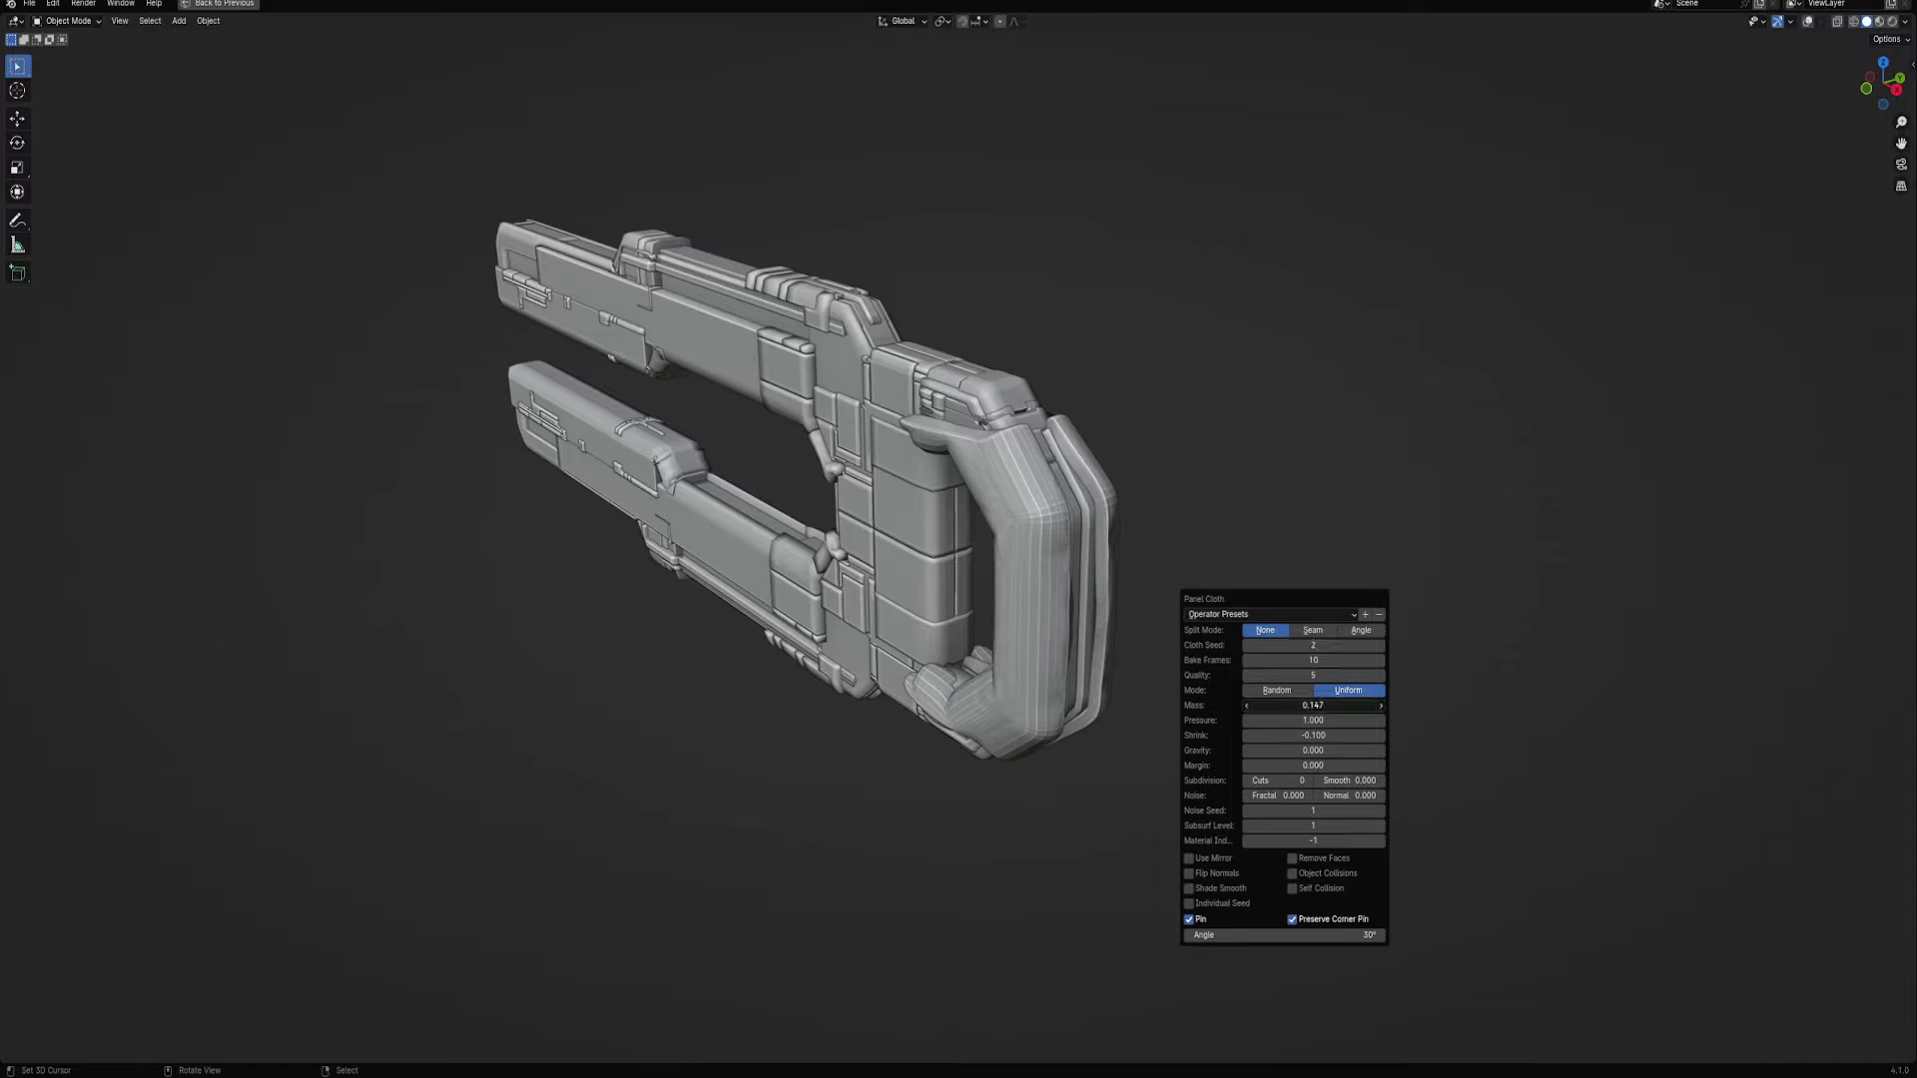
mouse_move(1313, 705)
left_mouse_down()
mouse_move(1257, 720)
mouse_move(1333, 720)
mouse_move(1315, 720)
left_mouse_up()
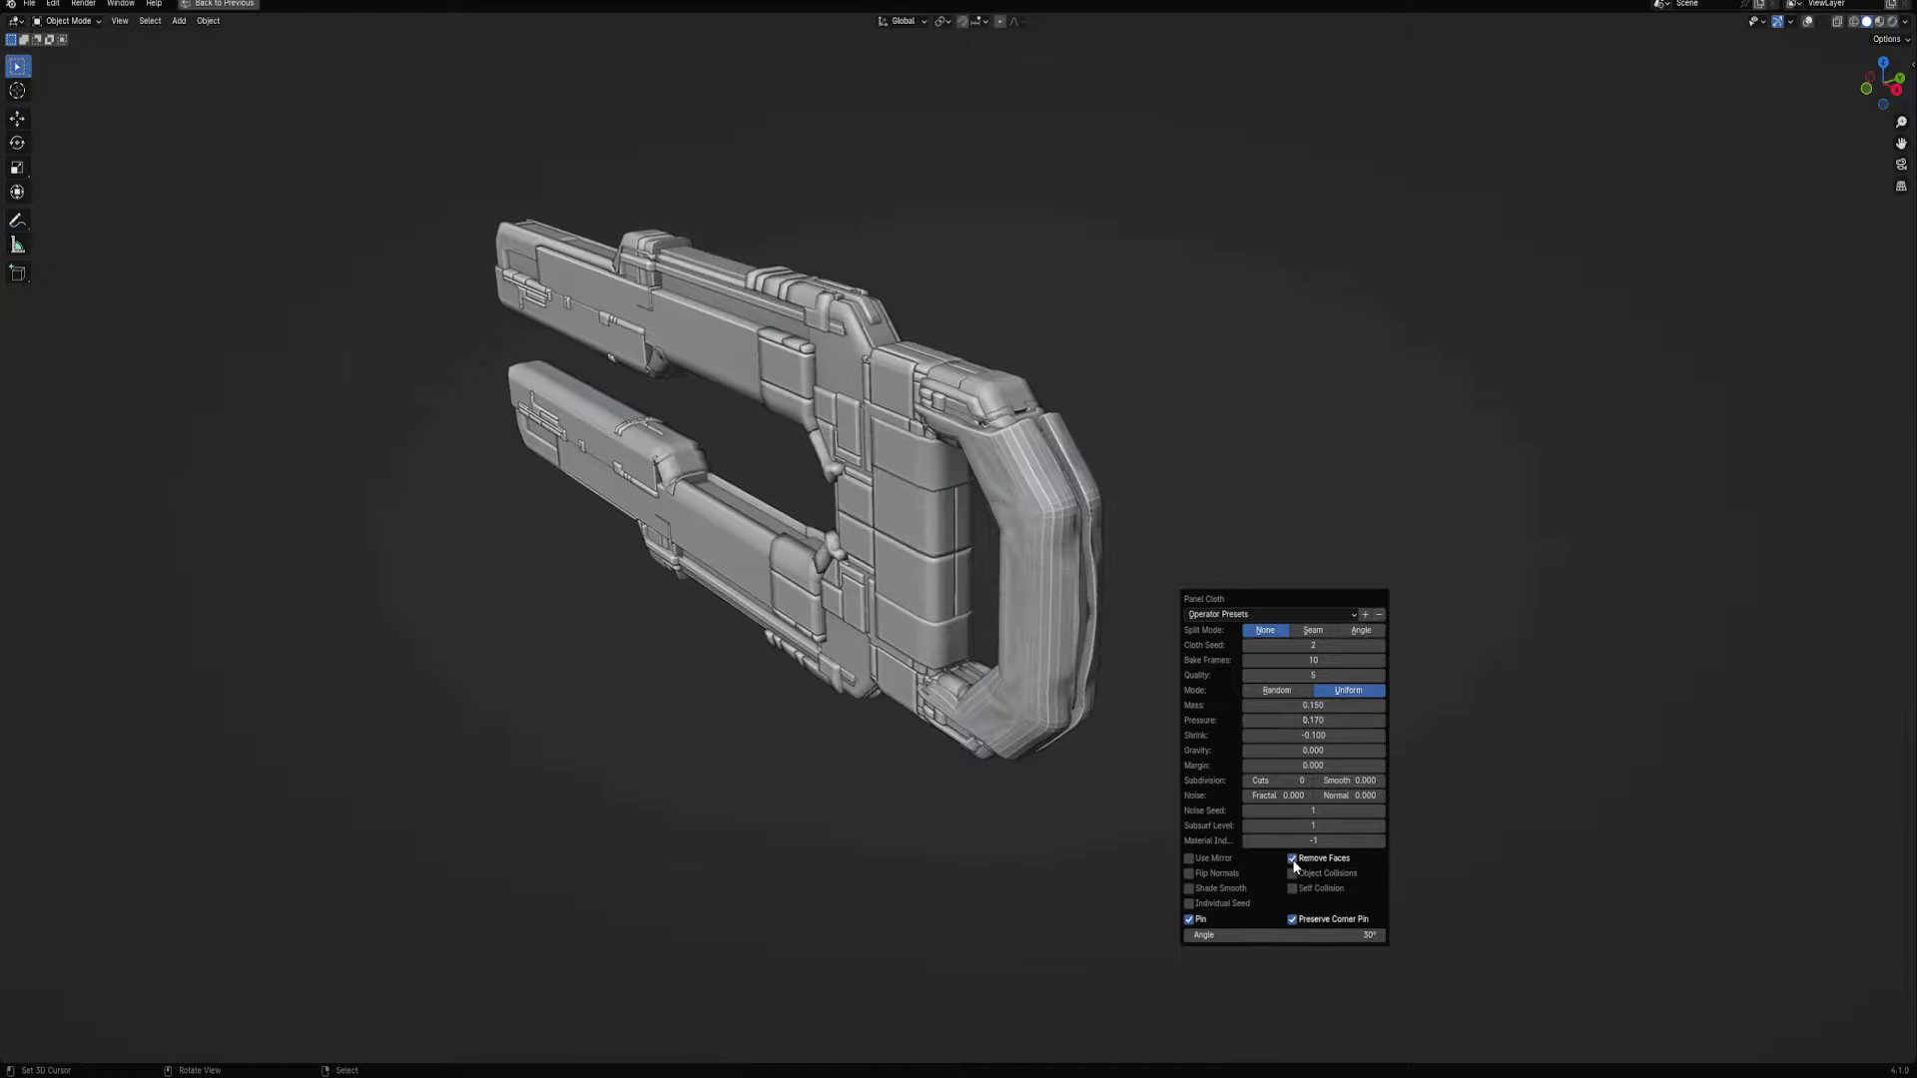
middle_click_drag(1014, 571, 1217, 532)
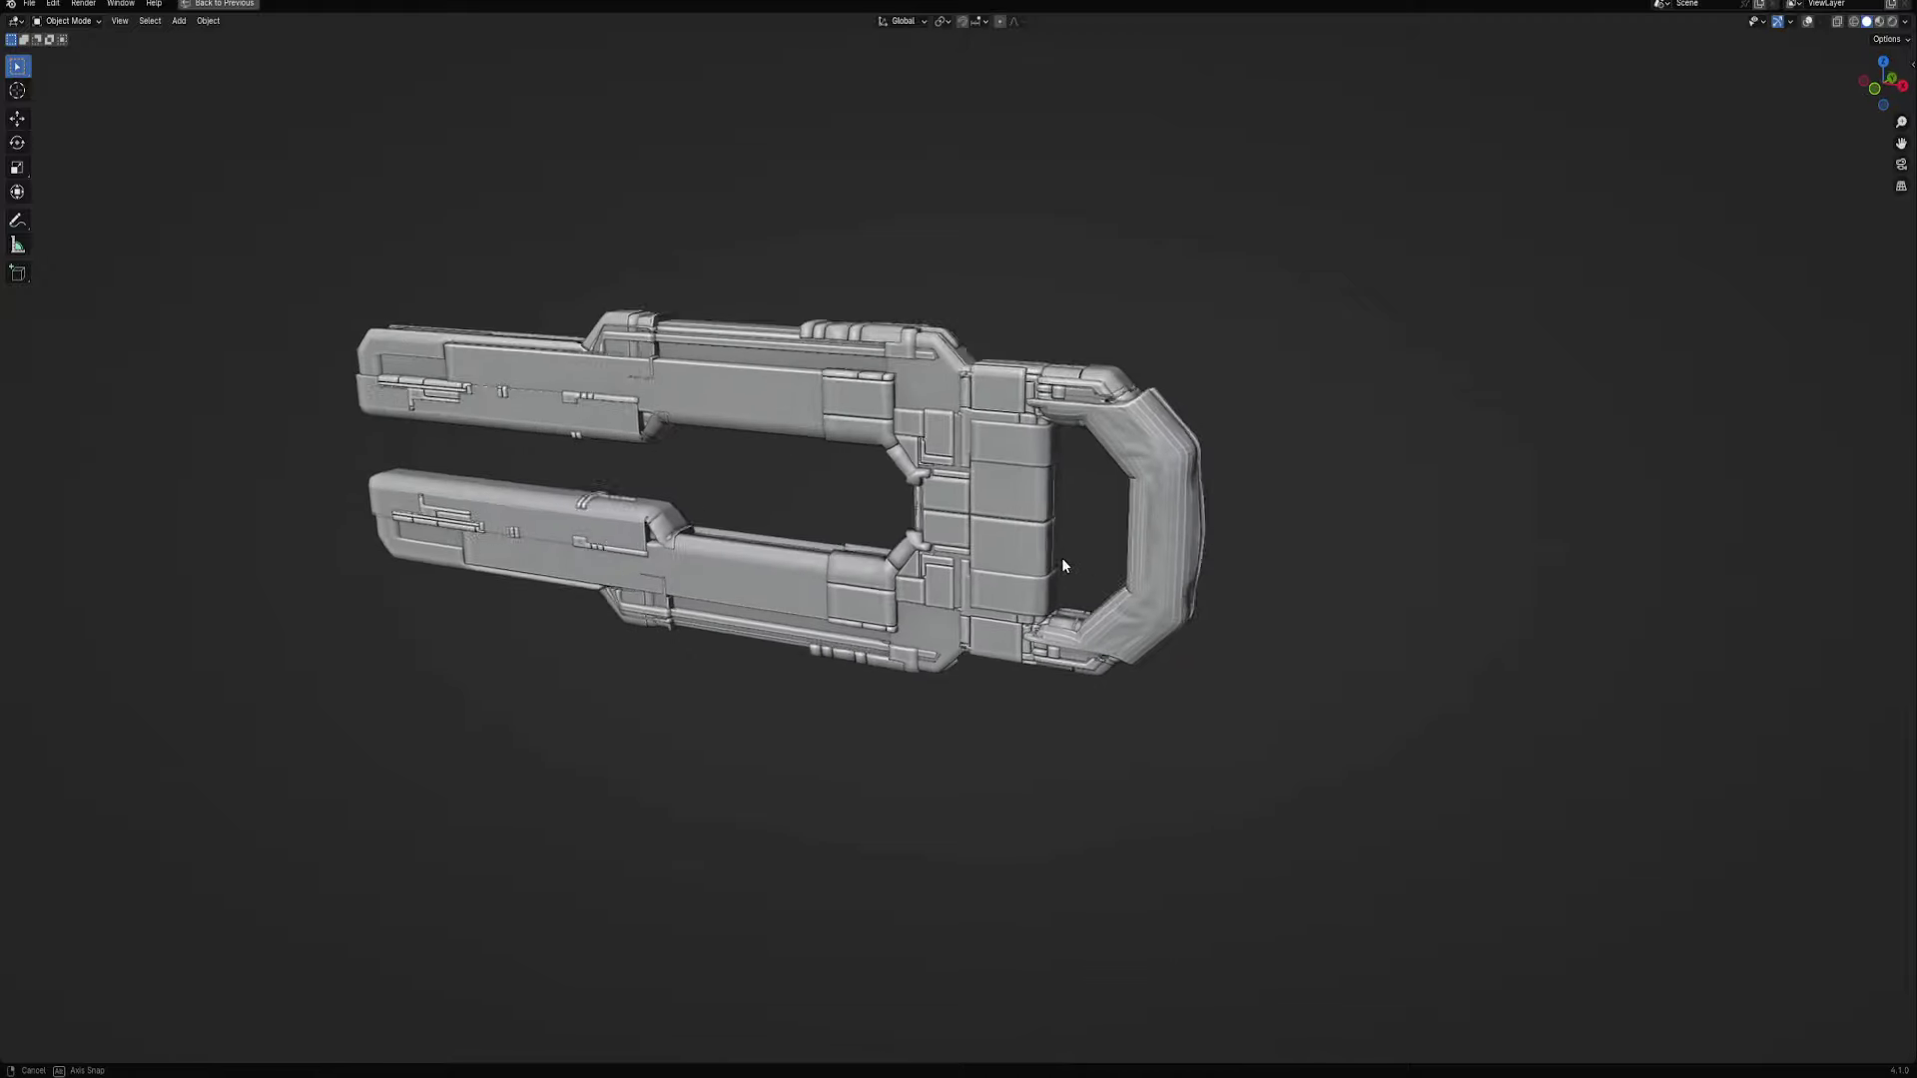
key("F9")
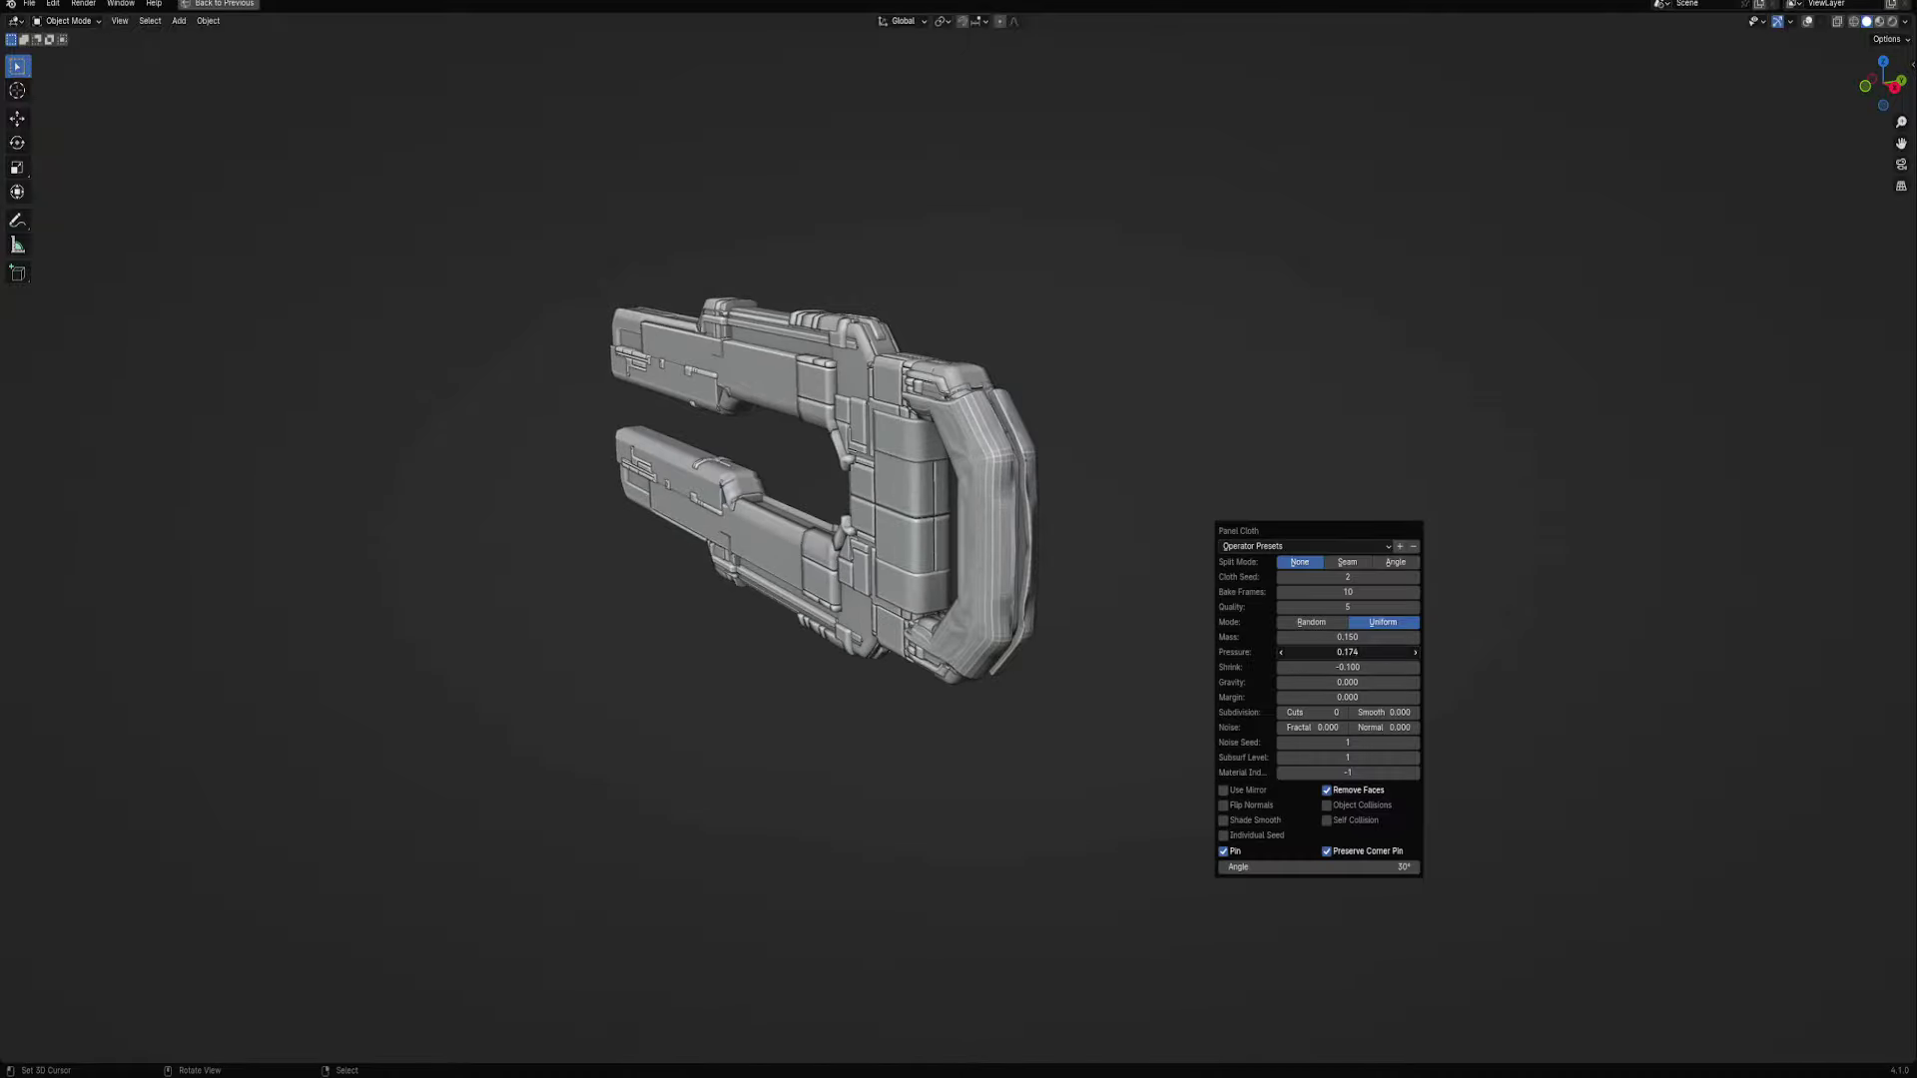
mouse_move(1347, 652)
left_mouse_down()
mouse_move(1398, 651)
mouse_move(1292, 654)
left_mouse_up()
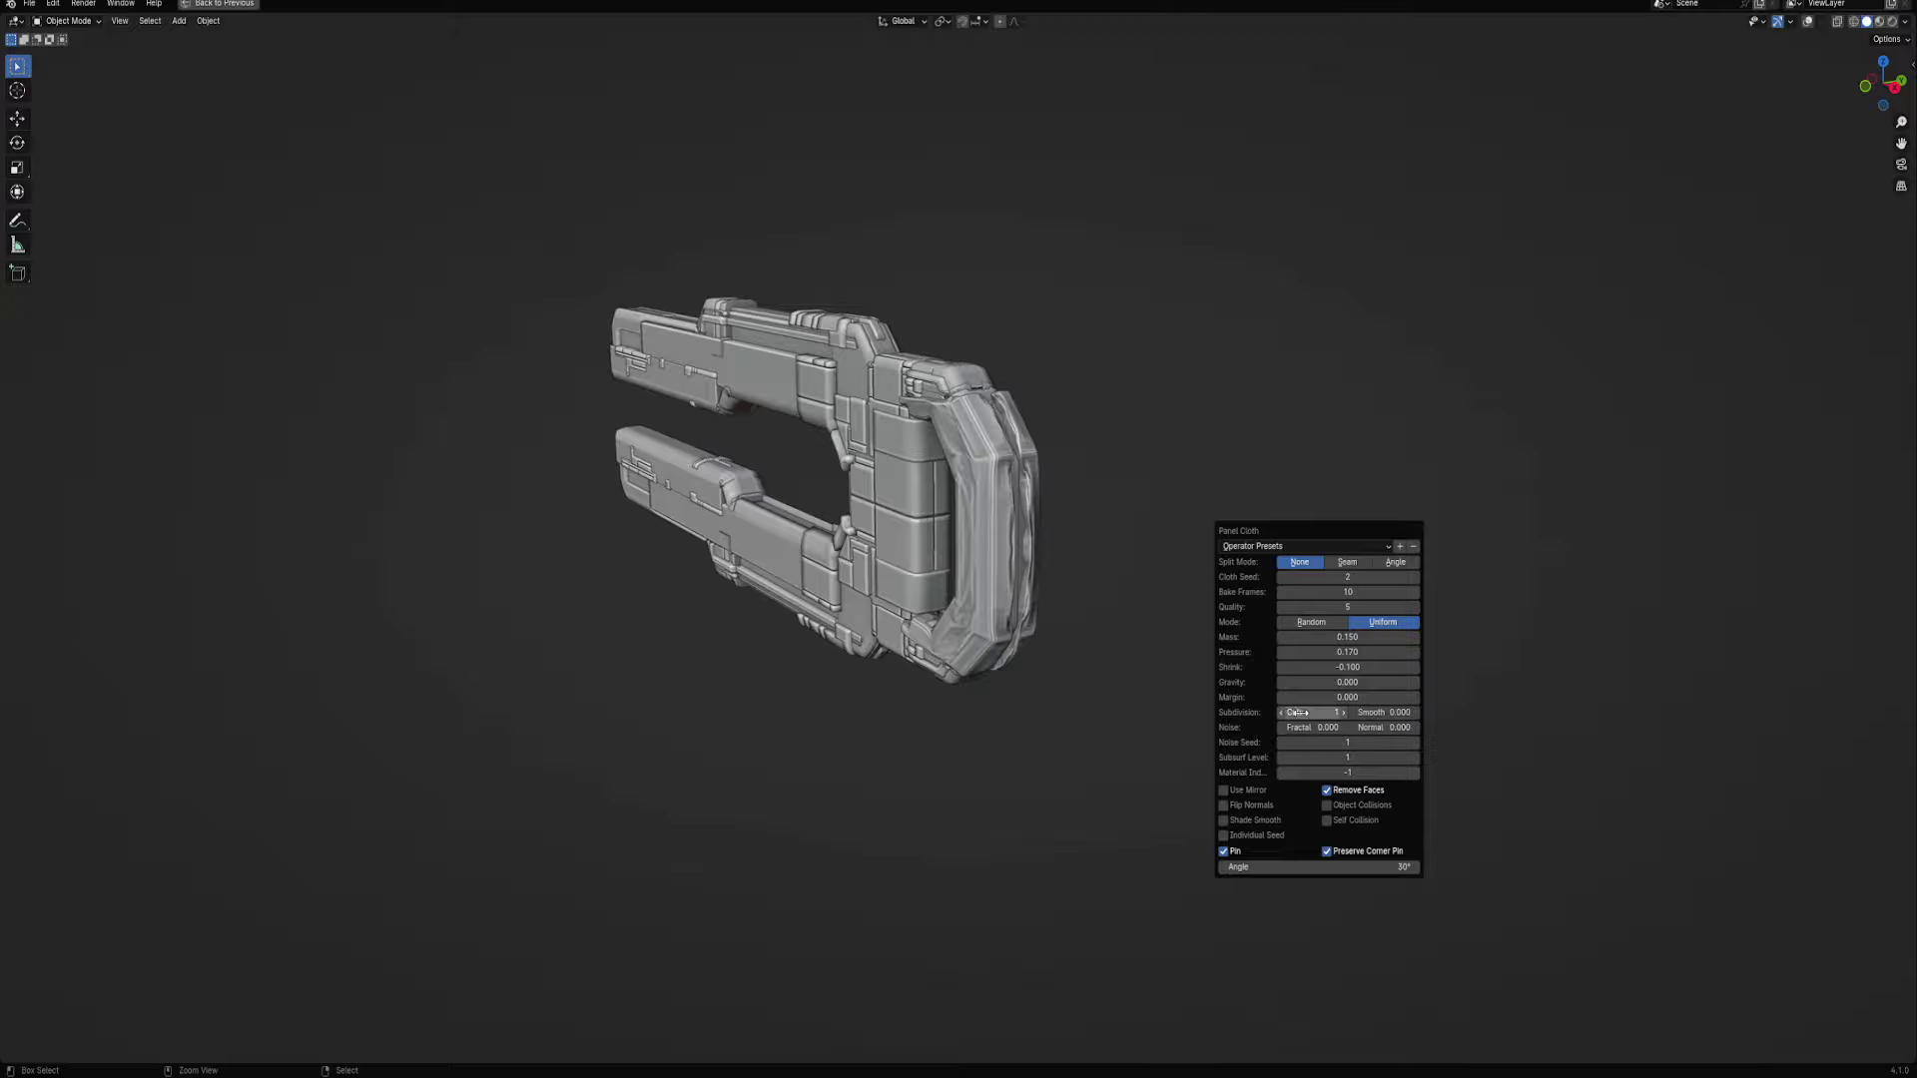
middle_click_drag(946, 651, 988, 654)
key("F9")
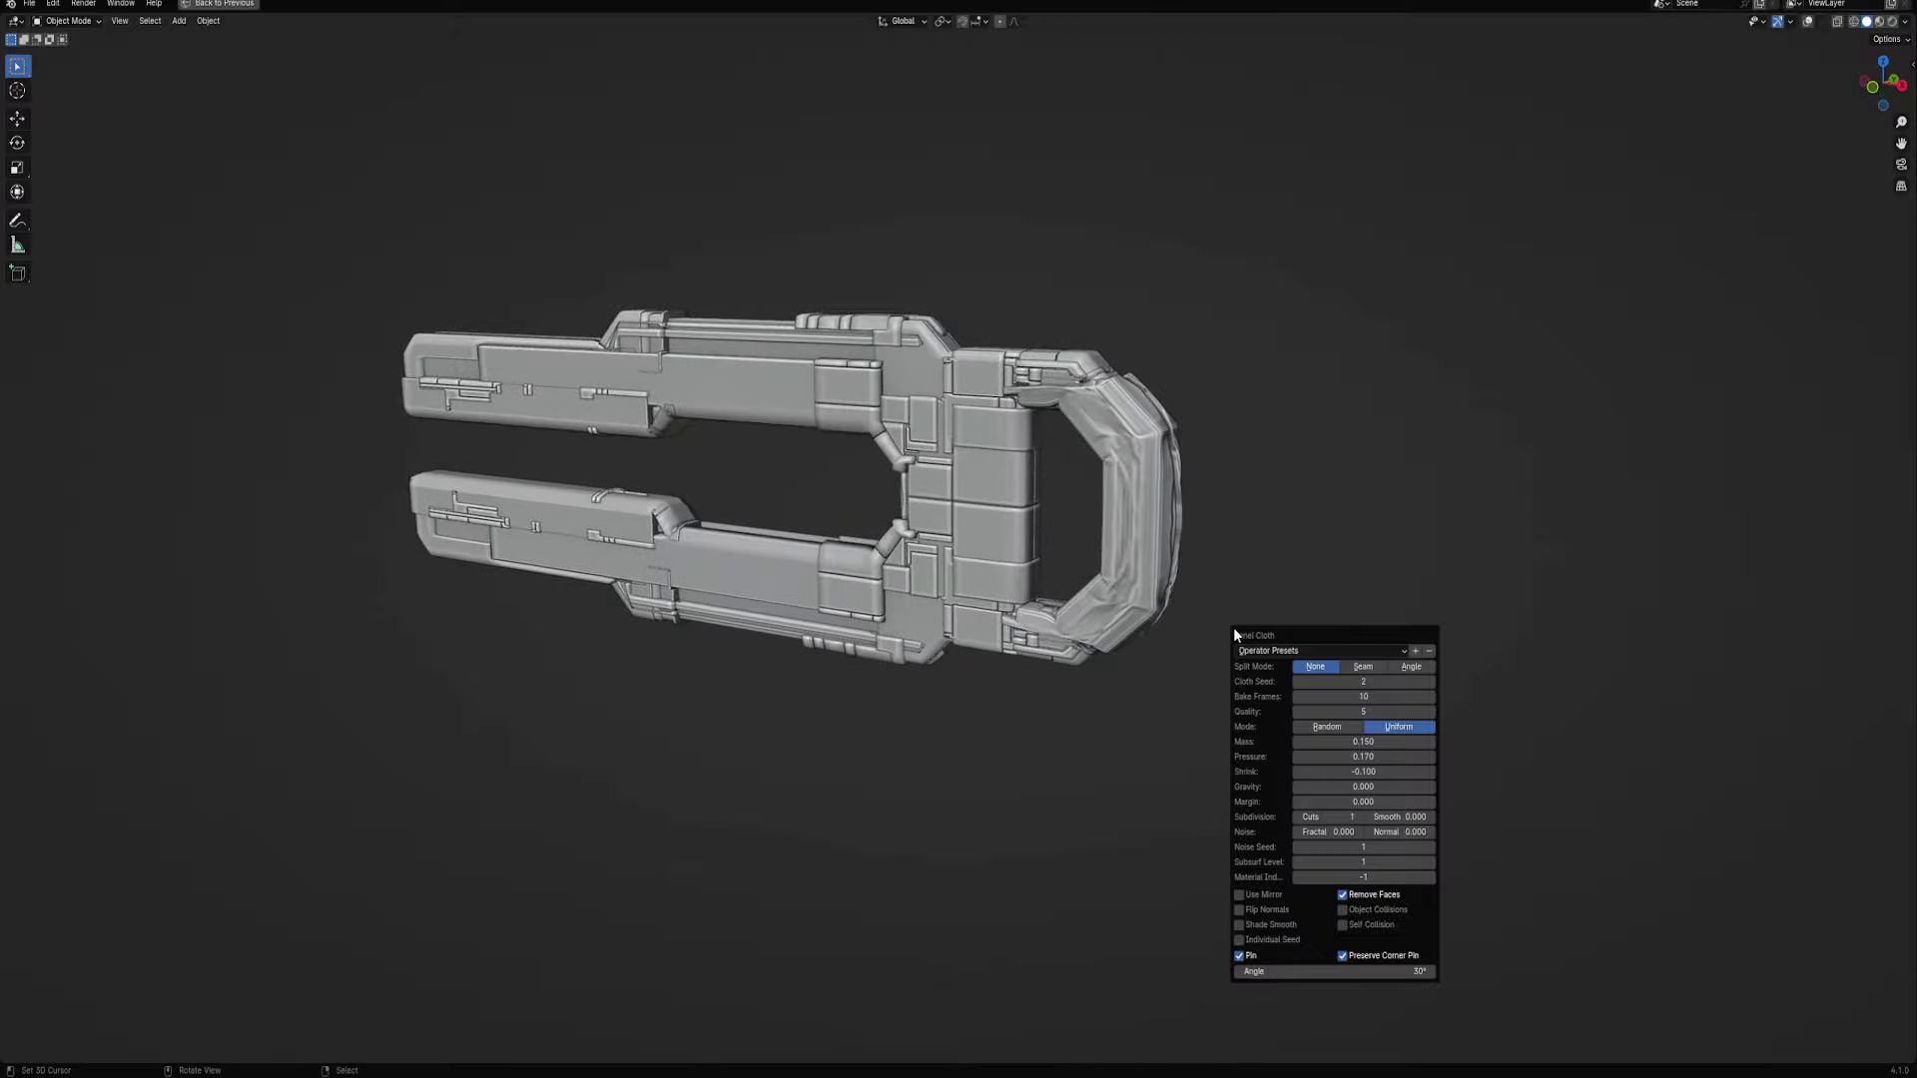
Adjust cloth cuts, shrink back to -0.100, pressure, mass and subdivision smooth for deeper wrinkles
left_click_drag(1362, 818, 1334, 816)
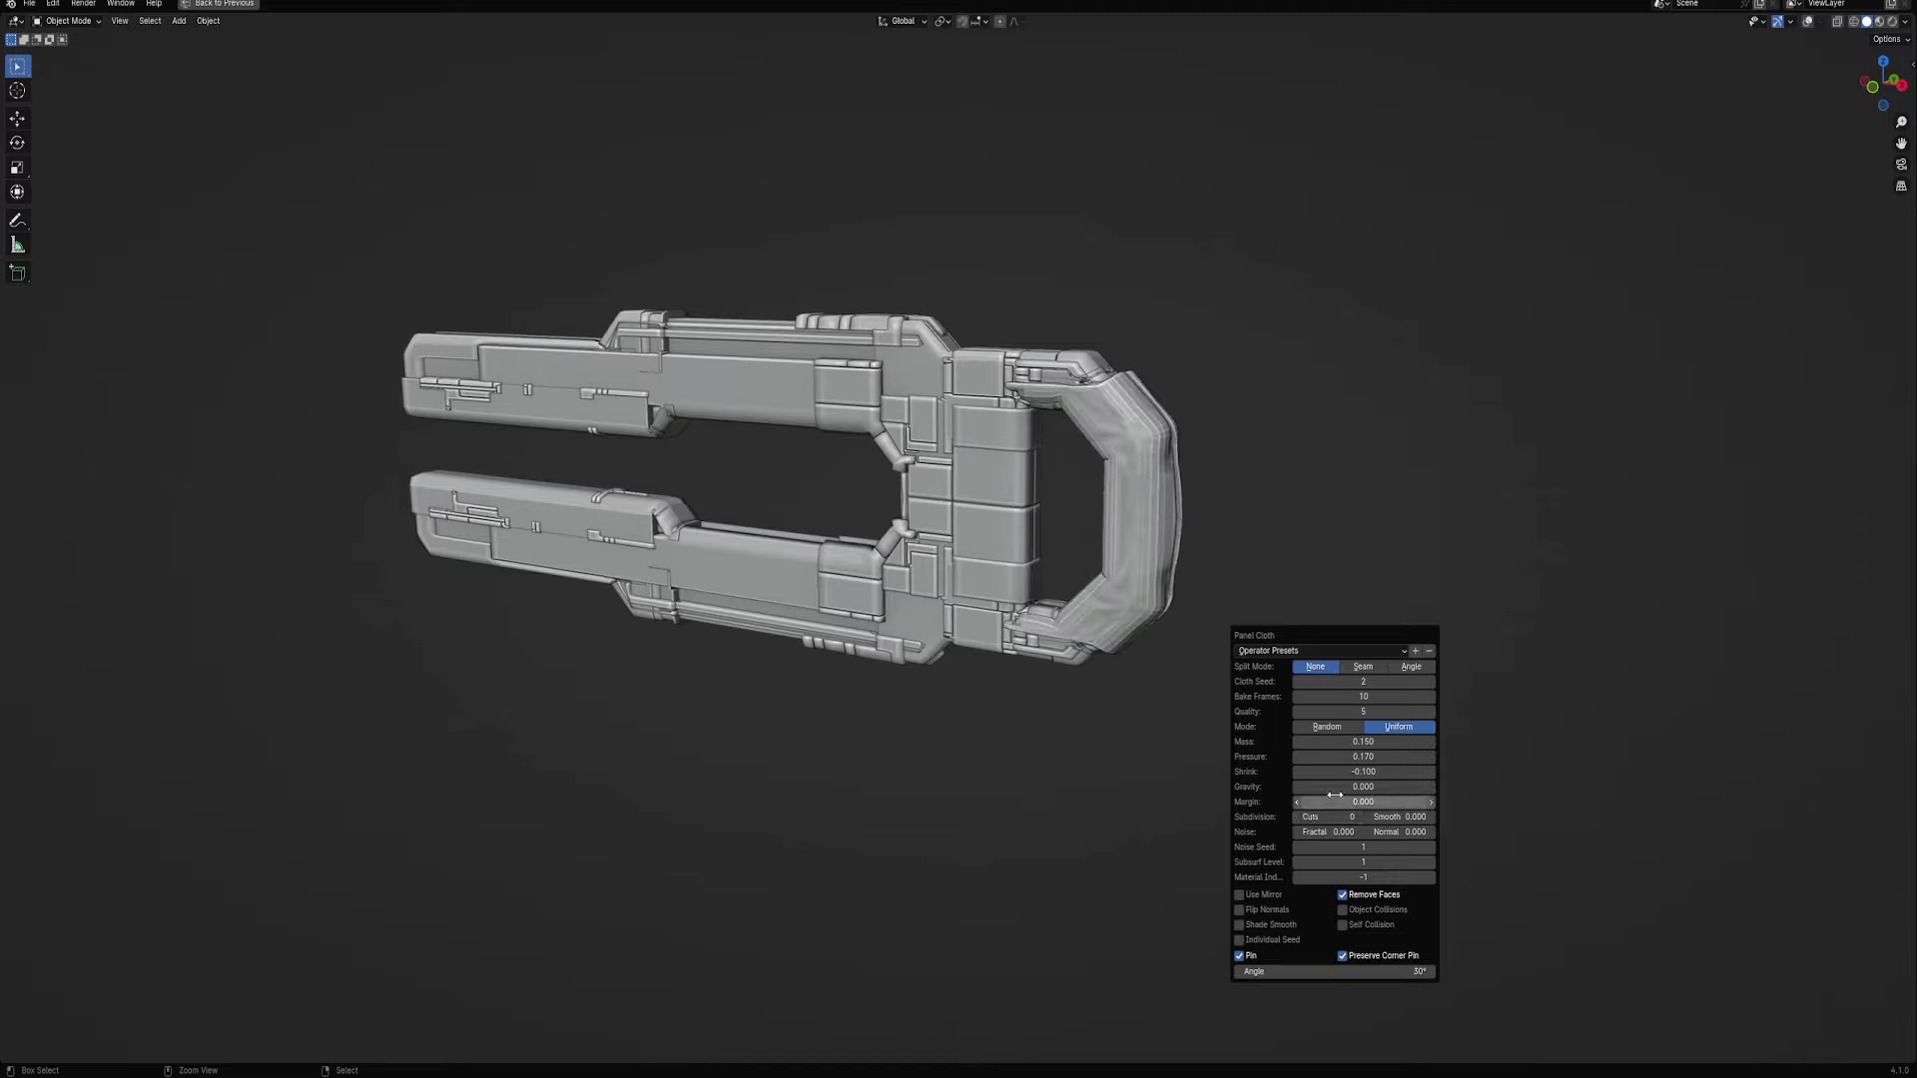
left_click_drag(1363, 772, 1375, 771)
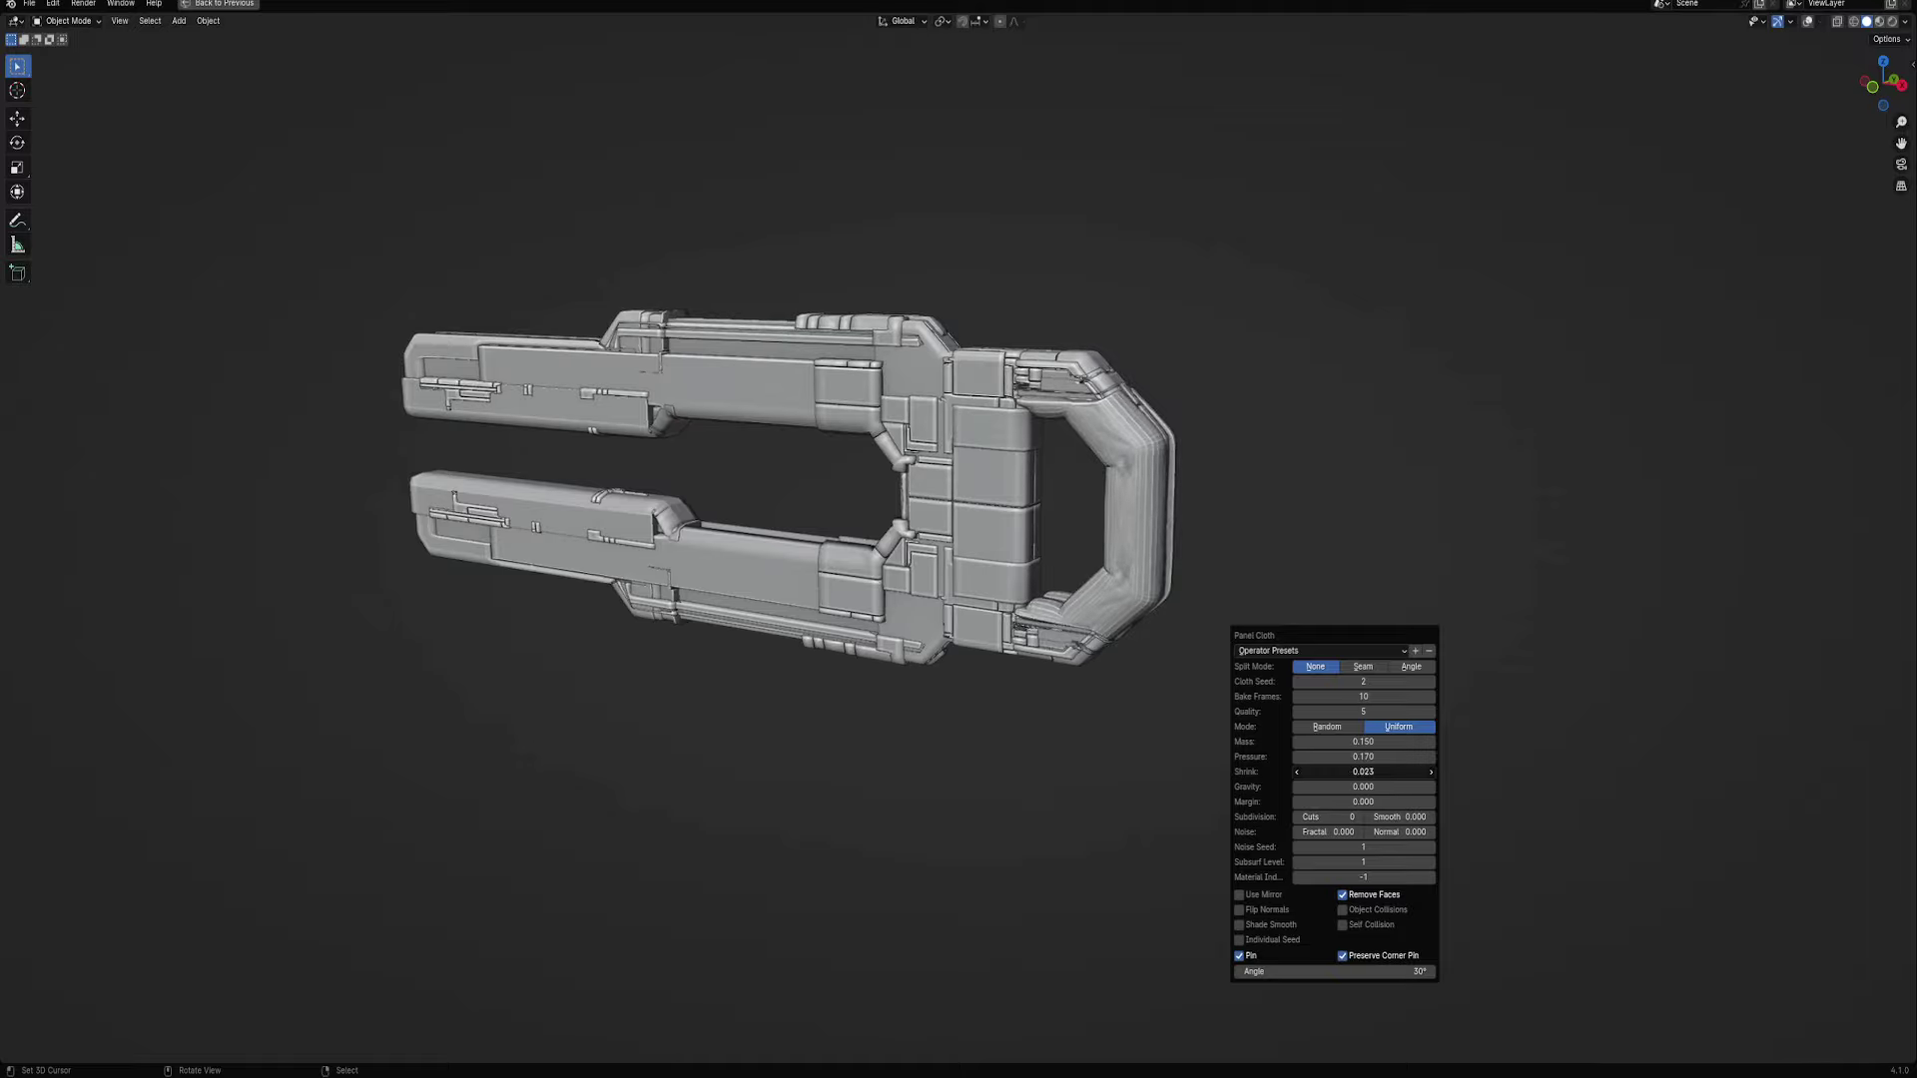
mouse_move(1363, 772)
left_mouse_down()
mouse_move(1298, 771)
mouse_move(1407, 756)
mouse_move(1298, 757)
left_mouse_up()
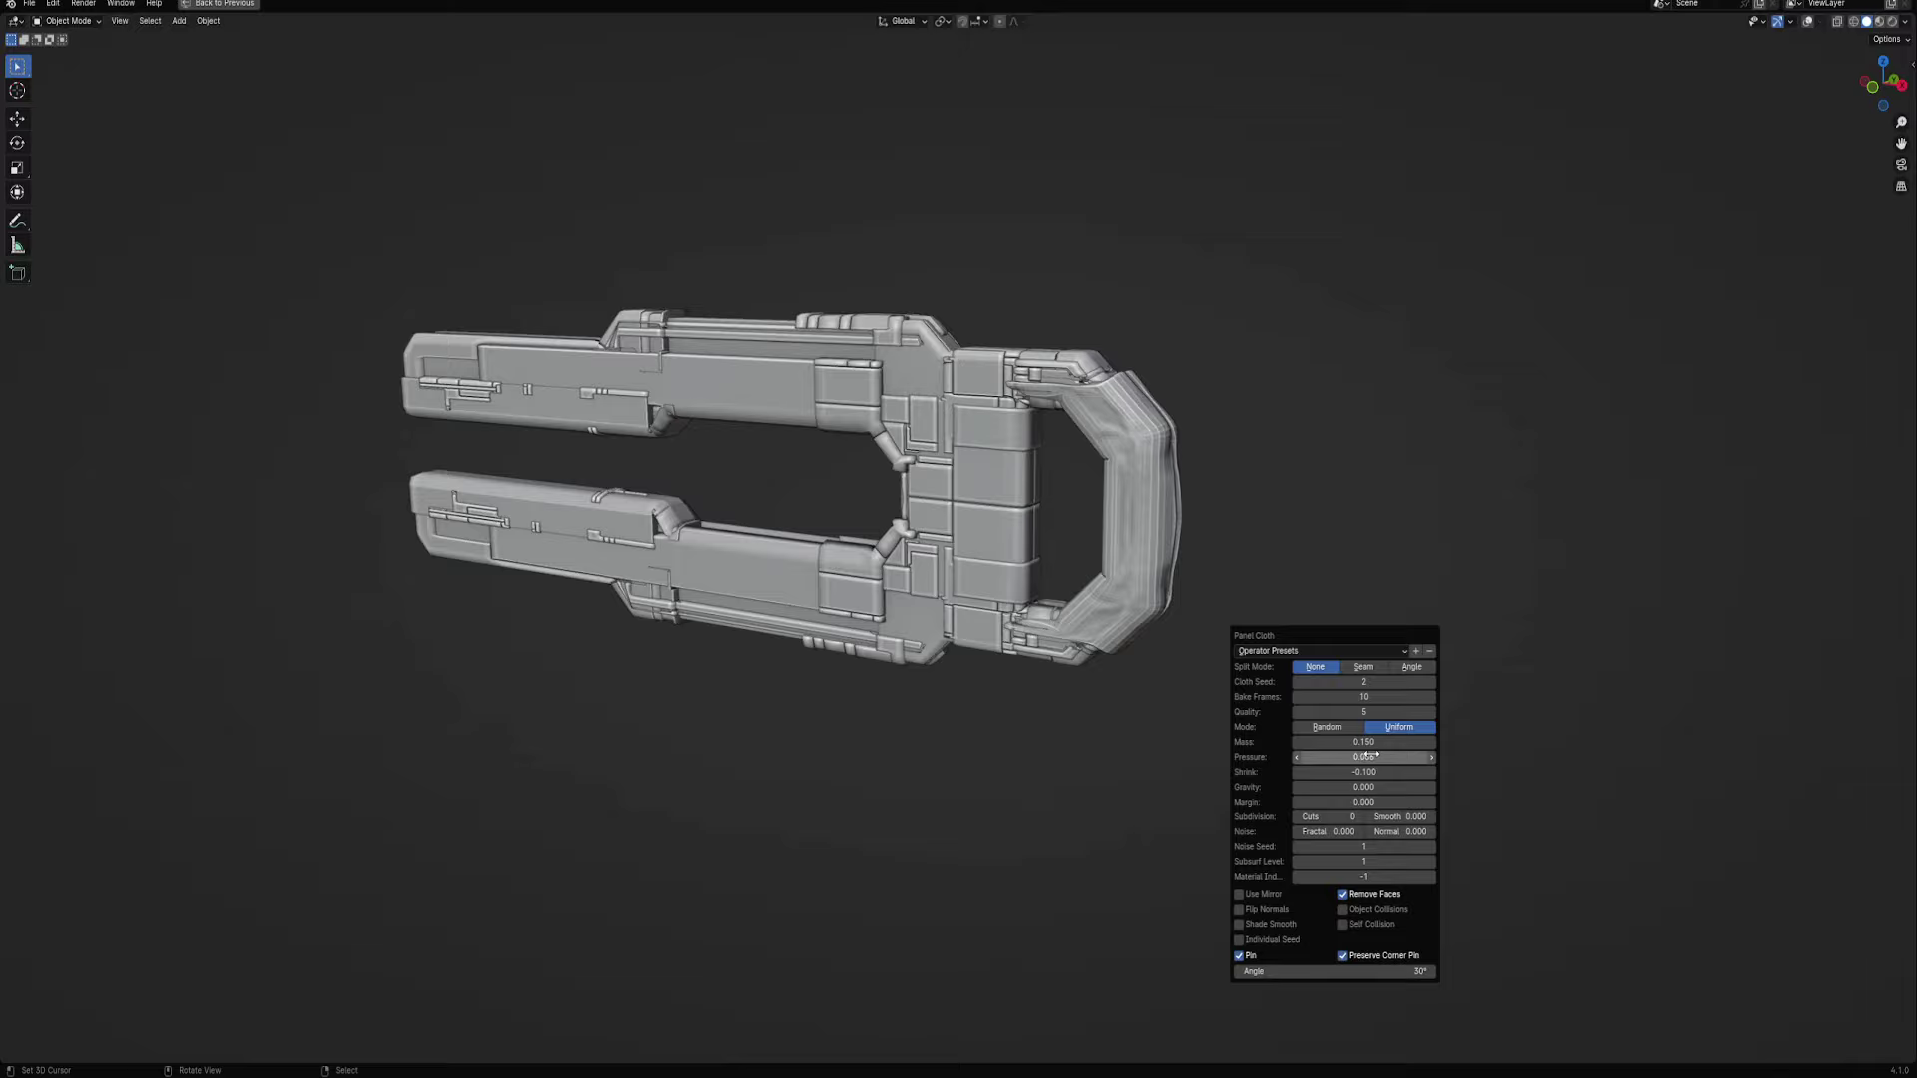
left_click(1321, 755)
type("1")
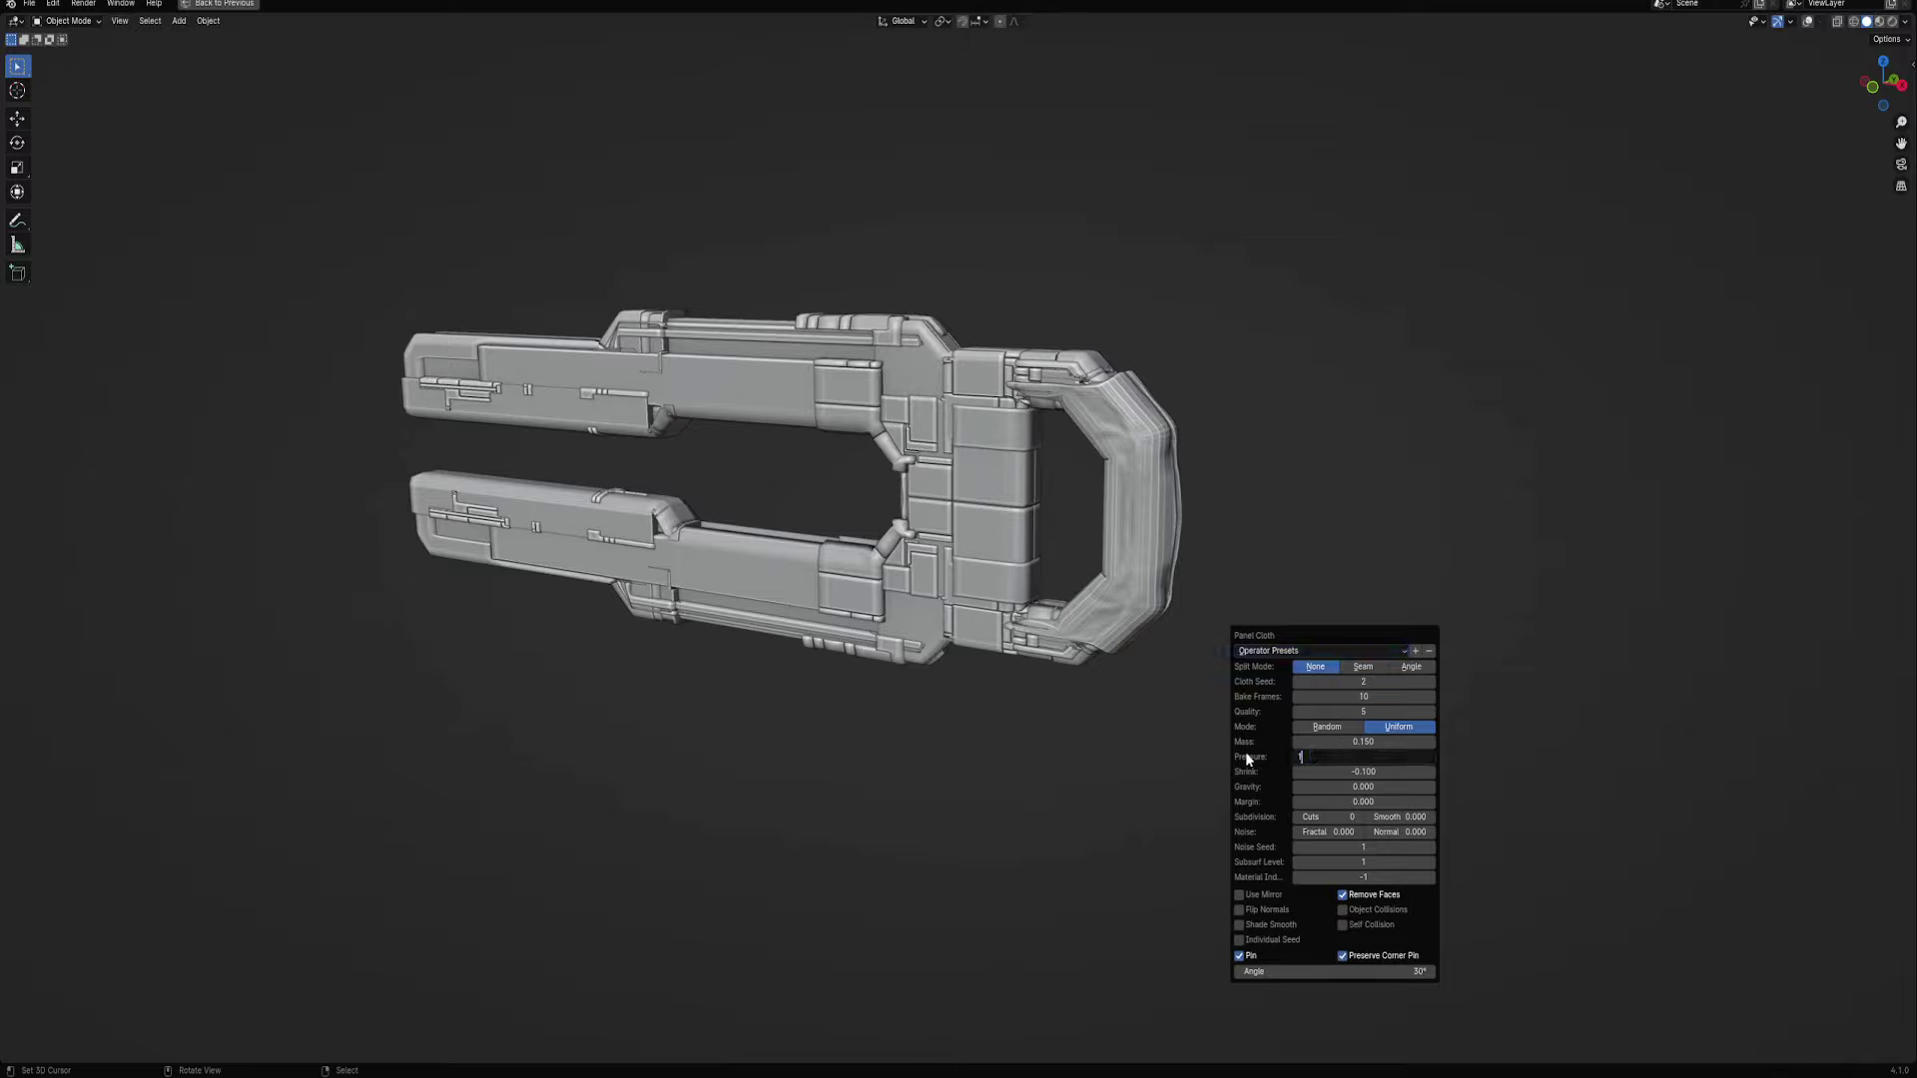
key("Return")
mouse_move(1362, 742)
left_mouse_down()
mouse_move(1297, 742)
mouse_move(1417, 742)
mouse_move(1328, 756)
mouse_move(1383, 756)
mouse_move(1366, 757)
mouse_move(1439, 816)
mouse_move(1342, 816)
left_mouse_up()
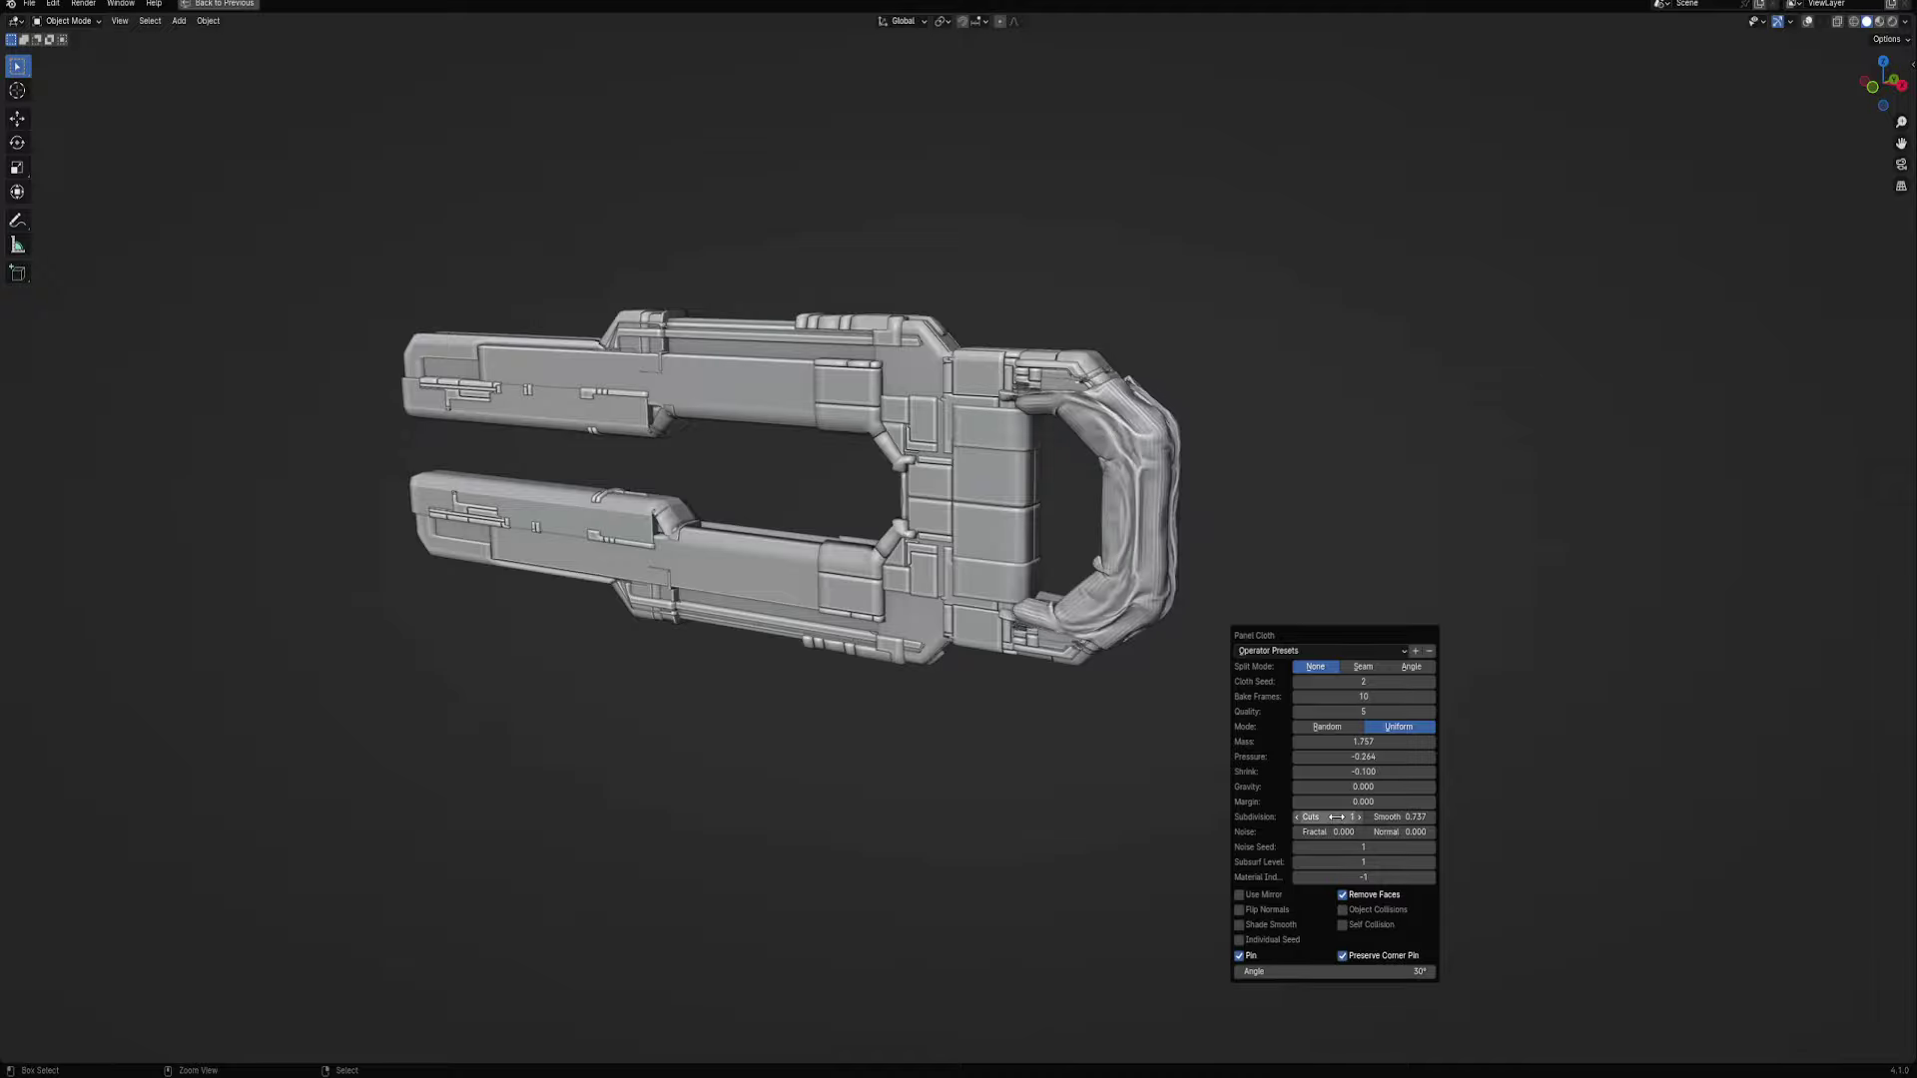
left_click(1400, 817)
key("Return")
left_click(698, 798)
mouse_move(699, 798)
middle_mouse_down()
mouse_move(1016, 523)
mouse_move(1022, 470)
mouse_move(1171, 512)
middle_mouse_up()
Select the whole cloth handle mesh and apply Smooth Vertices from the Vertex menu
key("Tab")
key("a")
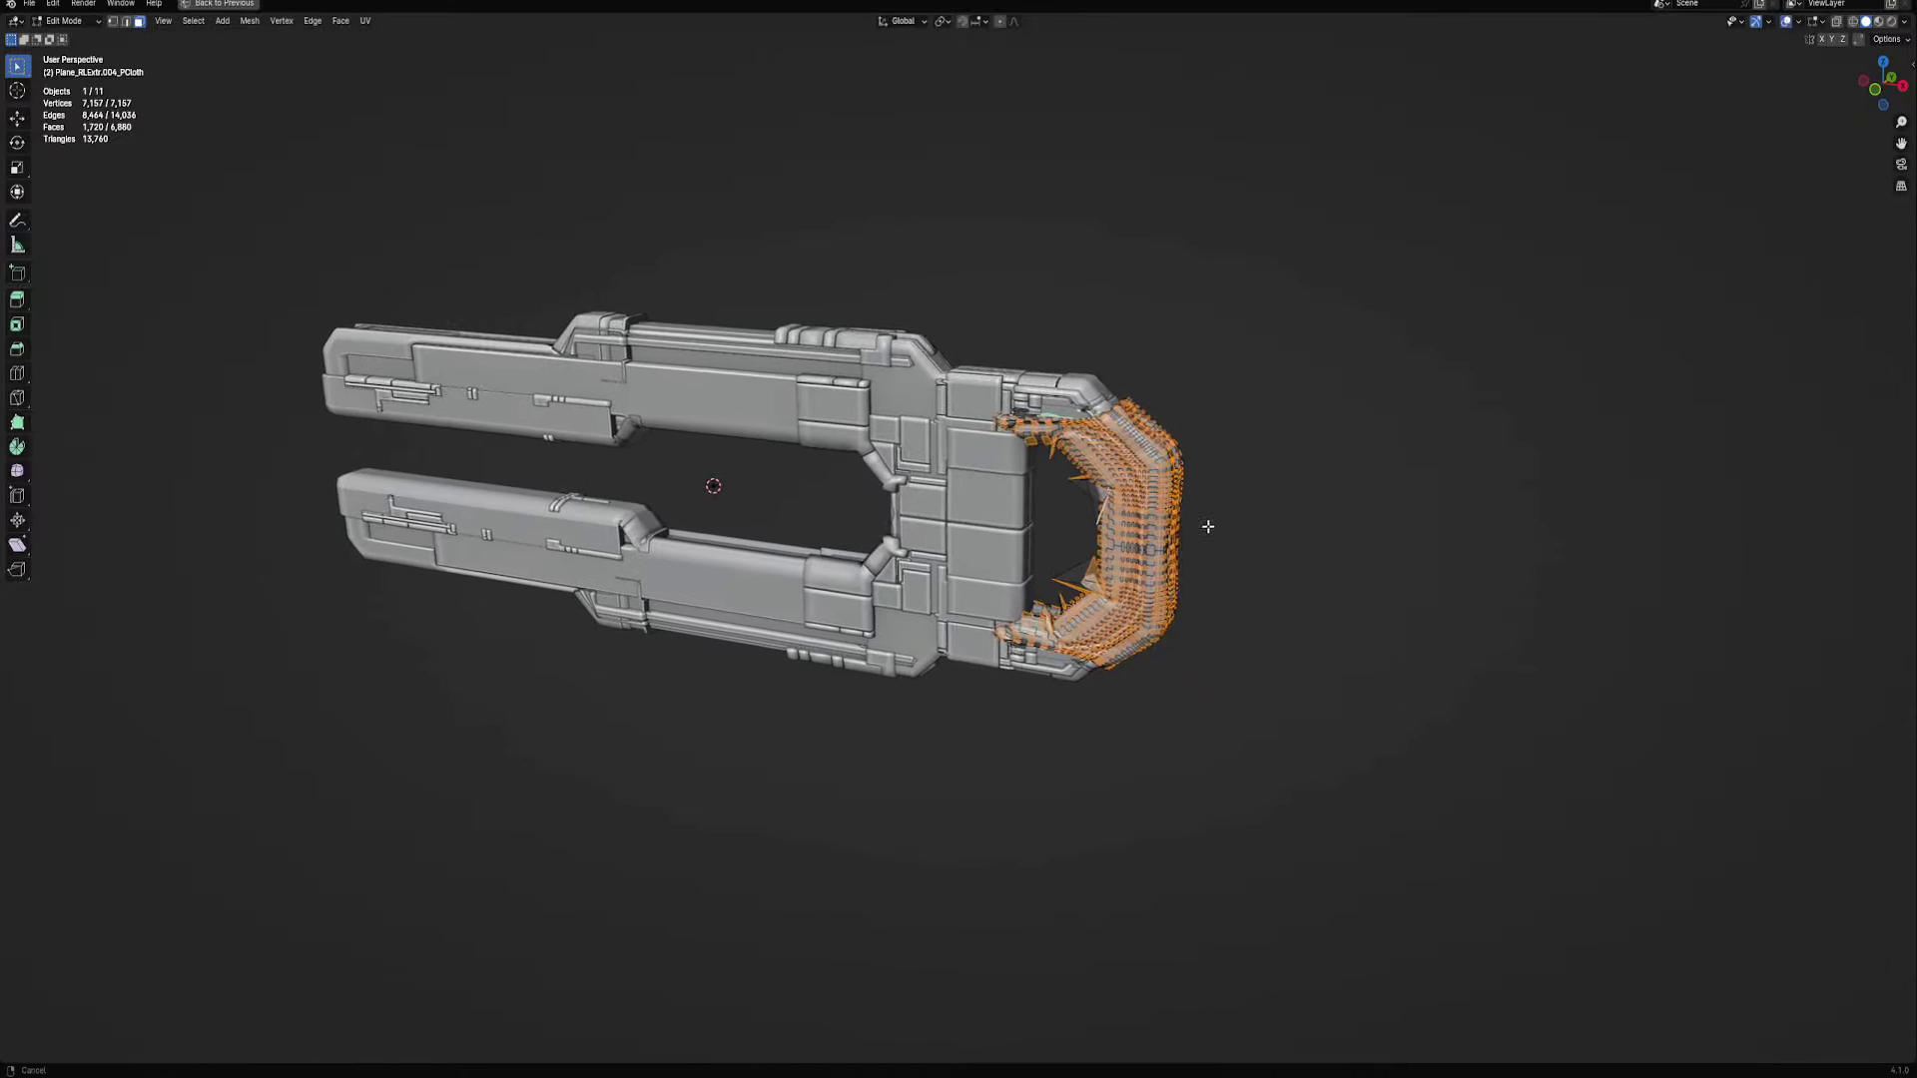
scroll(1208, 501, "up", 2)
key("ctrl+b")
key("Escape")
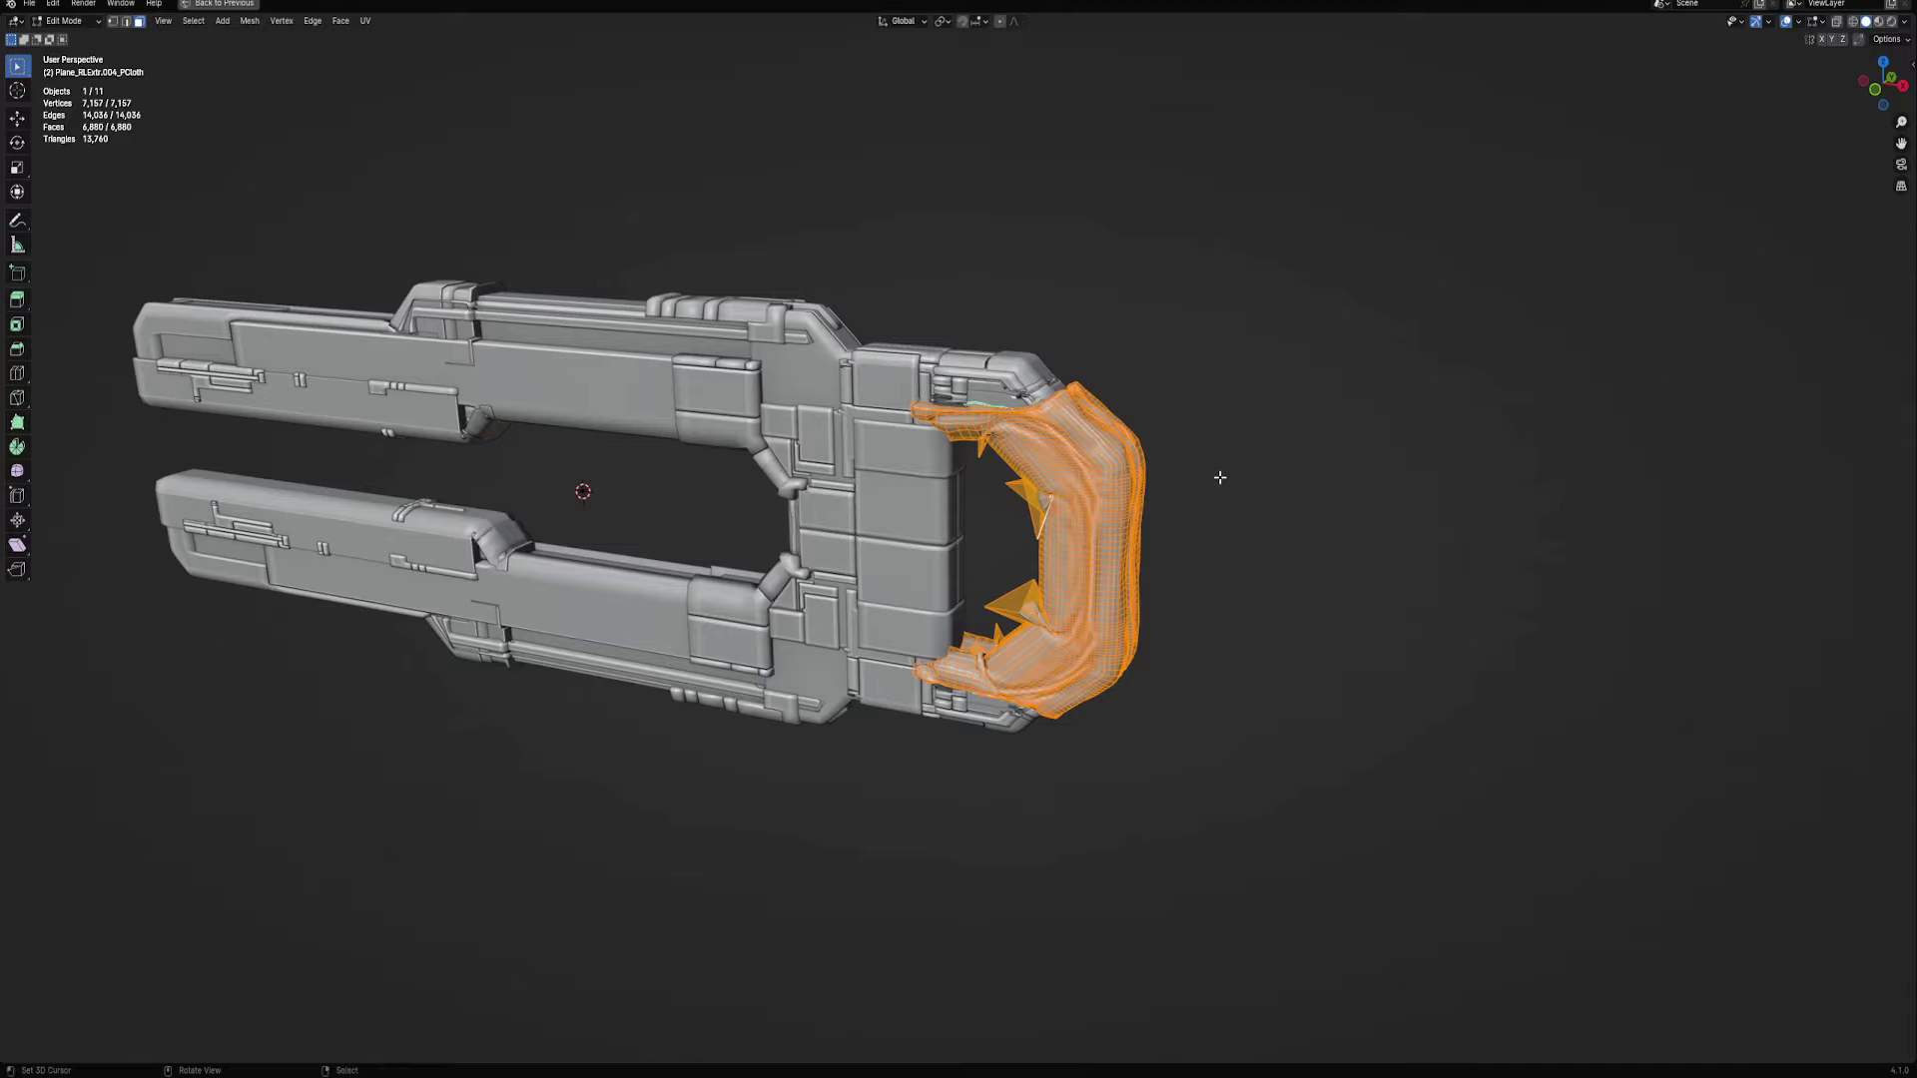
key("ctrl+v")
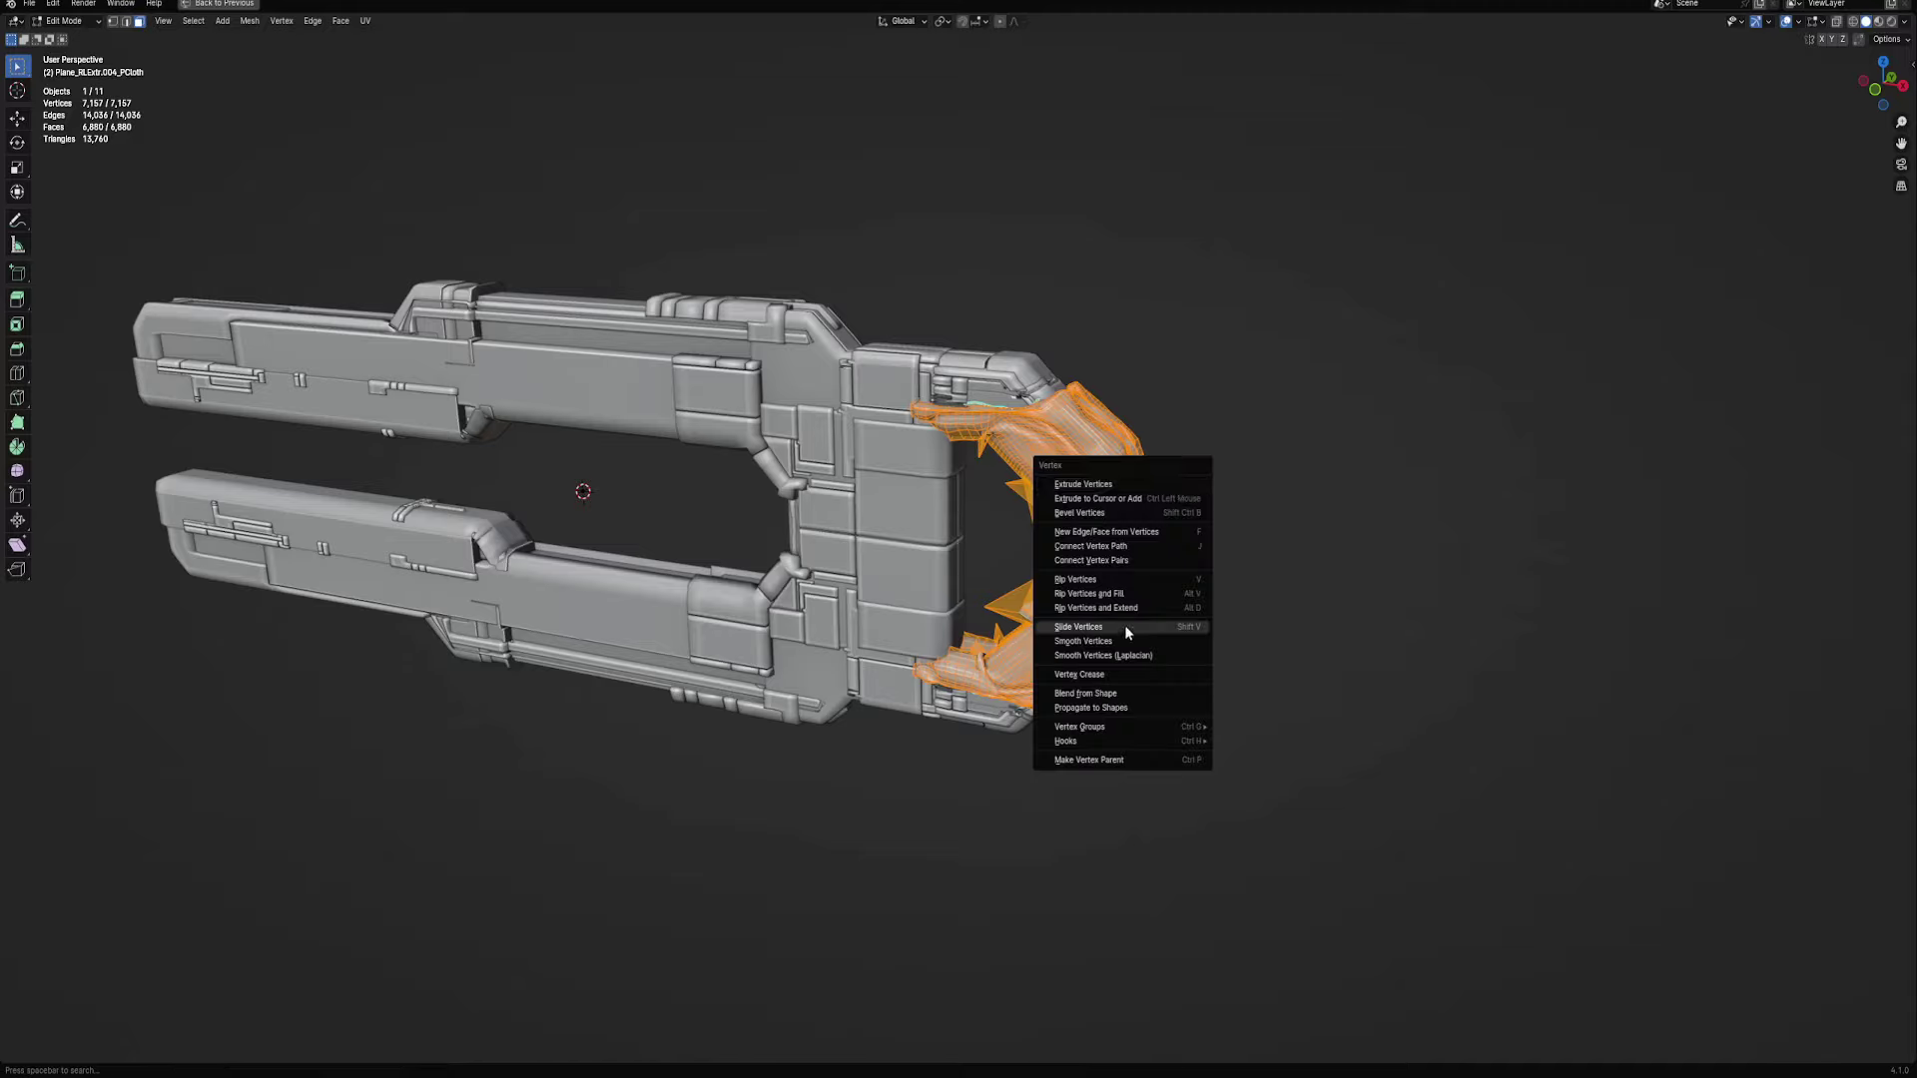
left_click(1098, 641)
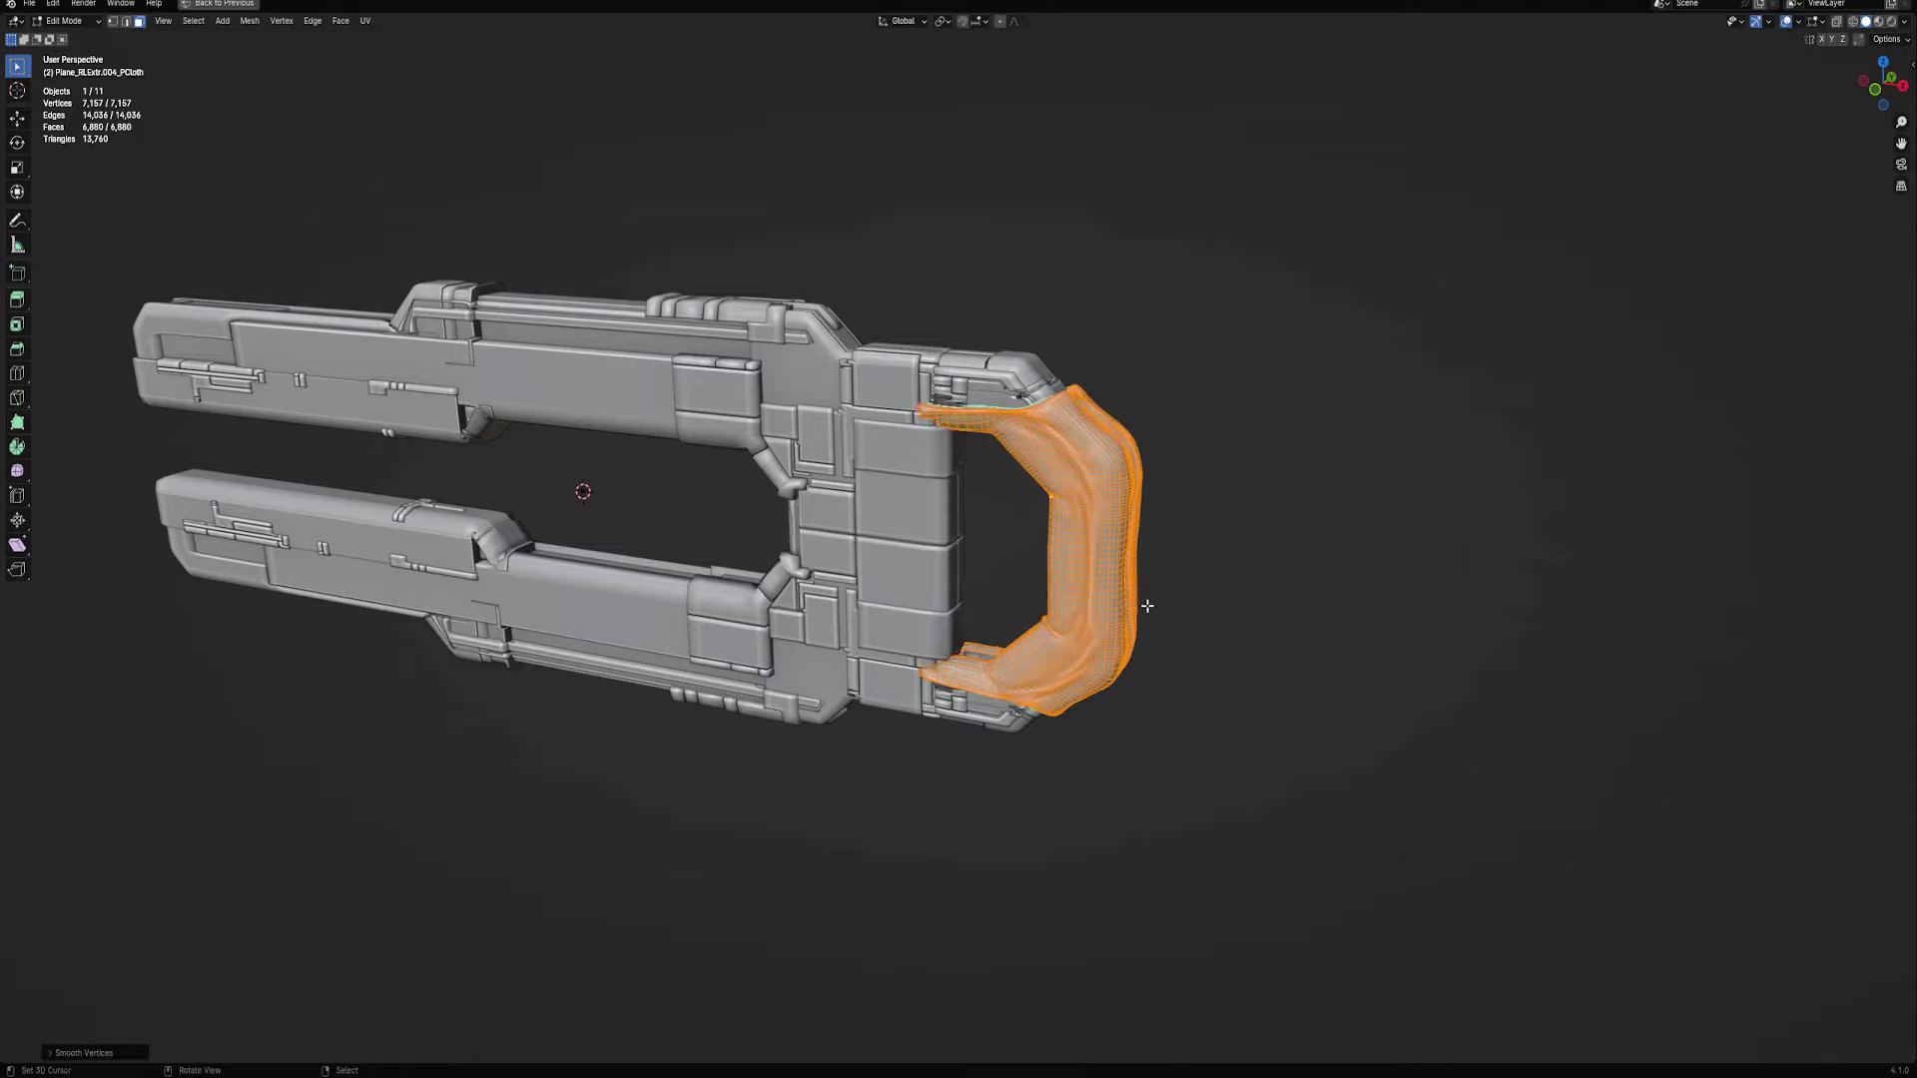
key("Tab")
mouse_move(1147, 603)
middle_mouse_down()
mouse_move(1139, 634)
mouse_move(1090, 587)
mouse_move(1228, 565)
mouse_move(1214, 589)
mouse_move(1134, 599)
mouse_move(868, 603)
mouse_move(1083, 621)
mouse_move(1119, 576)
middle_mouse_up()
key("Tab")
key("Tab")
Add Inset-type Random Panels to the selected body faces of Plane_RLExtr.002
left_click(1119, 576)
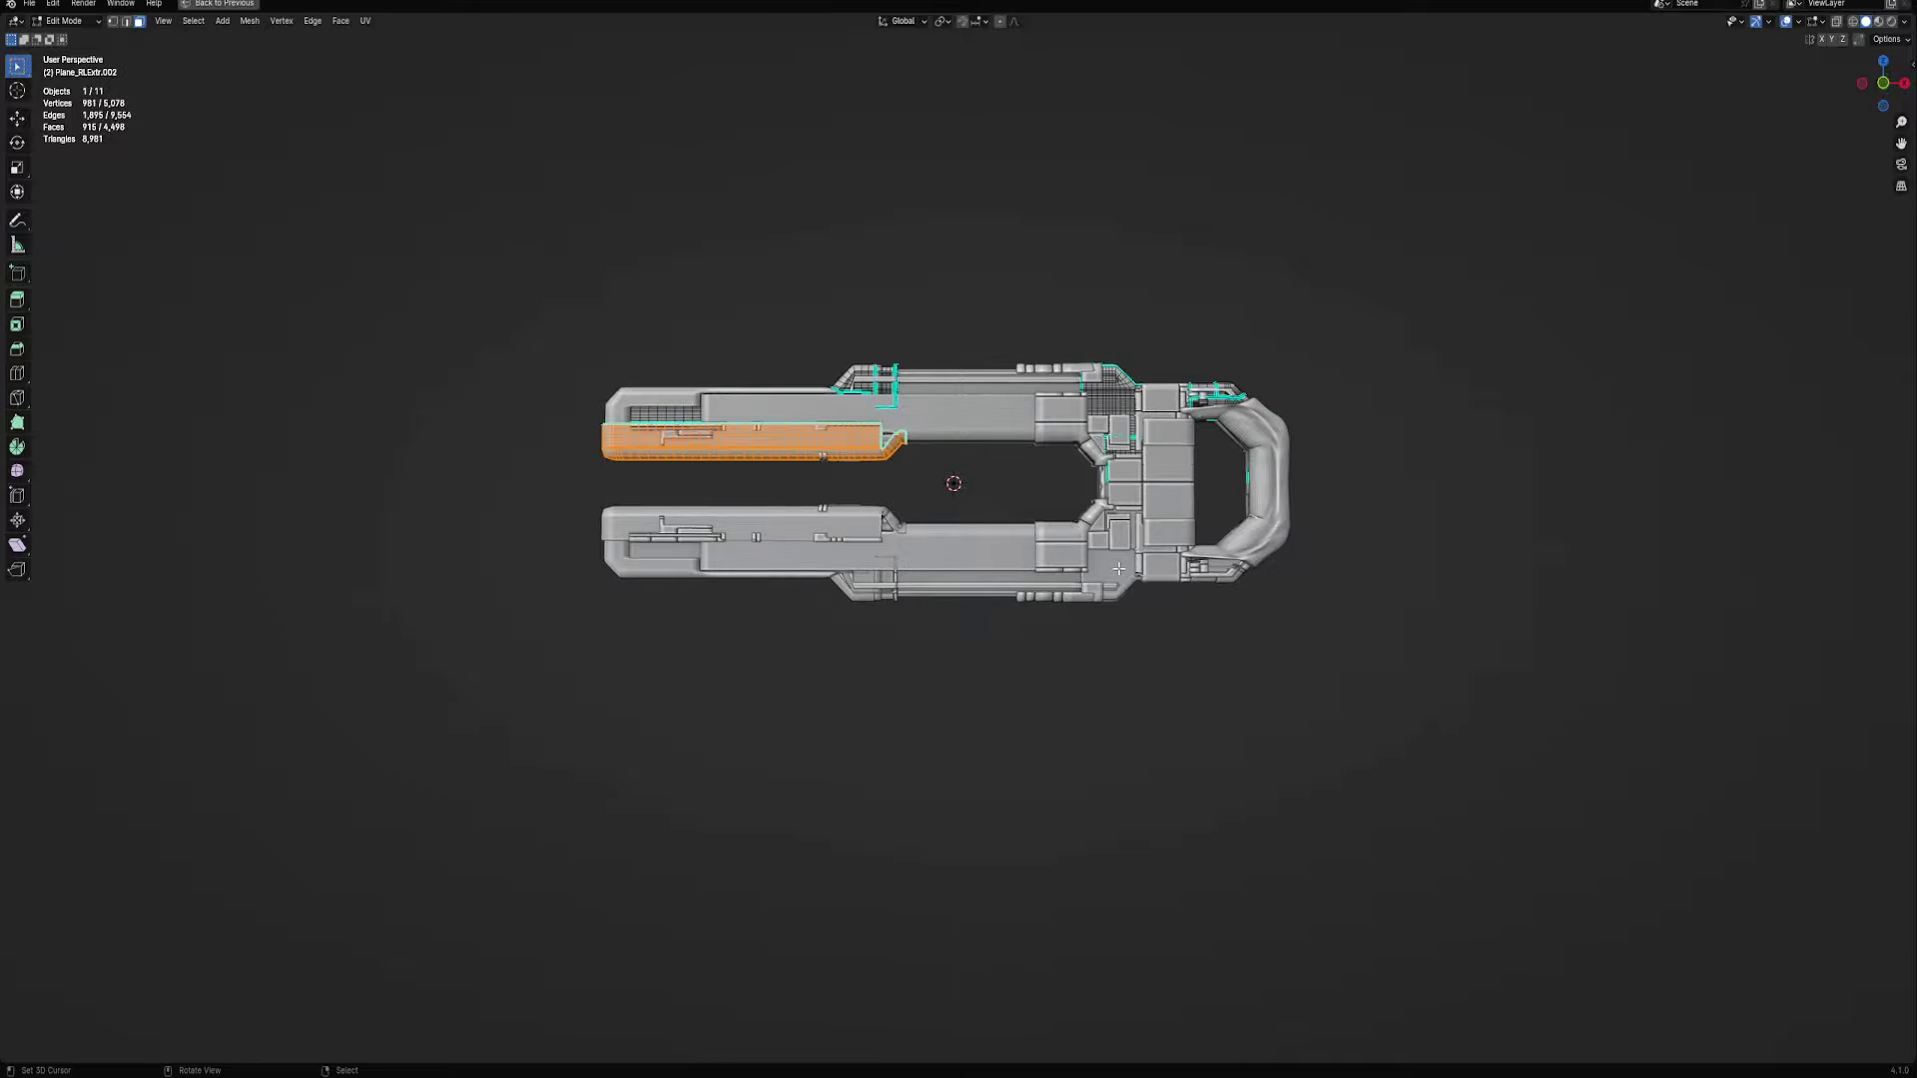
key("Tab")
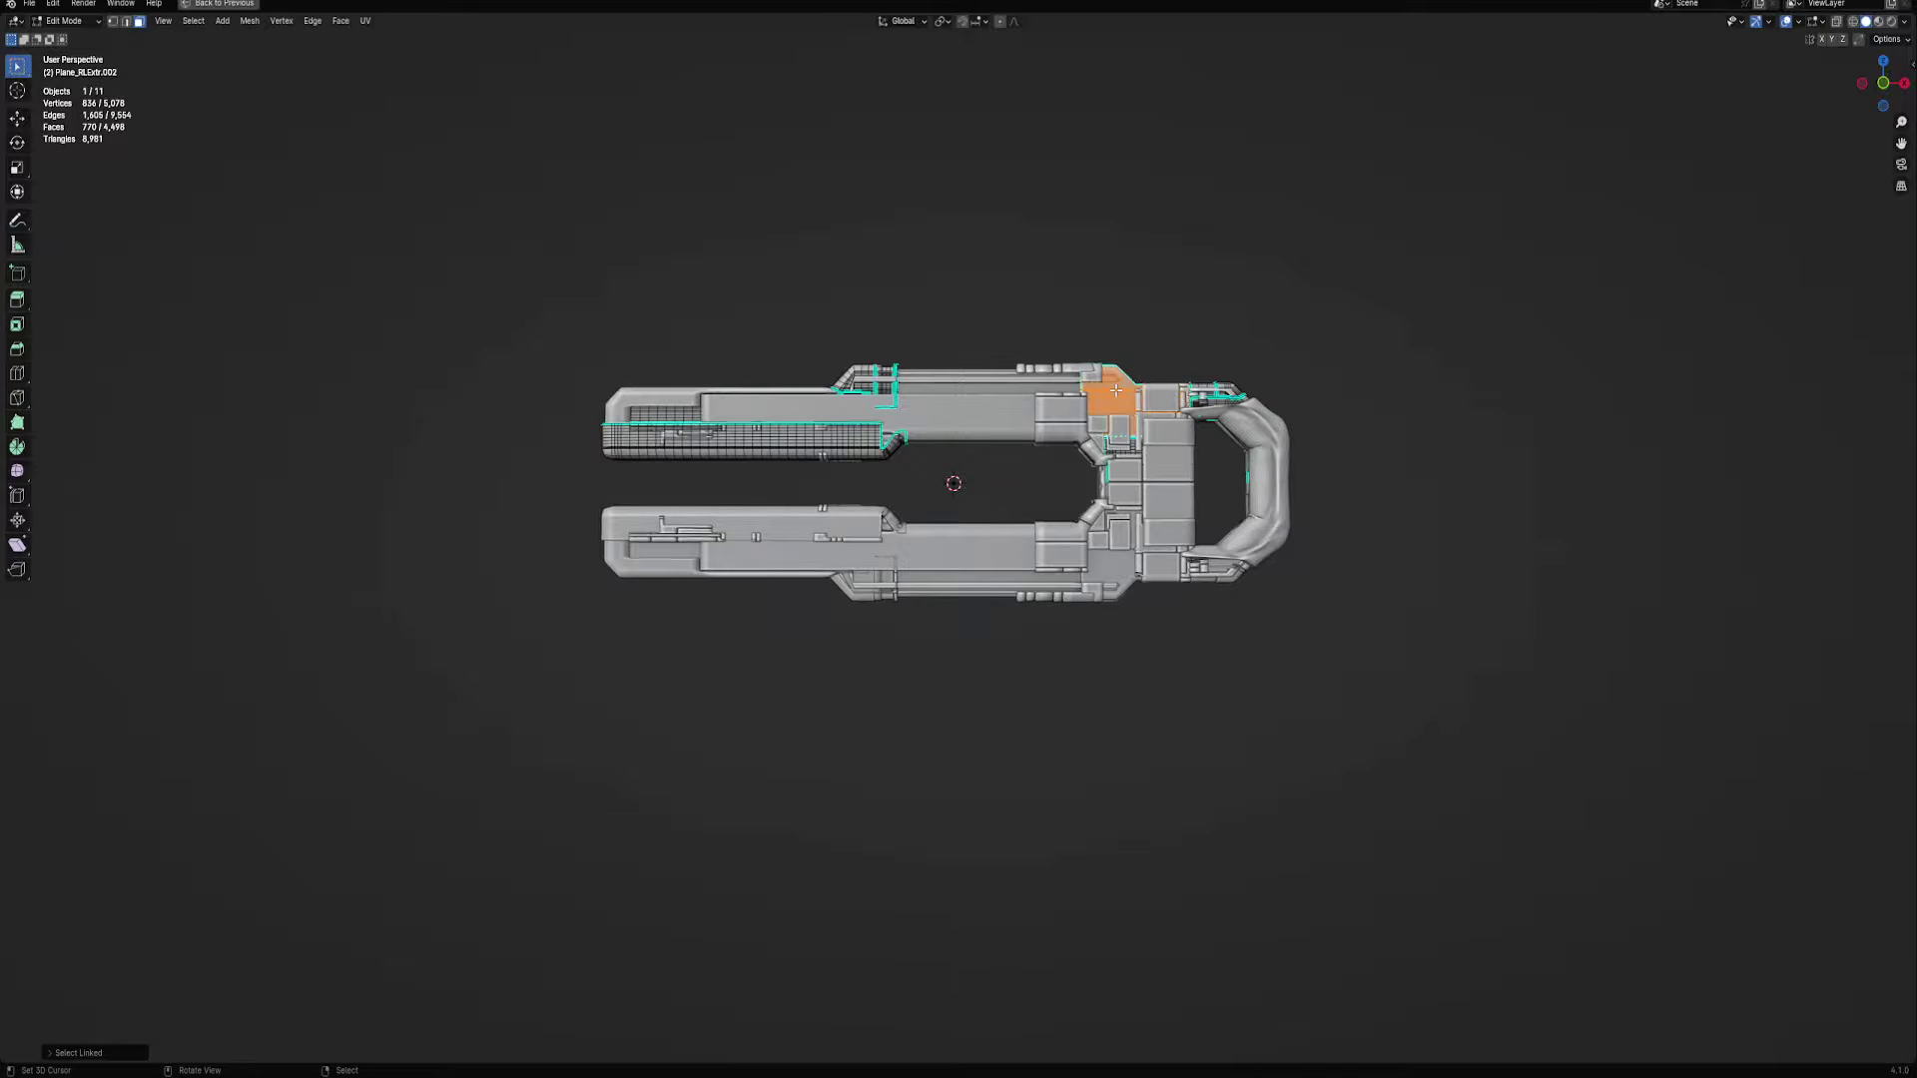
key("l")
middle_click_drag(1113, 383, 1300, 402)
key("Tab")
key("ctrl+alt+x")
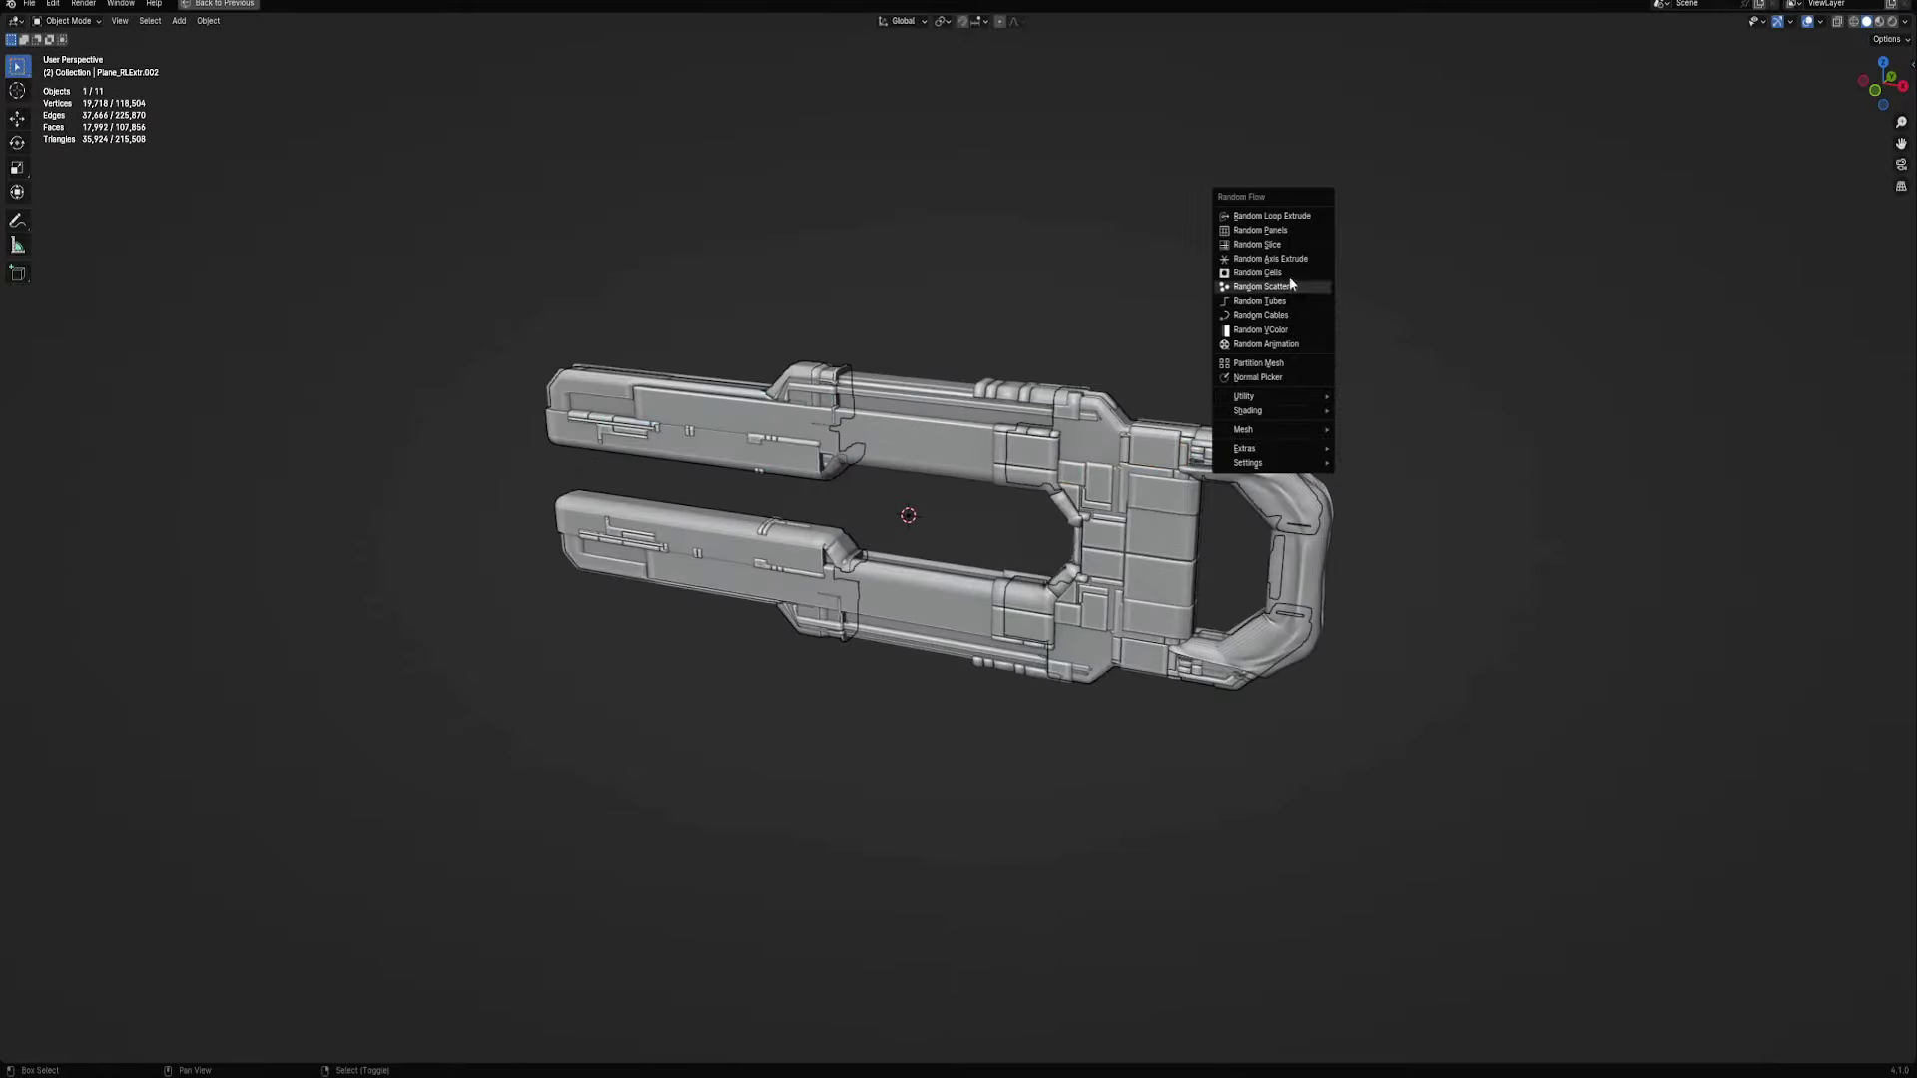
left_click(1283, 234)
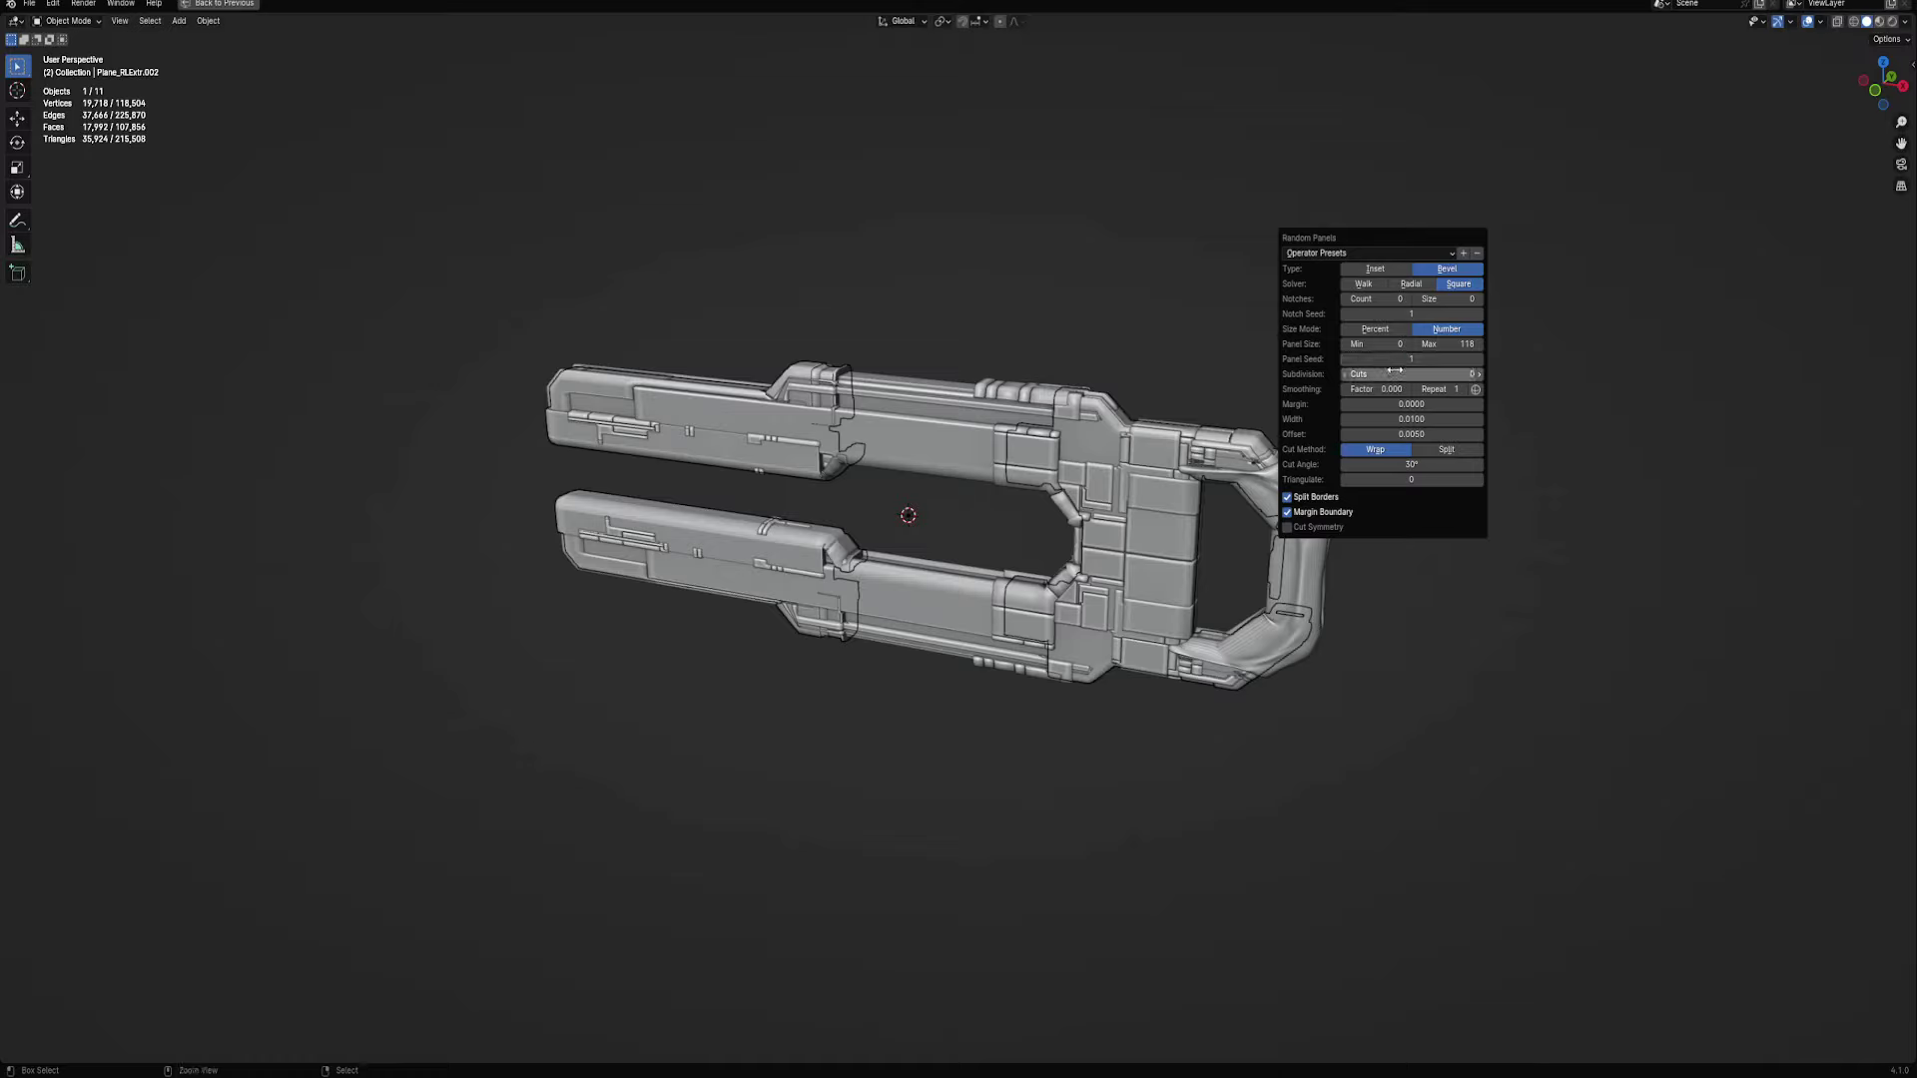
left_click(1374, 267)
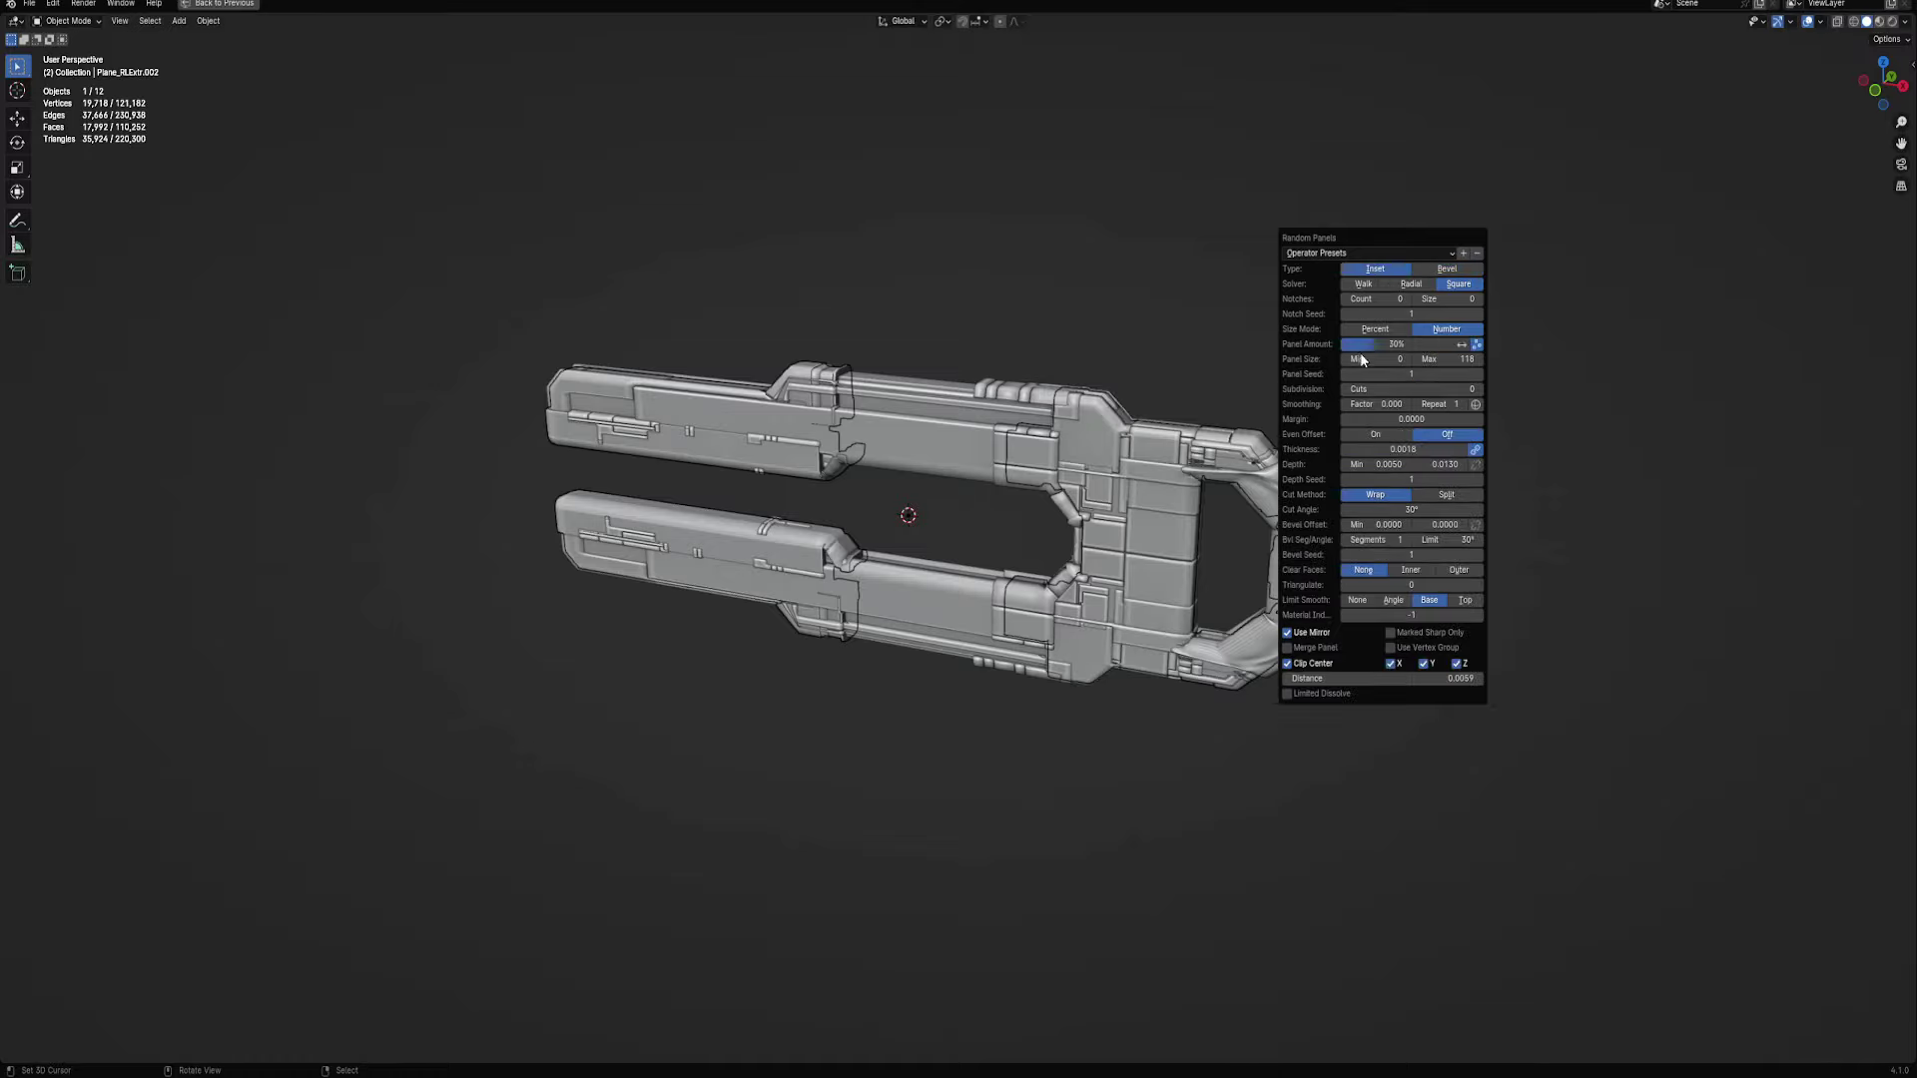
Give the inset panels one subdivision cut, deeper insets and slightly more thickness
left_click_drag(1390, 390, 1401, 391)
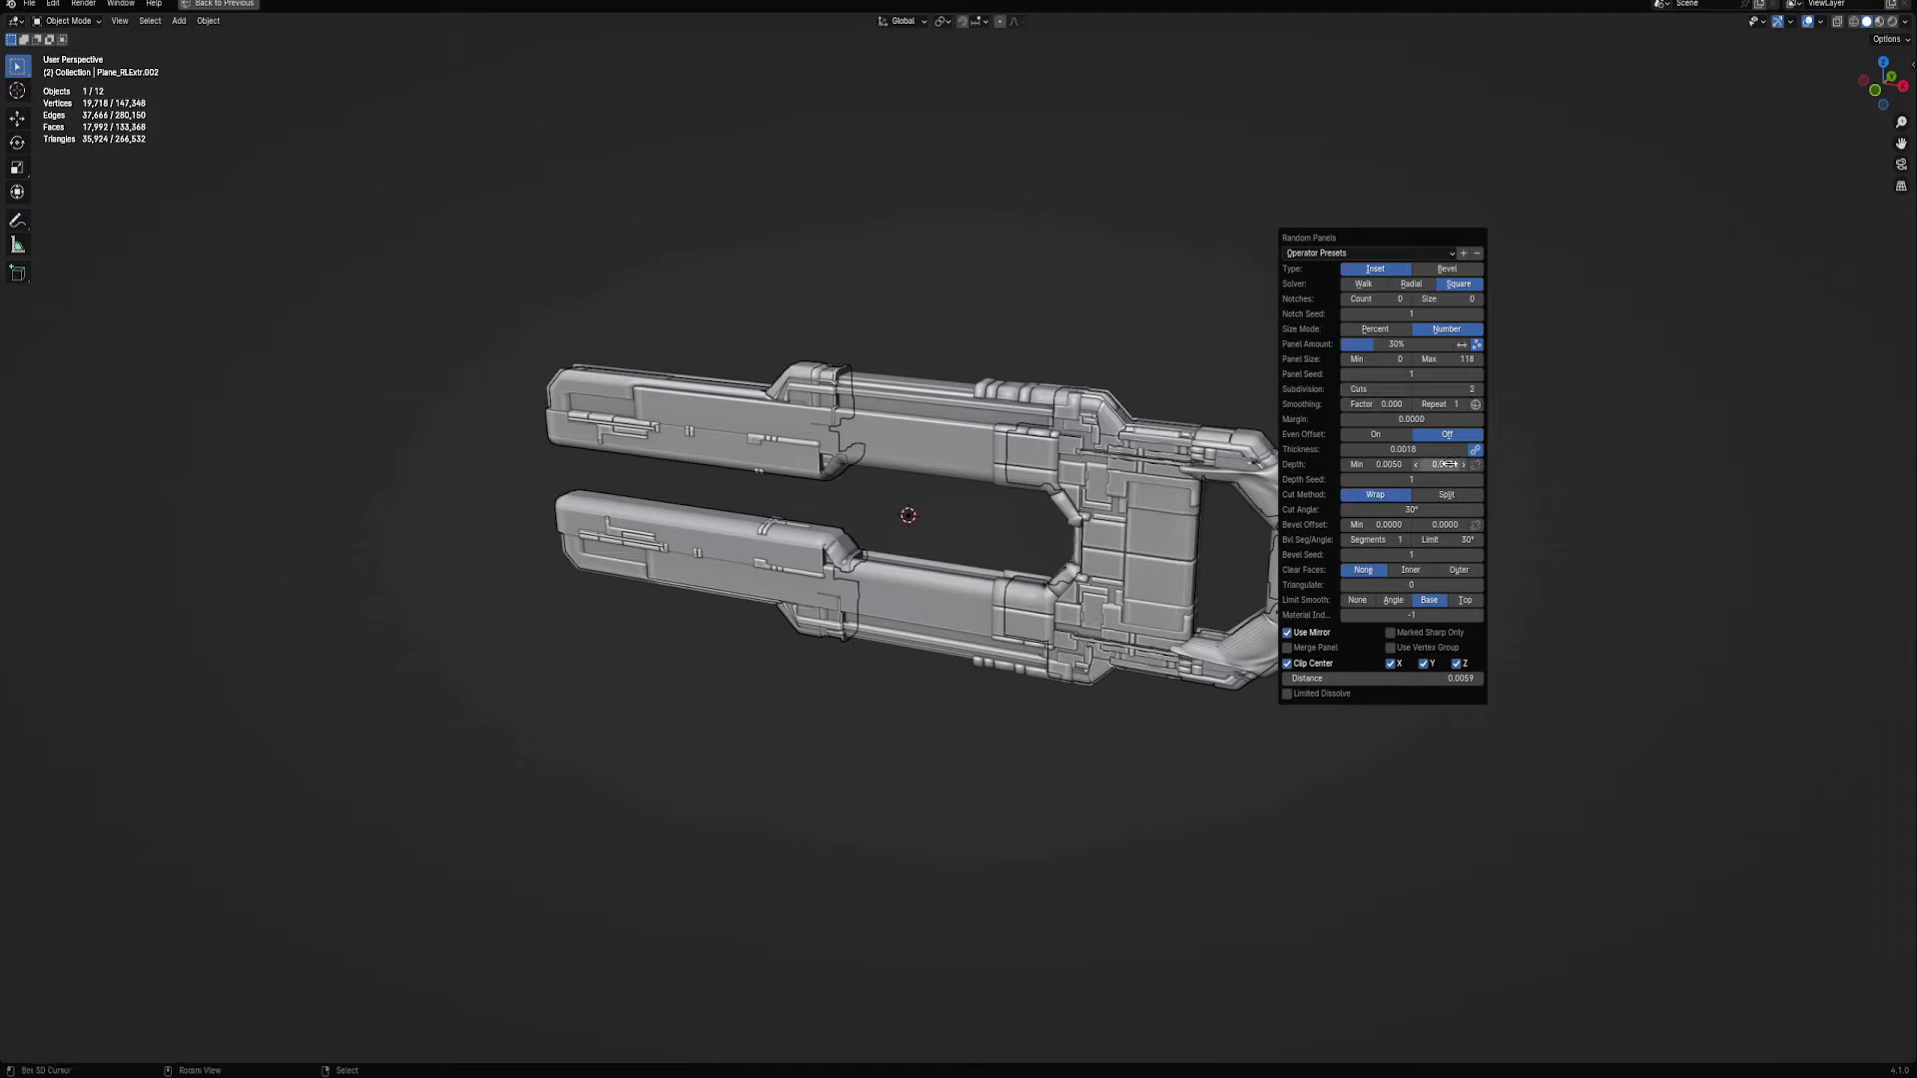
mouse_move(1444, 464)
left_mouse_down()
mouse_move(1469, 465)
mouse_move(1403, 450)
left_mouse_up()
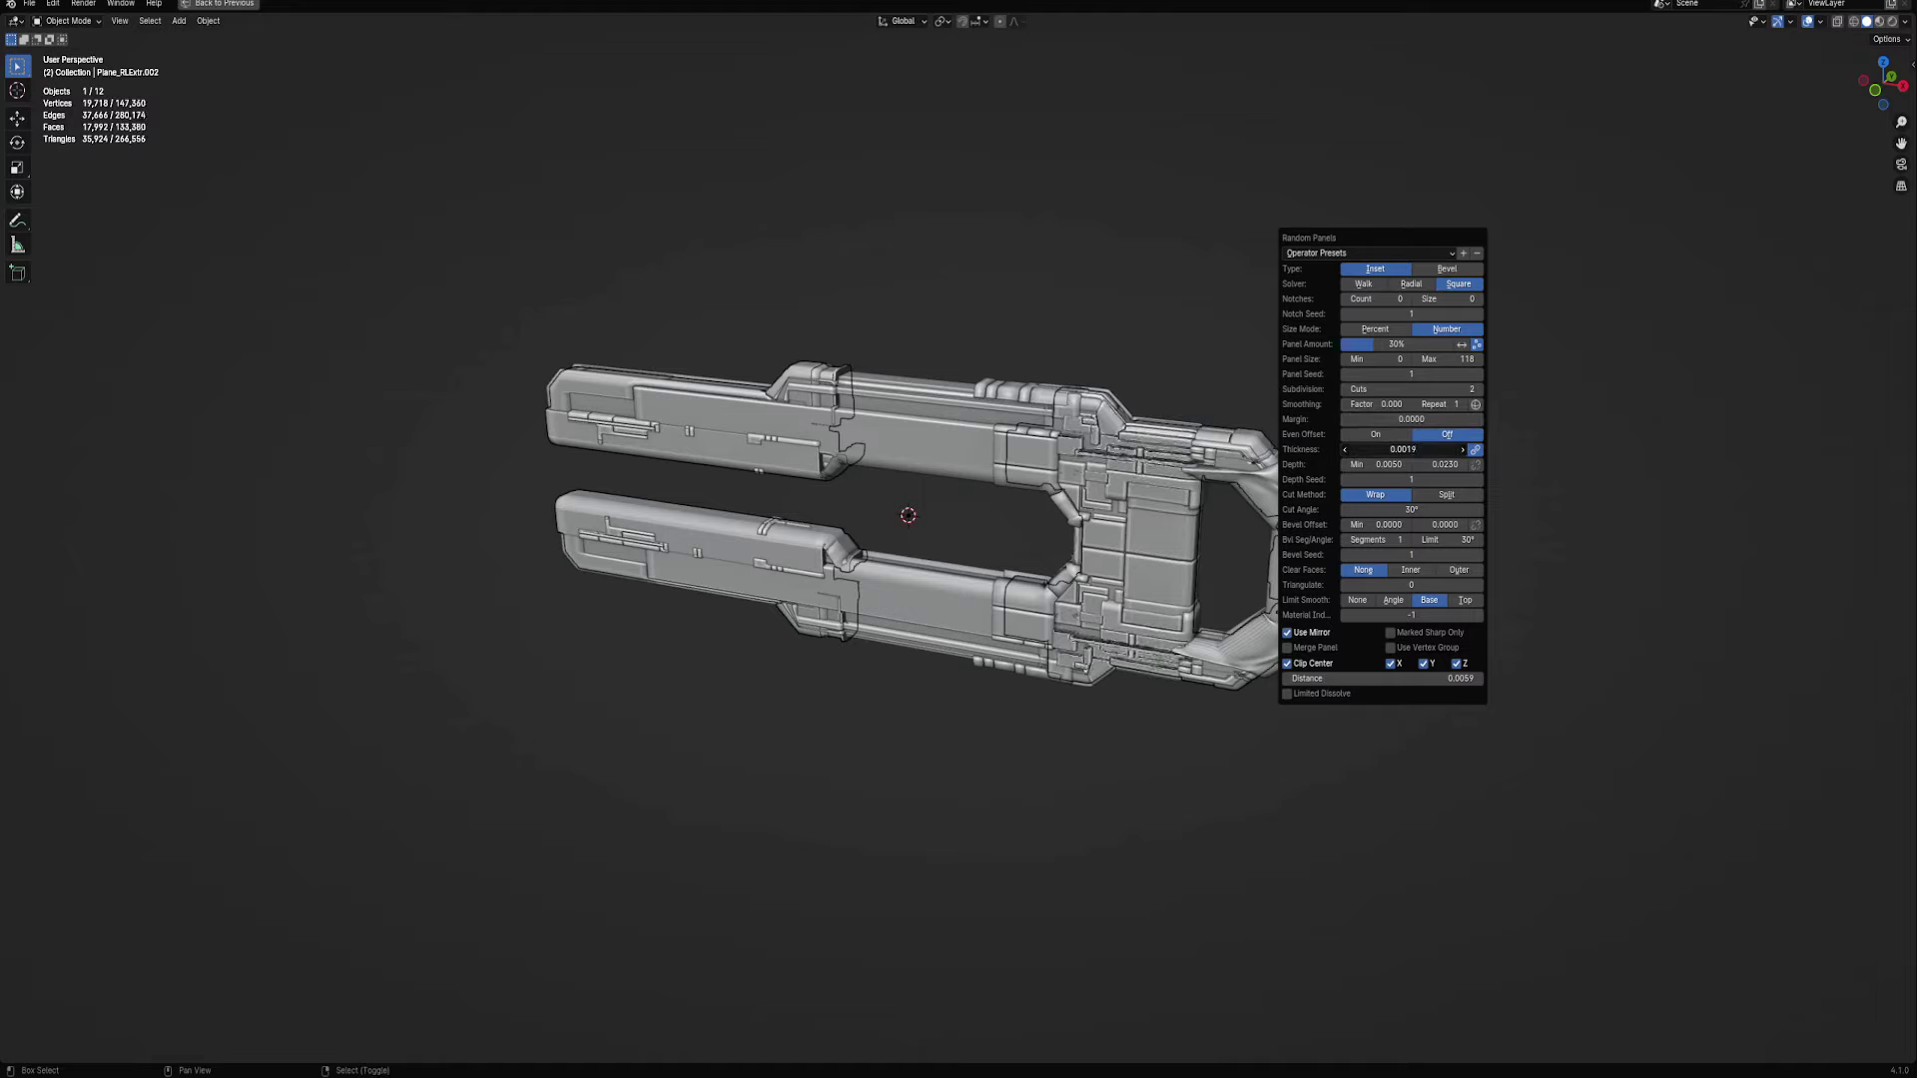
left_click_drag(1402, 449, 1409, 449, "shift")
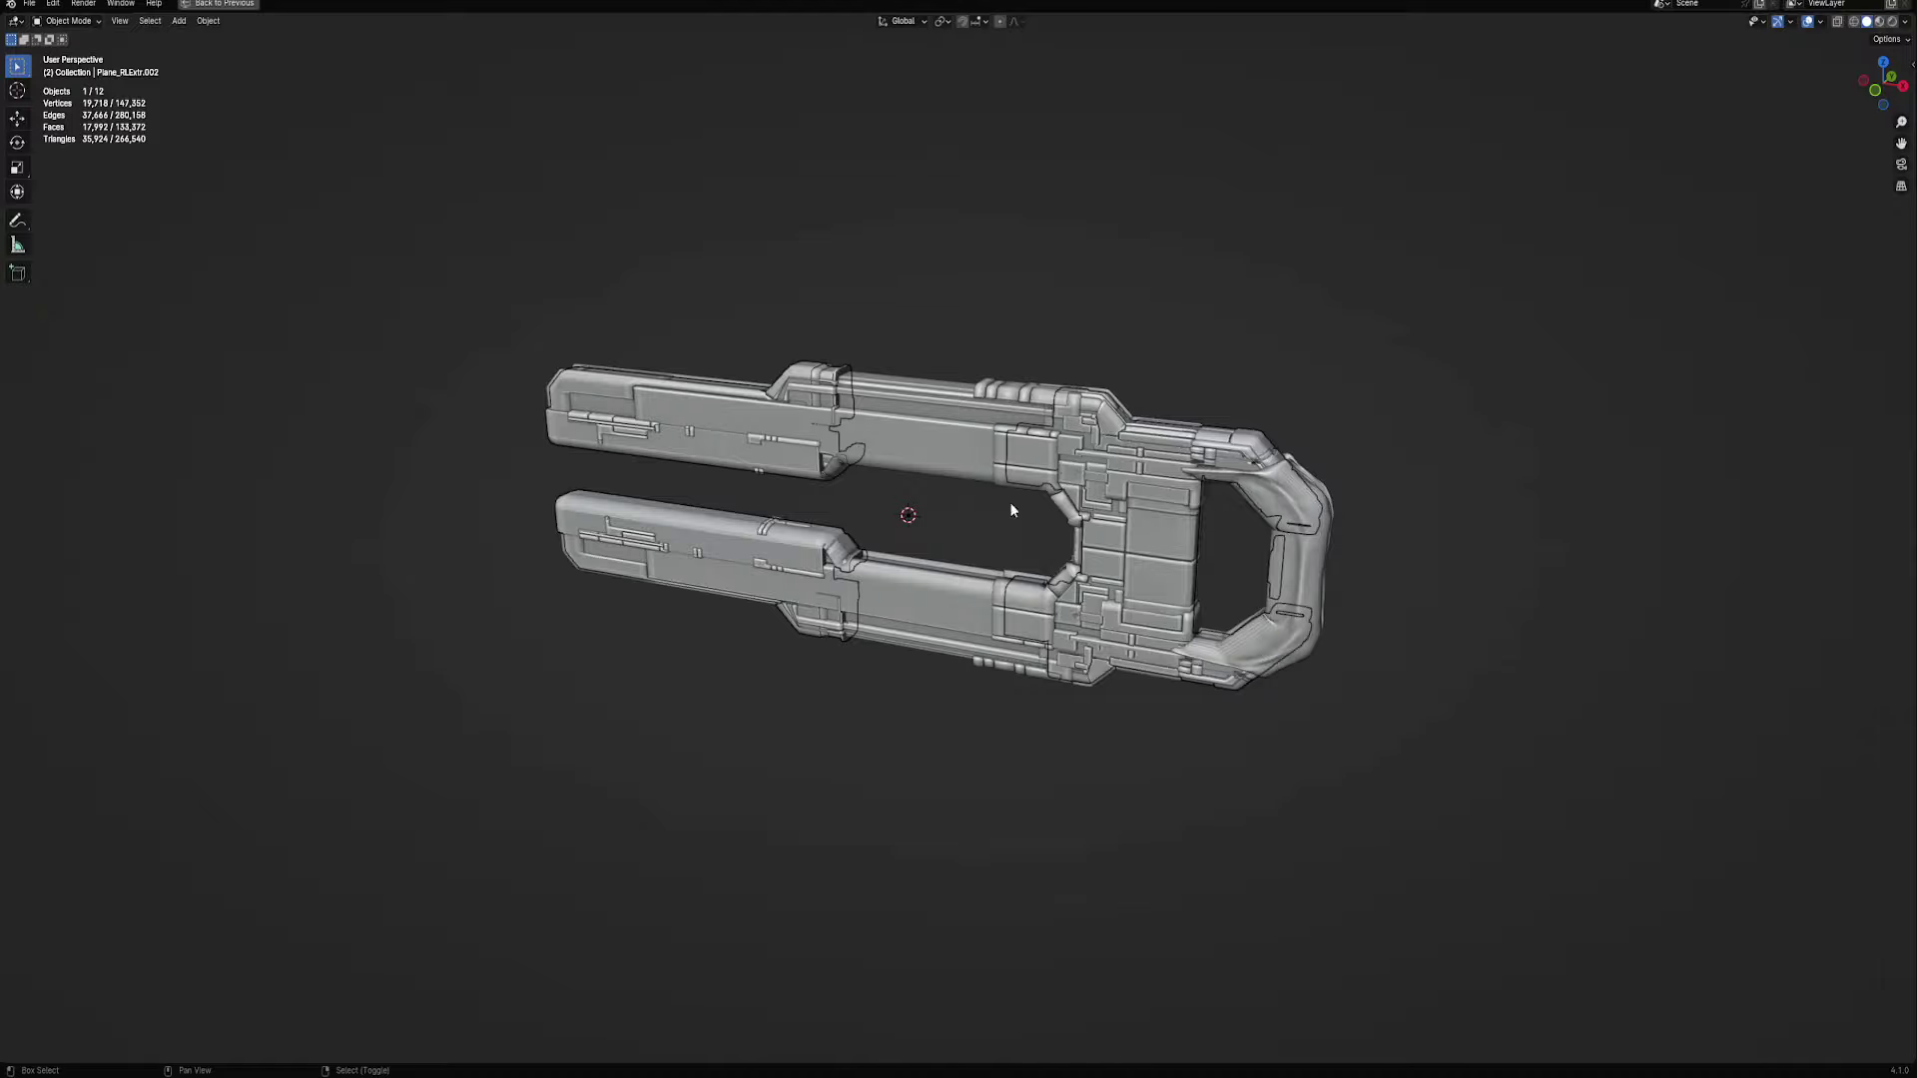
scroll(1056, 526, "up", 3)
mouse_move(1056, 526)
middle_mouse_down()
mouse_move(1225, 551)
mouse_move(1290, 535)
middle_mouse_up()
Re-roll the panel seed and set the panel amount to 70%
key("F9")
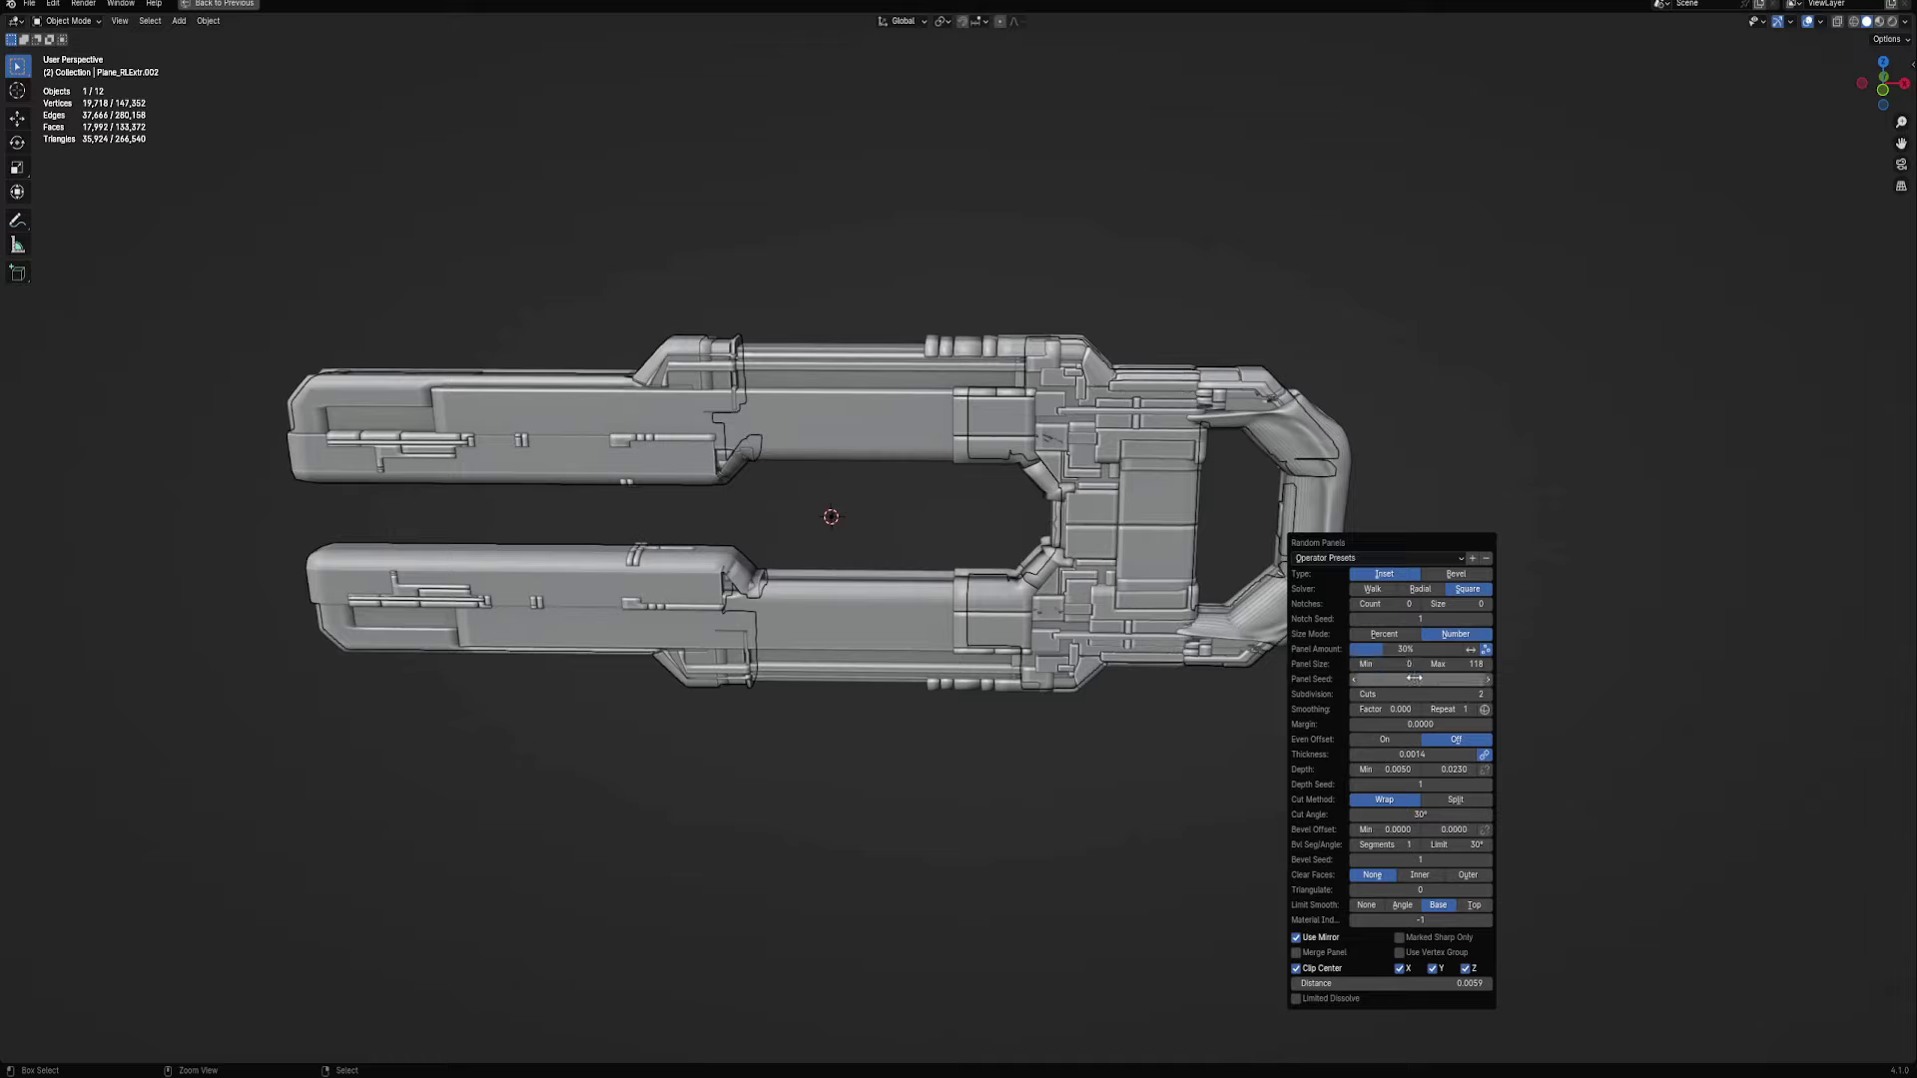
left_click_drag(1415, 679, 1420, 683)
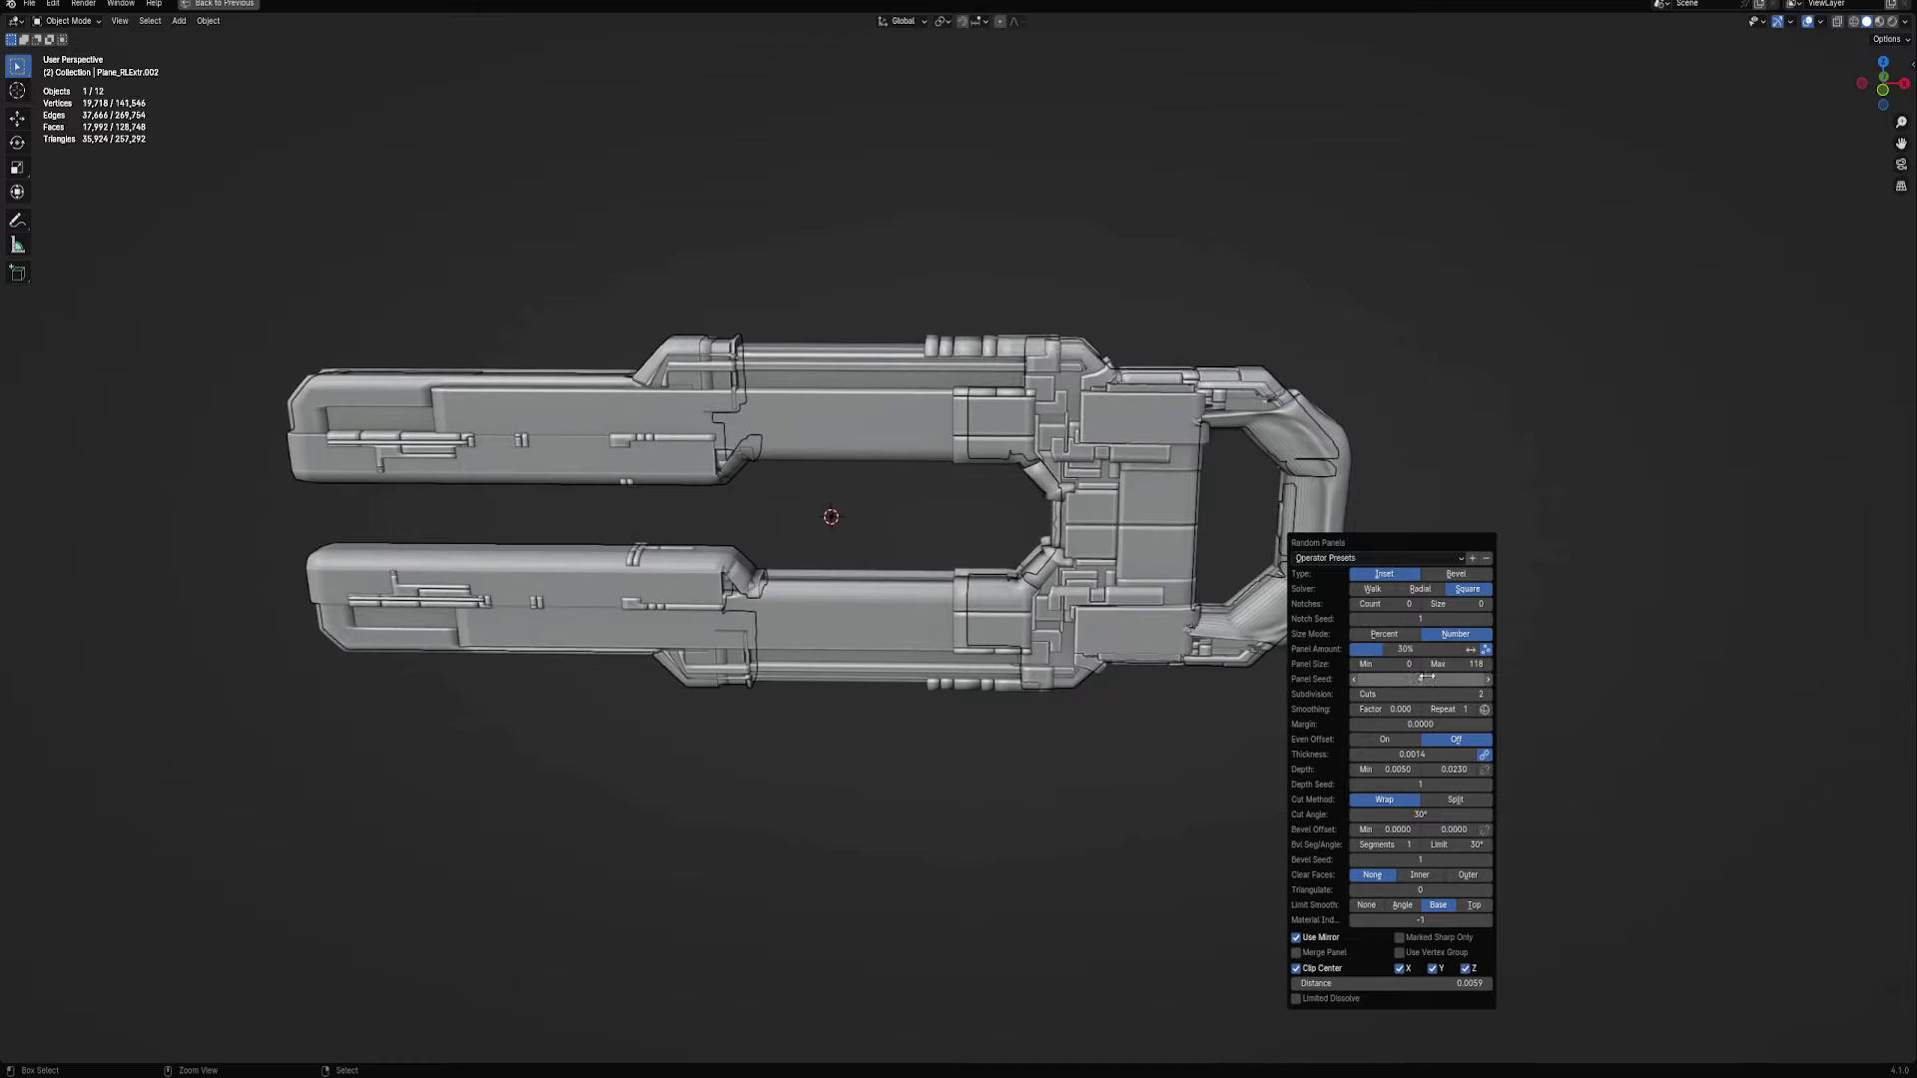
left_click_drag(1405, 649, 1358, 649)
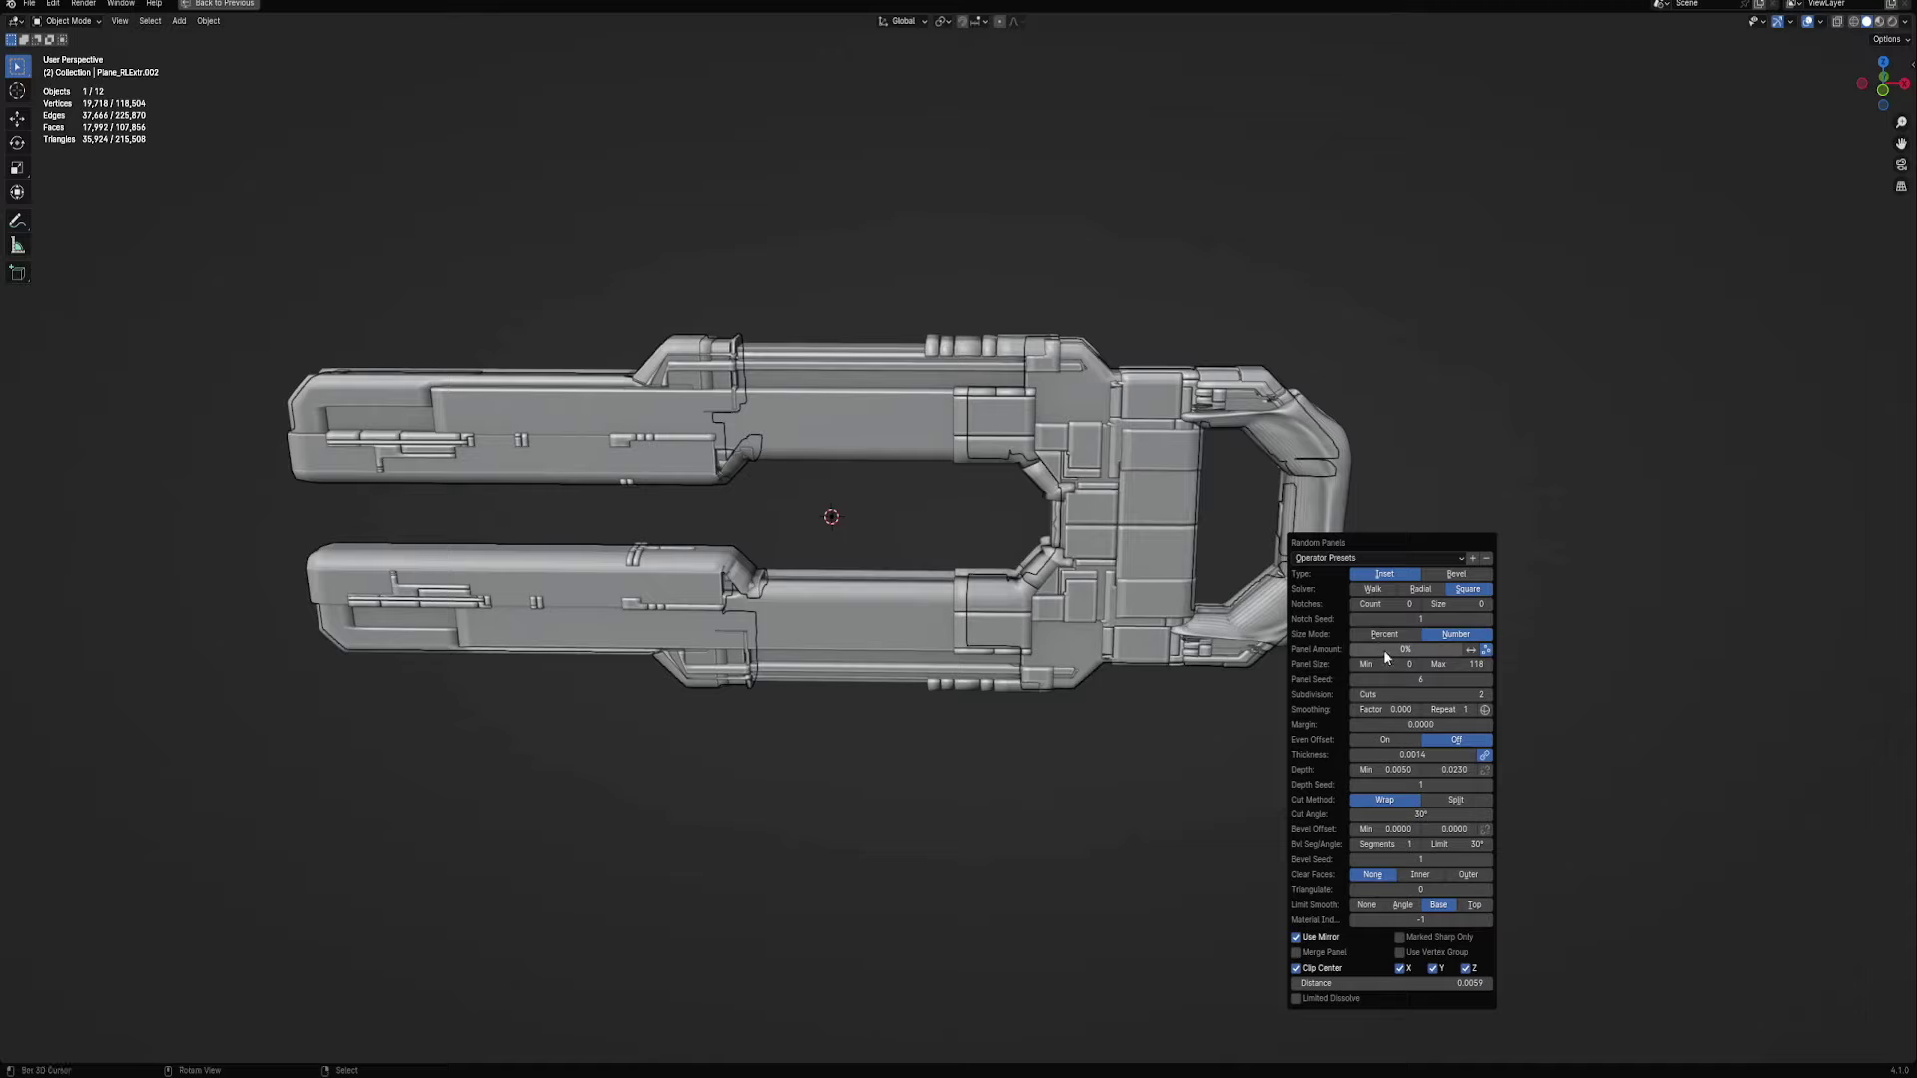
left_click_drag(1358, 649, 1482, 664)
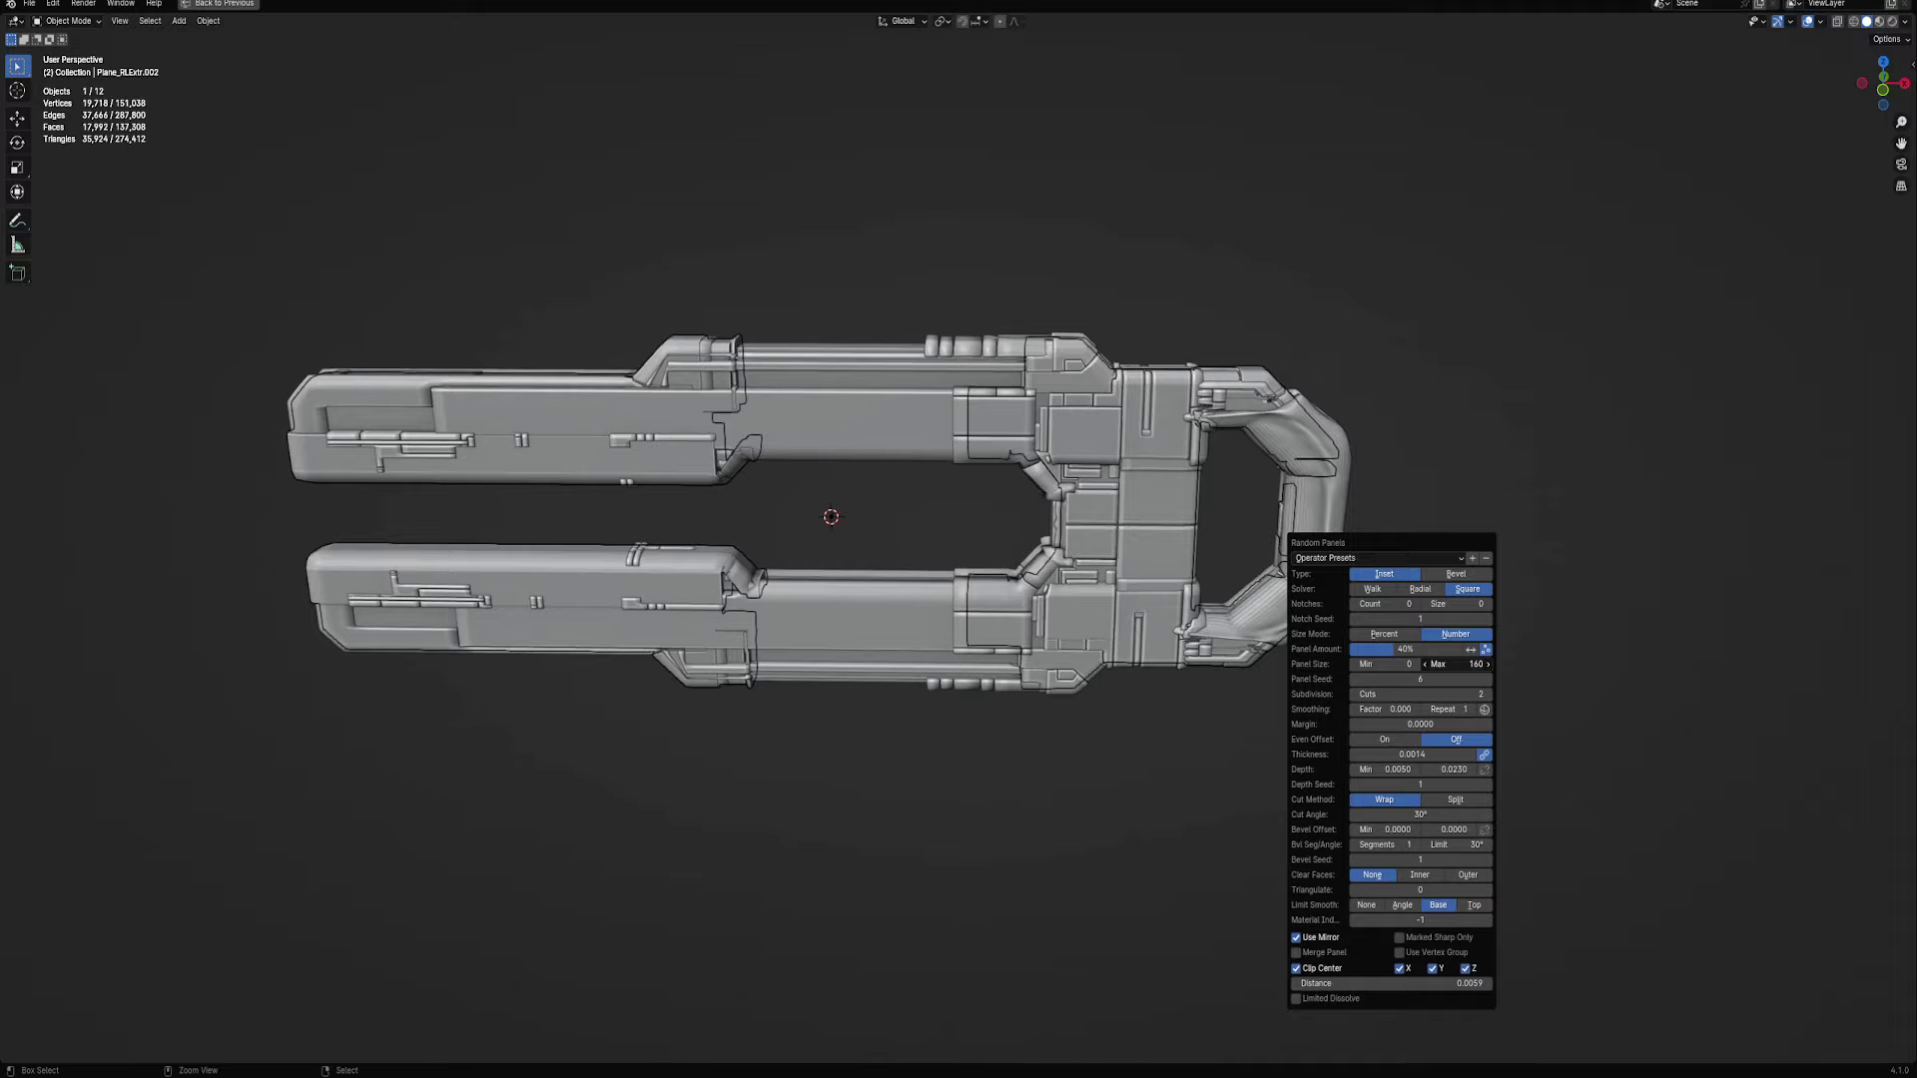
left_click(1470, 649)
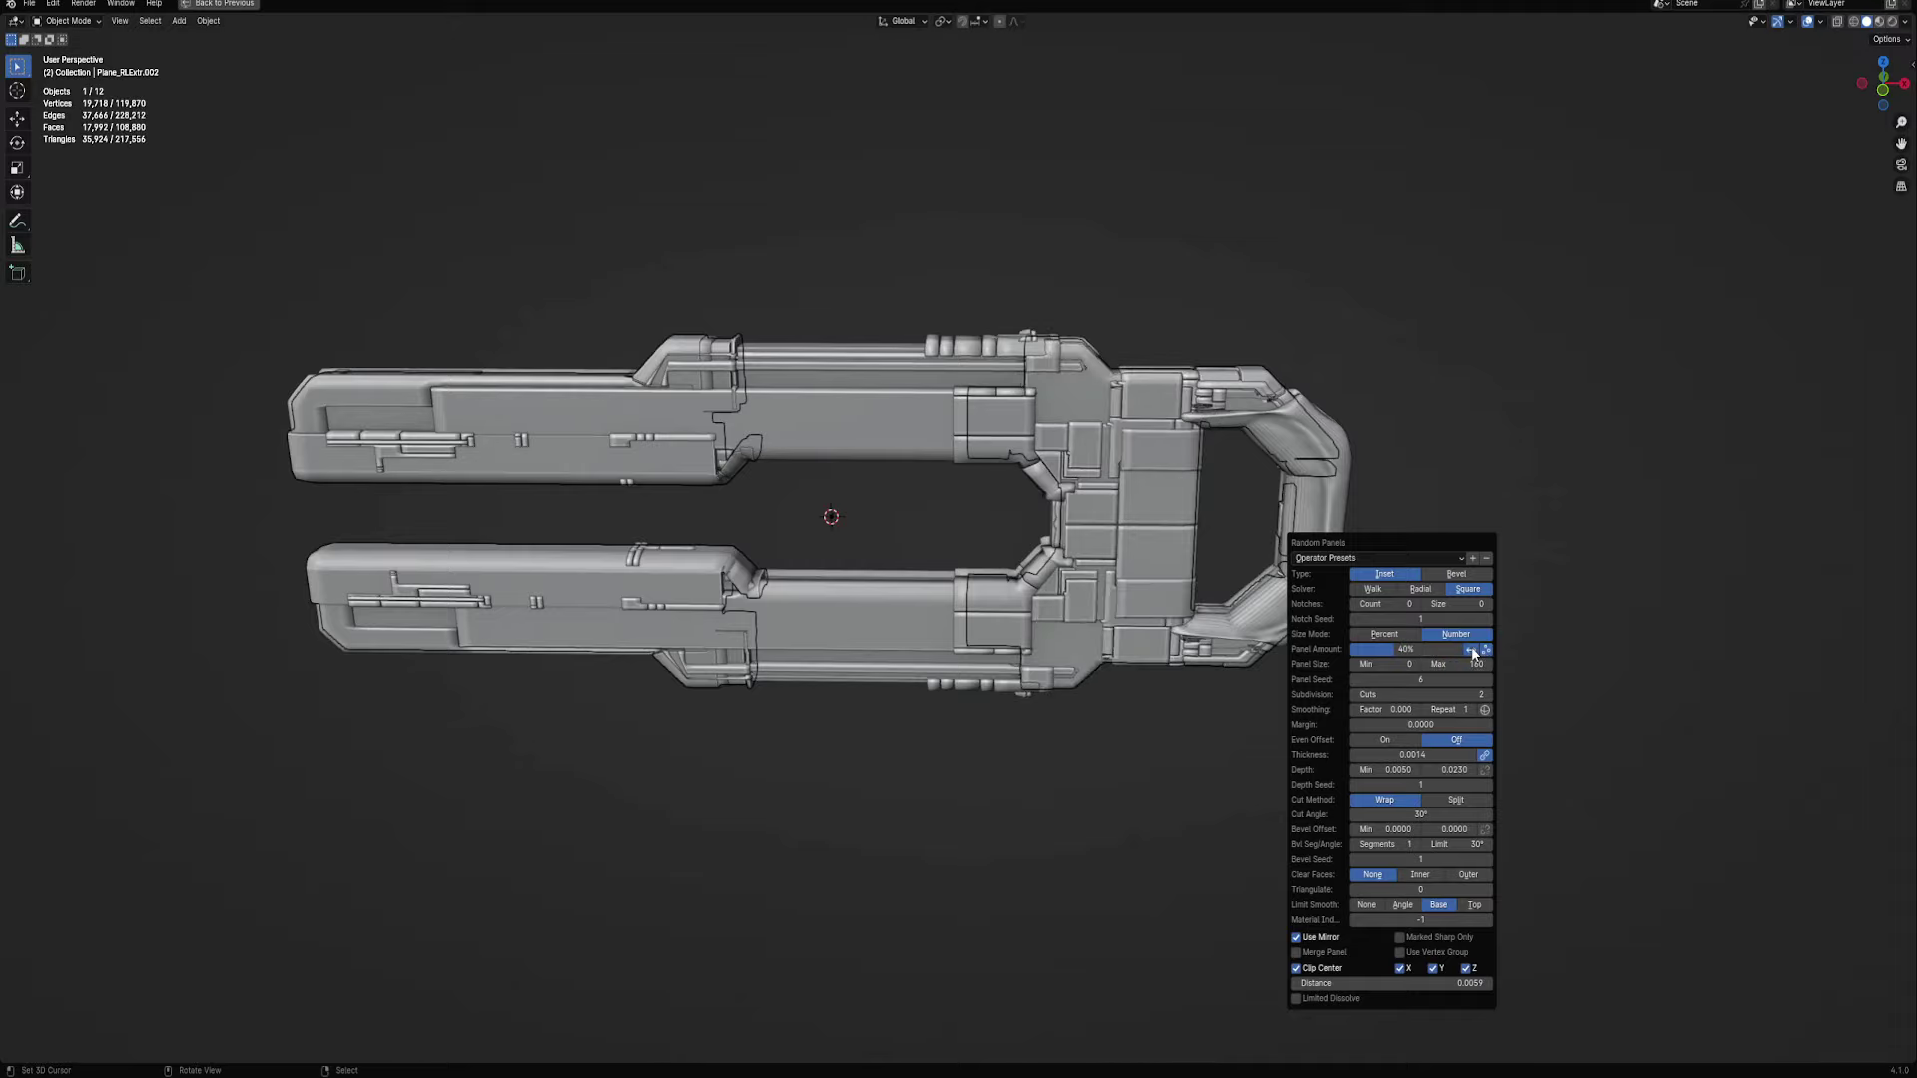
mouse_move(1418, 651)
left_mouse_down()
mouse_move(1449, 651)
mouse_move(1422, 680)
left_mouse_up()
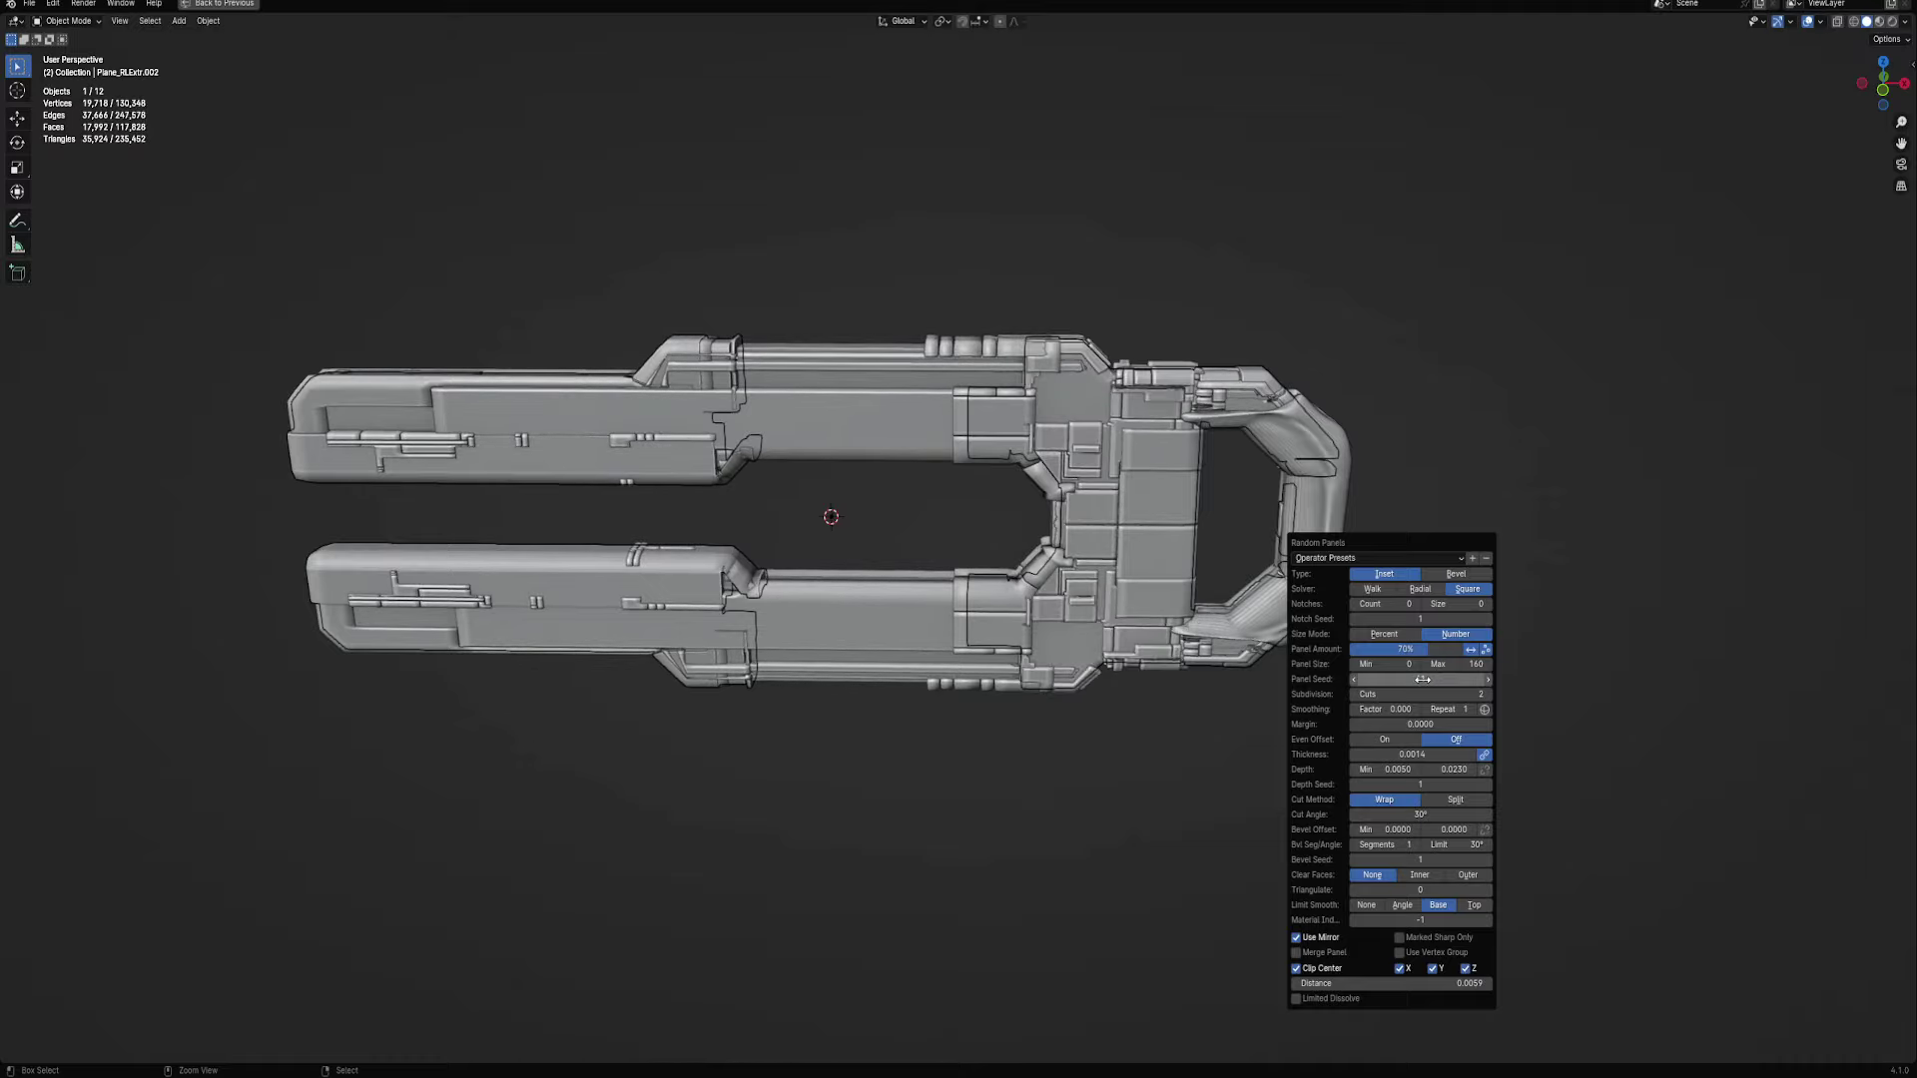
scroll(1164, 676, "down", 5)
mouse_move(1164, 675)
middle_mouse_down()
mouse_move(993, 617)
mouse_move(1119, 570)
mouse_move(1059, 487)
middle_mouse_up()
Apply Random Flow's Random Panels to the upper barrel piece Plane_RLExtr.001
left_click(1058, 479)
key("Tab")
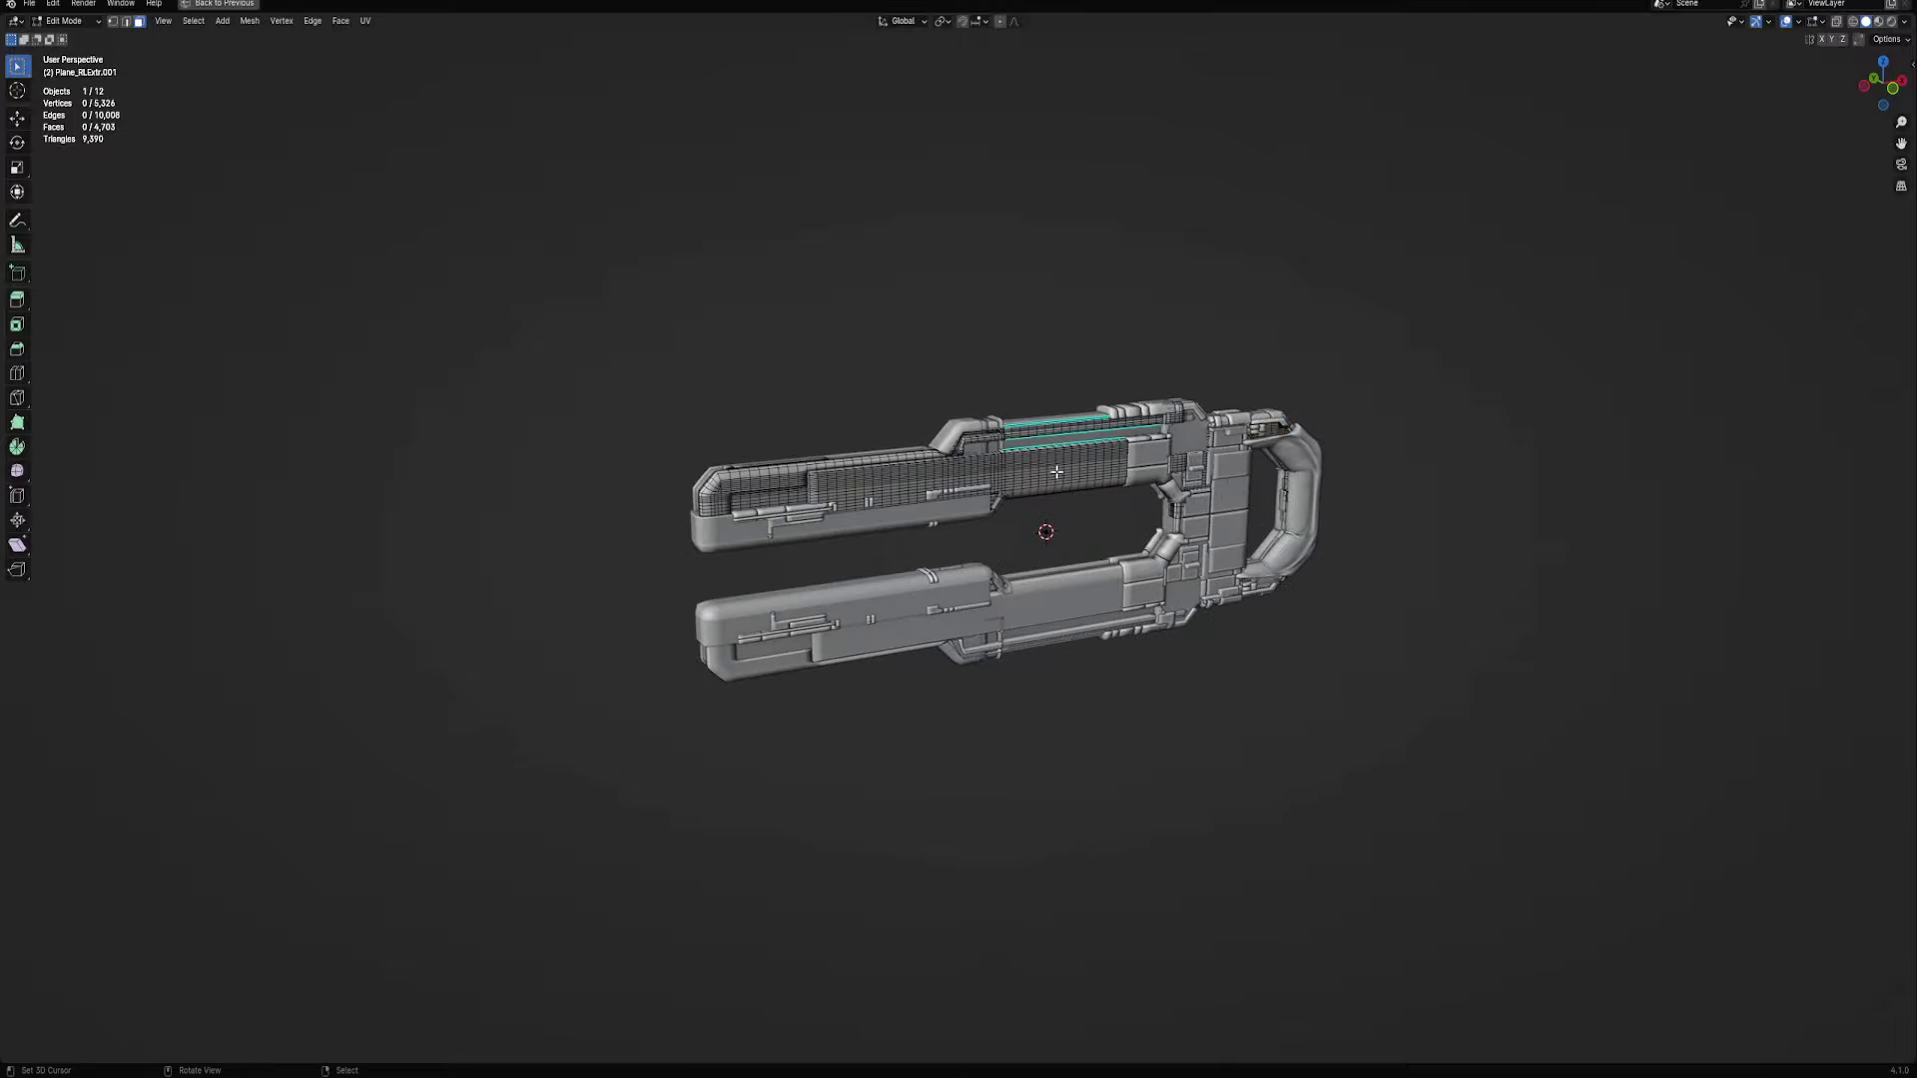
key("Tab")
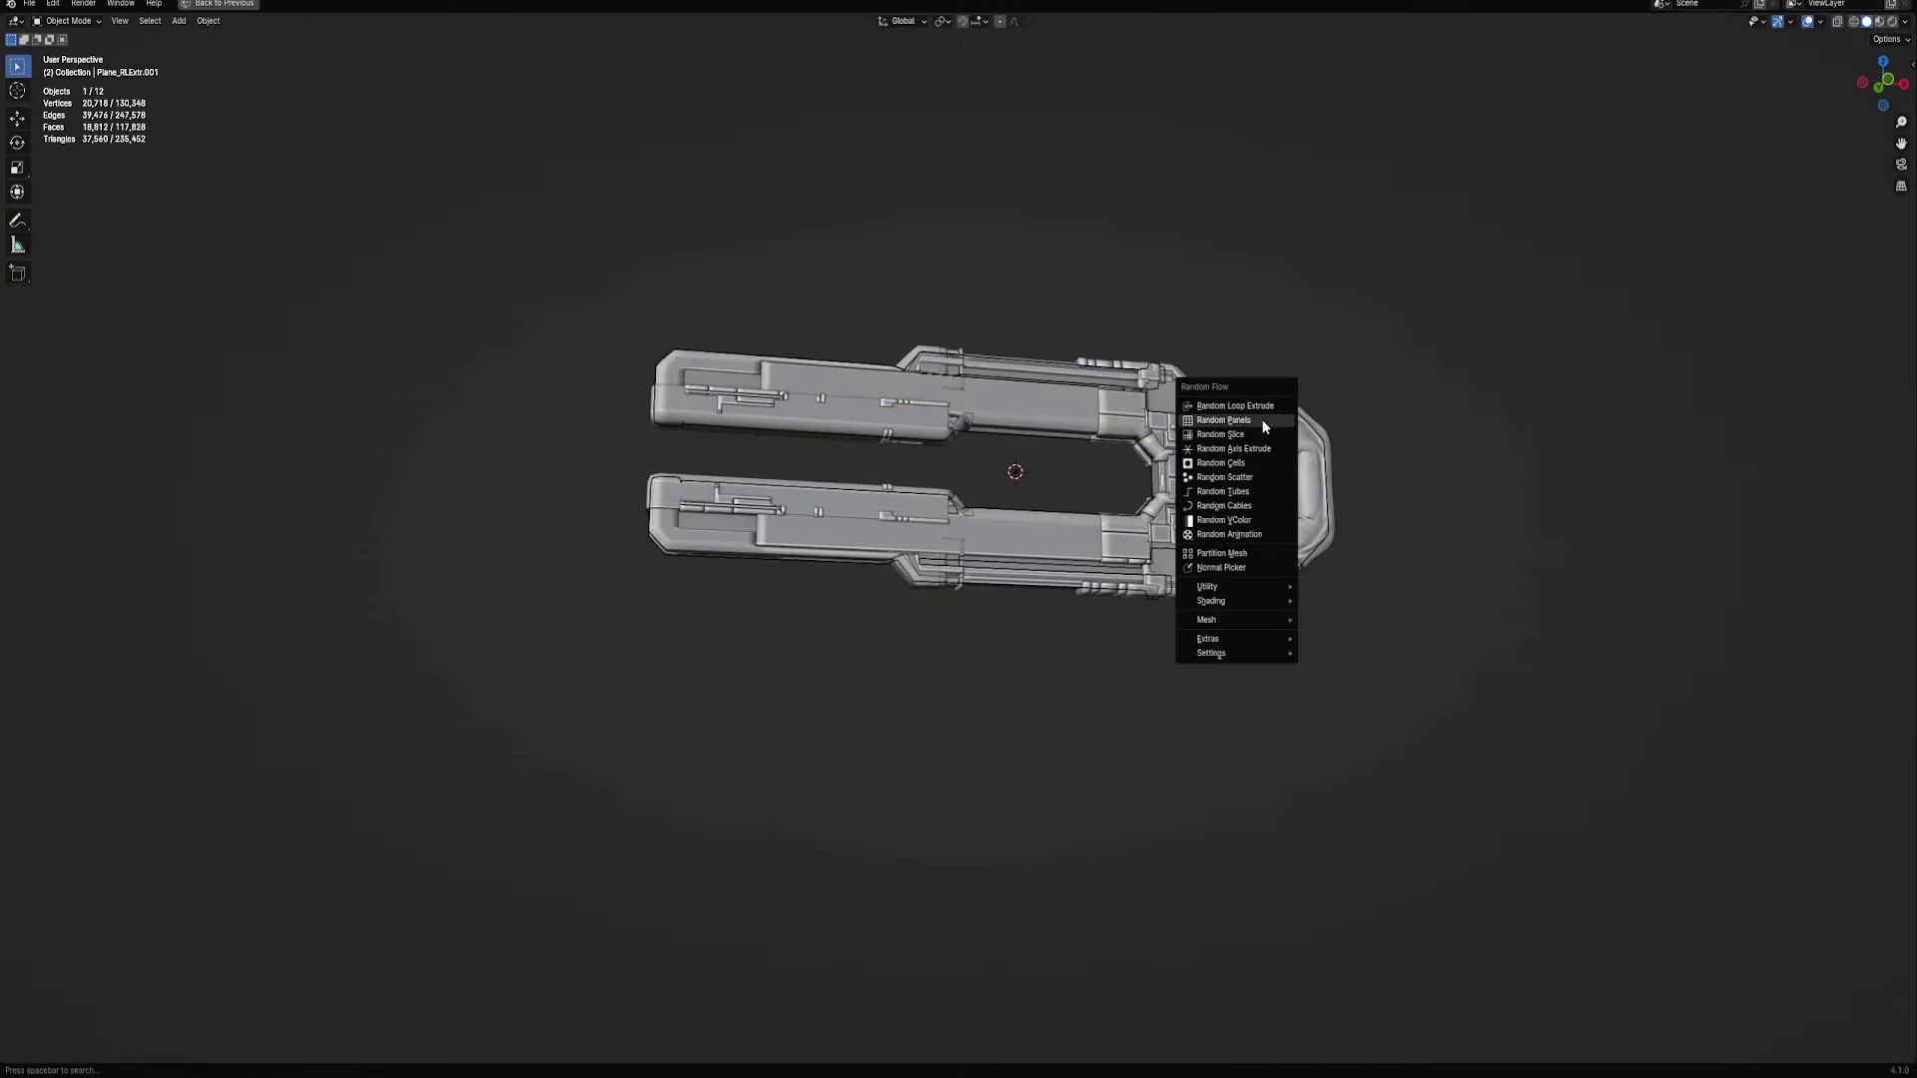
left_click(1261, 420)
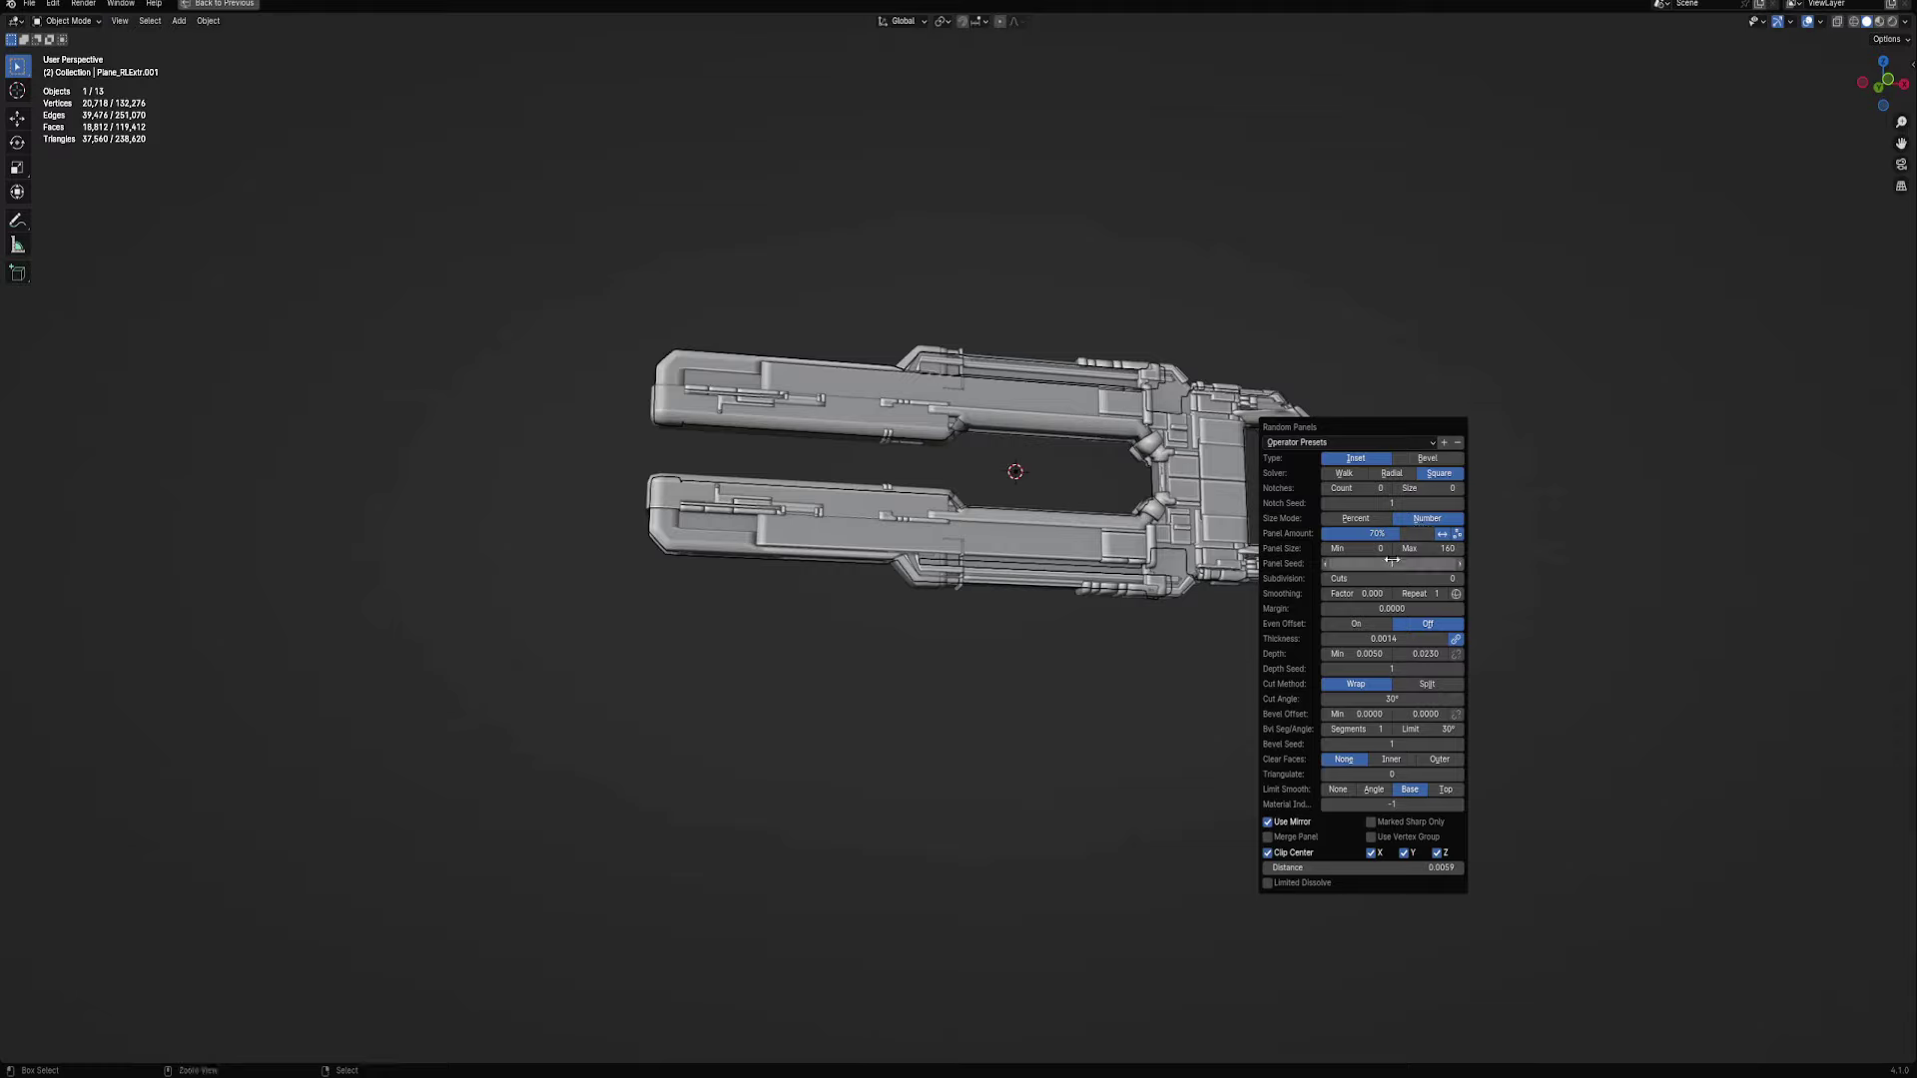
Set Cuts to 1, Panel Seed to 3 and Panel Amount to about 90%, then inspect overlay-free
scroll(1391, 563, "up", 1, "ctrl")
scroll(1390, 563, "up", 1, "ctrl")
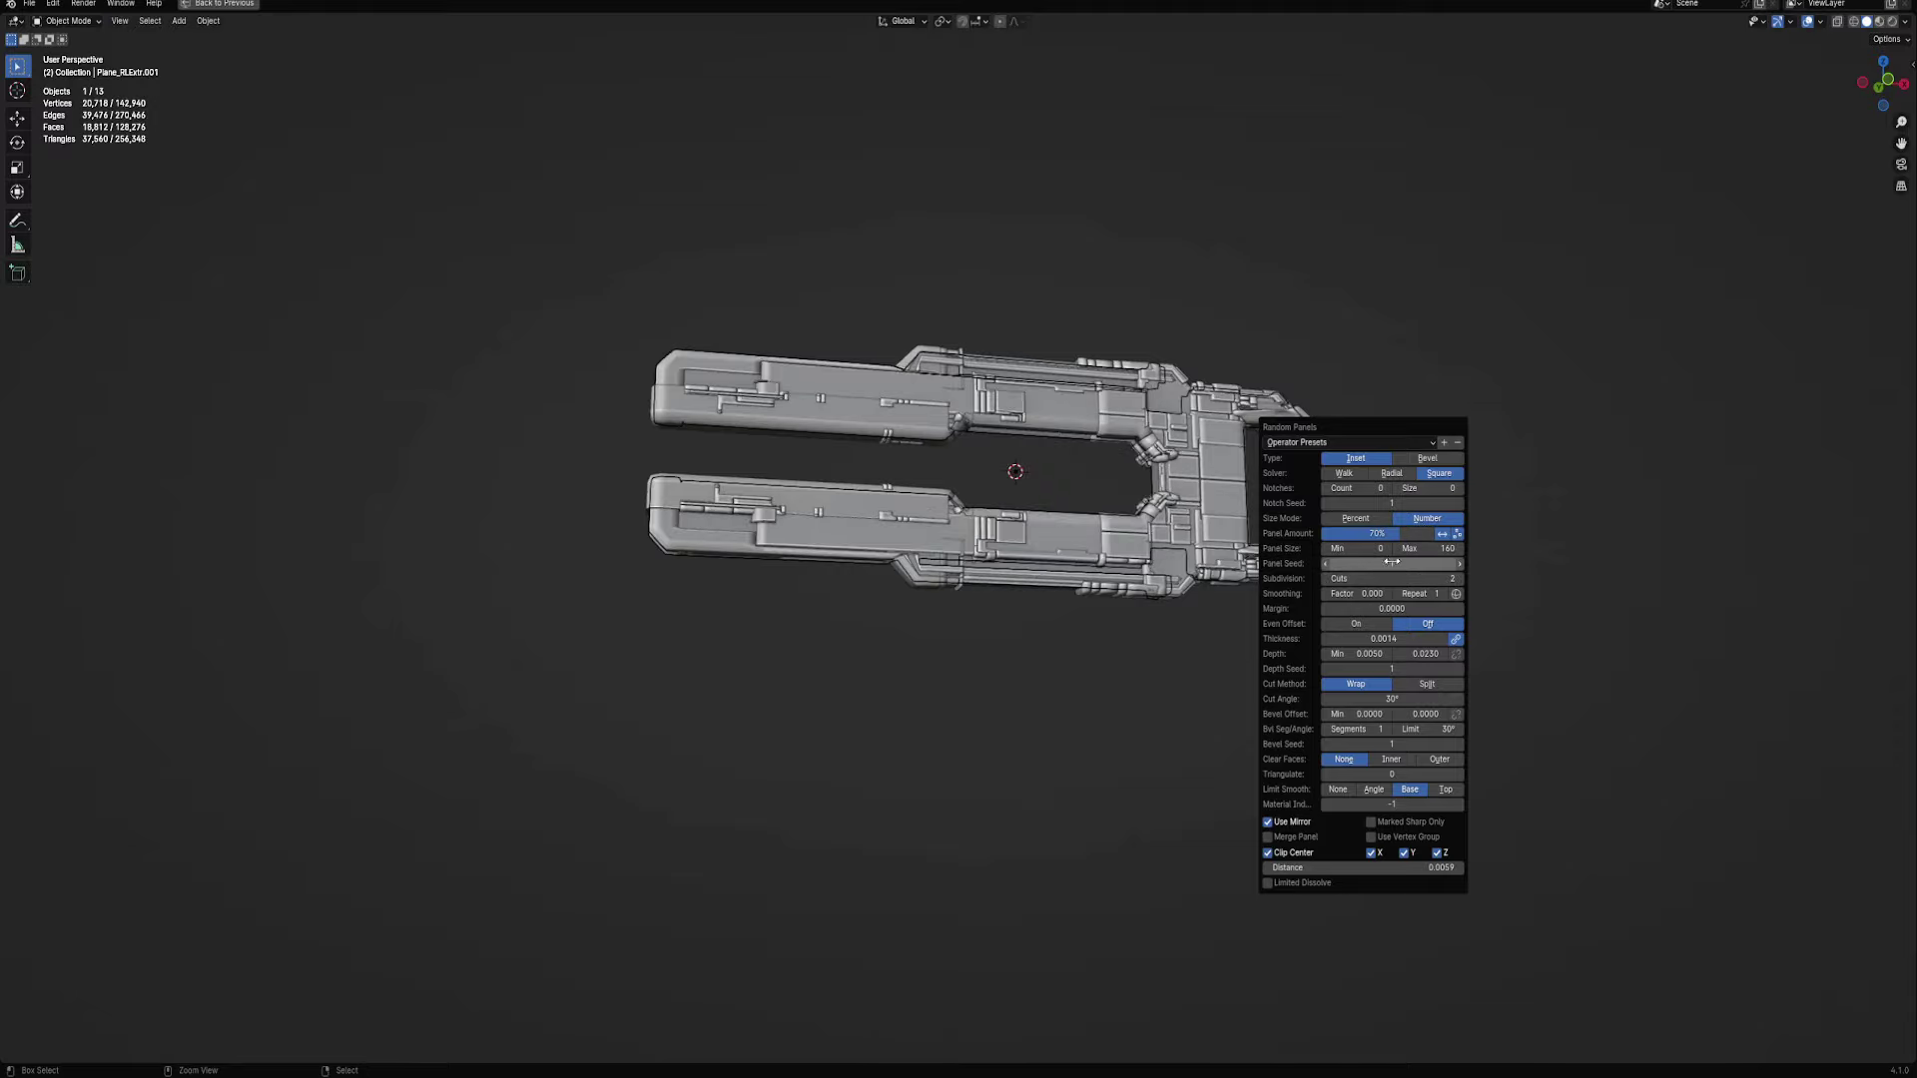
scroll(1391, 563, "down", 1, "ctrl")
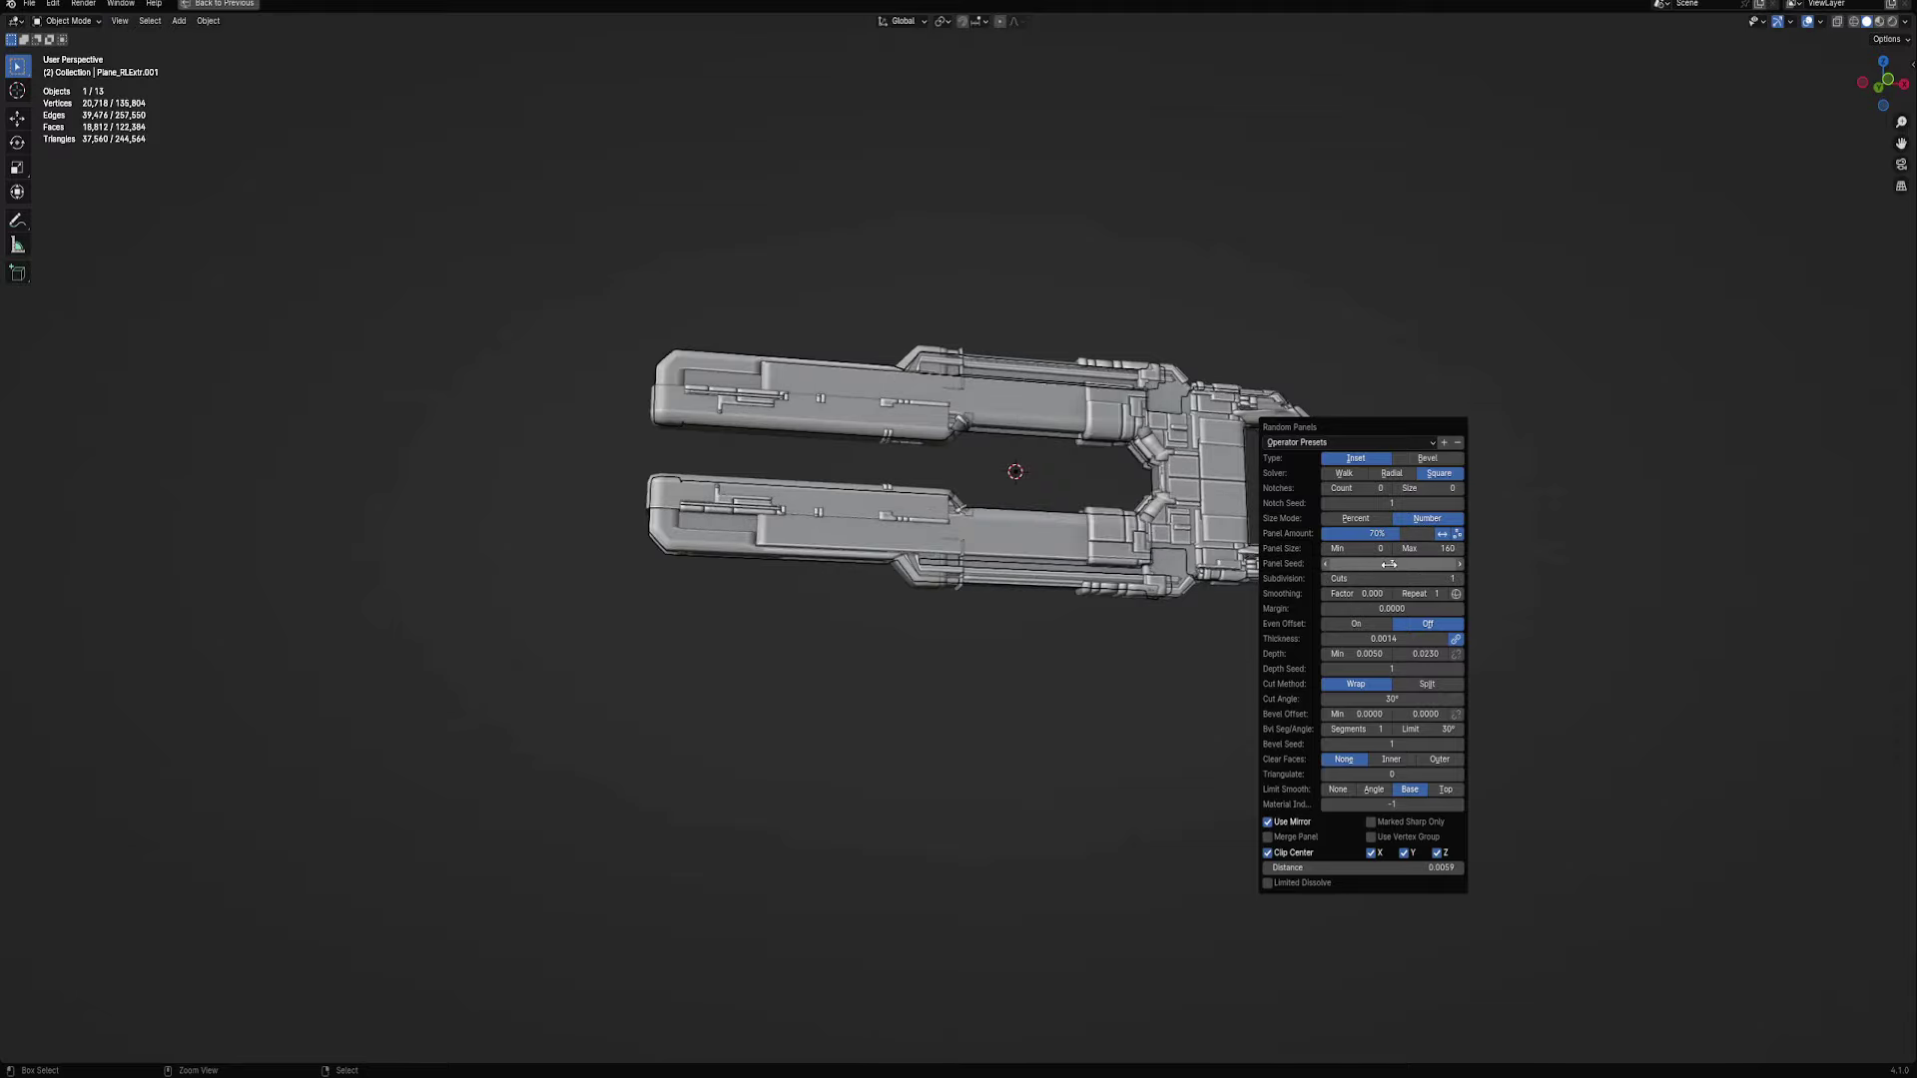
scroll(1391, 564, "up", 1, "ctrl")
scroll(1390, 564, "up", 2, "ctrl")
scroll(1391, 564, "up", 1, "ctrl")
left_click_drag(1403, 533, 1421, 533)
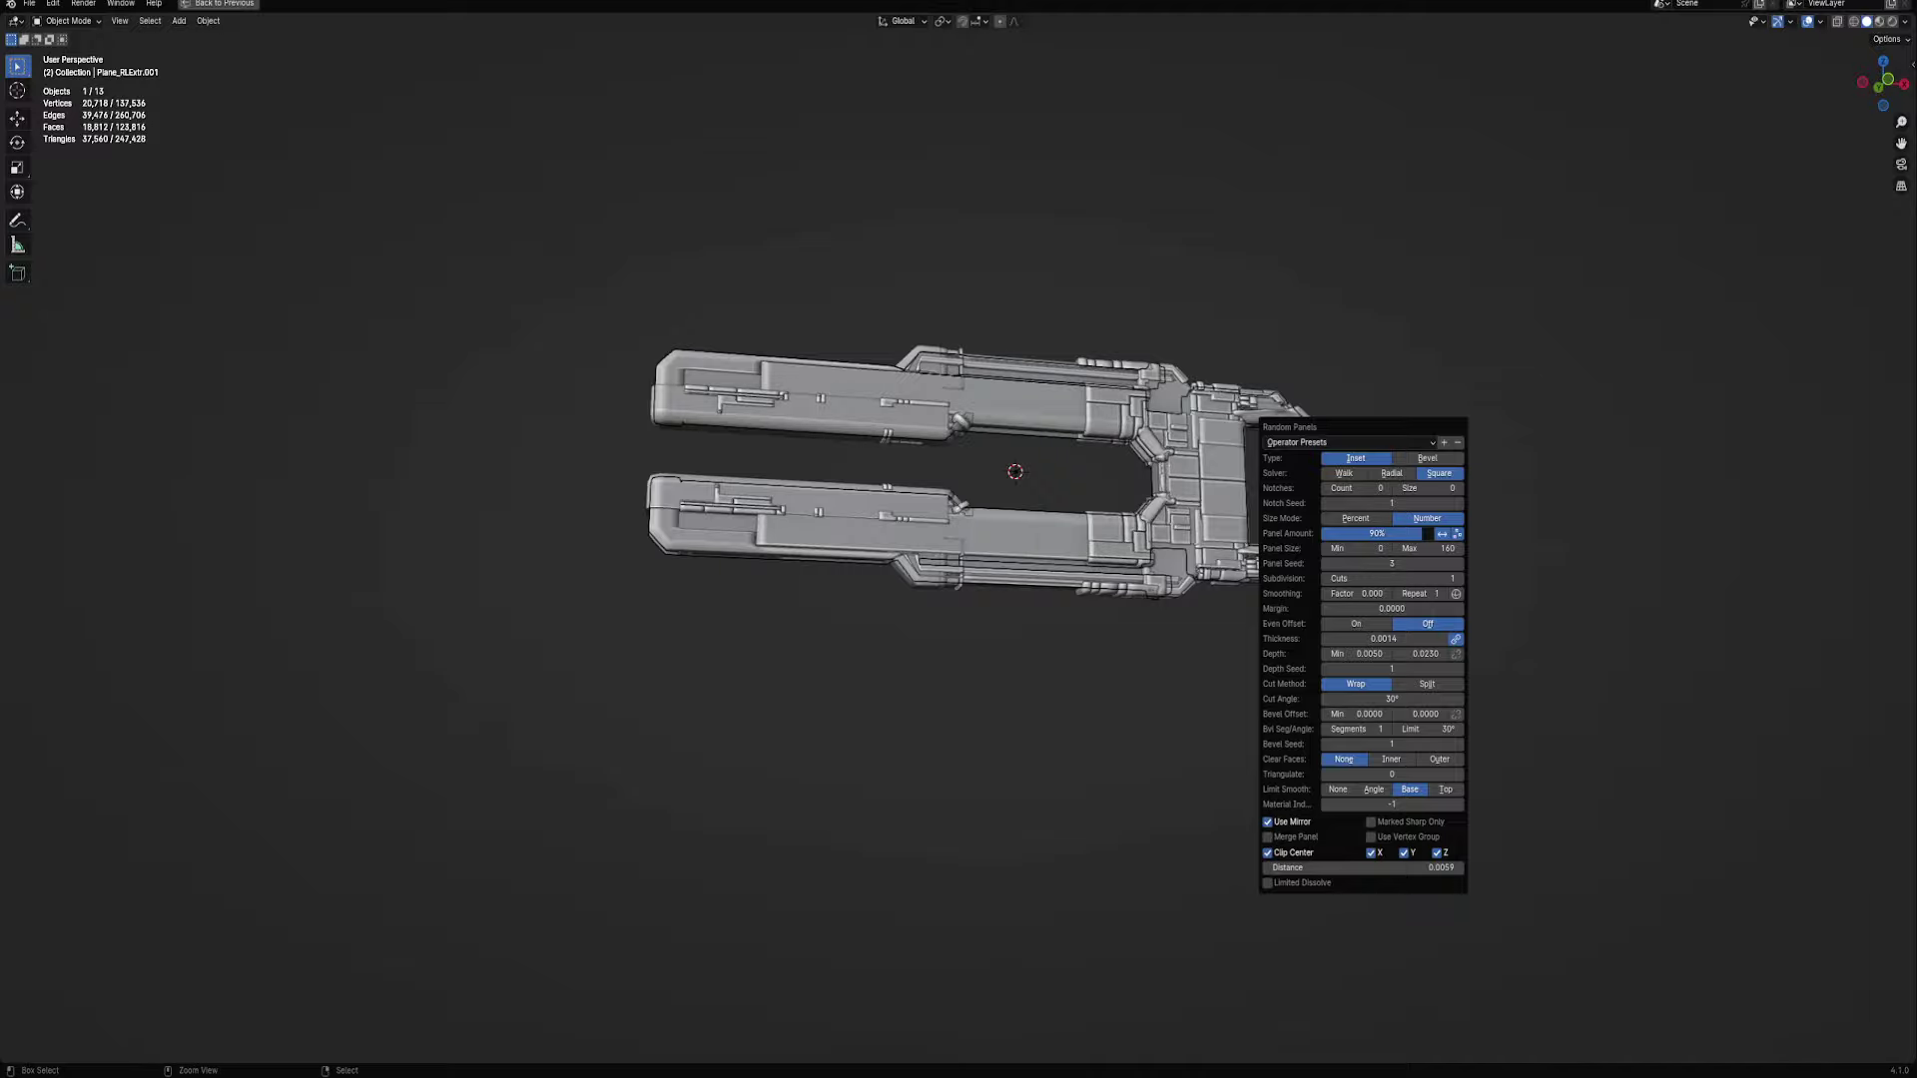
mouse_move(1068, 525)
middle_mouse_down()
mouse_move(1105, 605)
mouse_move(1161, 571)
middle_mouse_up()
key("shift+alt+z")
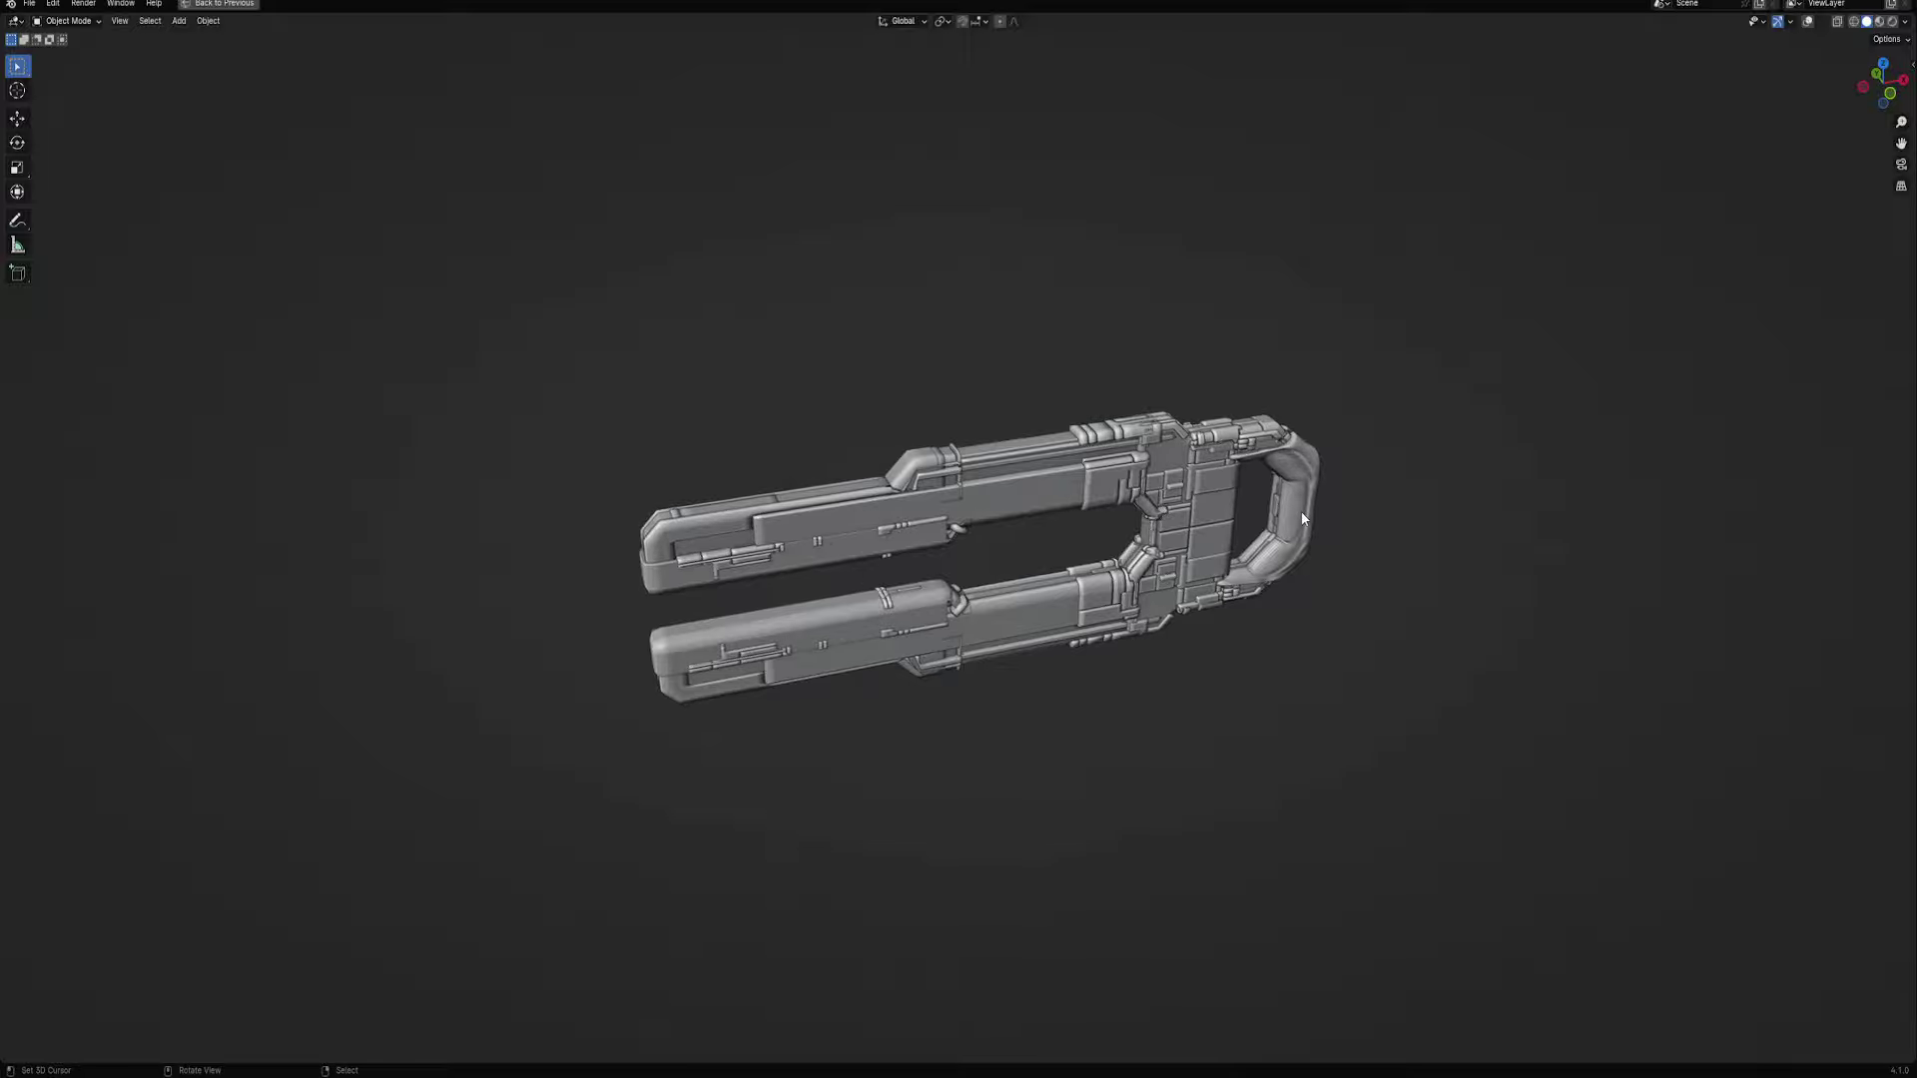
Select the grouped gun parts and apply Random Flow's Random VColor to them
key("ctrl+z")
key("shift+alt+z")
key("shift+g")
left_click(1174, 500)
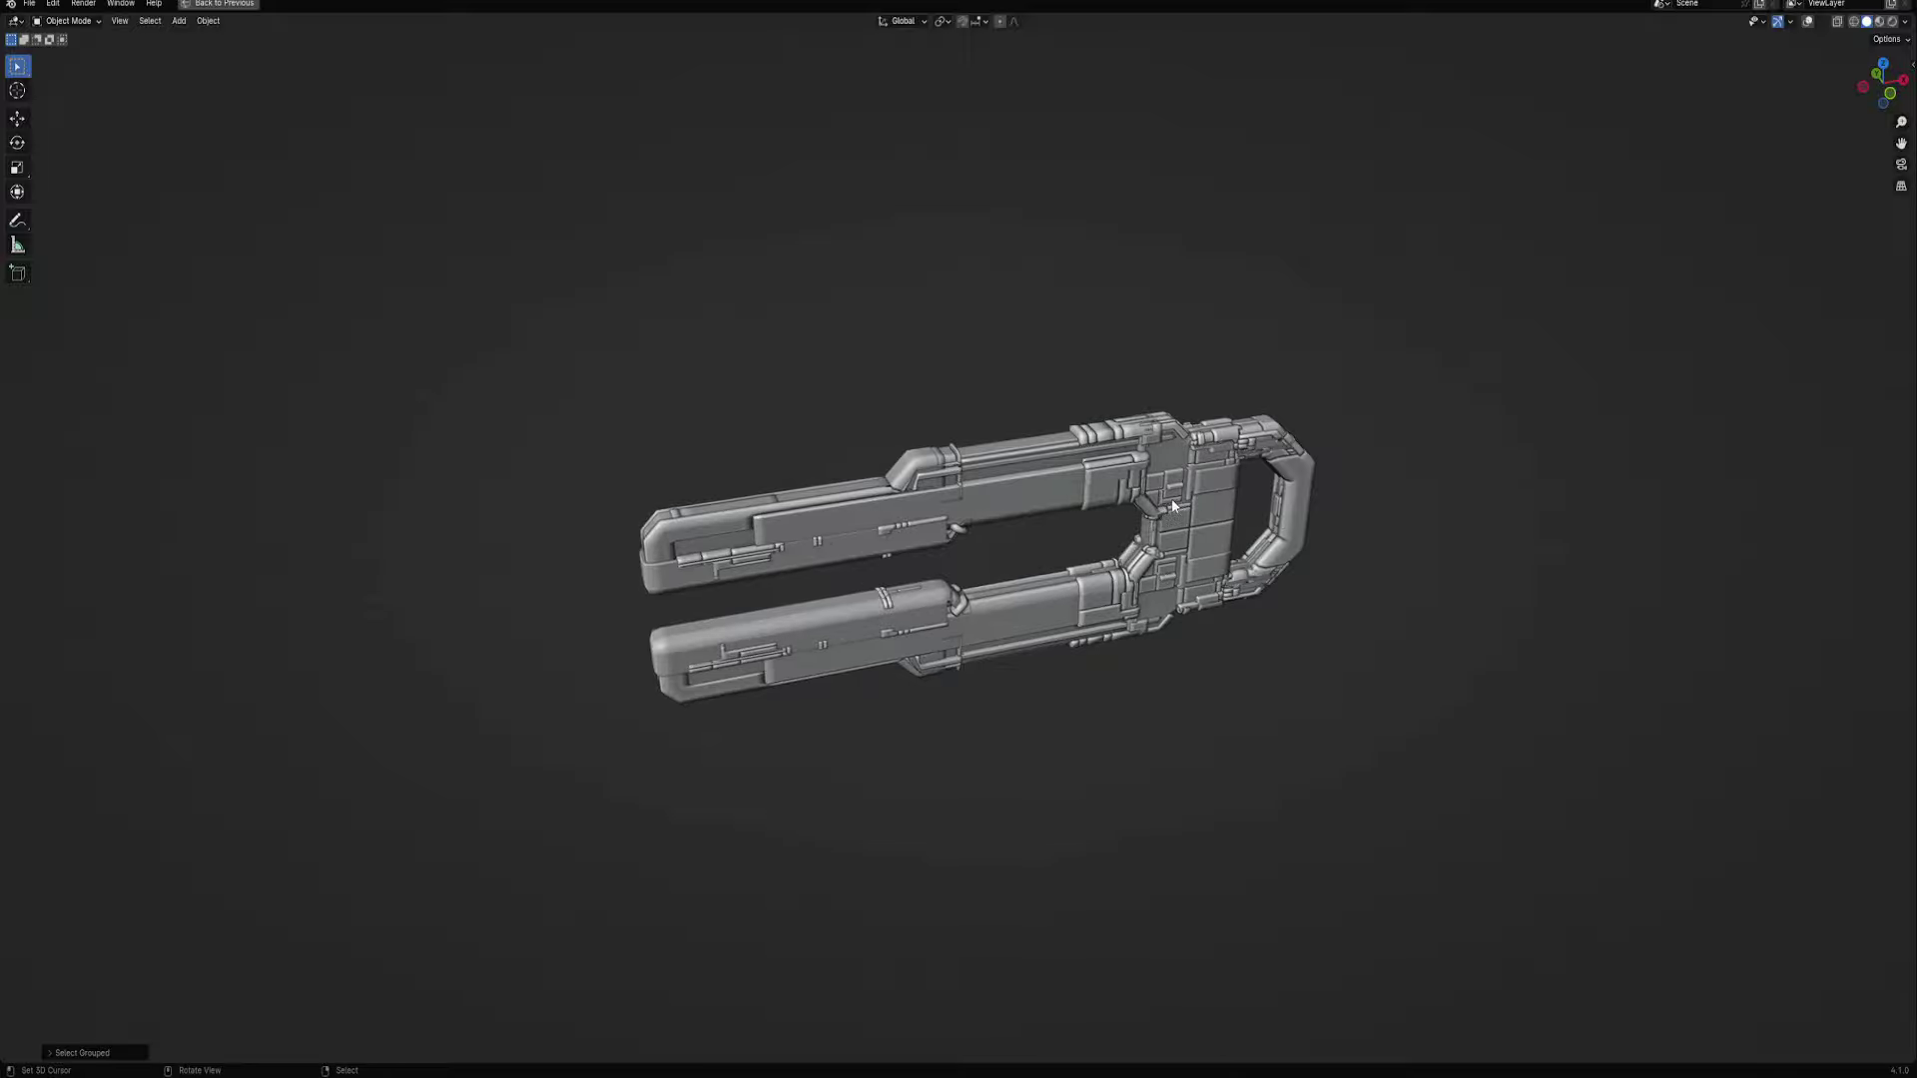
middle_click_drag(1174, 500, 1158, 422)
key("q")
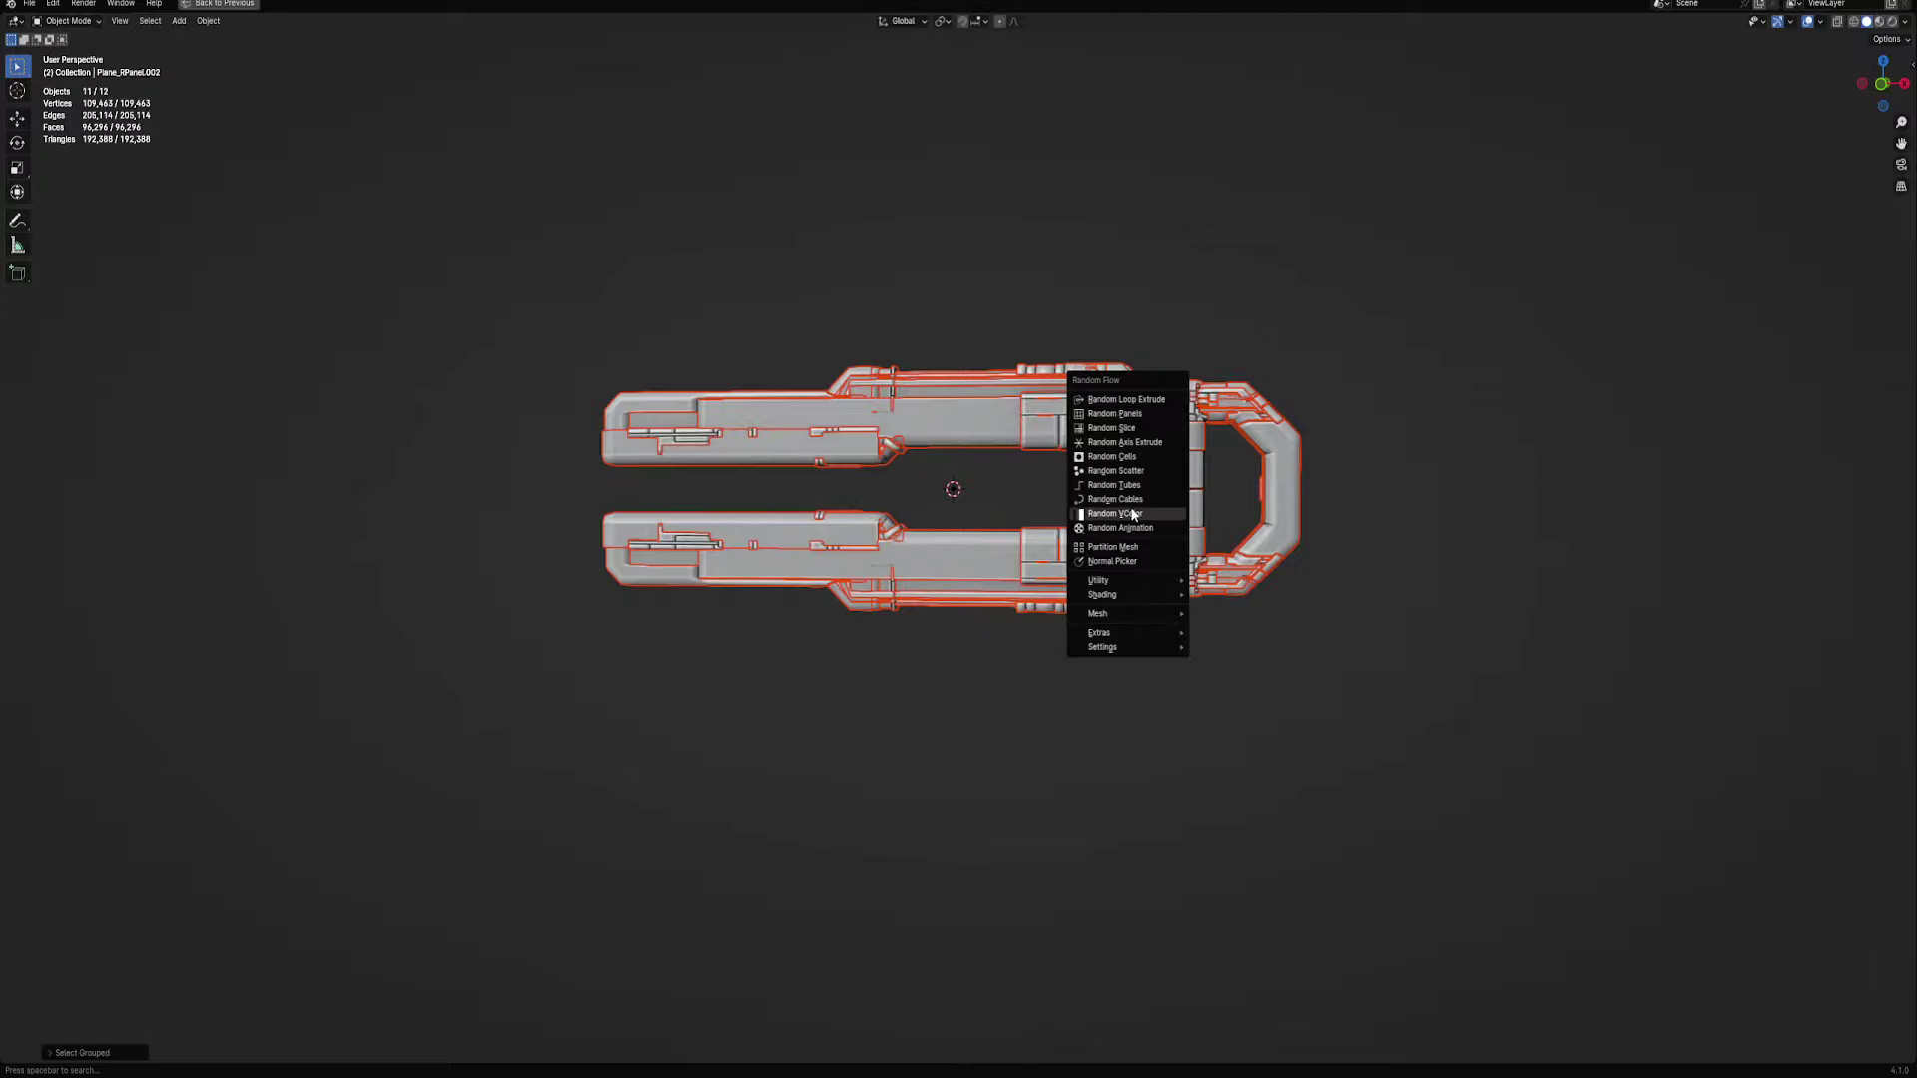
left_click(1133, 514)
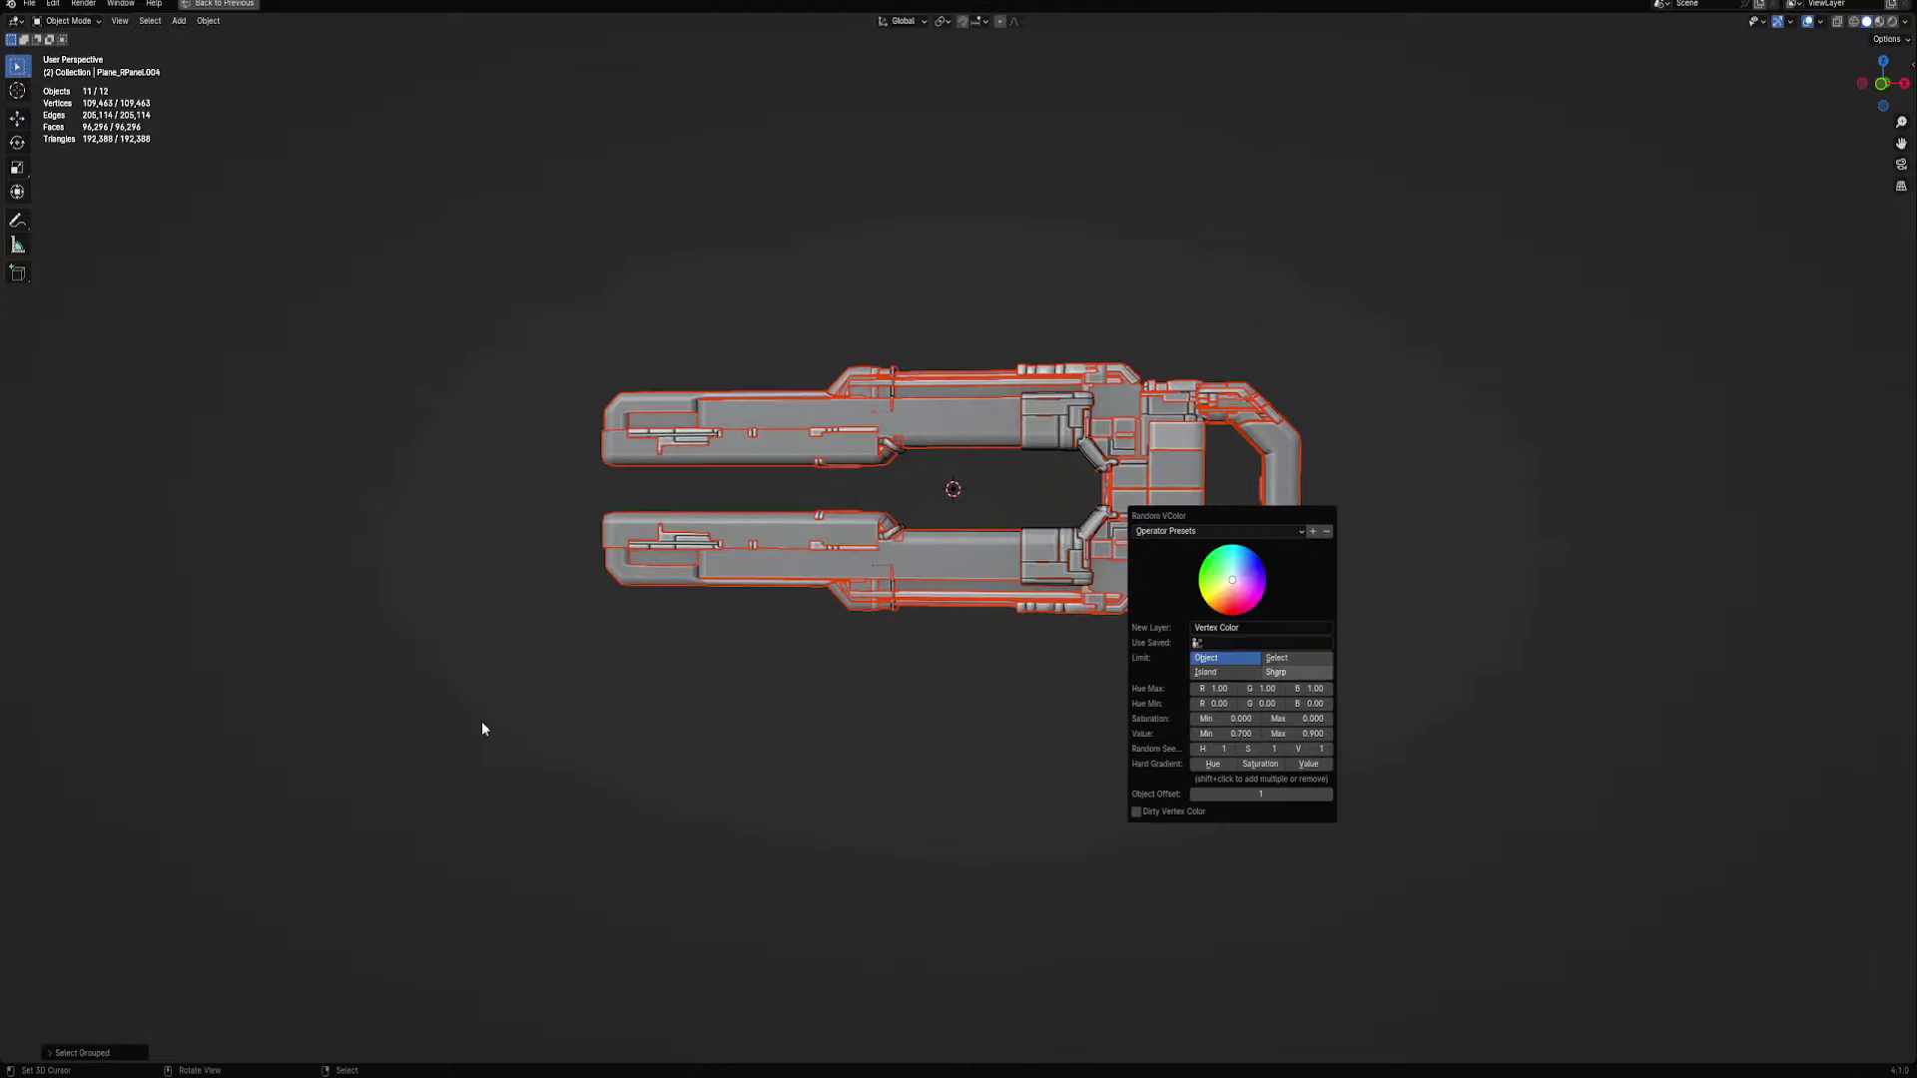
Deselect everything and raise the Random VColor value random seed to 5
key("alt+a")
middle_click_drag(1020, 540, 1146, 548)
key("F9")
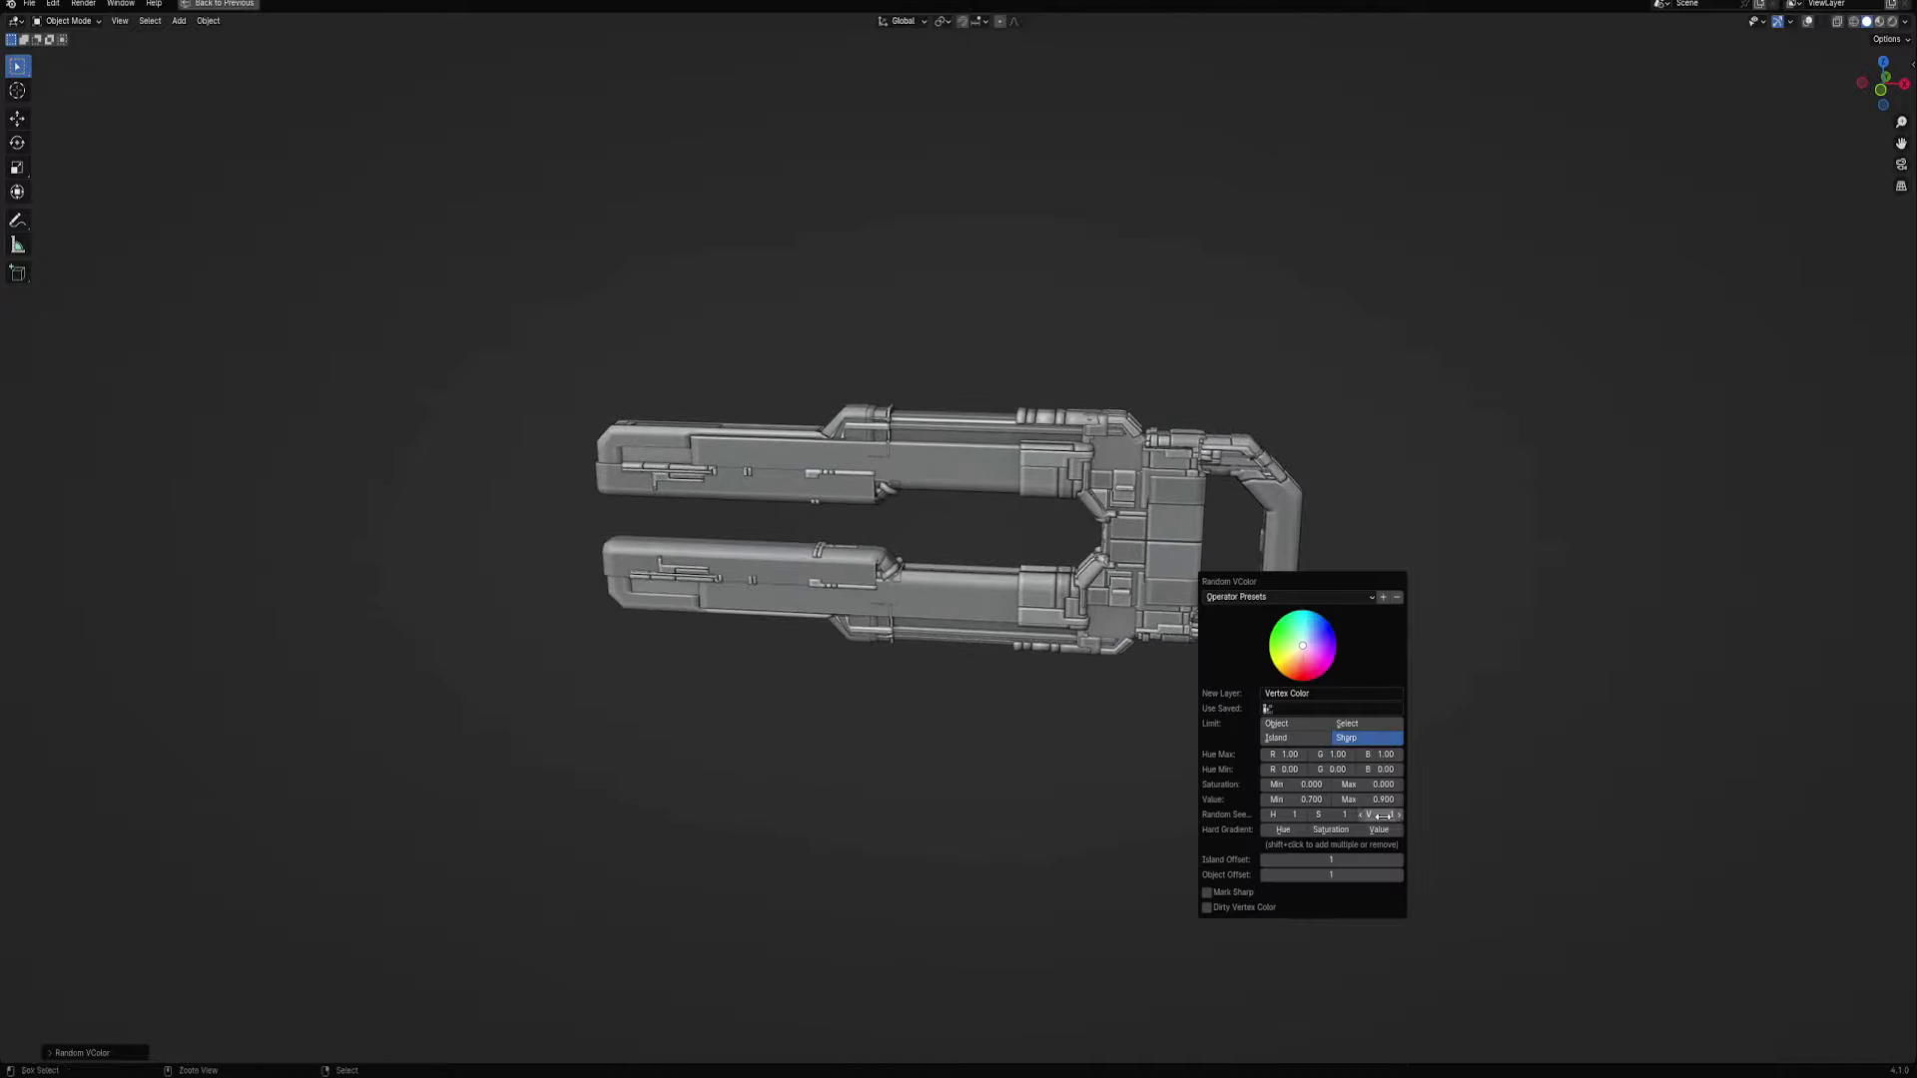
left_click_drag(1381, 818, 1386, 829)
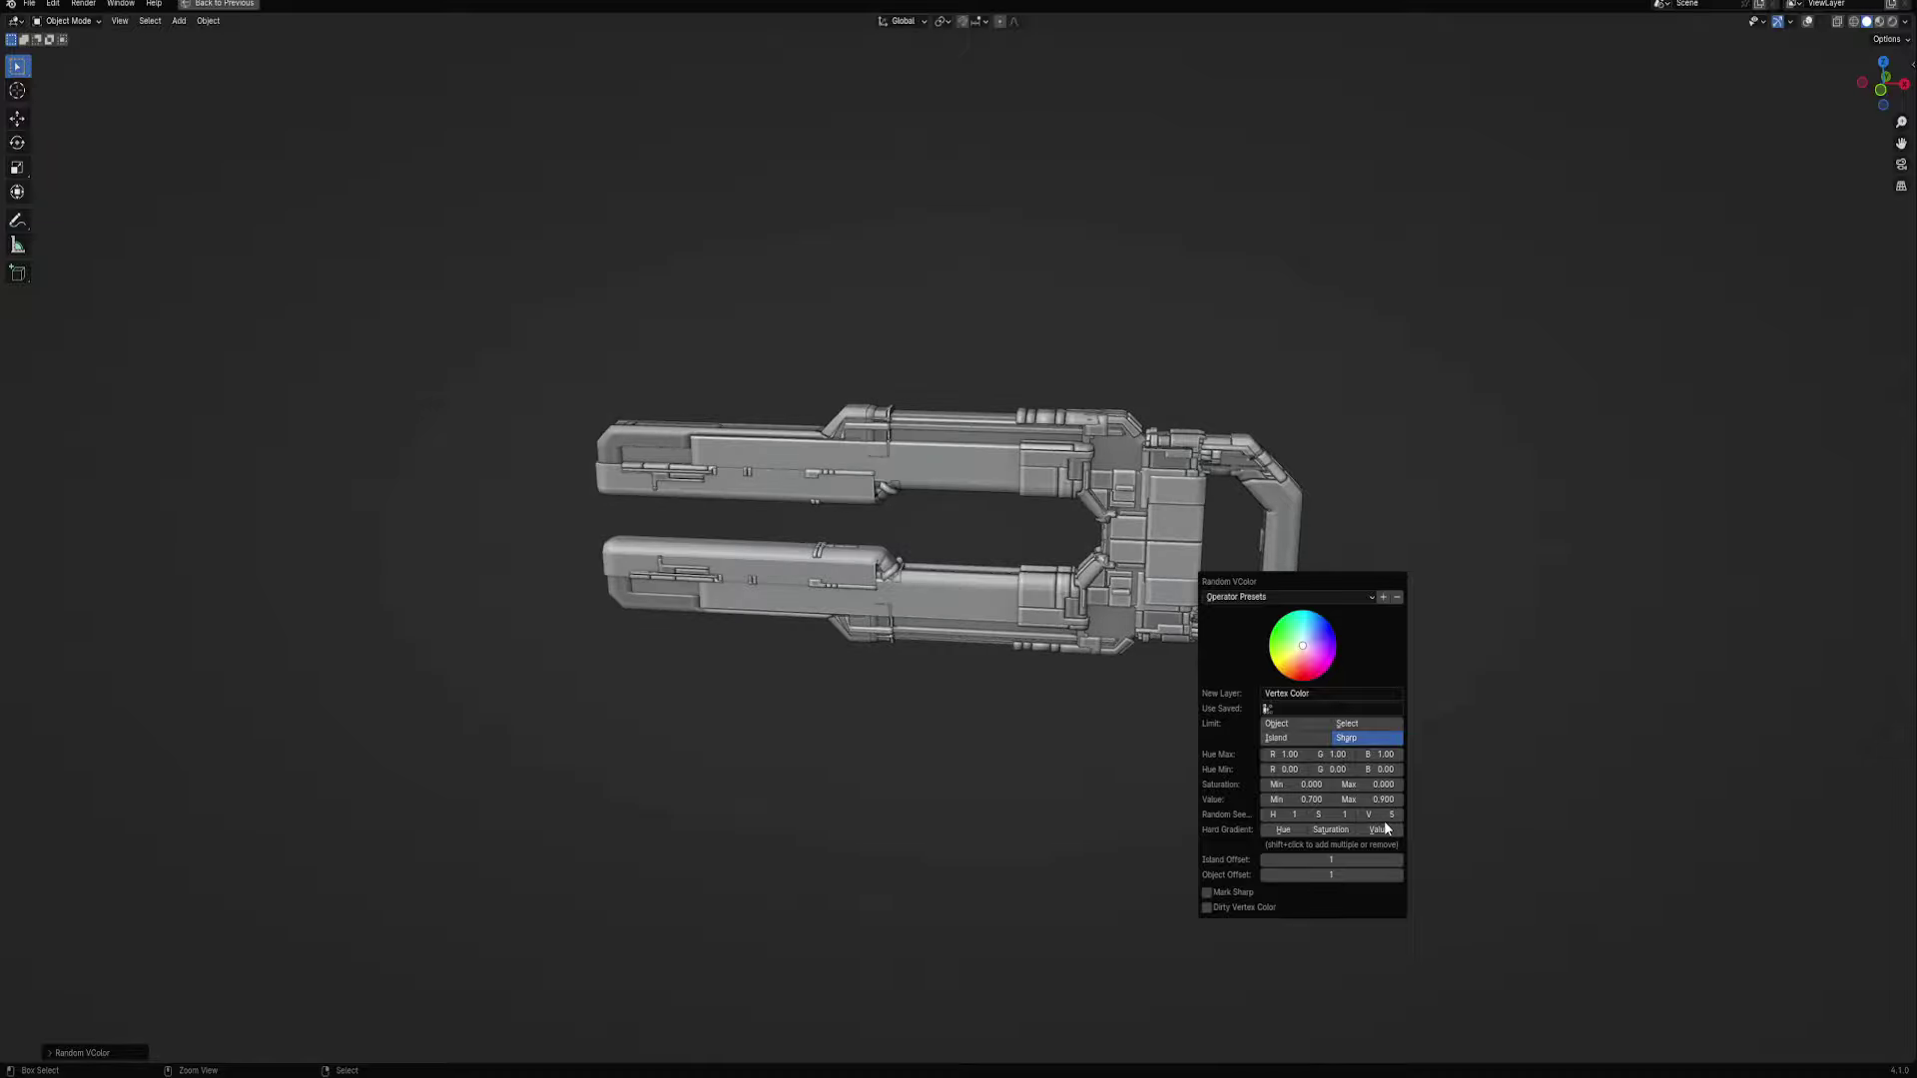
mouse_move(997, 593)
middle_mouse_down()
mouse_move(956, 626)
mouse_move(1086, 582)
mouse_move(1079, 602)
middle_mouse_up()
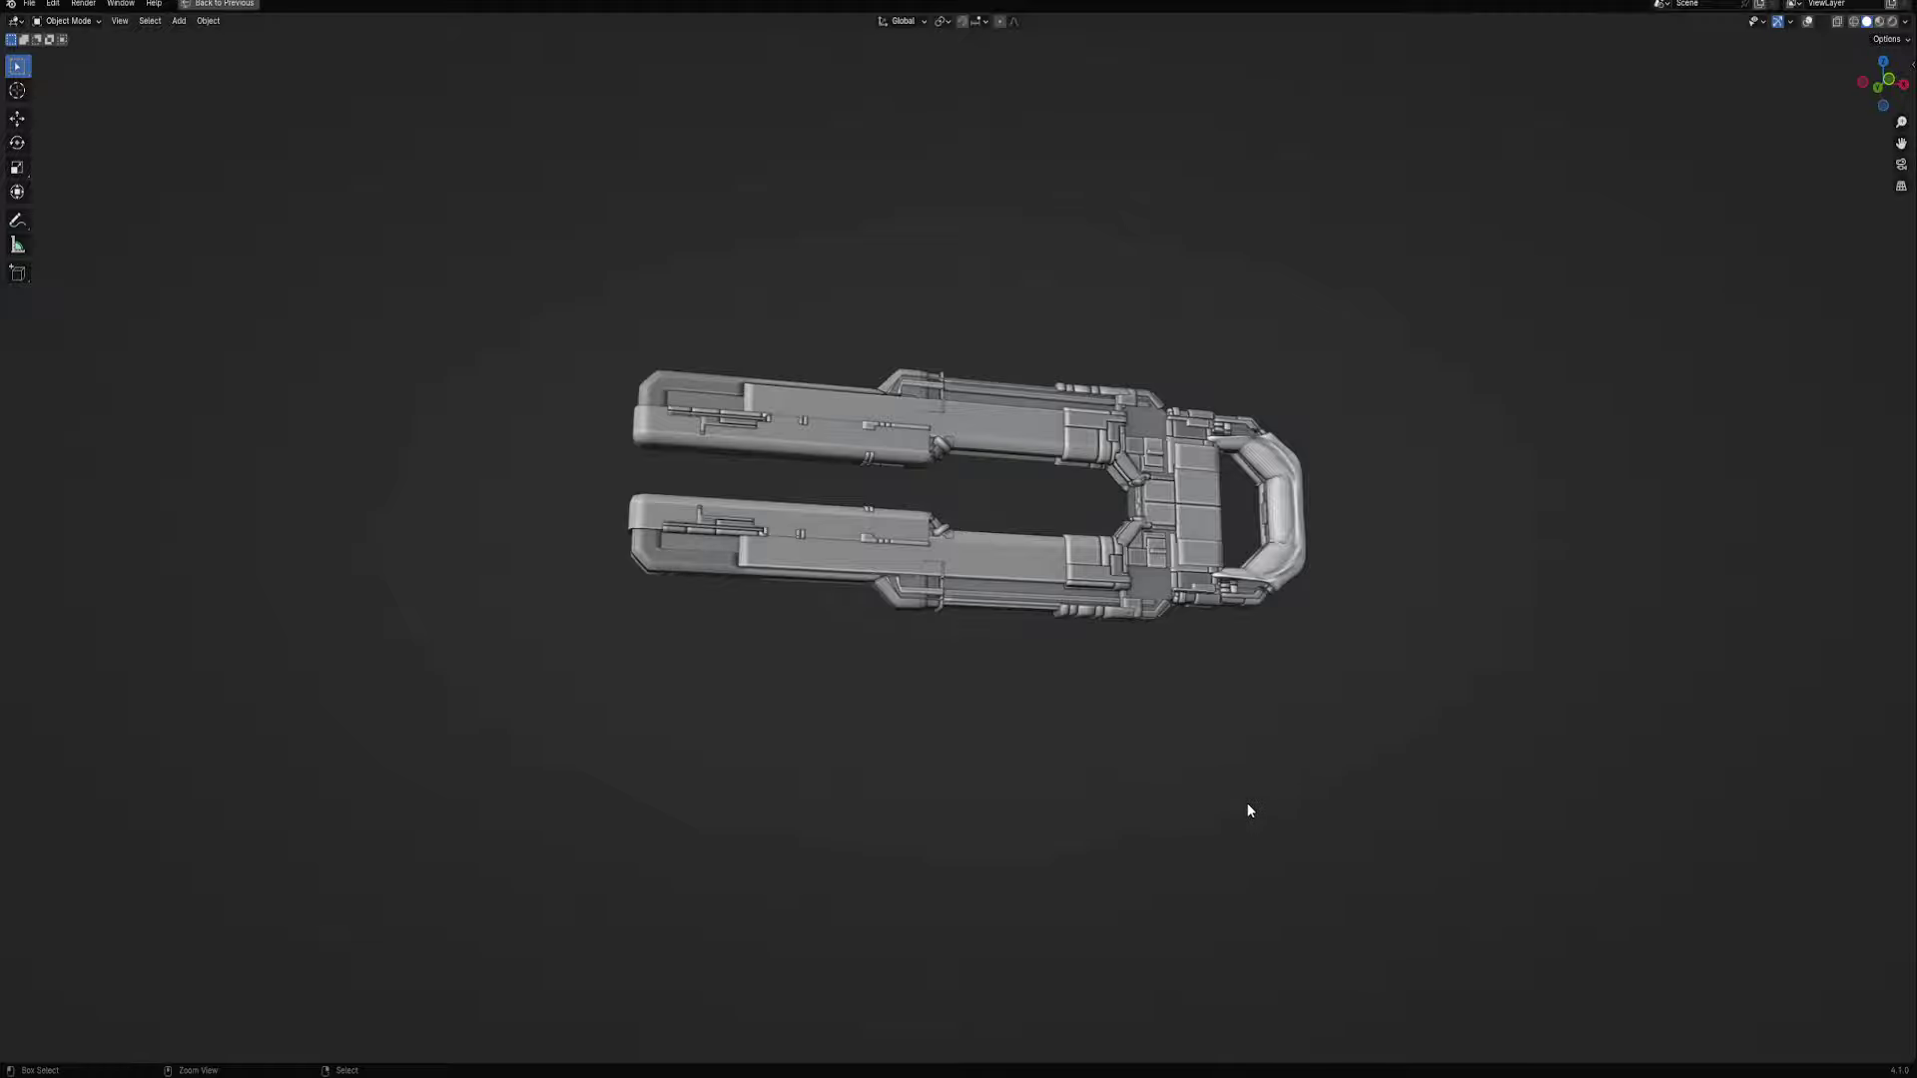
key("ctrl+s")
middle_click_drag(1128, 565, 1122, 545)
scroll(1122, 545, "up", 2)
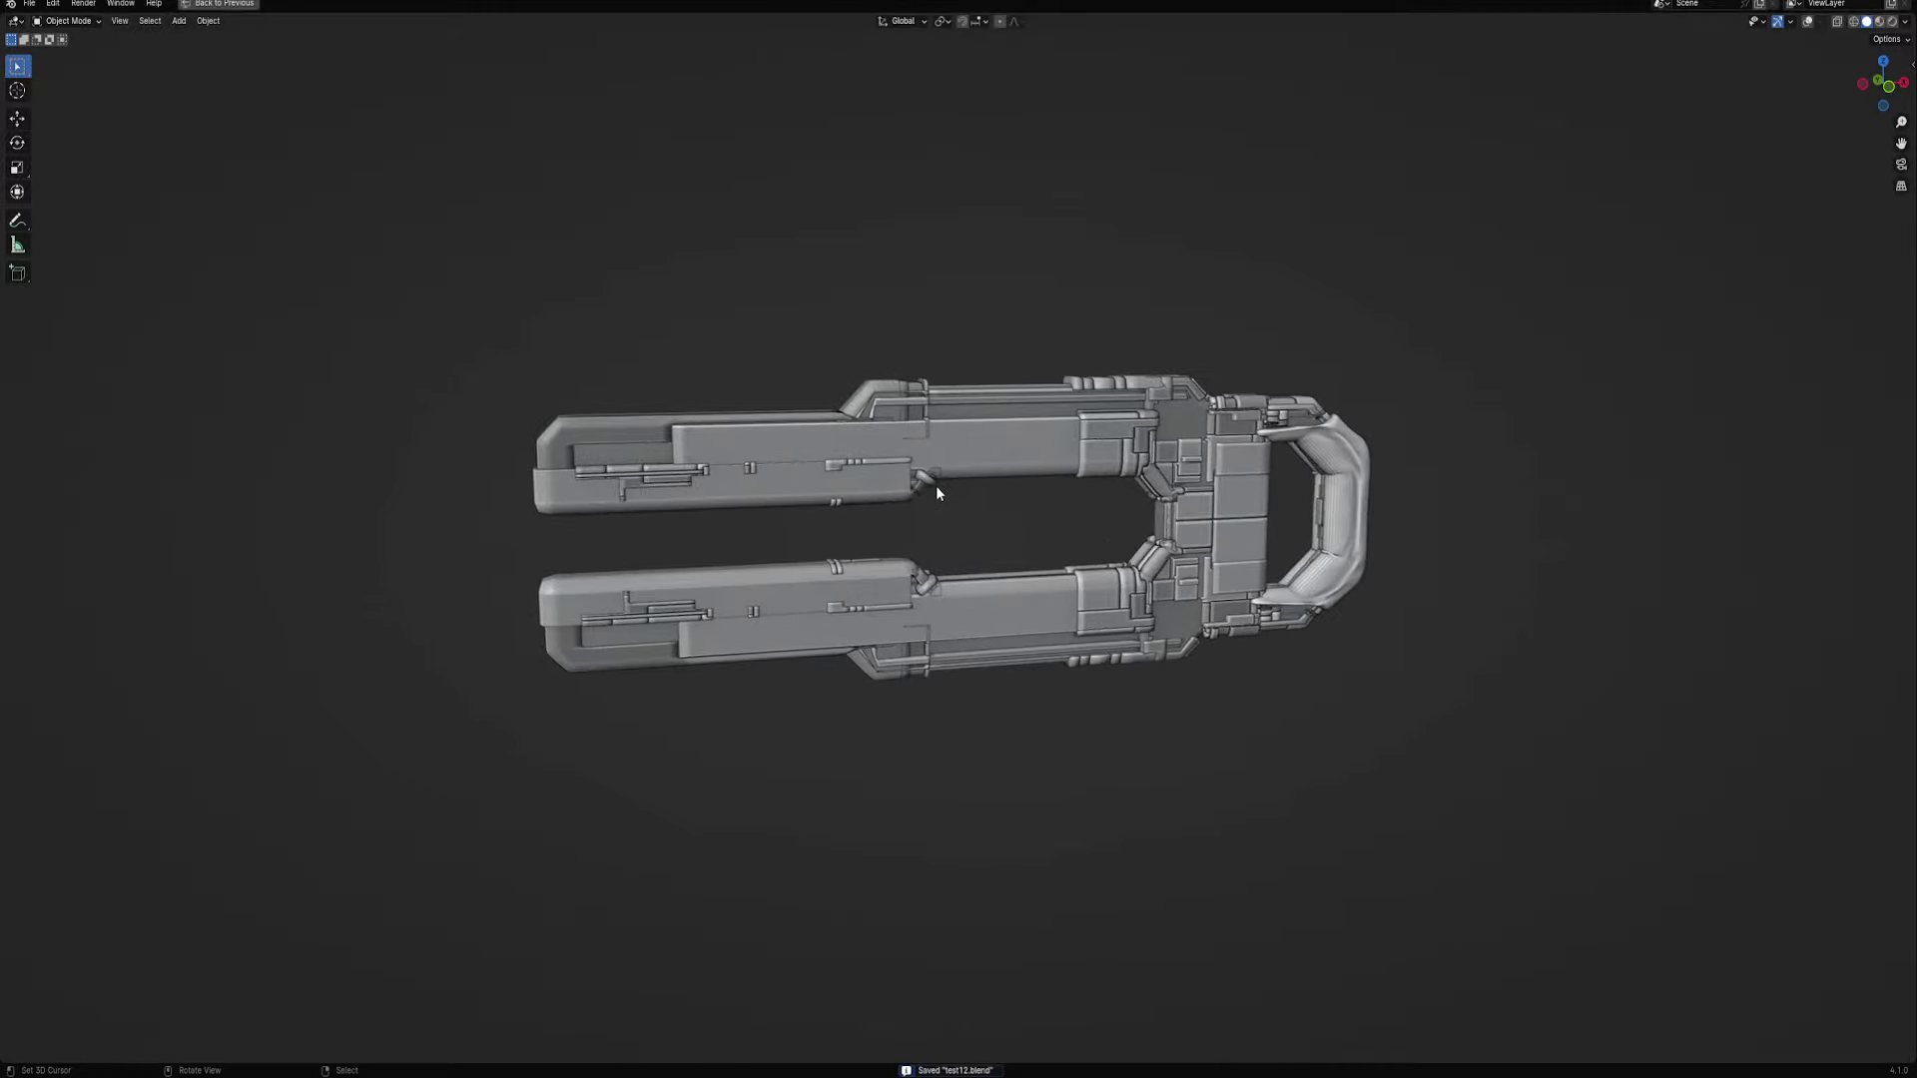
right_click(898, 494)
left_click(880, 559)
middle_click_drag(950, 596, 1030, 543)
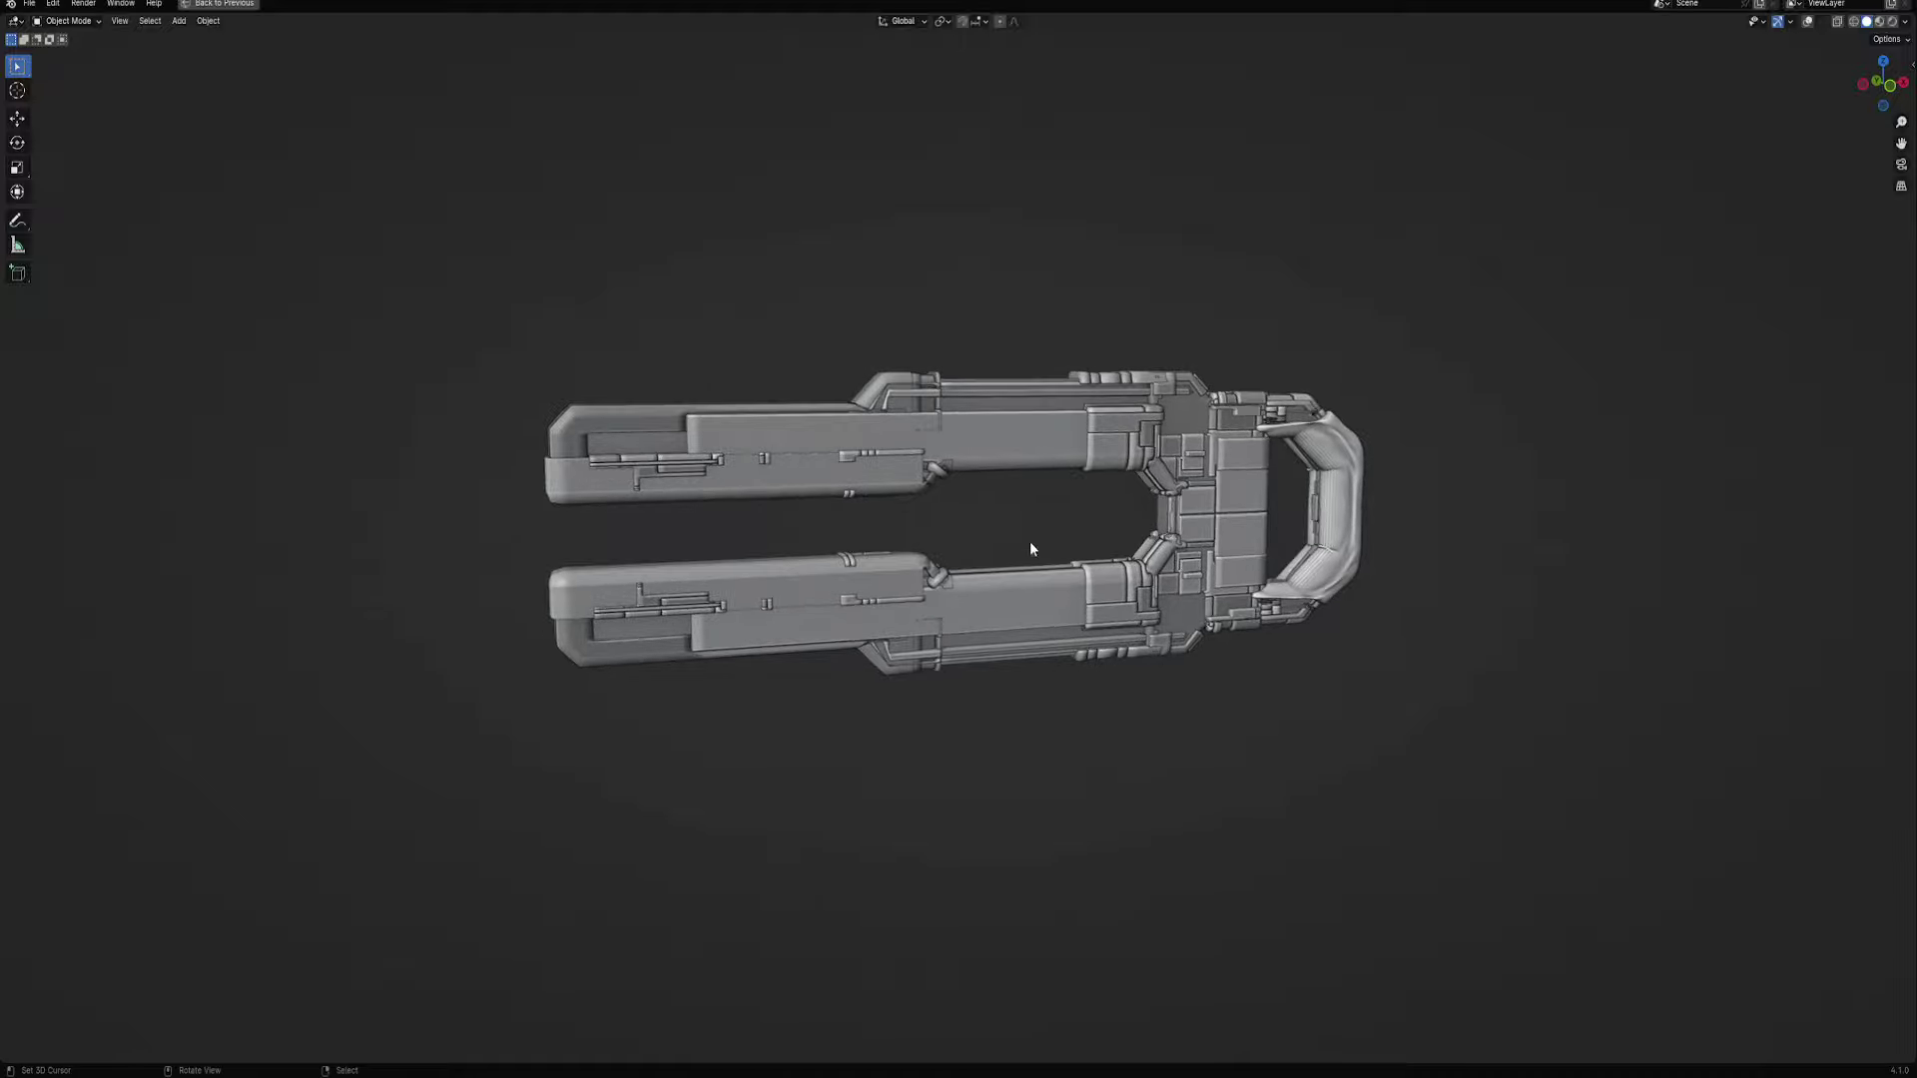
right_click(1024, 513)
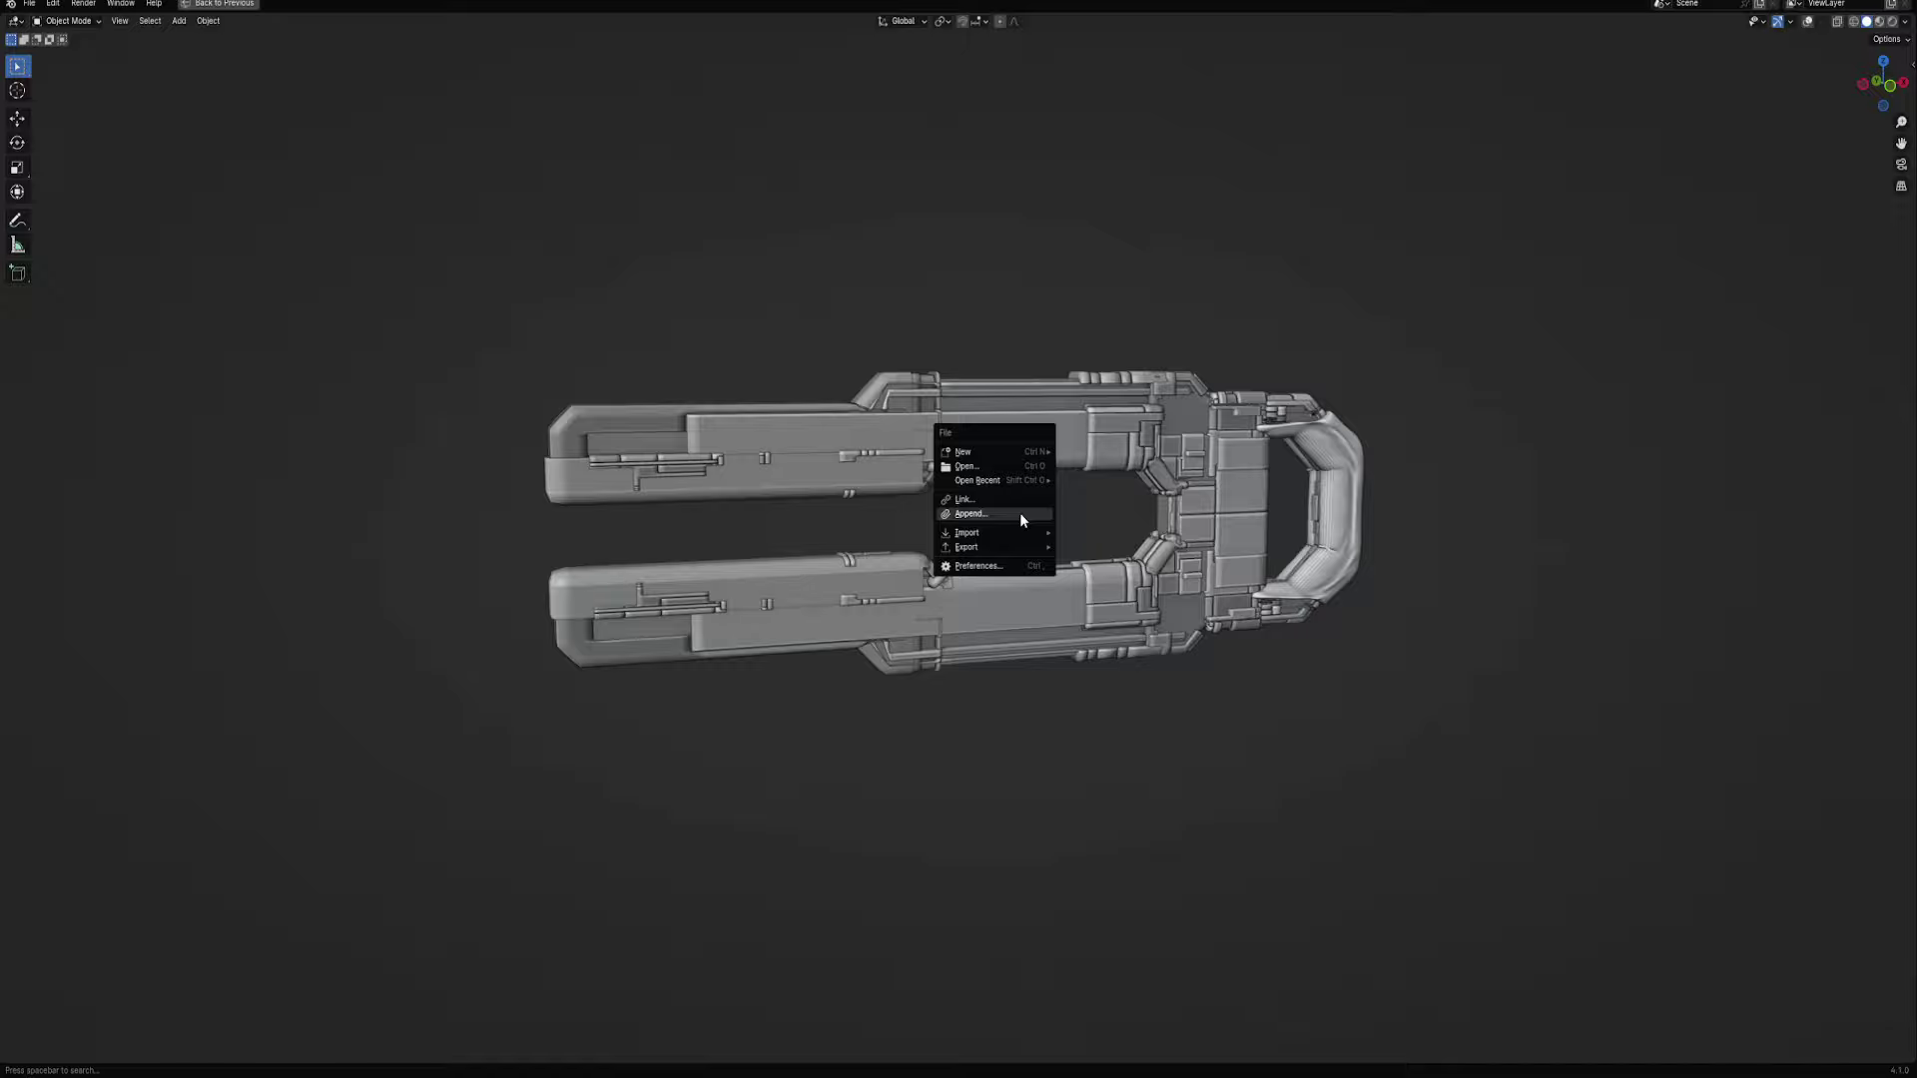
key("Escape")
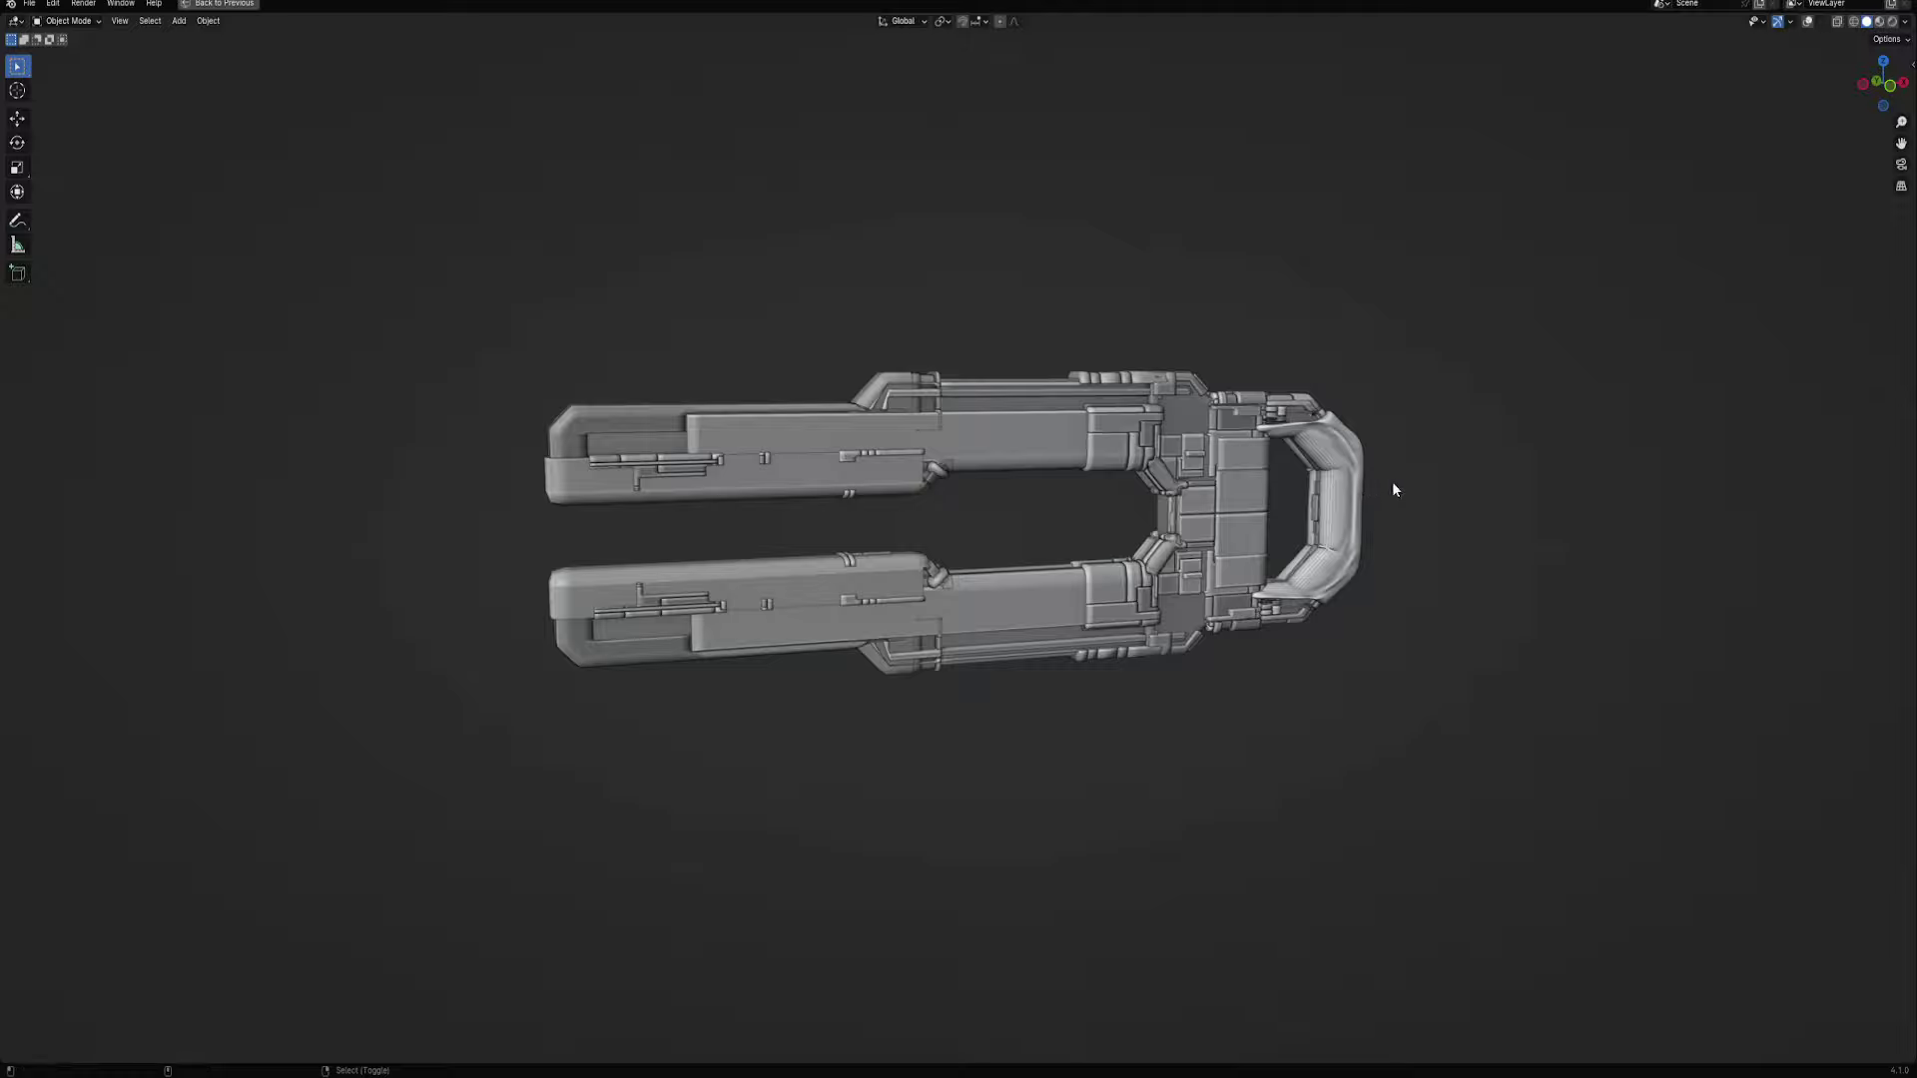
Assign the rflow_cloth material to the handle wrap, replacing a mistaken rflow_metal
middle_click_drag(1395, 489, 1113, 474, "shift")
right_click(1032, 432)
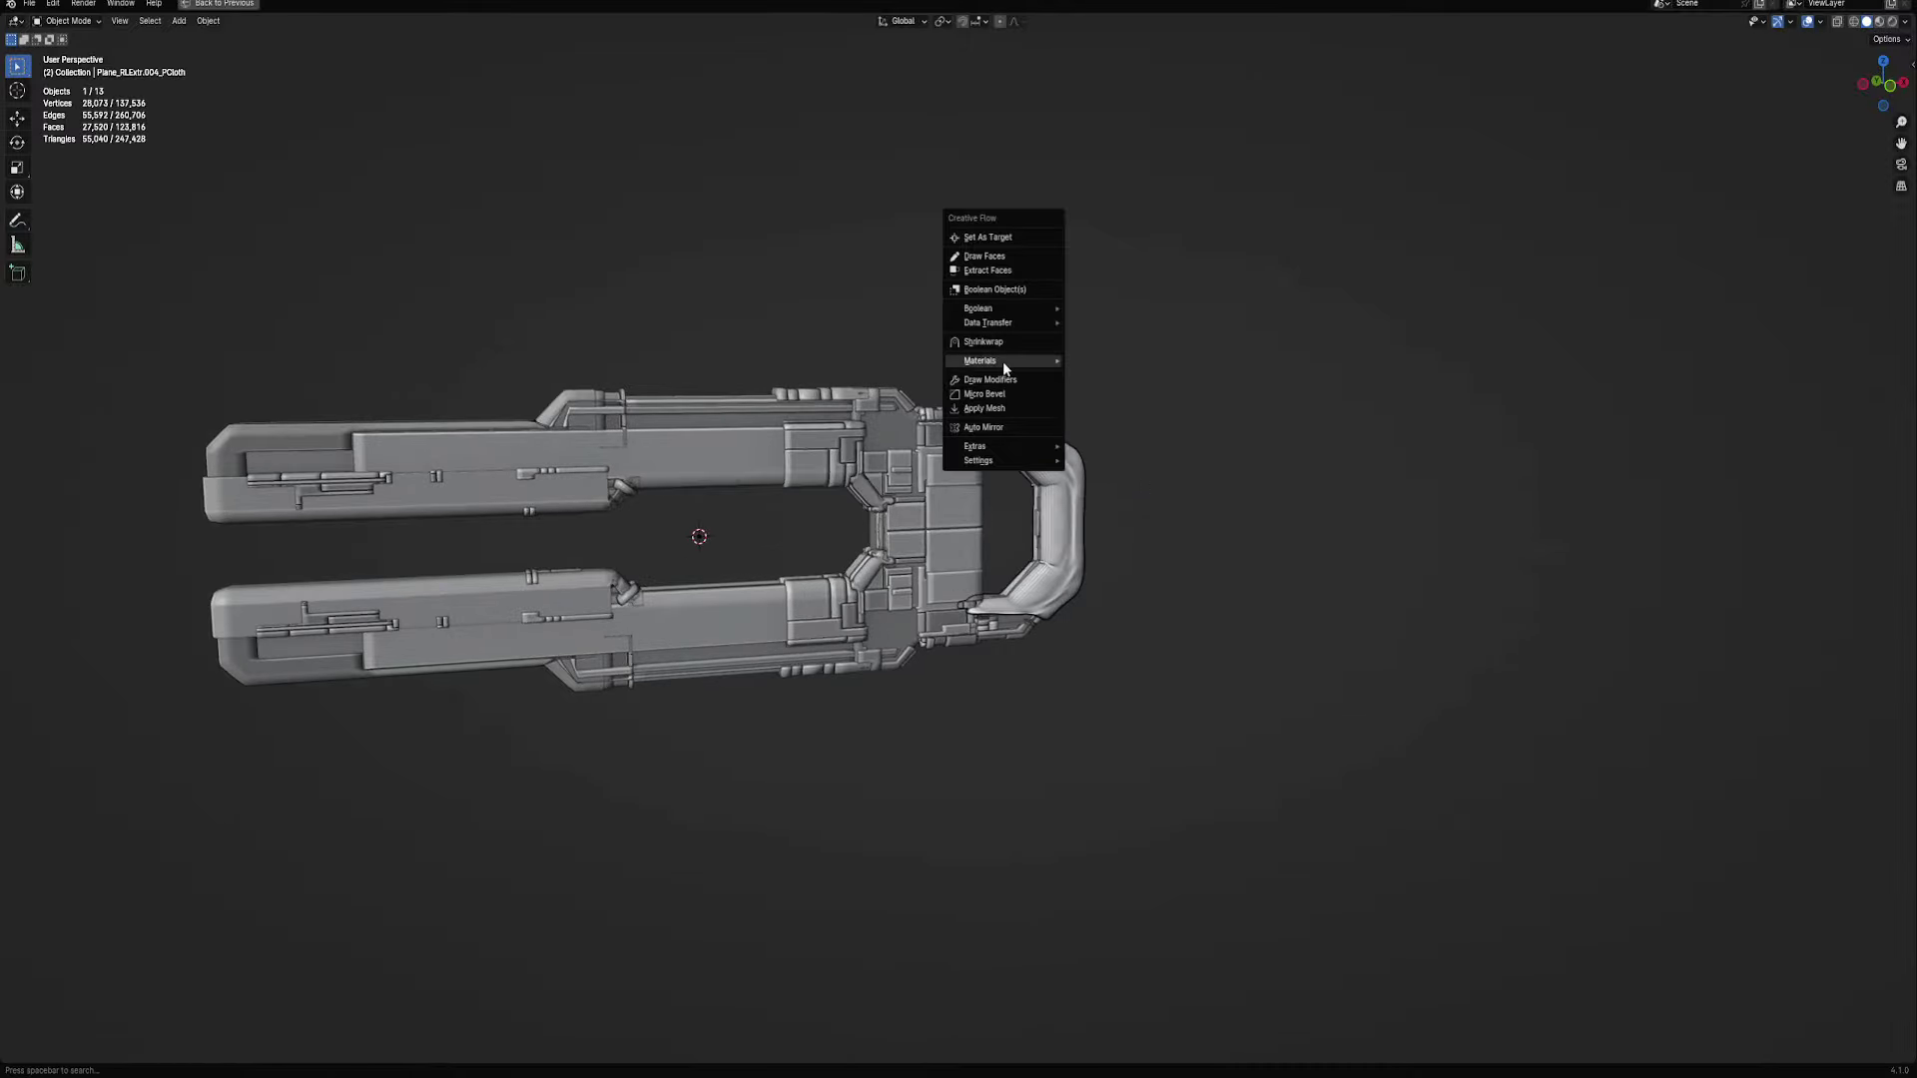
mouse_move(989, 362)
left_click(1106, 363)
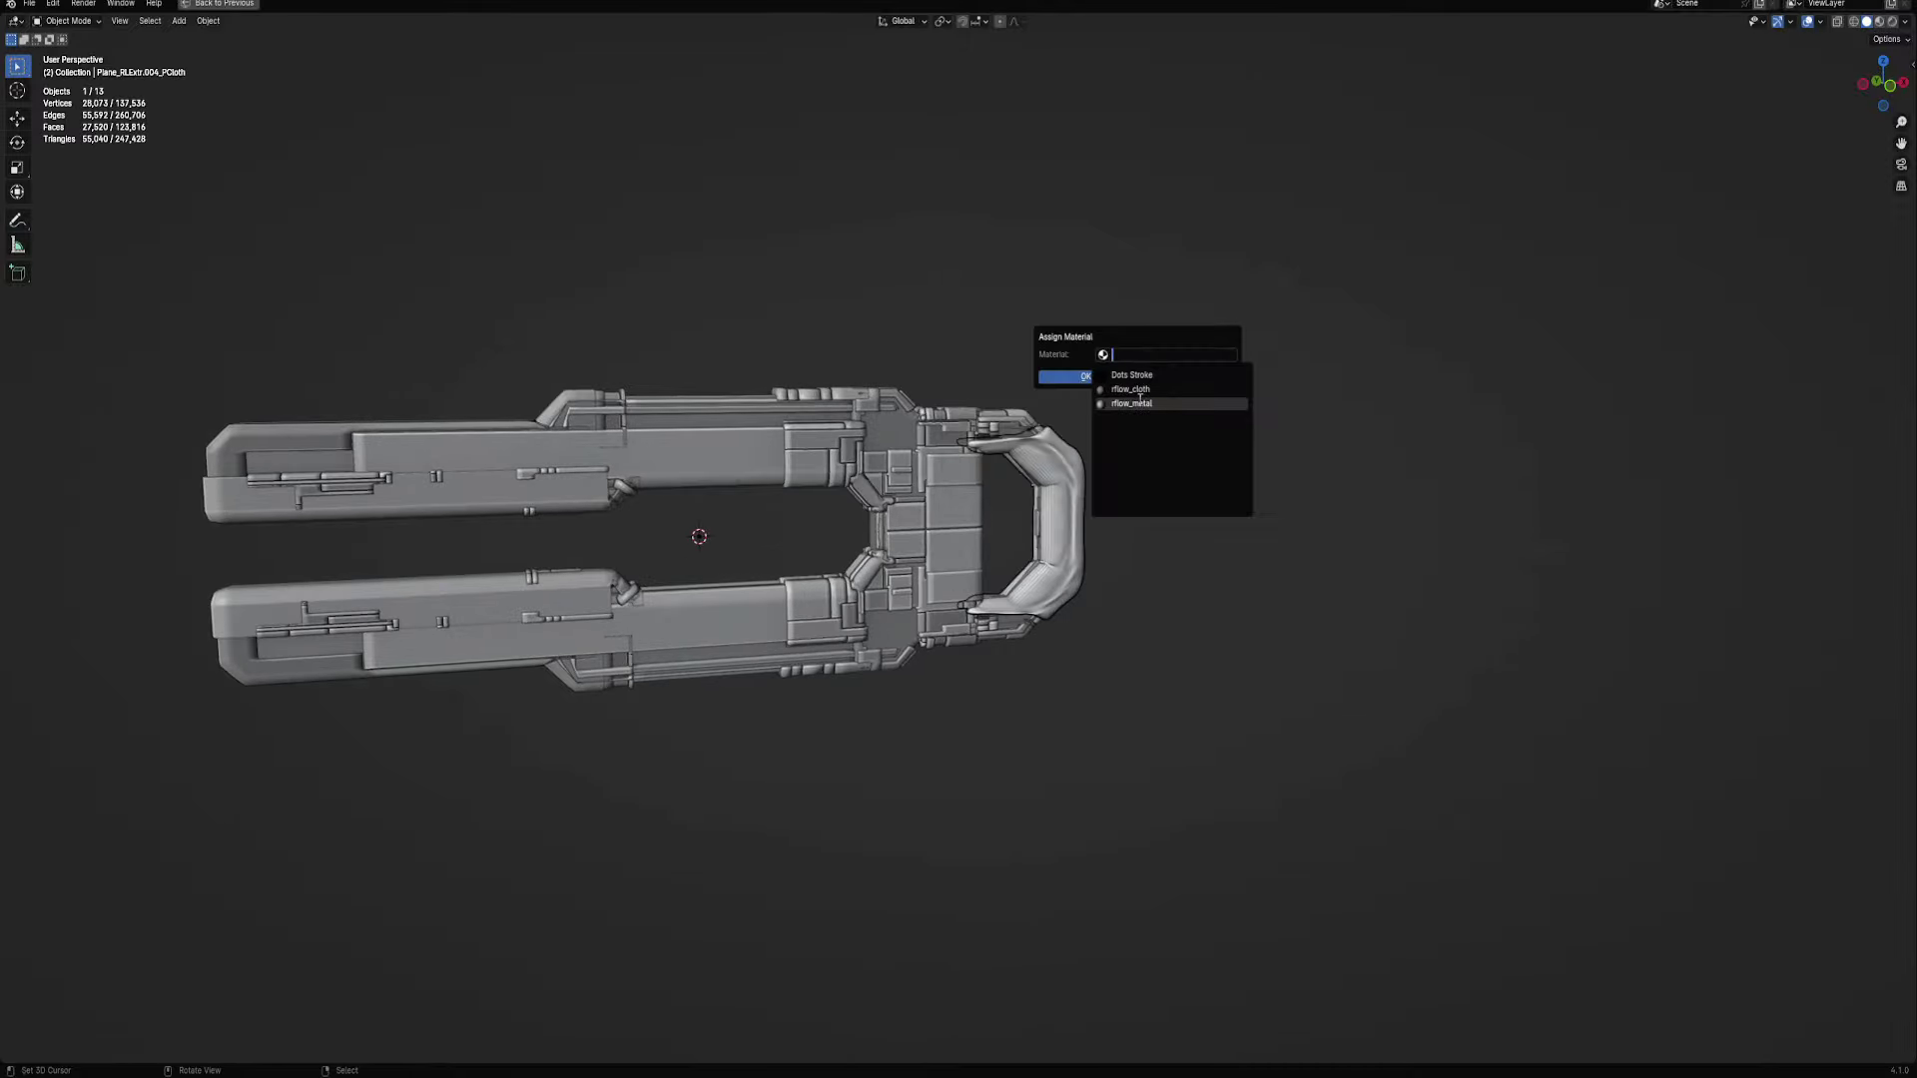
left_click(1140, 402)
left_click(1098, 378)
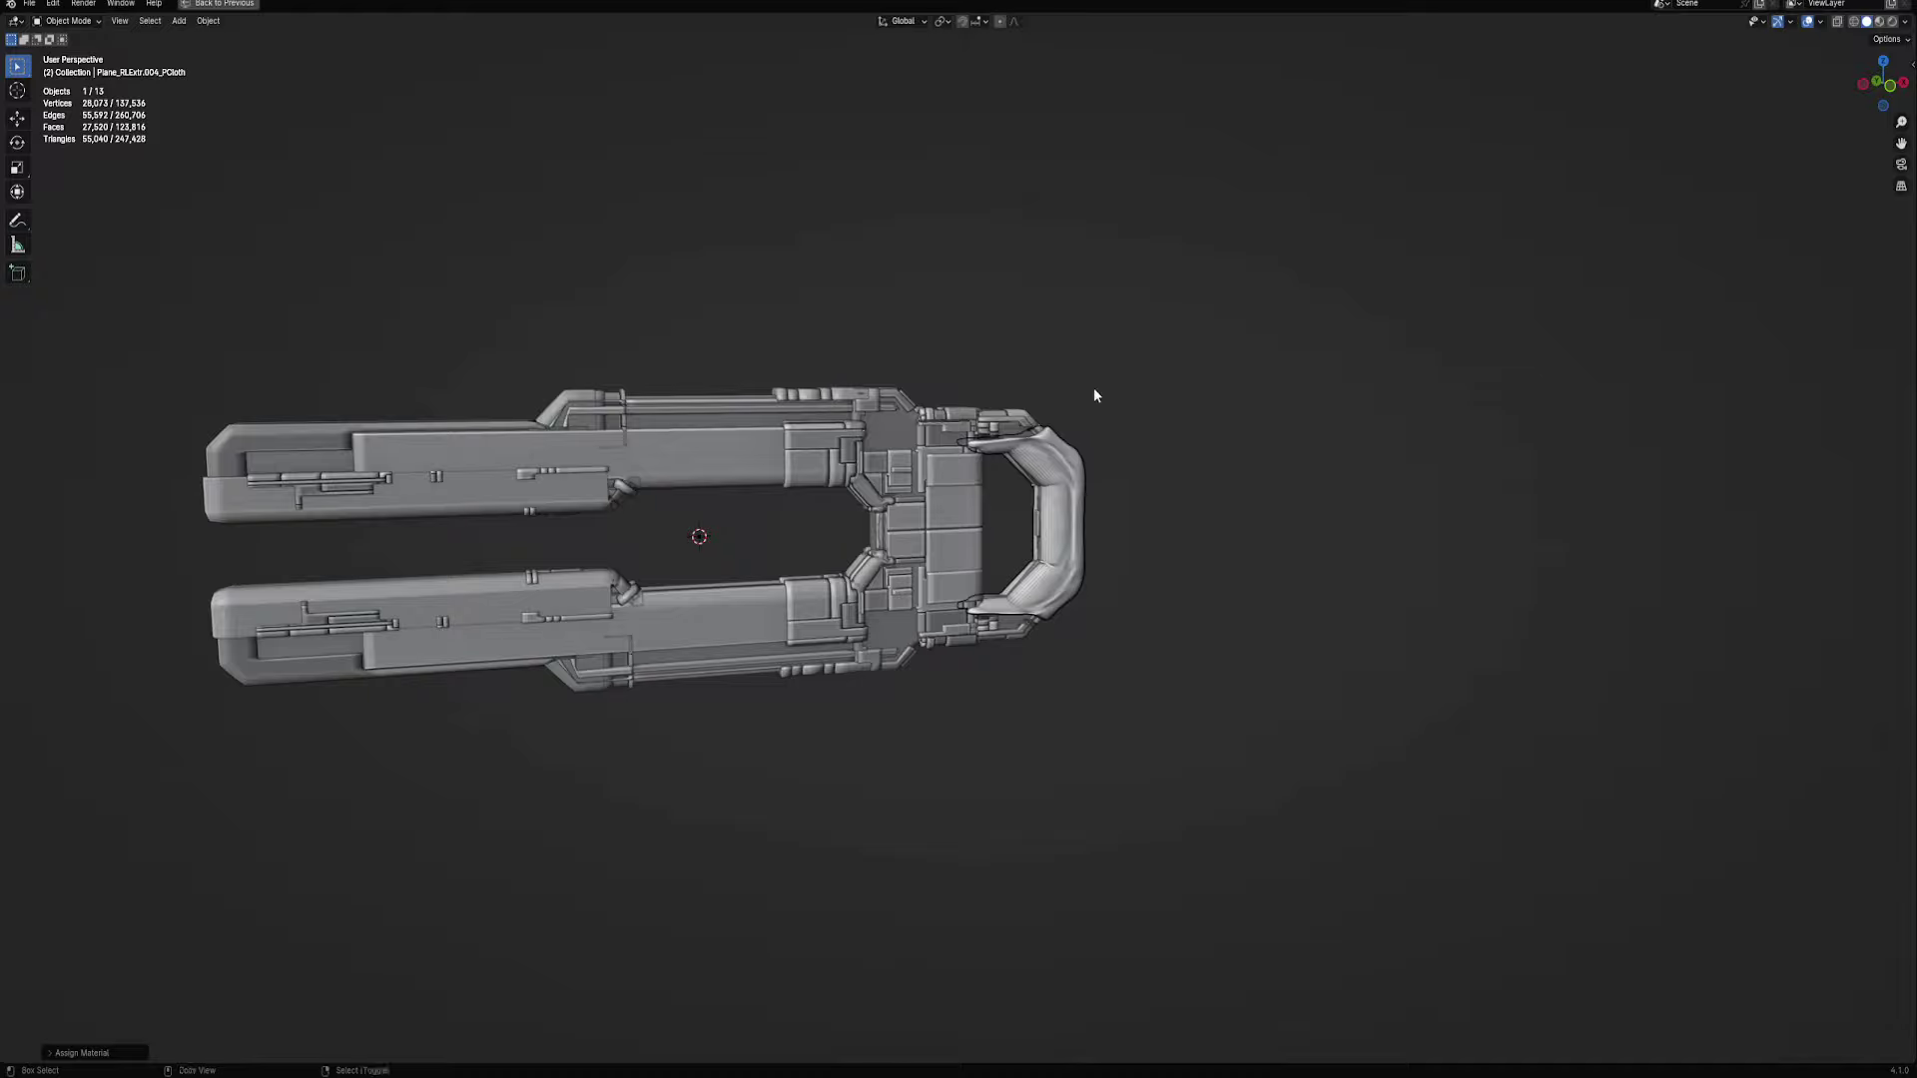
right_click(1095, 395)
left_click(1201, 390)
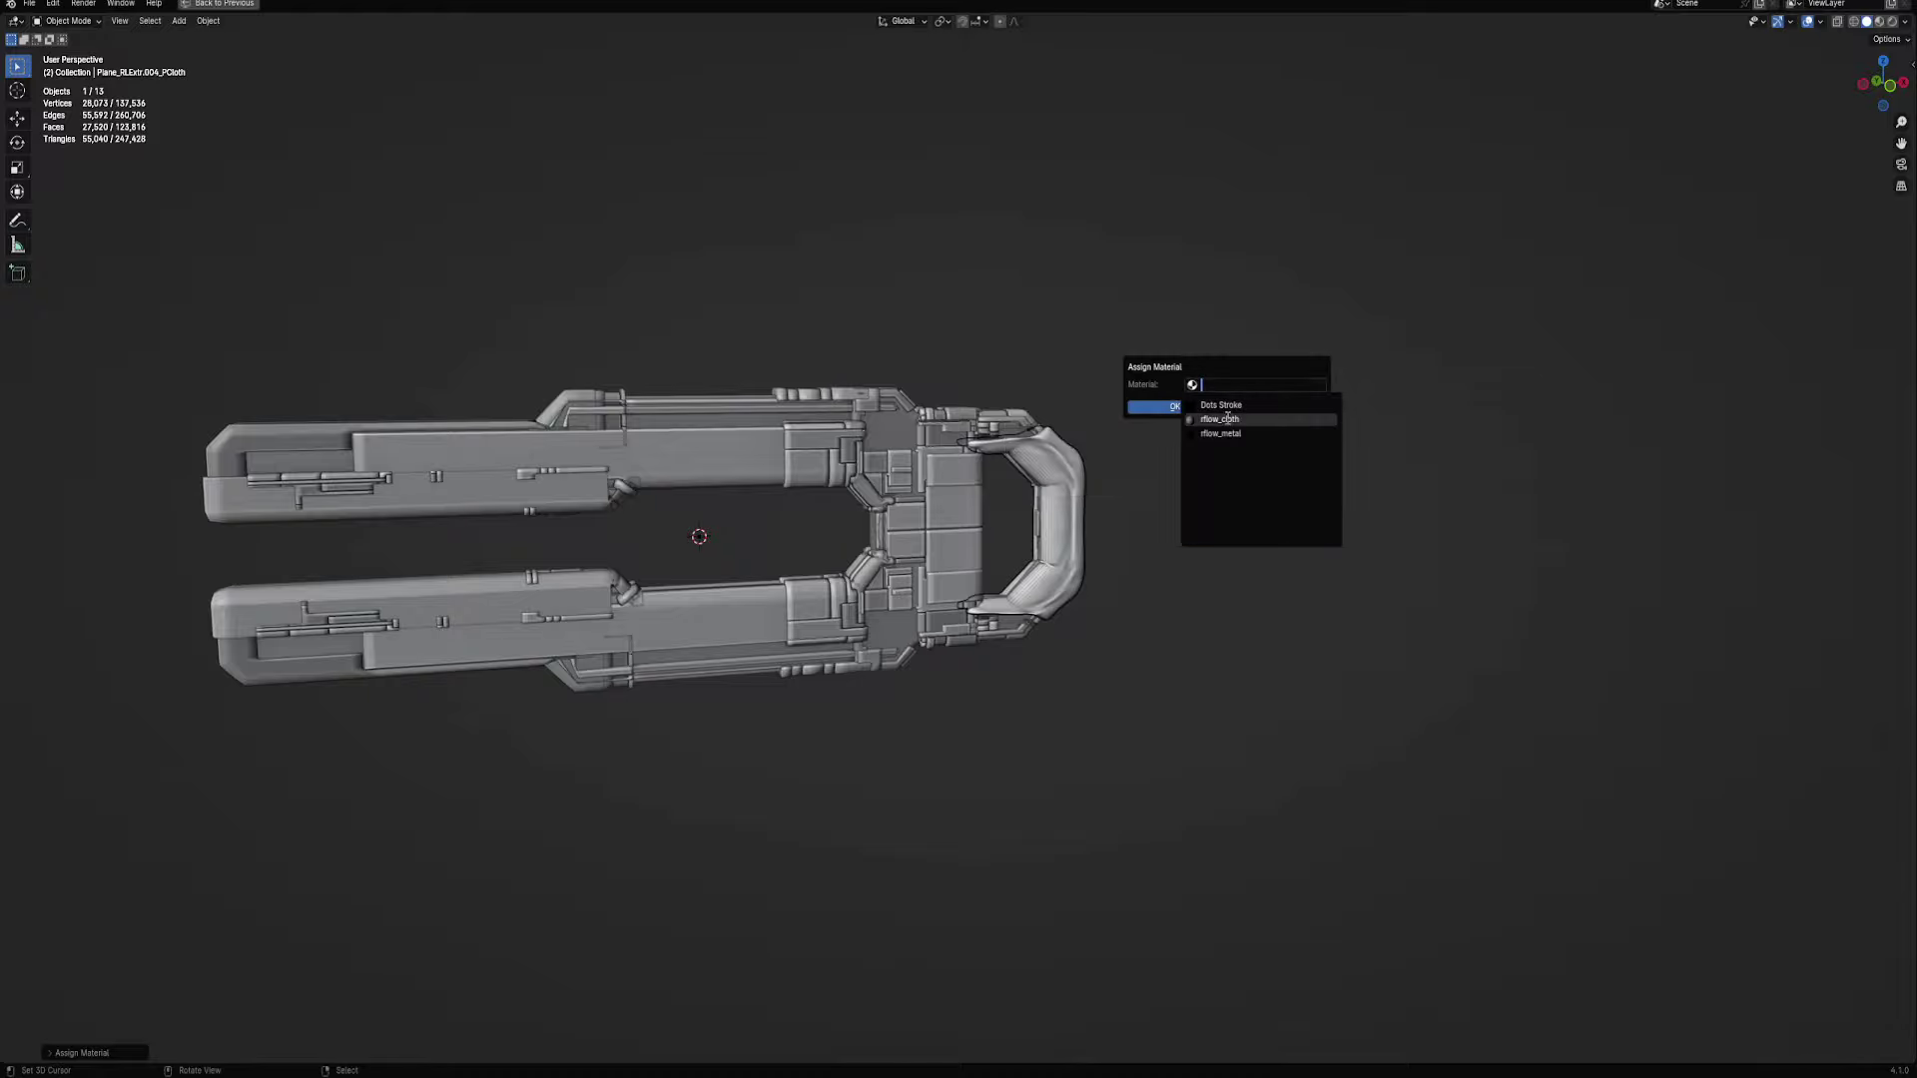
left_click(1227, 418)
left_click(1158, 406)
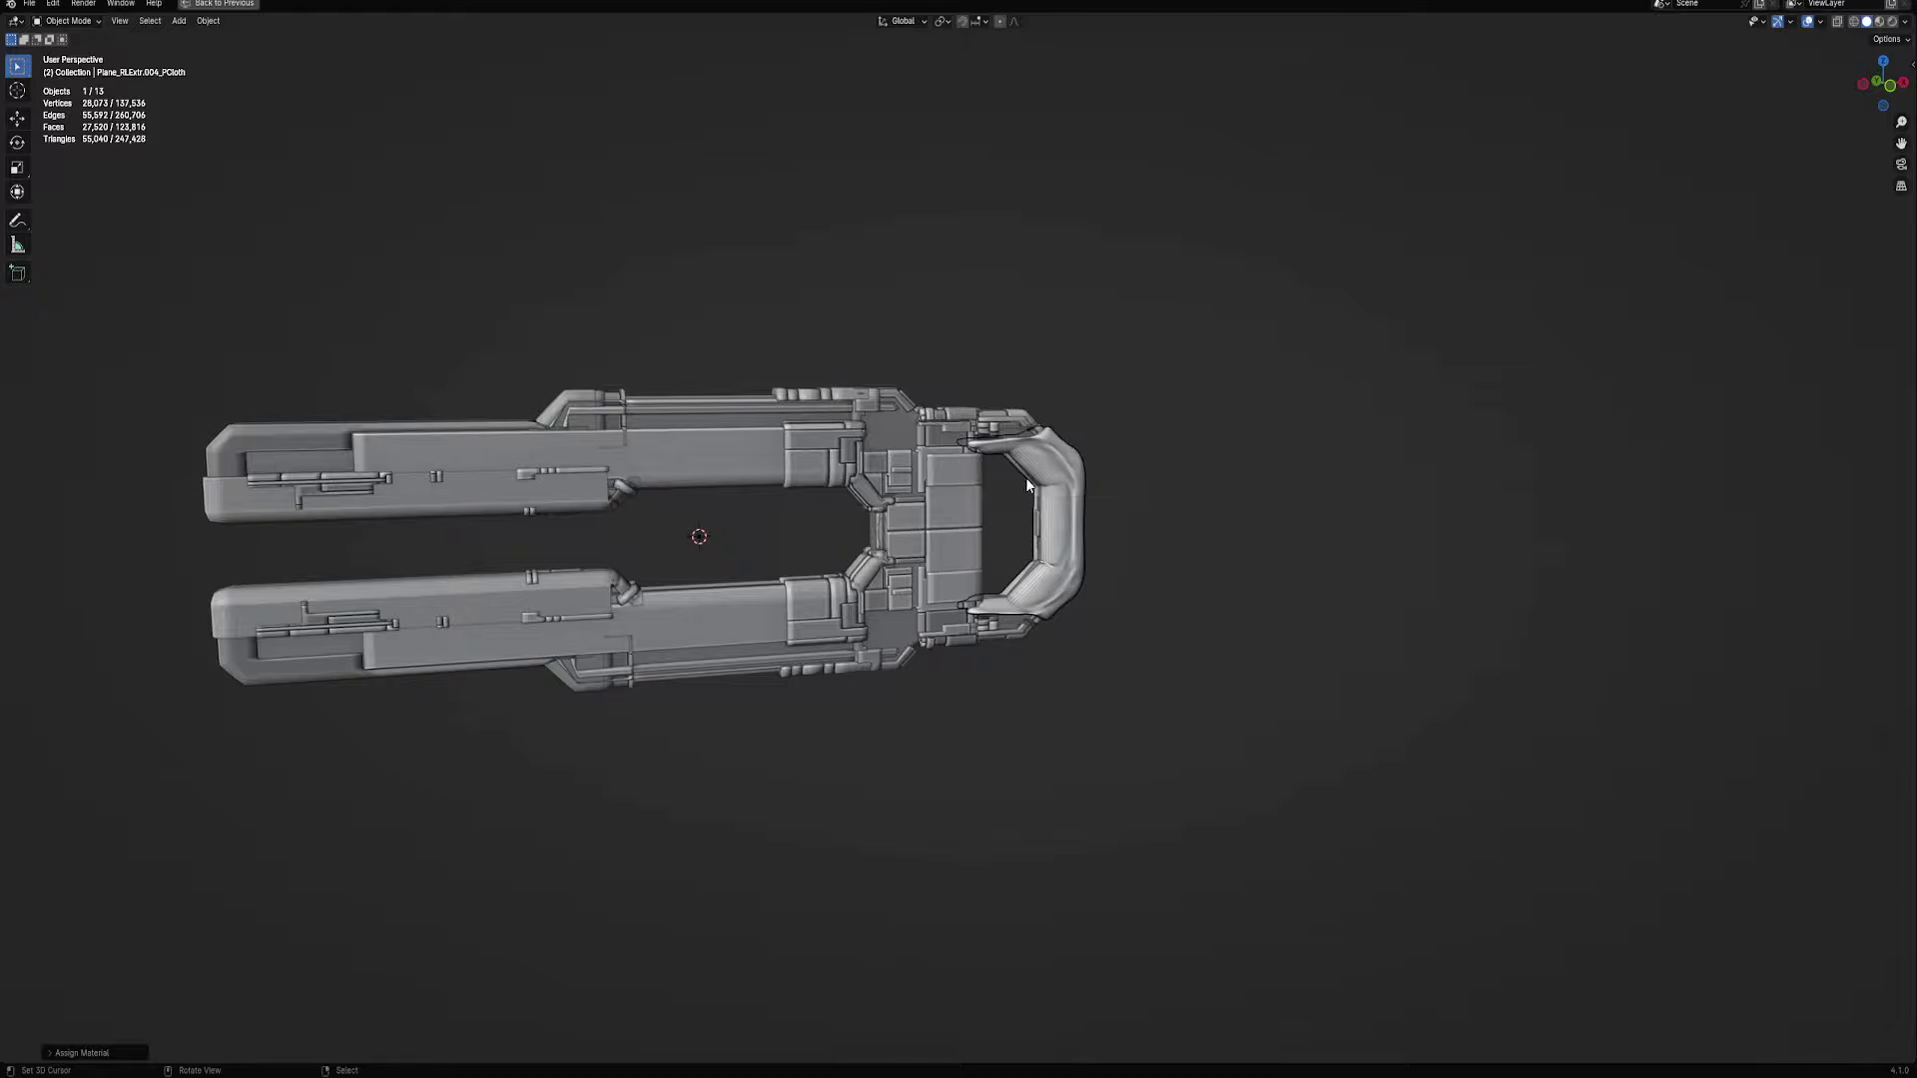
Hide the handle, give the grouped gun body parts rflow_metal, then unhide everything
key("ctrl+z")
key("shift+g")
left_click(969, 486)
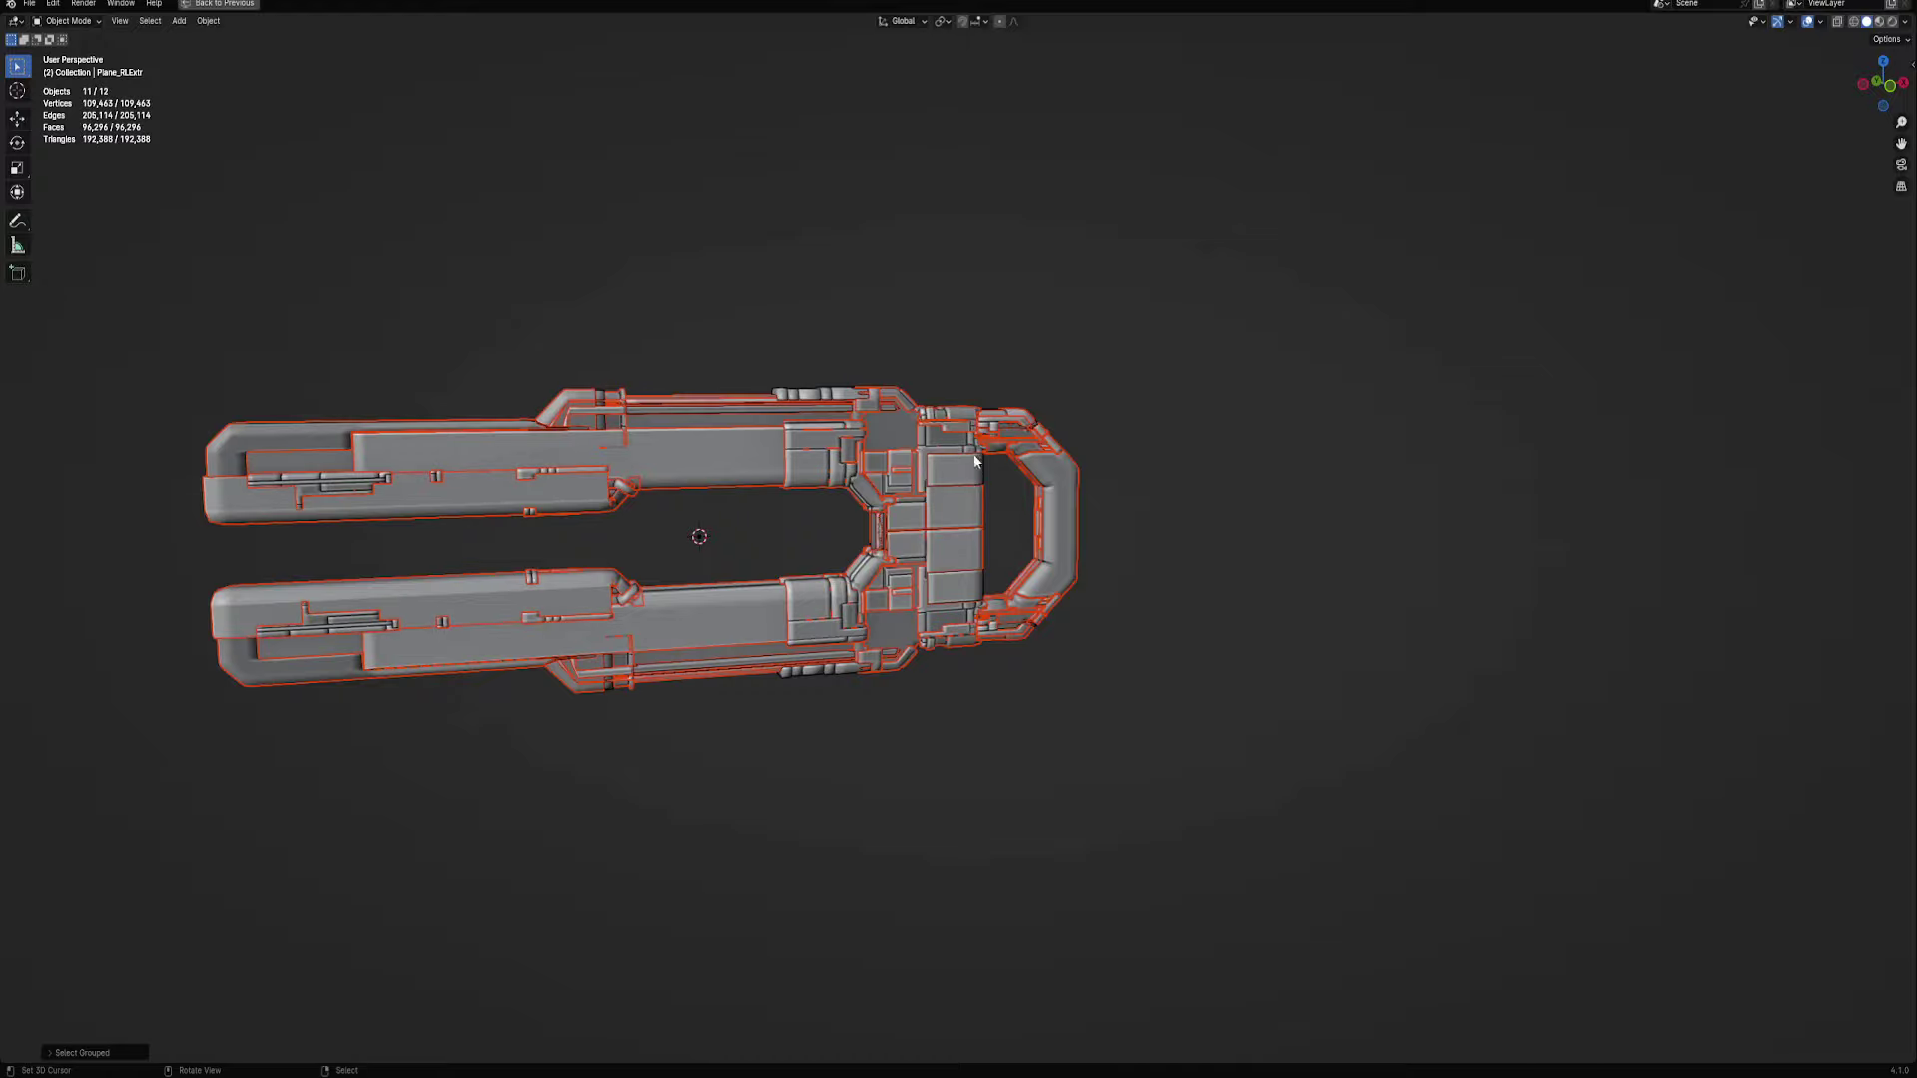
right_click(975, 445)
left_click(1064, 452)
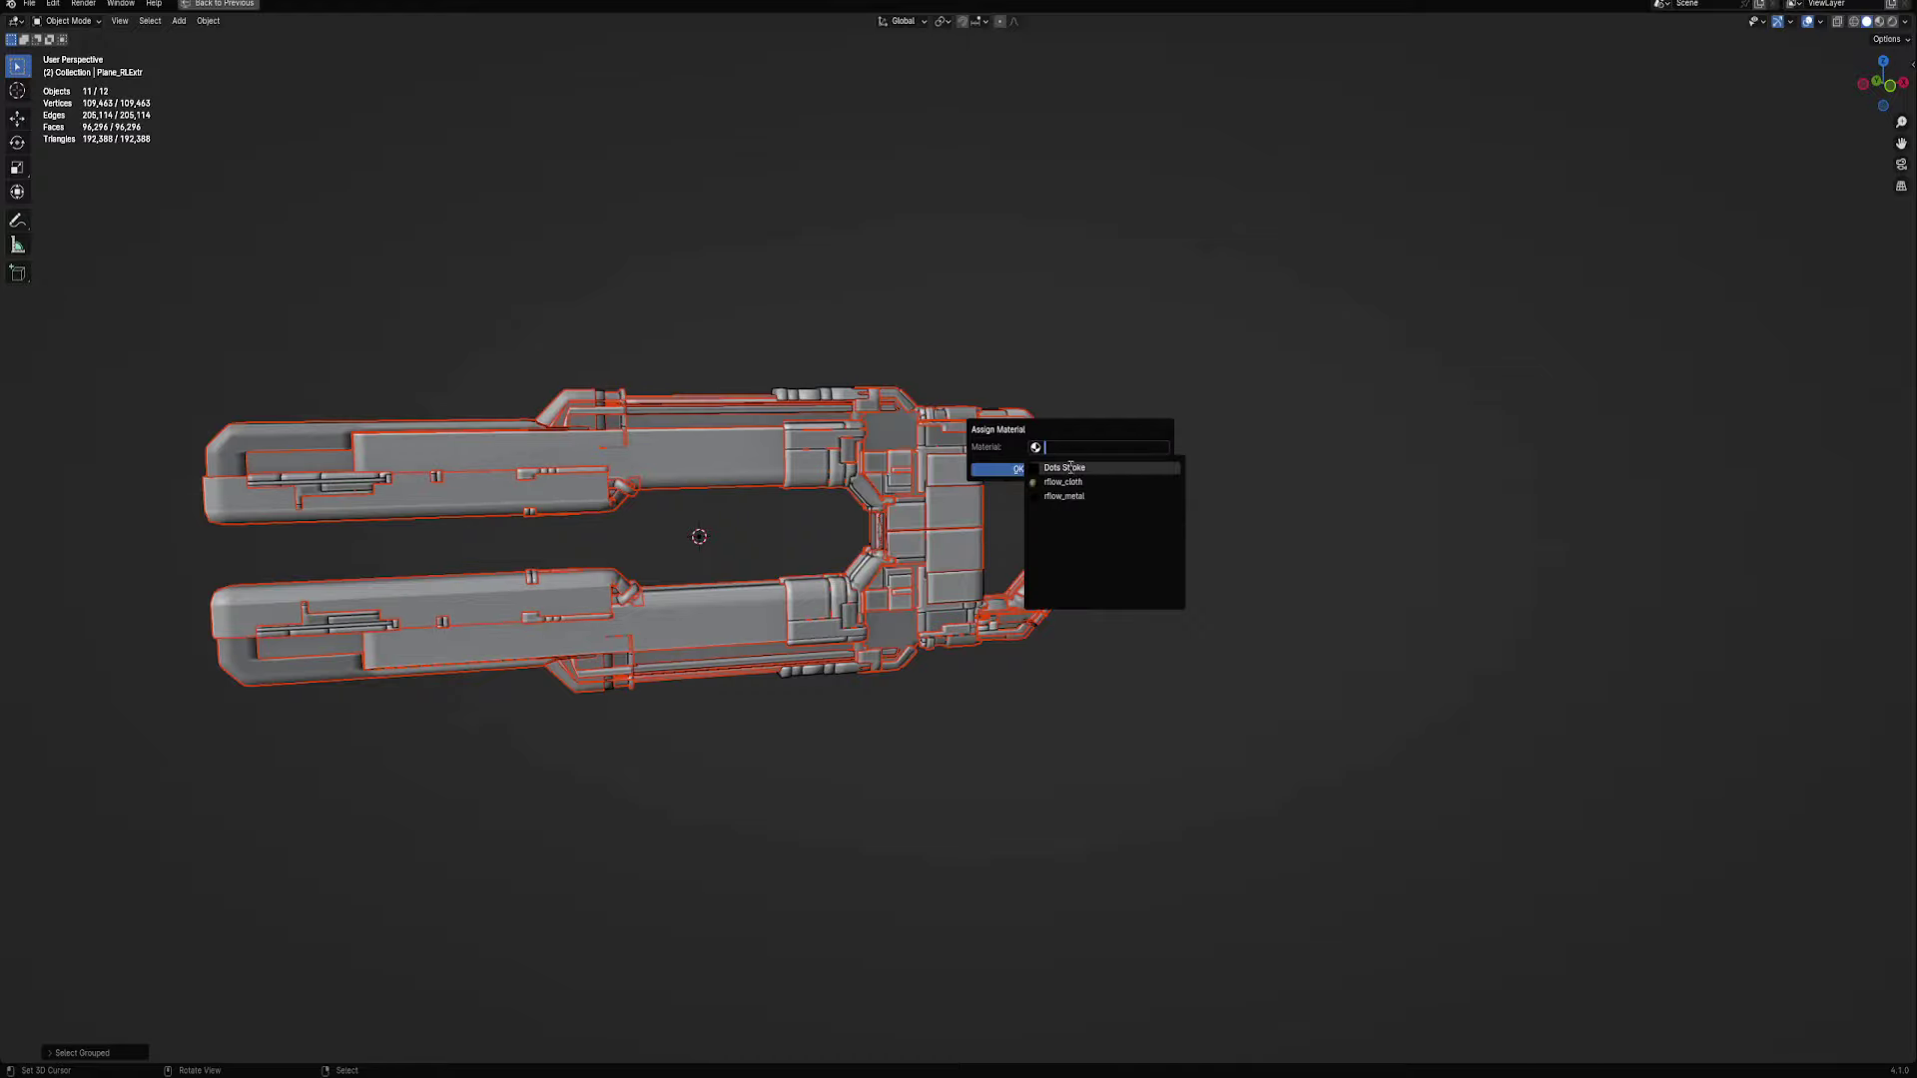
left_click(1034, 488)
key("alt+a")
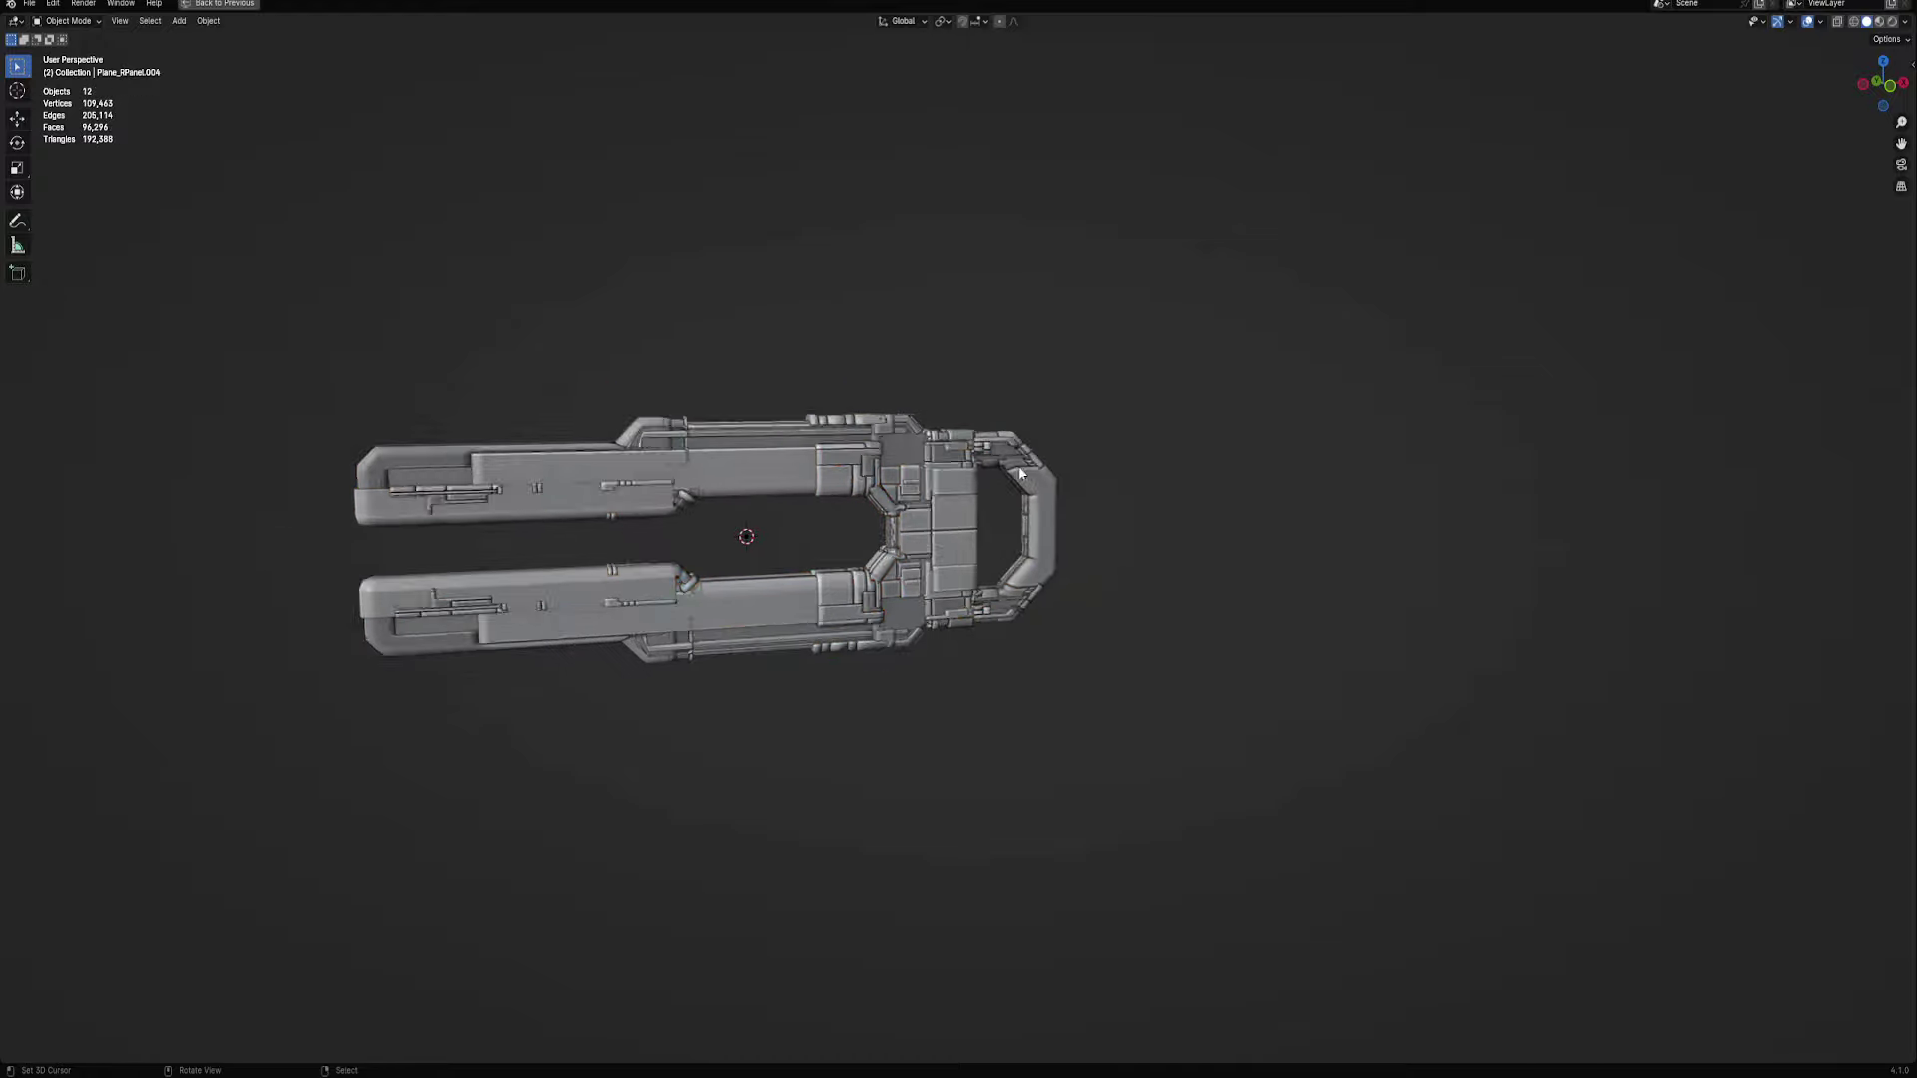
mouse_move(1028, 470)
middle_mouse_down()
mouse_move(1096, 479)
mouse_move(1081, 462)
mouse_move(1109, 515)
mouse_move(1166, 547)
mouse_move(1268, 537)
middle_mouse_up()
key("alt+h")
Save the project as test12.blend and expand the Film panel in Render Properties
key("alt+a")
key("ctrl+s")
key("ctrl+space")
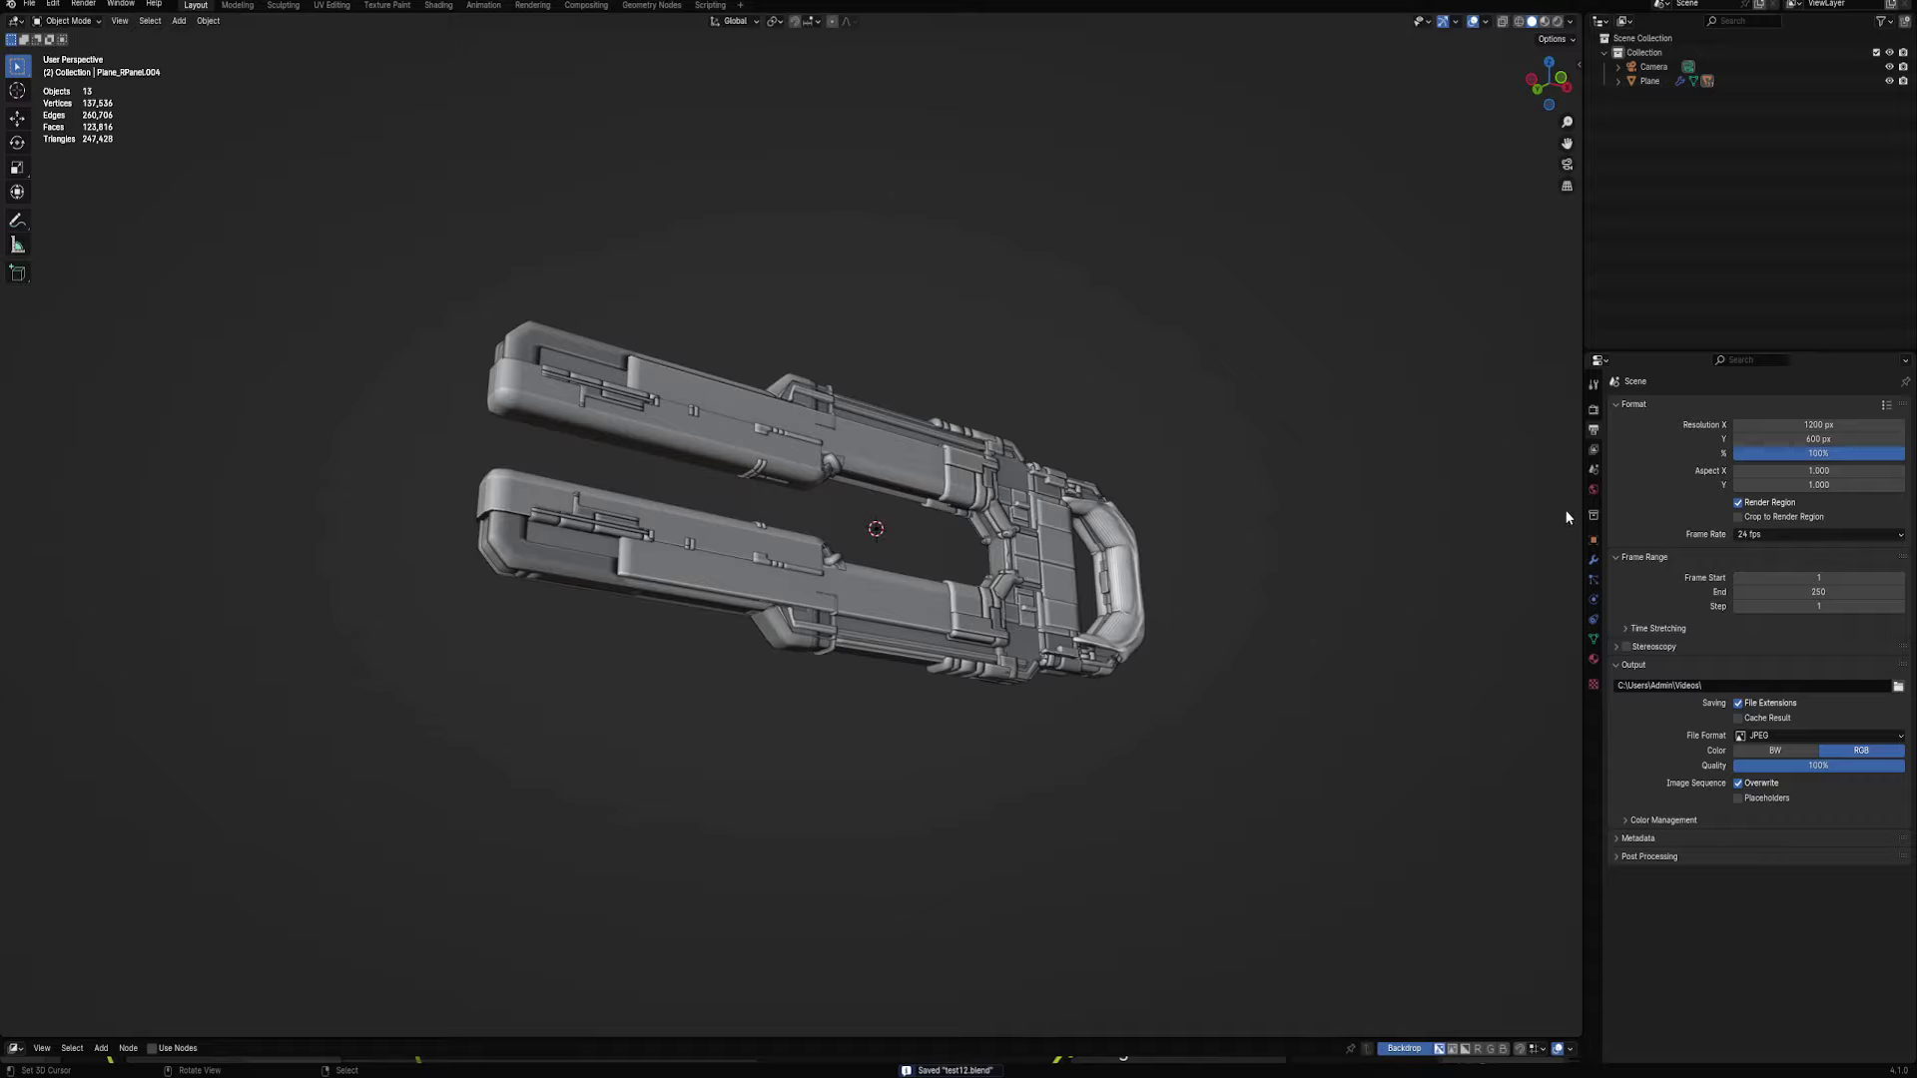
left_click(1592, 411)
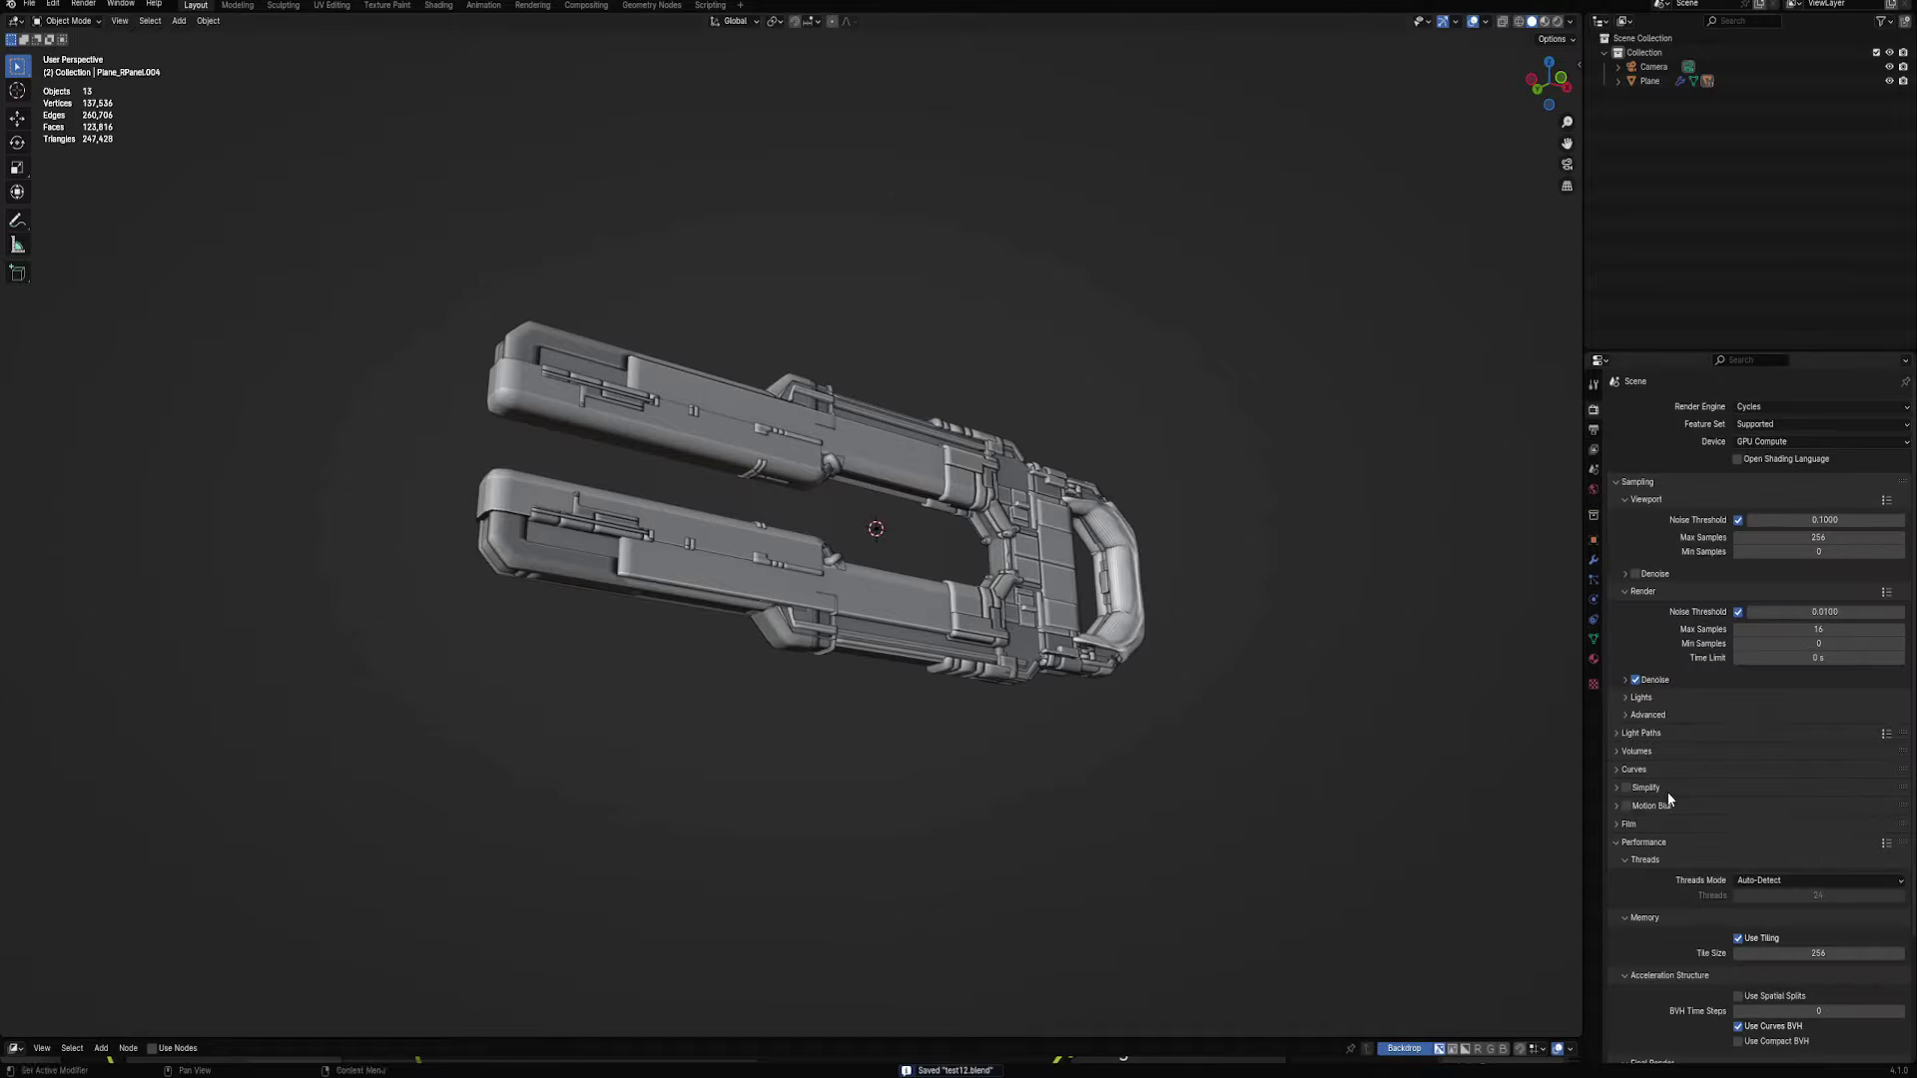
left_click(1650, 822)
Make the film background transparent, enable HDRI world lighting and switch to Rendered shading
left_click(1637, 923)
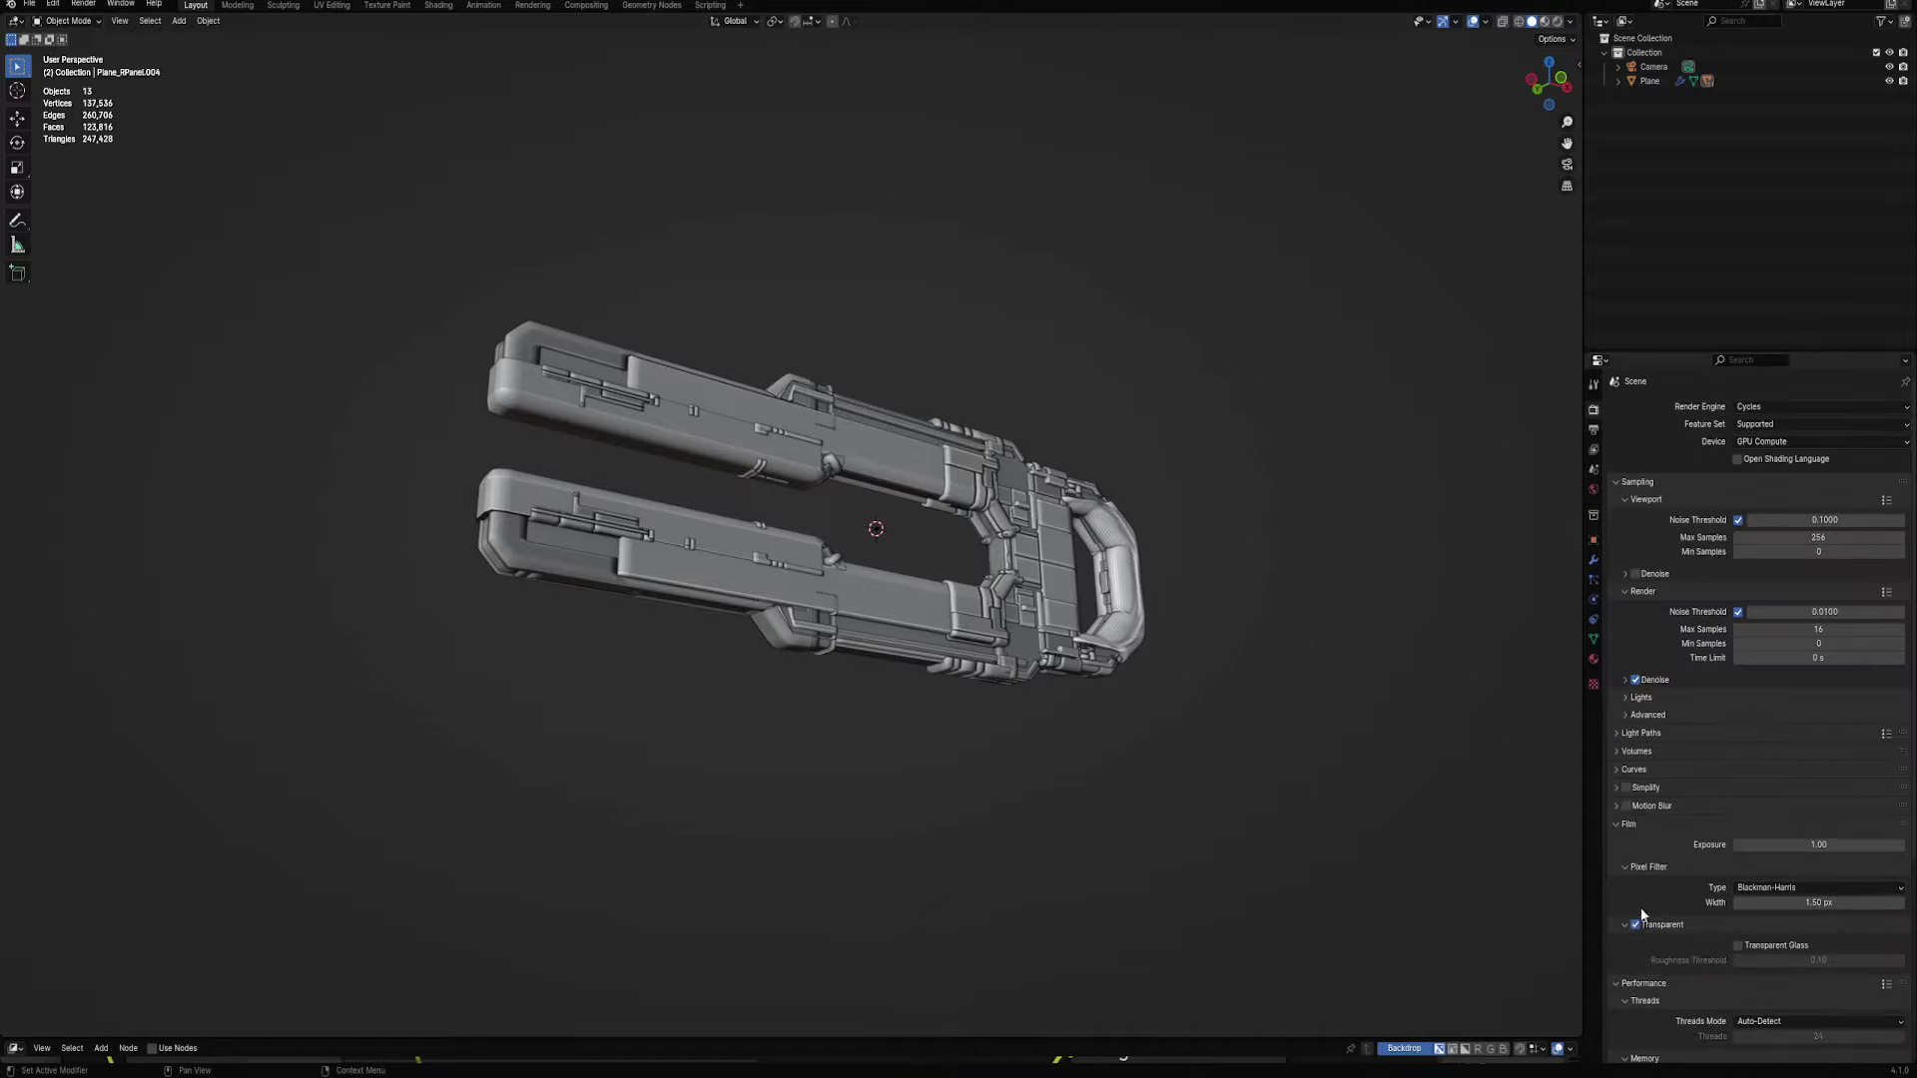
left_click(1643, 823)
left_click(1593, 489)
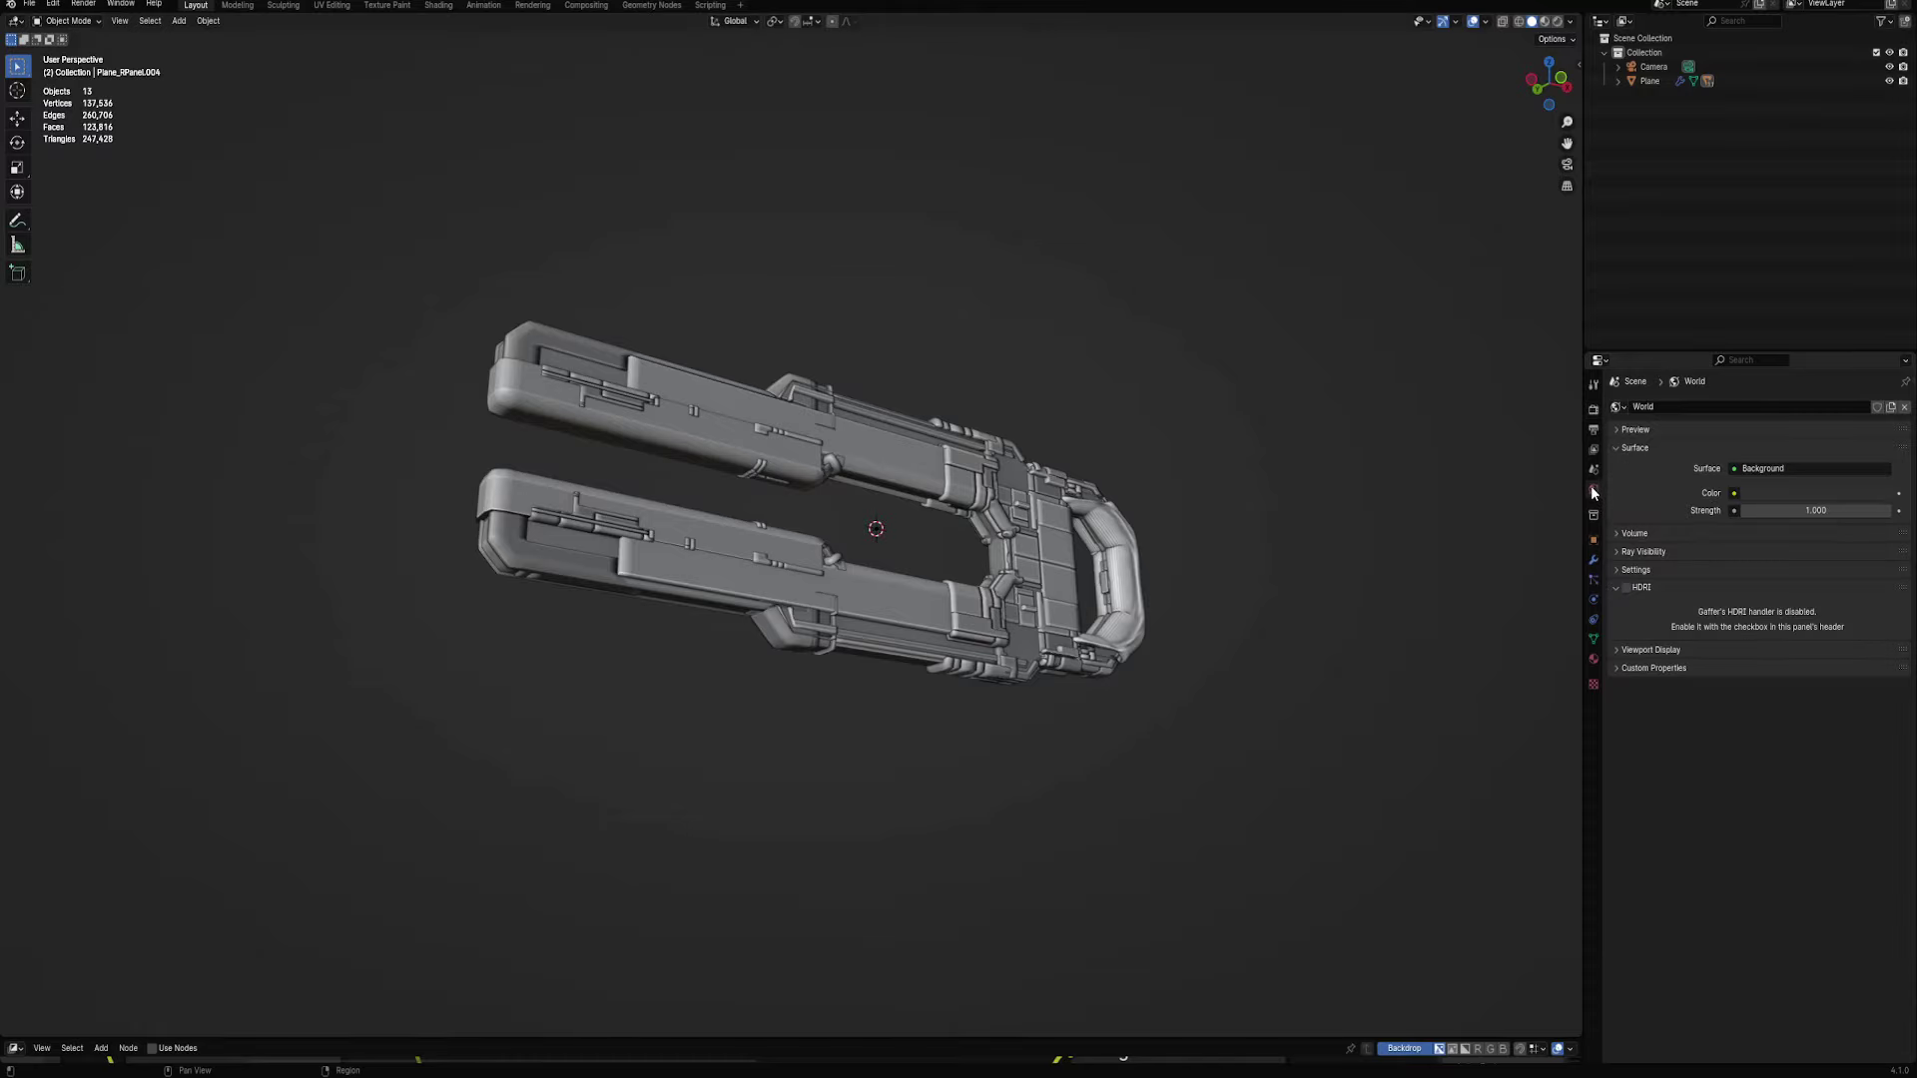
left_click(1626, 587)
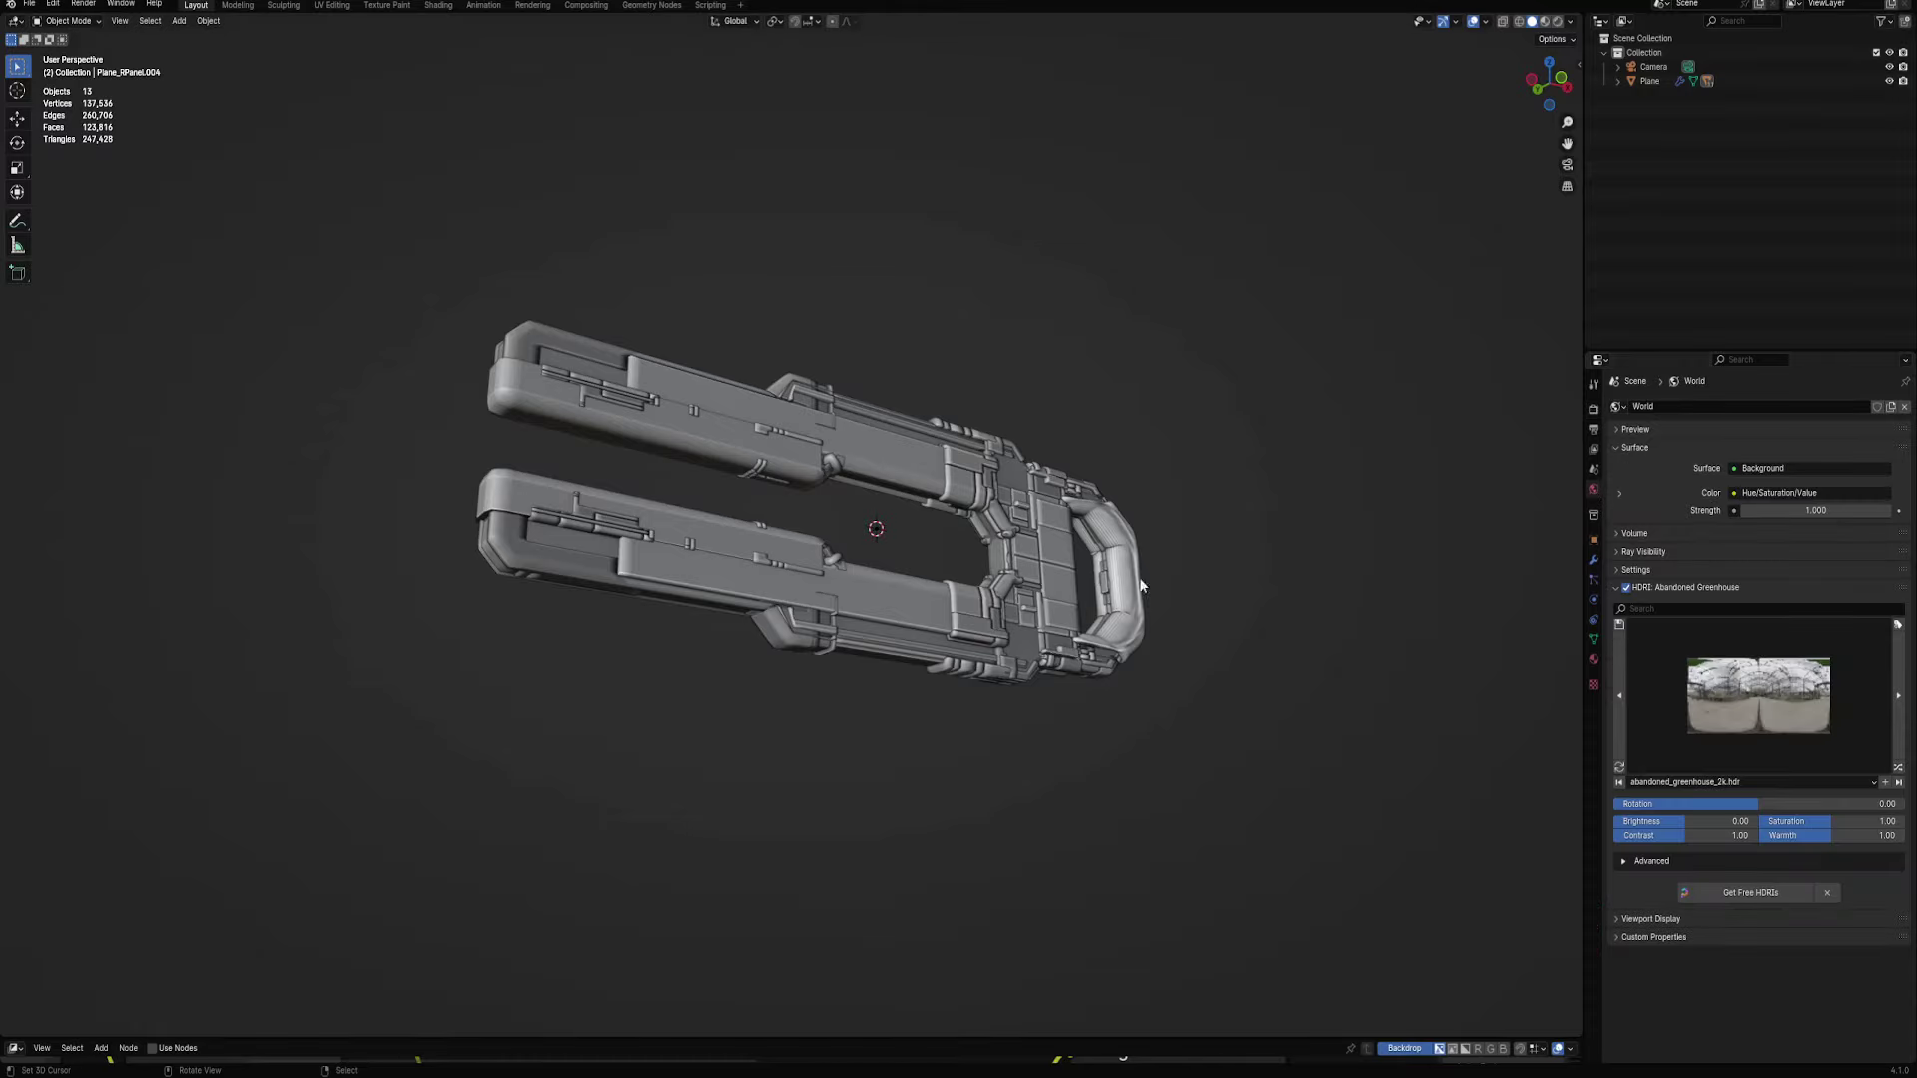
key("z")
left_click(1153, 512)
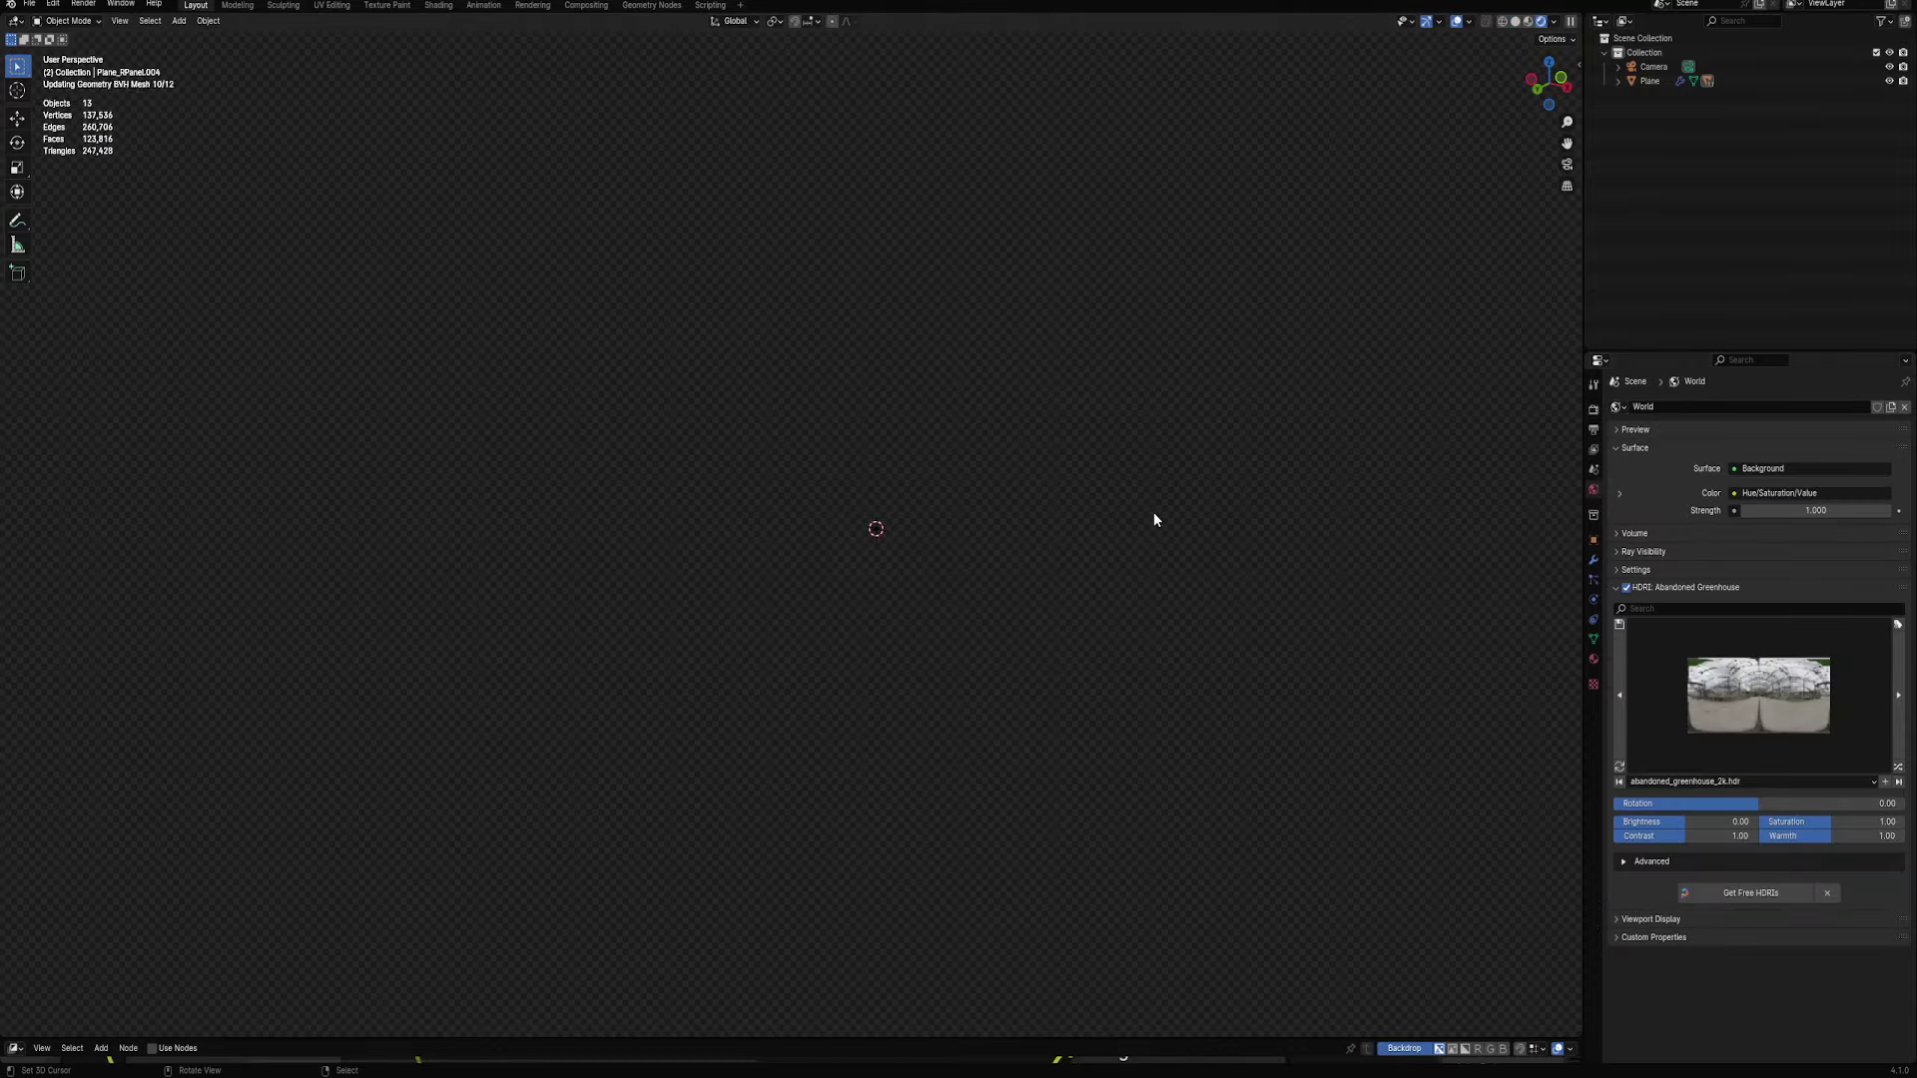
Use the Kloofendal 38d Partly Cloudy HDRI, rotated to 115.09
left_click(1713, 707)
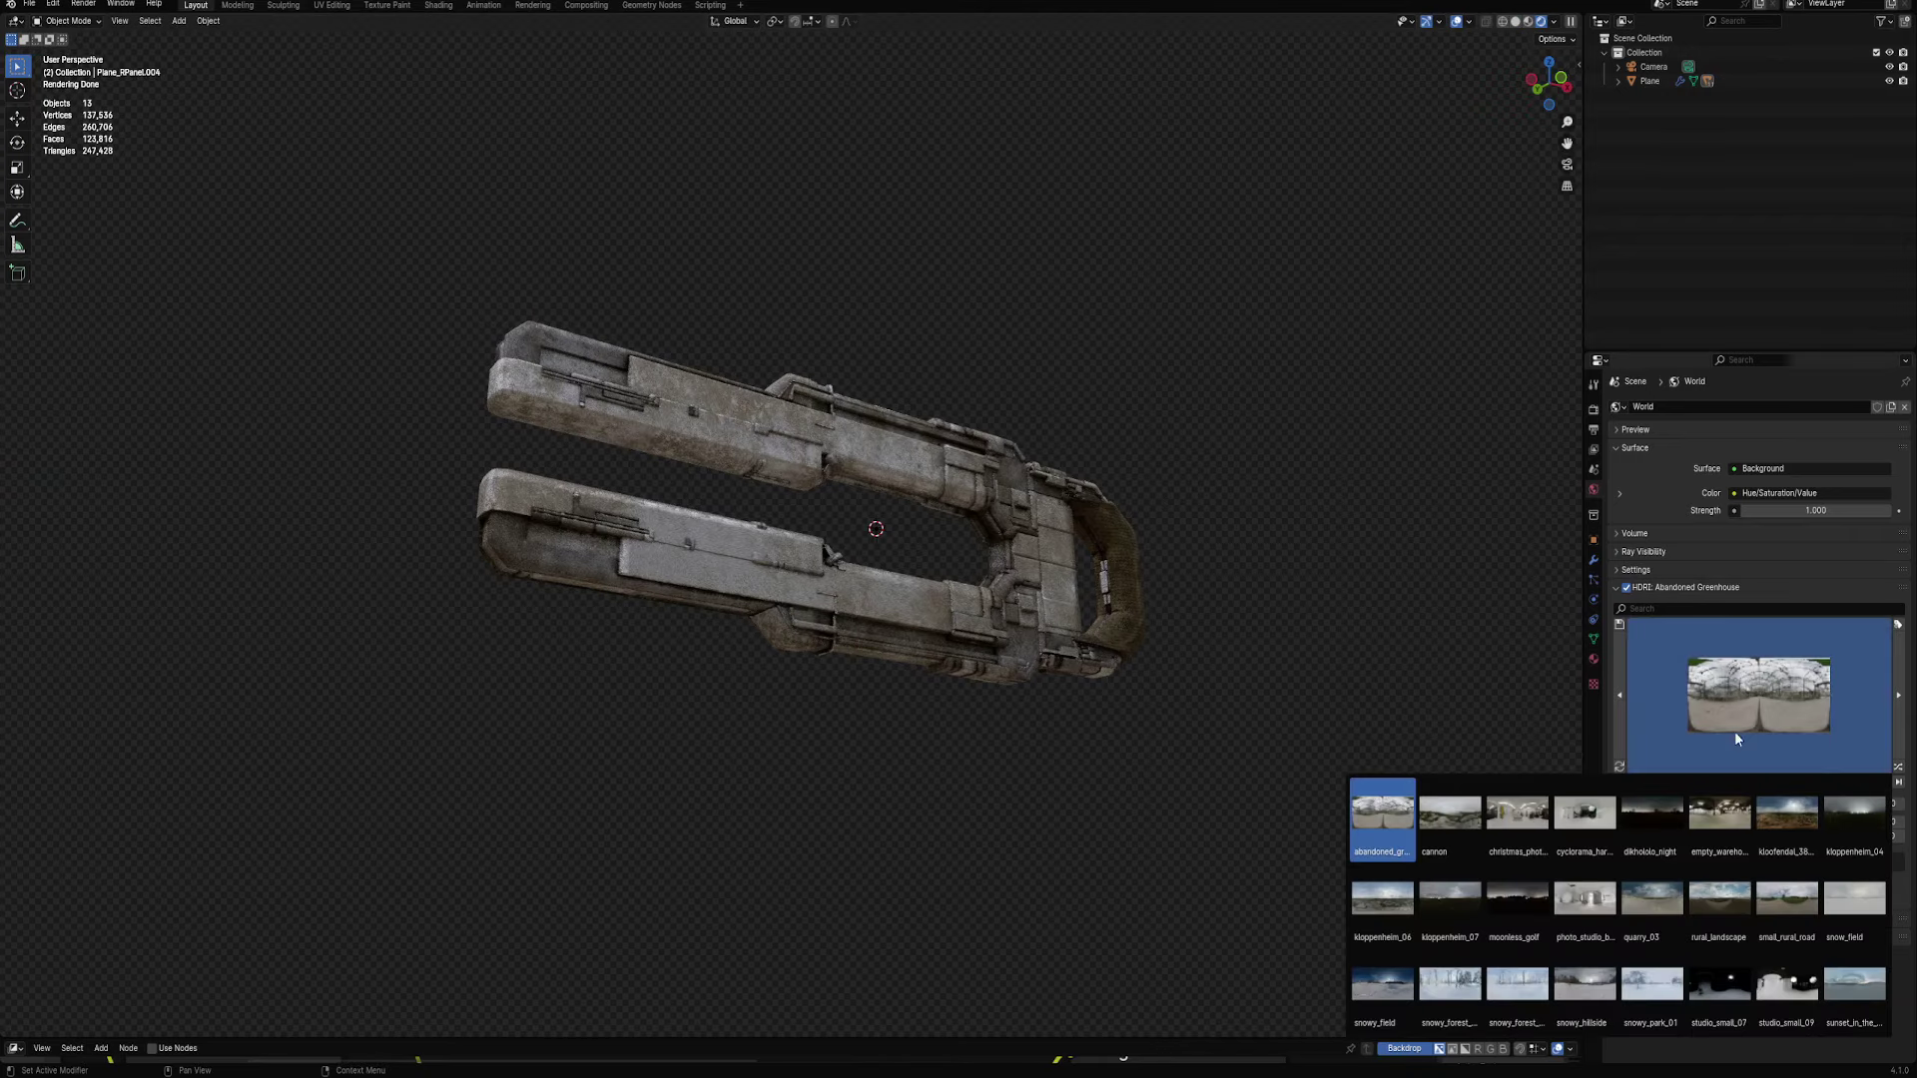
left_click(1584, 899)
mouse_move(1226, 564)
middle_mouse_down()
mouse_move(1216, 627)
mouse_move(1275, 697)
middle_mouse_up()
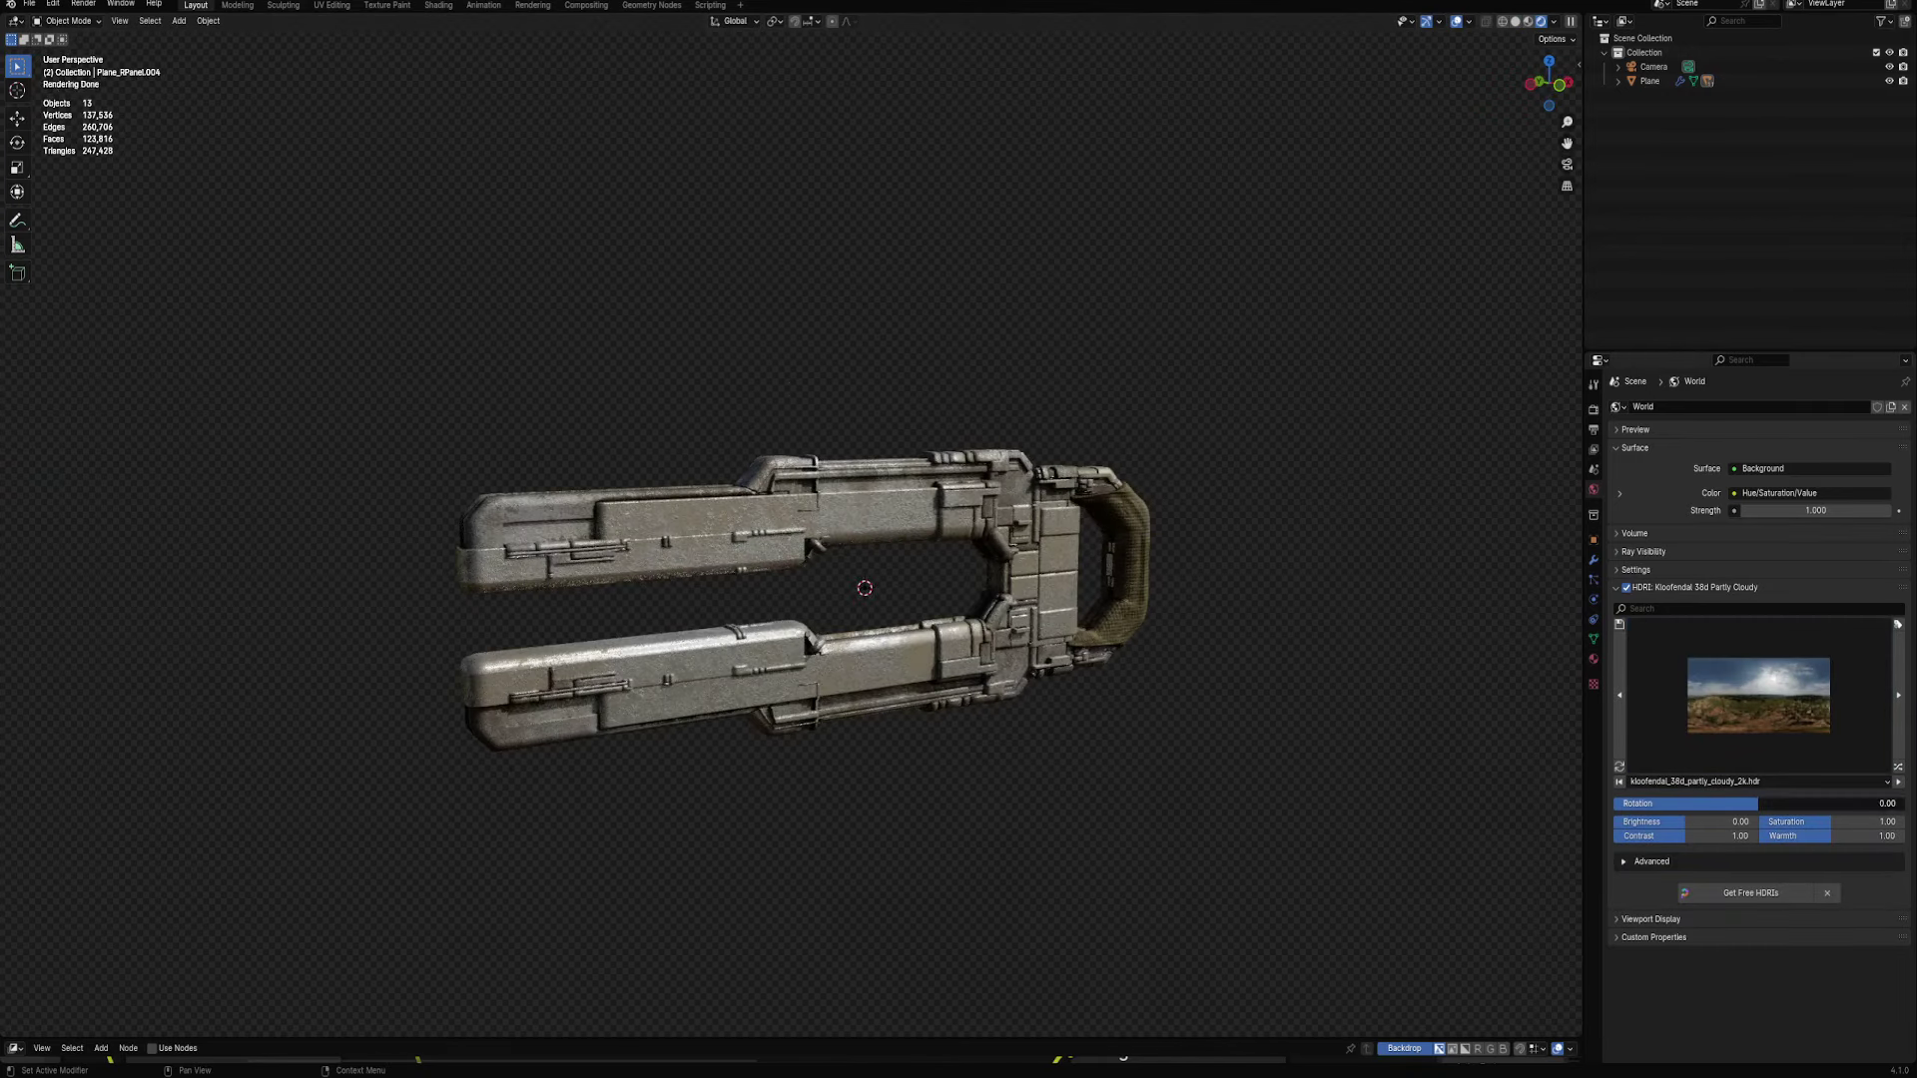
mouse_move(1755, 803)
left_mouse_down()
mouse_move(1644, 802)
mouse_move(1872, 803)
mouse_move(1852, 803)
left_mouse_up()
mouse_move(1048, 599)
middle_mouse_down()
mouse_move(1086, 631)
mouse_move(1021, 663)
mouse_move(1038, 606)
mouse_move(1117, 571)
middle_mouse_up()
Select the cloth handle wrap and enlarge the node editor below the viewport
scroll(1086, 639, "up", 2)
scroll(1058, 579, "up", 2)
left_click(1069, 560)
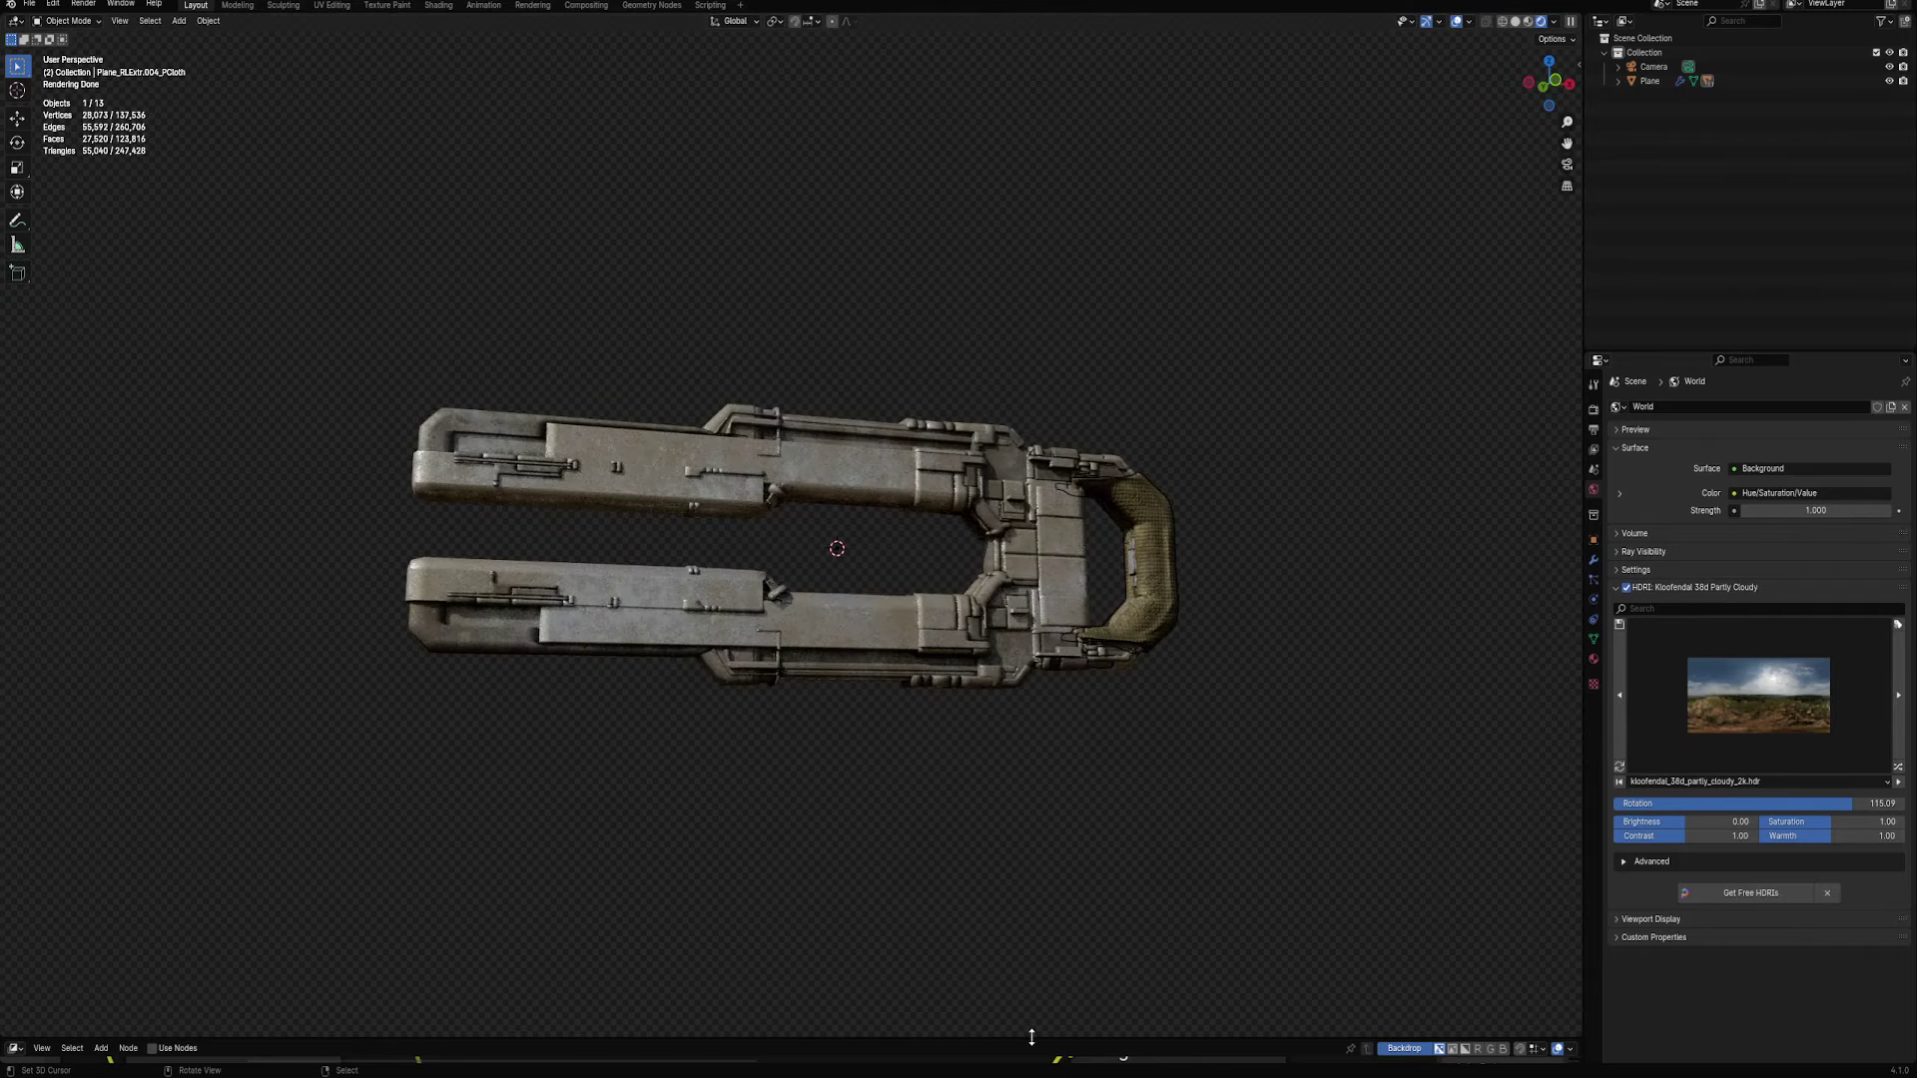
left_click_drag(1031, 1037, 1031, 781)
Show the handle's rflow_cloth material in the bottom Shader Editor, framed and zoomed in
scroll(1212, 548, "up", 2)
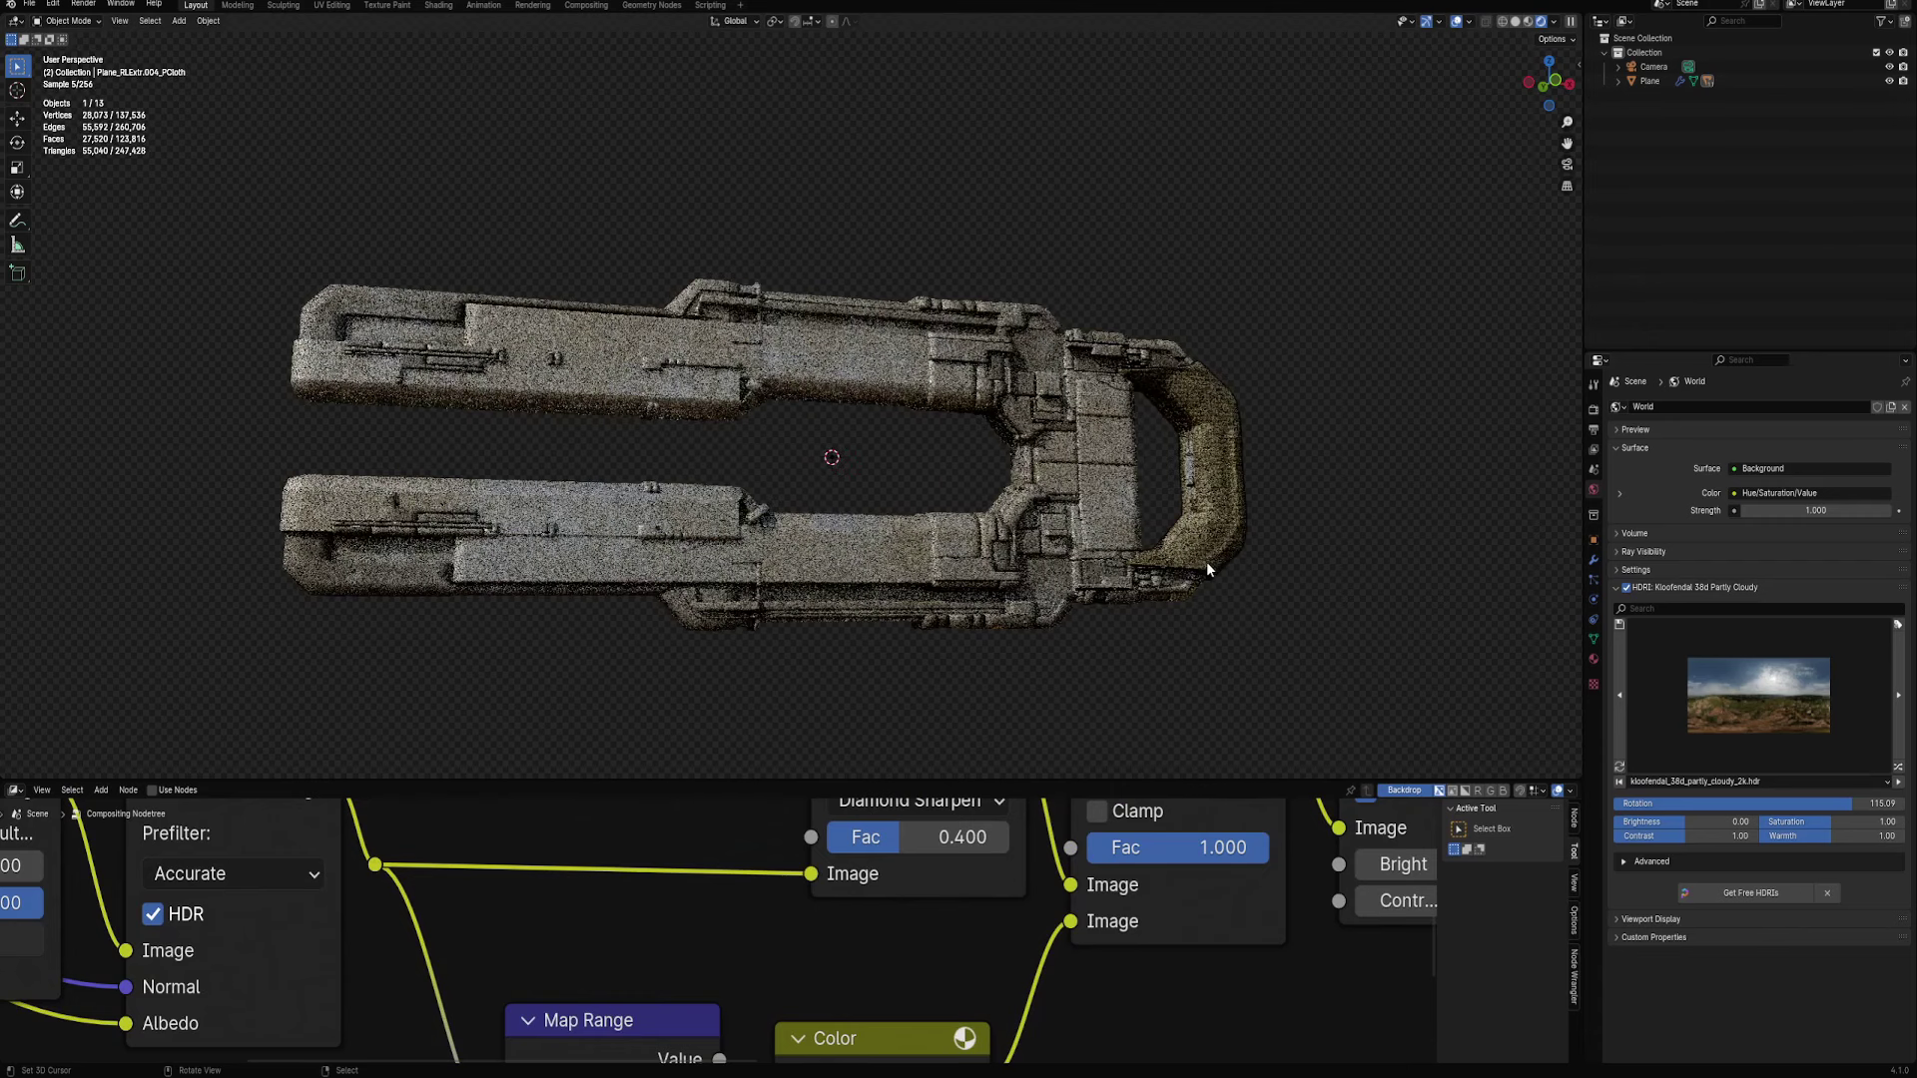
scroll(699, 928, "down", 2)
middle_click_drag(559, 999, 769, 929)
scroll(768, 928, "up", 1)
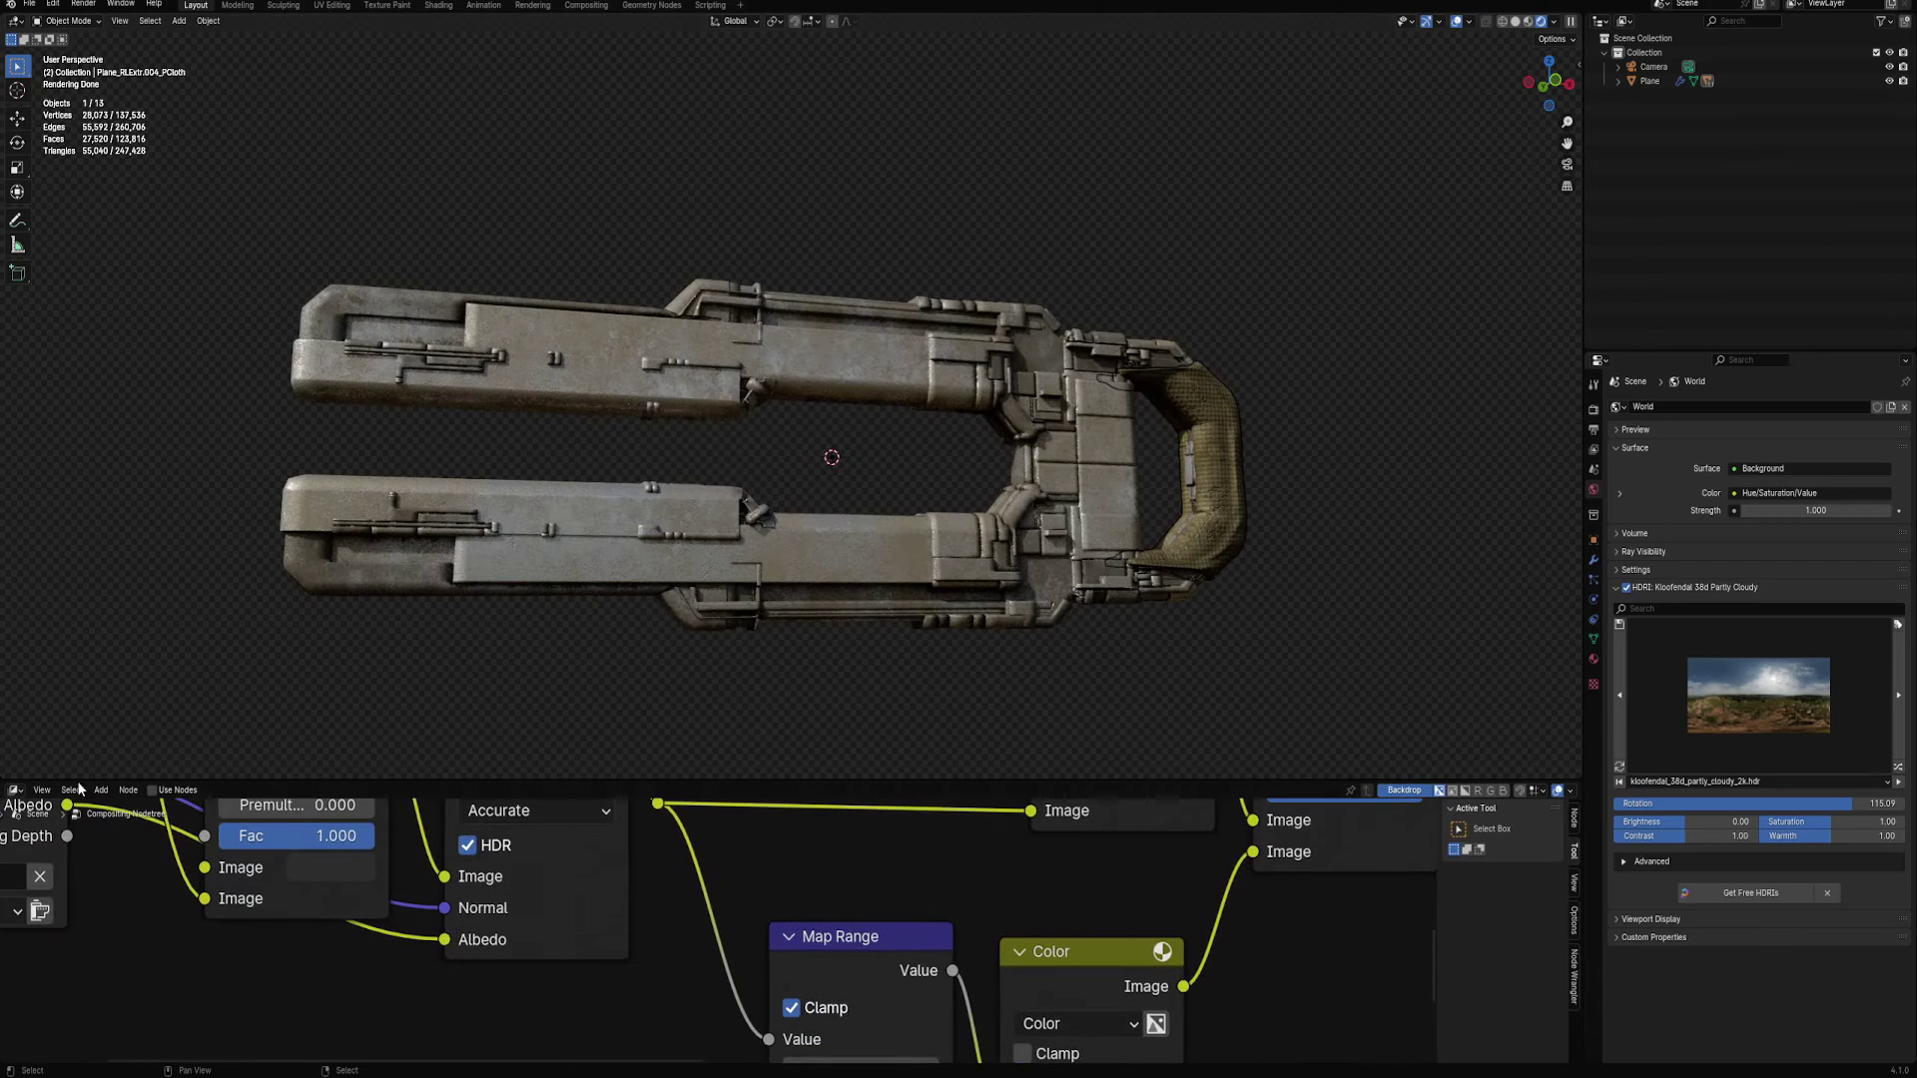
left_click(20, 796)
left_click(27, 866)
key("Home")
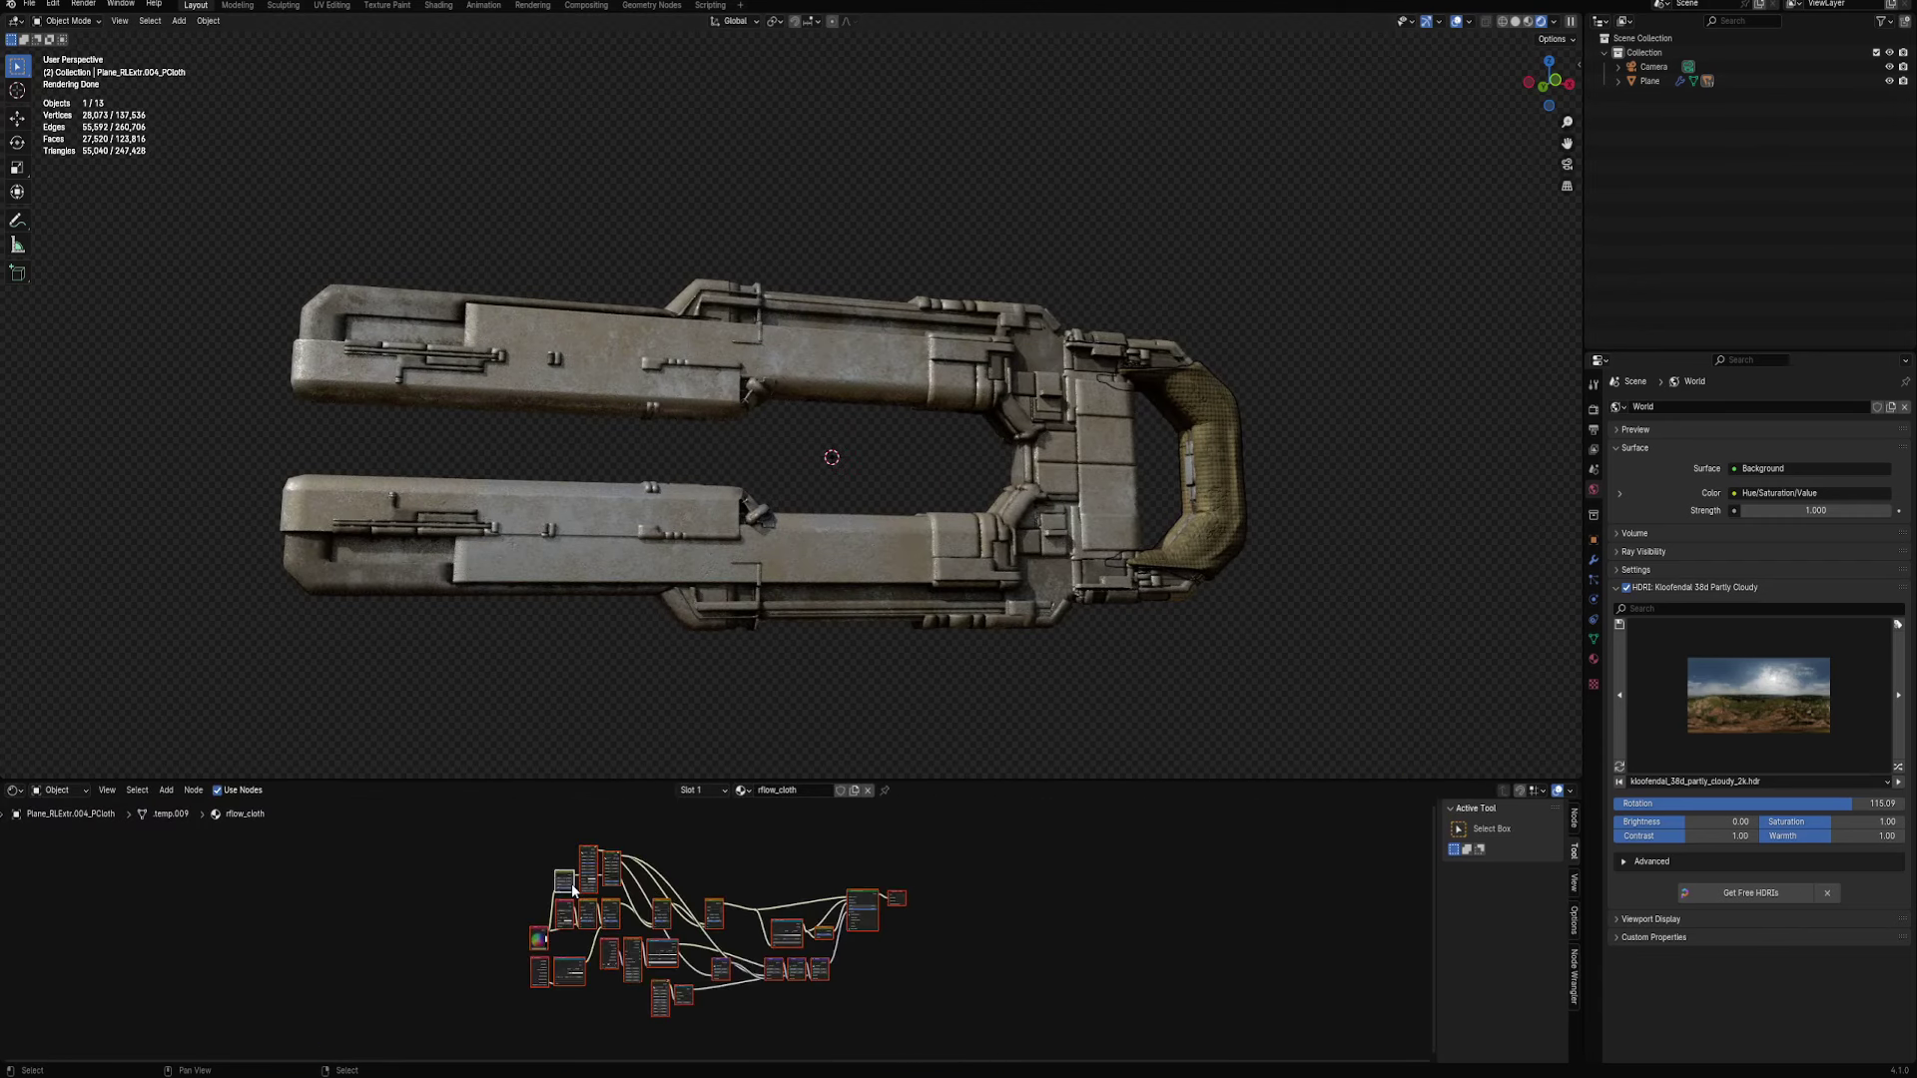
scroll(786, 898, "up", 1)
scroll(785, 898, "up", 2)
scroll(786, 897, "up", 2)
scroll(786, 897, "up", 1)
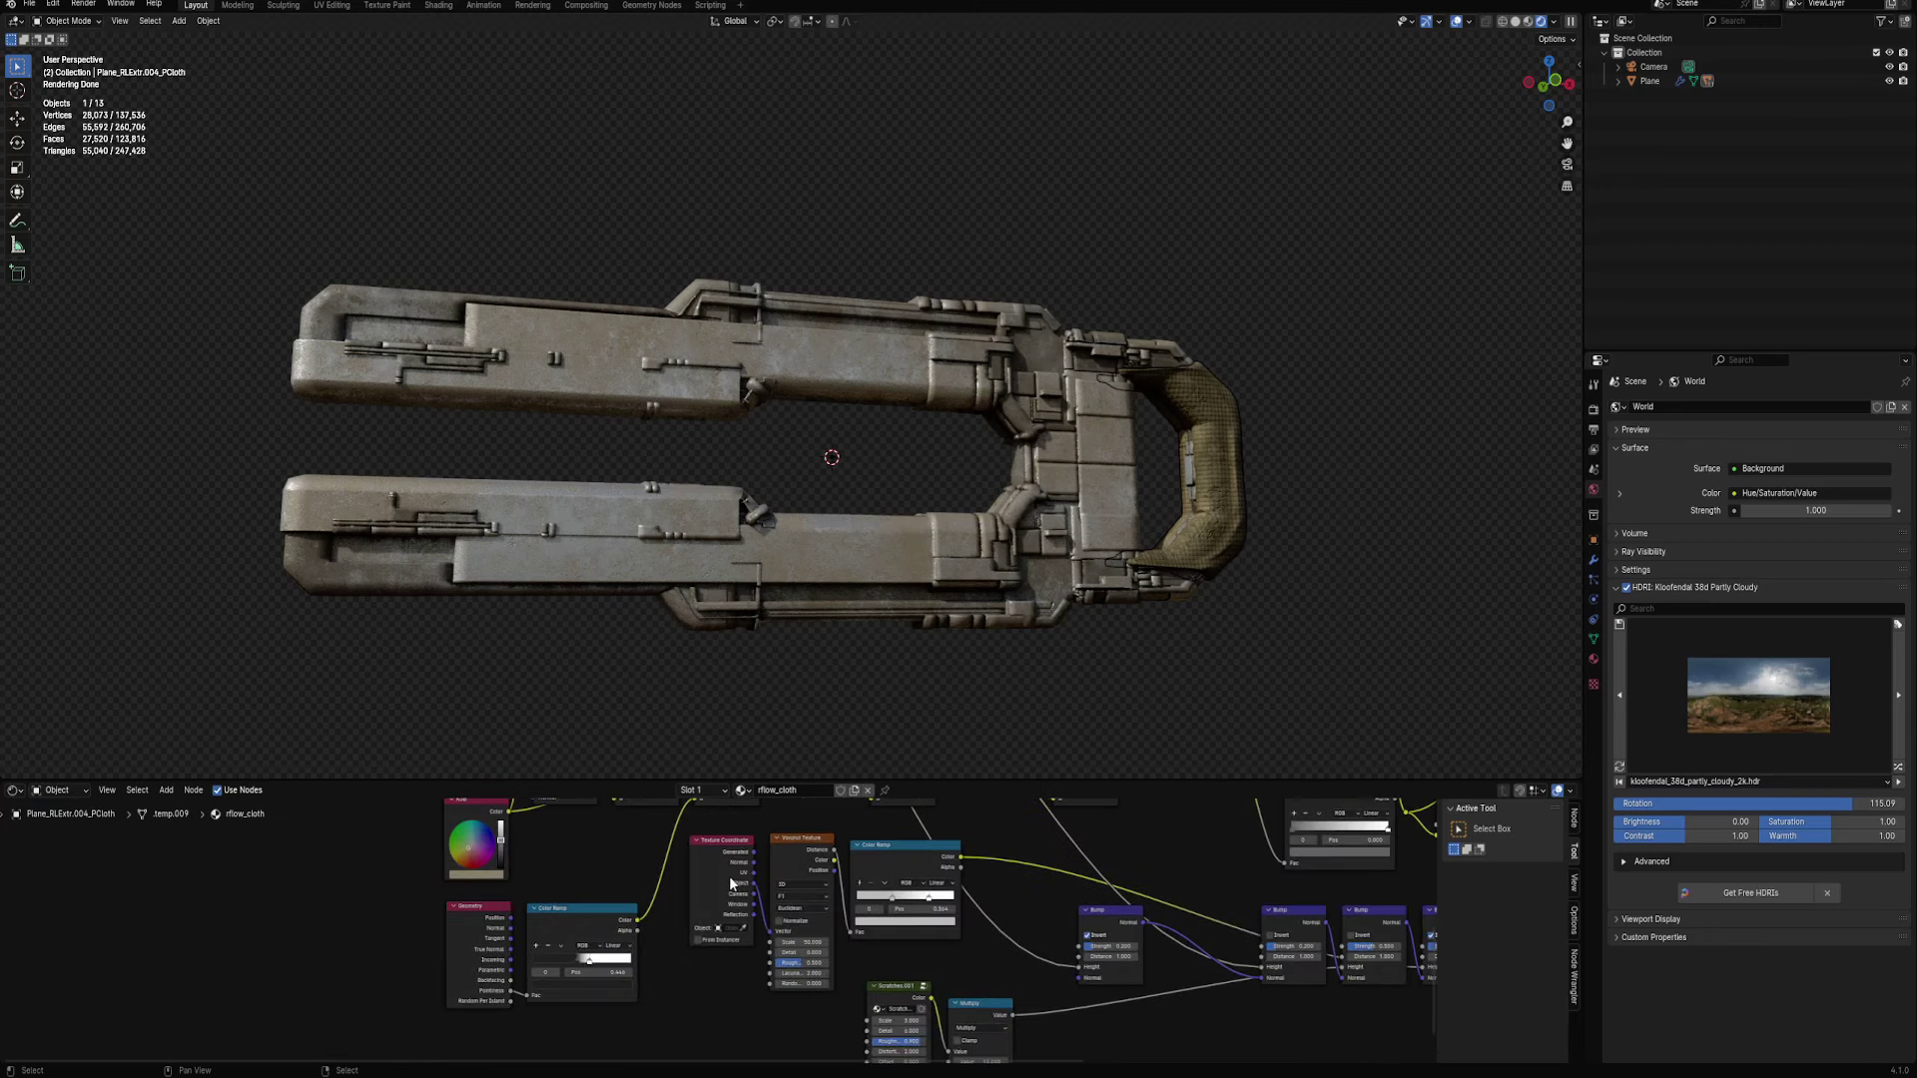
scroll(786, 897, "up", 1)
scroll(840, 943, "up", 2)
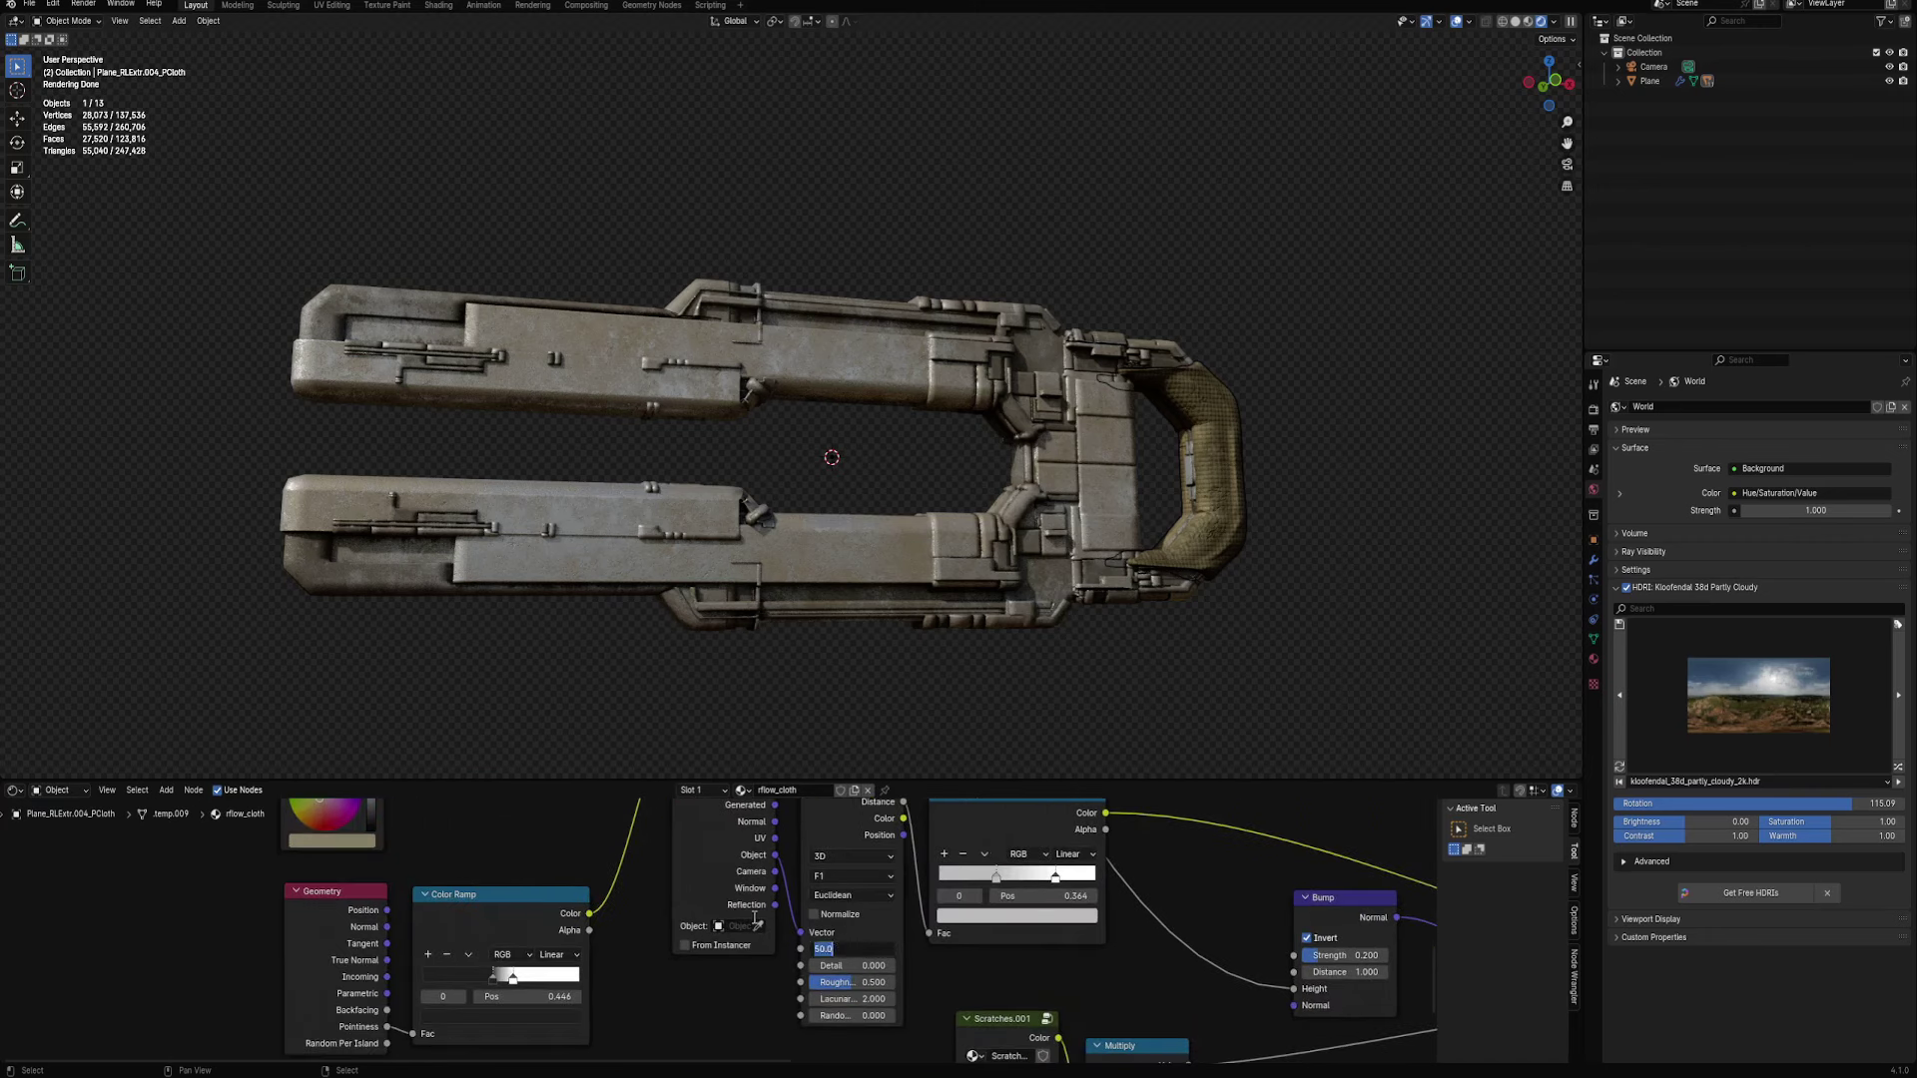
Set the cloth texture Scale to 200 and view the gun without overlays
type("20")
key("Return")
key("shift+alt+z")
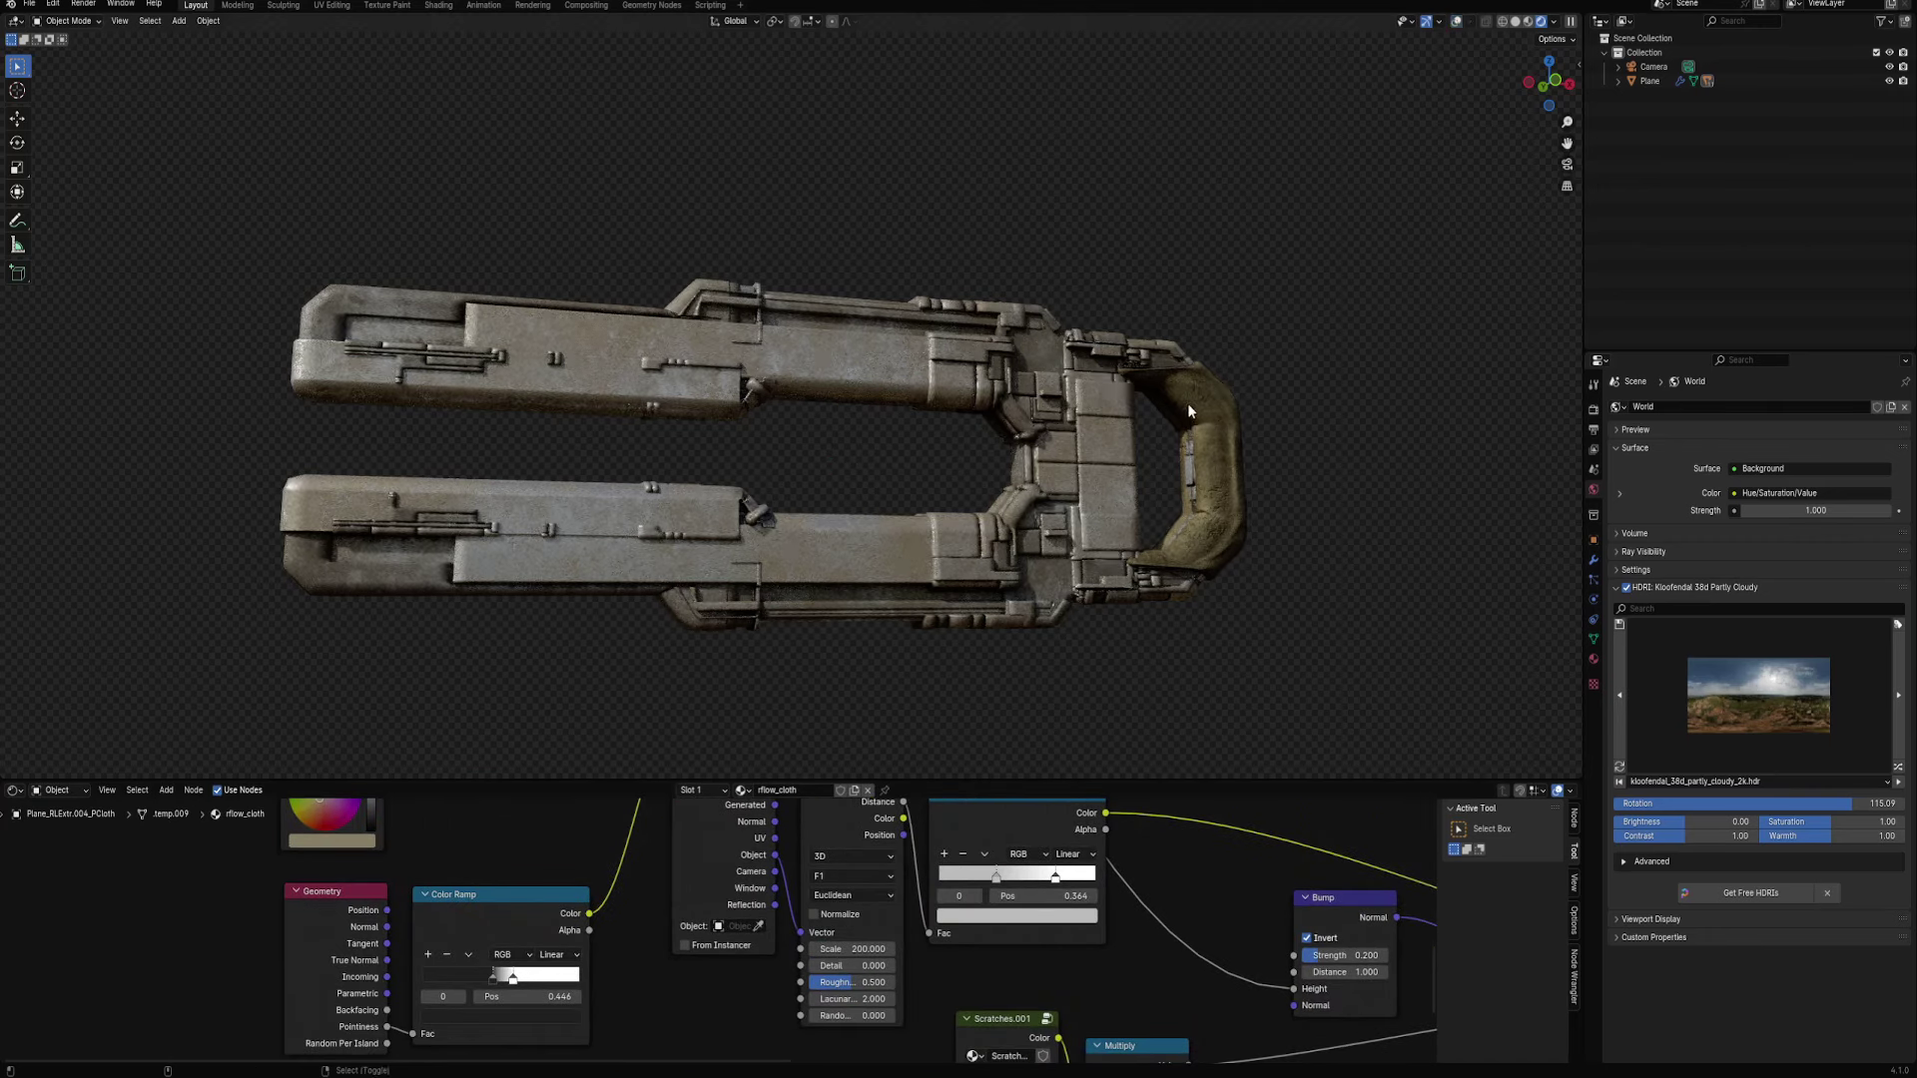
mouse_move(1215, 535)
middle_mouse_down()
mouse_move(843, 559)
mouse_move(980, 557)
middle_mouse_up()
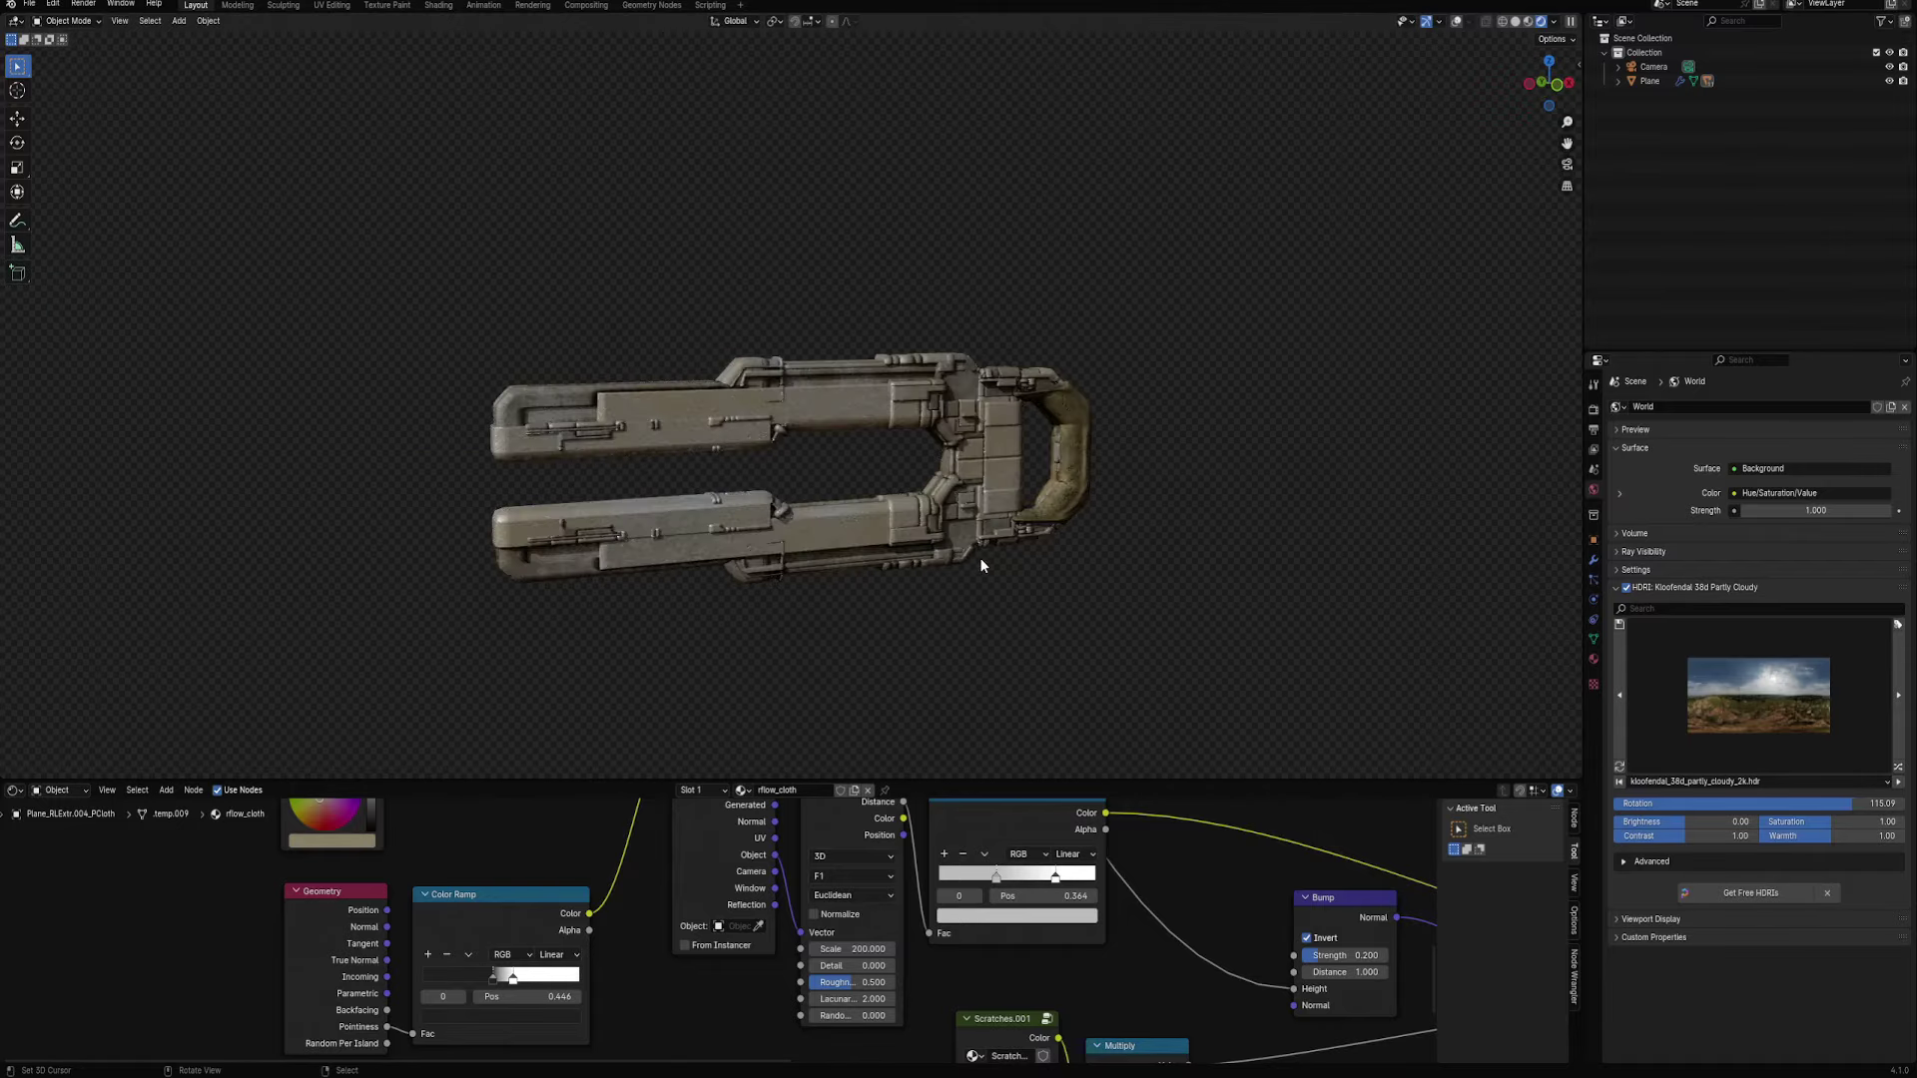
Select a metal body part and set the Lights_UV Inner value to 300
left_click(829, 383)
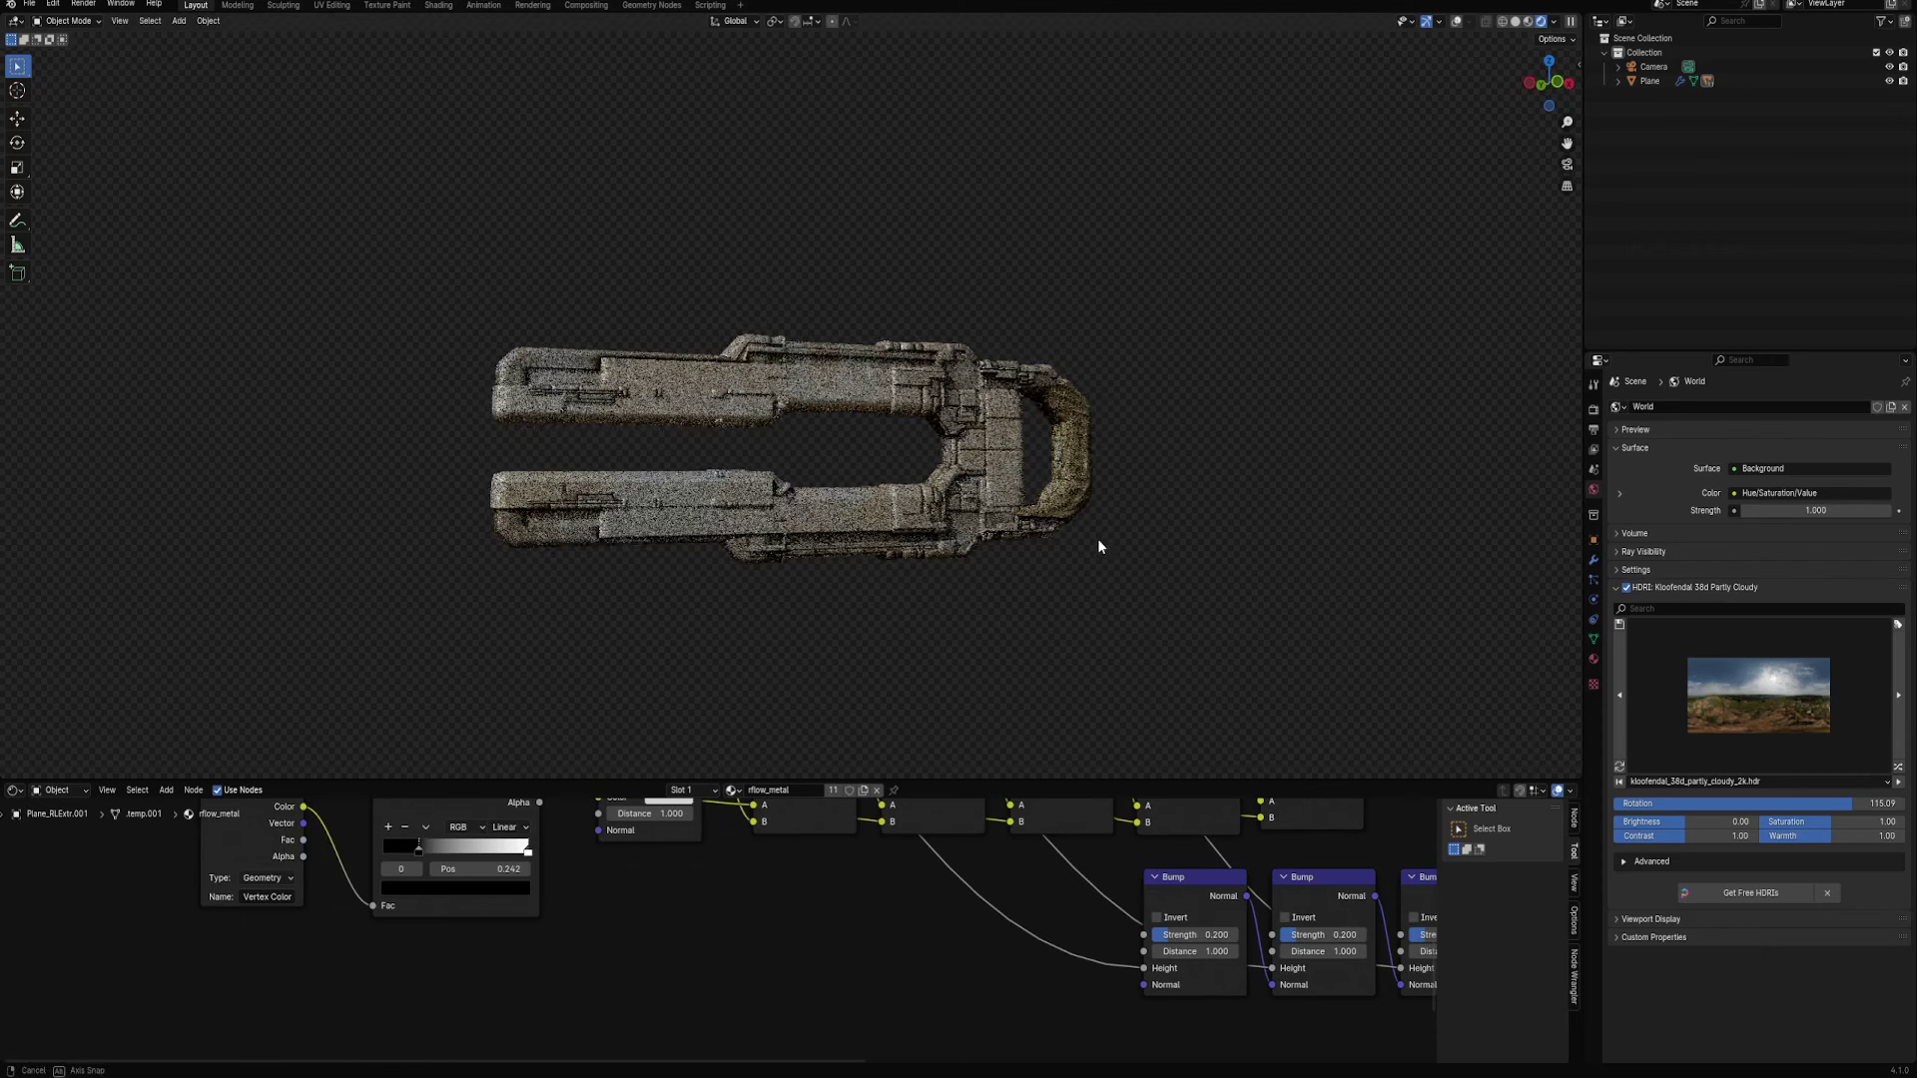
mouse_move(1098, 537)
middle_mouse_down()
mouse_move(1288, 988)
mouse_move(948, 948)
middle_mouse_up()
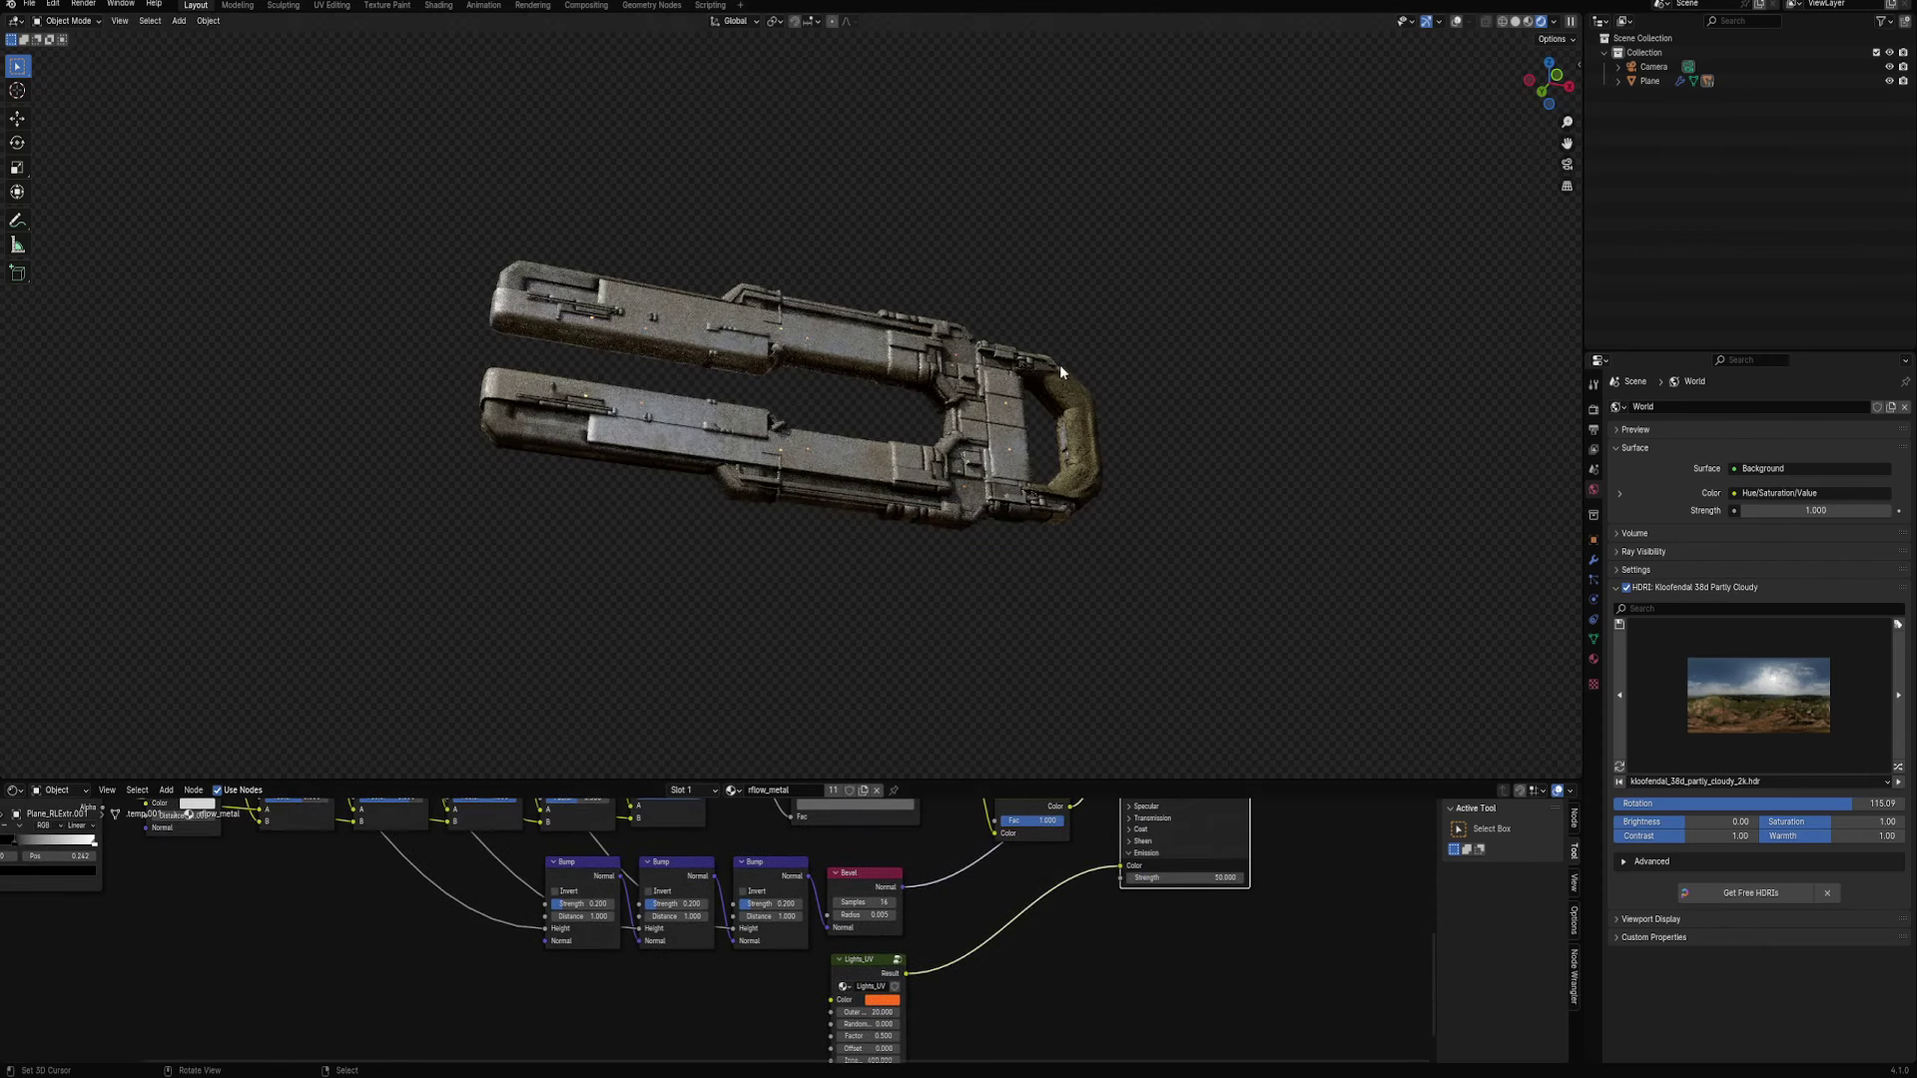
scroll(1033, 913, "up", 2)
scroll(973, 924, "up", 1)
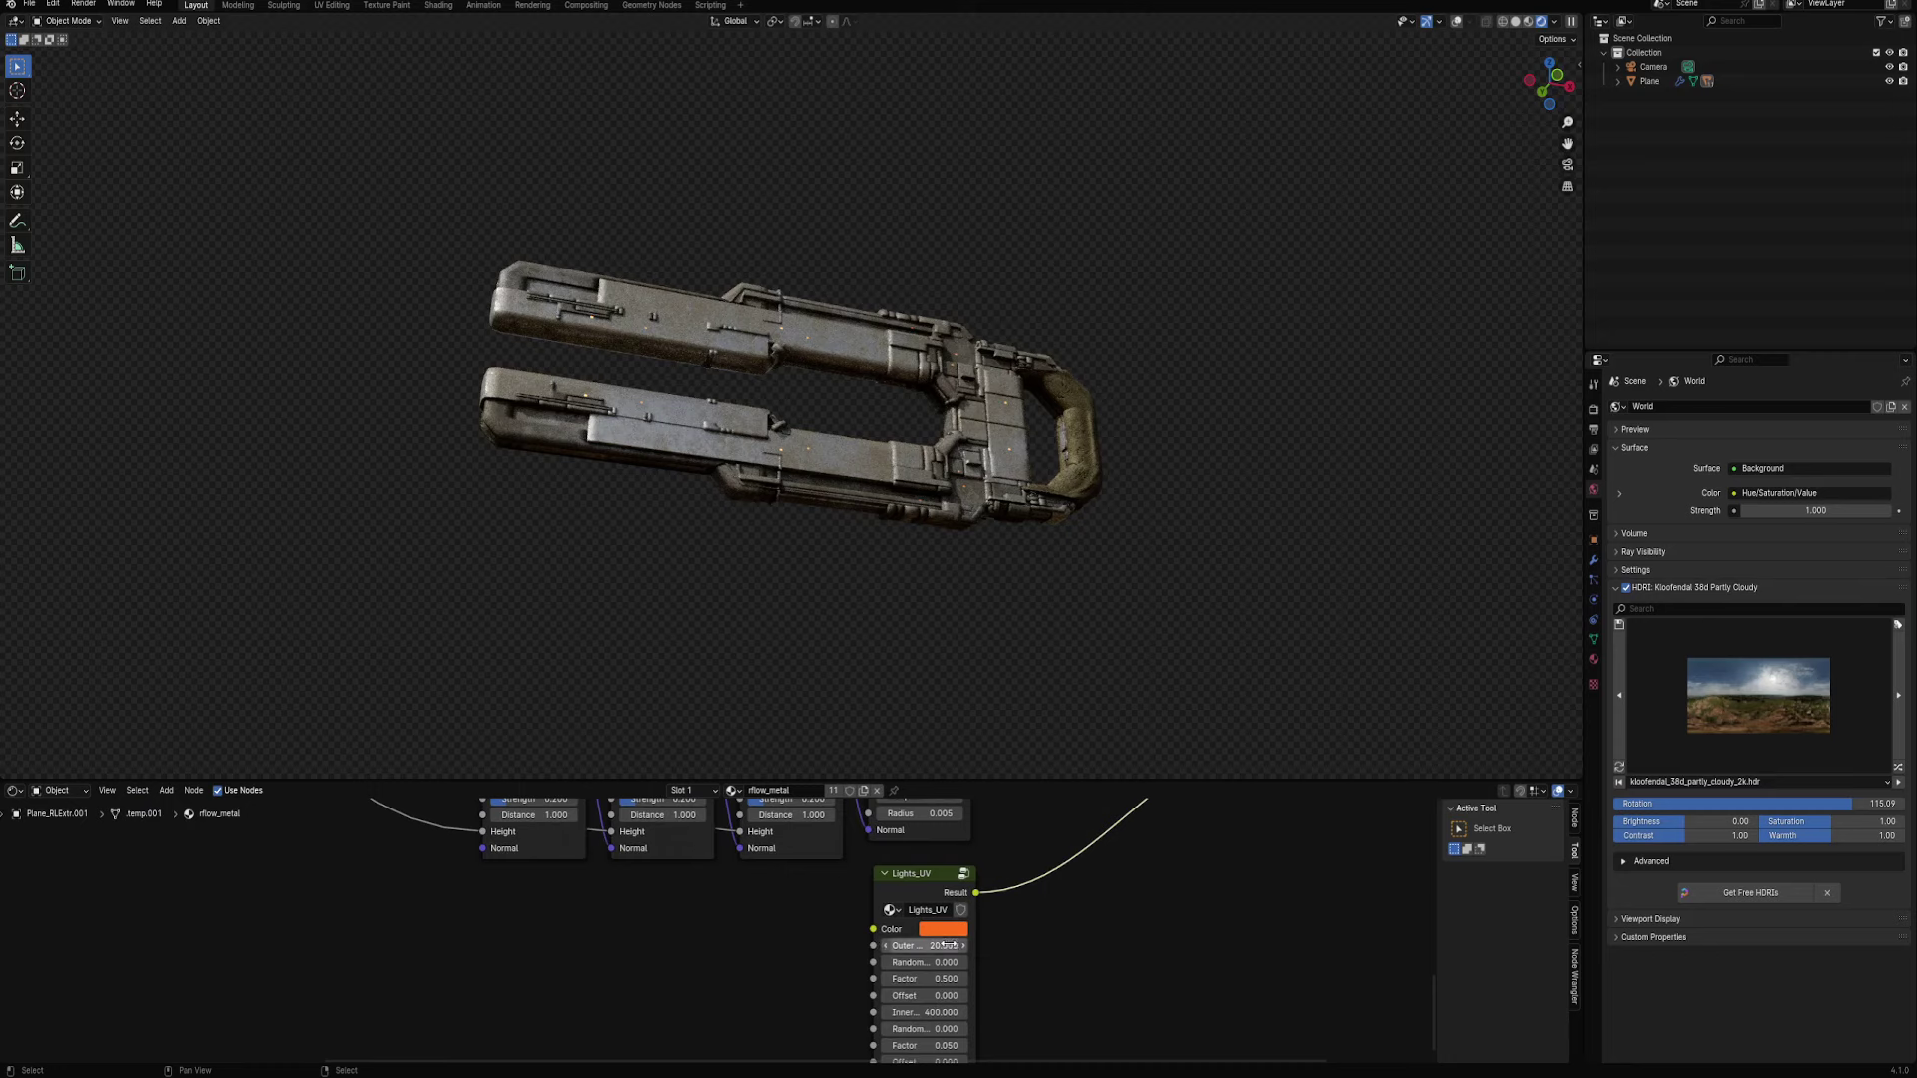
left_click(938, 1011)
type("00")
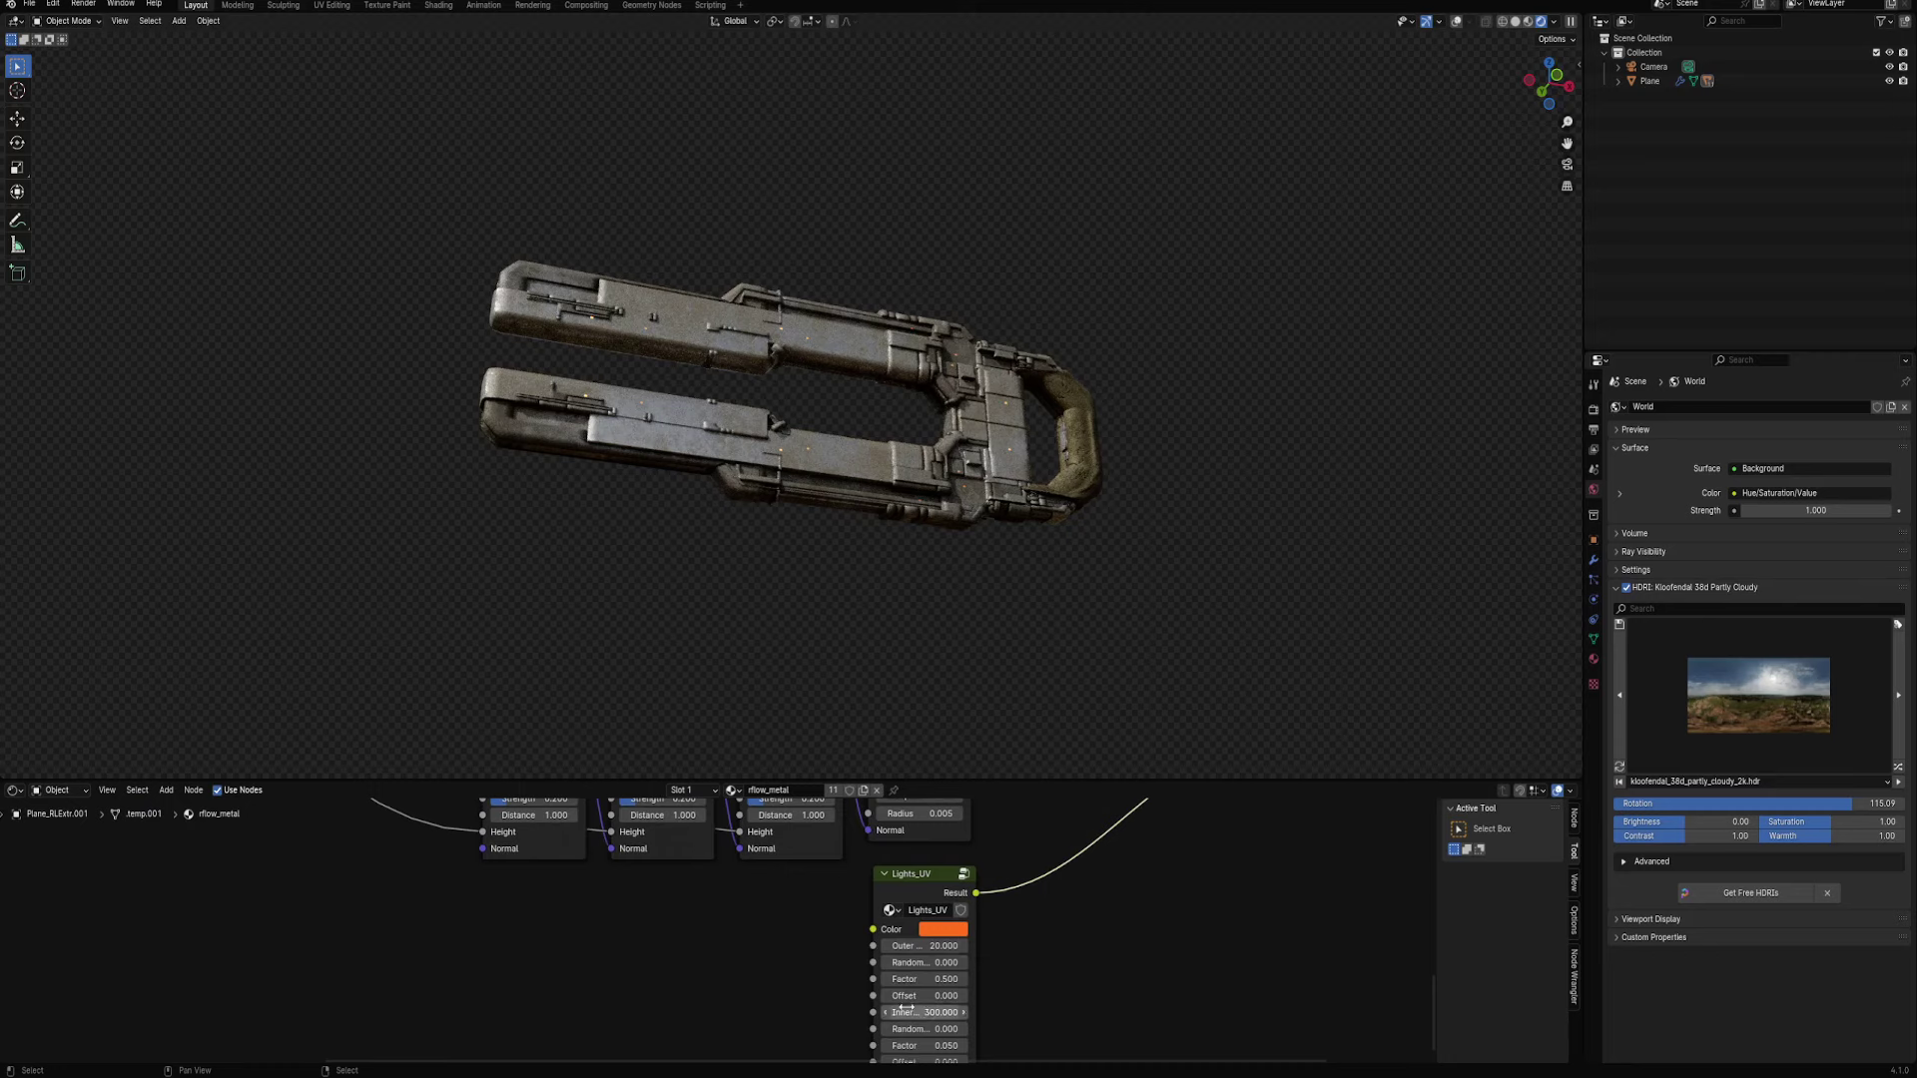
key("Return")
Set the Lights_UV bottom Offset to 0.100 and zoom out to the full node tree
middle_click_drag(1012, 992, 956, 906)
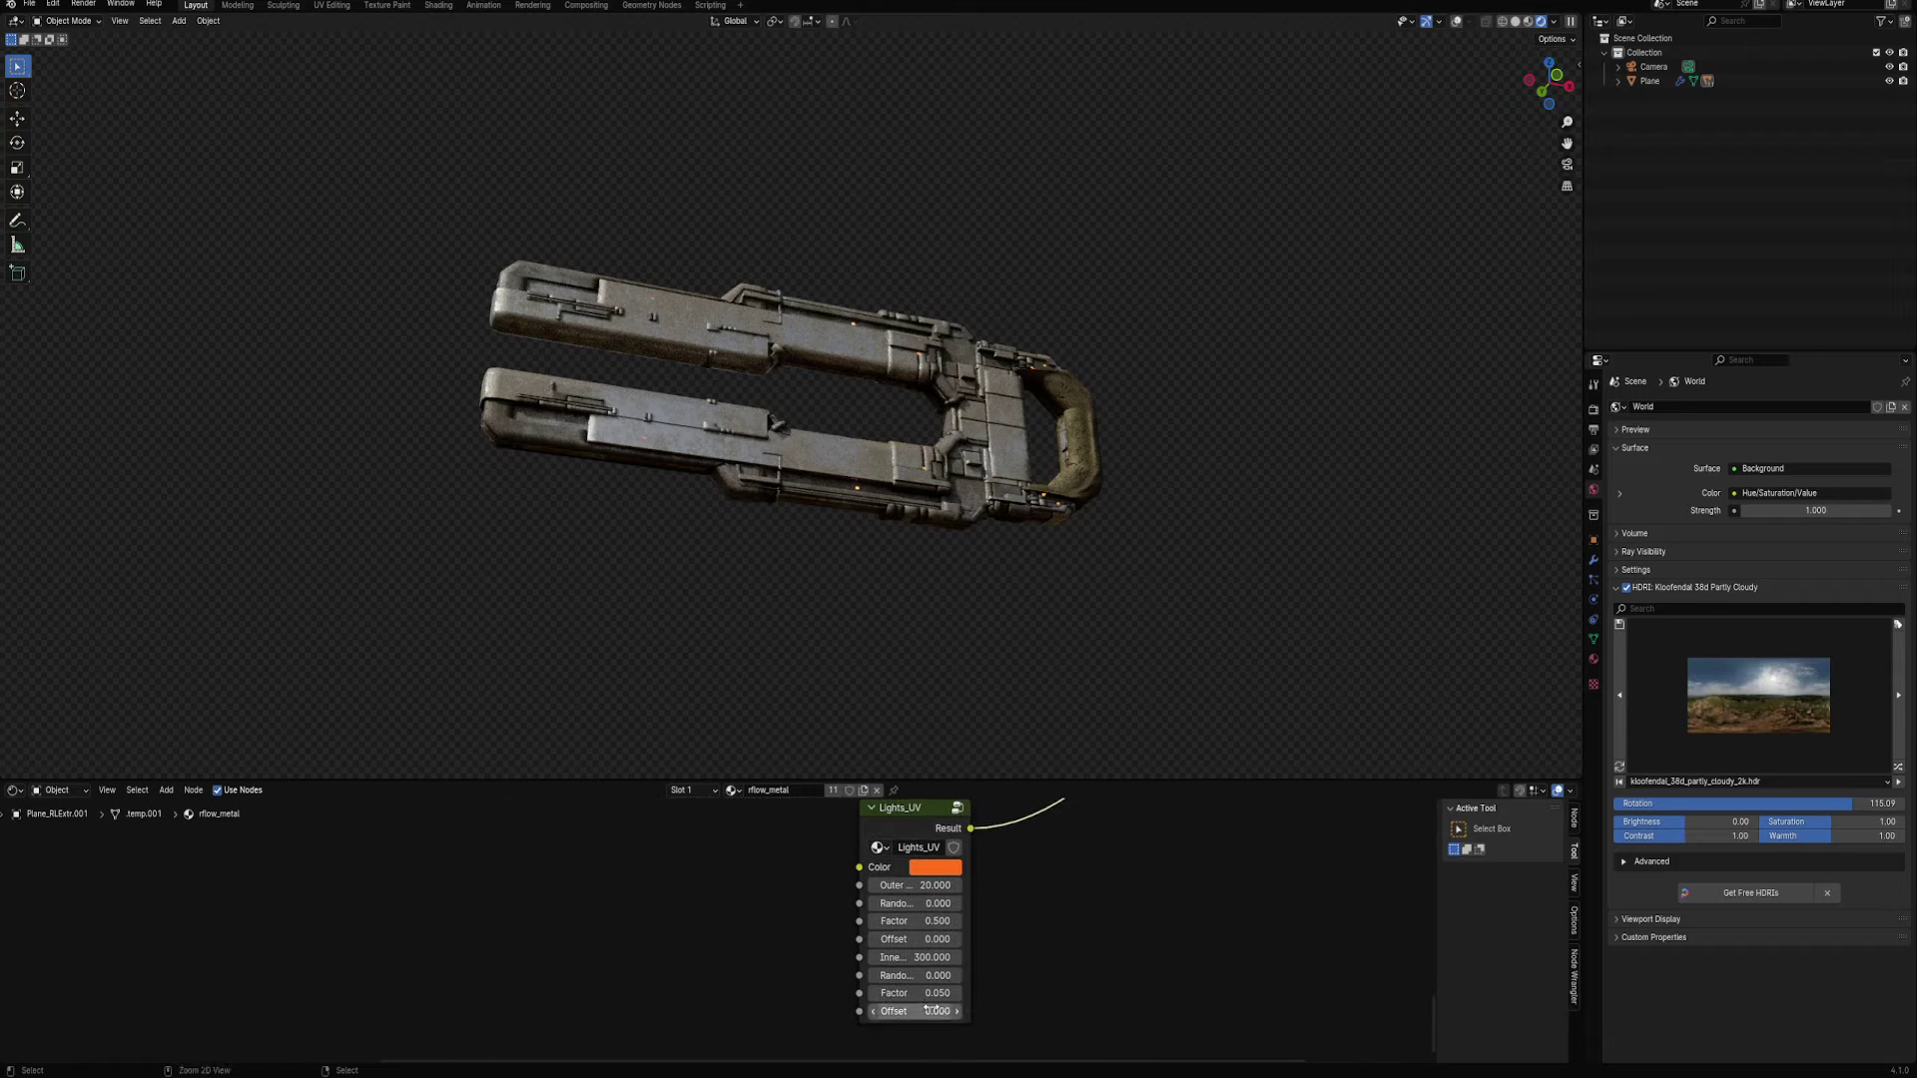
left_click_drag(936, 1011, 948, 1012)
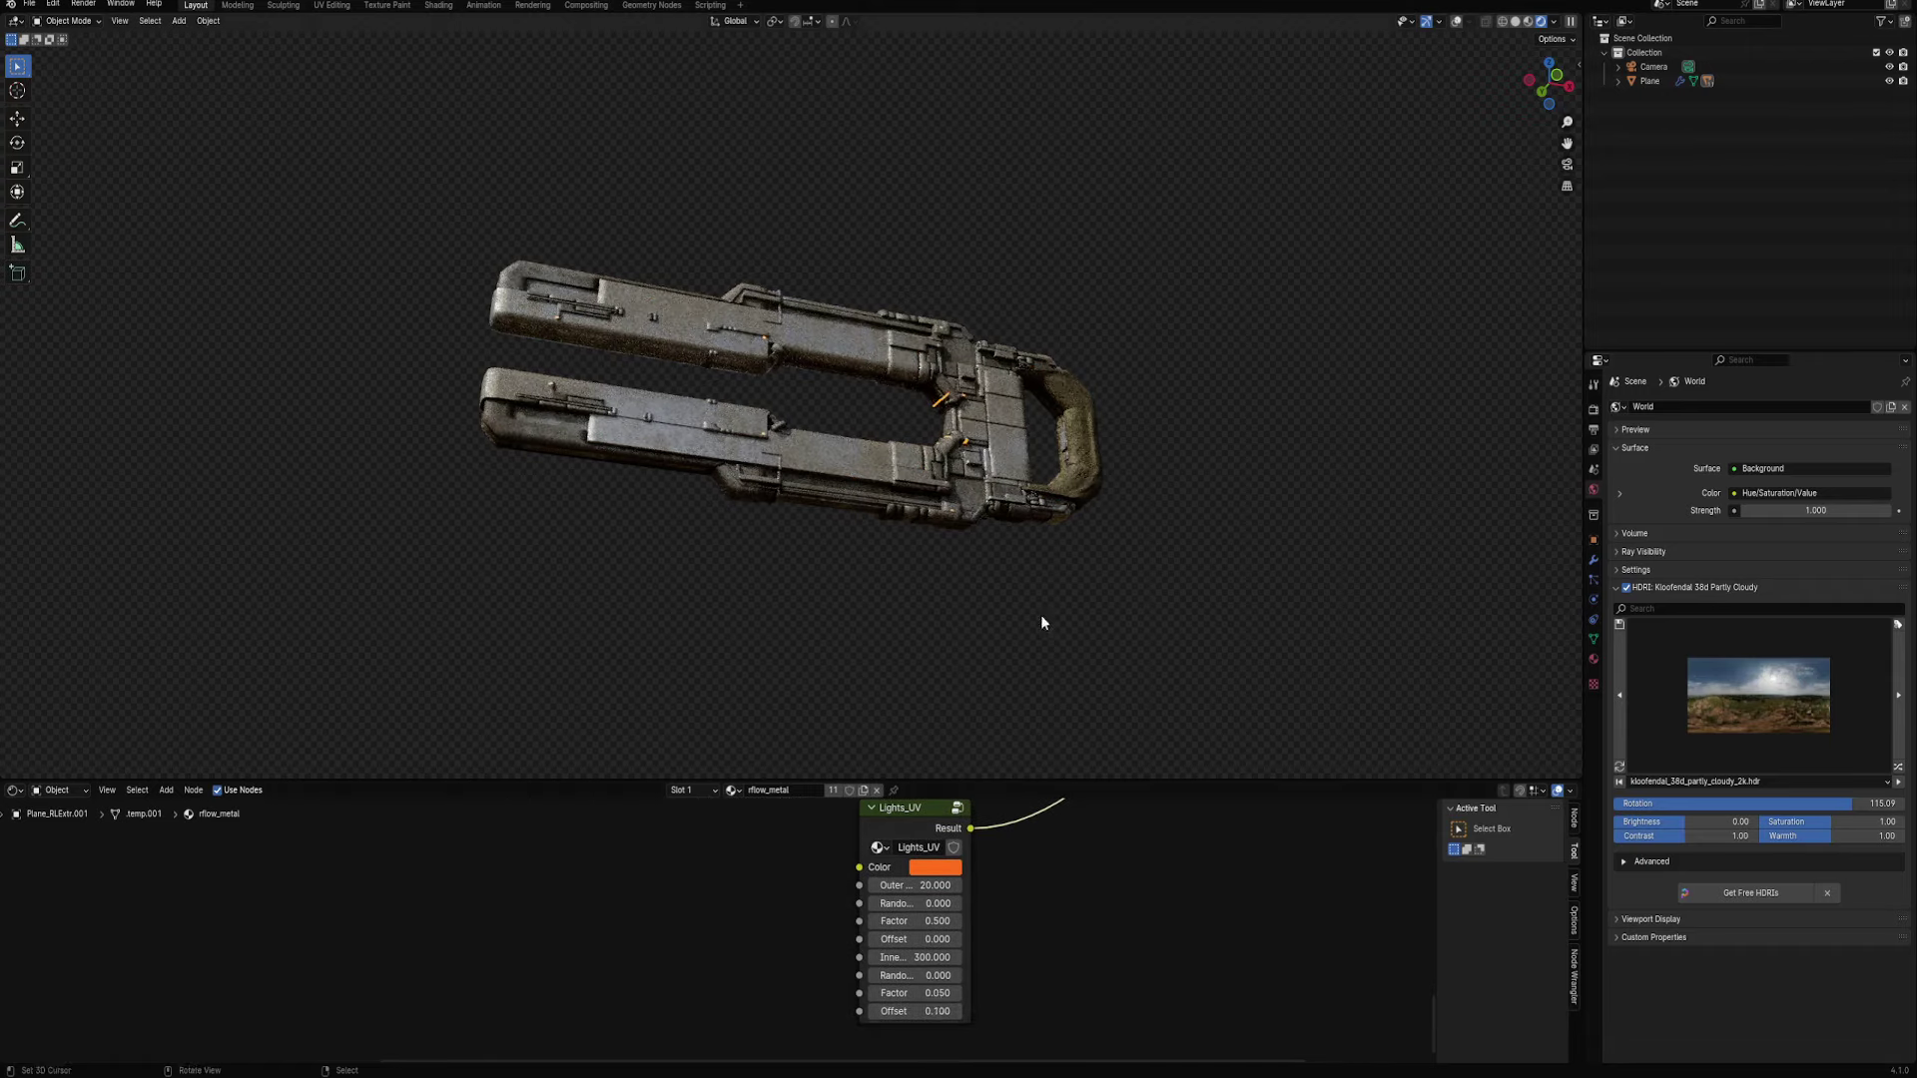
mouse_move(1040, 614)
middle_mouse_down()
mouse_move(1081, 644)
mouse_move(1068, 593)
middle_mouse_up()
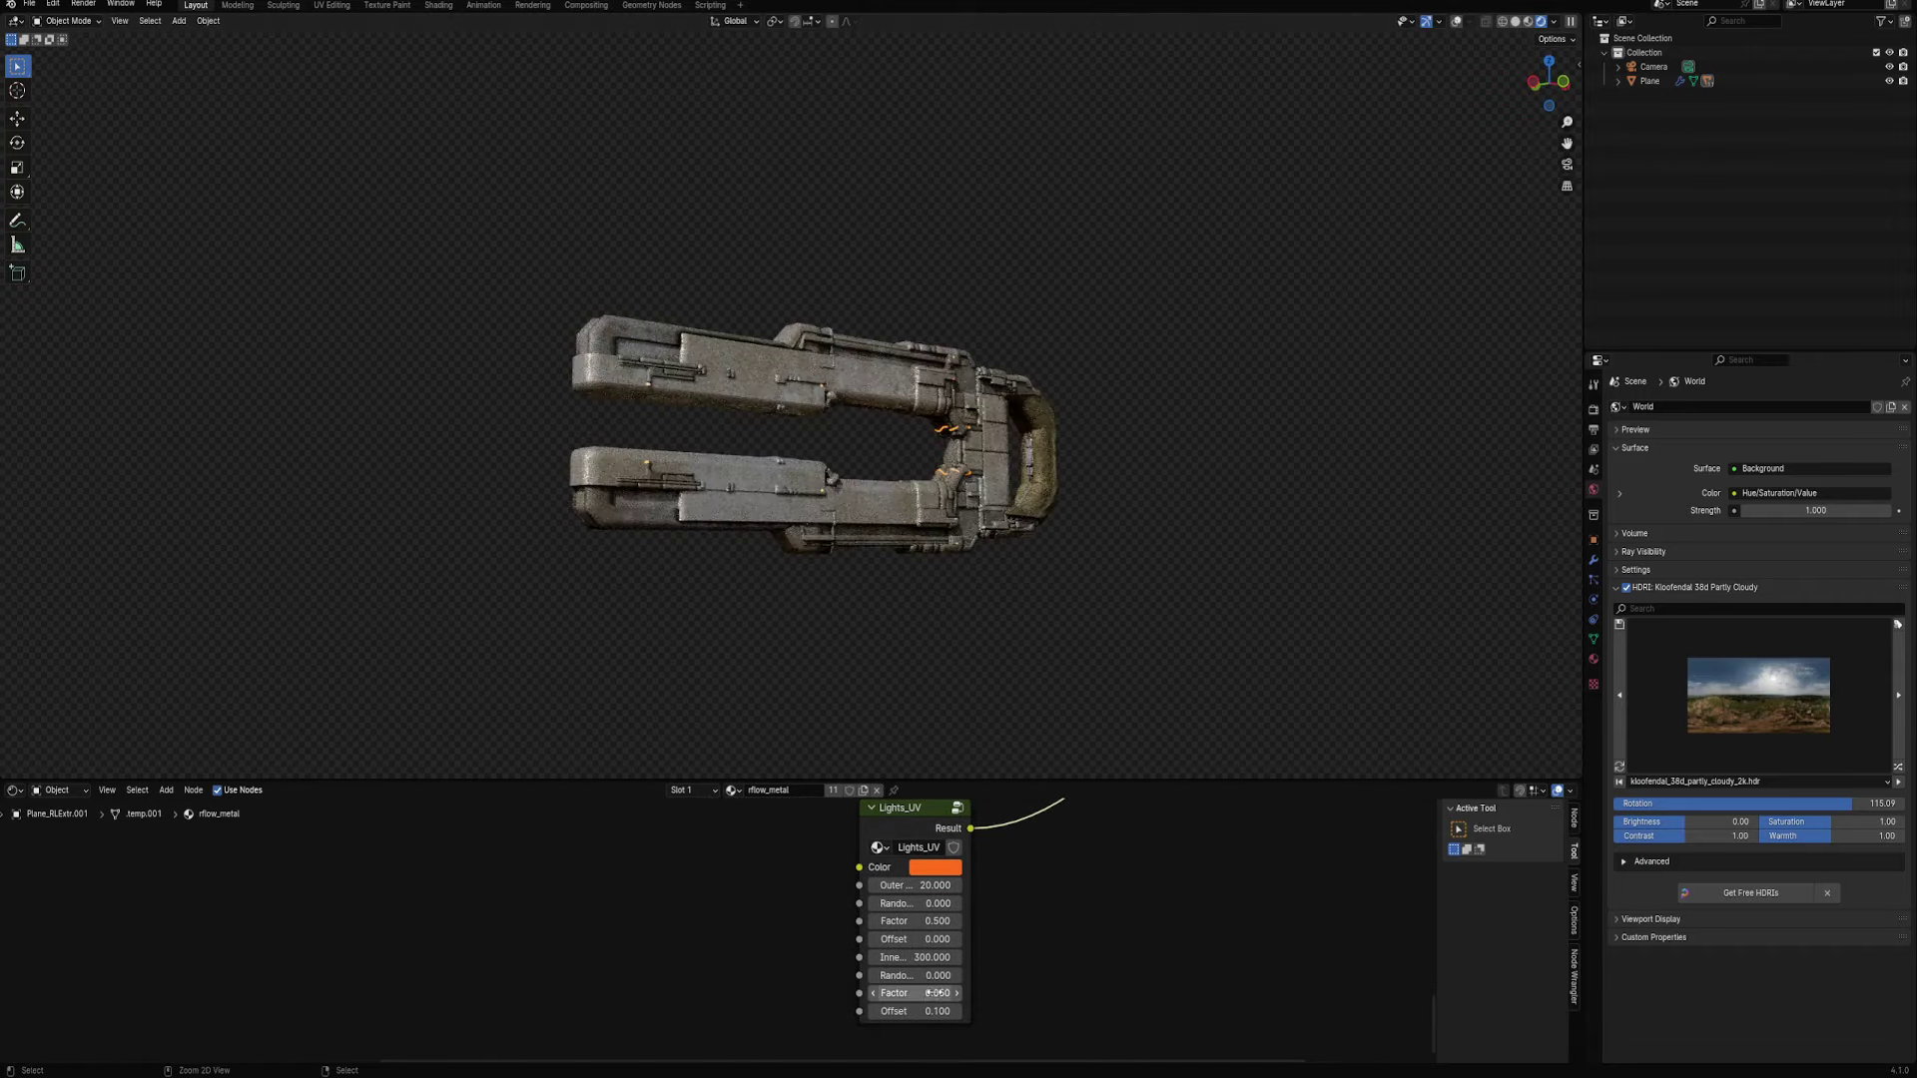
left_click_drag(928, 1012, 944, 1011)
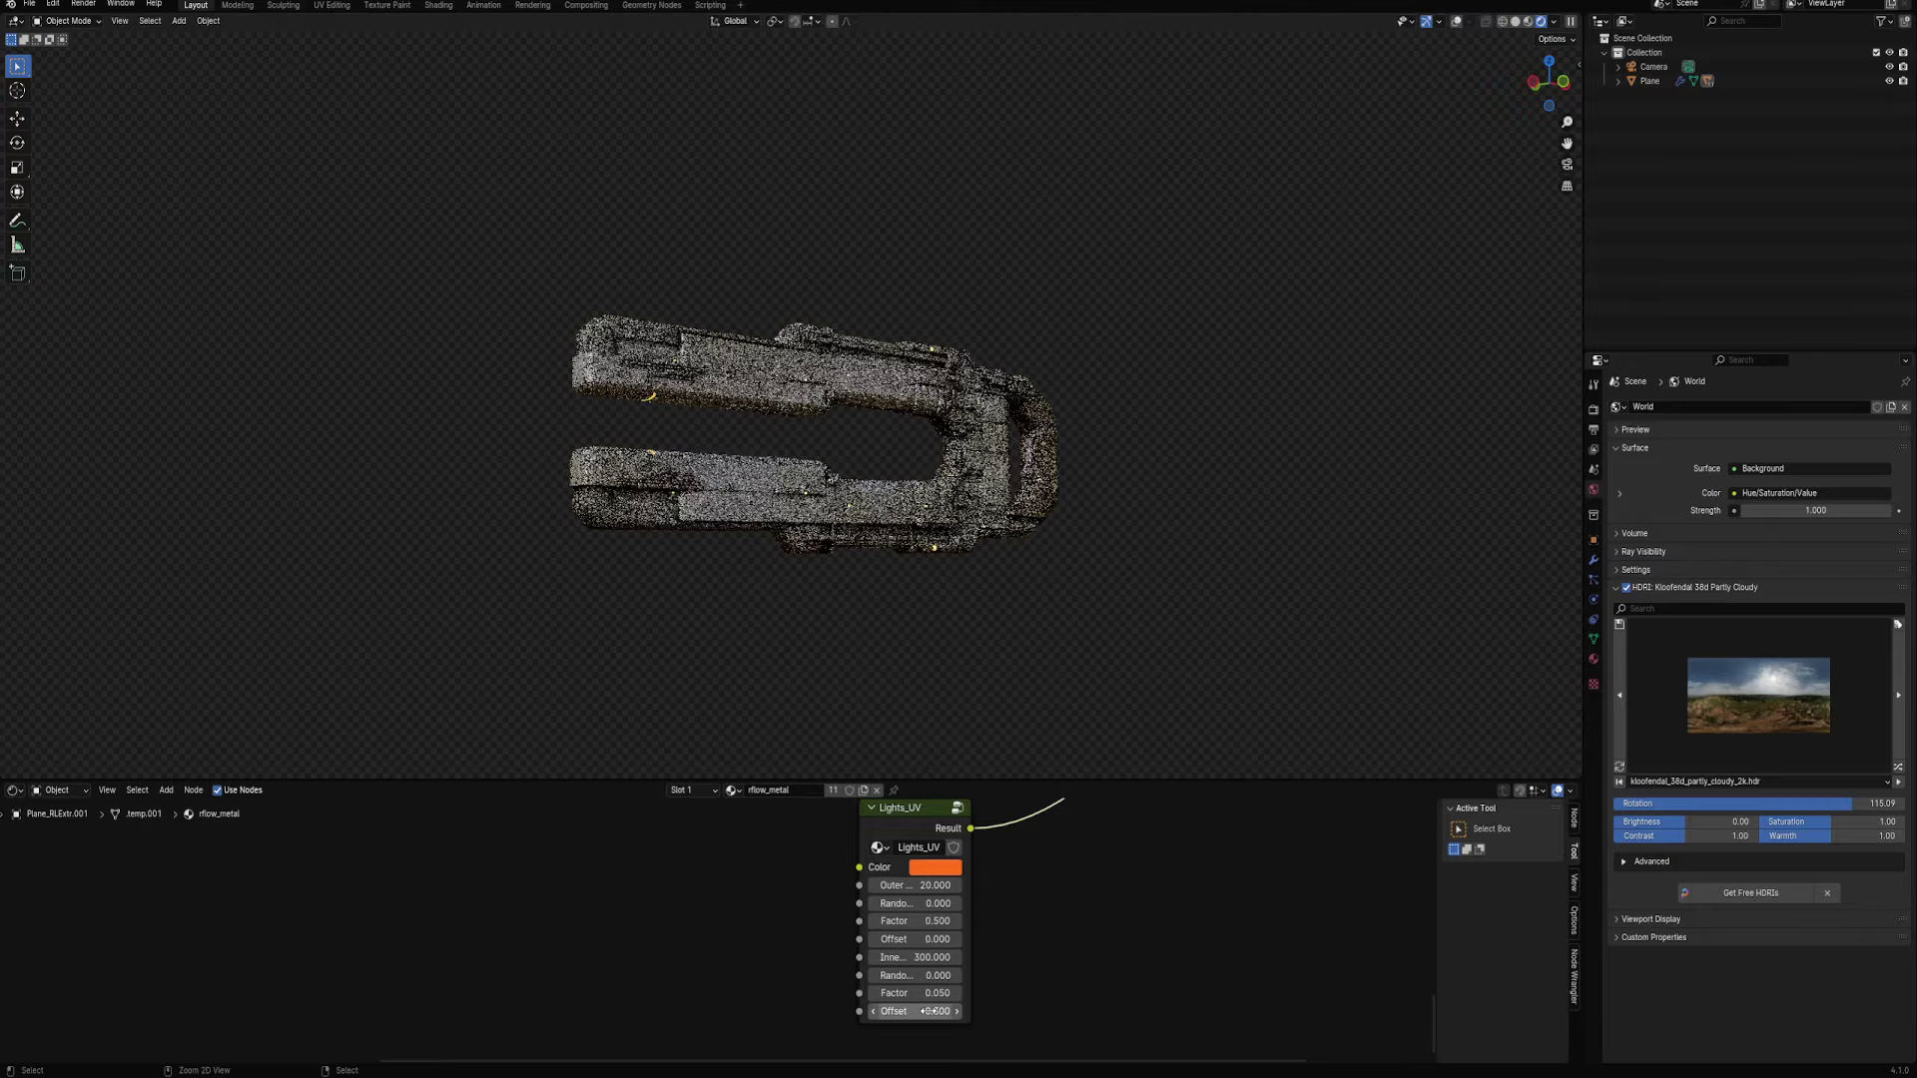
mouse_move(1121, 556)
middle_mouse_down()
mouse_move(1121, 505)
mouse_move(1069, 586)
mouse_move(1098, 620)
mouse_move(1057, 775)
middle_mouse_up()
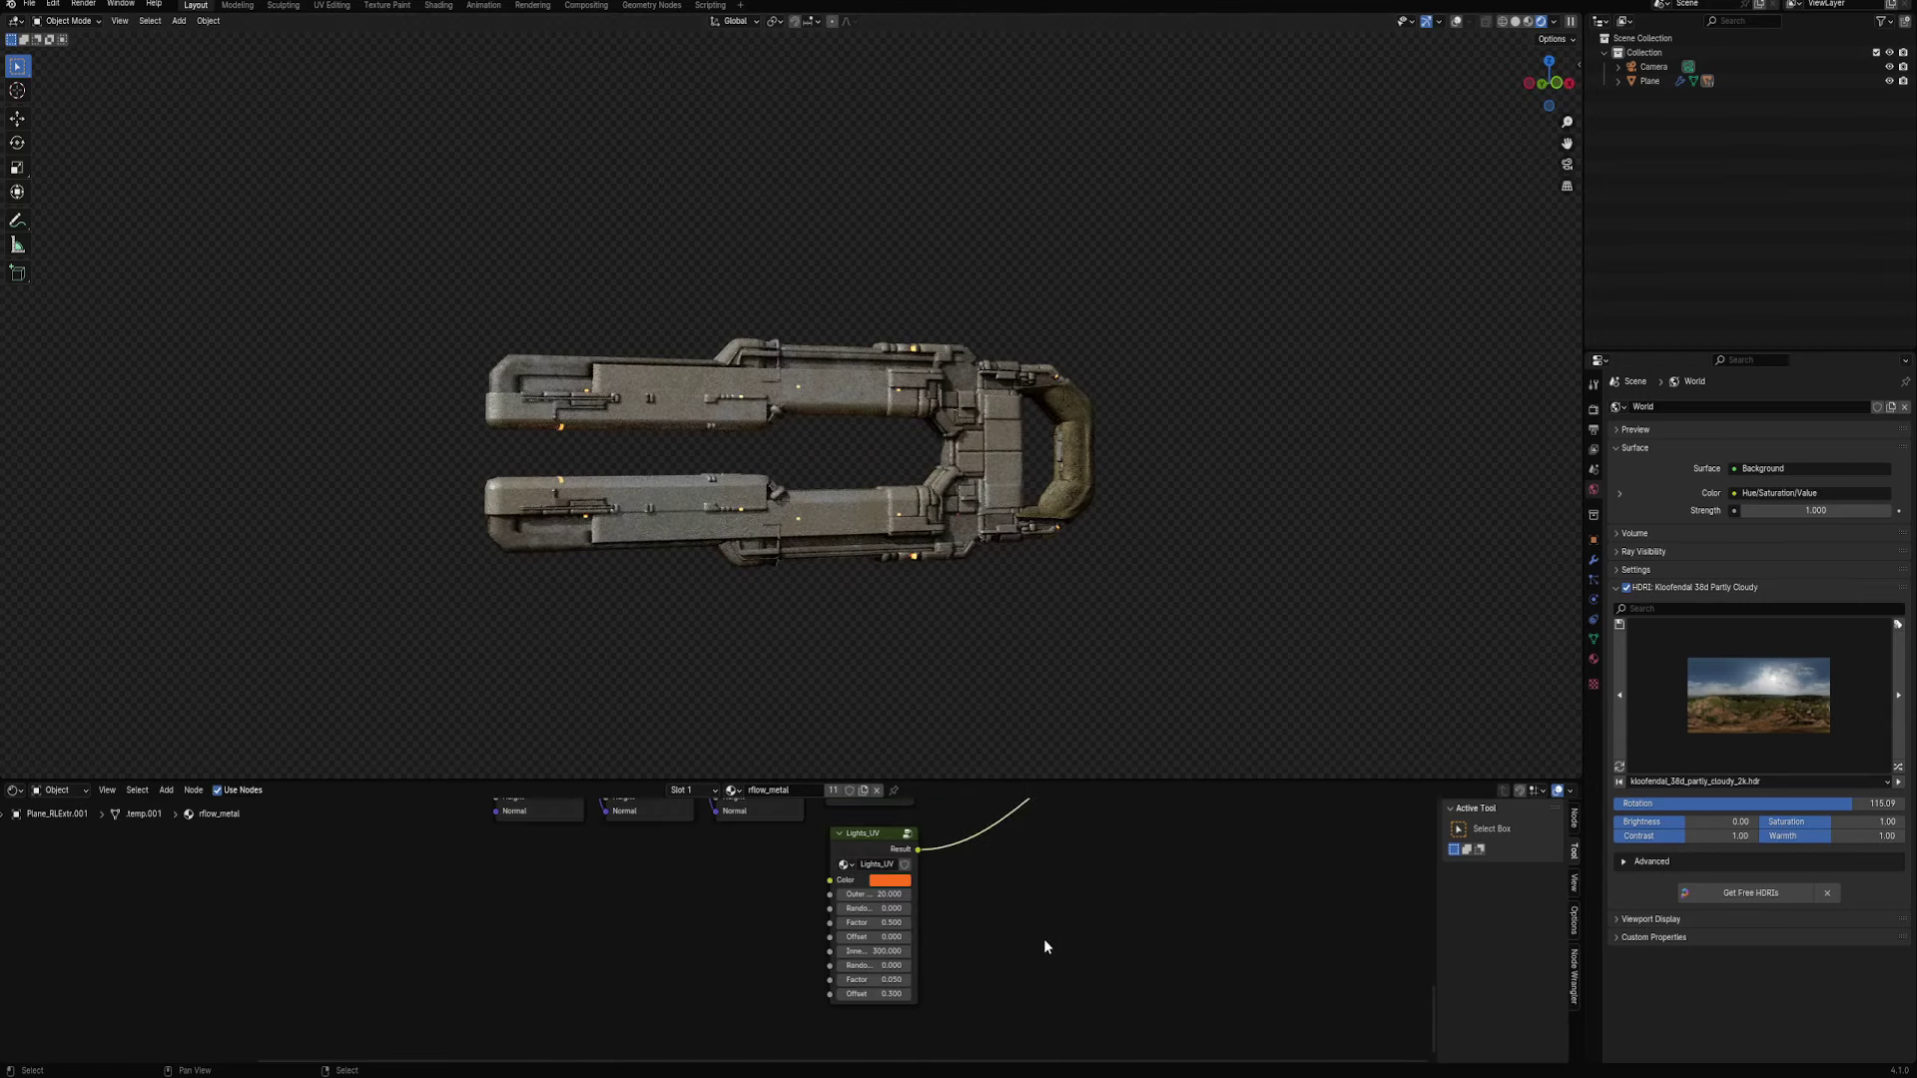
scroll(1044, 939, "down", 3)
middle_click_drag(963, 828, 877, 1023)
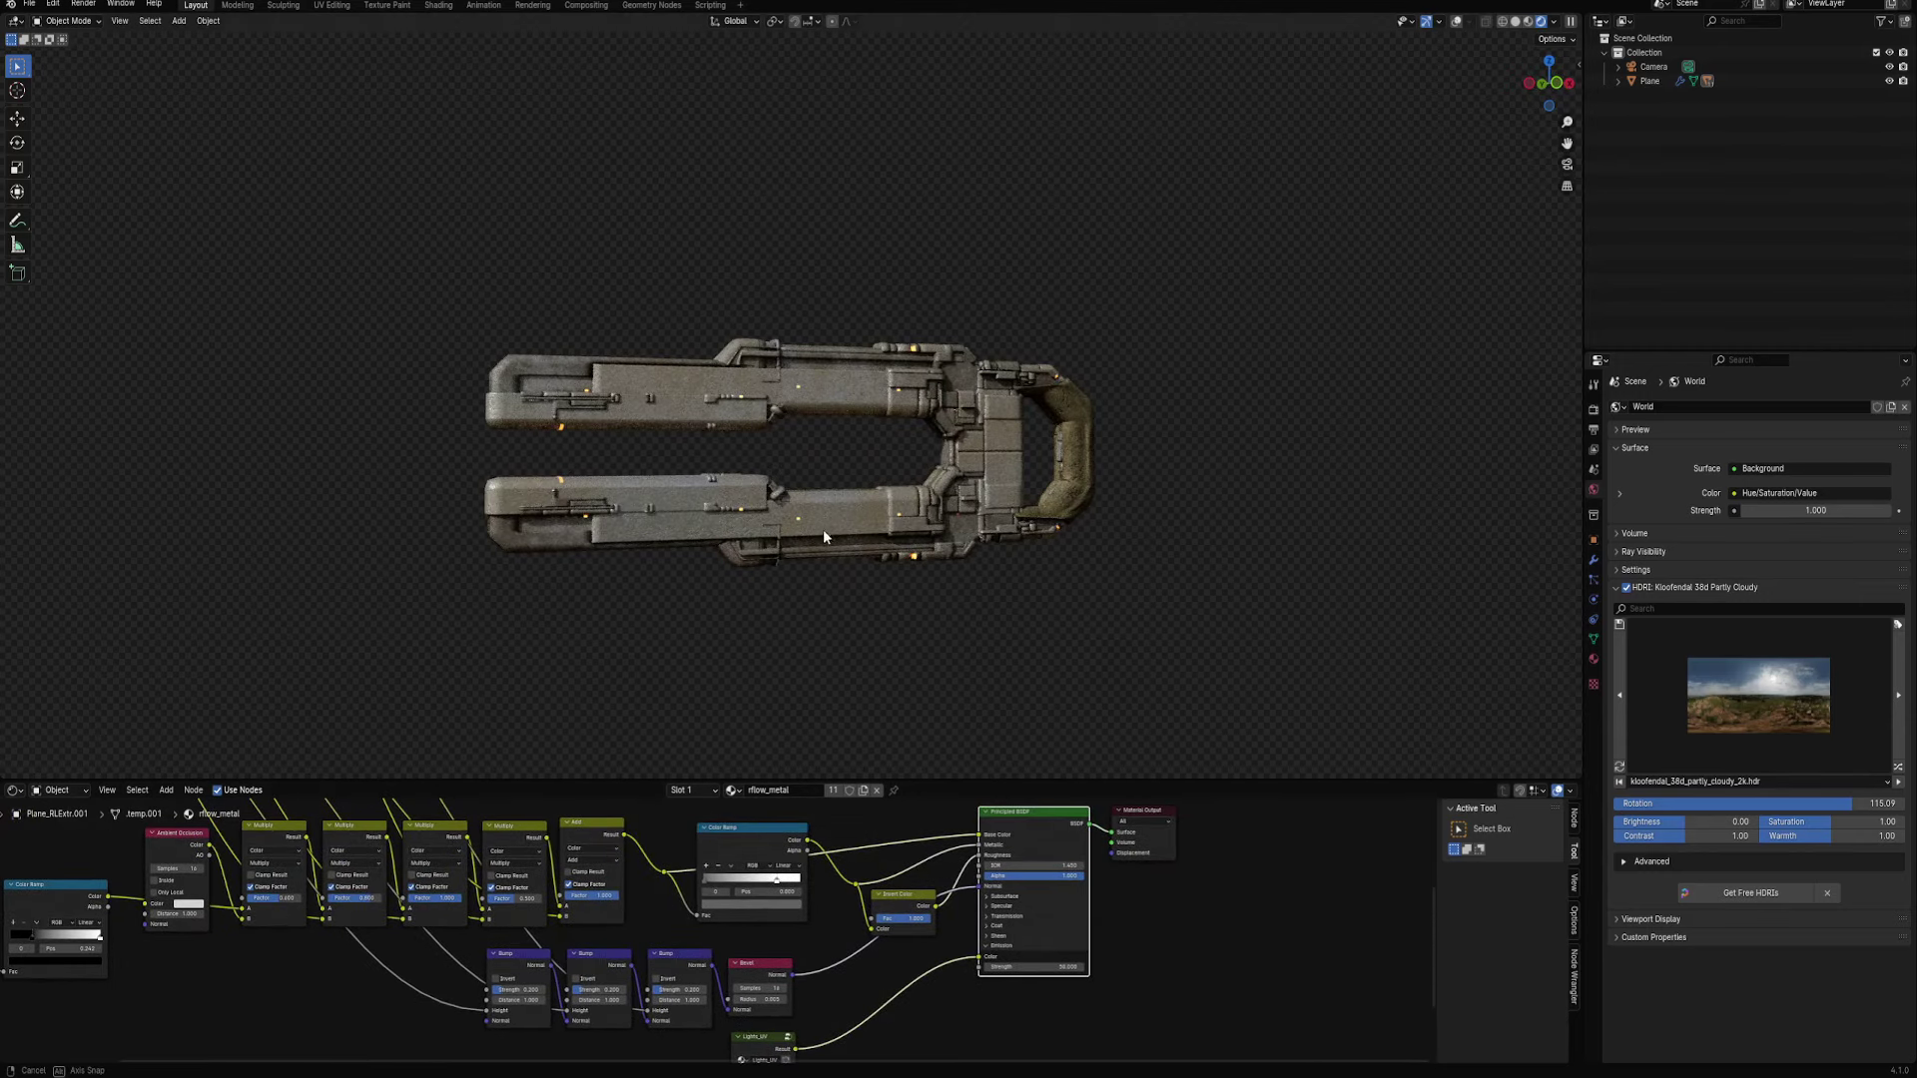
Insert a Multiply mix node into the Lights_UV link
middle_click_drag(823, 534, 856, 574)
scroll(966, 953, "down", 2)
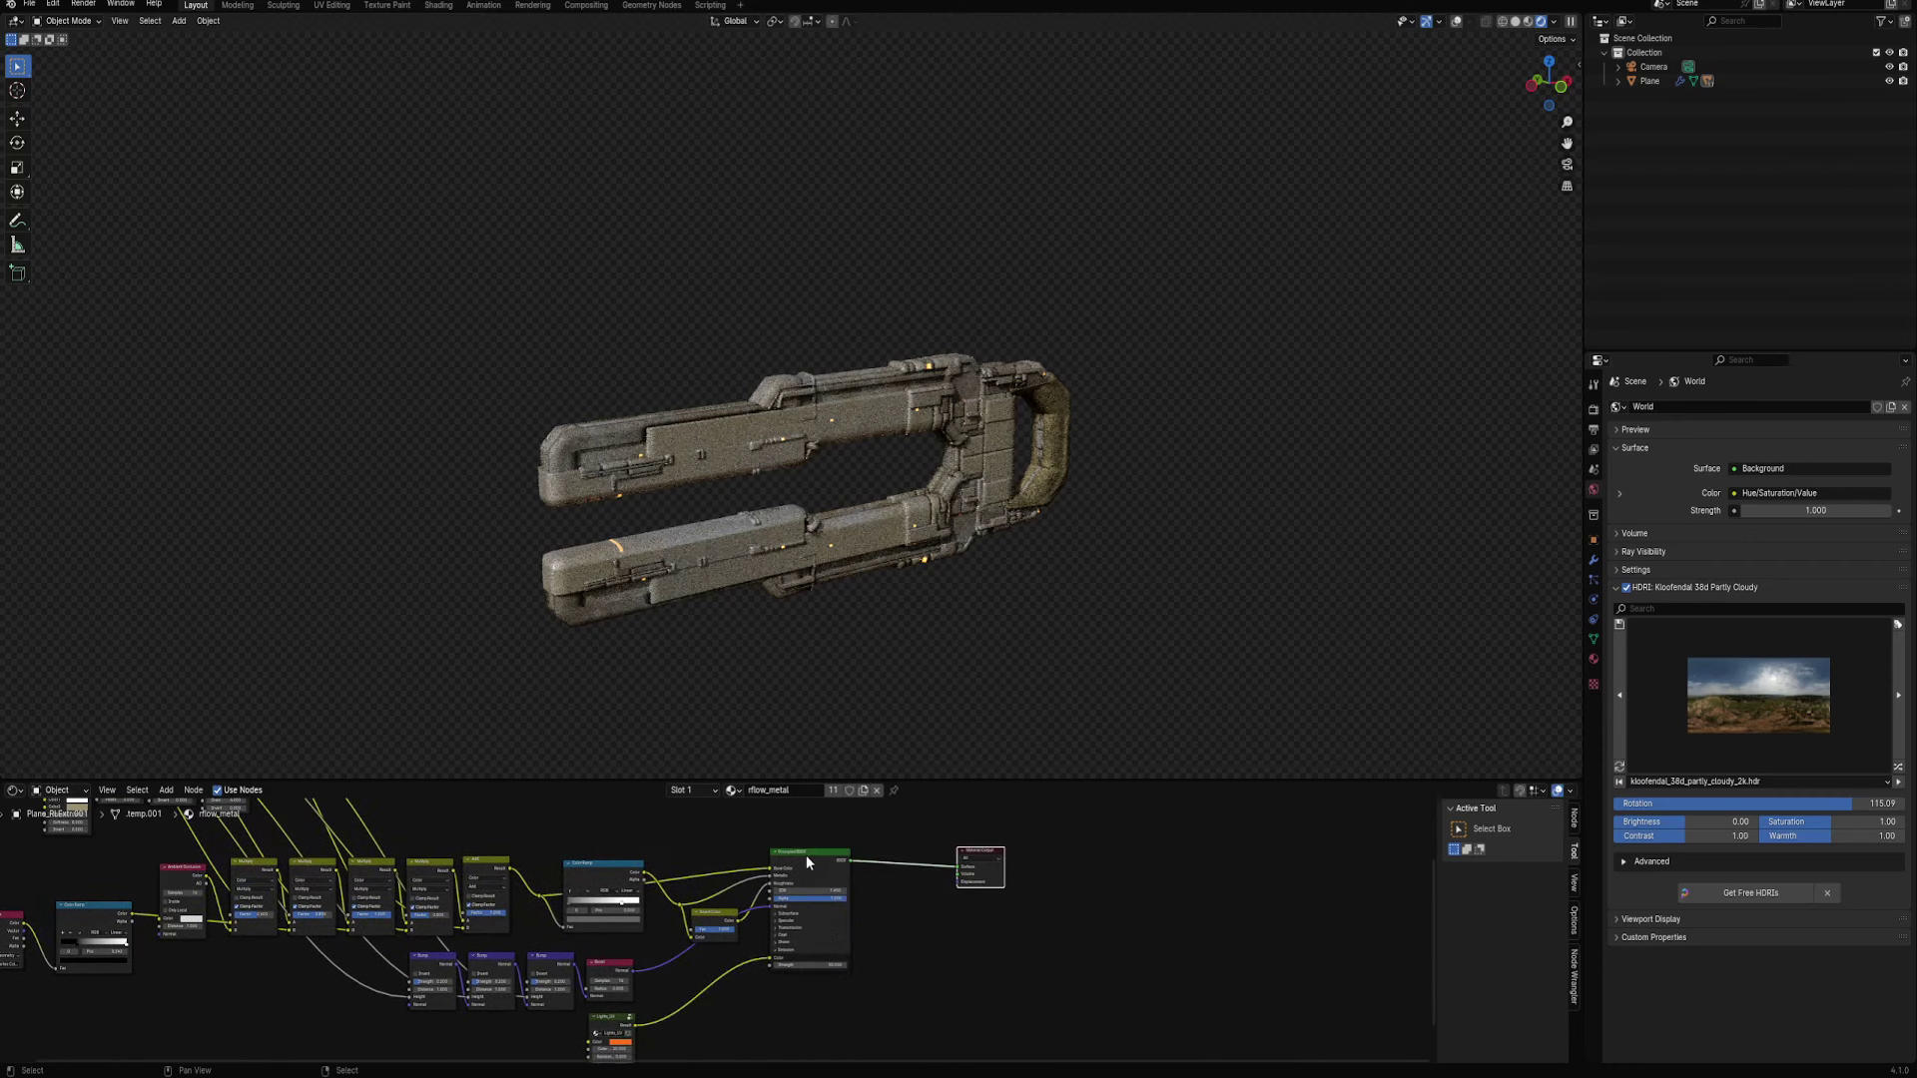
mouse_move(811, 864)
middle_mouse_down()
mouse_move(993, 885)
mouse_move(993, 938)
middle_mouse_up()
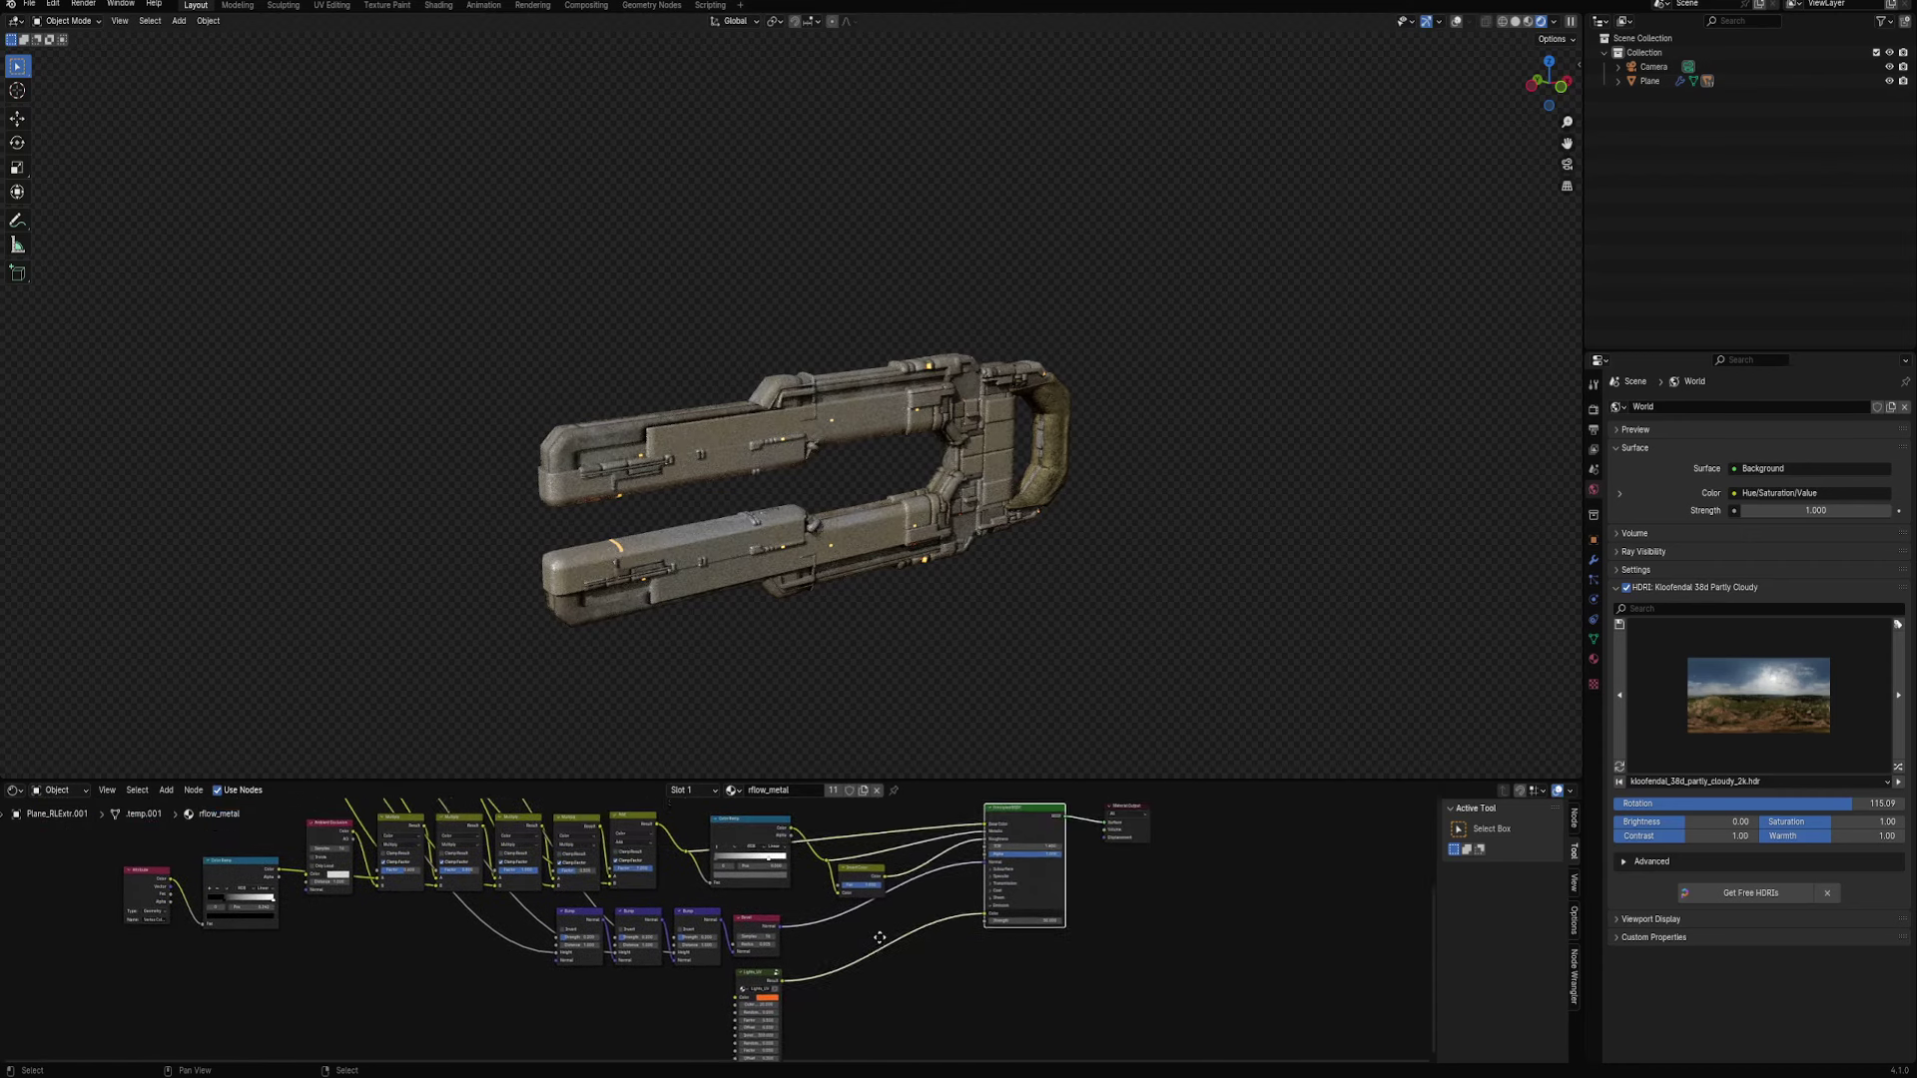
left_click_drag(615, 849, 903, 954)
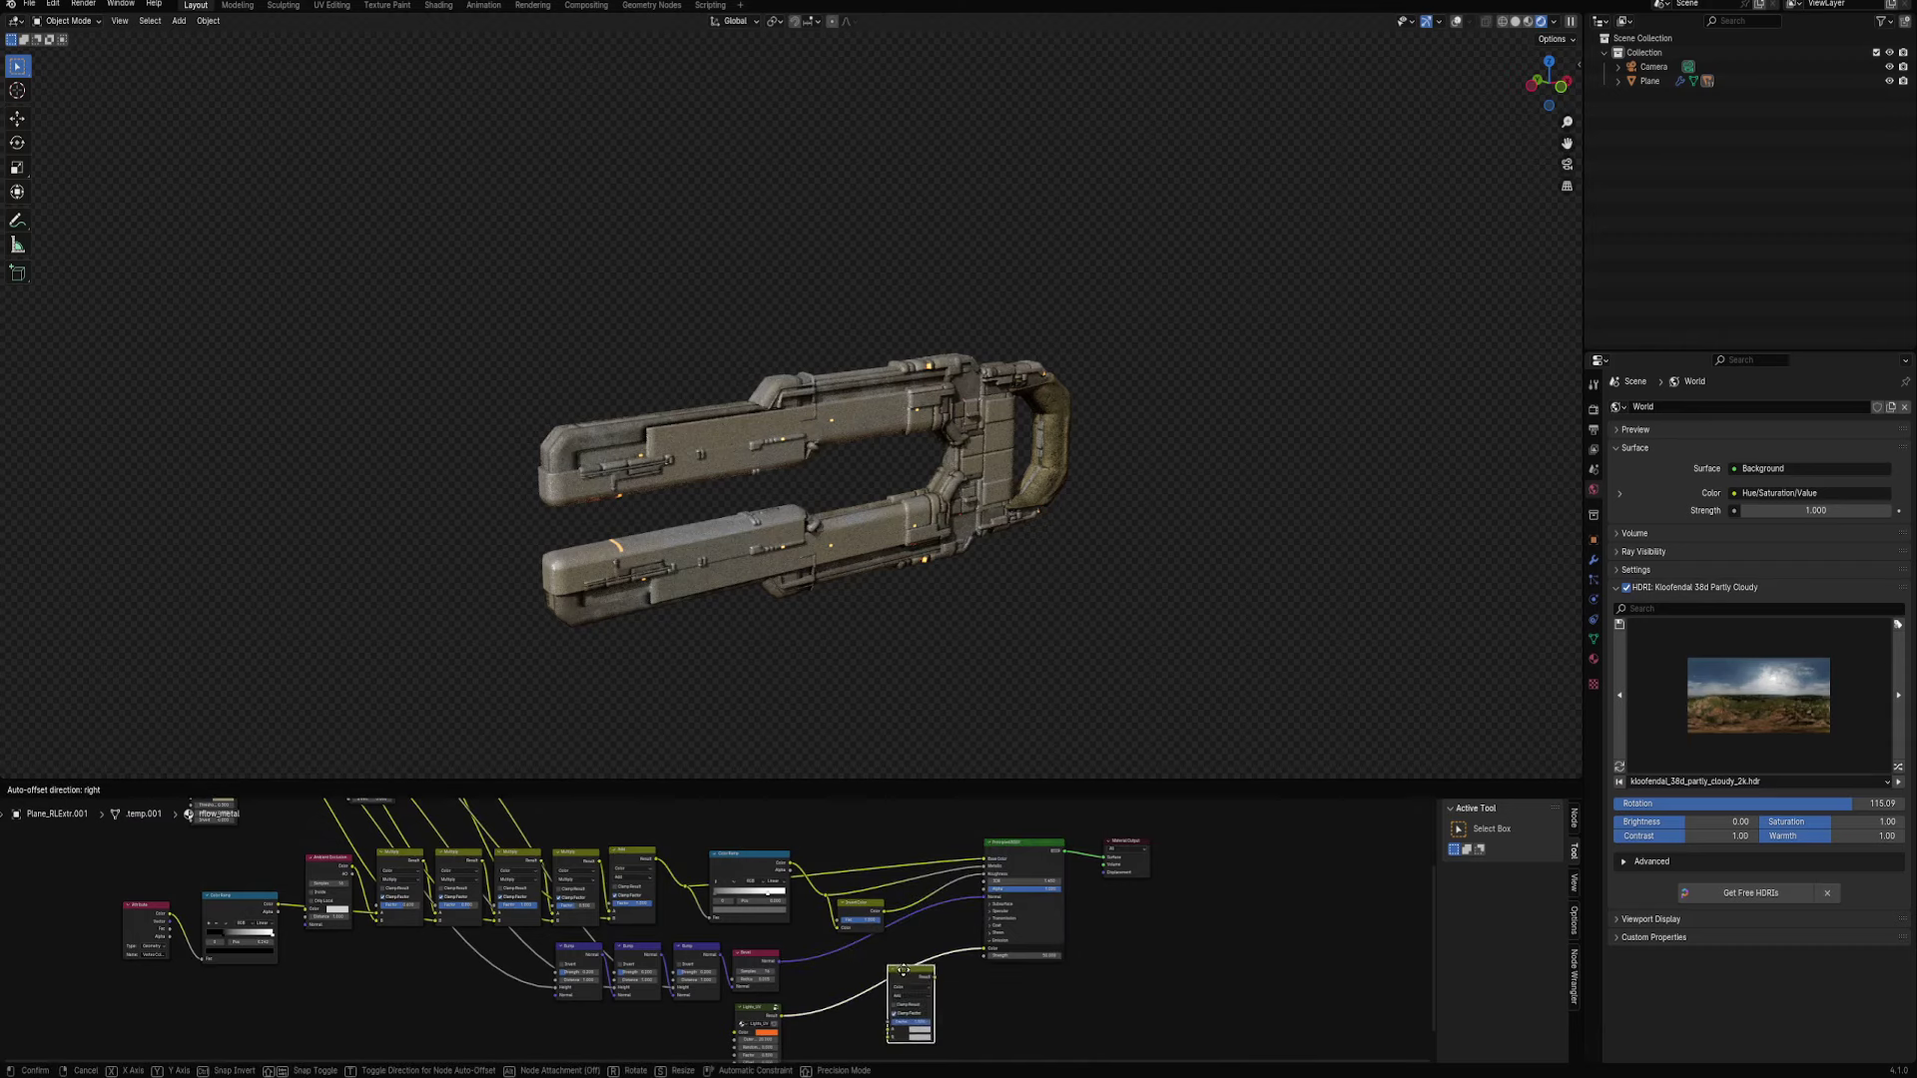
Add an Ambient Occlusion node and wire it into the Multiply node
scroll(622, 933, "down", 1)
key("shift+a")
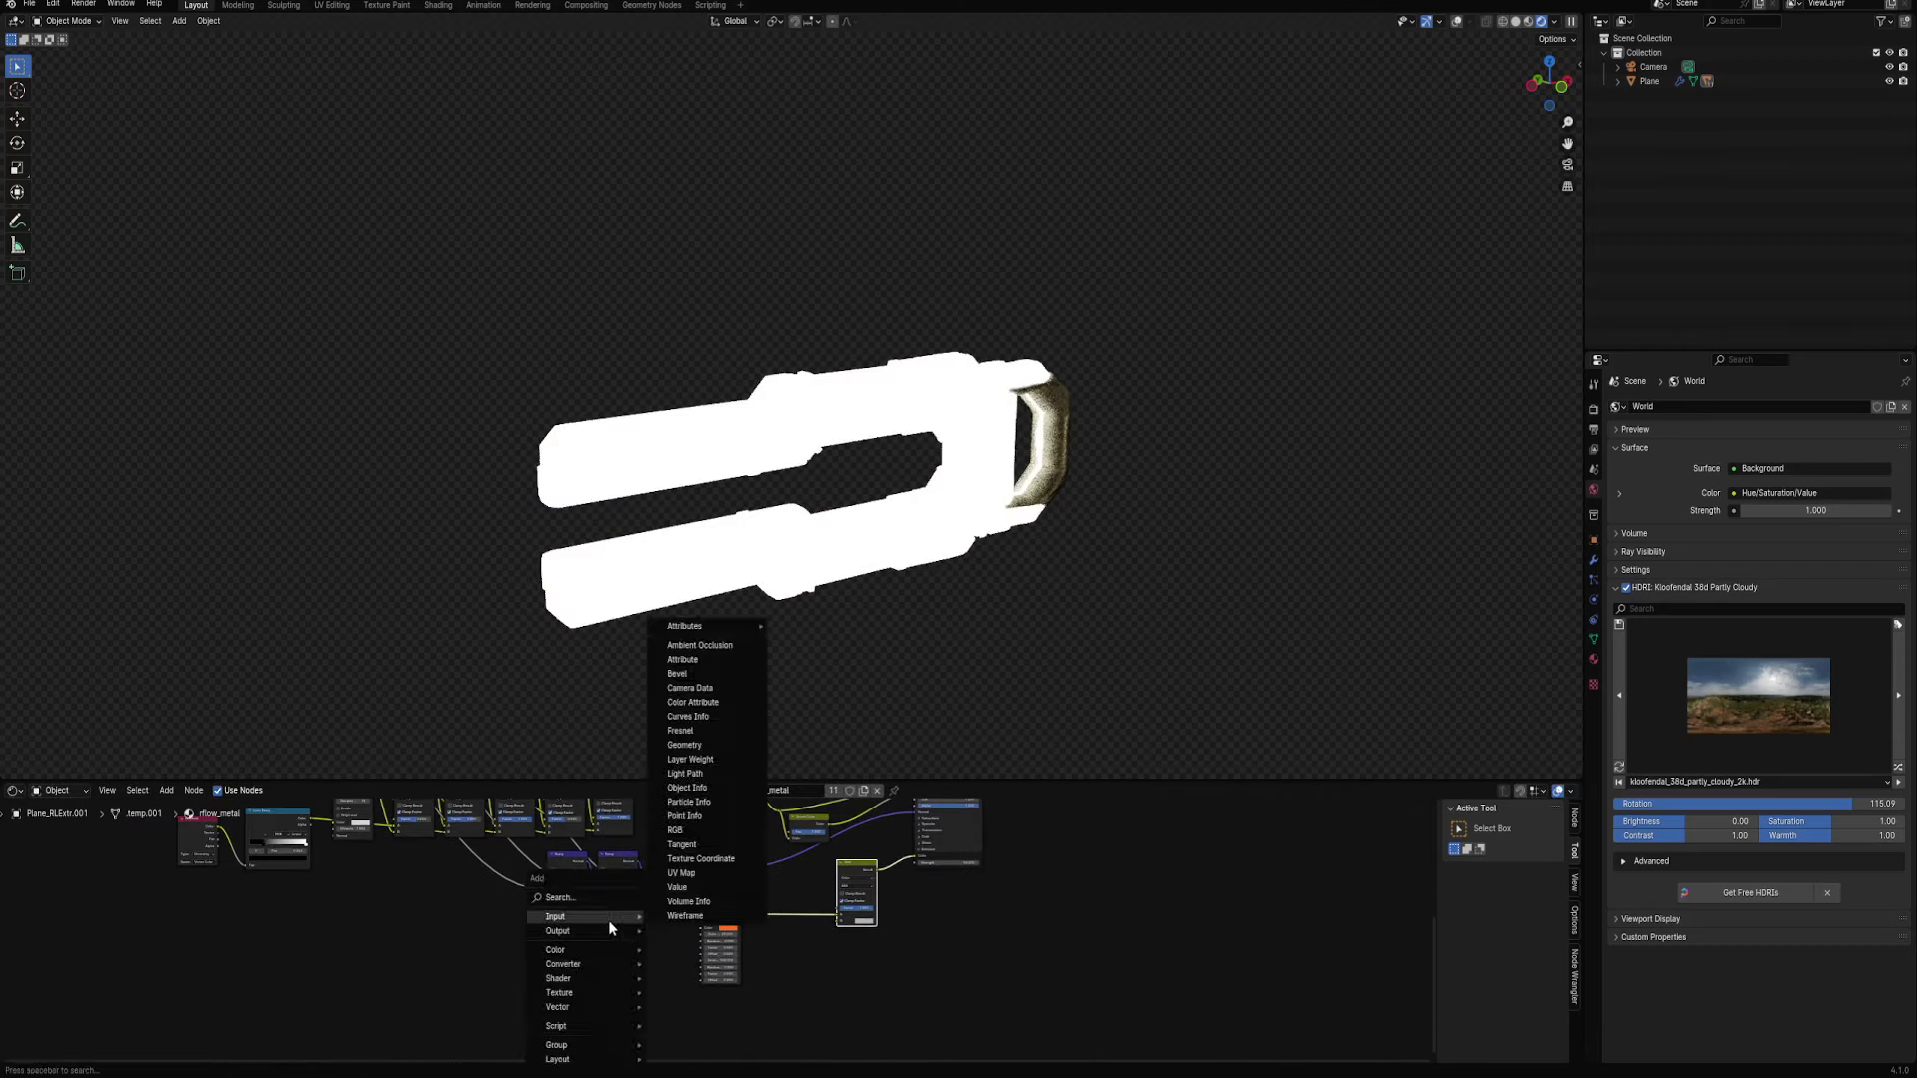
left_click(726, 650)
left_click(639, 956)
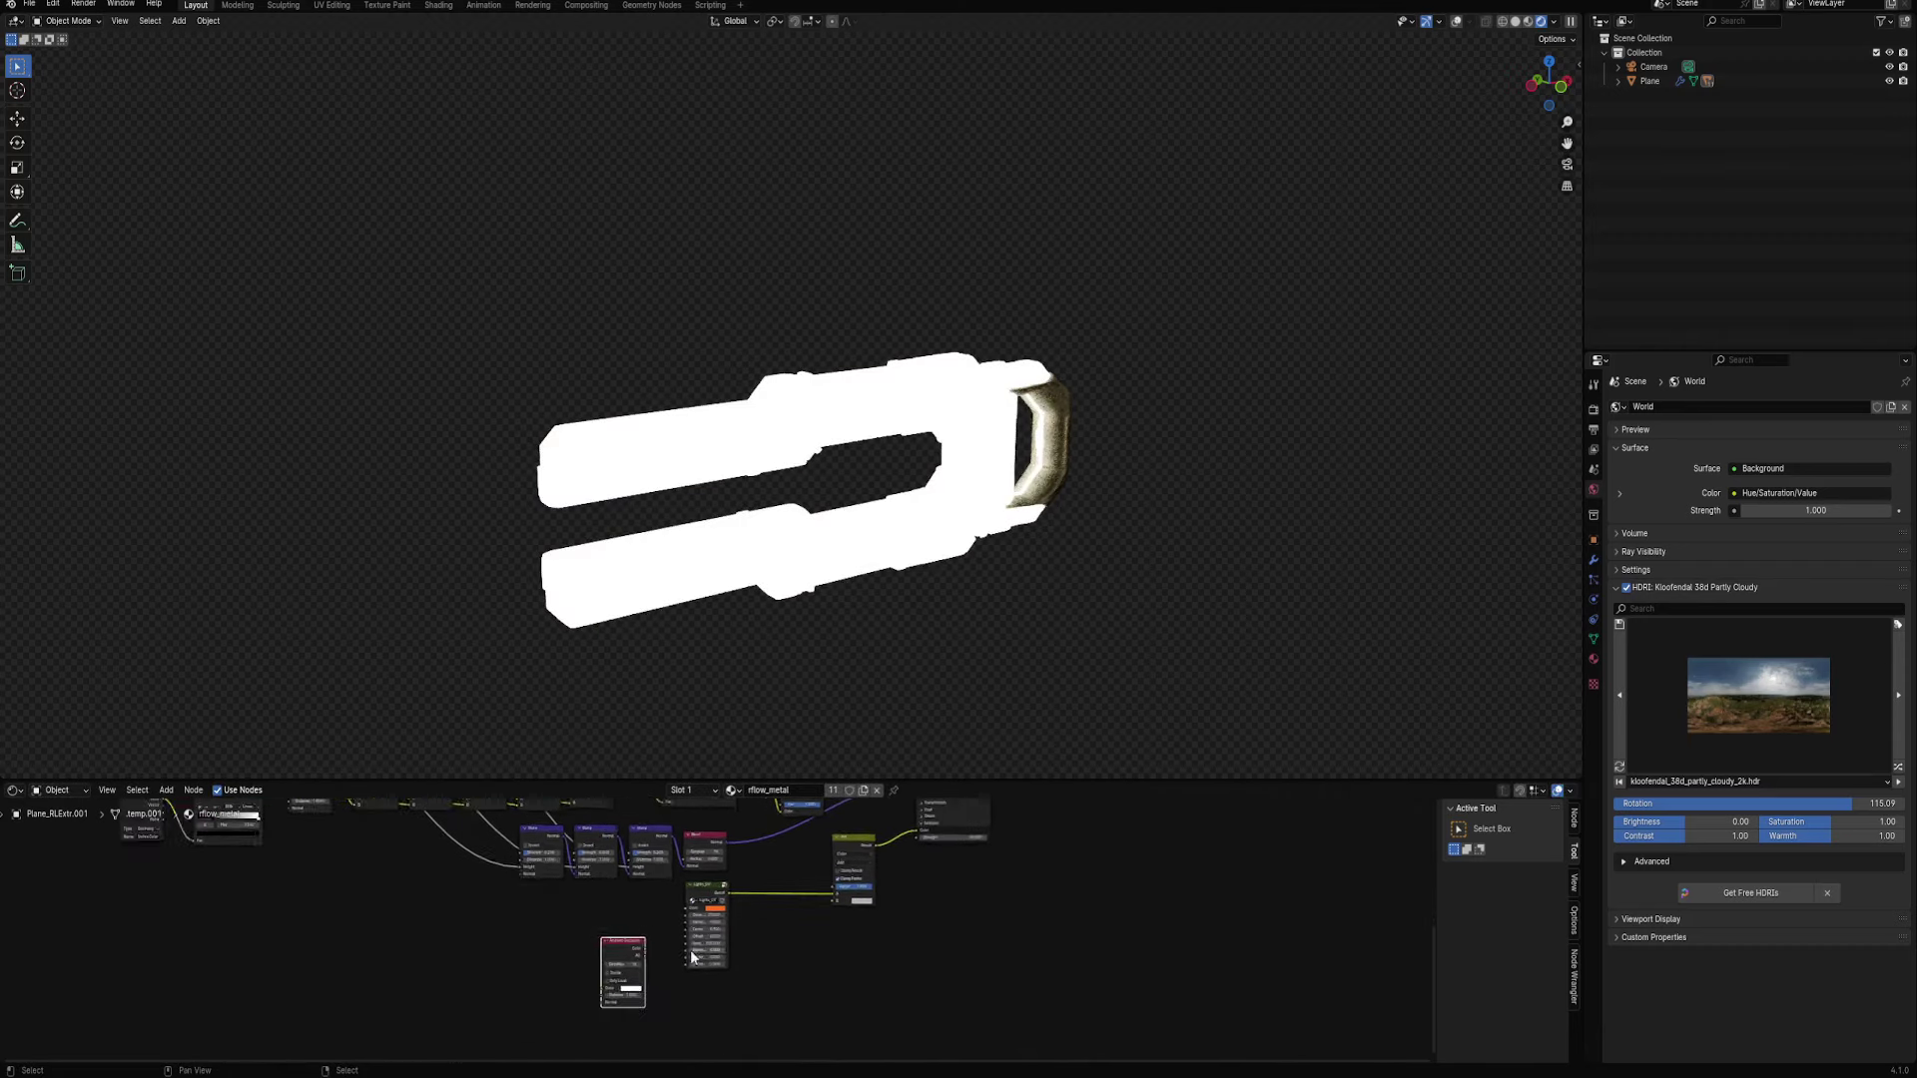
scroll(629, 966, "up", 1)
left_click_drag(625, 961, 627, 970)
left_click_drag(867, 897, 868, 898)
Place a Color Ramp between Ambient Occlusion and Multiply, and reset it to black-to-white
scroll(858, 898, "down", 2)
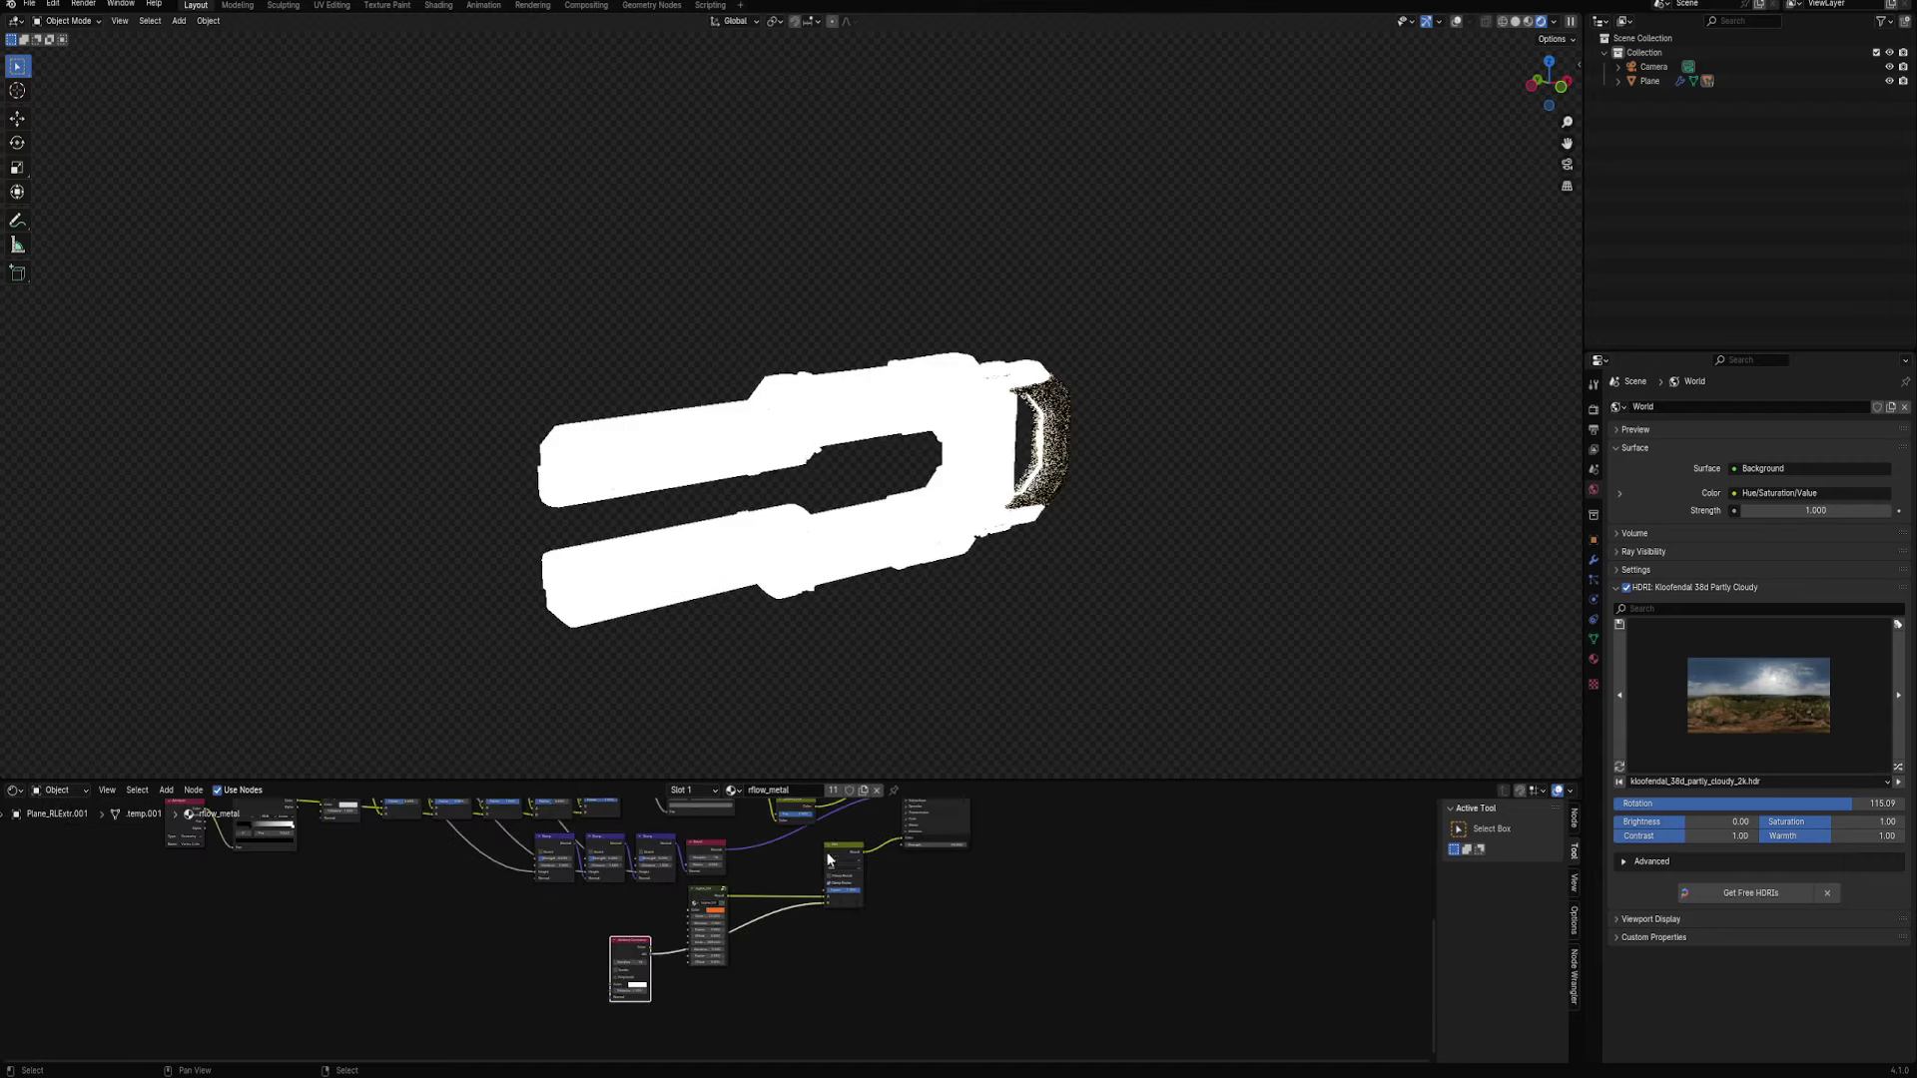
scroll(819, 909, "down", 2)
scroll(779, 914, "down", 1)
left_click_drag(718, 889, 750, 917)
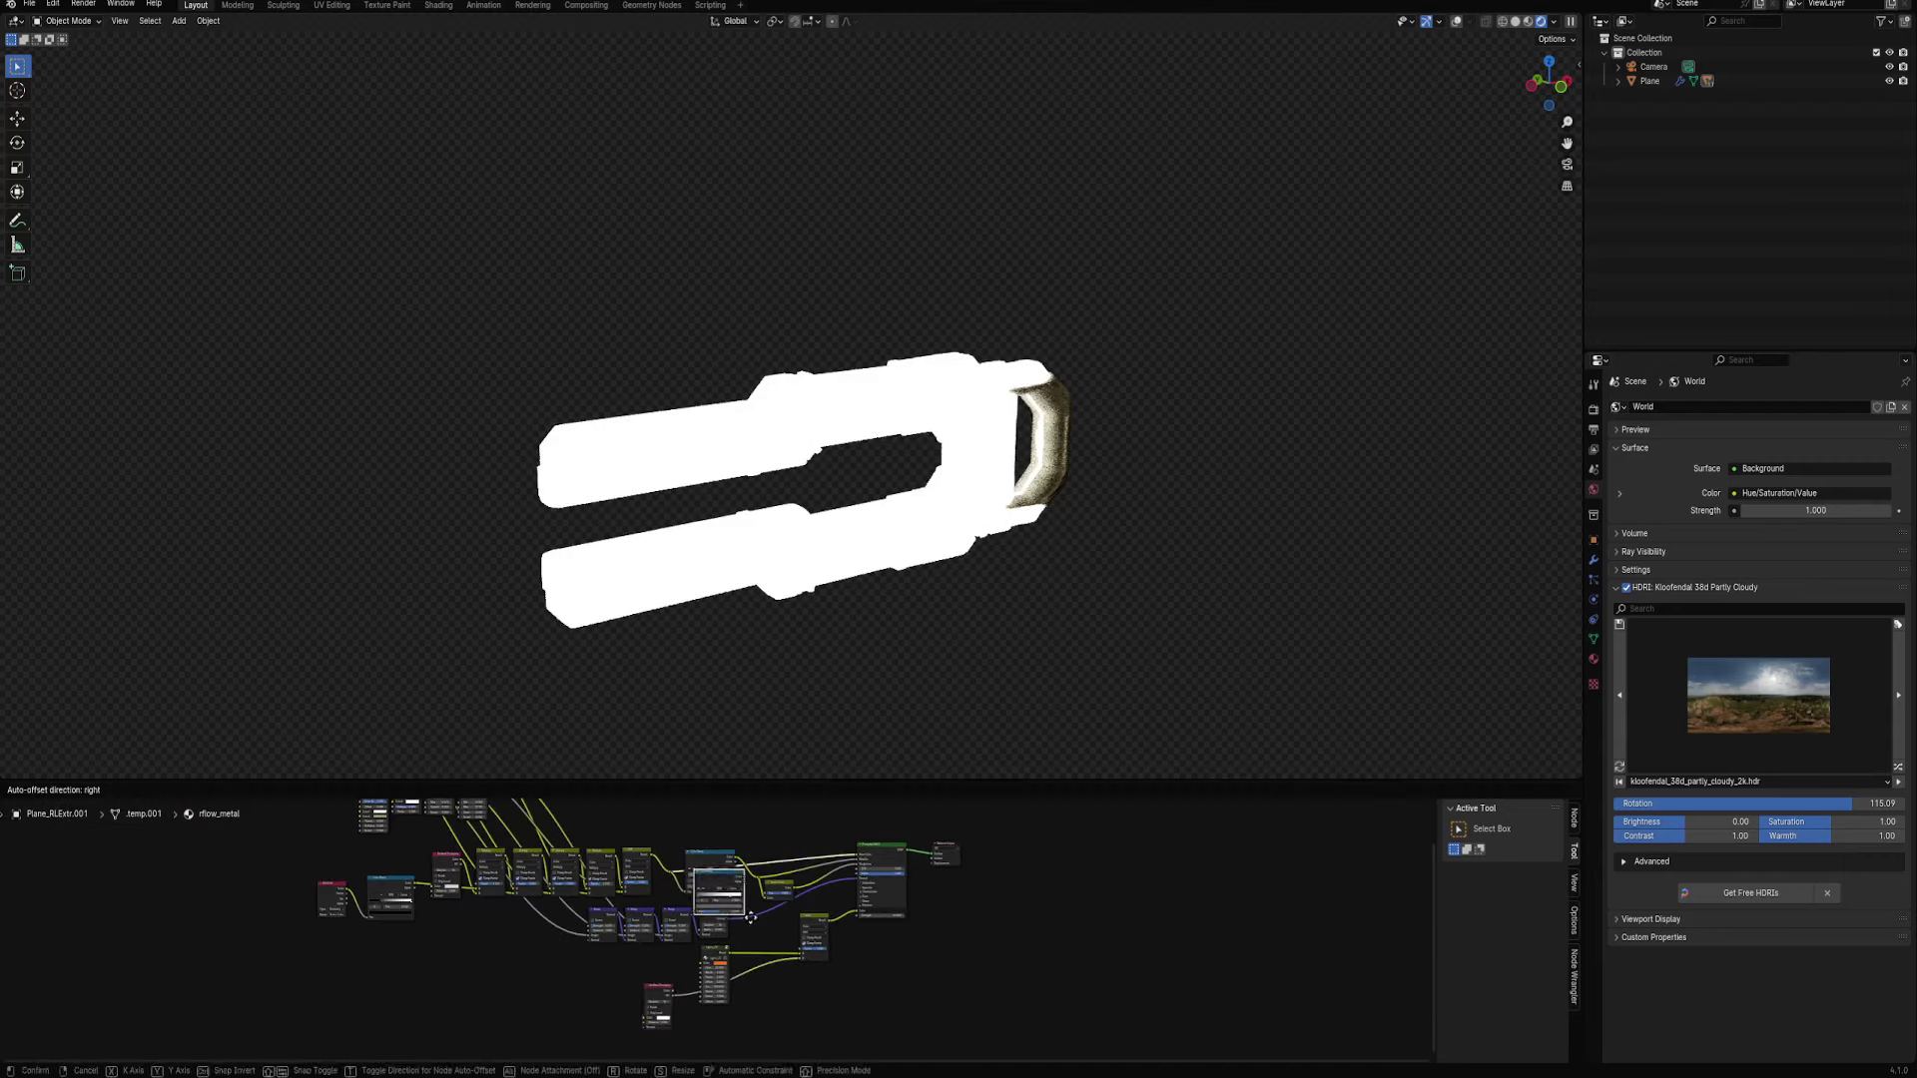
left_click(788, 1011)
scroll(867, 948, "up", 1)
scroll(867, 948, "up", 2)
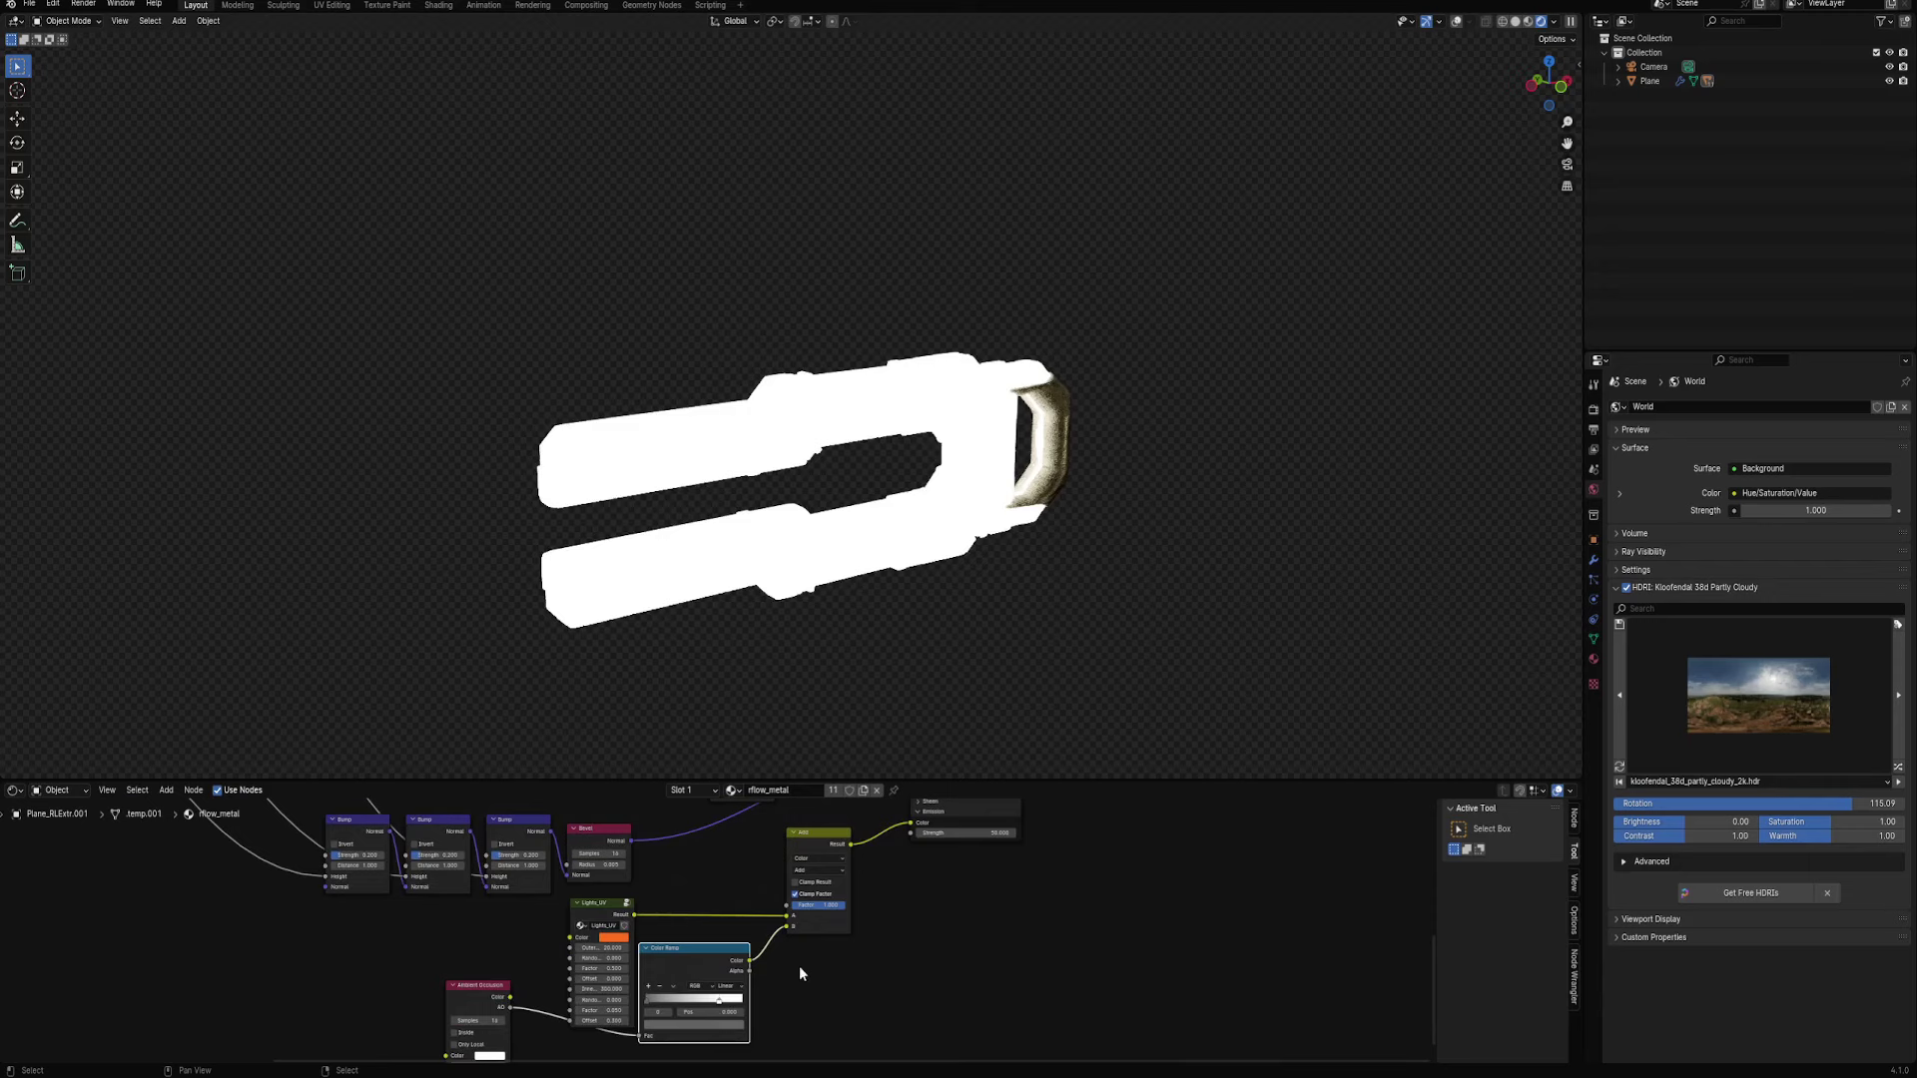
scroll(758, 953, "up", 2)
key("BackSpace")
scroll(804, 943, "up", 1)
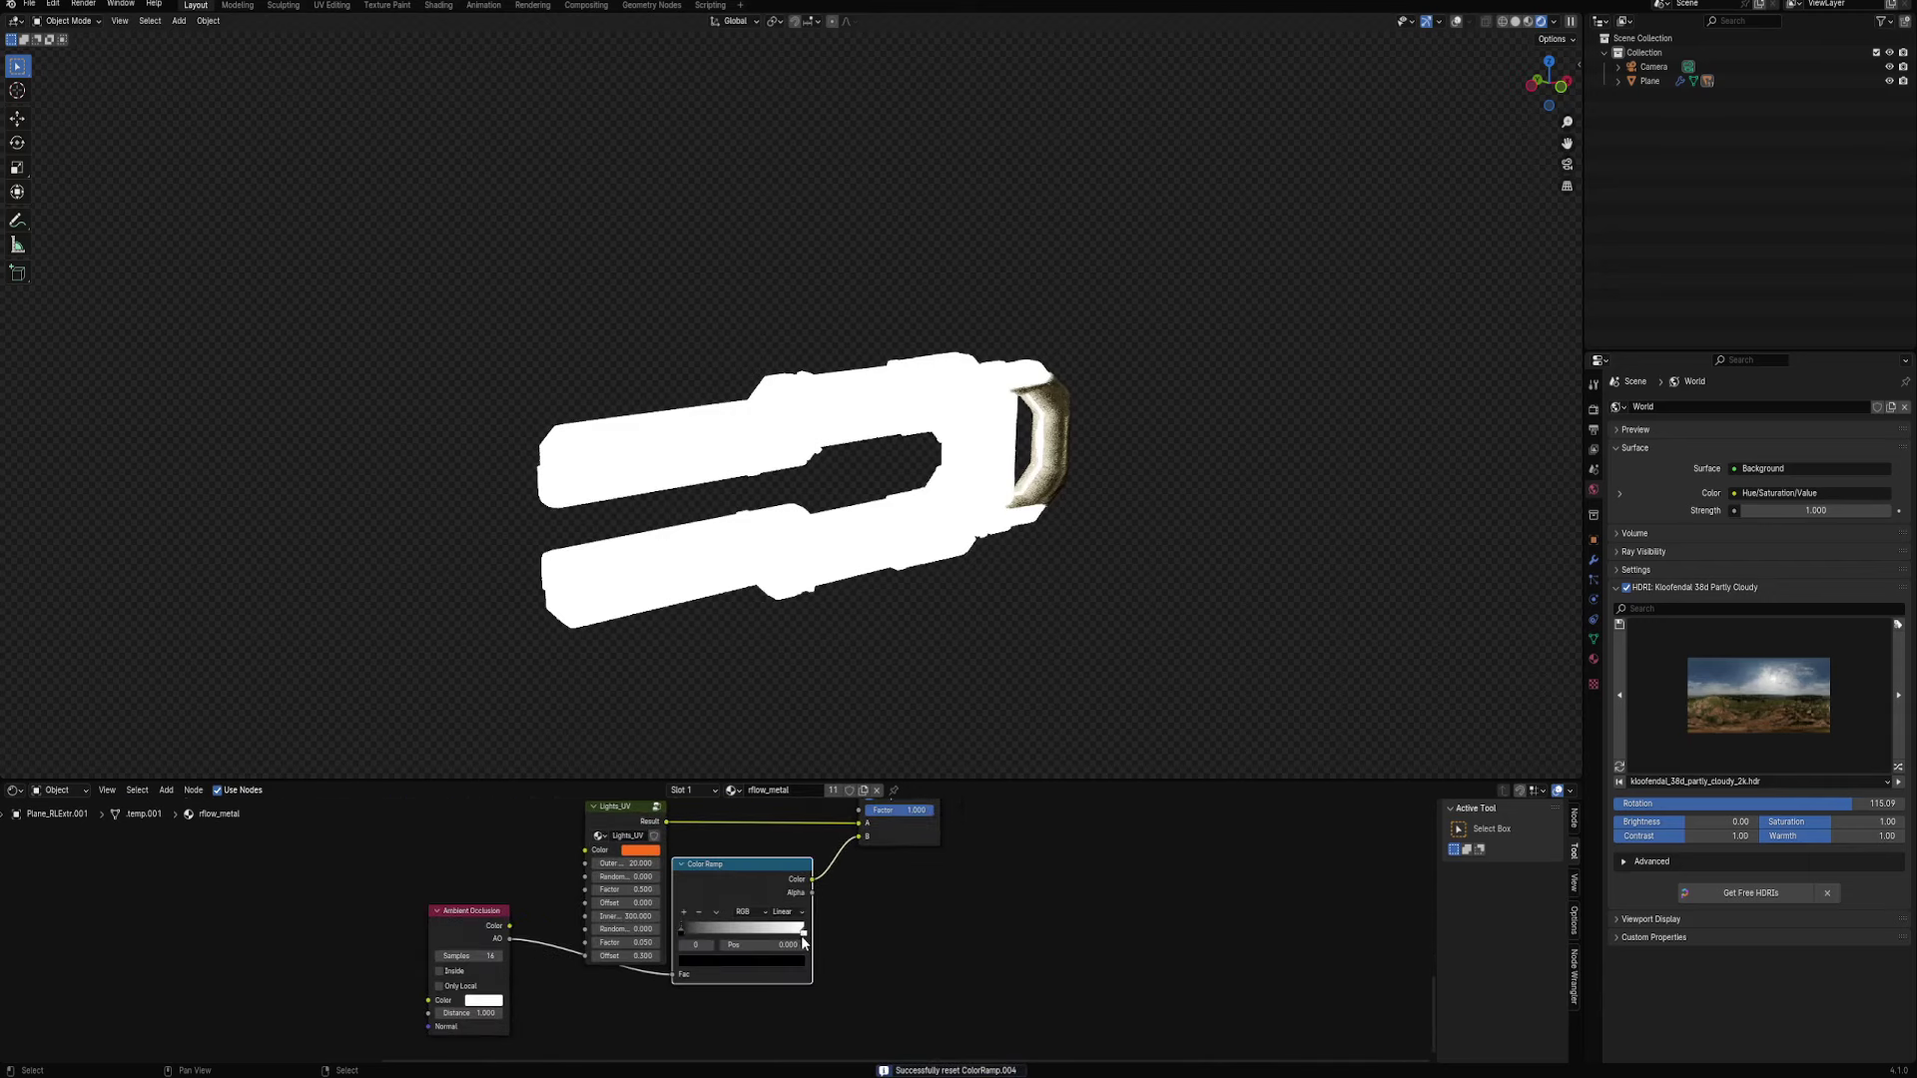
Slide the Color Ramp stops close to 0, tint the stop orange, and orbit to top-down
left_click_drag(800, 935, 696, 934)
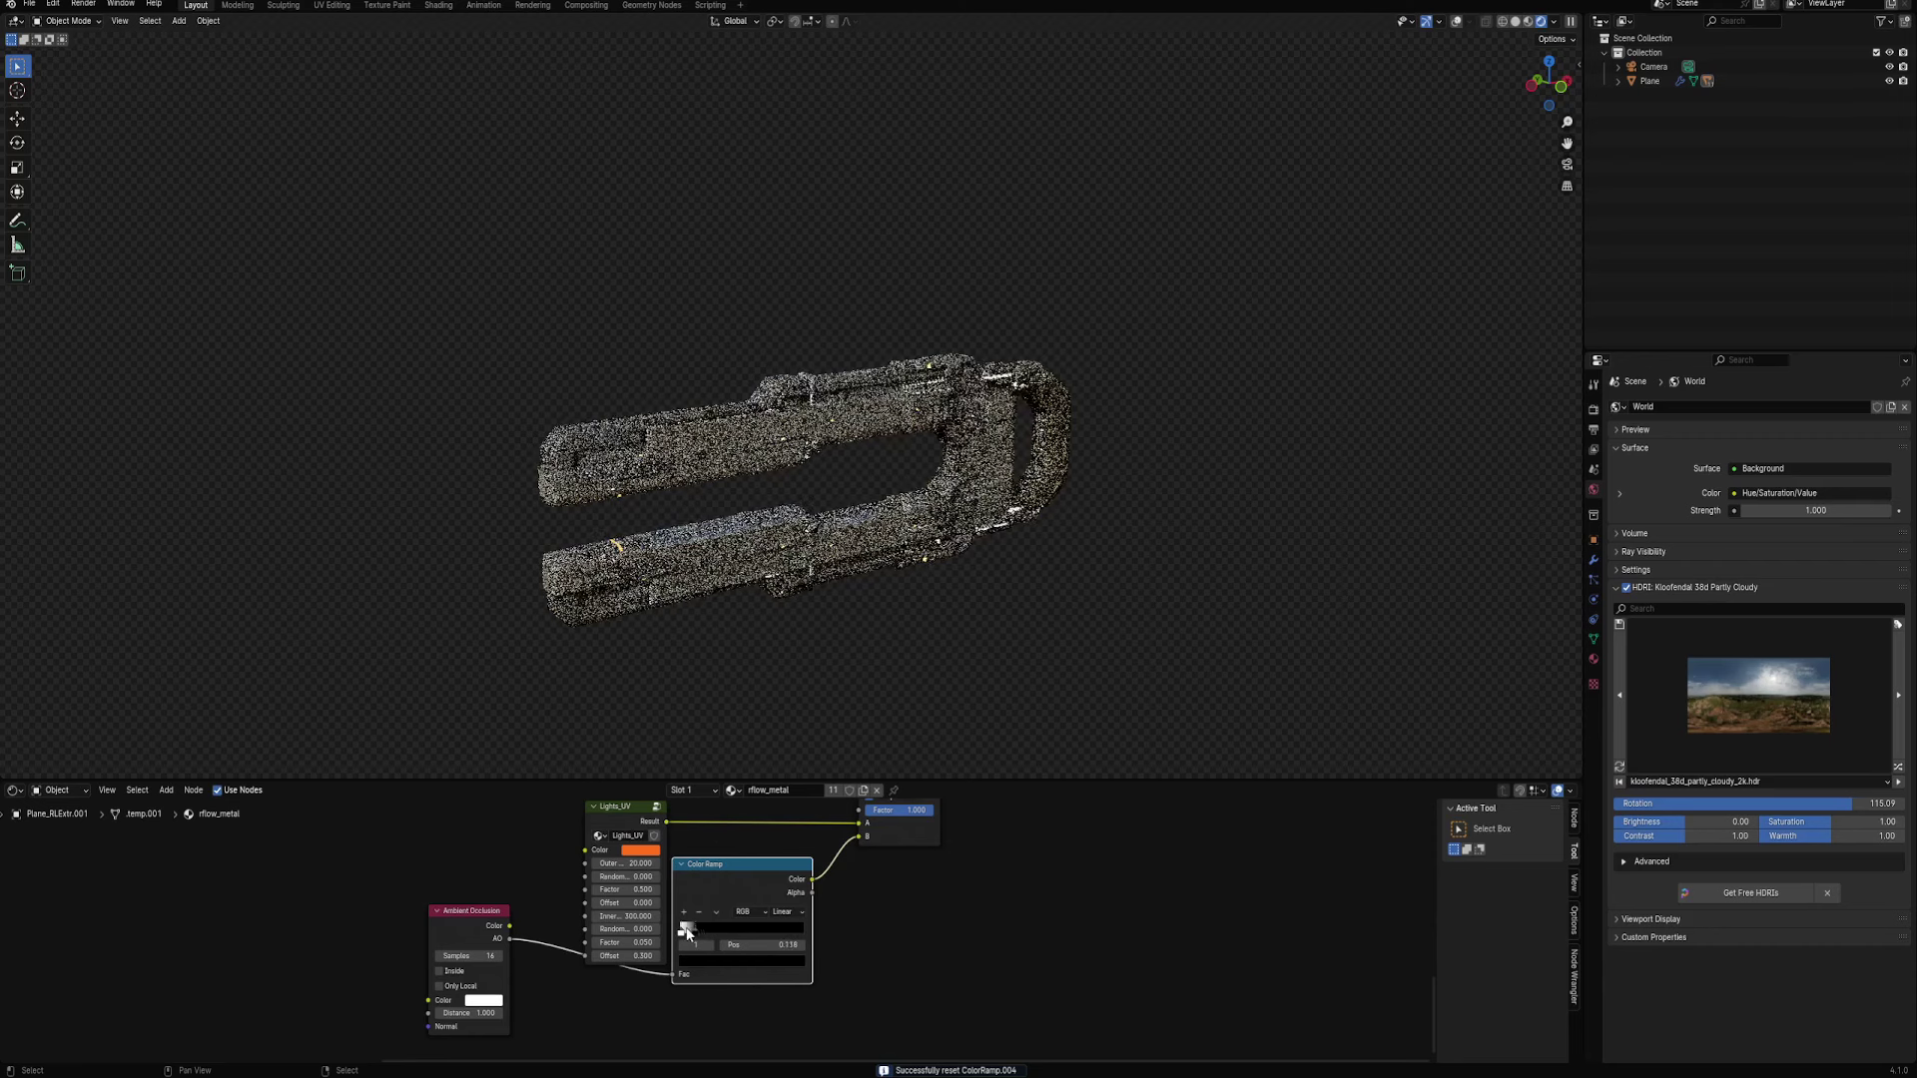
left_click_drag(687, 933, 692, 933)
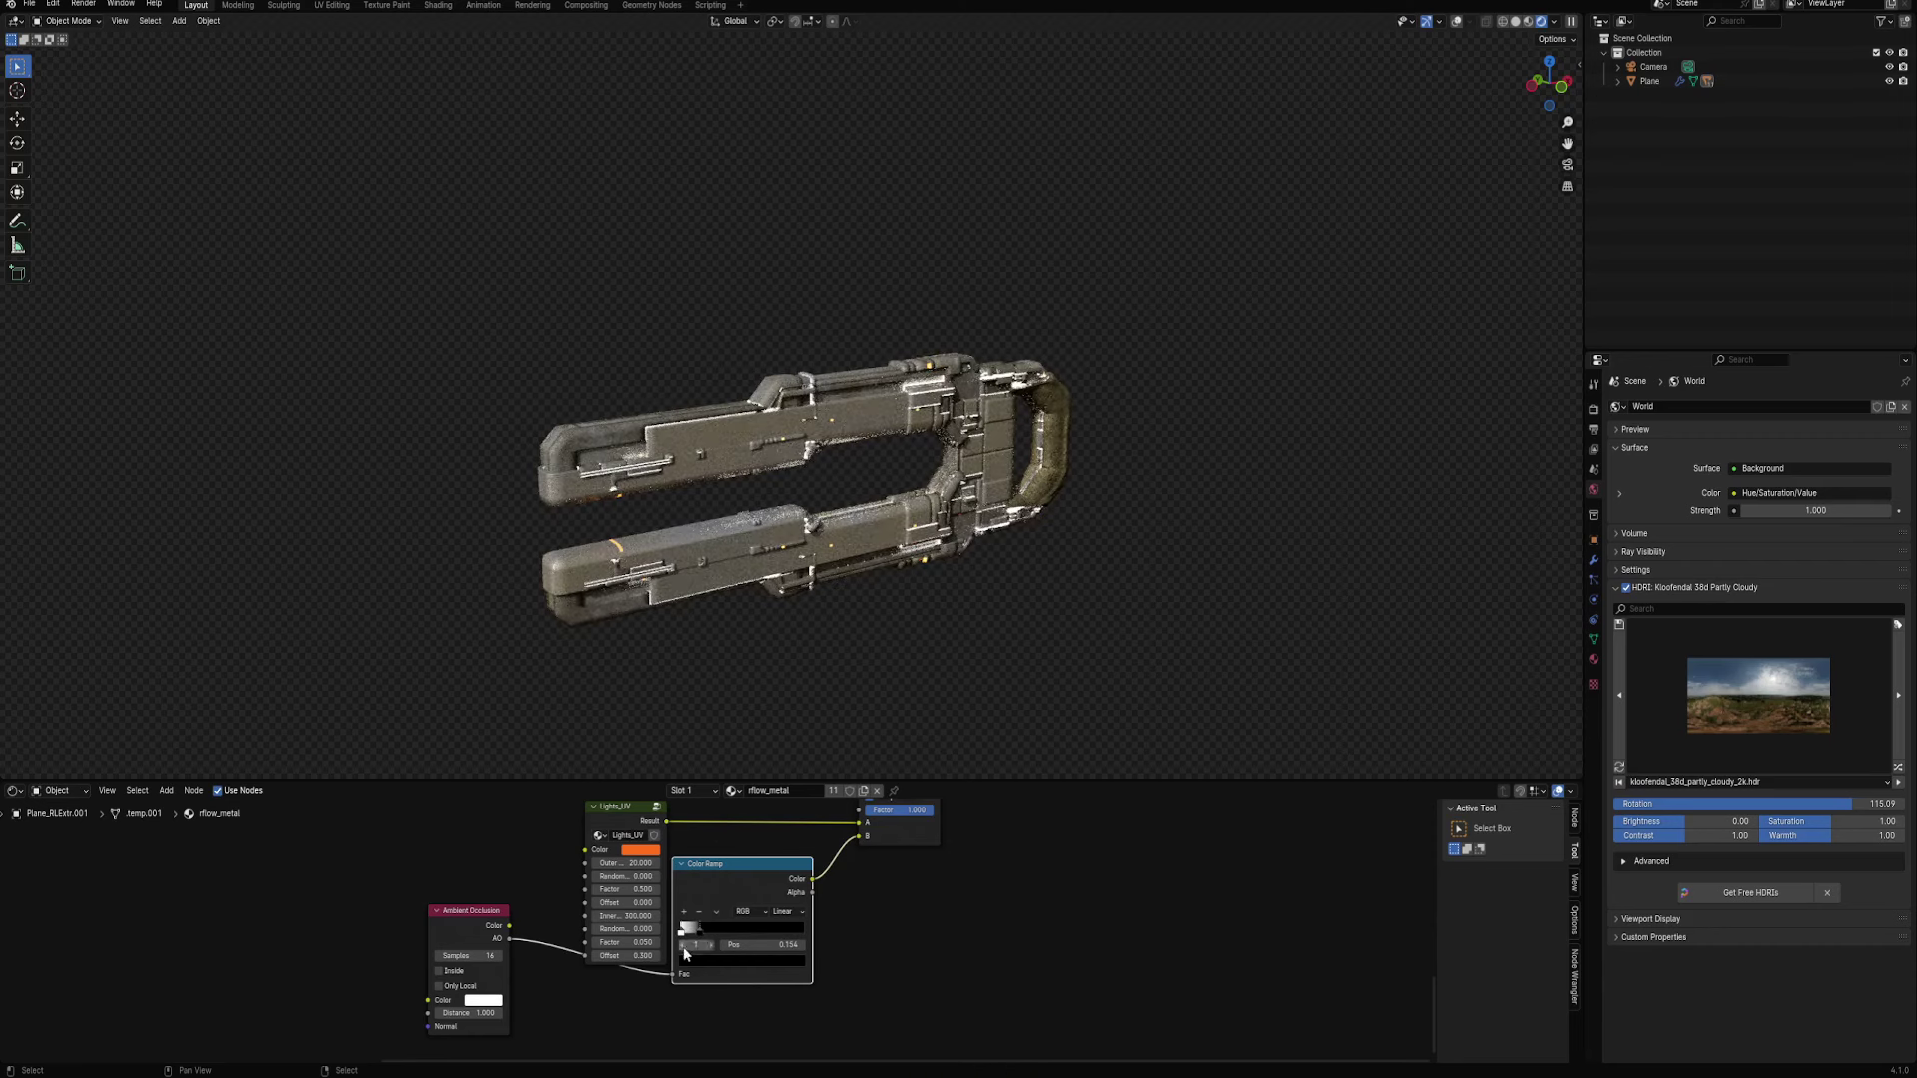
left_click(689, 959)
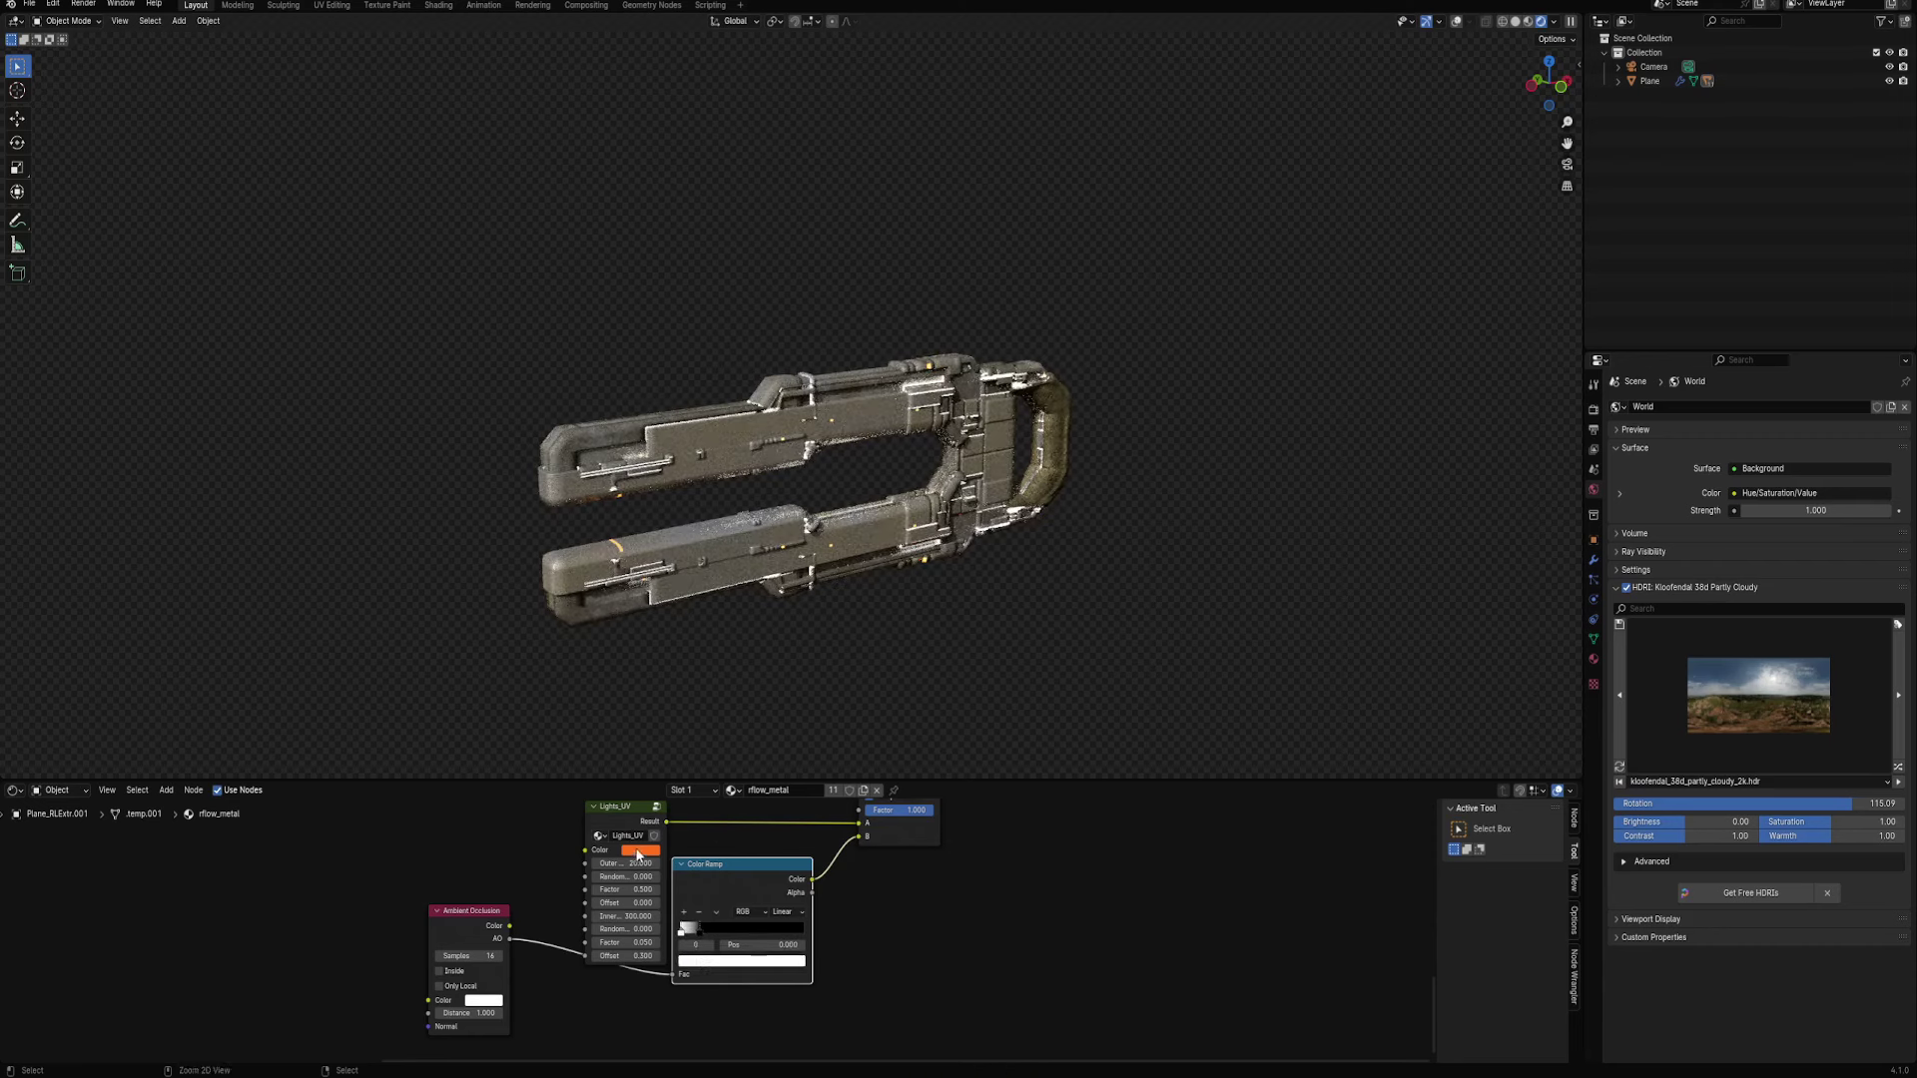
key("ctrl+v")
middle_click_drag(908, 544, 879, 678)
key("shift+alt+z")
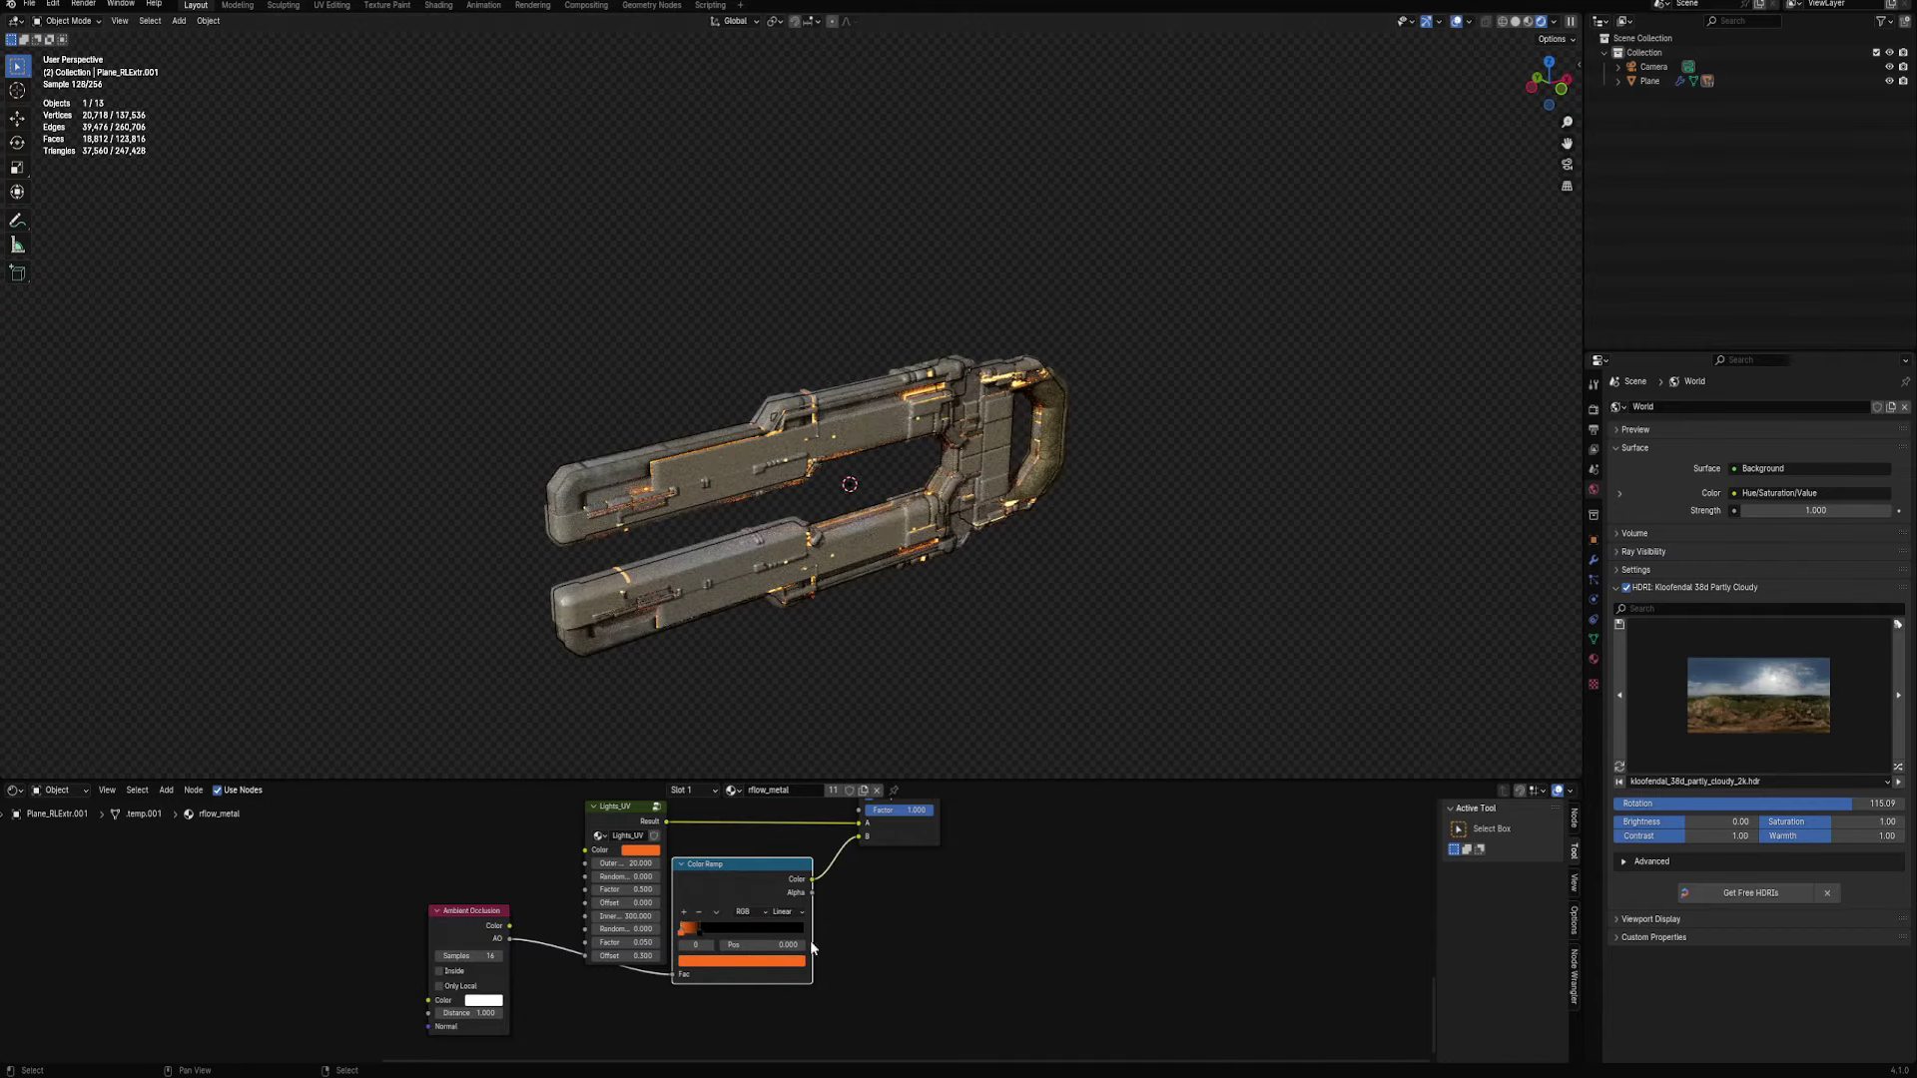
left_click(696, 930)
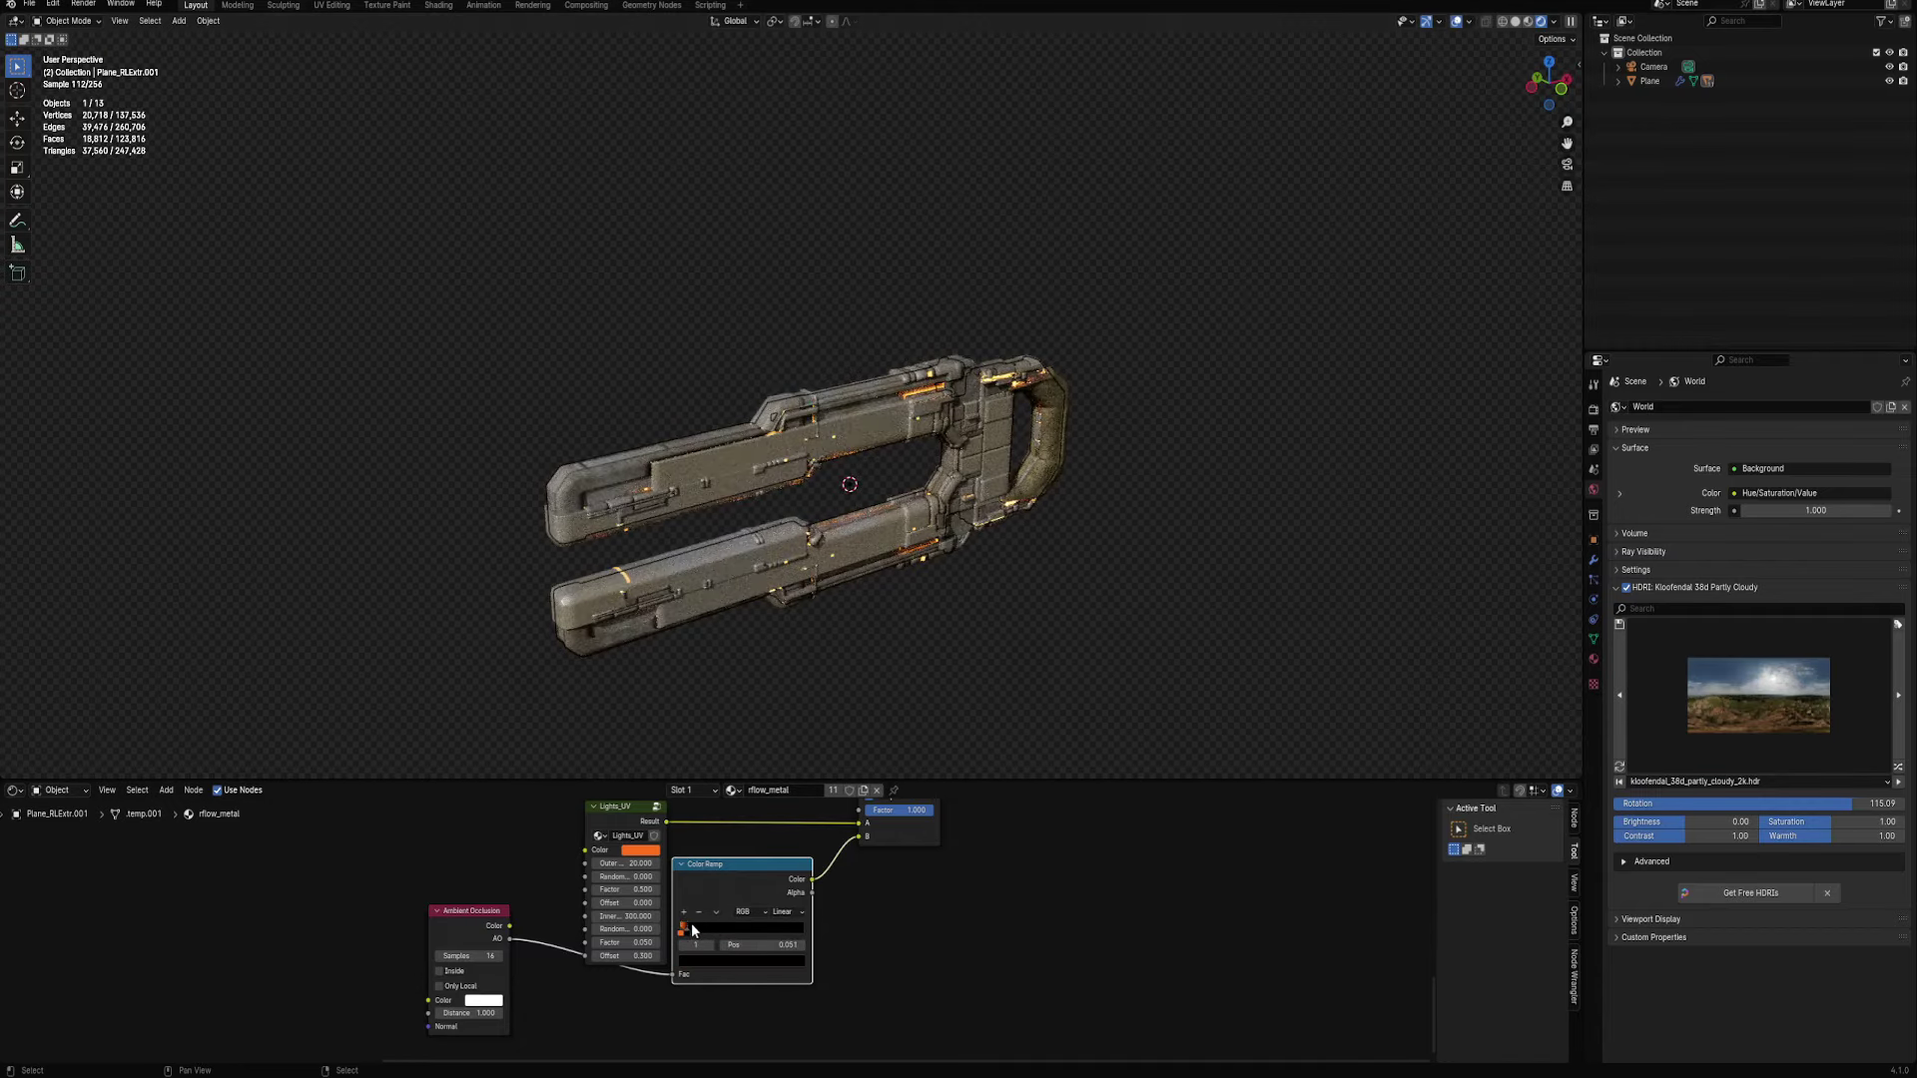
mouse_move(921, 591)
middle_mouse_down()
mouse_move(883, 577)
mouse_move(799, 632)
mouse_move(701, 626)
middle_mouse_up()
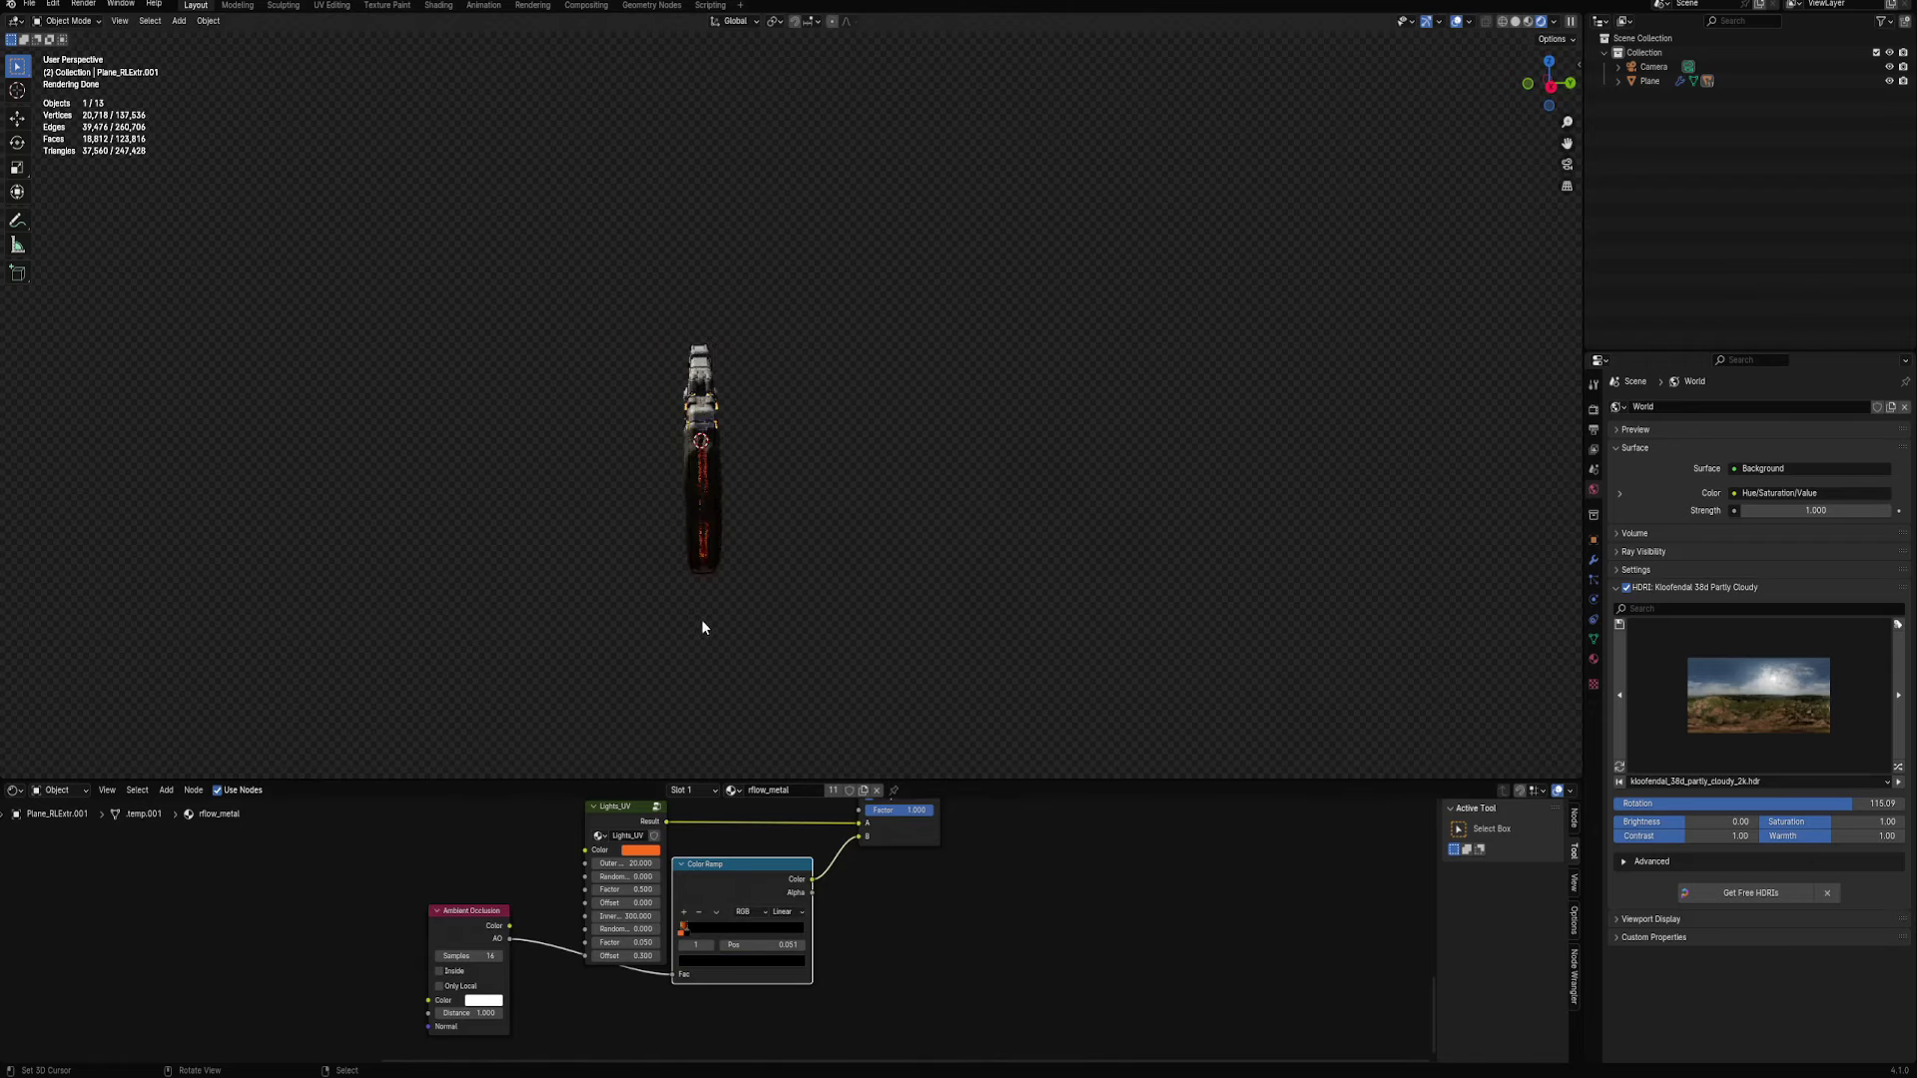
mouse_move(831, 623)
middle_mouse_down()
mouse_move(958, 621)
mouse_move(1005, 653)
mouse_move(985, 596)
middle_mouse_up()
Maximize the viewport without overlays, then zoom and orbit around the finished gun
key("ctrl+alt+space")
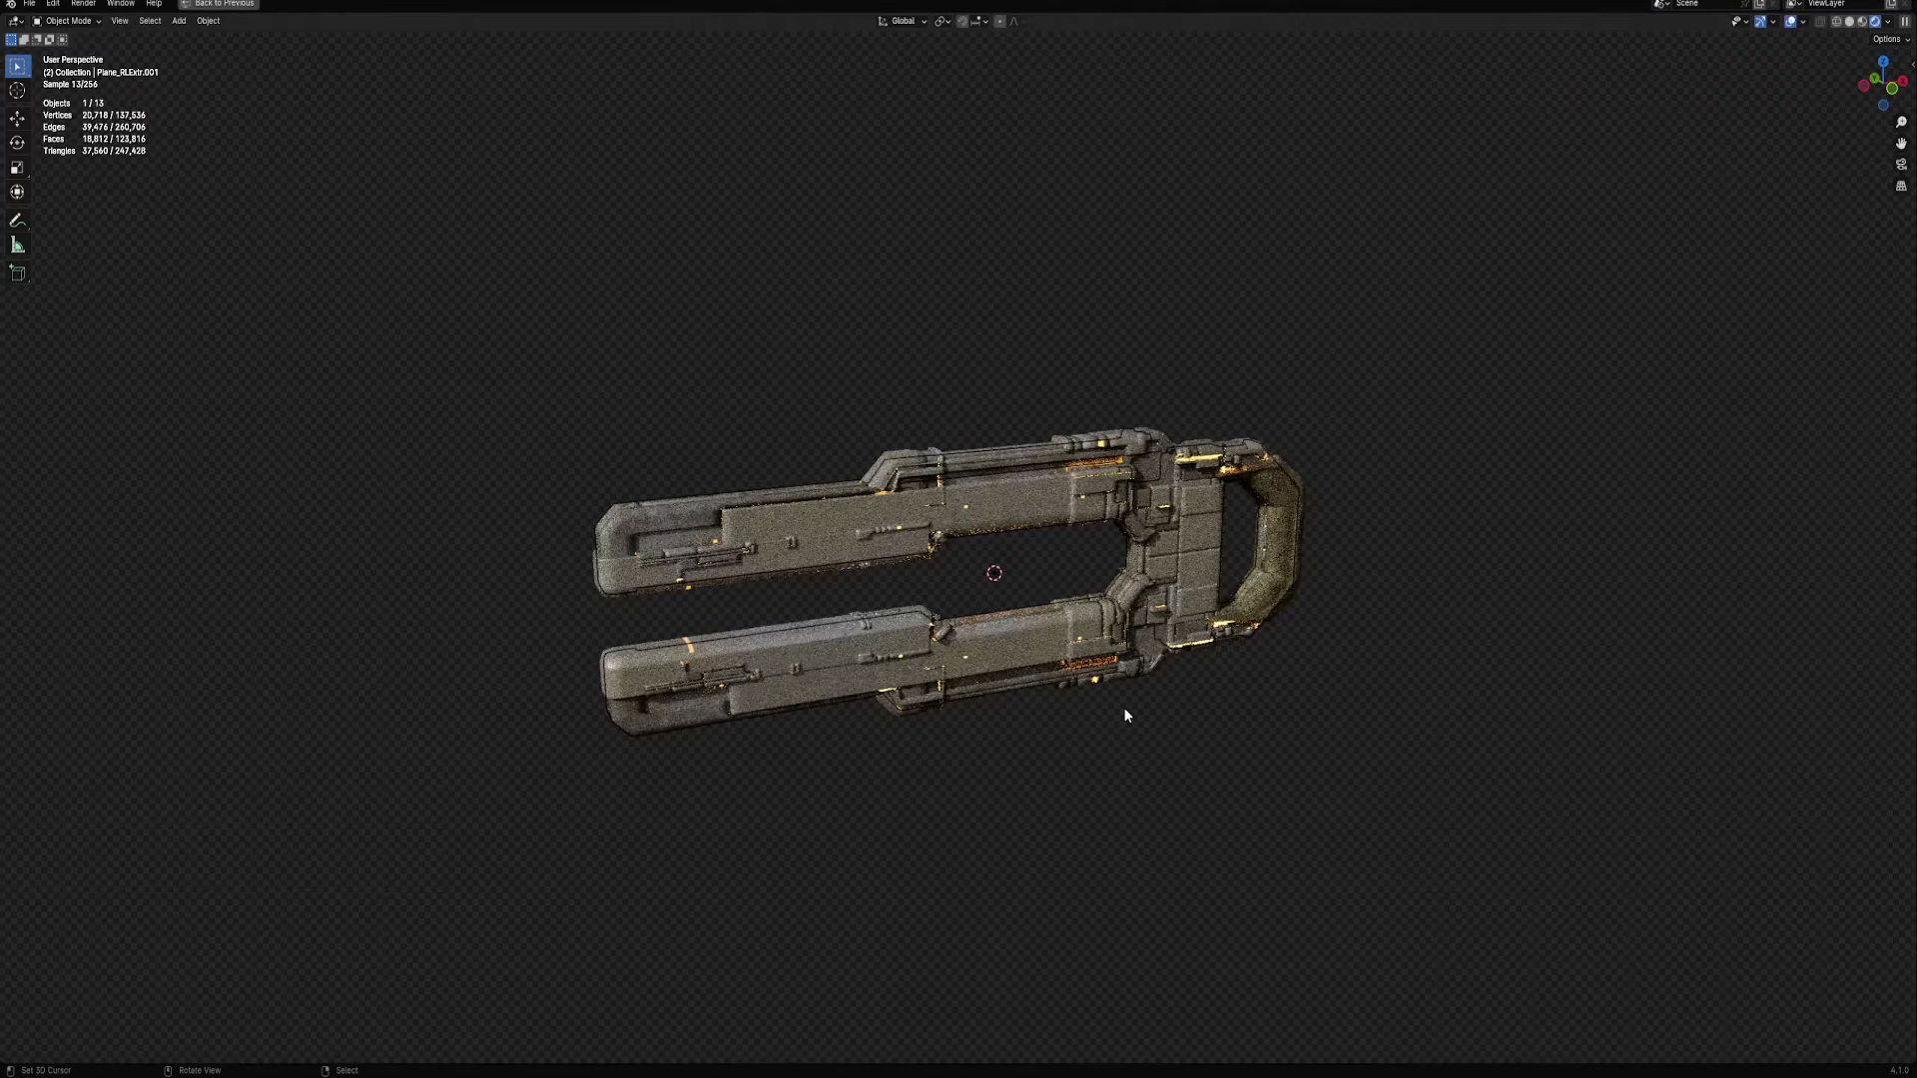
key("shift+alt+z")
key("ctrl+KP_2")
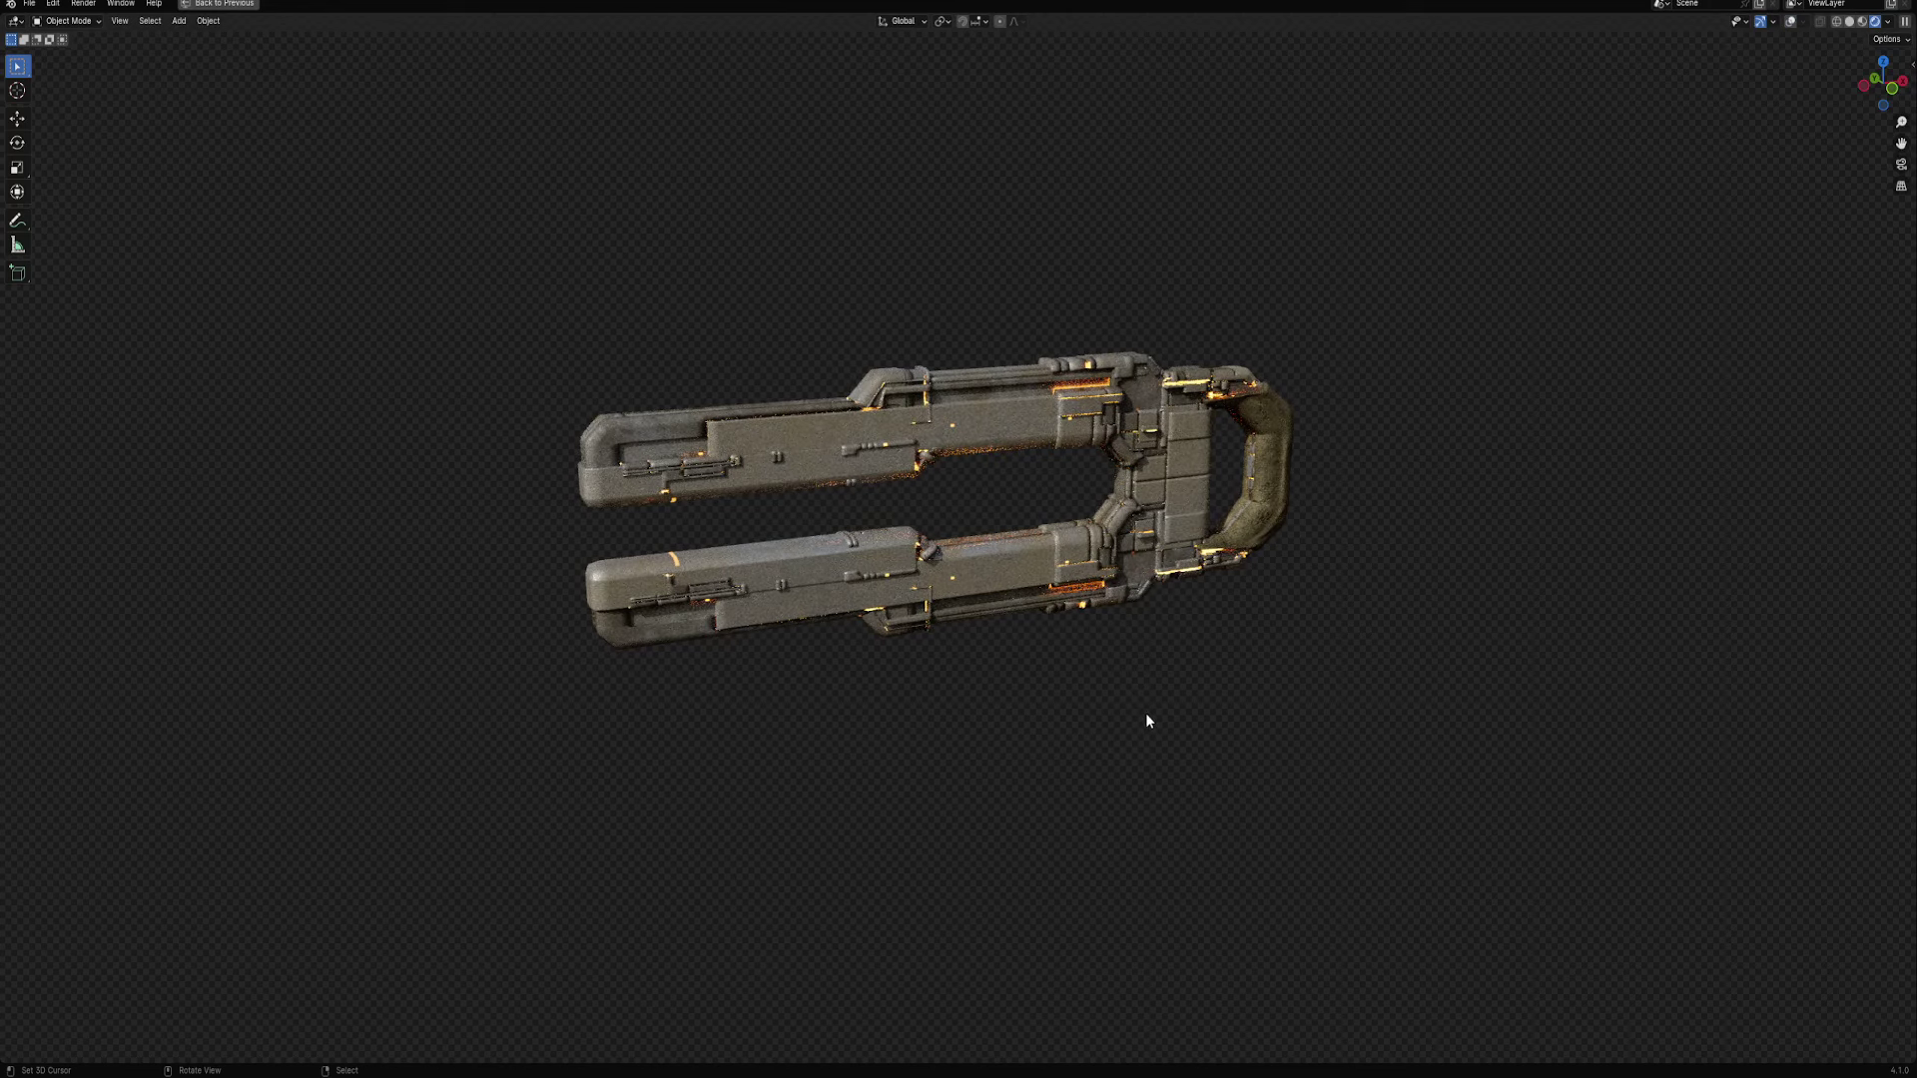
middle_click_drag(1145, 712, 1146, 655, "ctrl")
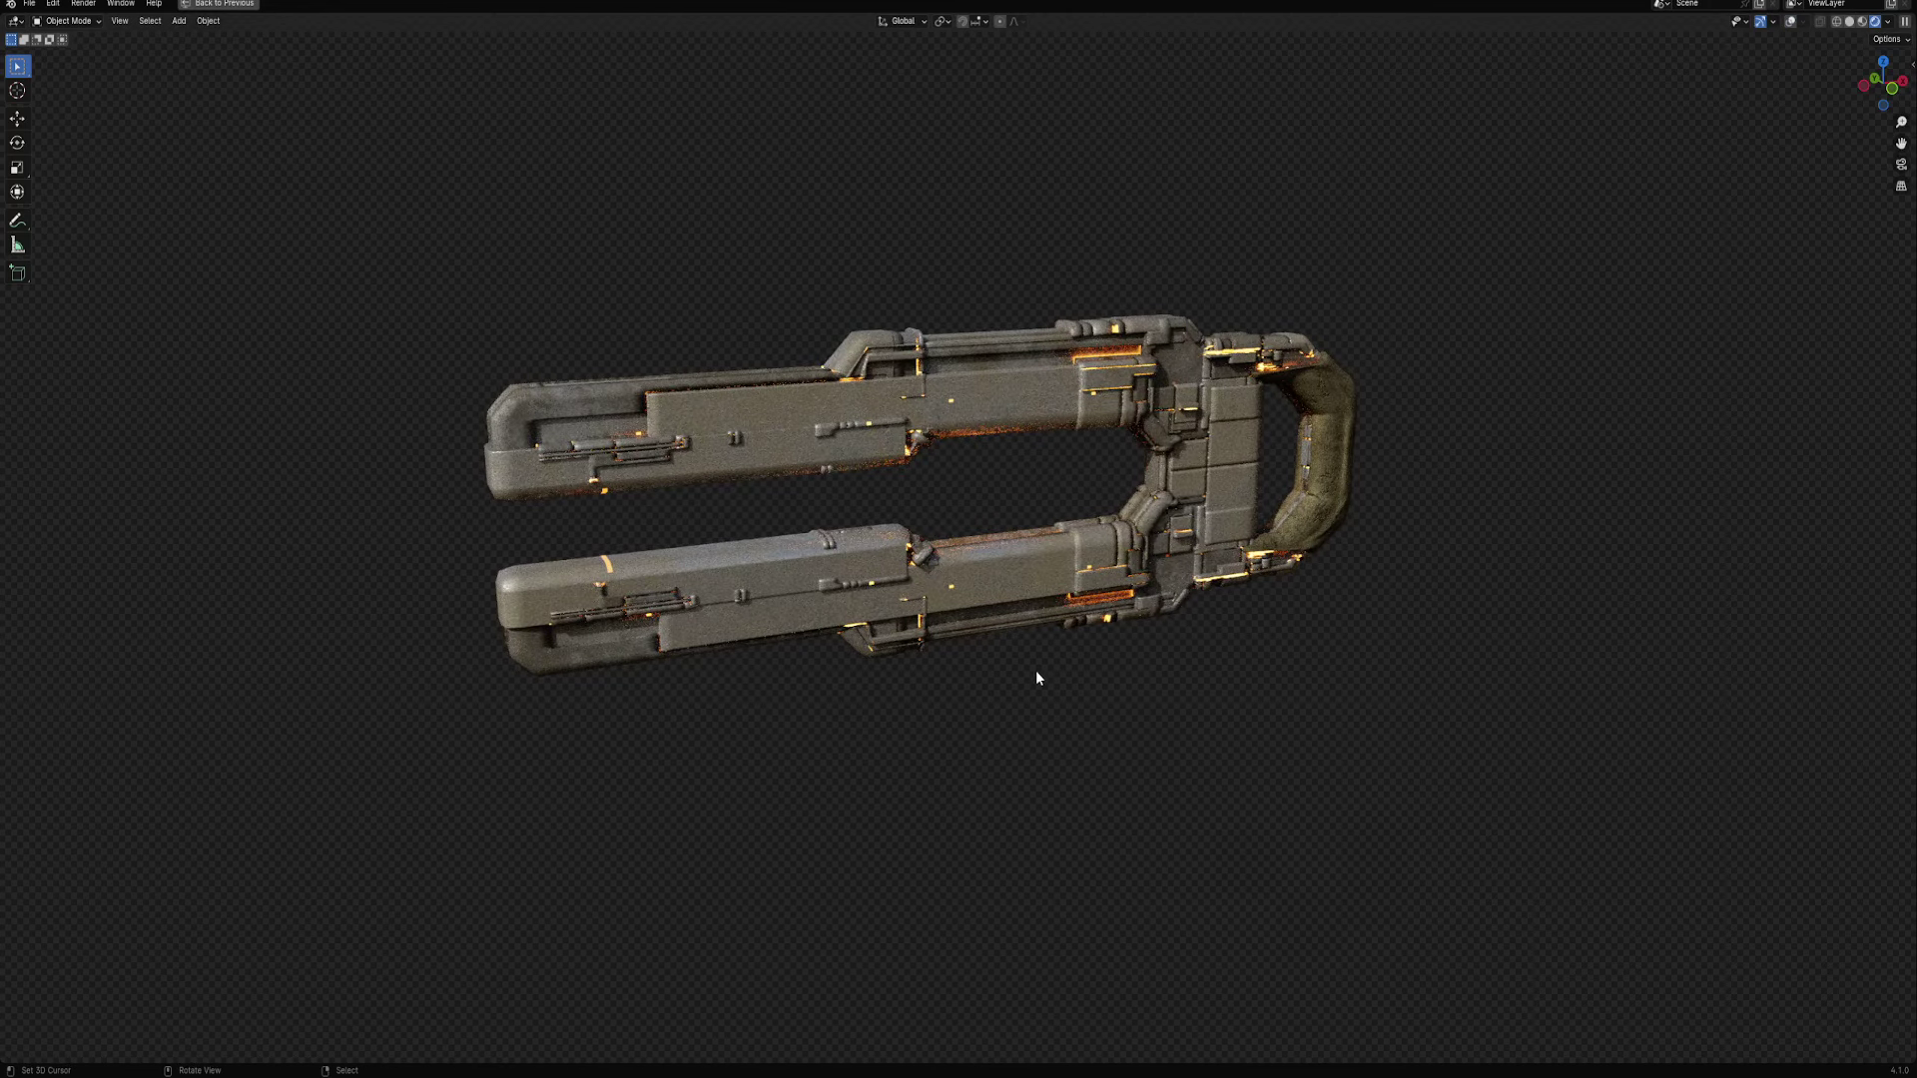
mouse_move(1039, 662)
middle_mouse_down()
mouse_move(1147, 637)
mouse_move(1084, 674)
mouse_move(1146, 645)
mouse_move(1040, 602)
mouse_move(1106, 545)
mouse_move(1110, 680)
mouse_move(1141, 577)
middle_mouse_up()
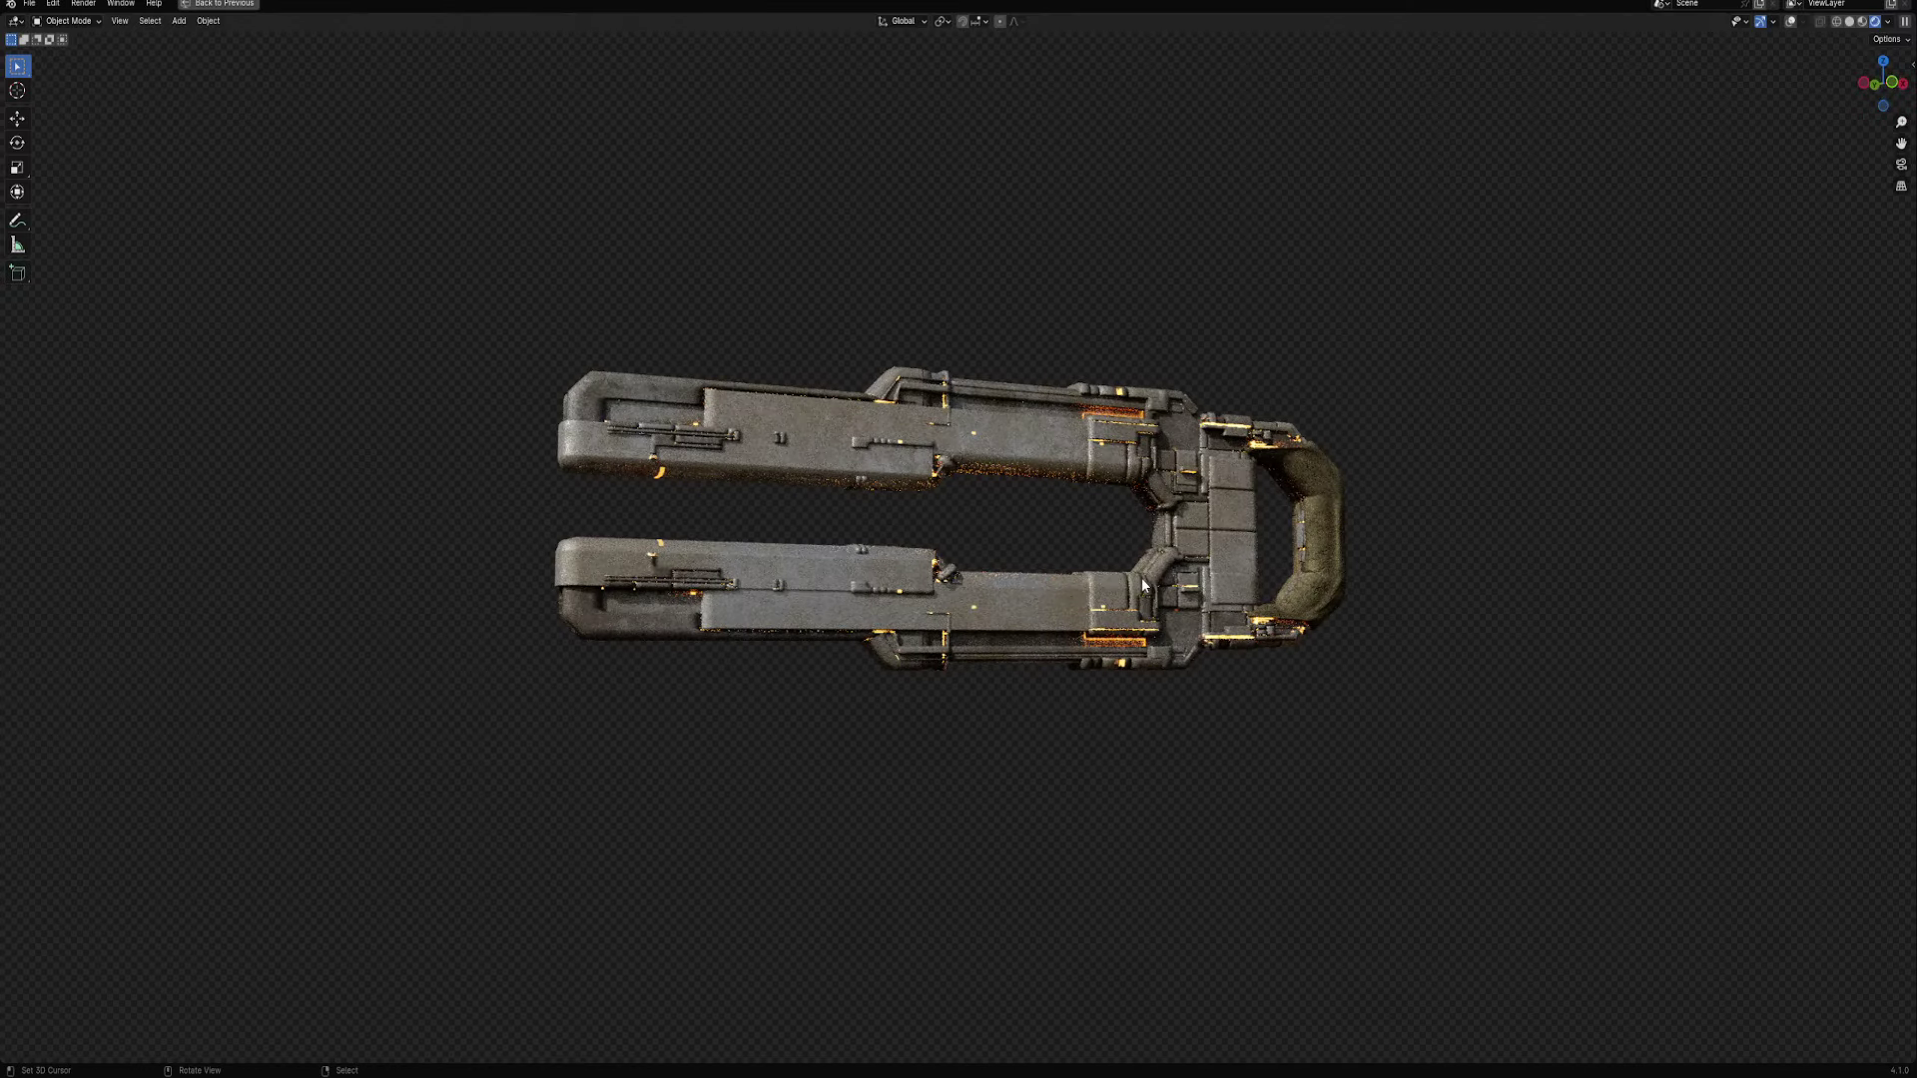
scroll(1143, 587, "up", 1)
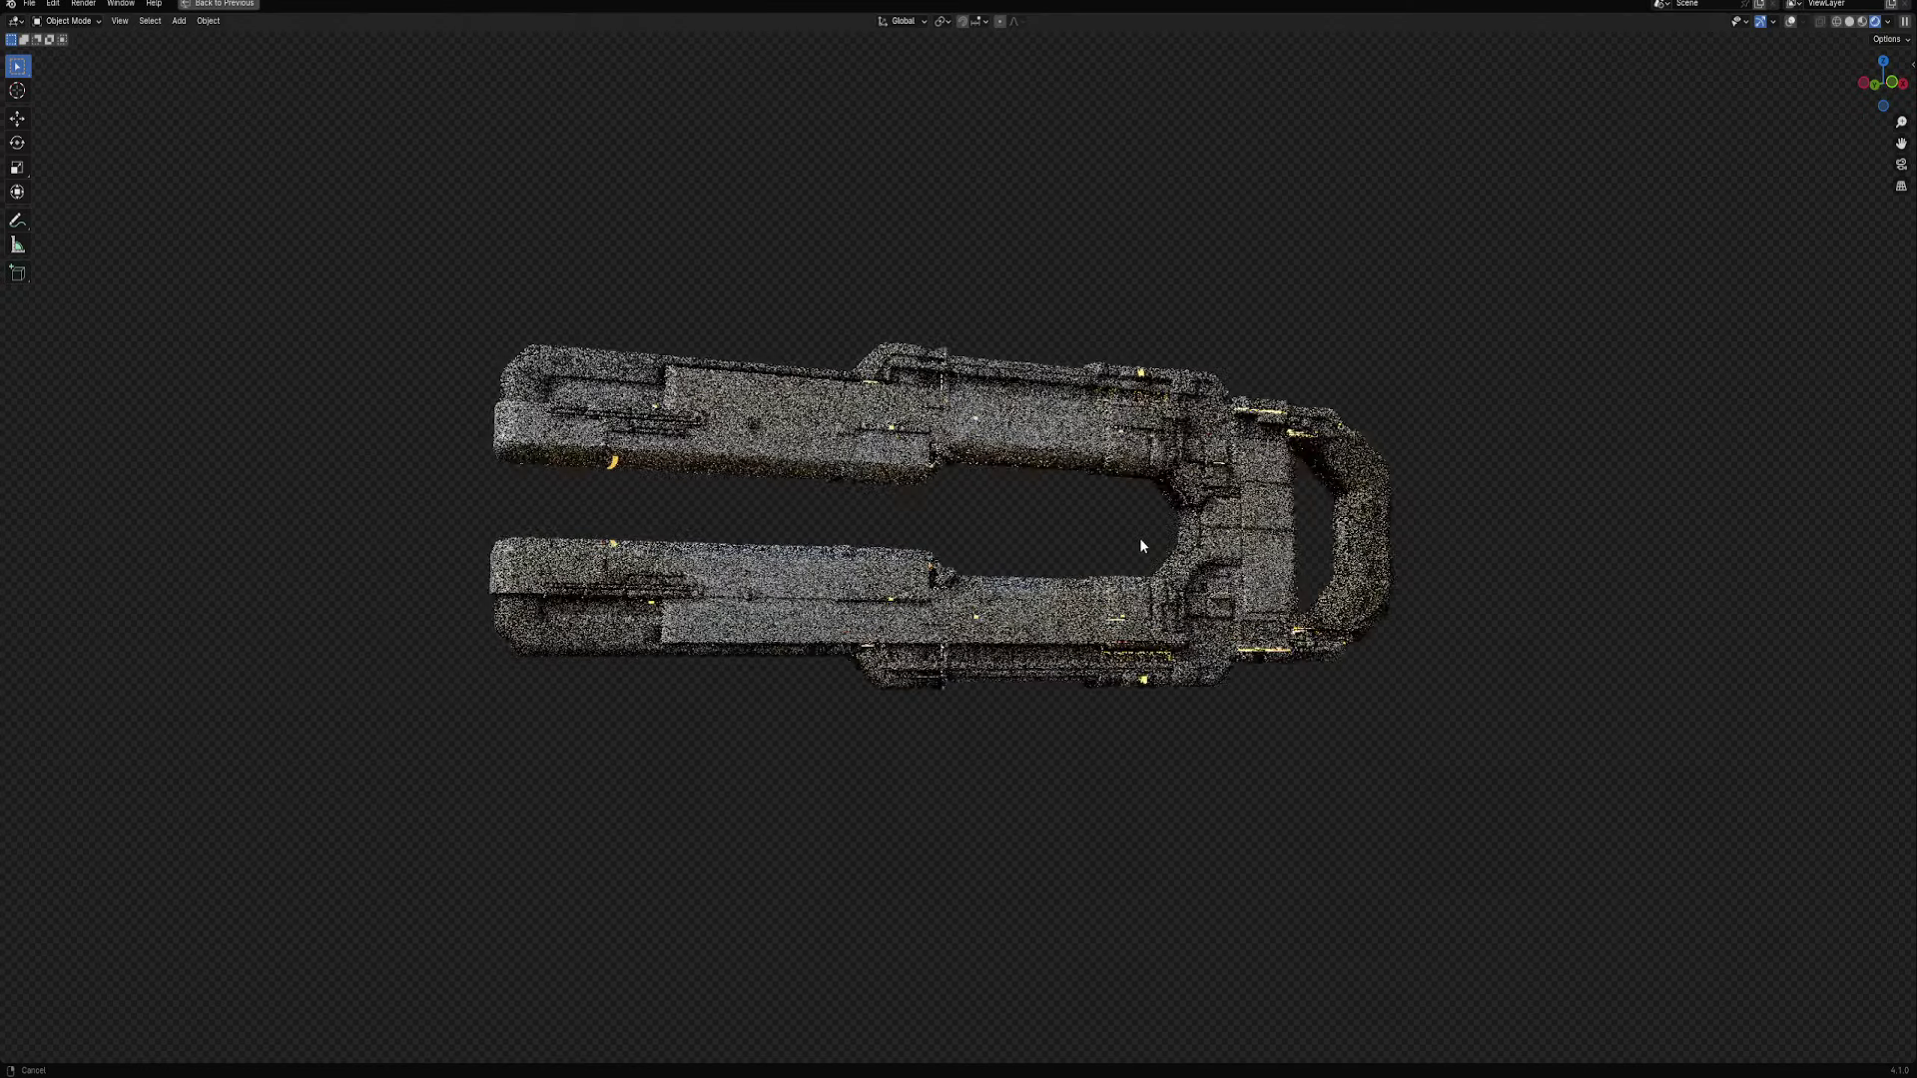
scroll(1148, 559, "up", 2)
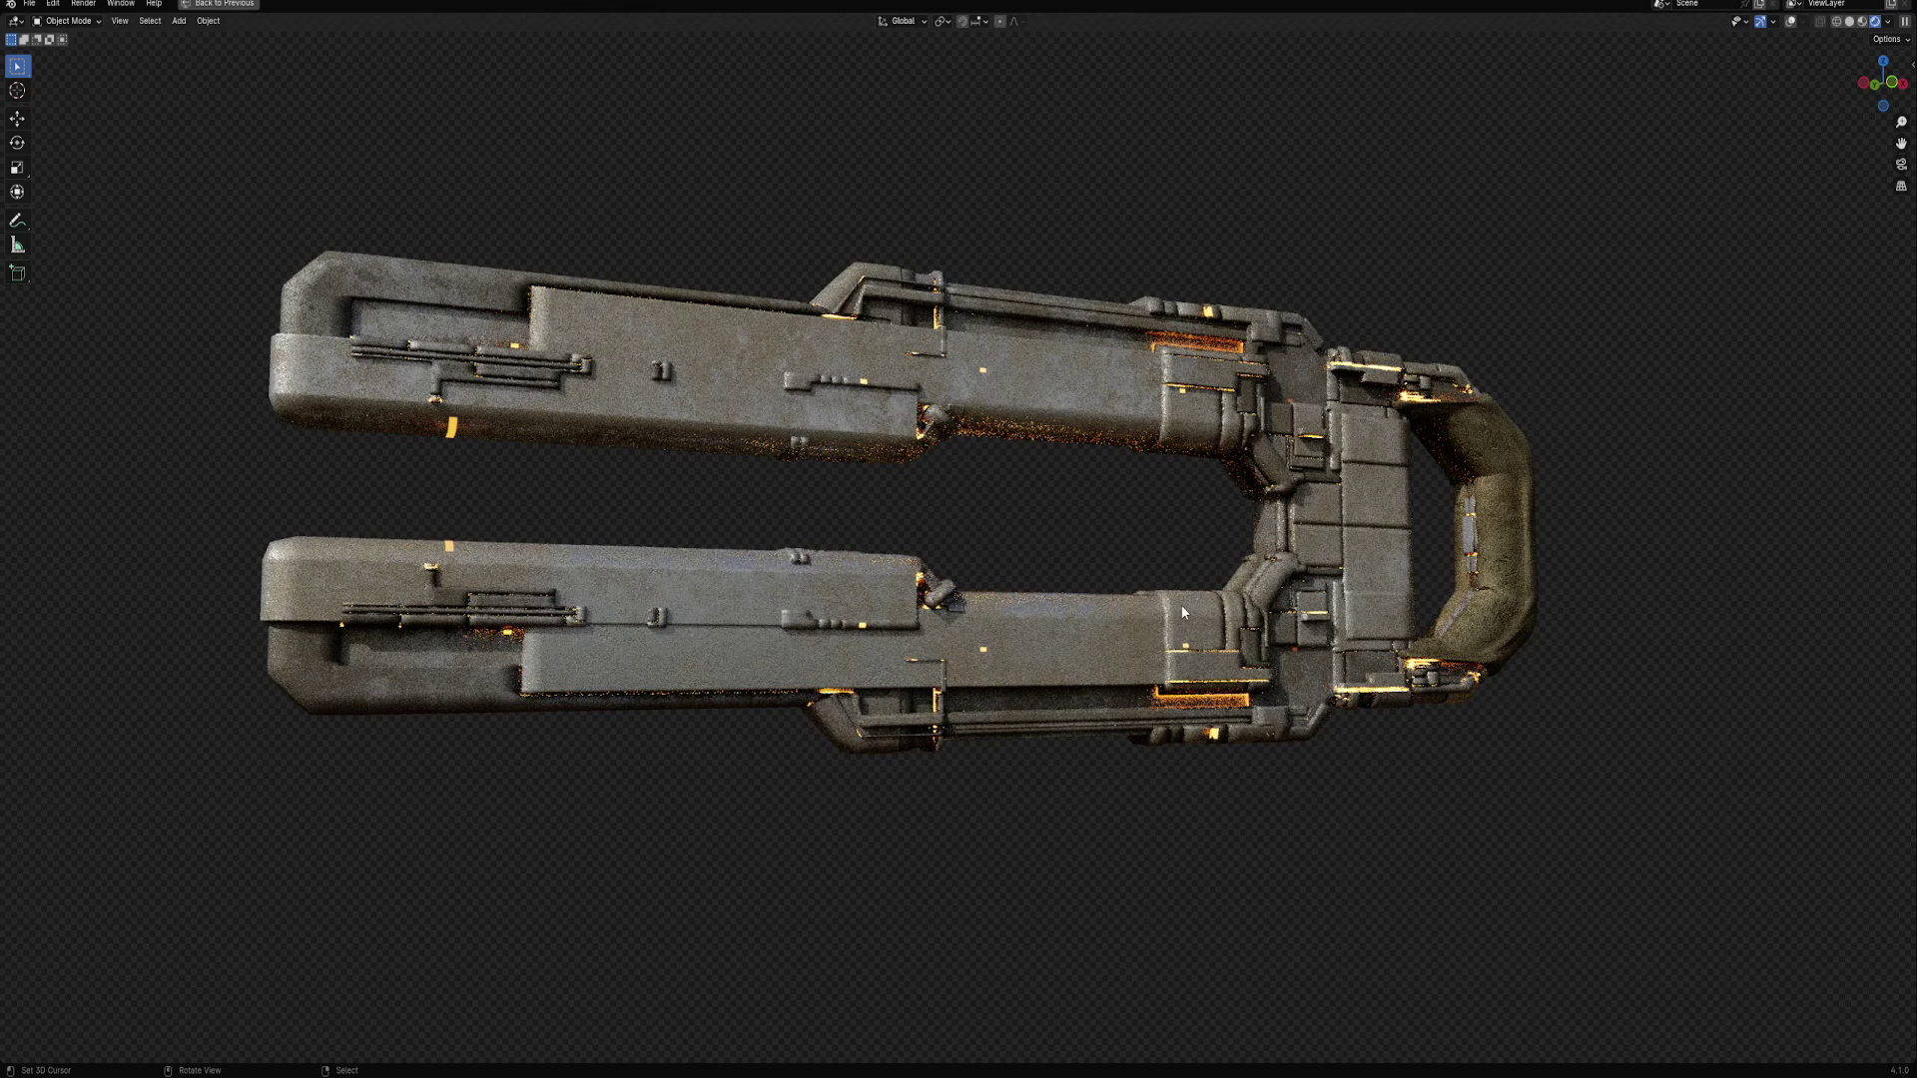